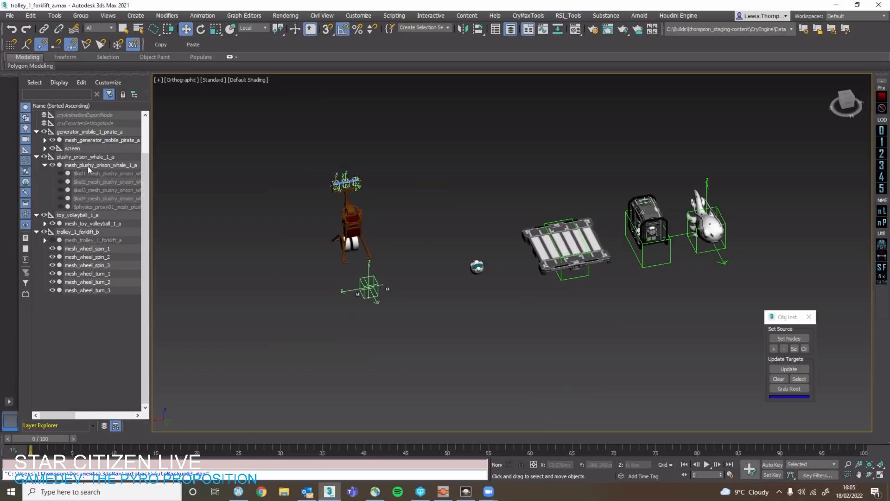
# Isolate the whole trolley_1_forklift_b hierarchy, frame it in the view and clear the selection.
pyautogui.click(88, 166)
pyautogui.click(101, 233)
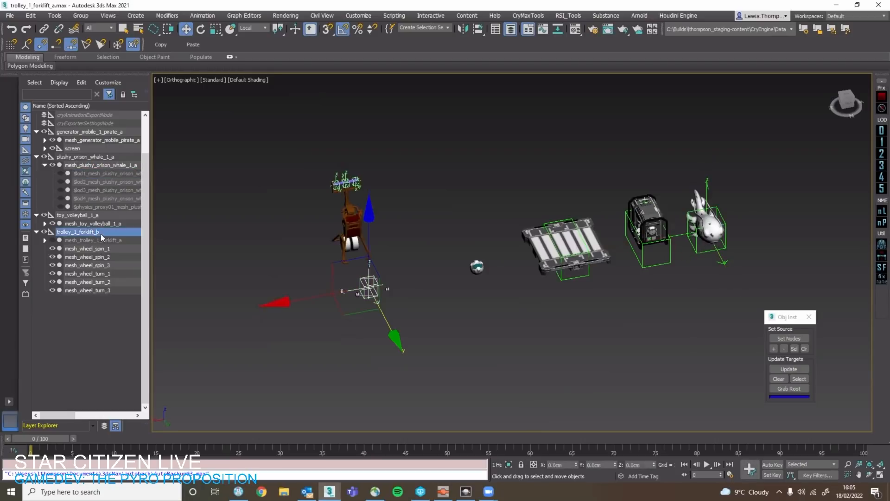
pyautogui.doubleClick(101, 232)
pyautogui.press('z')
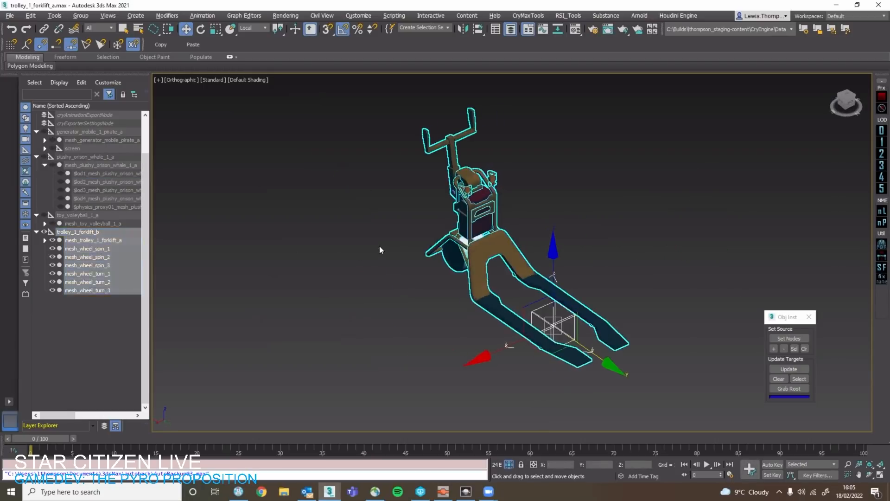
pyautogui.click(379, 246)
pyautogui.click(487, 250)
pyautogui.keyDown('alt'); pyautogui.moveTo(487, 251); pyautogui.dragTo(525, 228, button='middle'); pyautogui.keyUp('alt')
pyautogui.click(524, 228)
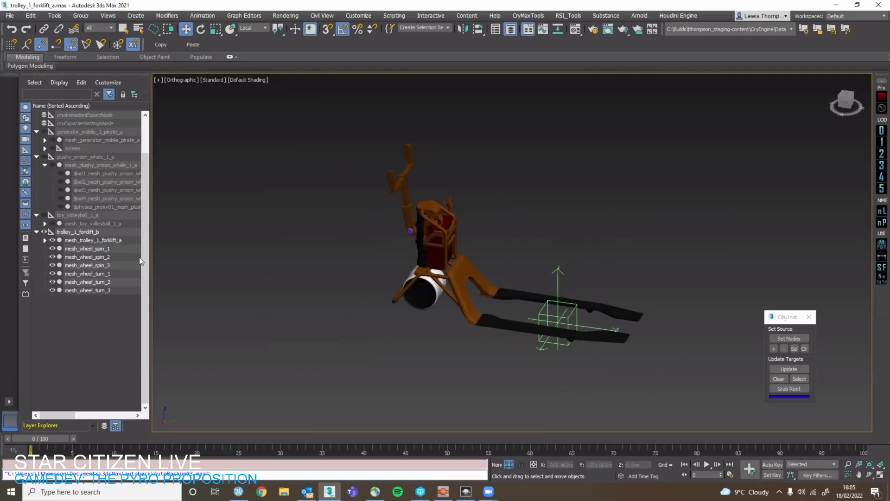
# Expand the mesh_trolley_1_forklift_a node to list the component parts of the forklift.
pyautogui.click(45, 240)
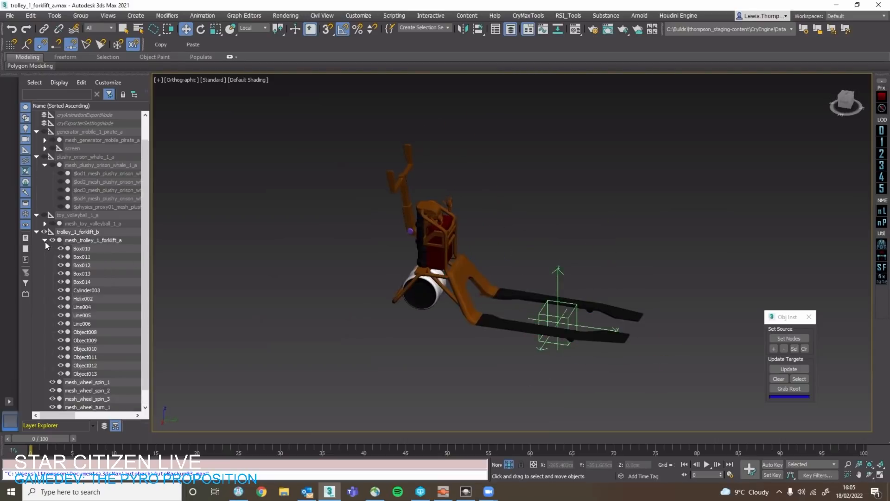
pyautogui.click(483, 276)
pyautogui.keyDown('alt'); pyautogui.moveTo(483, 277); pyautogui.dragTo(474, 290, button='middle'); pyautogui.keyUp('alt')
pyautogui.click(358, 401)
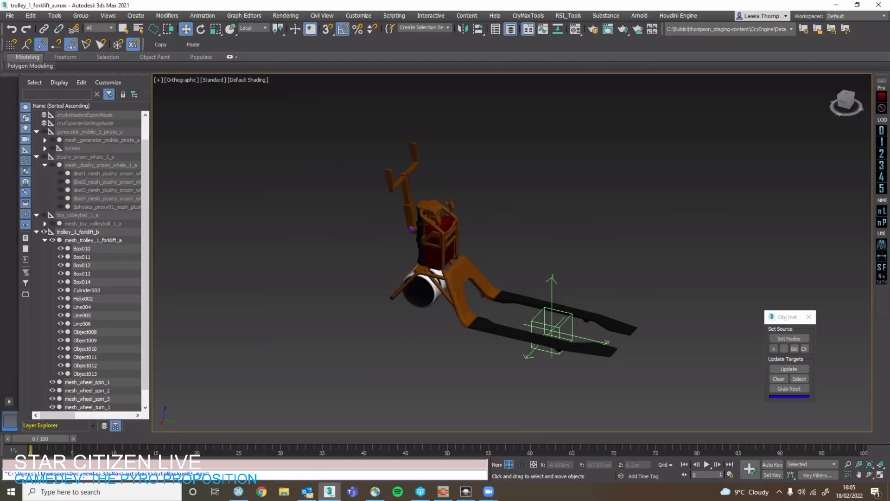
pyautogui.moveTo(889, 82); pyautogui.dragTo(412, 45)
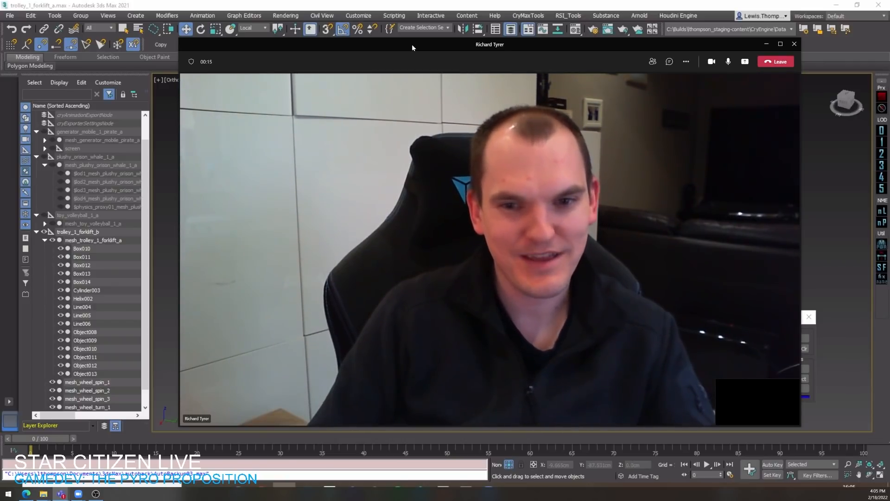
pyautogui.moveTo(413, 45); pyautogui.dragTo(889, 111)
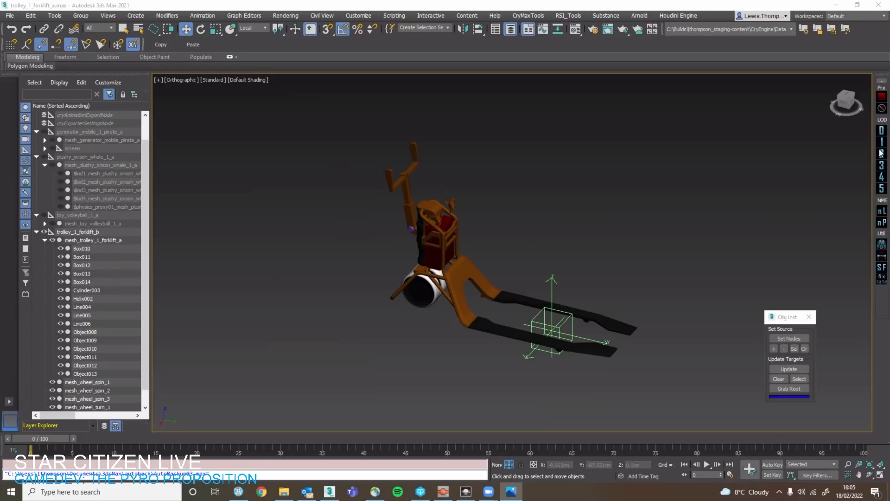
# Switch to the Photos app and examine the reference render of the forklift trolley up close.
pyautogui.press('super+shift+Left')
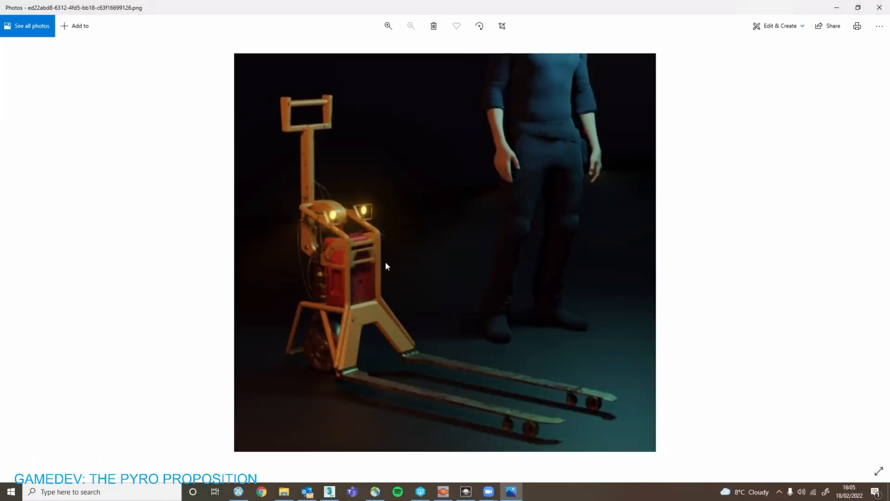
pyautogui.keyDown('ctrl'); pyautogui.scroll(1, 386, 265); pyautogui.keyUp('ctrl')
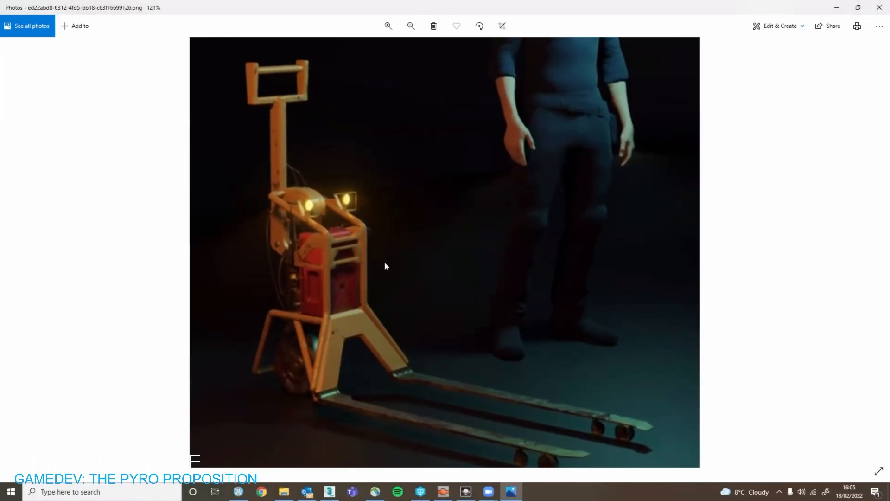
pyautogui.keyDown('ctrl'); pyautogui.scroll(-1, 382, 262); pyautogui.keyUp('ctrl')
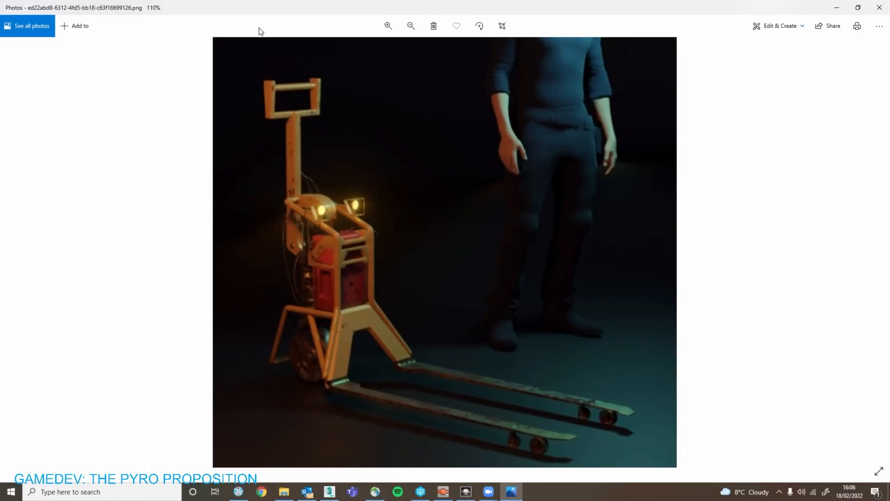
pyautogui.scroll(-1, 376, 230)
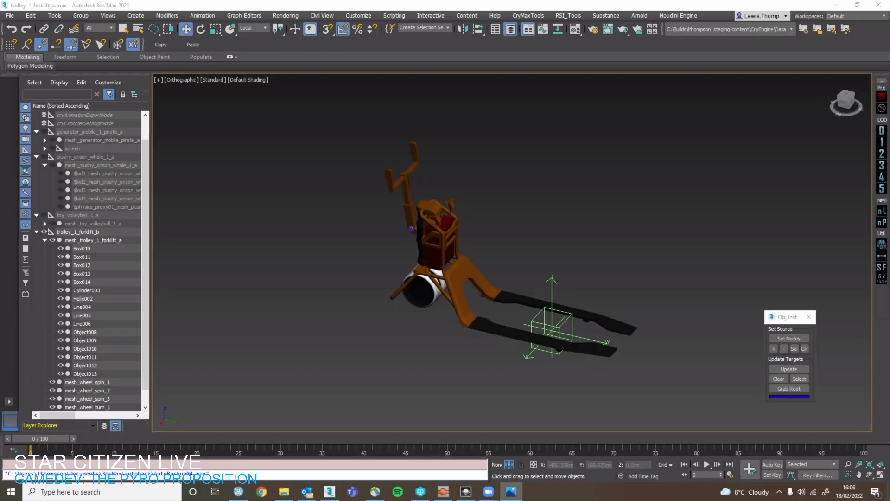
# Examine the fork frame mesh and the forklift's overall shape from several angles.
pyautogui.click(754, 253)
pyautogui.click(598, 317)
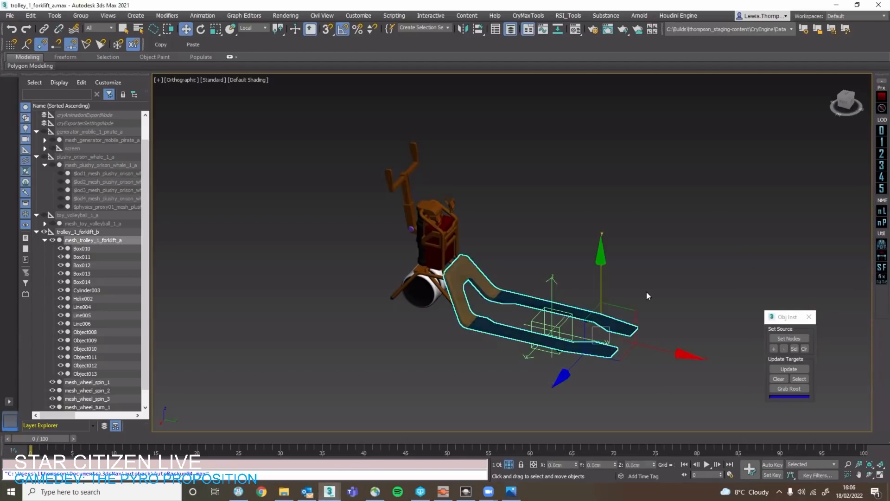
pyautogui.click(646, 291)
pyautogui.scroll(3, 460, 269)
pyautogui.click(473, 270)
pyautogui.scroll(-3, 484, 254)
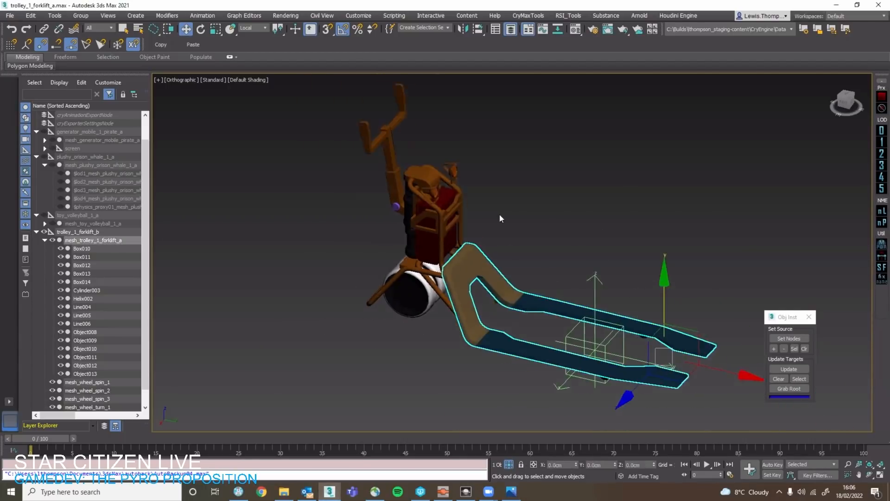
pyautogui.moveTo(499, 214); pyautogui.dragTo(464, 161, button='middle')
pyautogui.press('q')
pyautogui.click(470, 242)
pyautogui.moveTo(471, 241); pyautogui.dragTo(455, 296, button='middle')
pyautogui.click(456, 292)
pyautogui.keyDown('alt'); pyautogui.moveTo(491, 222); pyautogui.dragTo(464, 206, button='middle'); pyautogui.keyUp('alt')
pyautogui.click(438, 234)
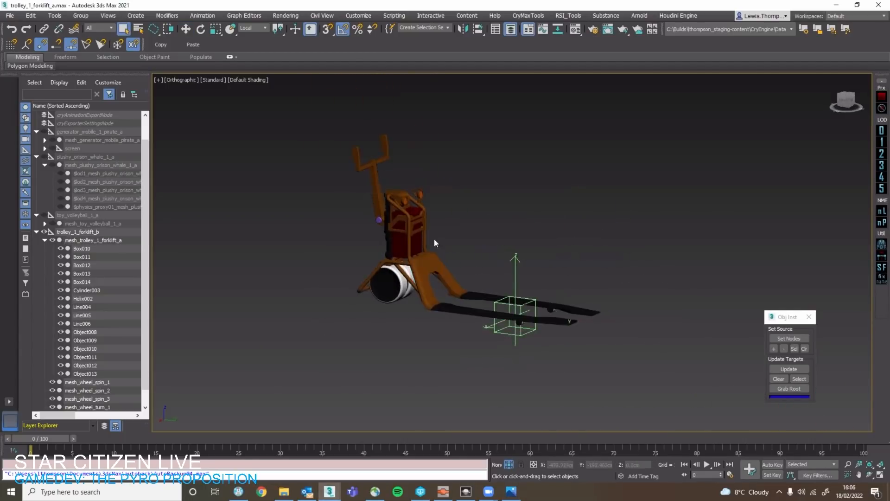
# Inspect the forklift's headlights, red body and fork frame up close and from above.
pyautogui.scroll(4, 435, 239)
pyautogui.scroll(3, 456, 238)
pyautogui.moveTo(543, 237); pyautogui.dragTo(543, 261, button='middle')
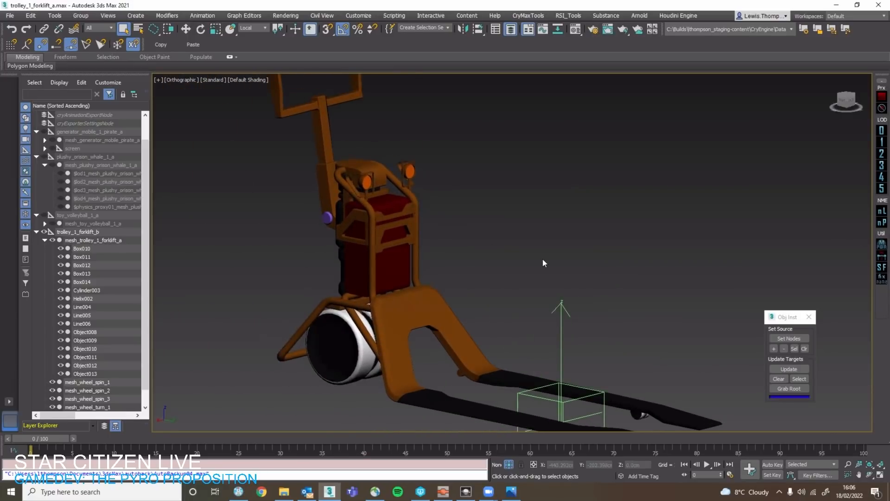
pyautogui.scroll(-4, 544, 260)
pyautogui.keyDown('alt'); pyautogui.moveTo(505, 312); pyautogui.dragTo(515, 278, button='middle'); pyautogui.keyUp('alt')
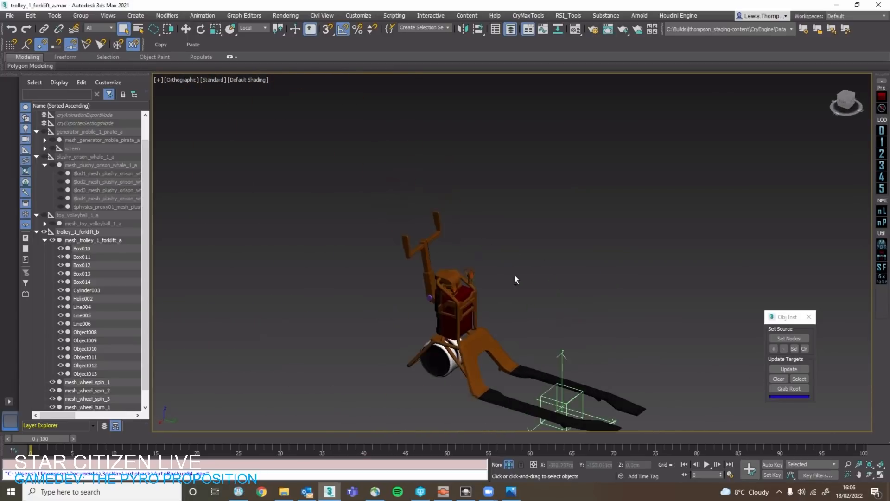
pyautogui.click(525, 375)
pyautogui.moveTo(525, 376); pyautogui.dragTo(457, 298, button='middle')
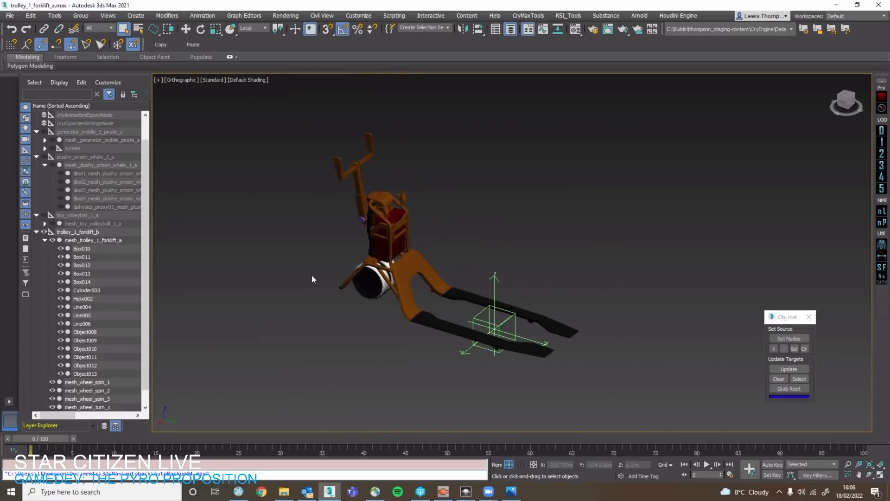
# End the isolation of the forklift to show all the props in the scene.
pyautogui.scroll(-4, 311, 274)
pyautogui.scroll(1, 104, 178)
pyautogui.rightClick(304, 194)
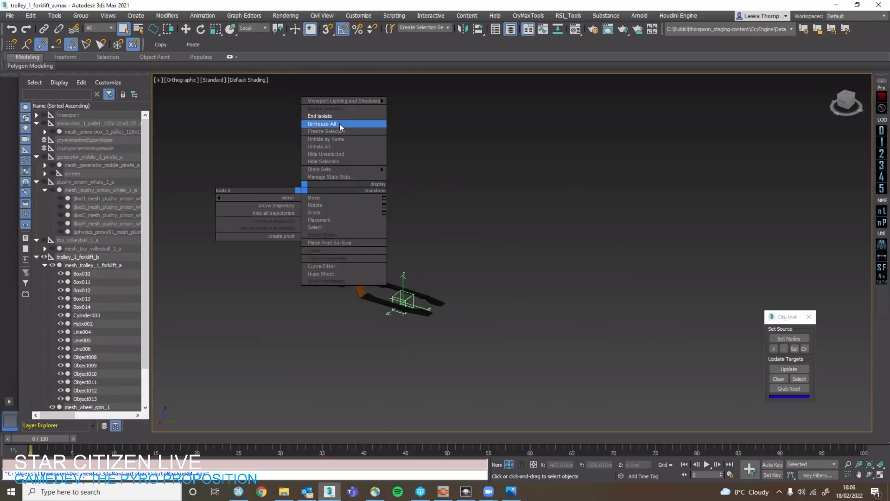
pyautogui.click(339, 123)
# Try placing the ammo-box pallet on the forklift's forks, inspect the fit and undo the move.
pyautogui.click(565, 280)
pyautogui.press('w')
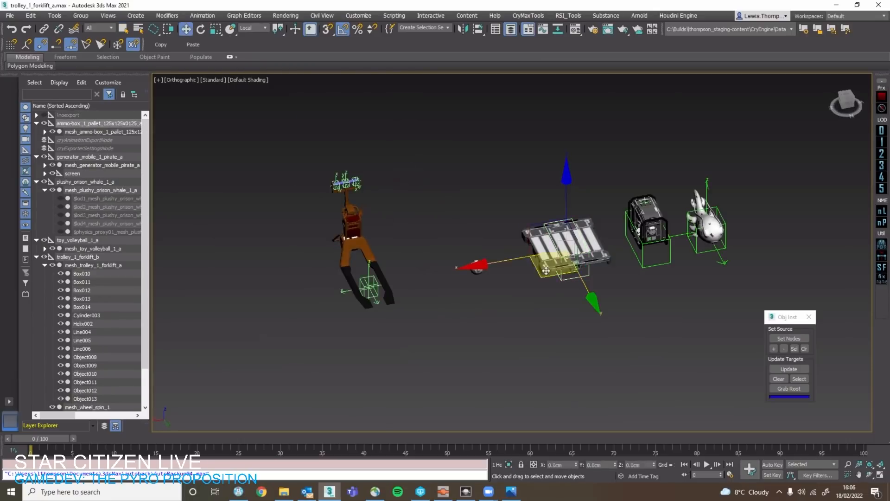
pyautogui.moveTo(565, 280); pyautogui.dragTo(369, 311)
pyautogui.press('z')
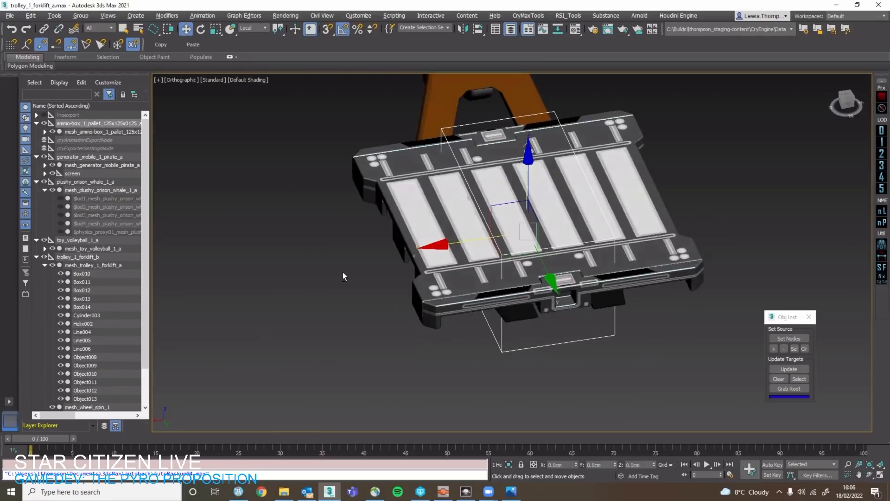
pyautogui.keyDown('alt'); pyautogui.moveTo(343, 272); pyautogui.dragTo(438, 359, button='middle'); pyautogui.keyUp('alt')
pyautogui.scroll(-3, 540, 339)
pyautogui.hotkey('ctrl', 'z')
pyautogui.click(866, 246)
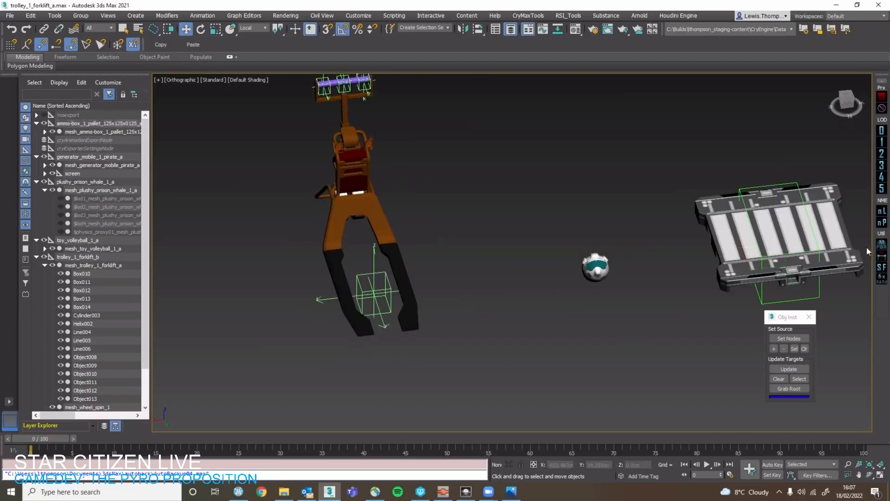
# Examine the forklift's handle, its grip bar and the hinged arm from several angles.
pyautogui.click(818, 291)
pyautogui.keyDown('alt'); pyautogui.moveTo(555, 263); pyautogui.dragTo(313, 234, button='middle'); pyautogui.keyUp('alt')
pyautogui.click(388, 277)
pyautogui.scroll(2, 313, 234)
pyautogui.click(306, 237)
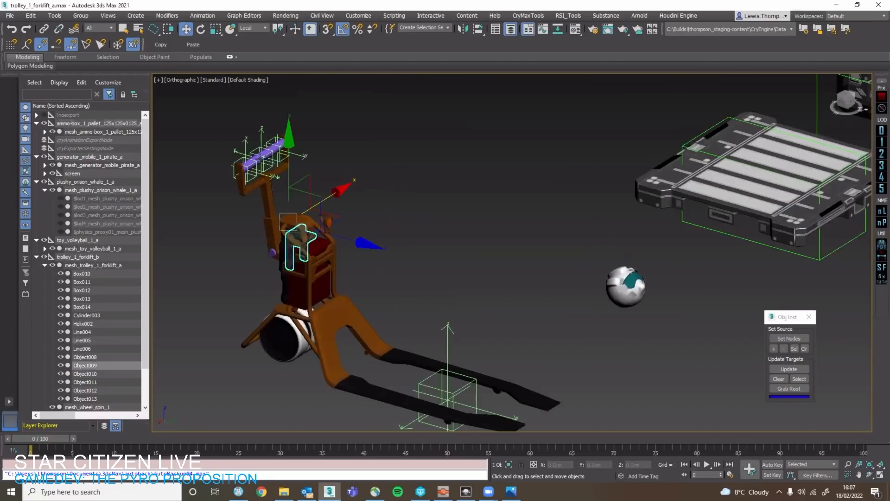
pyautogui.scroll(5, 261, 163)
pyautogui.click(267, 189)
pyautogui.keyDown('alt'); pyautogui.moveTo(269, 192); pyautogui.dragTo(423, 208, button='middle'); pyautogui.keyUp('alt')
pyautogui.click(421, 210)
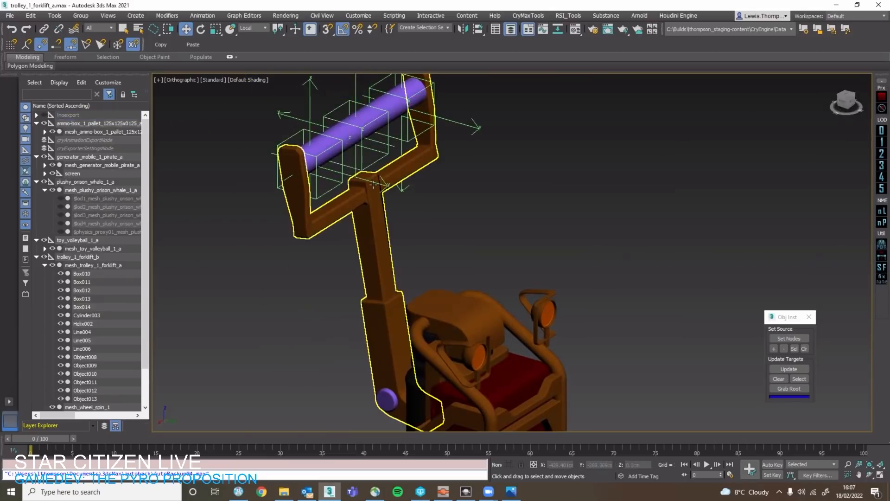
pyautogui.click(384, 237)
pyautogui.scroll(-5, 425, 291)
pyautogui.moveTo(431, 265); pyautogui.dragTo(421, 153, button='middle')
pyautogui.keyDown('alt'); pyautogui.moveTo(421, 153); pyautogui.dragTo(567, 219, button='middle'); pyautogui.keyUp('alt')
pyautogui.click(568, 219)
pyautogui.scroll(4, 389, 218)
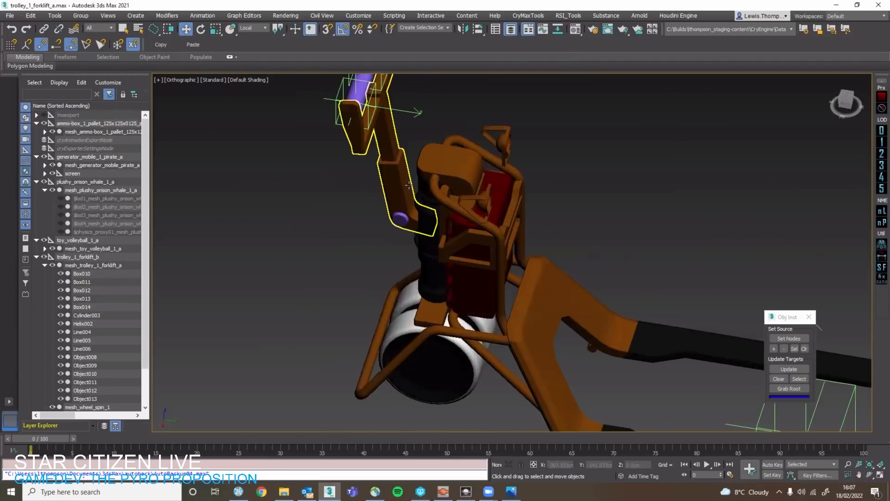
# Examine the forklift's red box body, lower support frame and large wheels from several angles.
pyautogui.click(408, 214)
pyautogui.keyDown('alt'); pyautogui.moveTo(408, 214); pyautogui.dragTo(567, 273, button='middle'); pyautogui.keyUp('alt')
pyautogui.click(461, 252)
pyautogui.click(568, 273)
pyautogui.click(472, 278)
pyautogui.keyDown('alt'); pyautogui.moveTo(472, 278); pyautogui.dragTo(273, 341, button='middle'); pyautogui.keyUp('alt')
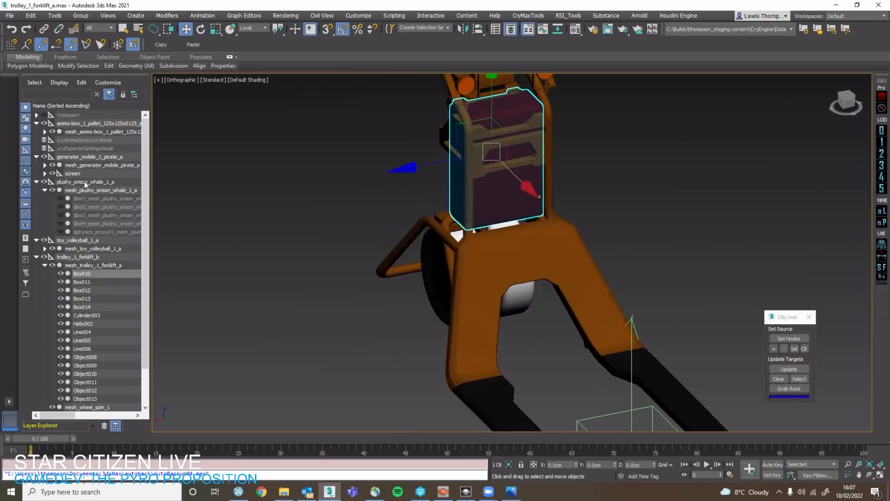
pyautogui.click(98, 124)
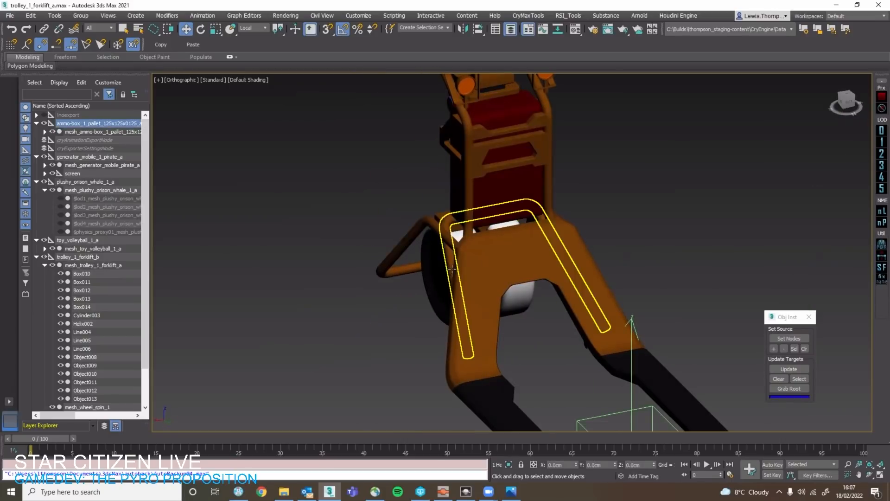
pyautogui.click(459, 237)
pyautogui.keyDown('alt'); pyautogui.moveTo(459, 237); pyautogui.dragTo(551, 220, button='middle'); pyautogui.keyUp('alt')
pyautogui.click(433, 301)
pyautogui.scroll(-4, 433, 301)
pyautogui.keyDown('alt'); pyautogui.moveTo(433, 300); pyautogui.dragTo(467, 313, button='middle'); pyautogui.keyUp('alt')
# In the Right view, parent mesh_wheel_spin_1 under mesh_wheel_turn_1 in the forklift hierarchy.
pyautogui.click(849, 105)
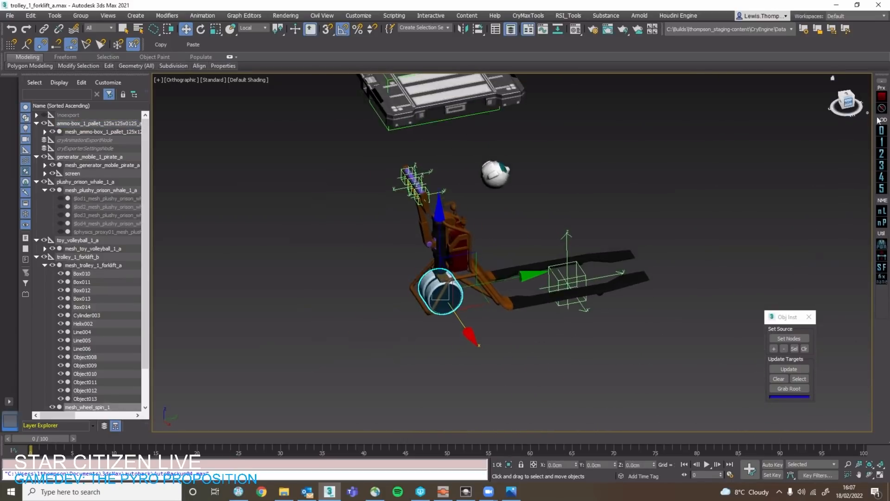
pyautogui.click(93, 265)
pyautogui.scroll(5, 408, 281)
pyautogui.click(488, 308)
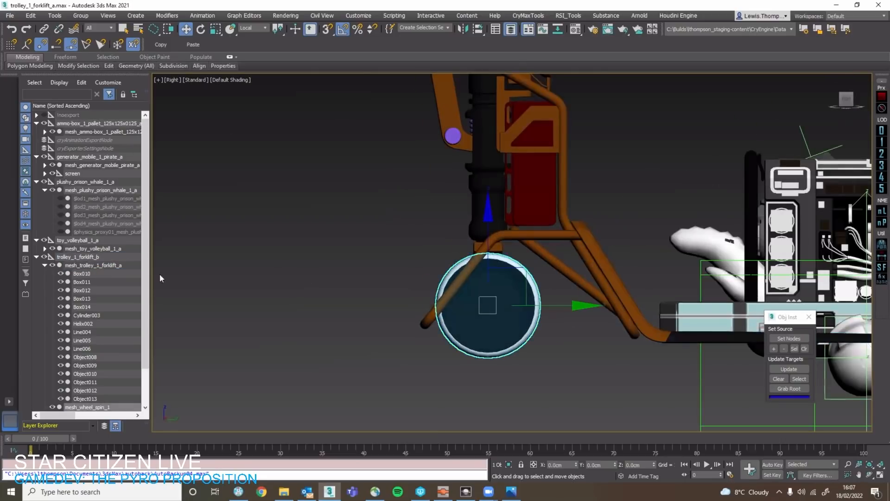
pyautogui.scroll(-2, 74, 361)
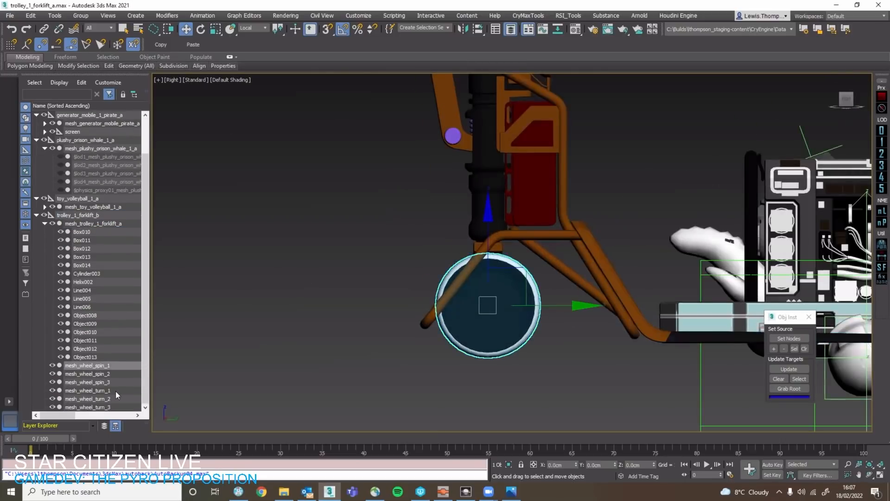
pyautogui.click(111, 390)
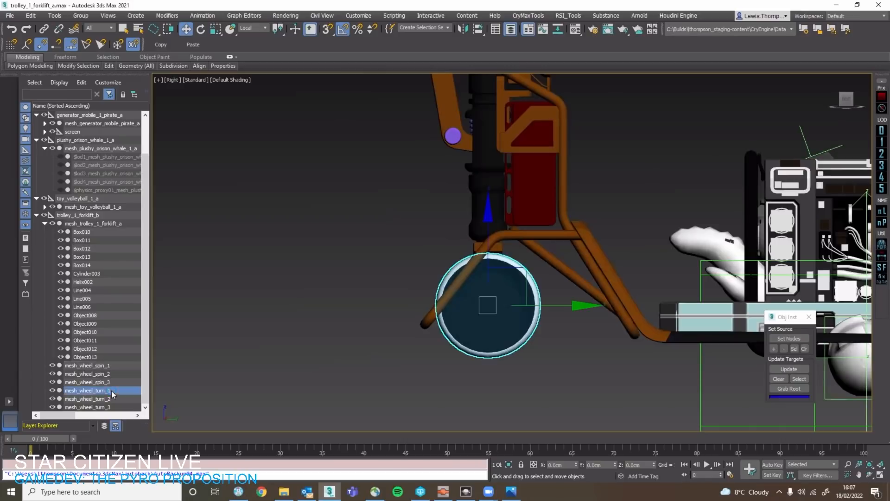
pyautogui.click(113, 365)
pyautogui.moveTo(112, 365); pyautogui.dragTo(113, 389)
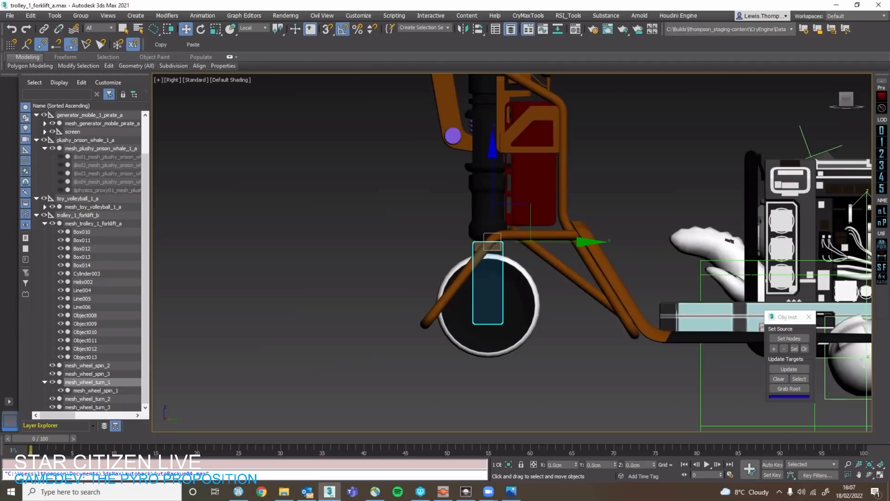
# Create a point helper beside the forklift's large wheel in the Right view.
pyautogui.moveTo(411, 288); pyautogui.dragTo(393, 276)
pyautogui.rightClick(393, 276)
pyautogui.moveTo(459, 278); pyautogui.dragTo(493, 258)
pyautogui.hotkey('ctrl', 'z')
pyautogui.hotkey('ctrl', 'z')
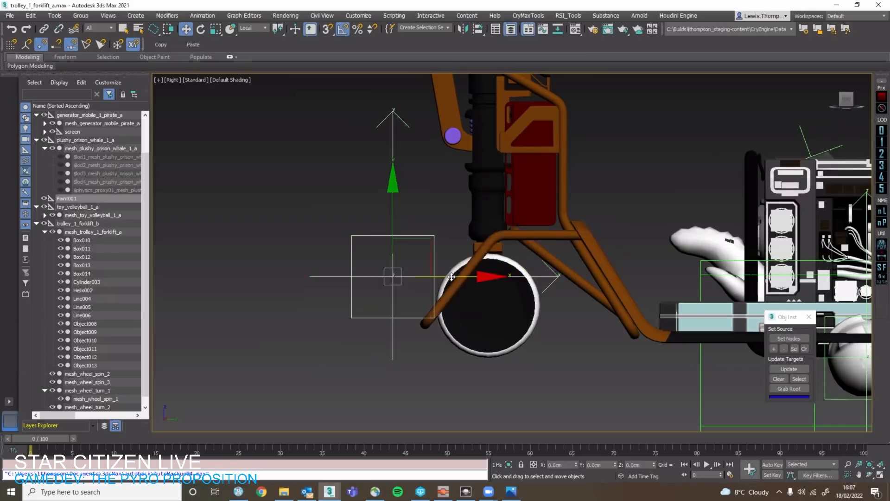
# Turn on snapping and align the point helper with the top of the large wheel in the Right view.
pyautogui.press('s')
pyautogui.moveTo(403, 276); pyautogui.dragTo(493, 251)
pyautogui.keyDown('alt'); pyautogui.moveTo(512, 269); pyautogui.dragTo(423, 246, button='middle'); pyautogui.keyUp('alt')
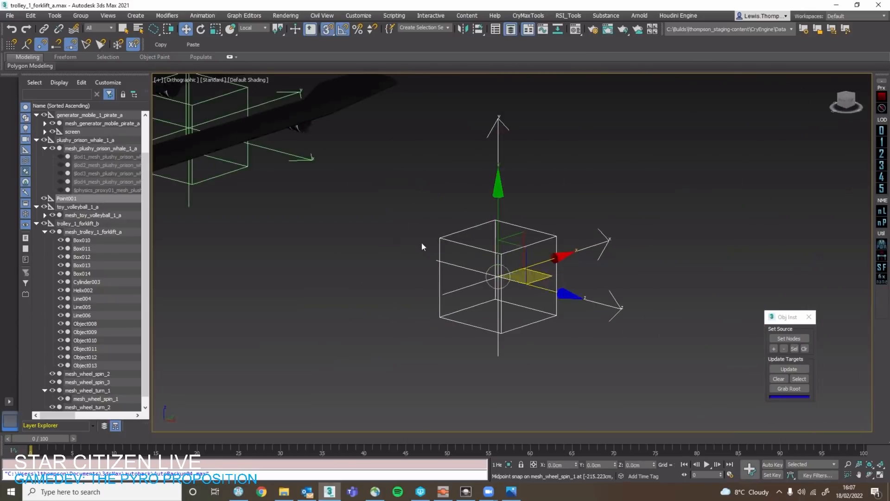
# Try to isolate the point helper together with the wheel bracket mesh_wheel_turn_1.
pyautogui.scroll(-6, 423, 247)
pyautogui.scroll(3, 274, 204)
pyautogui.keyDown('ctrl'); pyautogui.click(340, 231); pyautogui.keyUp('ctrl')
pyautogui.keyDown('ctrl'); pyautogui.click(340, 230); pyautogui.keyUp('ctrl')
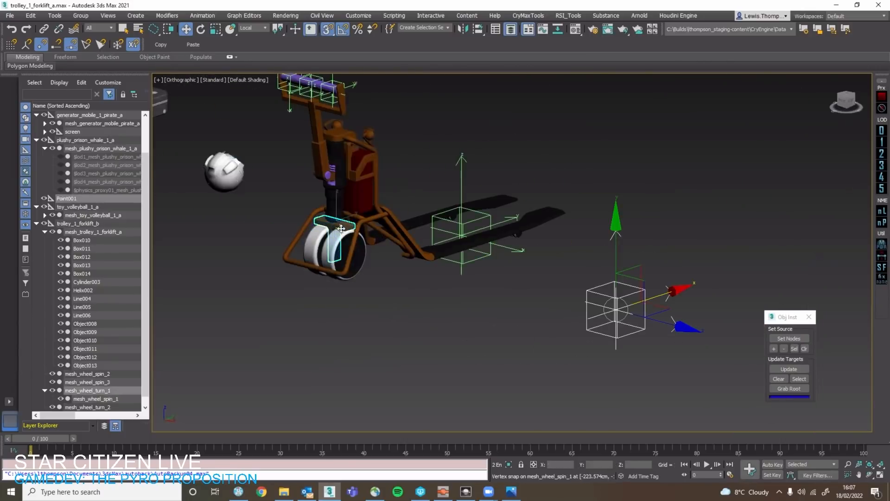
pyautogui.hotkey('alt', 'q')
pyautogui.click(703, 259)
pyautogui.hotkey('ctrl', 'z')
pyautogui.hotkey('alt', 'q')
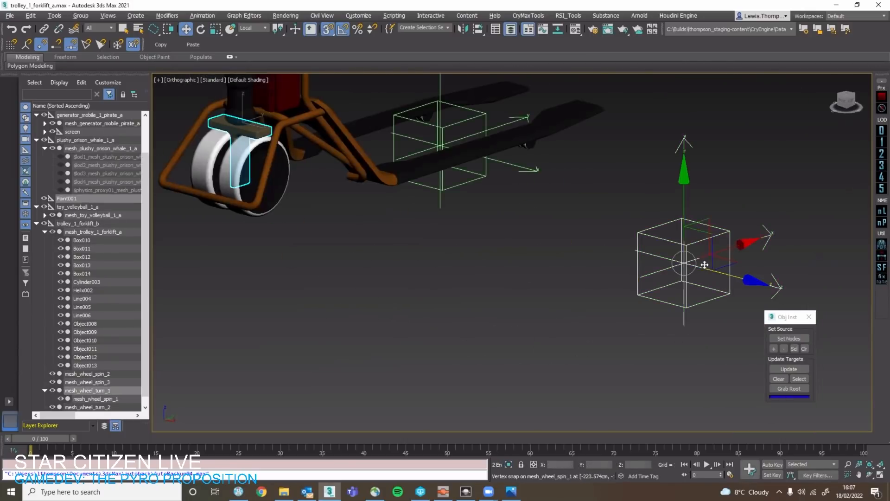
# Move the point helper onto the top of the large wheel's bracket with snapping, and turn snapping off.
pyautogui.click(654, 265)
pyautogui.click(685, 266)
pyautogui.moveTo(710, 268); pyautogui.dragTo(235, 129)
pyautogui.moveTo(218, 138); pyautogui.dragTo(355, 273, button='middle')
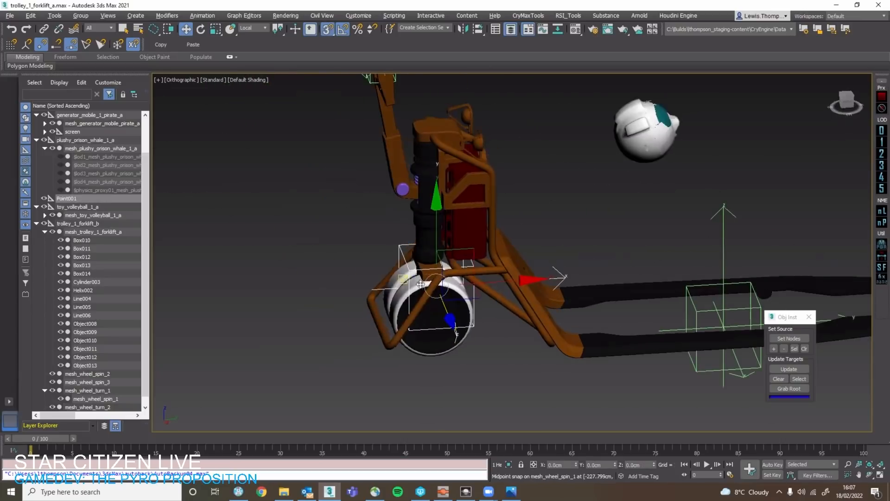
pyautogui.moveTo(490, 310); pyautogui.dragTo(564, 282, button='middle')
pyautogui.press('s')
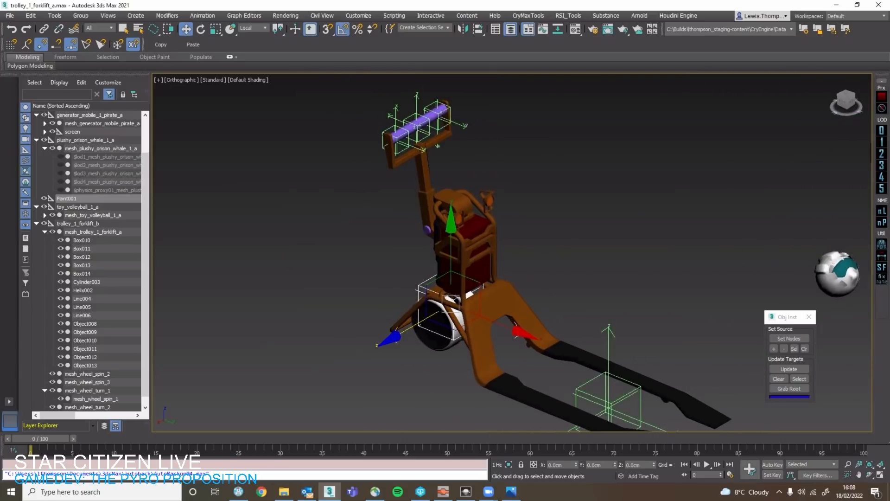
# Compare the forklift model with its reference photo and examine the forks and the headlights.
pyautogui.hotkey('alt', 'Tab')
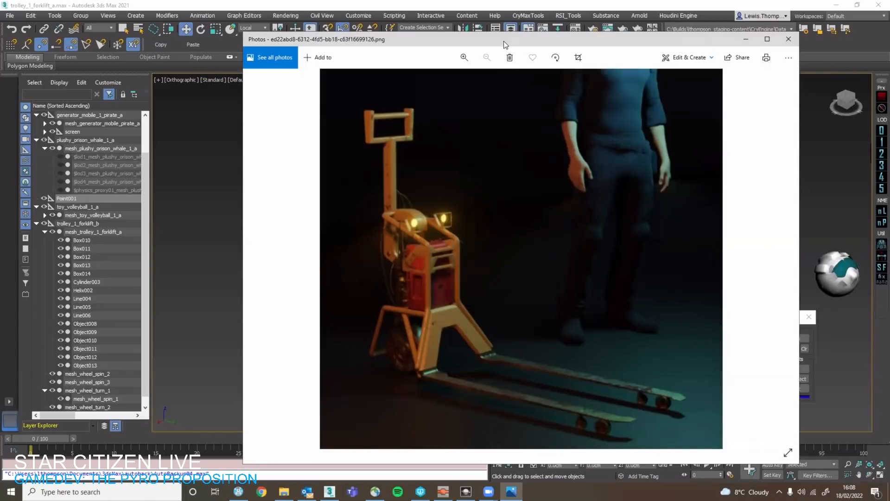
pyautogui.hotkey('alt', 'Tab')
pyautogui.moveTo(546, 391); pyautogui.dragTo(471, 356, button='middle')
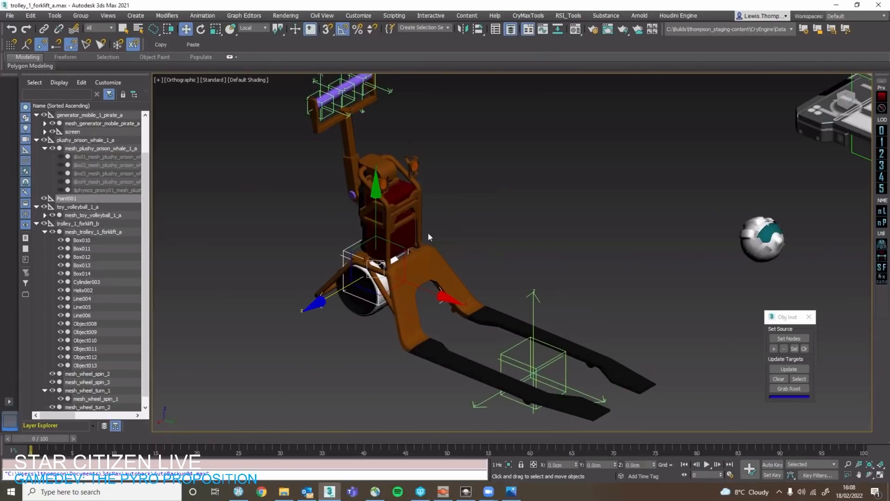
pyautogui.moveTo(419, 260)
pyautogui.mouseDown(button='middle')
pyautogui.moveTo(416, 295)
pyautogui.moveTo(412, 262)
pyautogui.mouseUp(button='middle')
pyautogui.click(416, 296)
pyautogui.scroll(5, 372, 238)
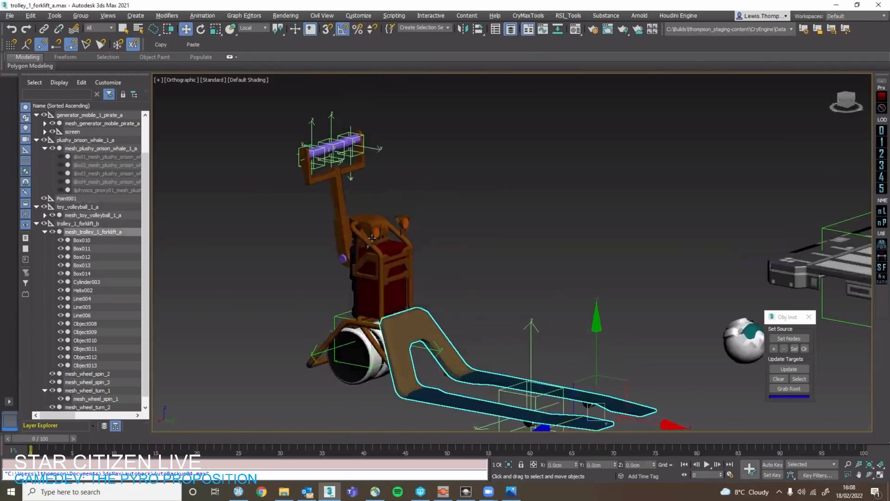
pyautogui.press('F4')
pyautogui.press('F4')
pyautogui.scroll(5, 384, 225)
pyautogui.click(383, 226)
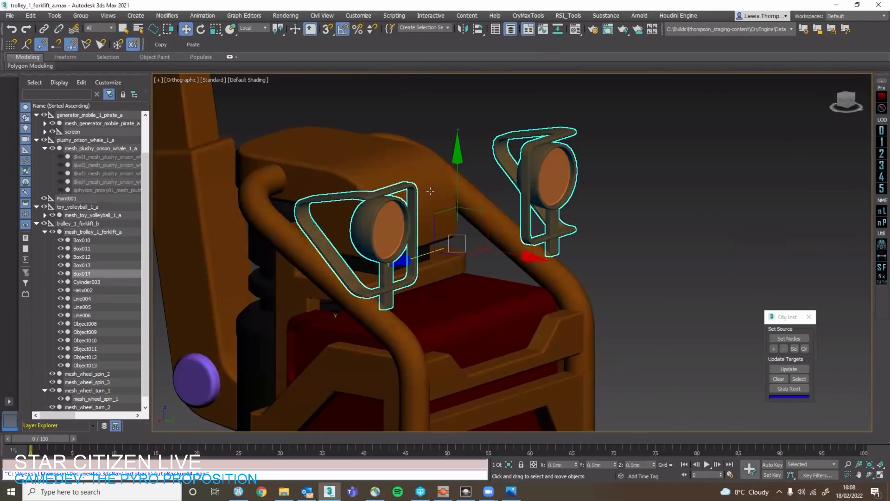
# Remove the Chamfer modifier from the rounded cover above the red box (Object008).
pyautogui.click(431, 196)
pyautogui.scroll(-4, 431, 196)
pyautogui.keyDown('alt'); pyautogui.moveTo(431, 197); pyautogui.dragTo(501, 269, button='middle'); pyautogui.keyUp('alt')
pyautogui.scroll(-3, 425, 209)
pyautogui.scroll(2, 425, 209)
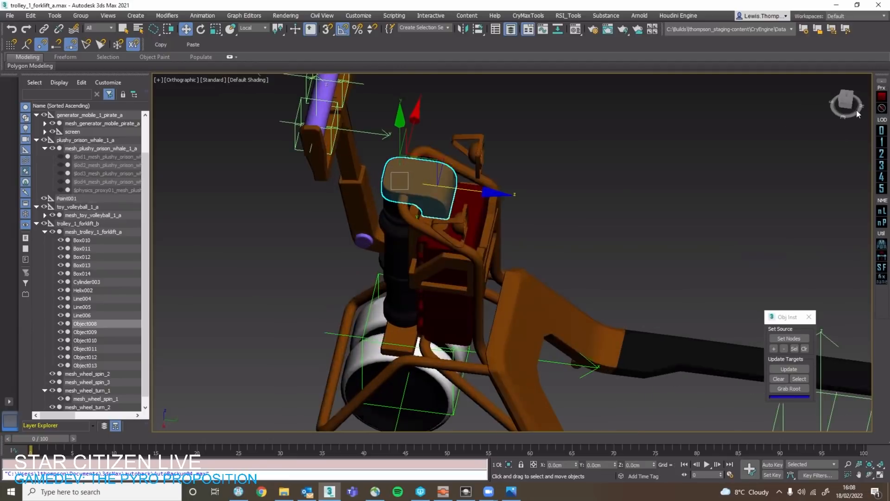
pyautogui.moveTo(889, 127); pyautogui.dragTo(876, 144)
pyautogui.click(806, 84)
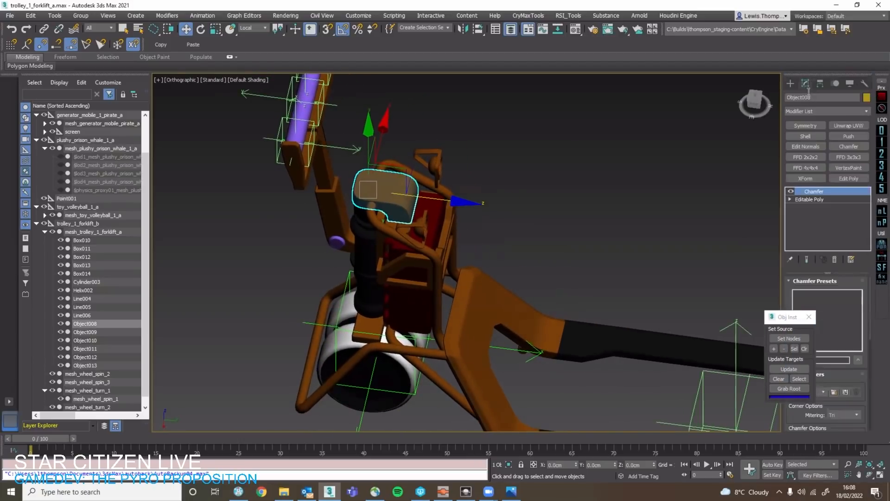
pyautogui.keyDown('alt'); pyautogui.moveTo(701, 202); pyautogui.dragTo(785, 191, button='middle'); pyautogui.keyUp('alt')
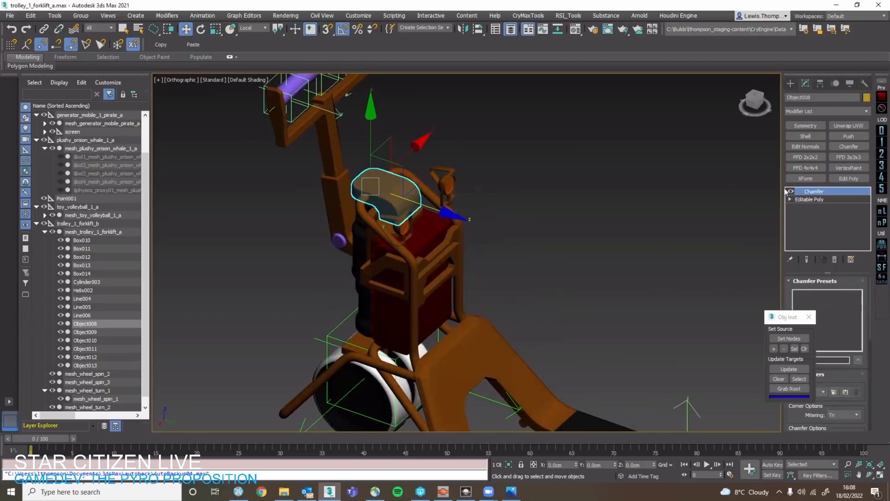
pyautogui.rightClick(815, 193)
pyautogui.click(814, 223)
pyautogui.scroll(4, 520, 221)
pyautogui.click(515, 219)
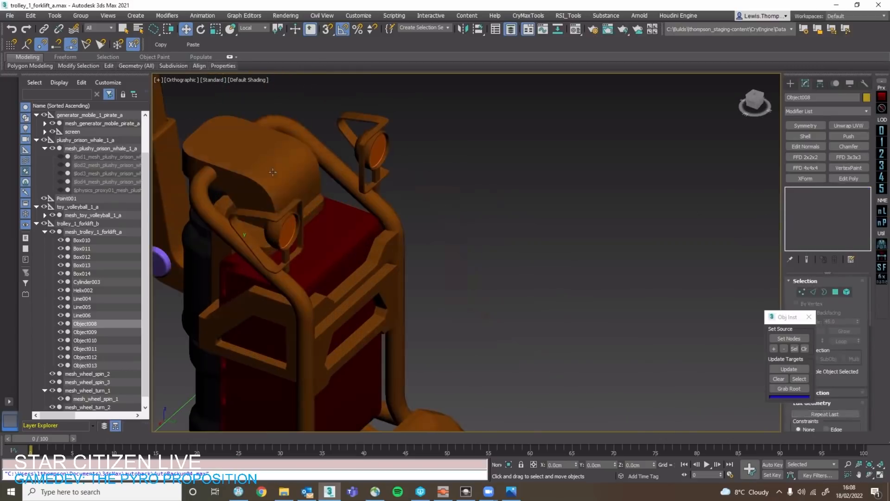
# Examine the rounded cover, the fork body and the tubular guard frame around the large wheel.
pyautogui.click(296, 174)
pyautogui.click(333, 181)
pyautogui.moveTo(346, 183); pyautogui.dragTo(503, 203, button='middle')
pyautogui.click(459, 197)
pyautogui.scroll(-2, 559, 208)
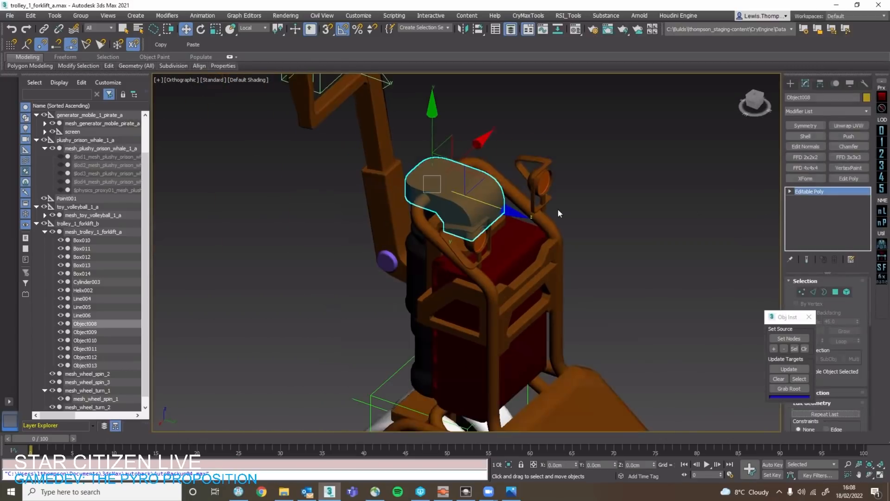
pyautogui.click(558, 209)
pyautogui.click(470, 193)
pyautogui.scroll(-2, 472, 194)
pyautogui.scroll(-4, 546, 224)
pyautogui.moveTo(546, 225); pyautogui.dragTo(470, 229, button='middle')
pyautogui.click(459, 272)
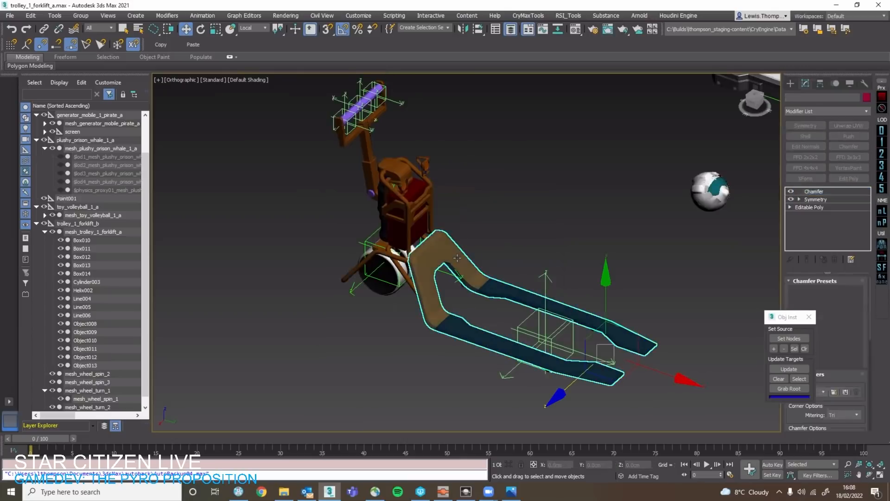
pyautogui.keyDown('alt'); pyautogui.moveTo(459, 273); pyautogui.dragTo(519, 233, button='middle'); pyautogui.keyUp('alt')
pyautogui.click(518, 232)
pyautogui.click(385, 296)
pyautogui.scroll(3, 386, 295)
pyautogui.click(390, 282)
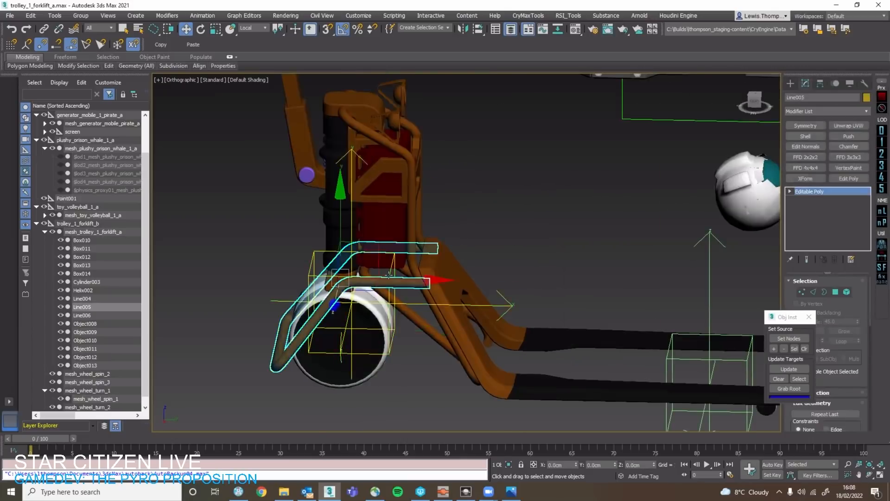
pyautogui.scroll(3, 390, 272)
# Isolate the point helper with the bracket mesh_wheel_turn_1 and snap the helper to the top of the bracket.
pyautogui.click(393, 272)
pyautogui.scroll(-6, 393, 271)
pyautogui.keyDown('alt'); pyautogui.moveTo(399, 268); pyautogui.dragTo(401, 244, button='middle'); pyautogui.keyUp('alt')
pyautogui.moveTo(387, 288); pyautogui.dragTo(473, 275, button='middle')
pyautogui.scroll(4, 447, 309)
pyautogui.click(752, 102)
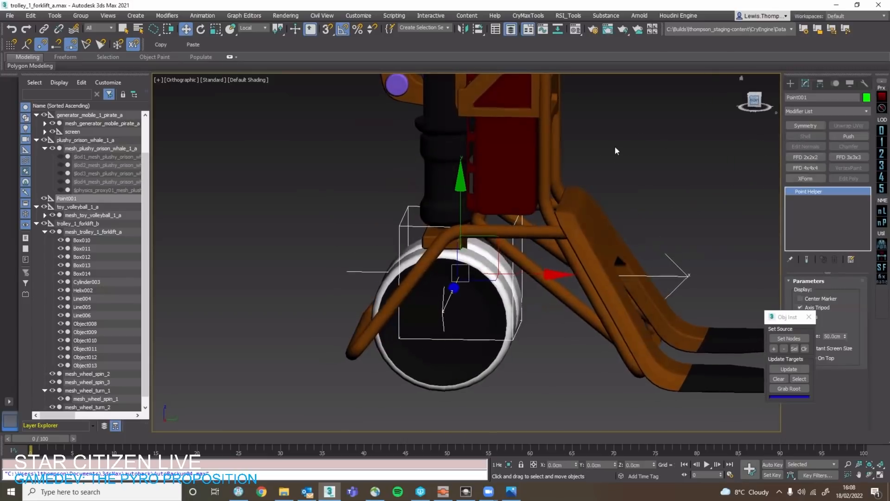
pyautogui.moveTo(491, 231); pyautogui.dragTo(475, 202)
pyautogui.keyDown('ctrl'); pyautogui.click(434, 228); pyautogui.keyUp('ctrl')
pyautogui.hotkey('alt', 'q')
pyautogui.keyDown('alt'); pyautogui.moveTo(433, 228); pyautogui.dragTo(510, 257, button='middle'); pyautogui.keyUp('alt')
pyautogui.click(499, 212)
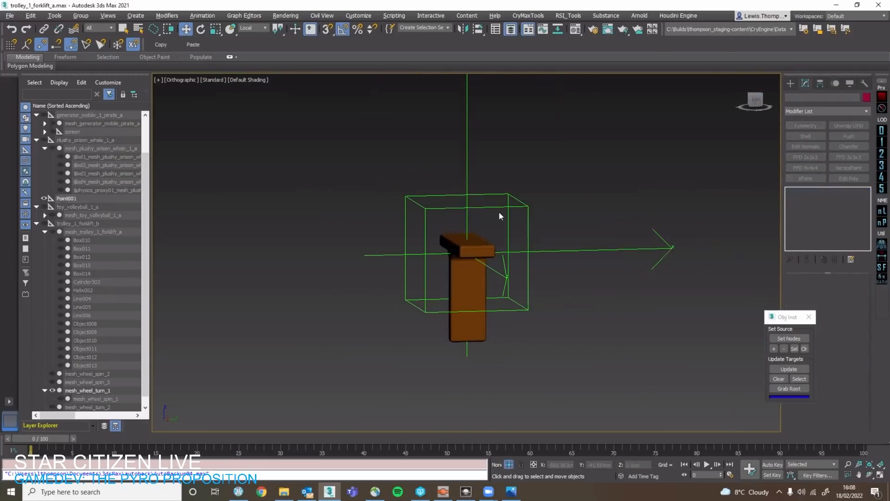
pyautogui.click(496, 213)
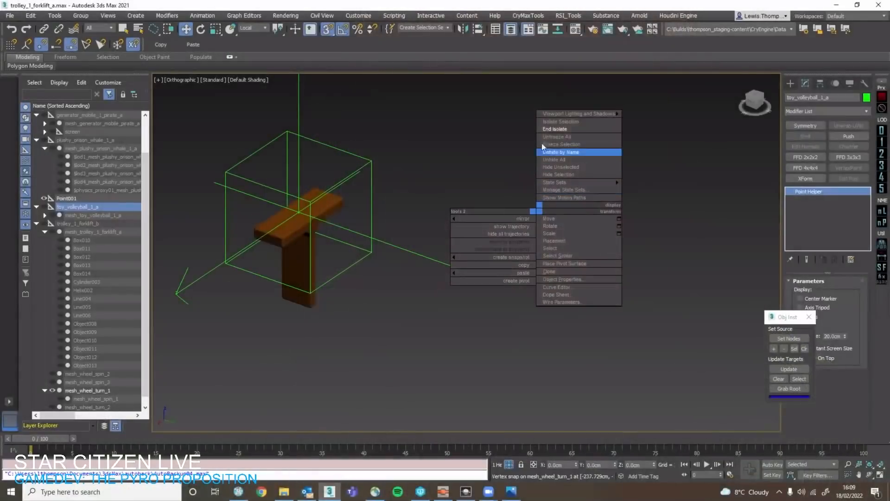
# Show the whole scene again and hide the generator, pallet, whale plushy and volleyball props, leaving only the forklift.
pyautogui.click(555, 131)
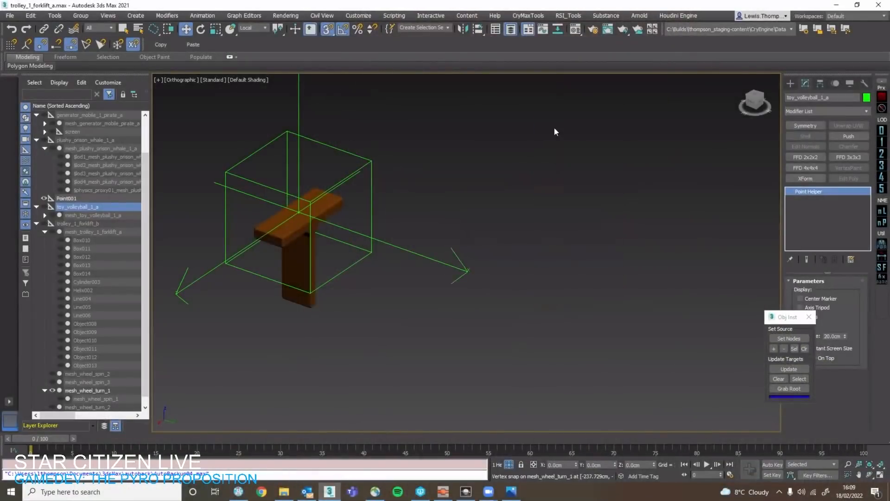
pyautogui.scroll(-3, 554, 132)
pyautogui.keyDown('alt'); pyautogui.moveTo(473, 246); pyautogui.dragTo(549, 257, button='middle'); pyautogui.keyUp('alt')
pyautogui.press('z')
pyautogui.scroll(-2, 463, 250)
pyautogui.moveTo(386, 267); pyautogui.dragTo(443, 234, button='middle')
pyautogui.scroll(-3, 483, 243)
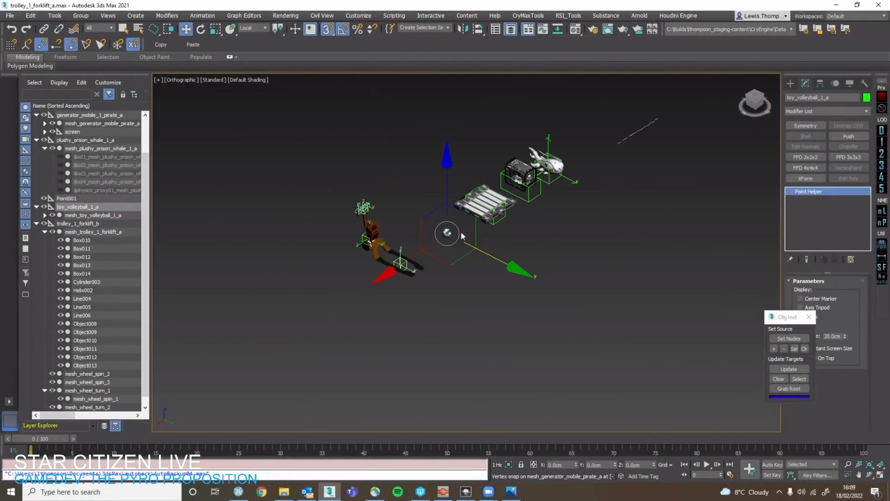
pyautogui.moveTo(461, 236); pyautogui.dragTo(564, 180)
pyautogui.moveTo(417, 199); pyautogui.dragTo(472, 259)
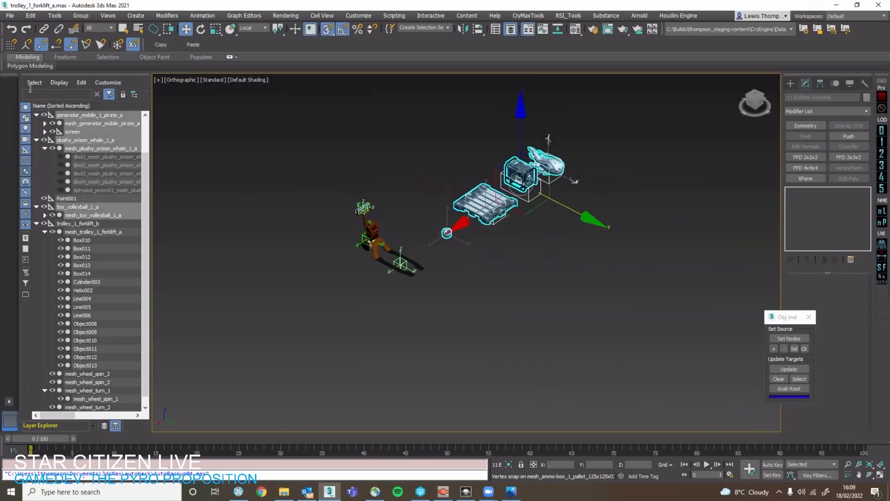
pyautogui.click(43, 114)
pyautogui.click(318, 202)
# Check how the bracket mesh_wheel_turn_1 turns about its vertical axis with the Rotate tool.
pyautogui.scroll(8, 339, 232)
pyautogui.click(484, 264)
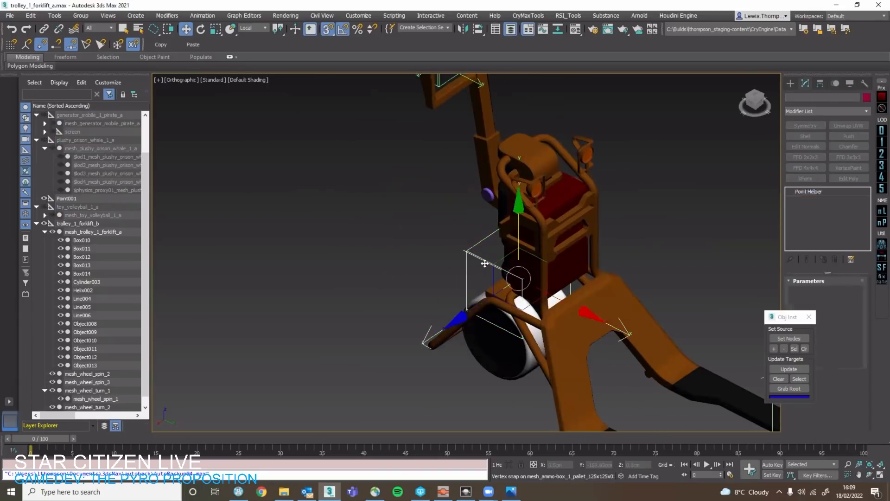
pyautogui.press('q')
pyautogui.moveTo(433, 247); pyautogui.dragTo(370, 204, button='middle')
pyautogui.keyDown('alt'); pyautogui.moveTo(370, 205); pyautogui.dragTo(447, 132, button='middle'); pyautogui.keyUp('alt')
pyautogui.keyDown('alt'); pyautogui.moveTo(445, 231); pyautogui.dragTo(482, 262, button='middle'); pyautogui.keyUp('alt')
pyautogui.scroll(5, 465, 223)
pyautogui.click(462, 227)
pyautogui.keyDown('alt'); pyautogui.moveTo(462, 226); pyautogui.dragTo(455, 242, button='middle'); pyautogui.keyUp('alt')
pyautogui.press('e')
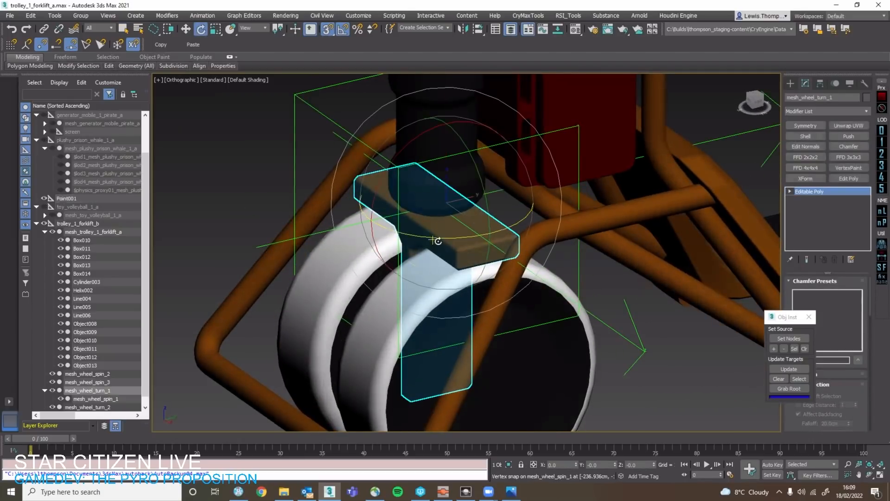
pyautogui.moveTo(462, 238)
pyautogui.mouseDown()
pyautogui.moveTo(443, 235)
pyautogui.moveTo(467, 232)
pyautogui.moveTo(449, 245)
pyautogui.mouseUp()
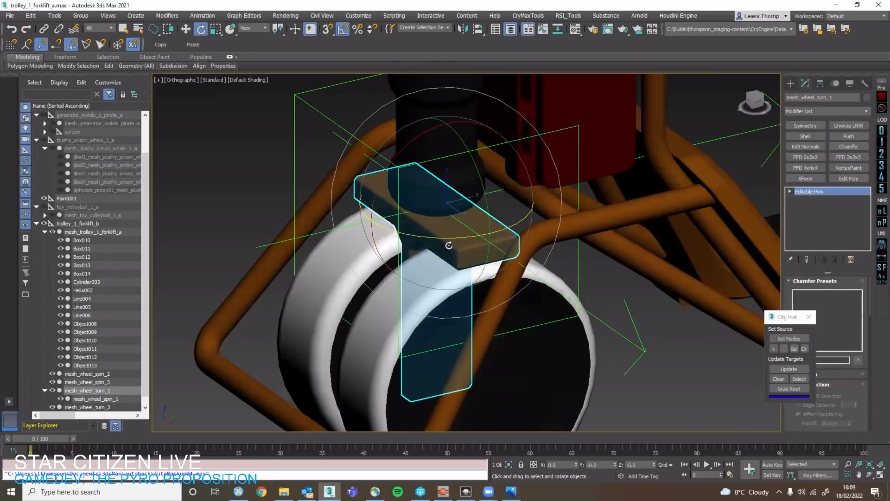
# Check how the large wheel mesh_wheel_spin_1 spins about its axle with the Rotate tool.
pyautogui.press('w')
pyautogui.moveTo(531, 300); pyautogui.dragTo(568, 209, button='middle')
pyautogui.click(543, 279)
pyautogui.keyDown('alt'); pyautogui.moveTo(544, 278); pyautogui.dragTo(593, 211, button='middle'); pyautogui.keyUp('alt')
pyautogui.press('e')
pyautogui.keyDown('alt'); pyautogui.moveTo(445, 238); pyautogui.dragTo(434, 202, button='middle'); pyautogui.keyUp('alt')
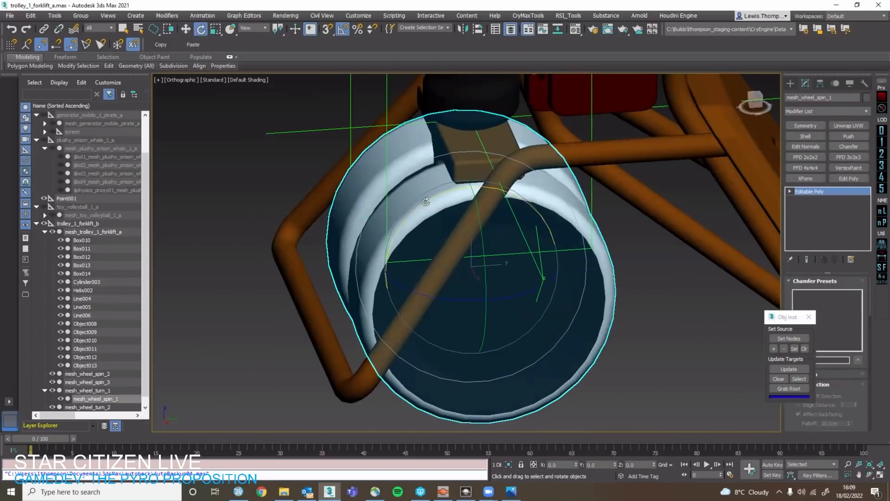
pyautogui.moveTo(426, 201); pyautogui.dragTo(437, 209)
pyautogui.press('q')
pyautogui.keyDown('alt'); pyautogui.moveTo(437, 209); pyautogui.dragTo(473, 171, button='middle'); pyautogui.keyUp('alt')
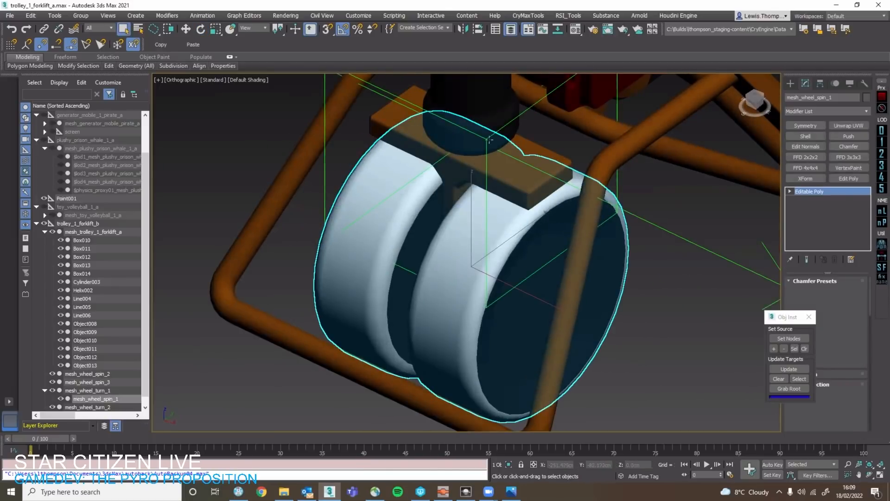
# Rename the point helper on the wheel bracket as wheel_turn_1.
pyautogui.click(489, 139)
pyautogui.press('w')
pyautogui.scroll(-5, 497, 209)
pyautogui.scroll(6, 497, 213)
pyautogui.keyDown('alt'); pyautogui.moveTo(516, 253); pyautogui.dragTo(499, 217, button='middle'); pyautogui.keyUp('alt')
pyautogui.click(757, 100)
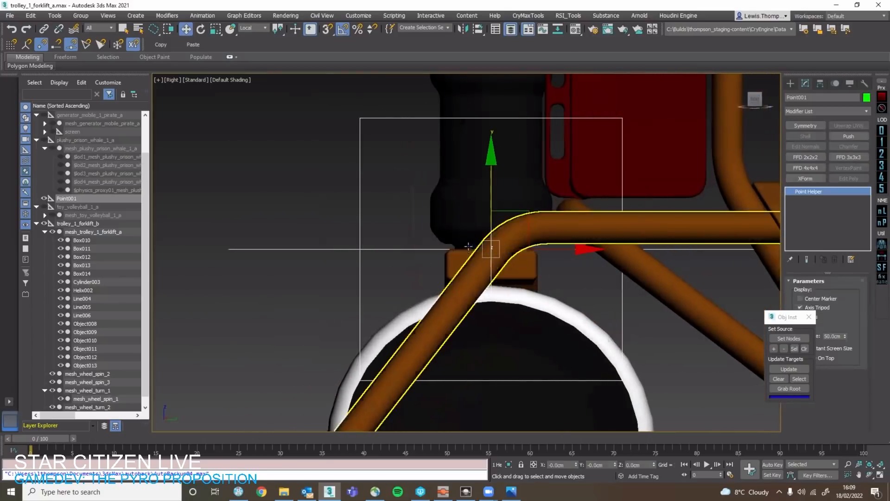
pyautogui.keyDown('alt'); pyautogui.moveTo(419, 216); pyautogui.dragTo(434, 219, button='middle'); pyautogui.keyUp('alt')
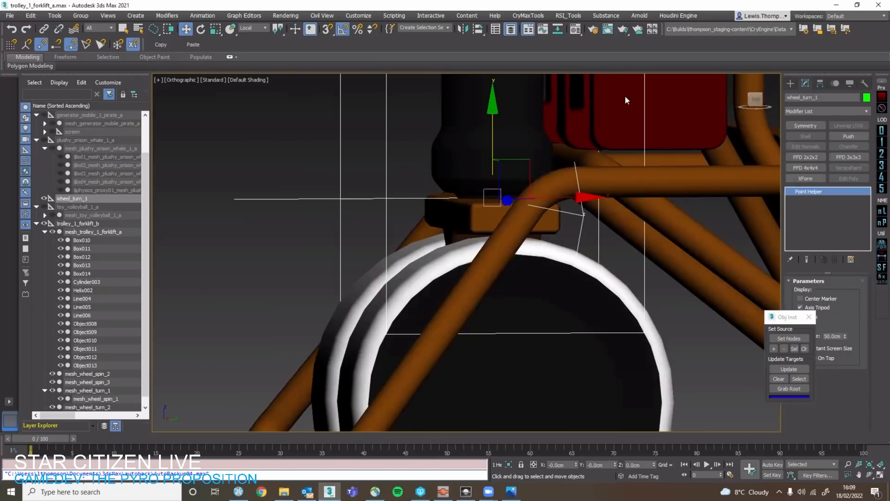
pyautogui.click(79, 198)
pyautogui.scroll(-5, 467, 264)
pyautogui.click(482, 268)
pyautogui.keyDown('alt'); pyautogui.moveTo(482, 269); pyautogui.dragTo(503, 302, button='middle'); pyautogui.keyUp('alt')
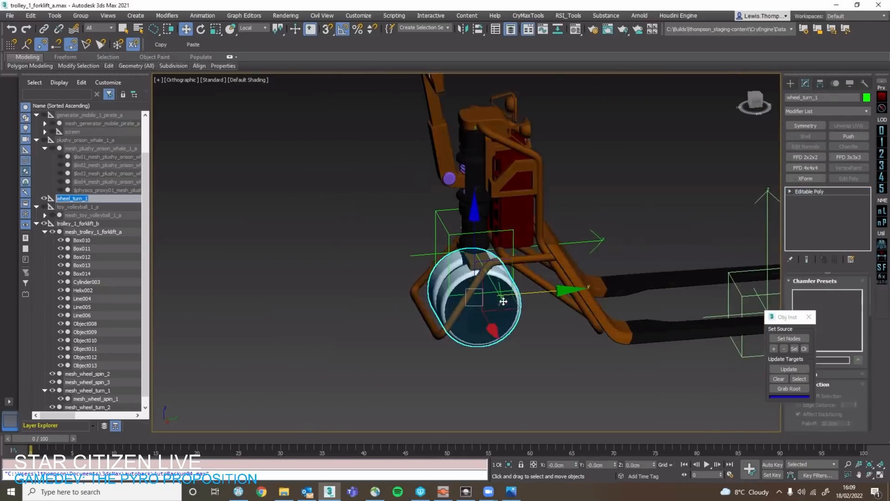
pyautogui.moveTo(579, 293); pyautogui.dragTo(470, 284, button='middle')
pyautogui.click(405, 262)
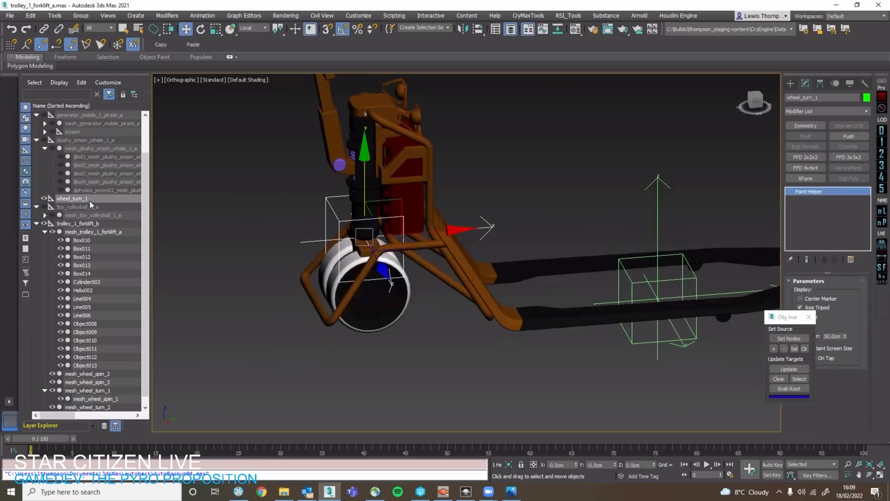
# Take mesh_wheel_spin_1 out from under mesh_wheel_turn_1 in the hierarchy and parent mesh_wheel_turn_1 under the wheel_turn_1 helper.
pyautogui.moveTo(90, 201); pyautogui.dragTo(93, 220)
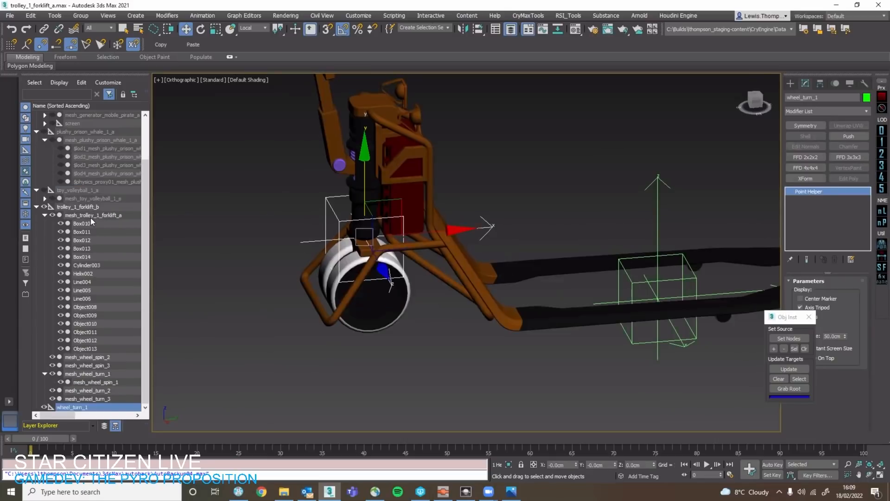
pyautogui.click(93, 215)
pyautogui.click(373, 281)
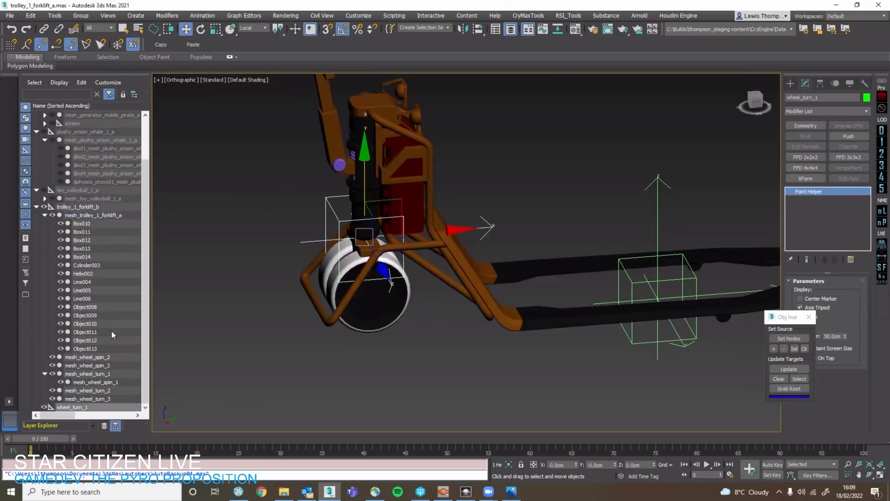
pyautogui.moveTo(94, 228); pyautogui.dragTo(96, 215)
pyautogui.click(113, 366)
pyautogui.click(113, 380)
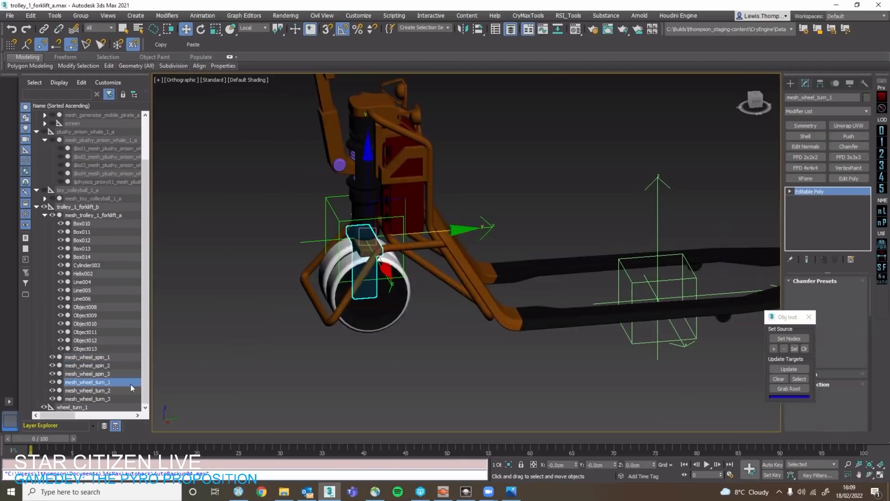
pyautogui.moveTo(113, 382); pyautogui.dragTo(95, 410)
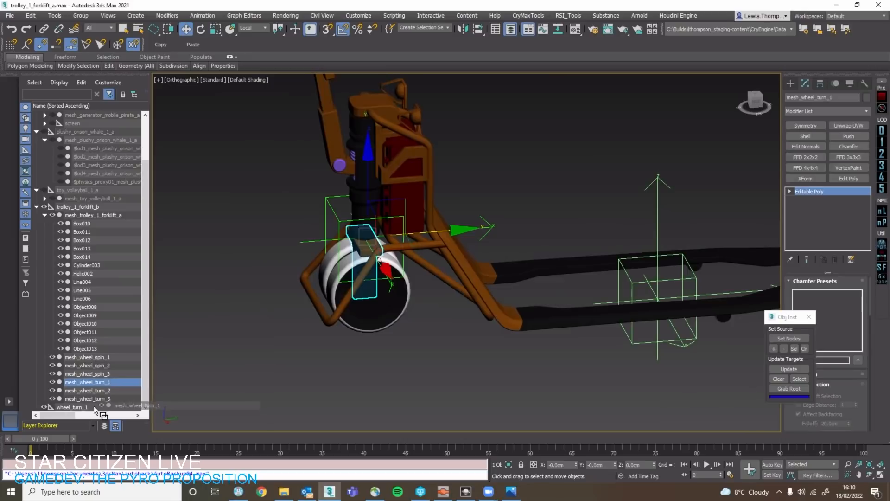
pyautogui.click(90, 399)
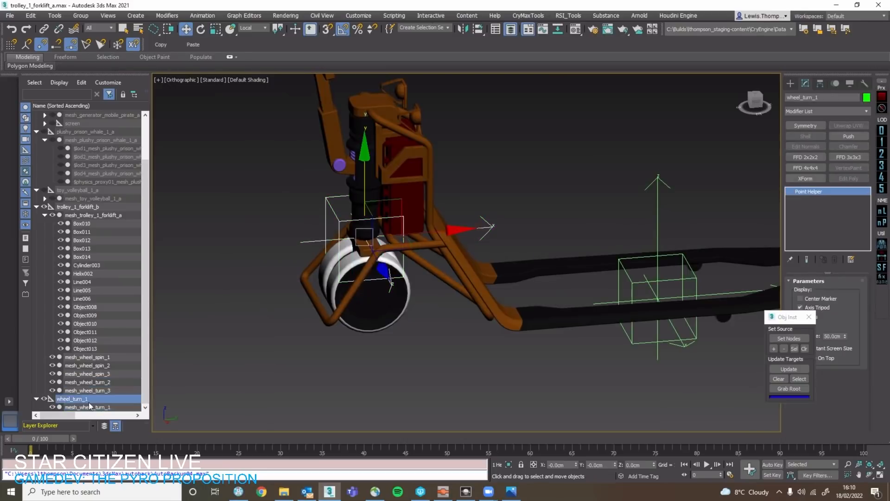
# Check how the wheel_turn_1 helper rotates with its child bracket mesh about the vertical axis using the Rotate tool.
pyautogui.click(92, 407)
pyautogui.press('z')
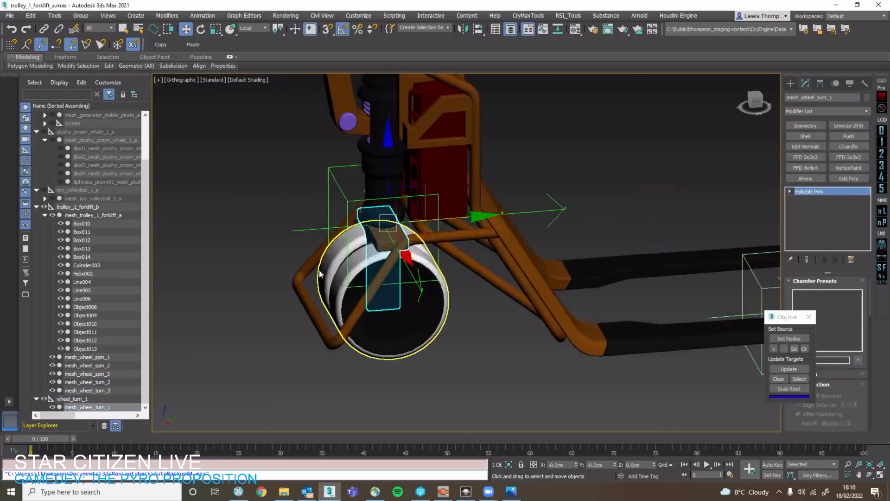
pyautogui.keyDown('alt'); pyautogui.moveTo(493, 184); pyautogui.dragTo(1, 426, button='middle'); pyautogui.keyUp('alt')
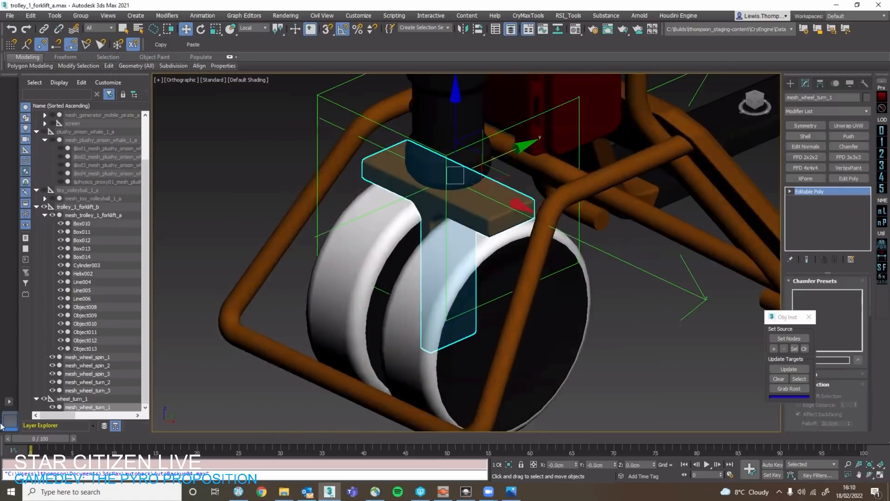
pyautogui.click(91, 400)
pyautogui.press('e')
pyautogui.moveTo(460, 223); pyautogui.dragTo(410, 229)
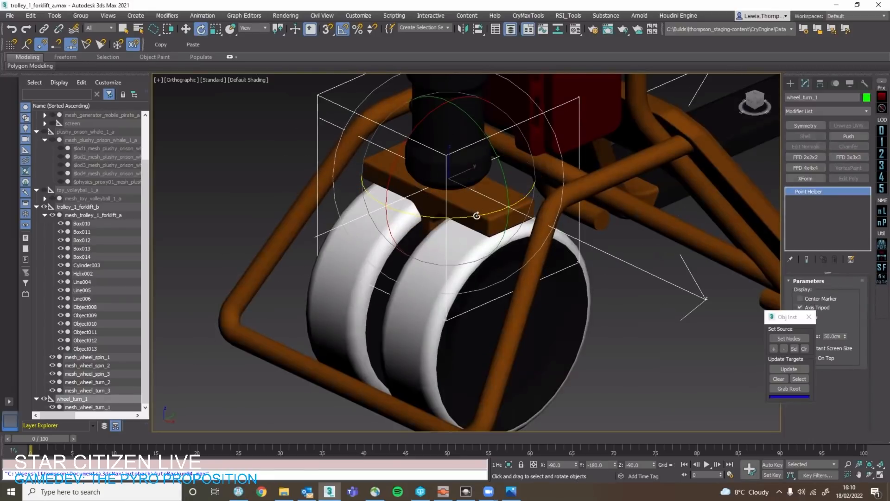
pyautogui.click(85, 398)
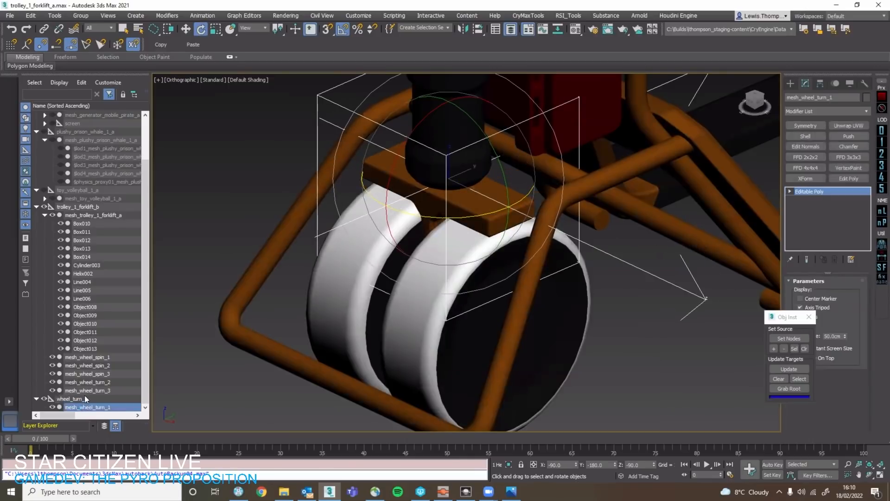
pyautogui.moveTo(470, 217); pyautogui.dragTo(361, 261)
pyautogui.rightClick(501, 209)
pyautogui.rightClick(362, 261)
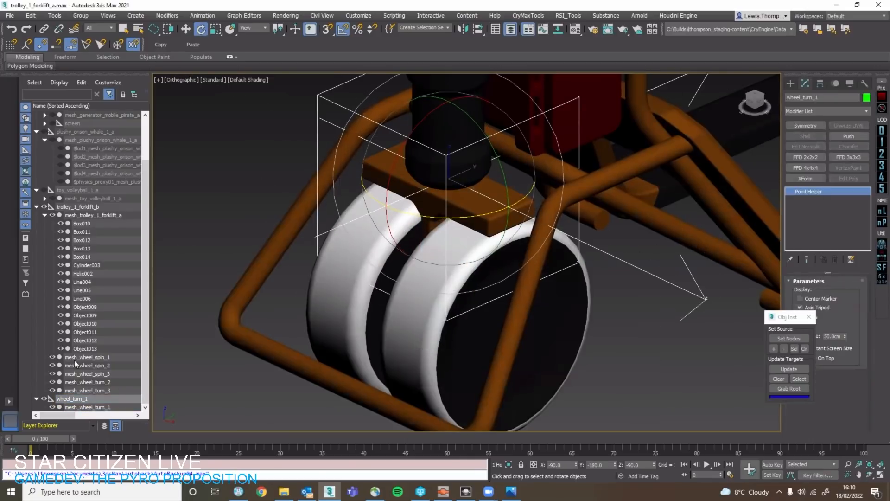
# Clone the wheel_turn_1 helper as a copy named wheel_turn_002.
pyautogui.click(108, 407)
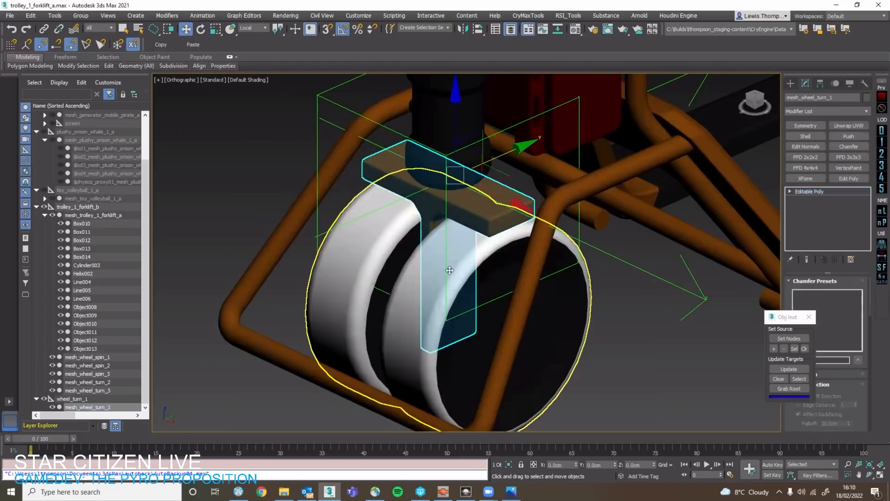
pyautogui.click(448, 271)
pyautogui.press('z')
pyautogui.rightClick(115, 398)
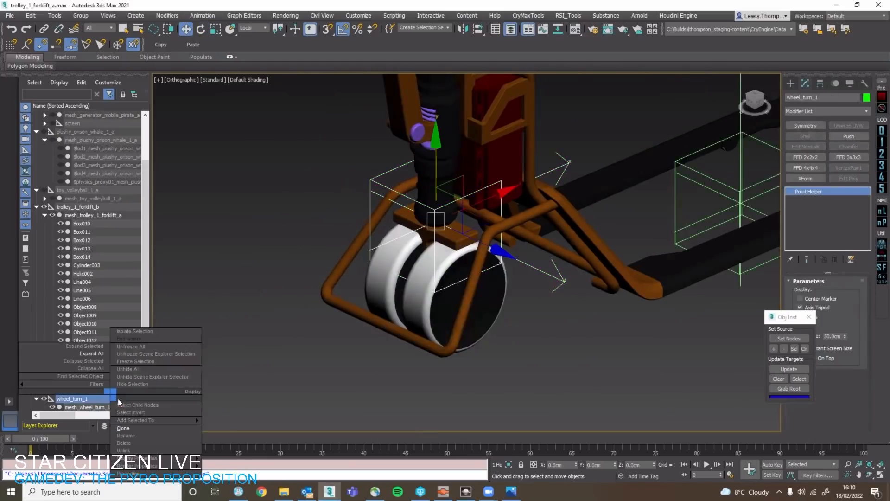
pyautogui.click(129, 424)
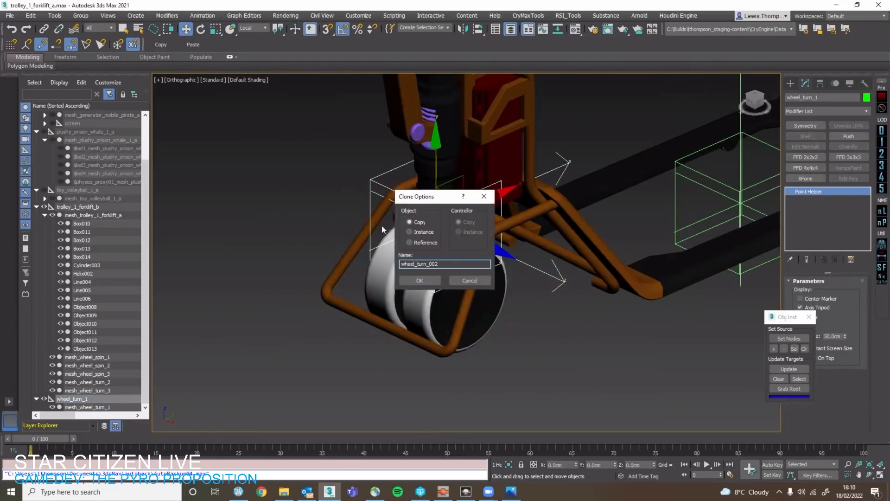
pyautogui.click(421, 281)
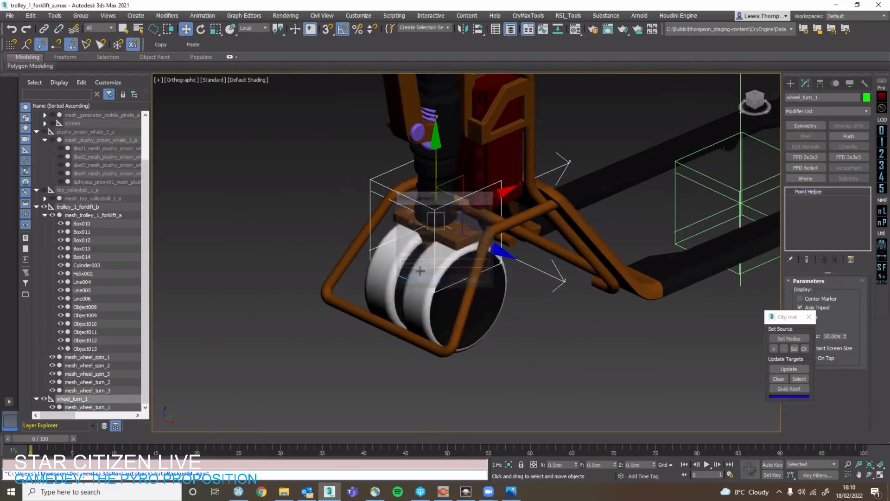
pyautogui.moveTo(444, 232); pyautogui.dragTo(442, 254, button='middle')
pyautogui.press('e')
pyautogui.moveTo(442, 282); pyautogui.dragTo(427, 286)
pyautogui.rightClick(427, 286)
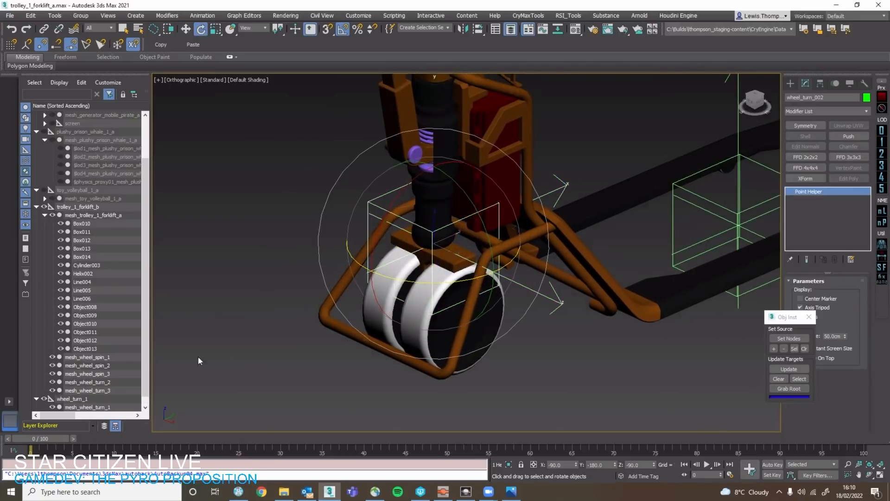
# Parent the cloned helper wheel_turn_002 under wheel_turn_1 and rename it wheel_spin_1.
pyautogui.scroll(-1, 82, 397)
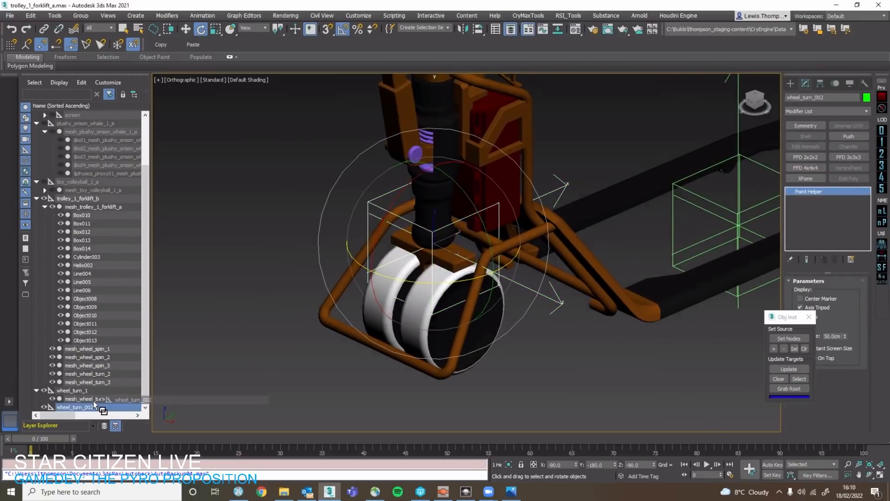
pyautogui.moveTo(94, 401); pyautogui.dragTo(96, 390)
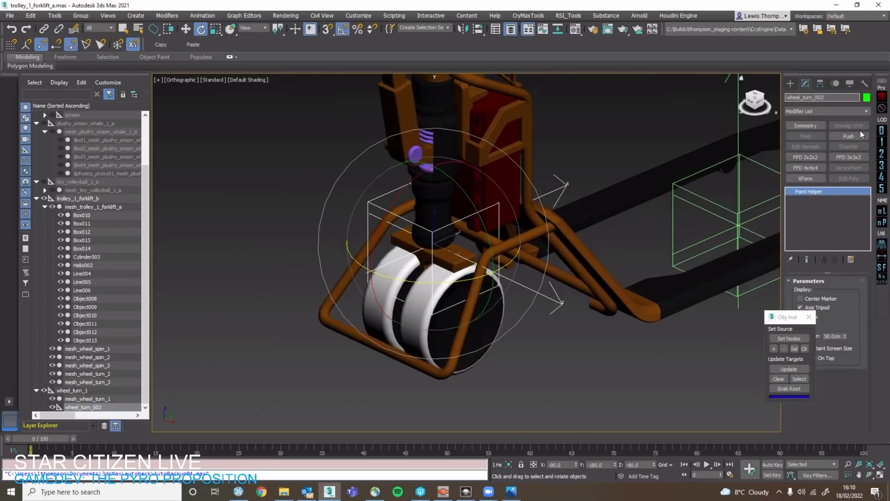
pyautogui.press('BackSpace')
pyautogui.press('BackSpace')
pyautogui.press('BackSpace')
pyautogui.write('1')
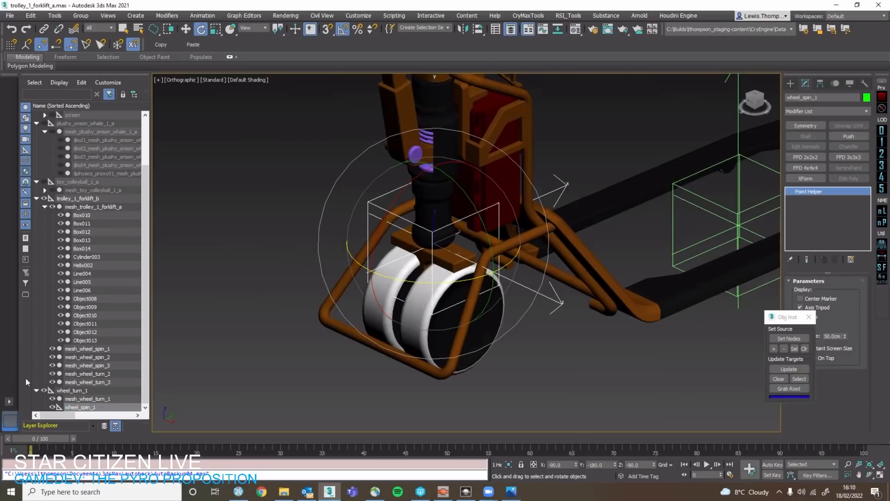
# Parent mesh_wheel_spin_1 under the wheel_spin_1 helper in the hierarchy.
pyautogui.moveTo(95, 349); pyautogui.dragTo(109, 355)
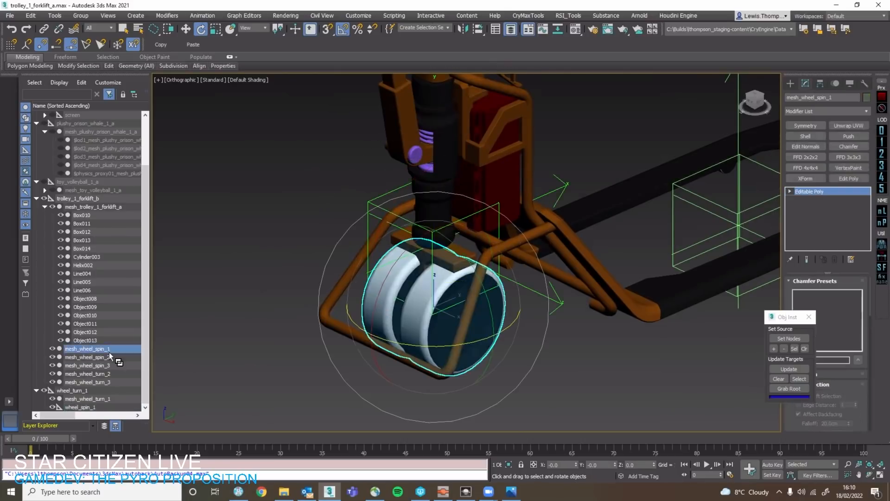
pyautogui.moveTo(102, 407); pyautogui.dragTo(102, 408)
pyautogui.press('w')
pyautogui.click(109, 399)
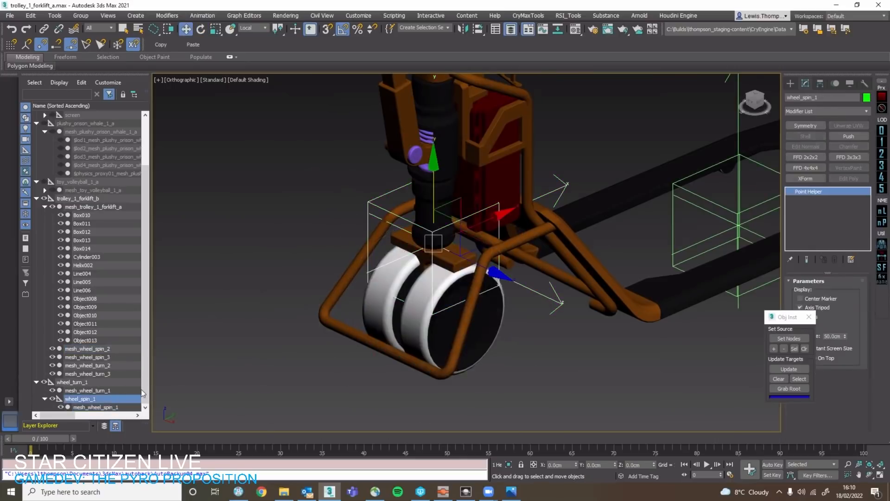
# Check how the wheel_turn_1 helper turns the bracket and wheel together by rotating it 30 degrees, and undo the rotation.
pyautogui.keyDown('alt'); pyautogui.moveTo(441, 359); pyautogui.dragTo(423, 361, button='middle'); pyautogui.keyUp('alt')
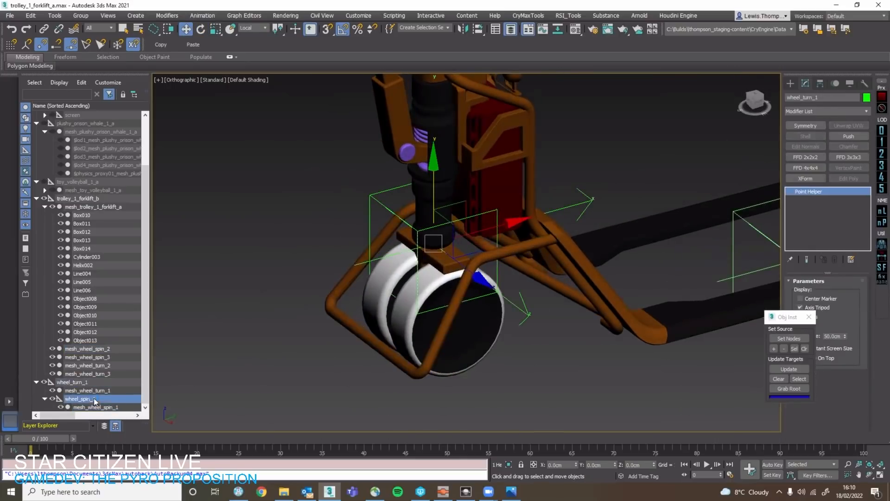
pyautogui.scroll(2, 421, 296)
pyautogui.click(436, 242)
pyautogui.click(429, 204)
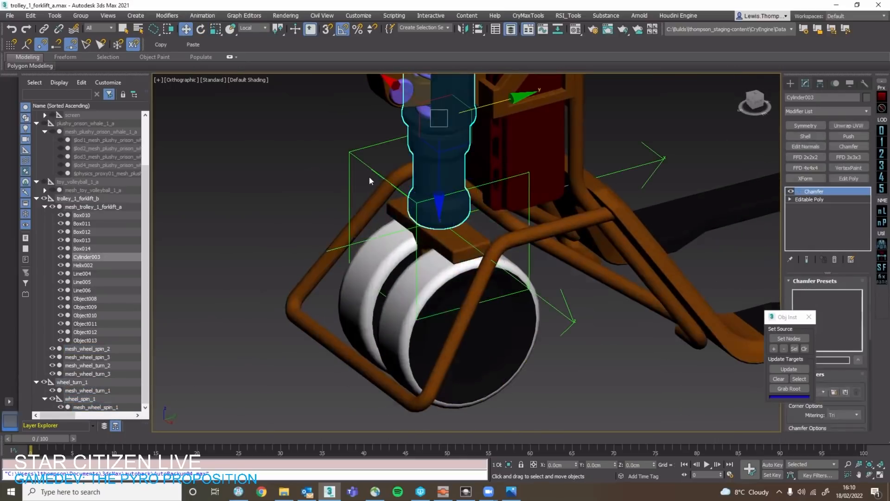
pyautogui.click(370, 170)
pyautogui.moveTo(355, 209); pyautogui.dragTo(299, 224, button='middle')
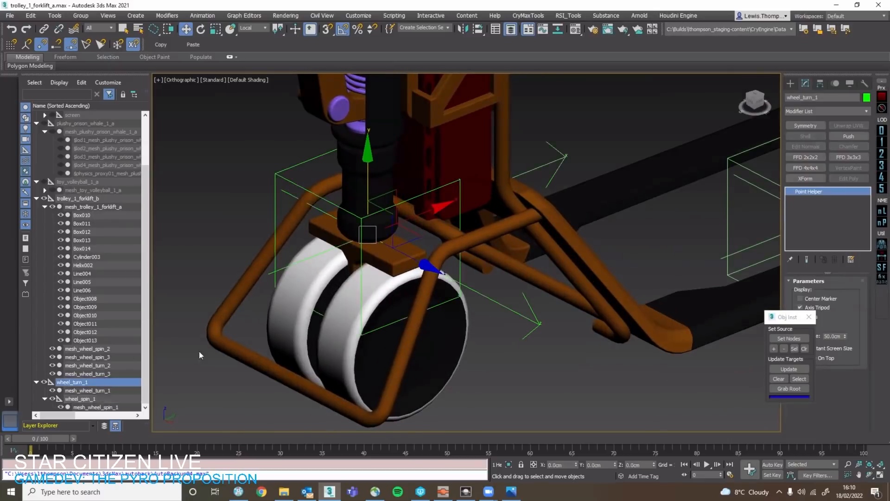
pyautogui.press('e')
pyautogui.moveTo(344, 273)
pyautogui.mouseDown()
pyautogui.moveTo(325, 273)
pyautogui.moveTo(366, 277)
pyautogui.moveTo(341, 278)
pyautogui.mouseUp()
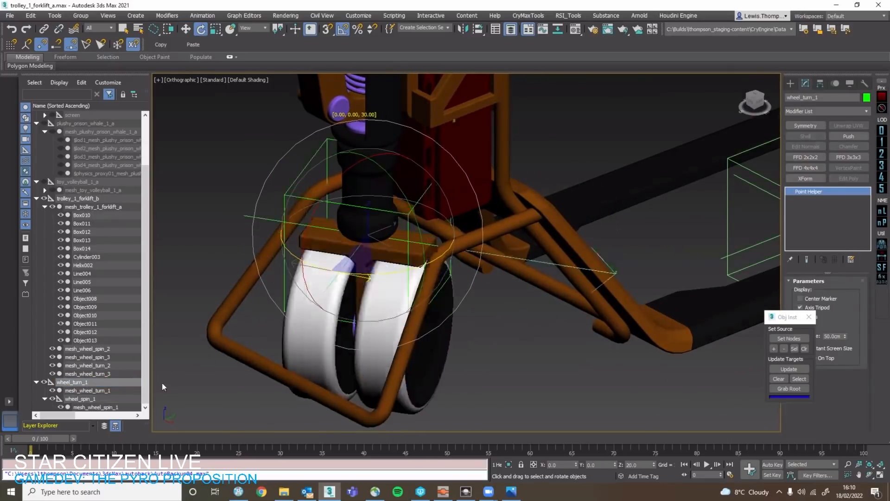
pyautogui.hotkey('ctrl', 'z')
# Try to snap only the pivot of the wheel_spin_1 helper to the large wheel's centre in the Right view, and undo it.
pyautogui.click(103, 398)
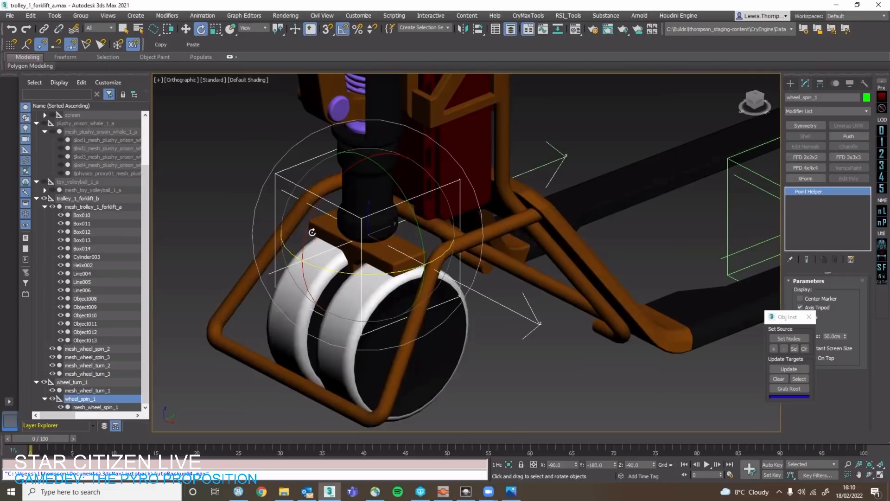
pyautogui.keyDown('alt'); pyautogui.moveTo(344, 246); pyautogui.dragTo(263, 325, button='middle'); pyautogui.keyUp('alt')
pyautogui.press('w')
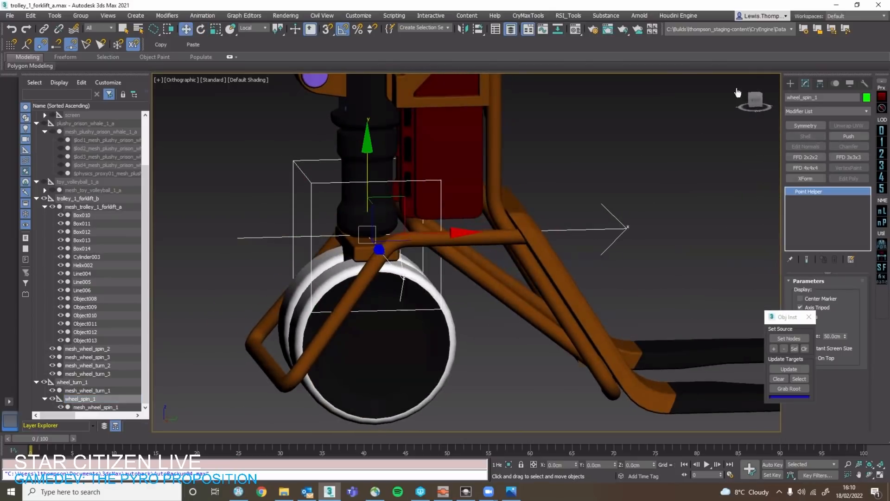
pyautogui.click(754, 101)
pyautogui.click(864, 84)
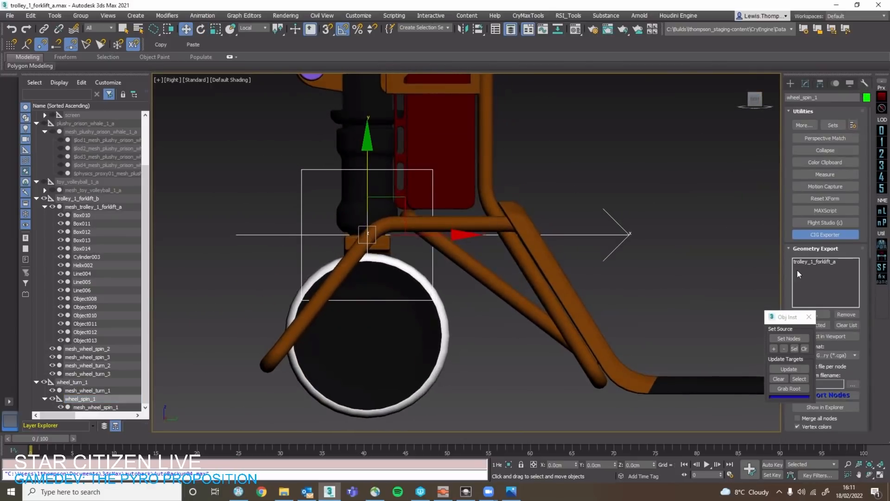
pyautogui.moveTo(793, 316); pyautogui.dragTo(753, 289)
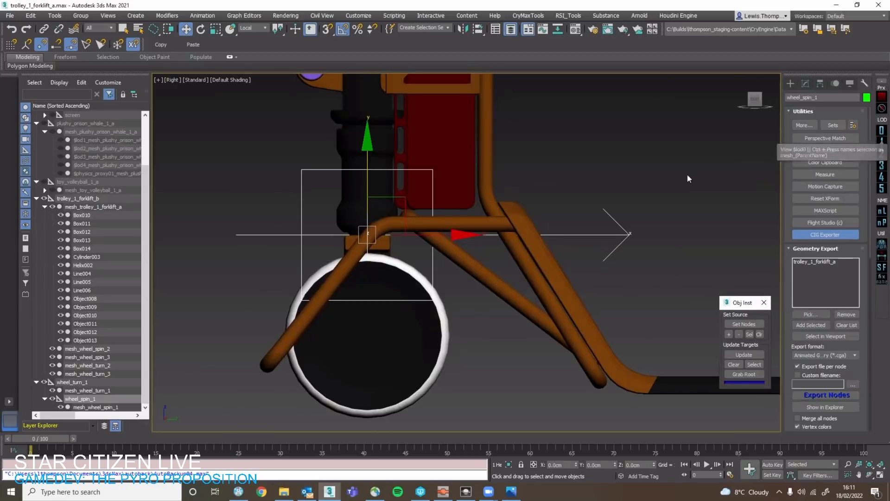
pyautogui.click(820, 83)
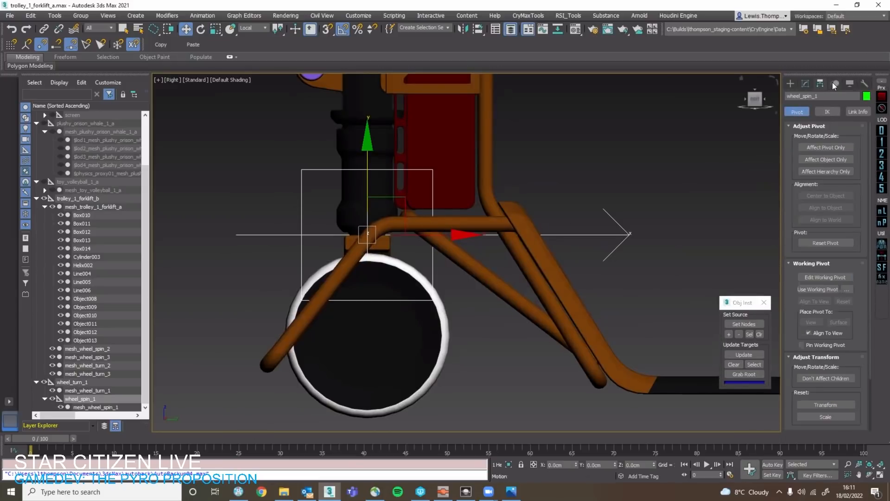
pyautogui.click(825, 147)
pyautogui.press('s')
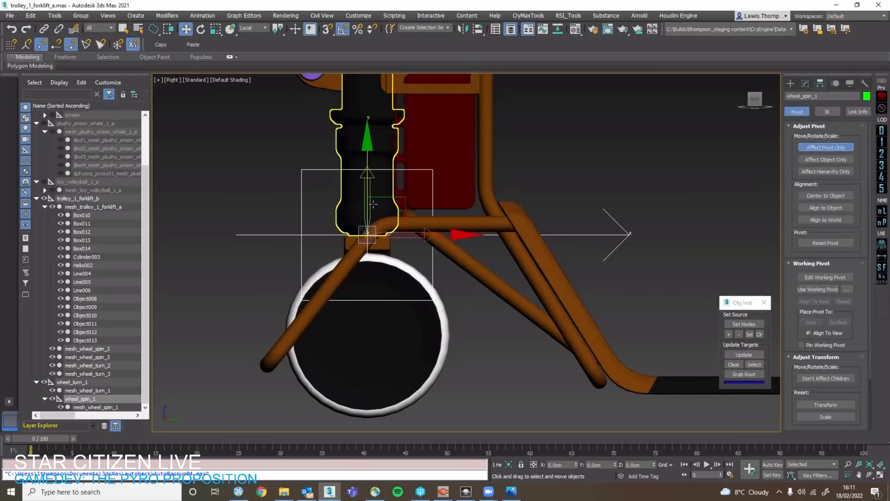
pyautogui.moveTo(367, 234); pyautogui.dragTo(440, 335)
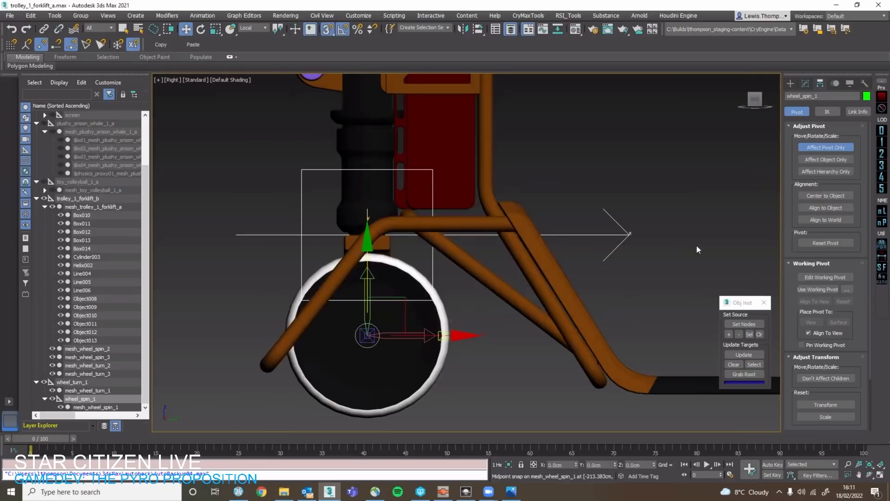
pyautogui.click(828, 148)
pyautogui.hotkey('ctrl', 'z')
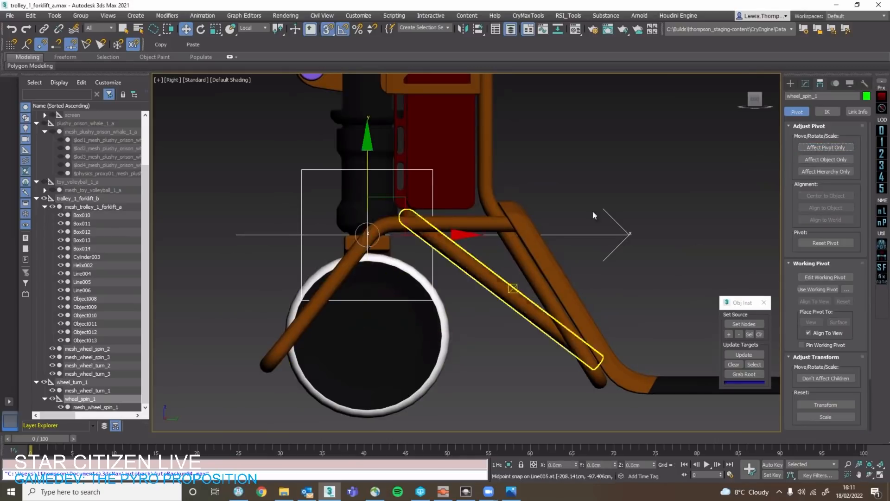
# Move mesh_wheel_spin_1 directly under wheel_turn_1 and snap the wheel_spin_1 helper down to the large wheel's centre.
pyautogui.moveTo(87, 408); pyautogui.dragTo(90, 383)
pyautogui.click(84, 408)
pyautogui.scroll(-2, 316, 260)
pyautogui.moveTo(355, 197); pyautogui.dragTo(374, 161, button='middle')
pyautogui.scroll(2, 302, 290)
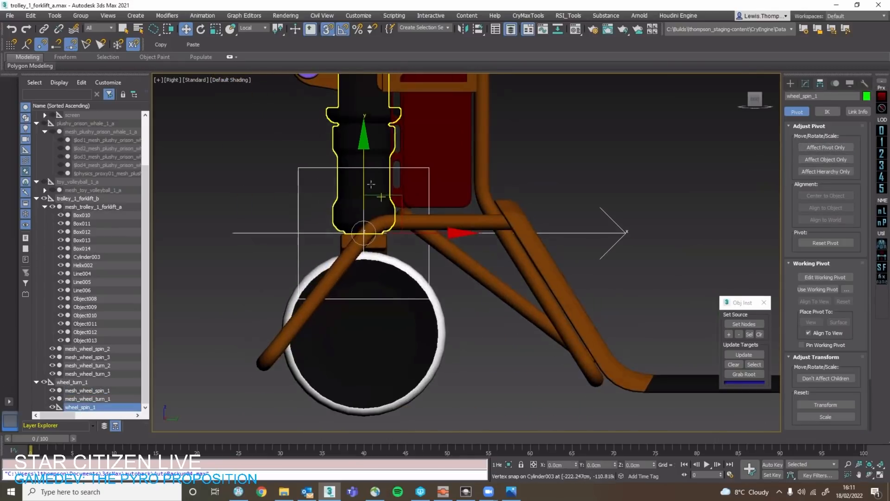
pyautogui.moveTo(364, 197); pyautogui.dragTo(440, 331)
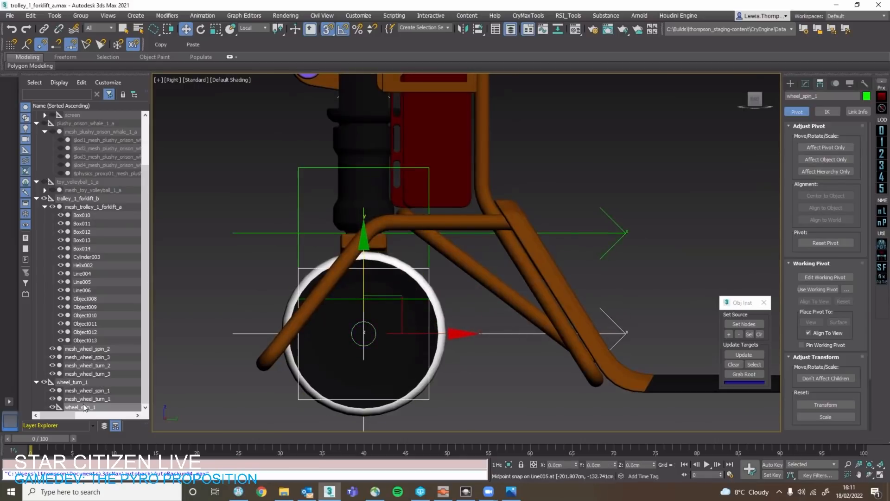
# Parent mesh_wheel_spin_1 under the repositioned wheel_spin_1 helper.
pyautogui.click(103, 393)
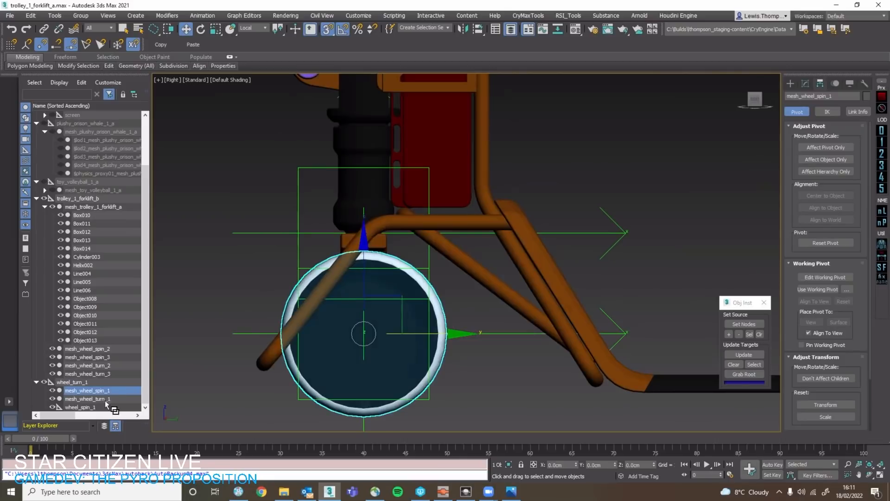
pyautogui.moveTo(103, 404); pyautogui.dragTo(110, 401)
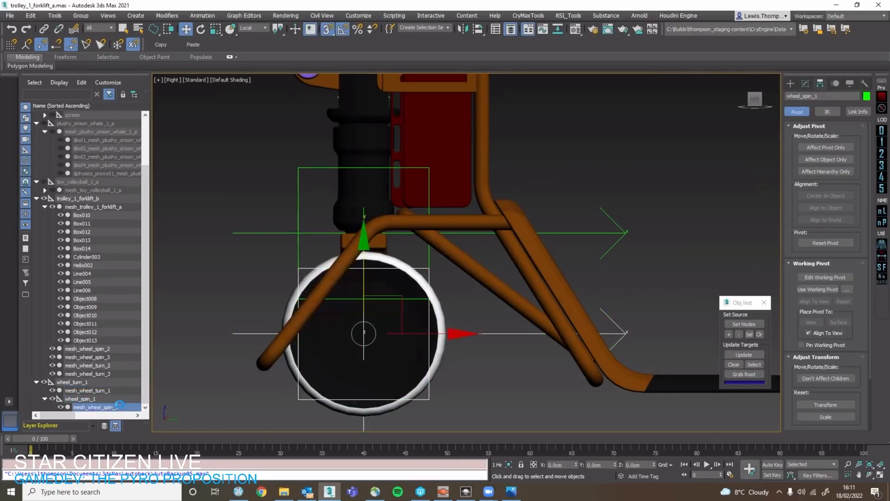
pyautogui.moveTo(246, 400); pyautogui.dragTo(280, 397, button='middle')
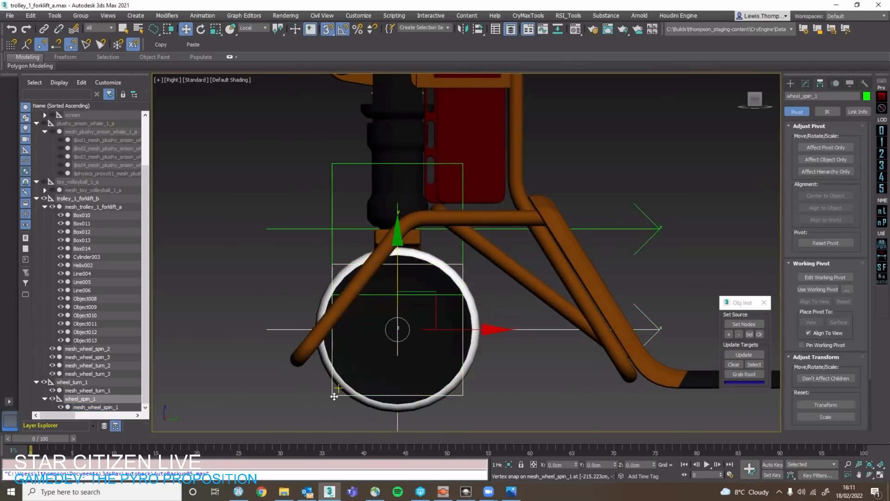
# Check the rotation axes and placement of the wheel_spin_1 helper around the large wheel.
pyautogui.press('e')
pyautogui.moveTo(489, 284); pyautogui.dragTo(493, 307)
pyautogui.press('w')
pyautogui.press('q')
pyautogui.scroll(-5, 492, 309)
pyautogui.keyDown('alt'); pyautogui.moveTo(488, 312); pyautogui.dragTo(531, 337, button='middle'); pyautogui.keyUp('alt')
pyautogui.click(528, 335)
pyautogui.click(462, 313)
pyautogui.scroll(3, 463, 313)
pyautogui.press('w')
pyautogui.moveTo(463, 312); pyautogui.dragTo(445, 294, button='middle')
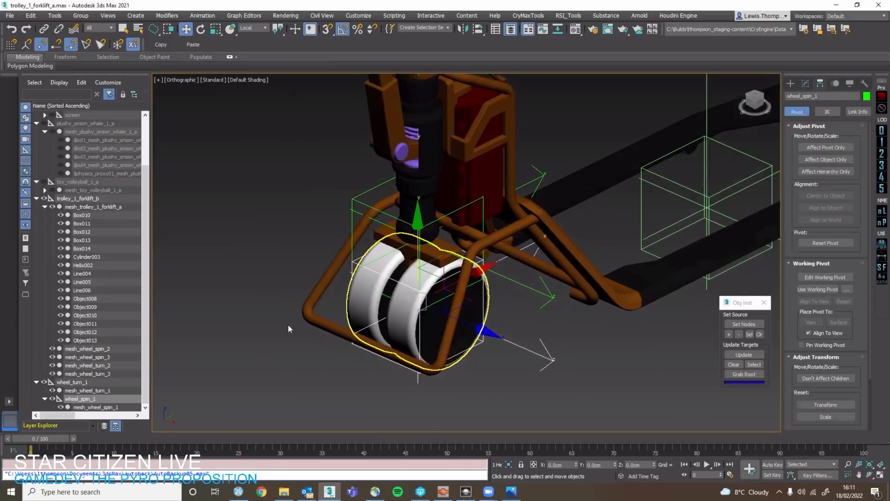
# Select the wheel_turn_1 helper with all its children and check which objects belong to its hierarchy.
pyautogui.click(91, 383)
pyautogui.doubleClick(90, 381)
pyautogui.press('z')
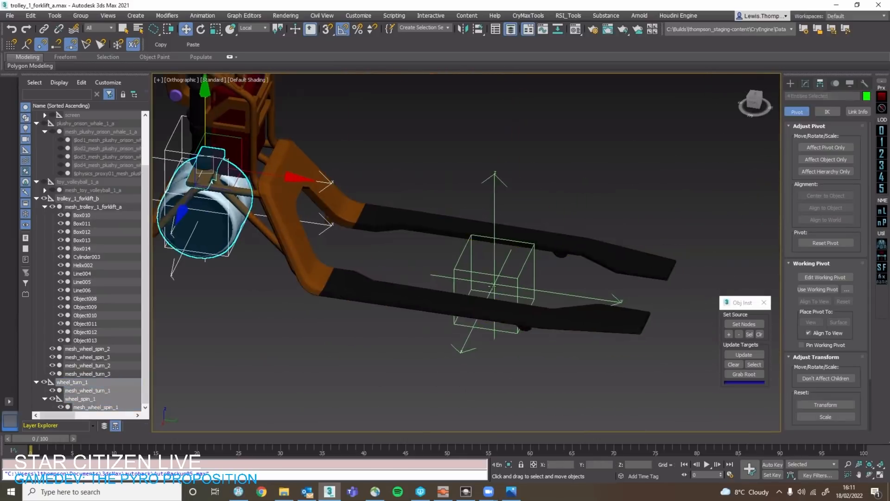
pyautogui.click(539, 350)
# Create a Point helper just above the small fork wheel, mesh_wheel_turn_2, in the Right view.
pyautogui.click(755, 103)
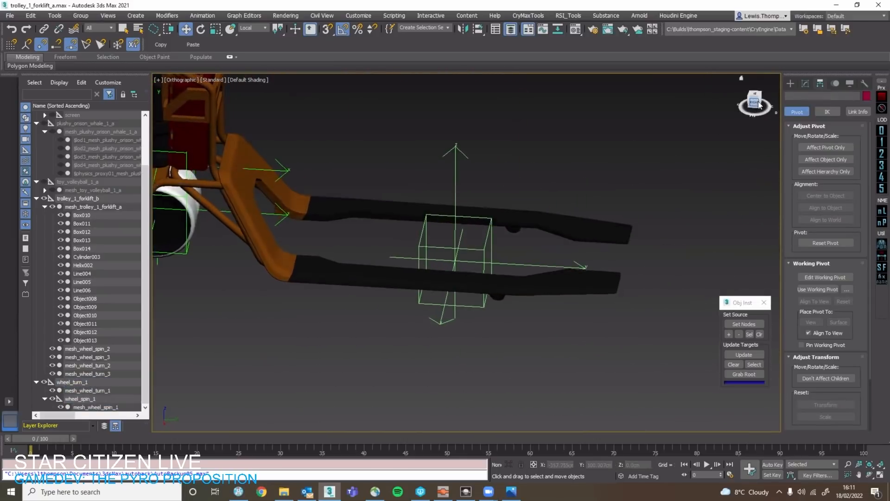
pyautogui.scroll(6, 521, 239)
pyautogui.click(464, 244)
pyautogui.keyDown('alt'); pyautogui.moveTo(463, 245); pyautogui.dragTo(556, 270, button='middle'); pyautogui.keyUp('alt')
pyautogui.click(470, 241)
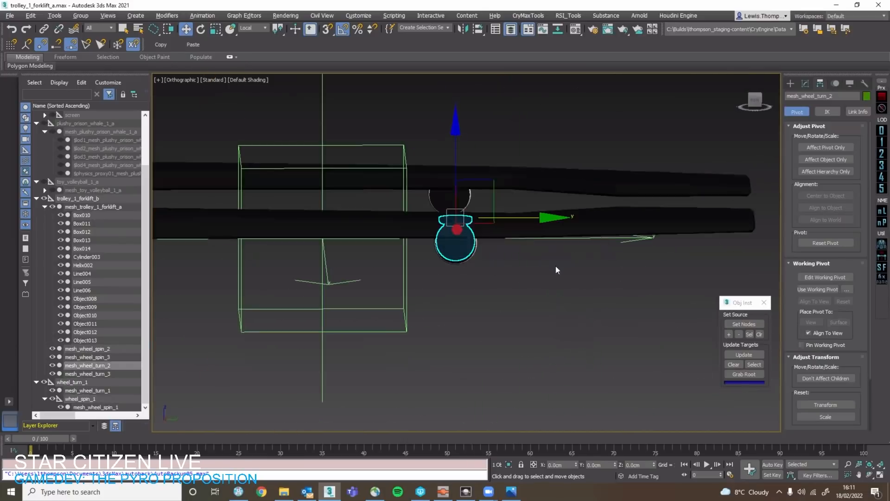
pyautogui.click(754, 101)
pyautogui.click(790, 84)
pyautogui.click(816, 168)
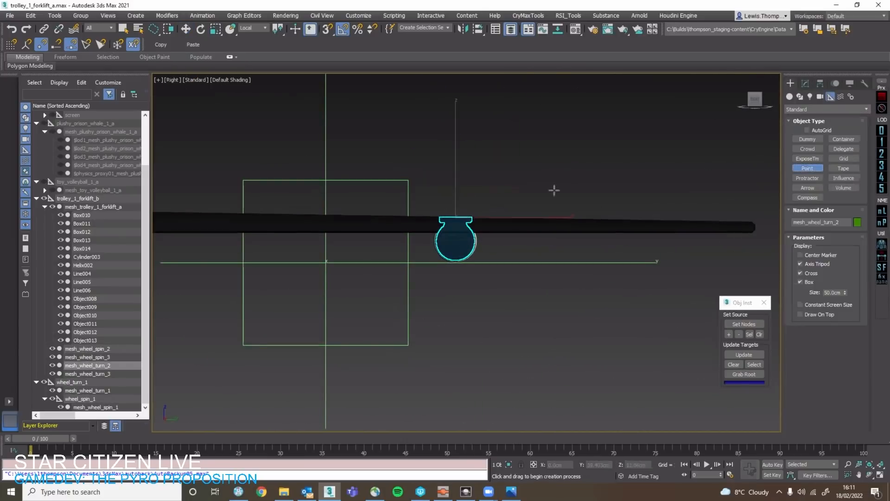
pyautogui.scroll(3, 502, 200)
pyautogui.click(420, 210)
pyautogui.press('w')
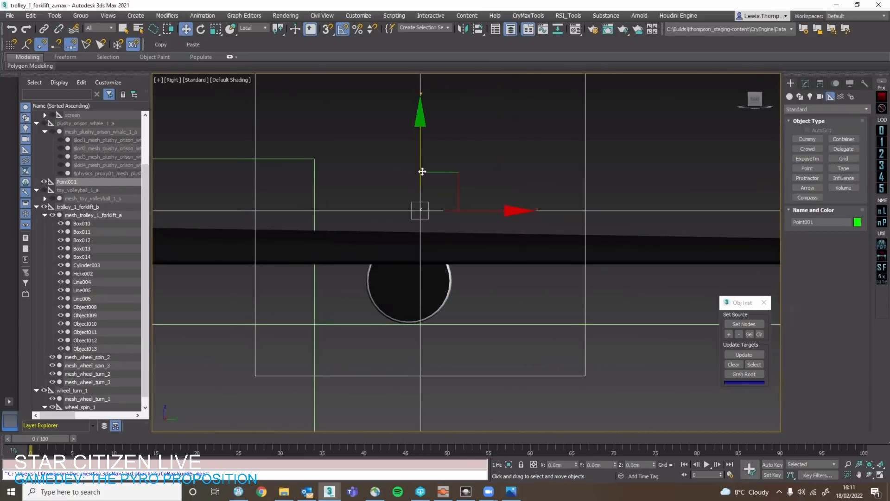
# Isolate the new Point helper together with mesh_wheel_turn_2 and mesh_wheel_spin_2.
pyautogui.keyDown('alt'); pyautogui.moveTo(444, 266); pyautogui.dragTo(395, 252, button='middle'); pyautogui.keyUp('alt')
pyautogui.scroll(-9, 354, 234)
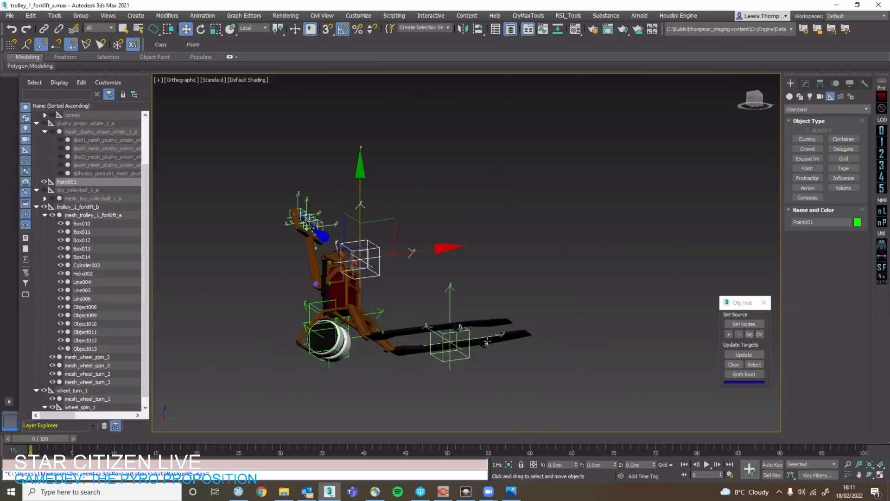
pyautogui.scroll(5, 486, 342)
pyautogui.click(366, 254)
pyautogui.keyDown('ctrl'); pyautogui.click(369, 252); pyautogui.keyUp('ctrl')
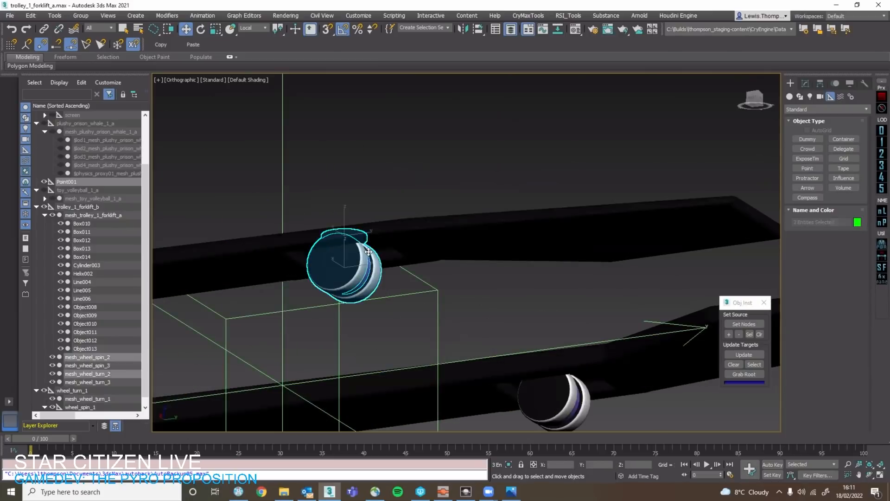
pyautogui.hotkey('alt', 'q')
# Turn on snapping and align the Point helper horizontally with the middle of mesh_wheel_turn_2 in the Right view.
pyautogui.click(748, 96)
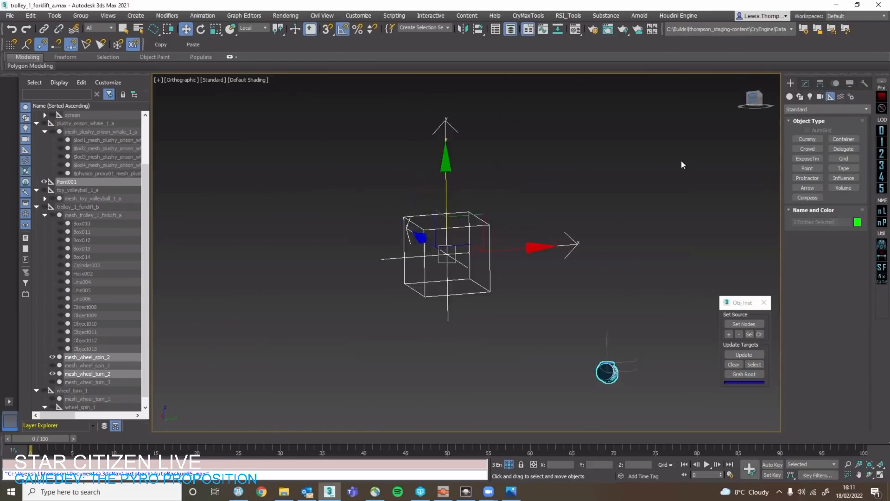
pyautogui.click(564, 289)
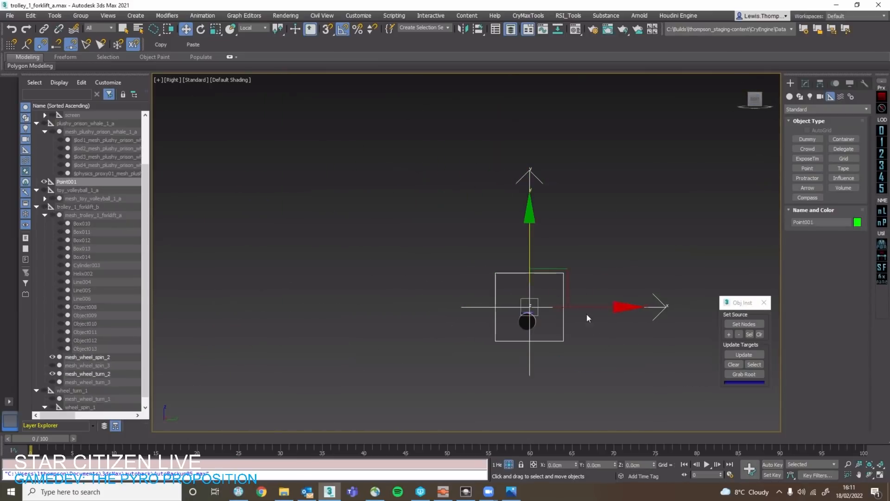
pyautogui.press('s')
pyautogui.press('z')
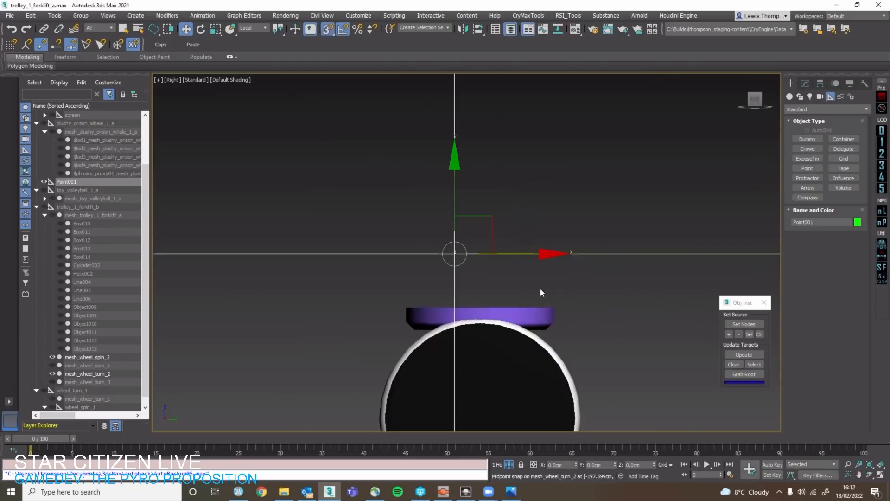
pyautogui.keyDown('alt'); pyautogui.moveTo(482, 302); pyautogui.dragTo(413, 305, button='middle'); pyautogui.keyUp('alt')
pyautogui.moveTo(413, 306); pyautogui.dragTo(571, 287)
pyautogui.scroll(15, 569, 289)
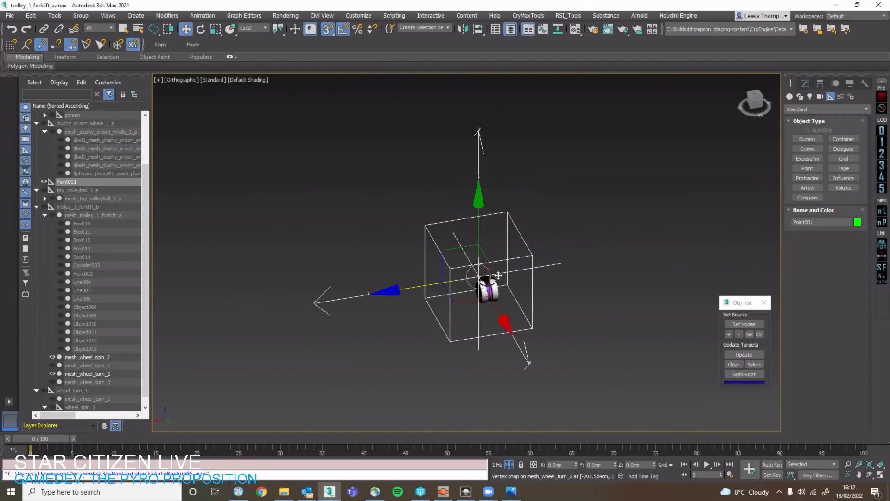
# Snap the Point helper sideways to the middle of the wheel pair and down to the top of the purple mount.
pyautogui.keyDown('alt'); pyautogui.moveTo(378, 292); pyautogui.dragTo(558, 278, button='middle'); pyautogui.keyUp('alt')
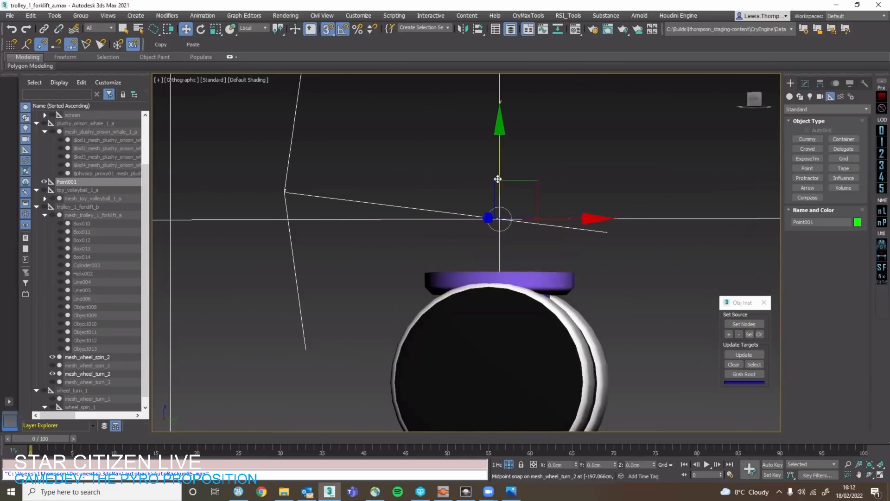
pyautogui.moveTo(499, 179); pyautogui.dragTo(562, 265)
pyautogui.scroll(-3, 538, 278)
pyautogui.scroll(-3, 452, 248)
pyautogui.moveTo(497, 273); pyautogui.dragTo(480, 246, button='middle')
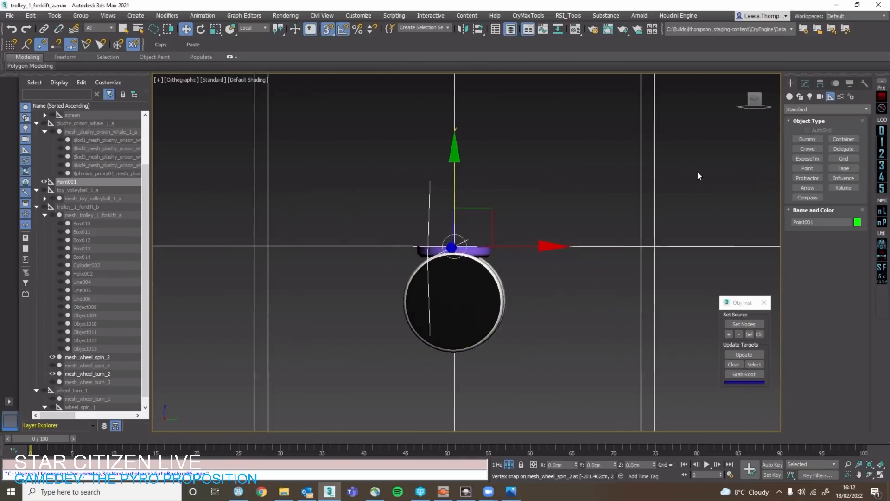
# Rename the Point helper as wheel_turn_2 and place it under trolley_1_forklift_b in the hierarchy.
pyautogui.click(805, 86)
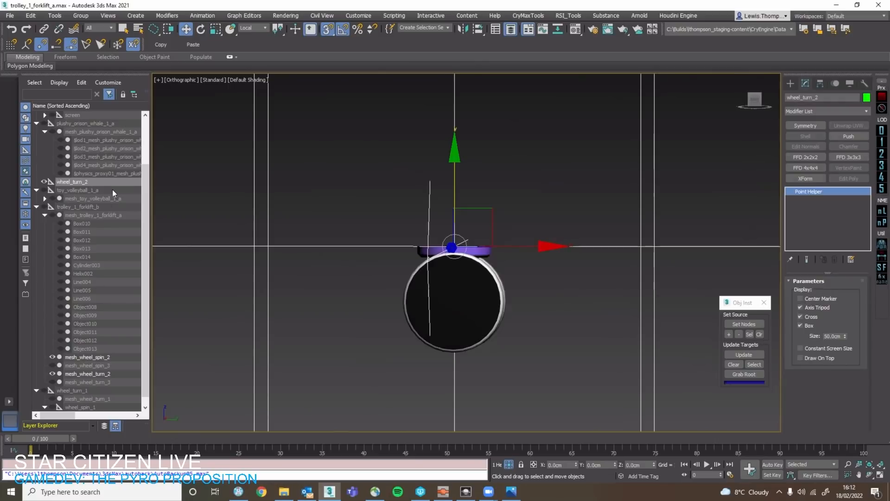
pyautogui.moveTo(94, 184); pyautogui.dragTo(92, 411)
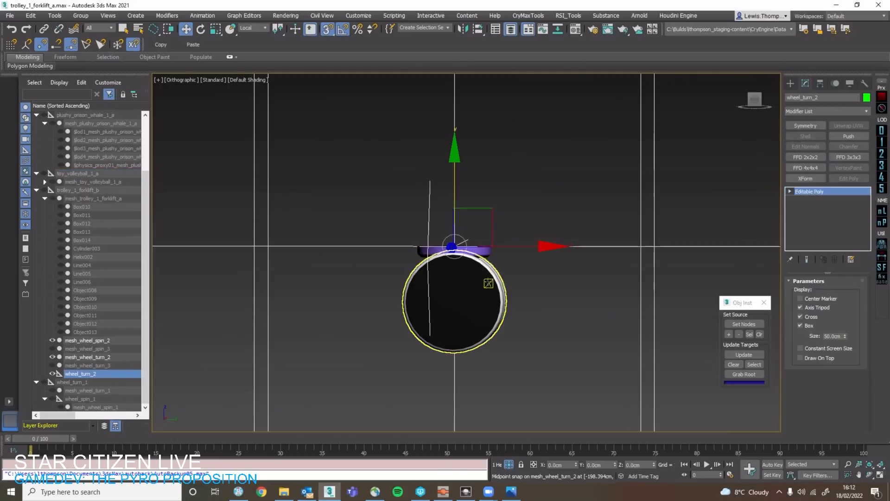
# Parent mesh_wheel_turn_2 under the wheel_turn_2 helper.
pyautogui.click(479, 248)
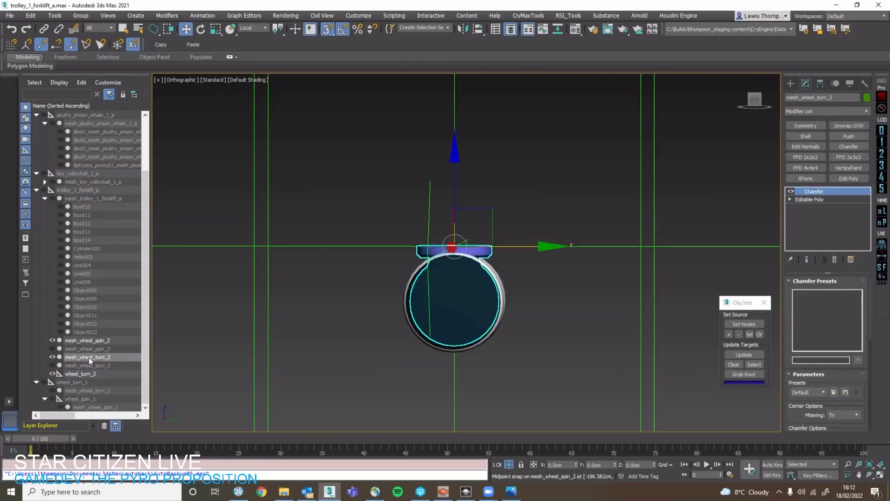
pyautogui.moveTo(88, 358); pyautogui.dragTo(96, 373)
pyautogui.click(98, 367)
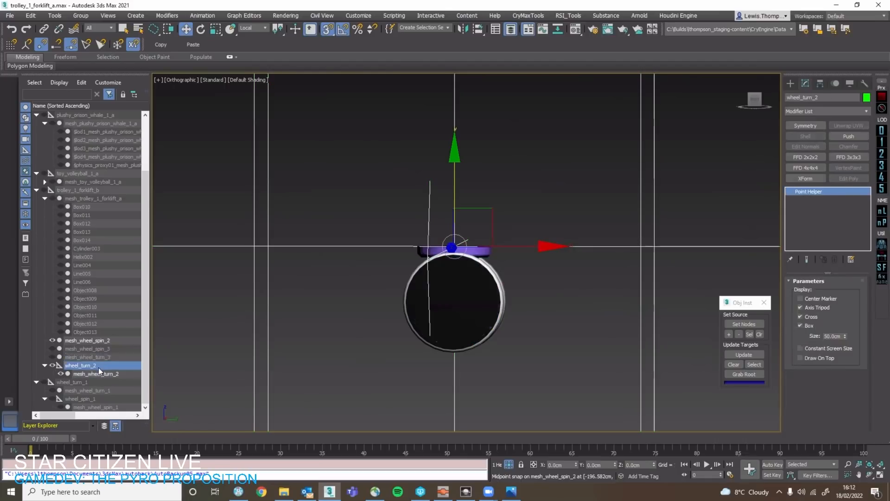
pyautogui.click(99, 374)
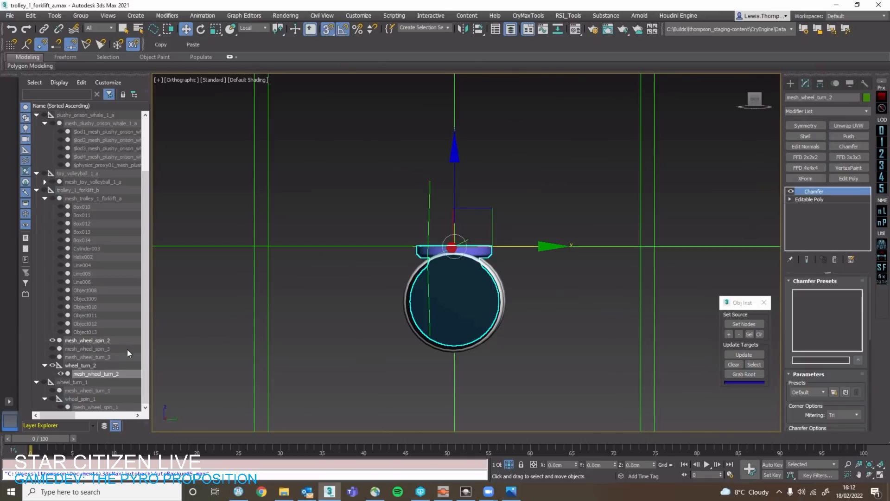
# Clone the wheel_turn_2 helper as wheel_spin_2 and snap it down to the small wheel's centre in the Right view.
pyautogui.scroll(4, 493, 257)
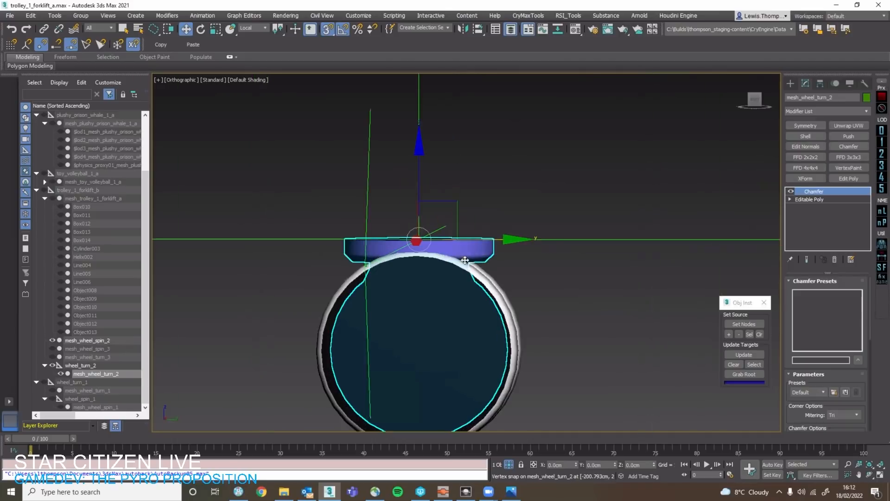
pyautogui.click(755, 101)
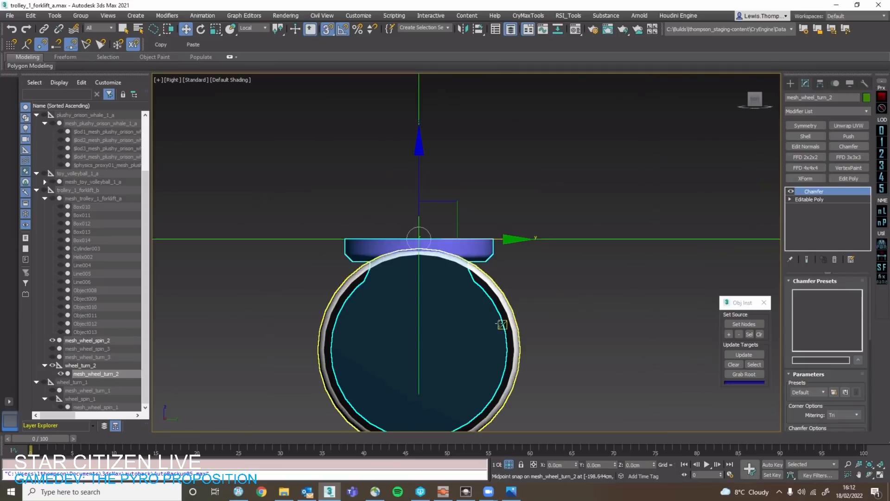
pyautogui.click(509, 300)
pyautogui.click(494, 240)
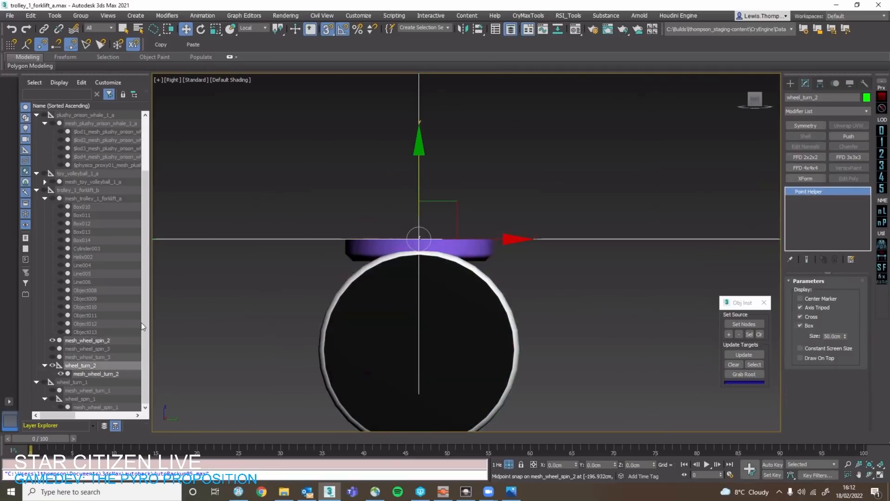
pyautogui.rightClick(110, 365)
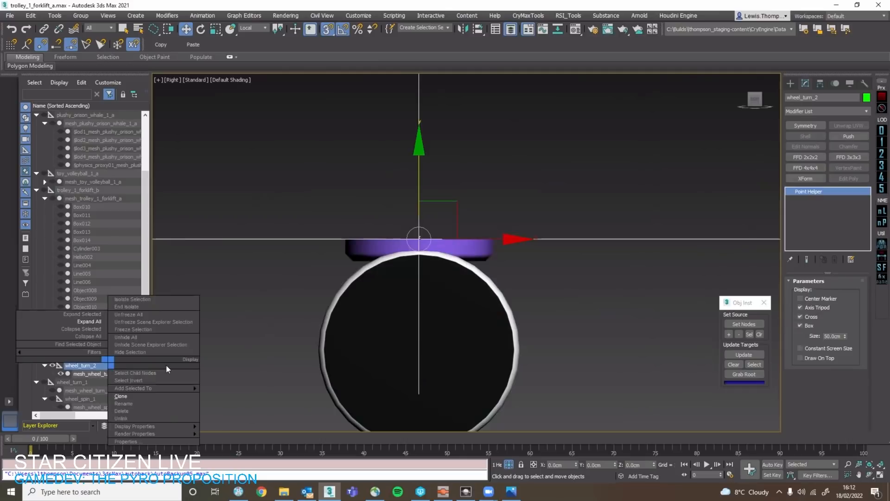
pyautogui.click(135, 395)
pyautogui.press('Return')
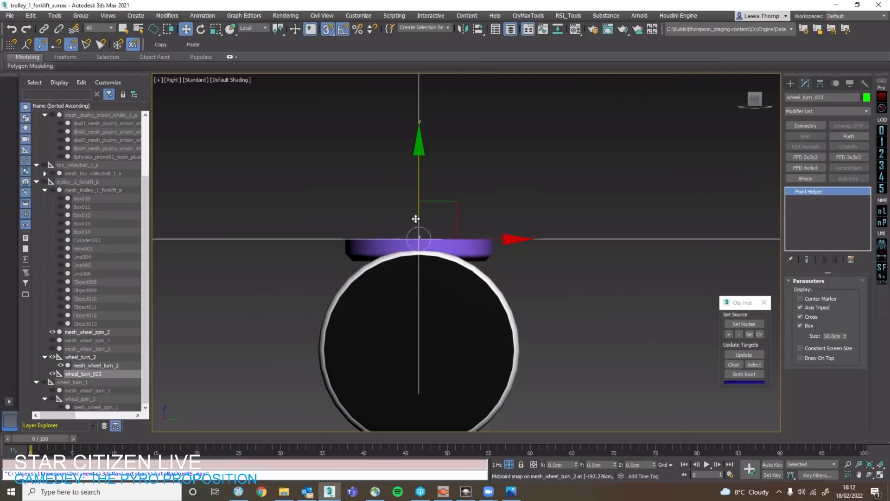
pyautogui.moveTo(423, 199)
pyautogui.mouseDown()
pyautogui.moveTo(509, 358)
pyautogui.moveTo(515, 351)
pyautogui.mouseUp()
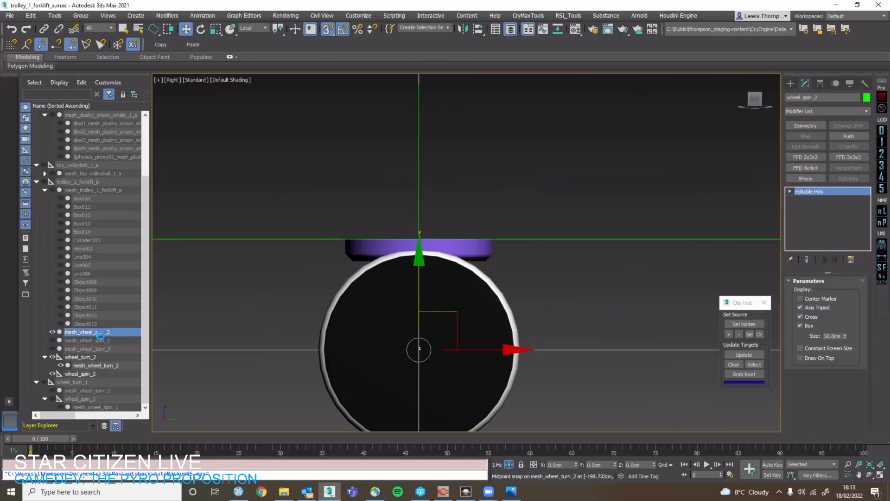
# Parent mesh_wheel_spin_2 under wheel_spin_2 and nest the wheel_spin_2 helper under wheel_turn_2.
pyautogui.moveTo(110, 332); pyautogui.dragTo(100, 370)
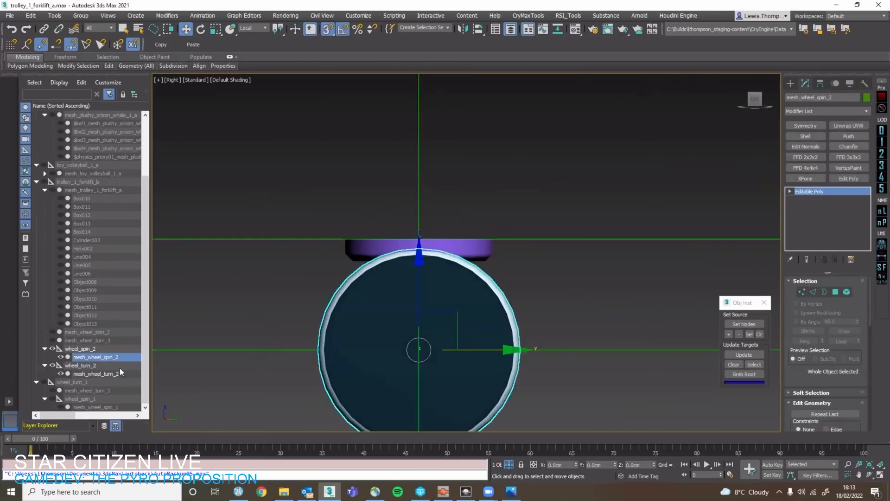
pyautogui.click(115, 349)
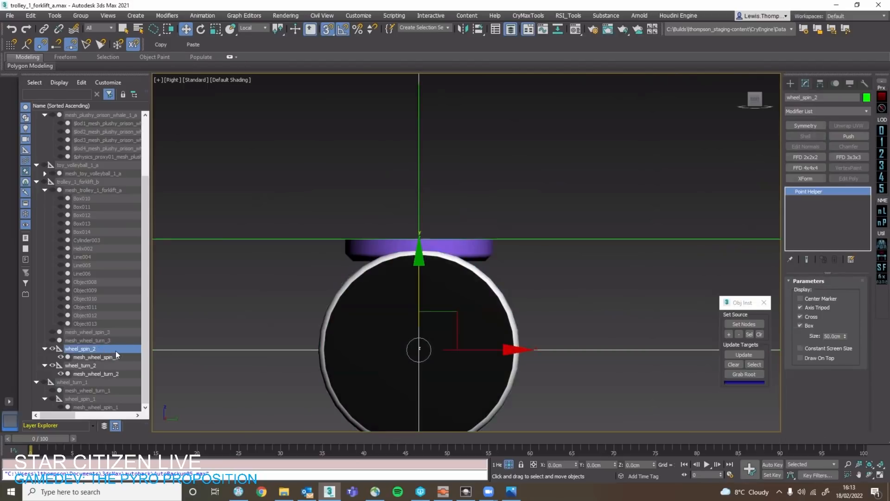
pyautogui.doubleClick(114, 351)
pyautogui.click(101, 363)
pyautogui.click(96, 350)
pyautogui.moveTo(96, 353); pyautogui.dragTo(99, 367)
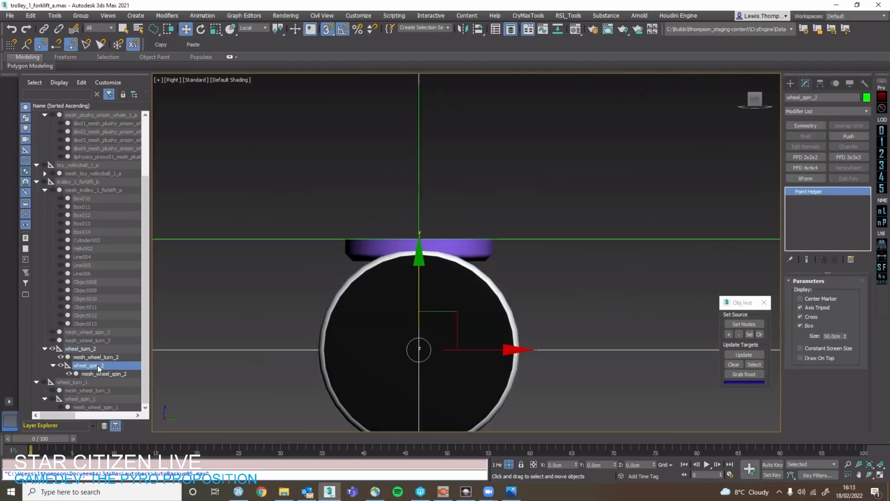
pyautogui.click(103, 373)
# Check the placement of the wheel_turn_2 and wheel_spin_2 helpers around the wheel, and end isolation to show the whole trolley.
pyautogui.keyDown('alt'); pyautogui.moveTo(397, 325); pyautogui.dragTo(450, 285, button='middle'); pyautogui.keyUp('alt')
pyautogui.click(449, 285)
pyautogui.click(413, 272)
pyautogui.click(469, 241)
pyautogui.click(472, 245)
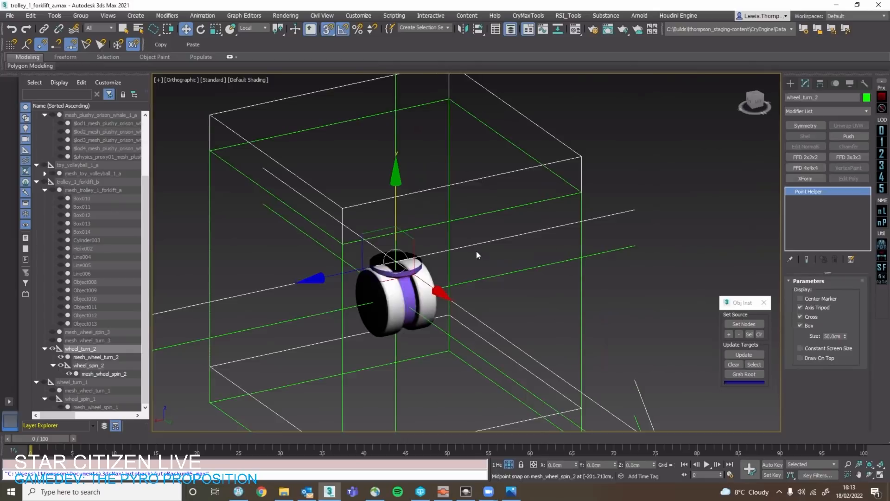
pyautogui.scroll(-3, 477, 254)
pyautogui.rightClick(528, 261)
pyautogui.click(551, 197)
pyautogui.scroll(-4, 561, 249)
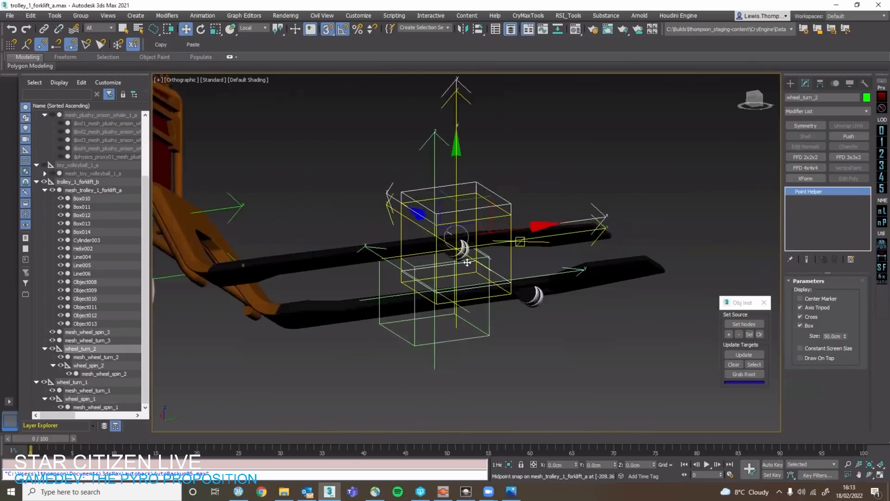
# Copy the wheel_turn_2 and wheel_spin_2 helpers once across to the wheel under the opposite fork.
pyautogui.scroll(6, 561, 249)
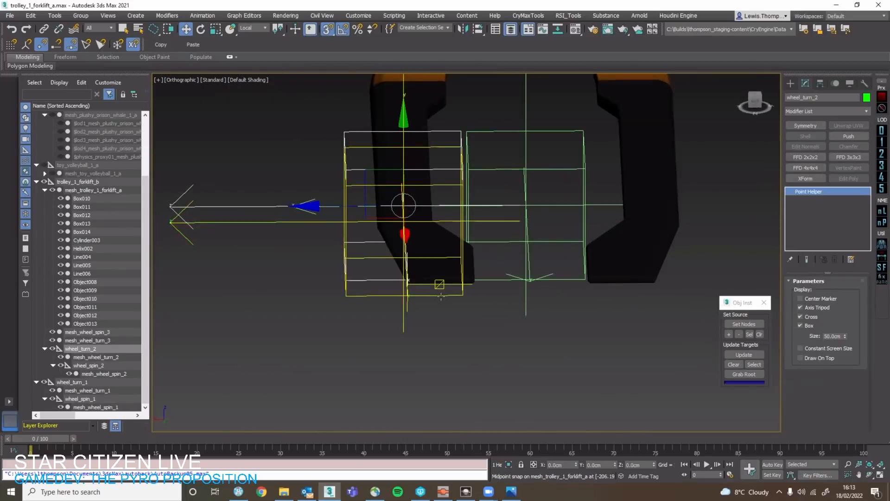
pyautogui.keyDown('ctrl'); pyautogui.click(446, 298); pyautogui.keyUp('ctrl')
pyautogui.moveTo(446, 298); pyautogui.dragTo(377, 310, button='middle')
pyautogui.moveTo(334, 247); pyautogui.dragTo(569, 247)
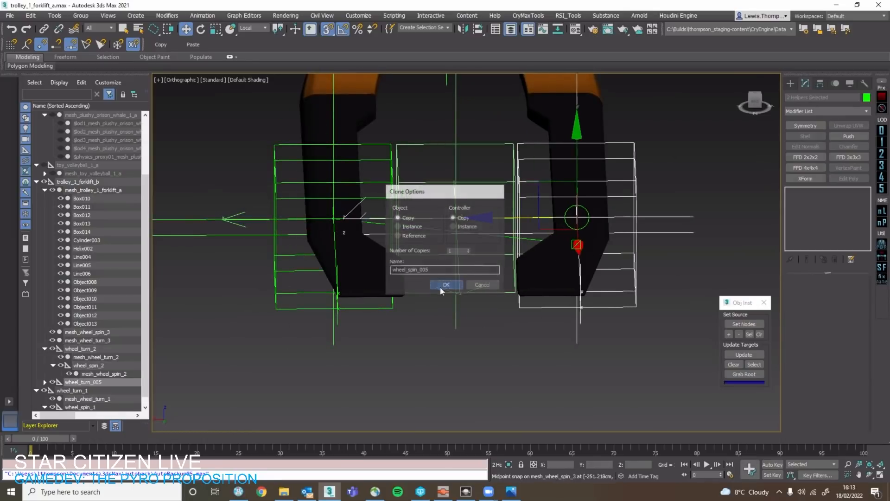
pyautogui.click(440, 286)
# Snap the copied helper pair sideways to the middle of mesh_wheel_turn_3, using edged faces to find the snap points.
pyautogui.scroll(5, 581, 187)
pyautogui.scroll(2, 561, 160)
pyautogui.moveTo(558, 163); pyautogui.dragTo(513, 195, button='middle')
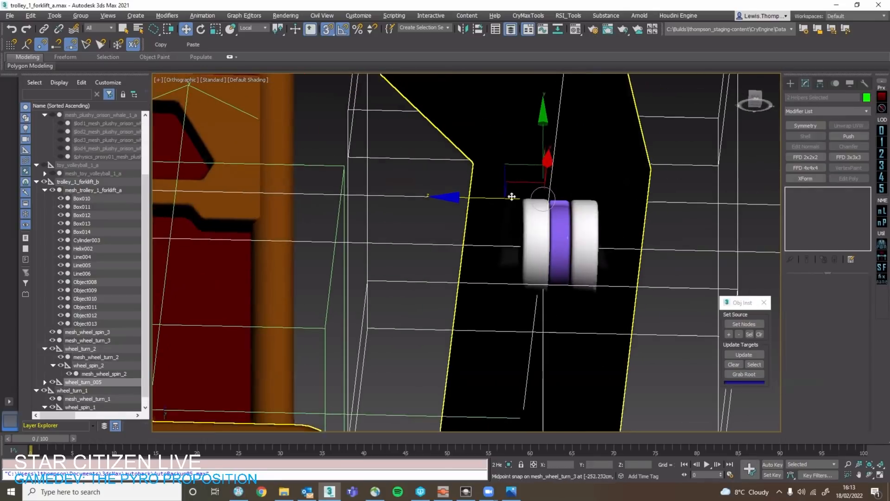
pyautogui.moveTo(512, 197)
pyautogui.mouseDown()
pyautogui.moveTo(565, 209)
pyautogui.moveTo(560, 236)
pyautogui.mouseUp()
pyautogui.press('F4')
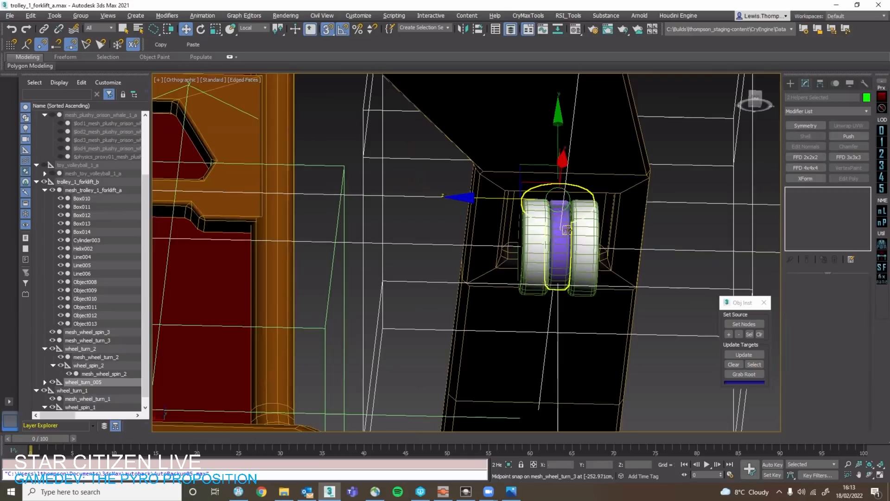
pyautogui.press('F4')
pyautogui.scroll(3, 561, 231)
pyautogui.moveTo(497, 182); pyautogui.dragTo(543, 217)
pyautogui.moveTo(542, 217)
pyautogui.keyDown('alt'); pyautogui.mouseDown(button='middle')
pyautogui.moveTo(553, 242)
pyautogui.moveTo(604, 258)
pyautogui.moveTo(564, 233)
pyautogui.moveTo(580, 255)
pyautogui.mouseUp(button='middle'); pyautogui.keyUp('alt')
pyautogui.press('F4')
pyautogui.scroll(-4, 553, 243)
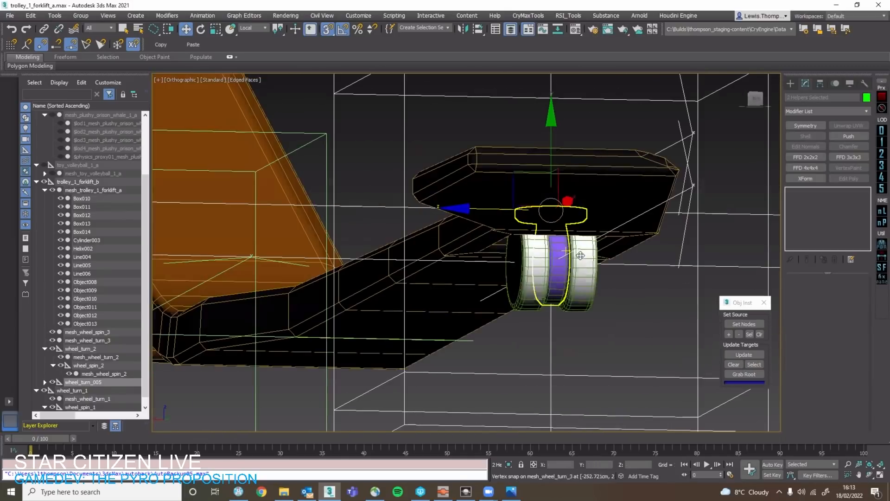
# Isolate the copied helpers together with mesh_wheel_turn_3 and mesh_wheel_spin_3.
pyautogui.keyDown('ctrl'); pyautogui.click(580, 255); pyautogui.keyUp('ctrl')
pyautogui.hotkey('alt', 'q')
pyautogui.hotkey('alt', 'q')
pyautogui.scroll(5, 466, 262)
pyautogui.keyDown('ctrl'); pyautogui.click(467, 263); pyautogui.keyUp('ctrl')
pyautogui.hotkey('alt', 'q')
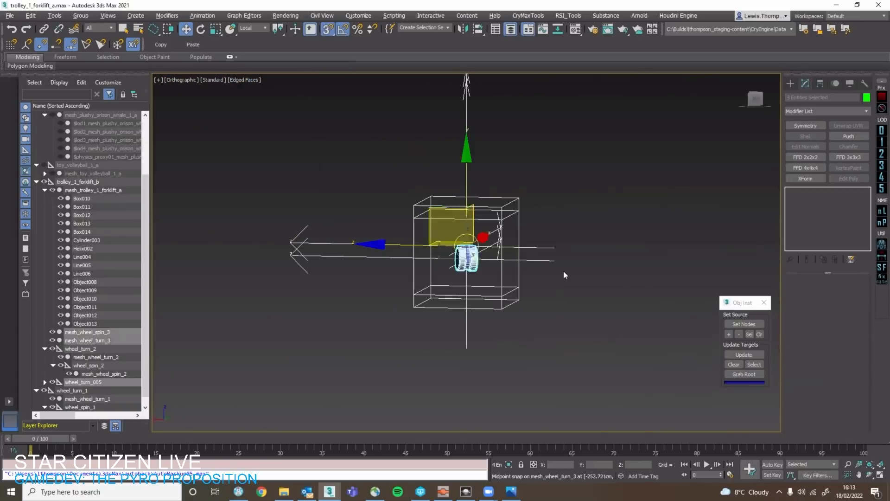
# Rename the copied wheel_turn_005 helper to wheel_turn_3 and expand its hierarchy.
pyautogui.click(564, 273)
pyautogui.scroll(9, 475, 249)
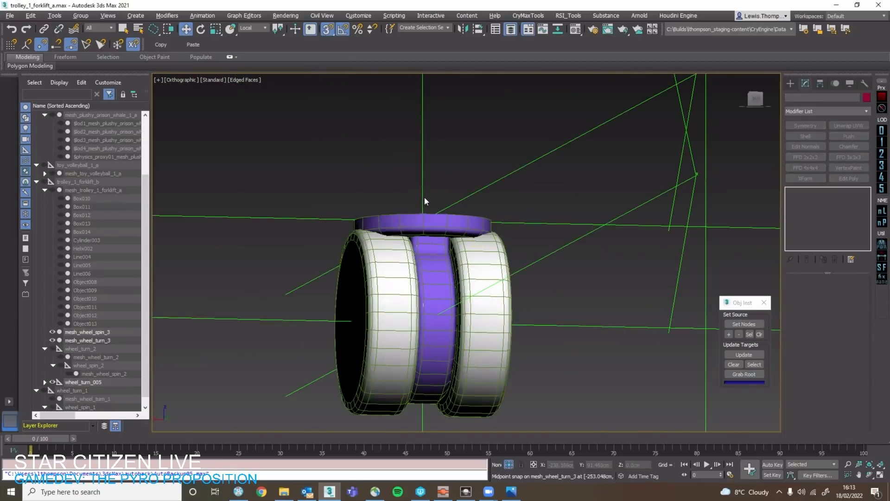
pyautogui.click(424, 200)
pyautogui.scroll(-5, 426, 201)
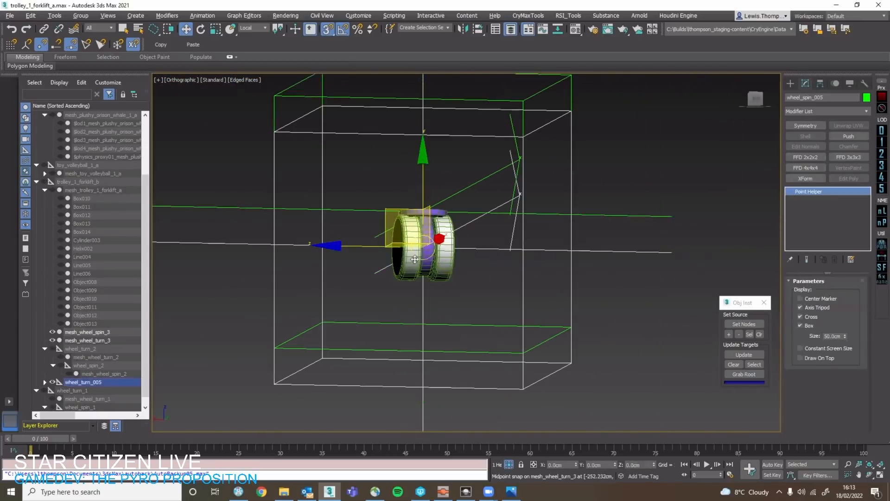
pyautogui.click(47, 381)
pyautogui.click(69, 382)
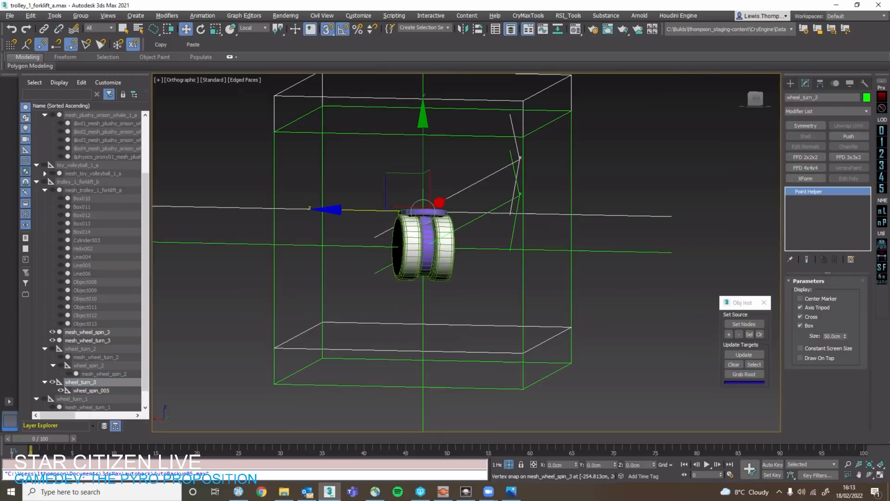
# Rename the wheel_spin_005 helper under wheel_turn_3 to wheel_spin_3.
pyautogui.click(111, 391)
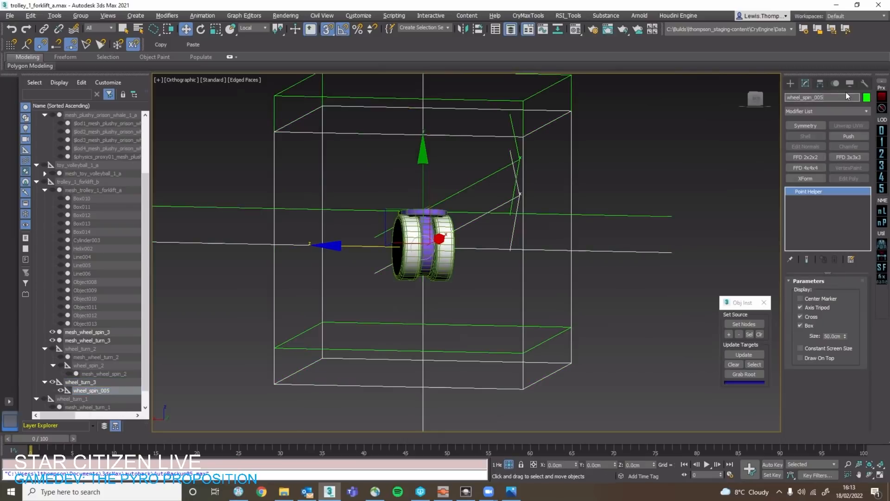
pyautogui.press('BackSpace')
pyautogui.press('BackSpace')
pyautogui.write('3')
pyautogui.press('Return')
pyautogui.scroll(-1, 105, 354)
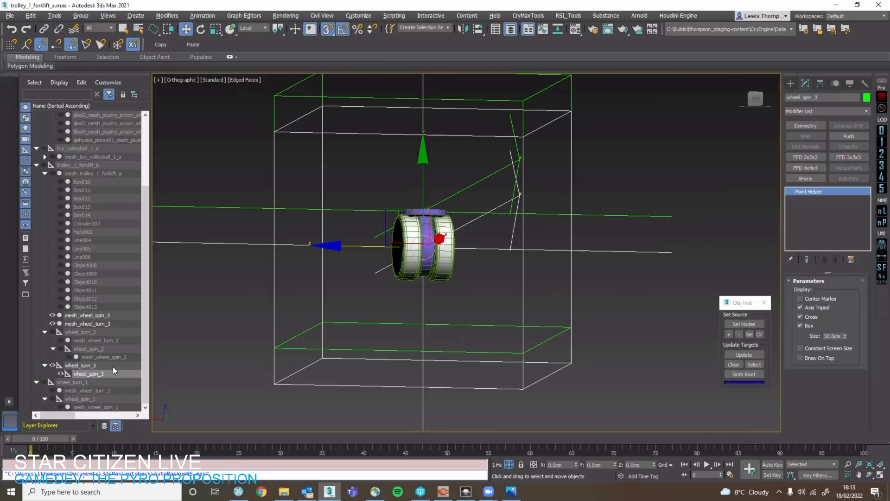
# Parent mesh_wheel_turn_3 under wheel_turn_3 and mesh_wheel_spin_3 under wheel_spin_3.
pyautogui.click(112, 324)
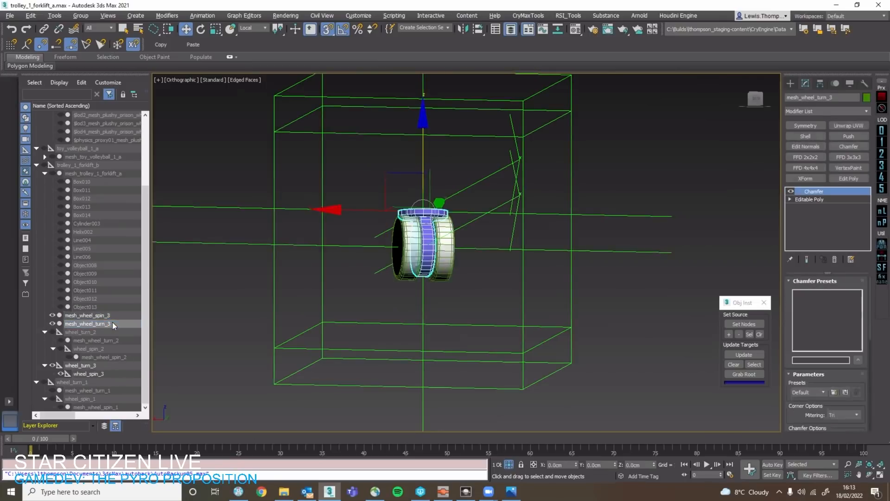
pyautogui.click(108, 316)
pyautogui.moveTo(108, 316); pyautogui.dragTo(98, 371)
pyautogui.click(106, 316)
pyautogui.moveTo(106, 315); pyautogui.dragTo(112, 356)
pyautogui.doubleClick(110, 348)
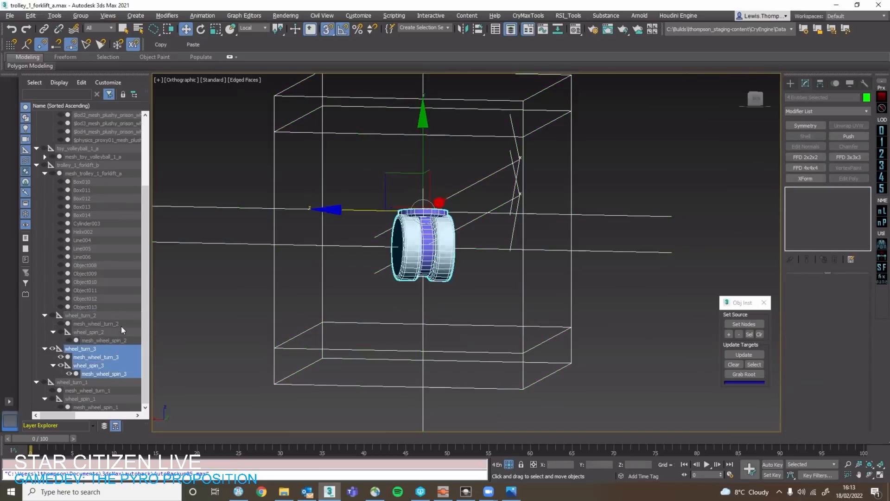
# Select the whole trolley_1_forklift_b hierarchy and bring all its parts back into view in place of the isolated wheel.
pyautogui.click(96, 348)
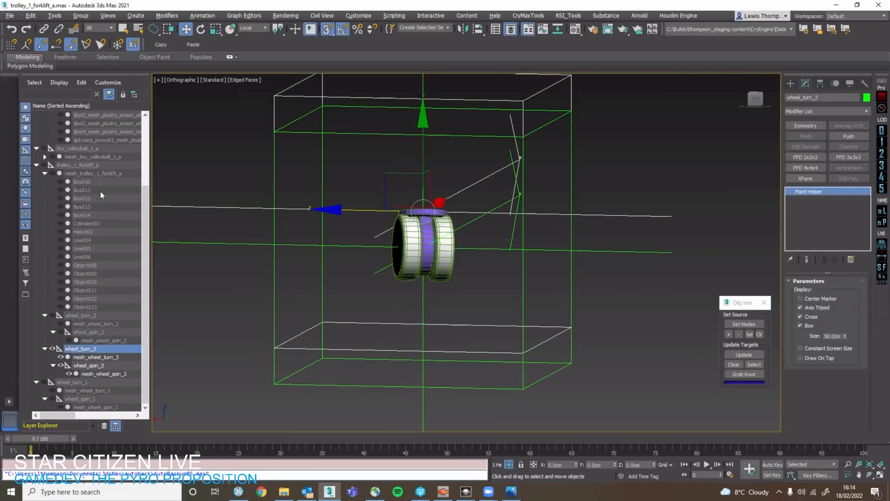
pyautogui.doubleClick(106, 166)
pyautogui.hotkey('alt', 'q')
pyautogui.keyDown('alt'); pyautogui.moveTo(524, 278); pyautogui.dragTo(586, 290, button='middle'); pyautogui.keyUp('alt')
pyautogui.scroll(3, 510, 315)
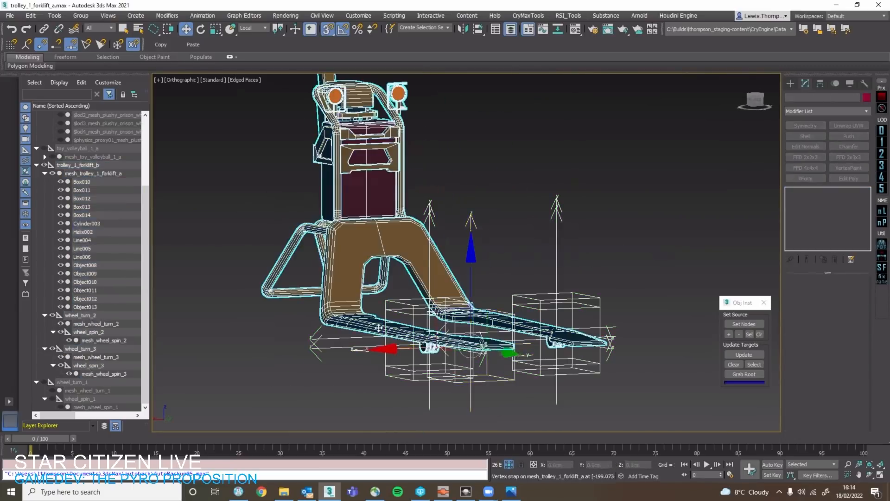
pyautogui.keyDown('alt'); pyautogui.moveTo(379, 327); pyautogui.dragTo(426, 325, button='middle'); pyautogui.keyUp('alt')
# Parent wheel_turn_1 with its children under trolley_1_forklift_b.
pyautogui.click(71, 382)
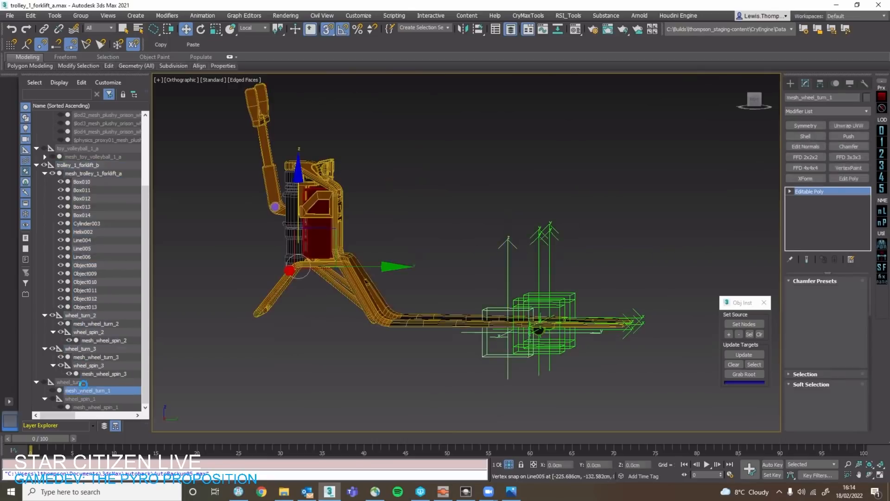
pyautogui.doubleClick(75, 381)
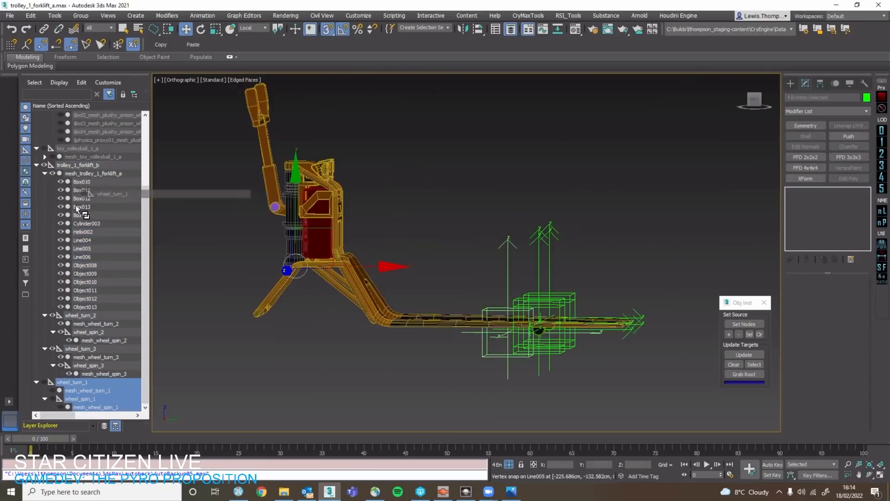
pyautogui.click(90, 406)
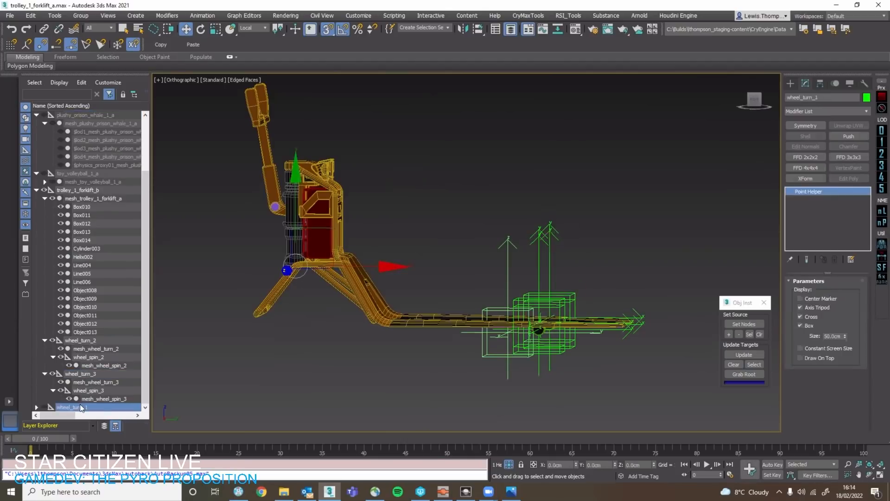
pyautogui.moveTo(80, 405); pyautogui.dragTo(77, 190)
pyautogui.doubleClick(78, 190)
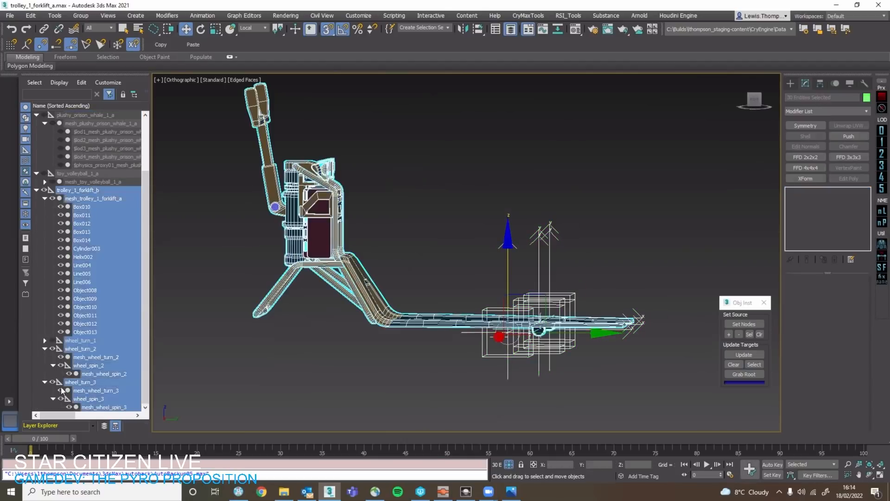
# Unhide wheel_turn_1 with its wheel and helpers and expand its hierarchy.
pyautogui.click(52, 340)
pyautogui.click(45, 340)
pyautogui.scroll(-1, 405, 355)
pyautogui.moveTo(368, 344); pyautogui.dragTo(387, 371, button='middle')
pyautogui.click(387, 371)
# Switch to Photos, examine the actor_movable trolley image up close, and close it to return to 3ds Max.
pyautogui.hotkey('alt', 'Tab')
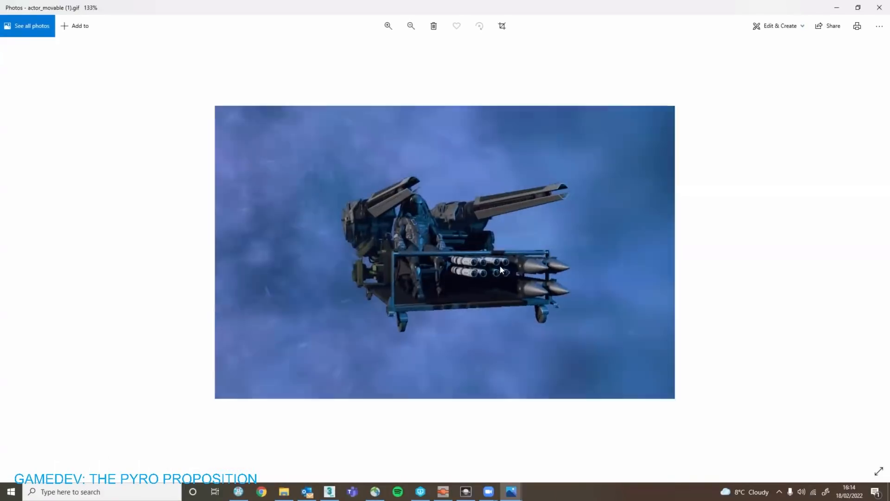
pyautogui.scroll(3, 499, 265)
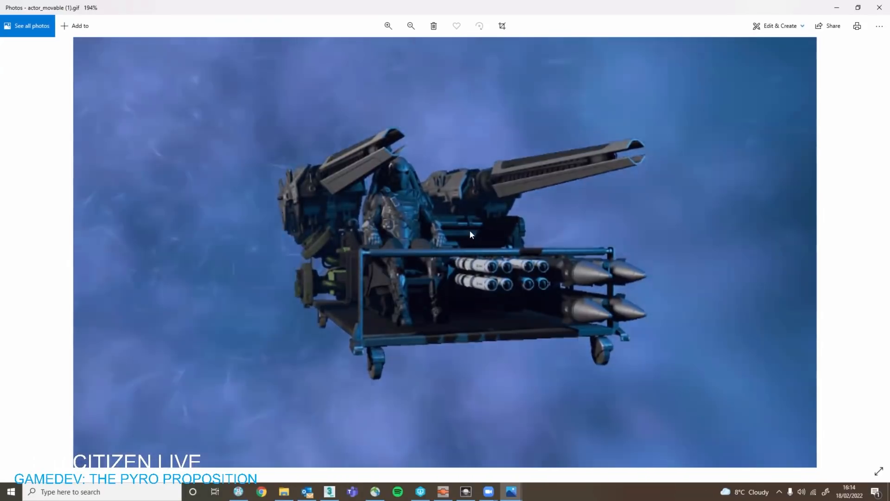
pyautogui.scroll(1, 488, 229)
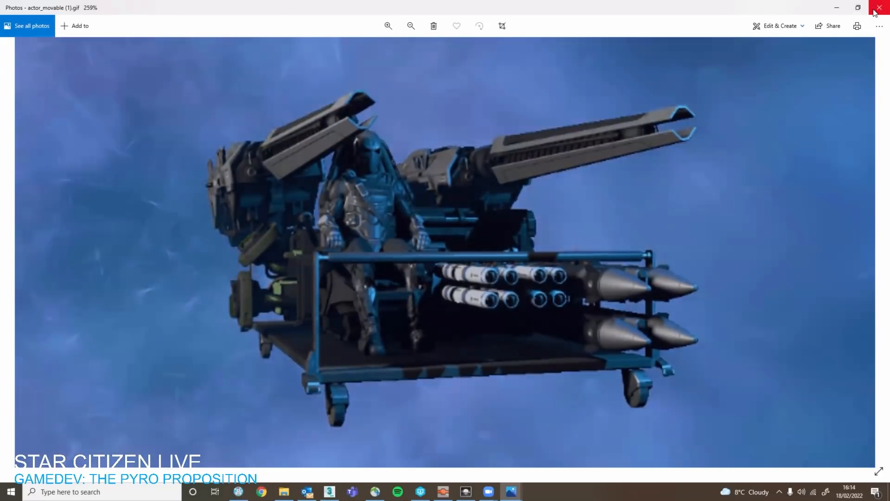
pyautogui.click(875, 10)
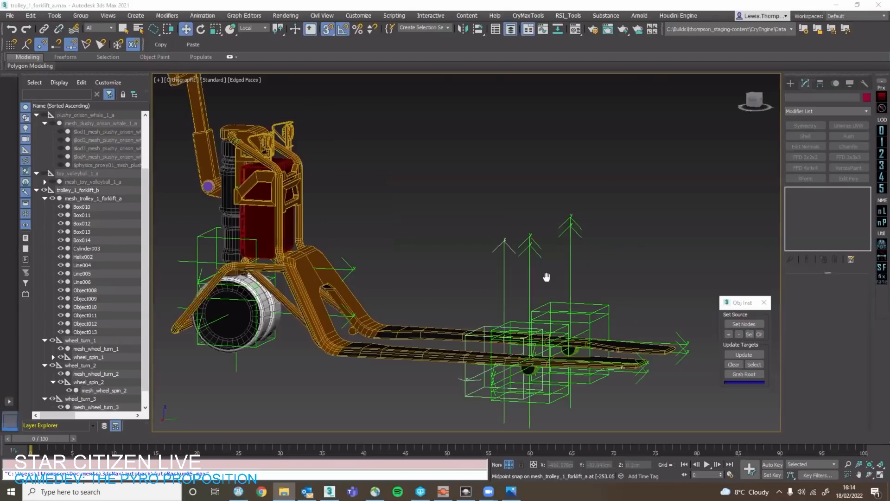
# Examine the trolley with its large wheel, both forks and all wheel helpers from several angles.
pyautogui.keyDown('alt'); pyautogui.moveTo(547, 277); pyautogui.dragTo(533, 289, button='middle'); pyautogui.keyUp('alt')
pyautogui.click(302, 302)
pyautogui.scroll(-5, 303, 301)
pyautogui.press('q')
pyautogui.click(300, 305)
pyautogui.keyDown('alt'); pyautogui.moveTo(302, 306); pyautogui.dragTo(321, 380, button='middle'); pyautogui.keyUp('alt')
pyautogui.scroll(2, 302, 349)
pyautogui.click(320, 380)
pyautogui.click(389, 366)
pyautogui.keyDown('alt'); pyautogui.moveTo(417, 357); pyautogui.dragTo(559, 317, button='middle'); pyautogui.keyUp('alt')
pyautogui.keyDown('alt'); pyautogui.moveTo(558, 318); pyautogui.dragTo(547, 277, button='middle'); pyautogui.keyUp('alt')
pyautogui.click(547, 277)
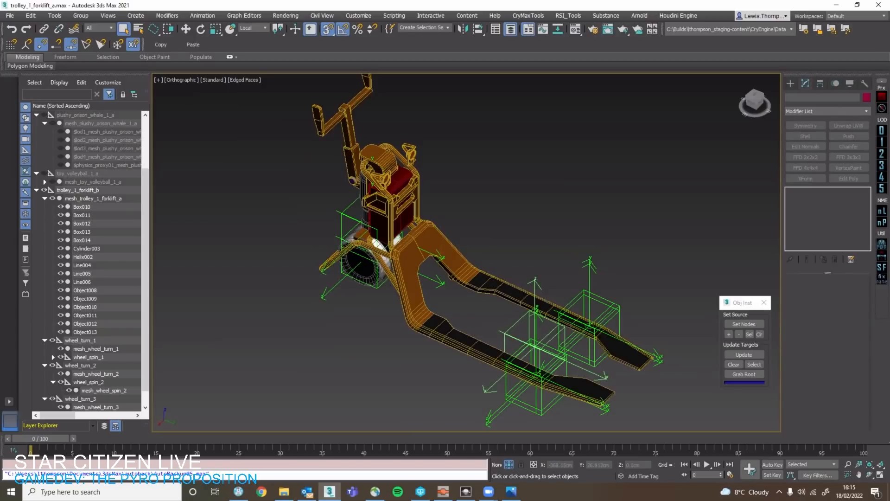
# Turn off edged faces and examine the complete trolley_1_forklift_b hierarchy with its handlebar.
pyautogui.moveTo(464, 279)
pyautogui.mouseDown(button='middle')
pyautogui.moveTo(473, 238)
pyautogui.moveTo(502, 210)
pyautogui.moveTo(476, 265)
pyautogui.mouseUp(button='middle')
pyautogui.press('F4')
pyautogui.click(461, 274)
pyautogui.keyDown('alt'); pyautogui.moveTo(525, 250); pyautogui.dragTo(542, 210, button='middle'); pyautogui.keyUp('alt')
pyautogui.click(541, 209)
pyautogui.scroll(3, 349, 300)
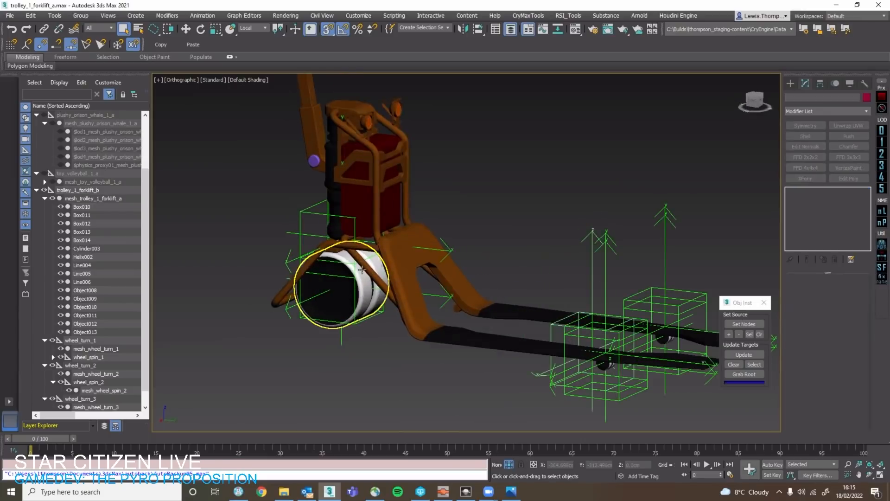
pyautogui.doubleClick(131, 193)
pyautogui.press('z')
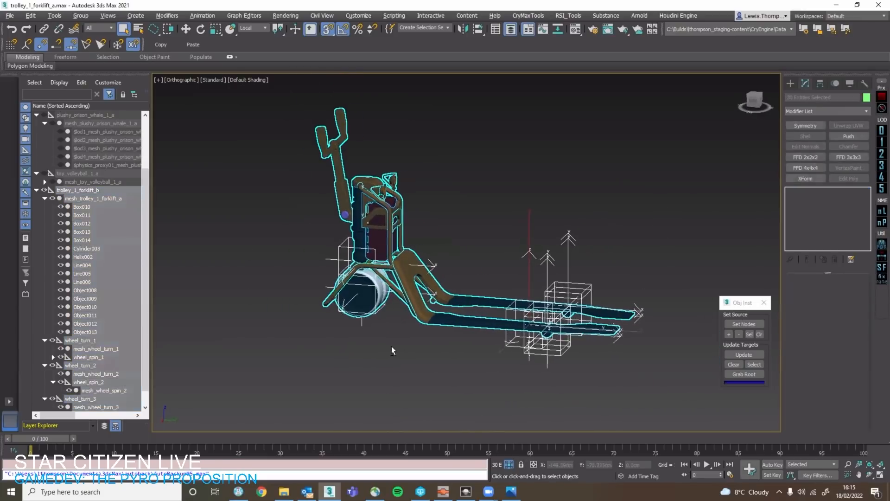
pyautogui.click(427, 348)
pyautogui.scroll(5, 368, 289)
pyautogui.moveTo(421, 303); pyautogui.dragTo(216, 255, button='middle')
pyautogui.scroll(-6, 374, 228)
pyautogui.keyDown('alt'); pyautogui.moveTo(374, 228); pyautogui.dragTo(441, 261, button='middle'); pyautogui.keyUp('alt')
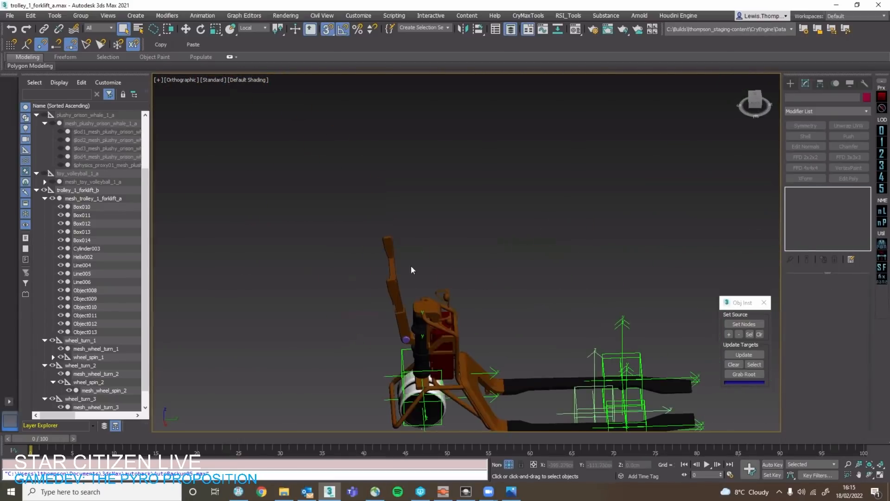
# Inspect the handlebar mesh Object011 in the Right view and bring up the helper creation options.
pyautogui.scroll(2, 390, 256)
pyautogui.click(391, 253)
pyautogui.scroll(4, 392, 248)
pyautogui.click(755, 101)
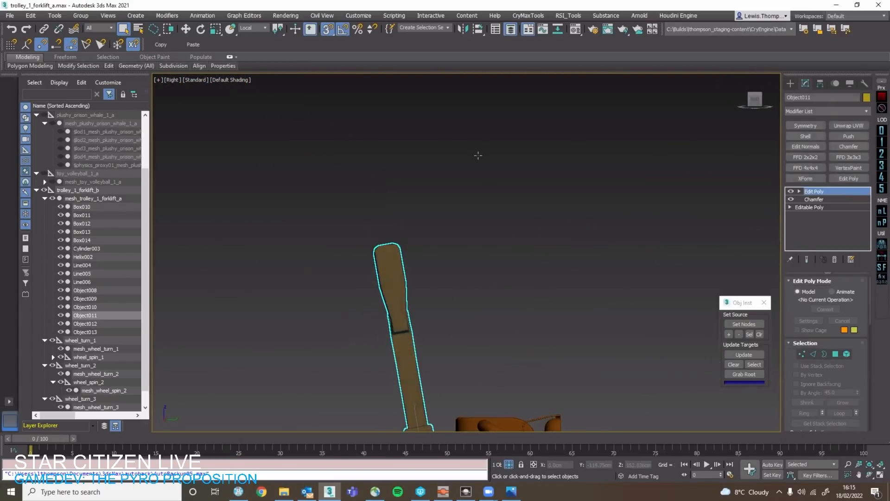
pyautogui.click(478, 156)
pyautogui.click(791, 83)
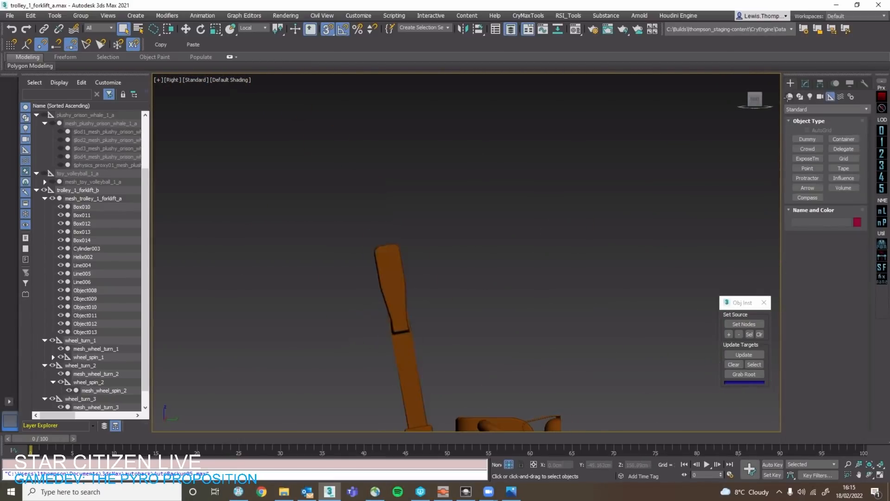
# Examine the trolley root helper and the wheel_turn_2 helper around the forks from several angles.
pyautogui.scroll(-5, 642, 285)
pyautogui.moveTo(645, 290); pyautogui.dragTo(480, 185, button='middle')
pyautogui.keyDown('alt'); pyautogui.moveTo(480, 186); pyautogui.dragTo(466, 230, button='middle'); pyautogui.keyUp('alt')
pyautogui.keyDown('alt'); pyautogui.moveTo(518, 146); pyautogui.dragTo(567, 267, button='middle'); pyautogui.keyUp('alt')
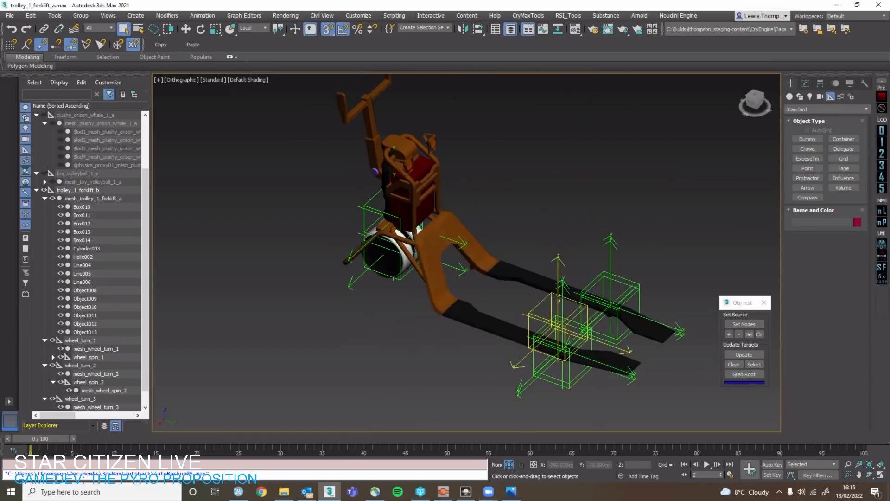
pyautogui.click(482, 245)
pyautogui.click(485, 269)
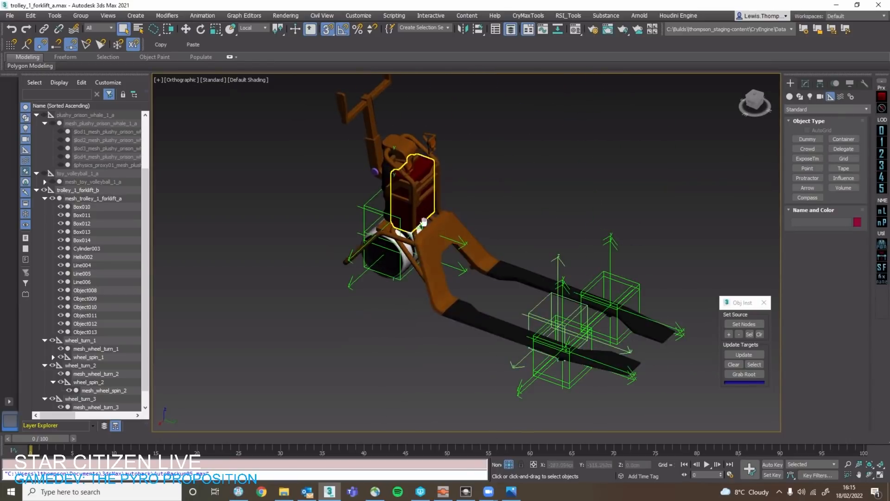
pyautogui.moveTo(417, 209); pyautogui.dragTo(434, 277, button='middle')
pyautogui.click(555, 408)
pyautogui.moveTo(489, 320); pyautogui.dragTo(372, 206, button='middle')
pyautogui.keyDown('alt'); pyautogui.moveTo(371, 206); pyautogui.dragTo(394, 155, button='middle'); pyautogui.keyUp('alt')
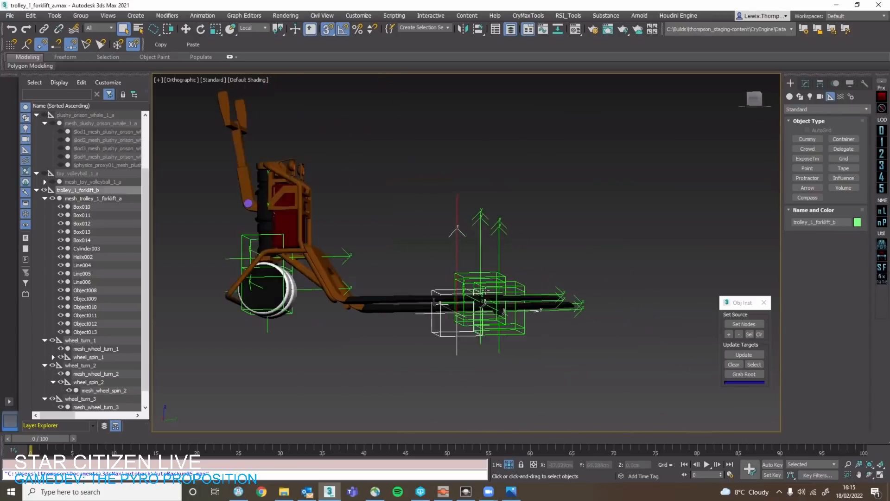
pyautogui.scroll(5, 482, 278)
pyautogui.click(512, 273)
pyautogui.keyDown('alt'); pyautogui.moveTo(513, 273); pyautogui.dragTo(491, 288, button='middle'); pyautogui.keyUp('alt')
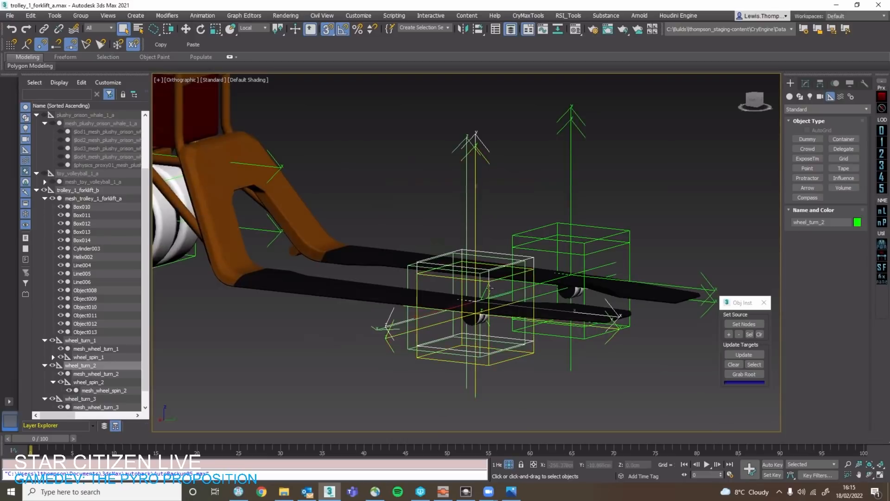
pyautogui.scroll(-1, 65, 337)
# Examine mesh_wheel_turn_3 and mesh_wheel_spin_2 under the forks up close, including how they sit in their helpers.
pyautogui.click(97, 373)
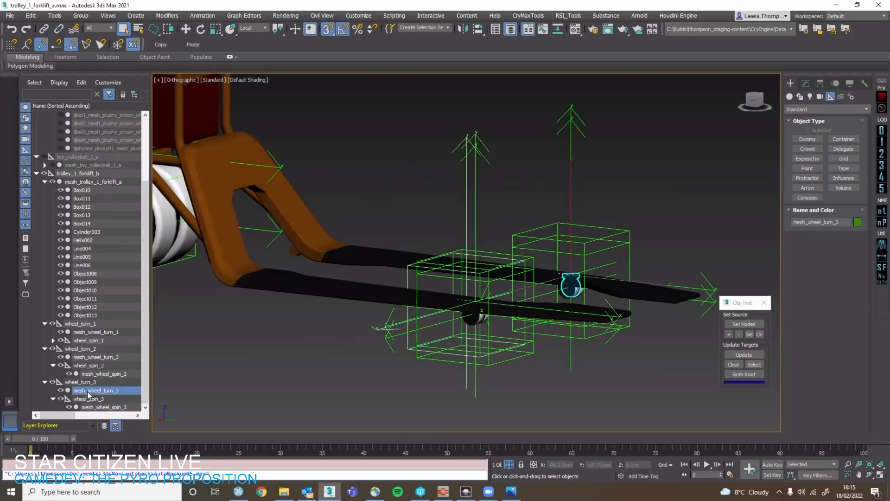
pyautogui.press('z')
pyautogui.keyDown('alt'); pyautogui.moveTo(476, 333); pyautogui.dragTo(457, 298, button='middle'); pyautogui.keyUp('alt')
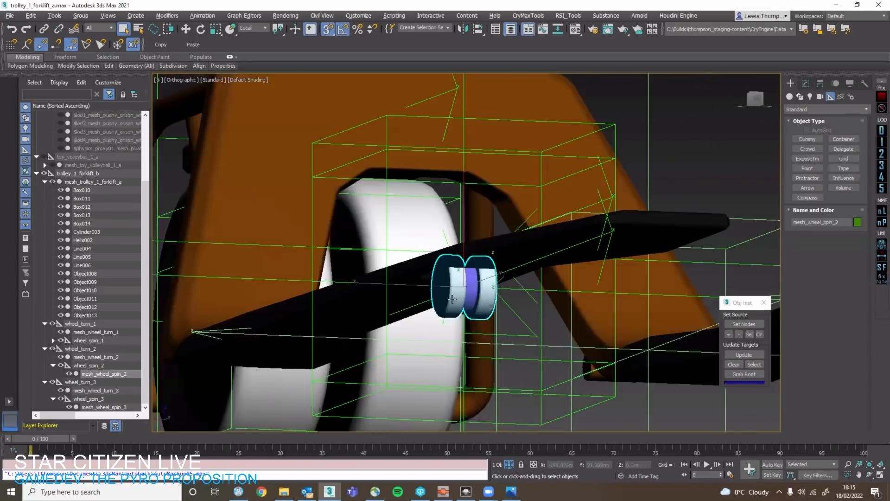
pyautogui.scroll(4, 456, 298)
pyautogui.scroll(-8, 456, 298)
pyautogui.click(476, 225)
pyautogui.scroll(-4, 476, 225)
pyautogui.keyDown('alt'); pyautogui.moveTo(475, 225); pyautogui.dragTo(494, 280, button='middle'); pyautogui.keyUp('alt')
pyautogui.moveTo(409, 168); pyautogui.dragTo(484, 299, button='middle')
pyautogui.click(468, 250)
pyautogui.moveTo(417, 206); pyautogui.dragTo(501, 293, button='middle')
pyautogui.click(513, 223)
# With edged faces on, draw a cylinder about 2.6 cm in radius and 3.84 cm high at the handlebar grip's upper end in the Right view.
pyautogui.moveTo(478, 123); pyautogui.dragTo(518, 206, button='middle')
pyautogui.click(516, 198)
pyautogui.keyDown('alt'); pyautogui.moveTo(568, 185); pyautogui.dragTo(577, 186, button='middle'); pyautogui.keyUp('alt')
pyautogui.click(576, 186)
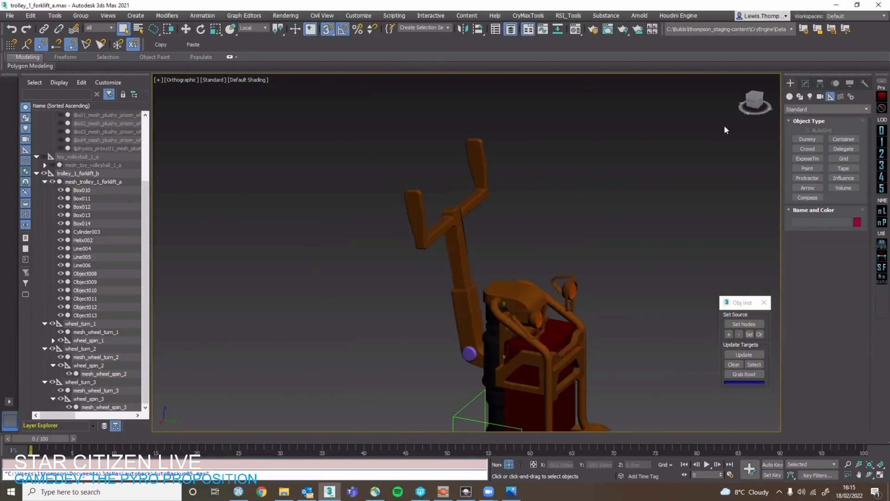
pyautogui.click(757, 103)
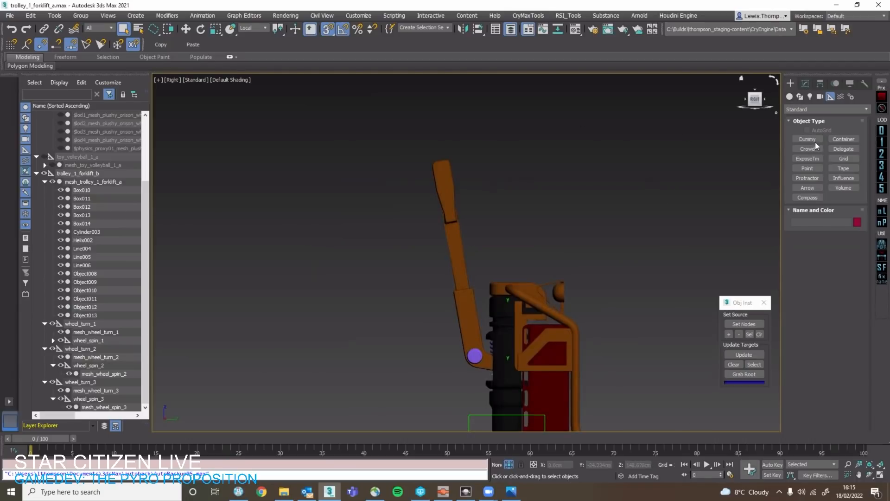
pyautogui.click(805, 84)
pyautogui.click(794, 83)
pyautogui.click(790, 97)
pyautogui.click(807, 158)
pyautogui.scroll(6, 463, 176)
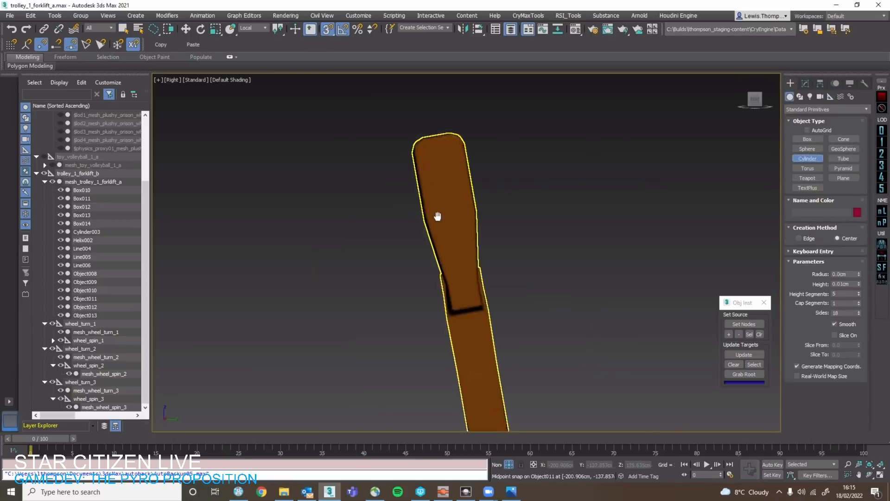
pyautogui.press('F4')
pyautogui.press('s')
pyautogui.moveTo(432, 170); pyautogui.dragTo(476, 174)
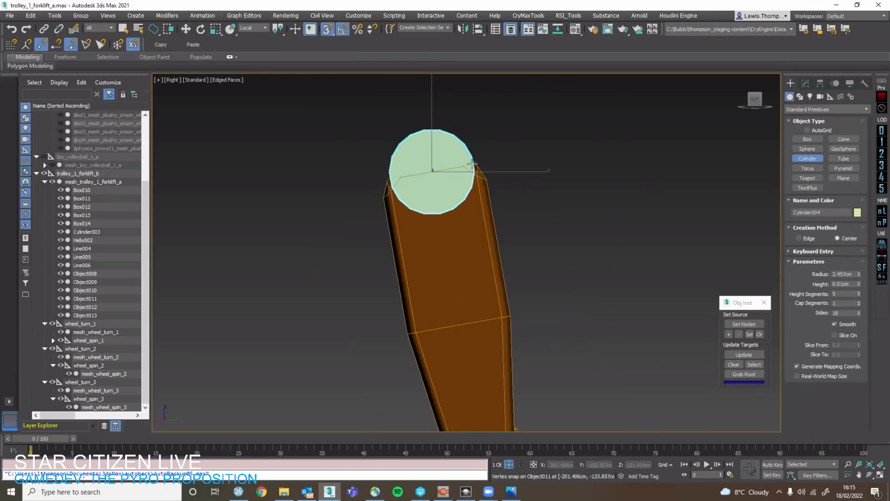
pyautogui.click(506, 112)
# Reduce the handlebar cylinder's height segments to 1.
pyautogui.press('w')
pyautogui.scroll(-3, 507, 139)
pyautogui.keyDown('alt'); pyautogui.moveTo(506, 153); pyautogui.dragTo(638, 143, button='middle'); pyautogui.keyUp('alt')
pyautogui.click(812, 84)
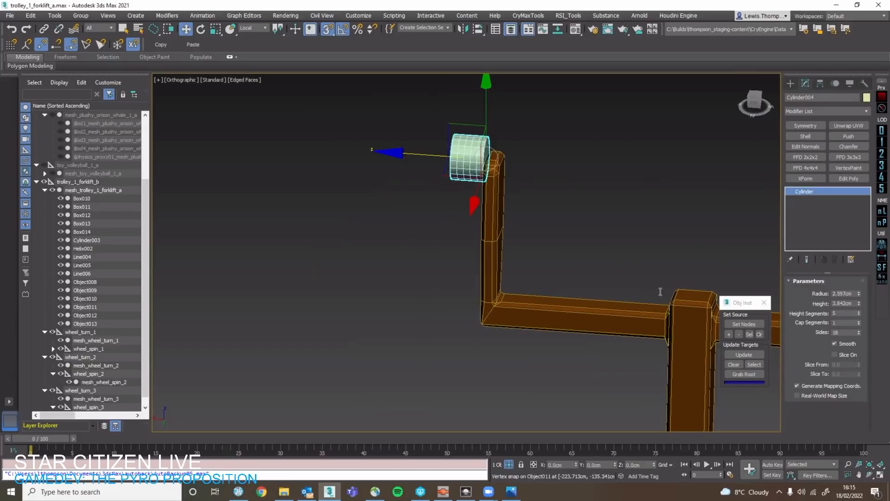
pyautogui.moveTo(723, 280); pyautogui.dragTo(549, 271, button='middle')
pyautogui.rightClick(859, 315)
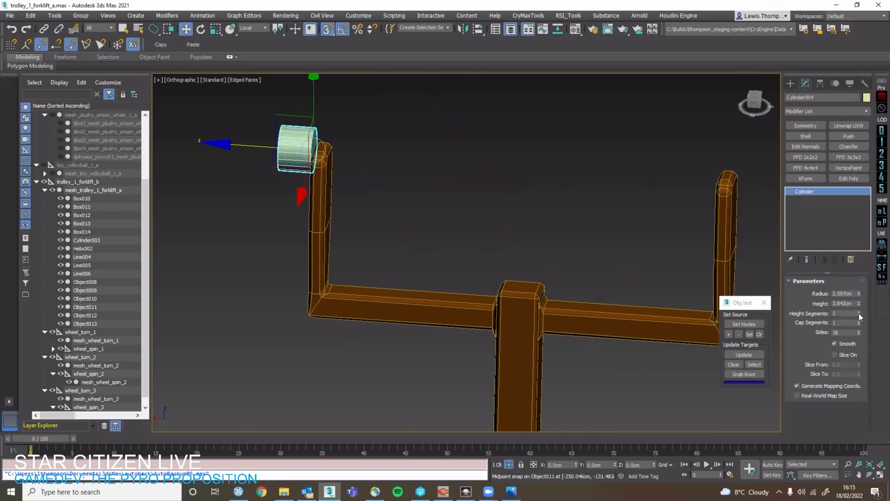
# Set the handlebar cylinder to 24 sides and move it to the inner face of the opposite handlebar upright.
pyautogui.write('24')
pyautogui.press('Return')
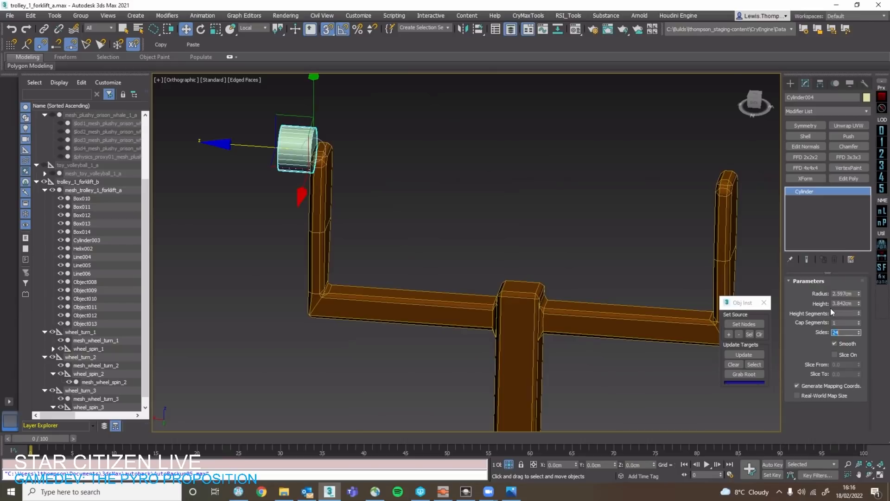
pyautogui.keyDown('alt'); pyautogui.moveTo(517, 306); pyautogui.dragTo(513, 306, button='middle'); pyautogui.keyUp('alt')
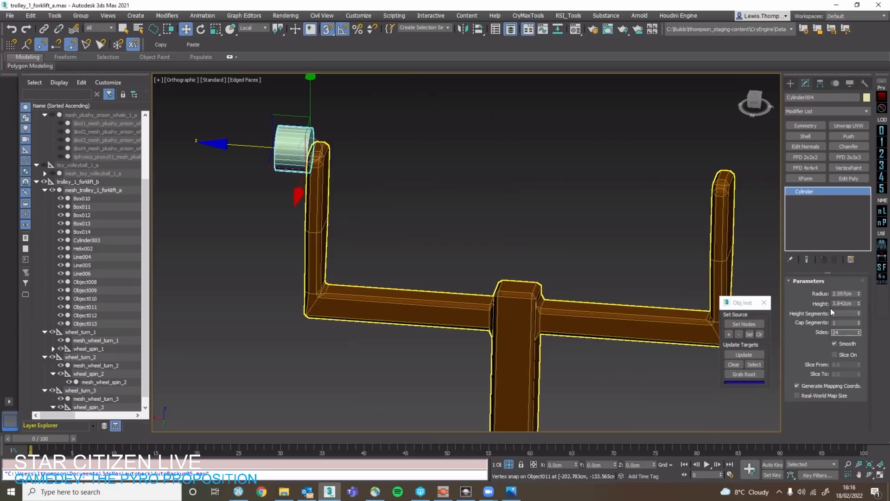
pyautogui.moveTo(311, 153); pyautogui.dragTo(254, 151, button='middle')
pyautogui.moveTo(253, 148)
pyautogui.mouseDown()
pyautogui.moveTo(598, 178)
pyautogui.moveTo(657, 173)
pyautogui.mouseUp()
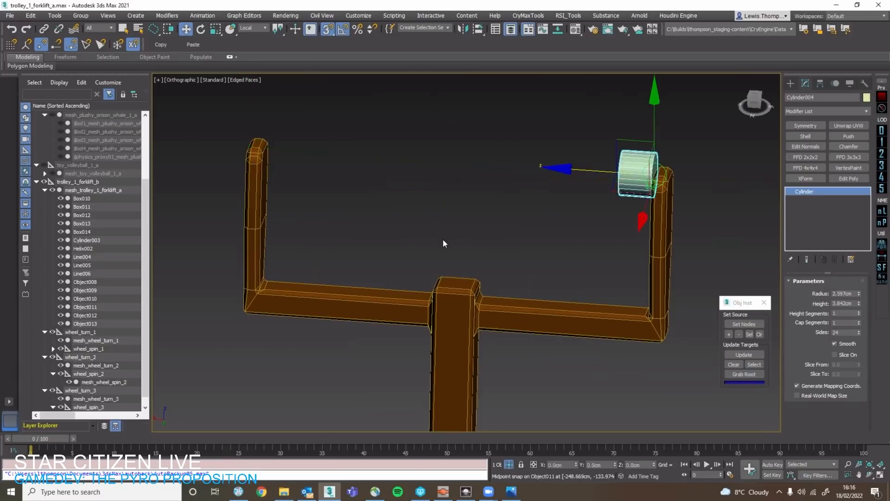
pyautogui.keyDown('alt'); pyautogui.moveTo(657, 174); pyautogui.dragTo(667, 174, button='middle'); pyautogui.keyUp('alt')
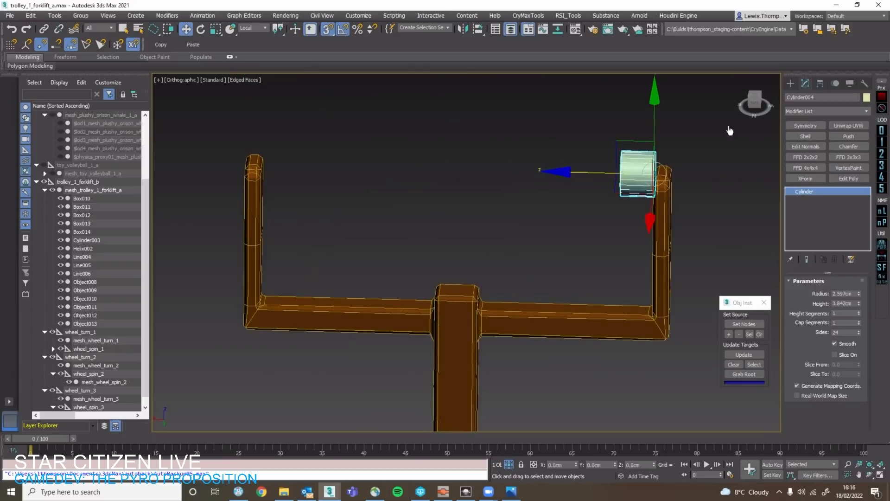
# Lengthen the cylinder to about 45.83 cm to span both uprights, and align its end with the upright's tip in the Left view.
pyautogui.moveTo(859, 293); pyautogui.dragTo(836, 102)
pyautogui.hotkey('ctrl', 'z')
pyautogui.press('l')
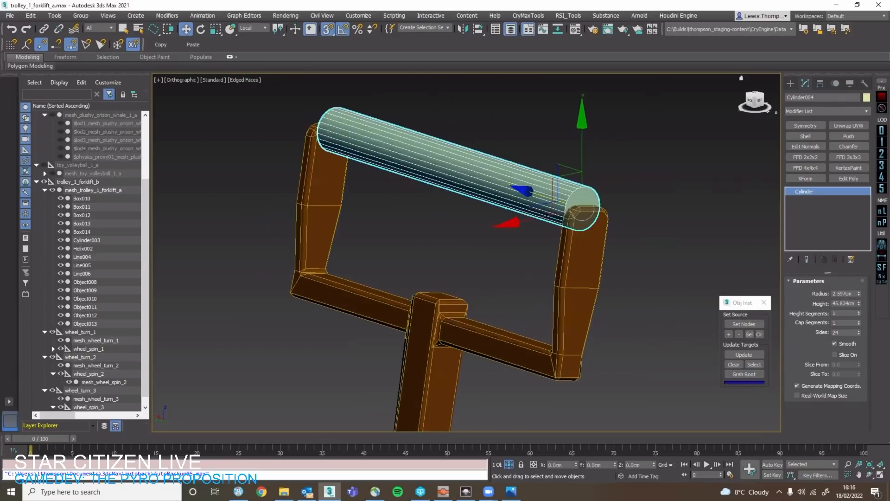
pyautogui.scroll(4, 327, 155)
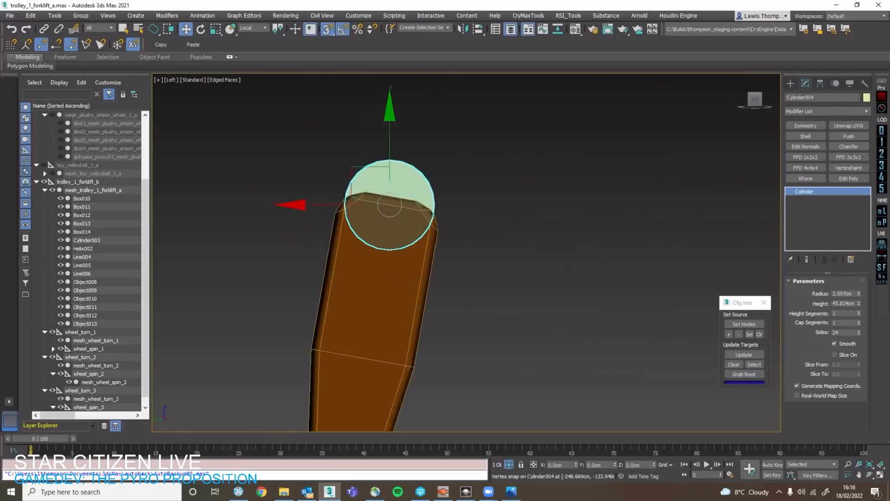
pyautogui.click(327, 155)
pyautogui.click(371, 184)
pyautogui.press('s')
pyautogui.moveTo(370, 187); pyautogui.dragTo(361, 230)
pyautogui.keyDown('alt'); pyautogui.moveTo(361, 230); pyautogui.dragTo(440, 238, button='middle'); pyautogui.keyUp('alt')
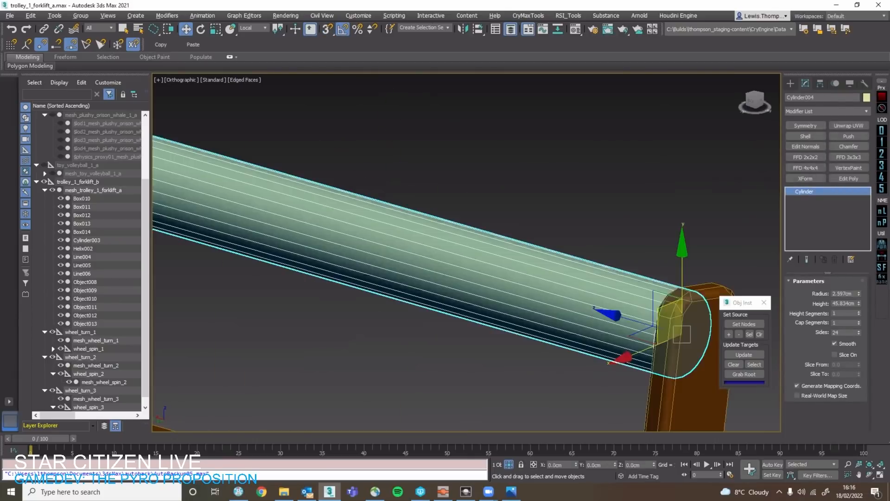
pyautogui.scroll(-4, 440, 238)
pyautogui.scroll(2, 440, 237)
# Convert the grip cylinder to an Editable Poly and rename it mesh_interaction_1.
pyautogui.rightClick(440, 237)
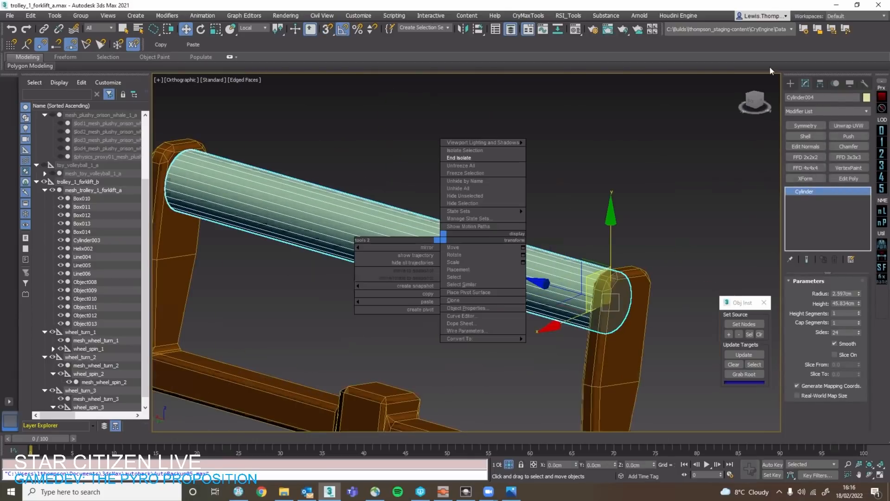
pyautogui.moveTo(482, 339)
pyautogui.click(560, 346)
pyautogui.doubleClick(809, 97)
pyautogui.write('mesh_inter')
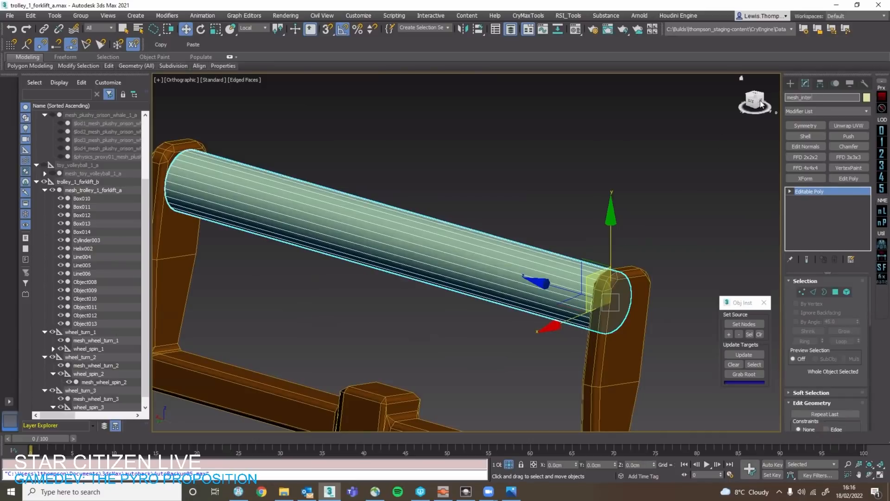
pyautogui.write('action_1')
pyautogui.press('Return')
# In the Back view, create a Point helper near the grip cylinder and snap it to the midpoint of the cylinder's length.
pyautogui.click(754, 98)
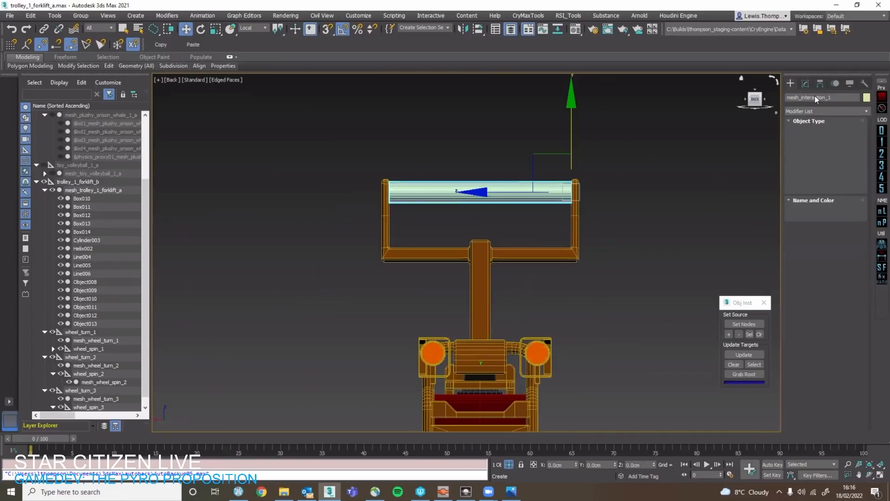
pyautogui.click(829, 96)
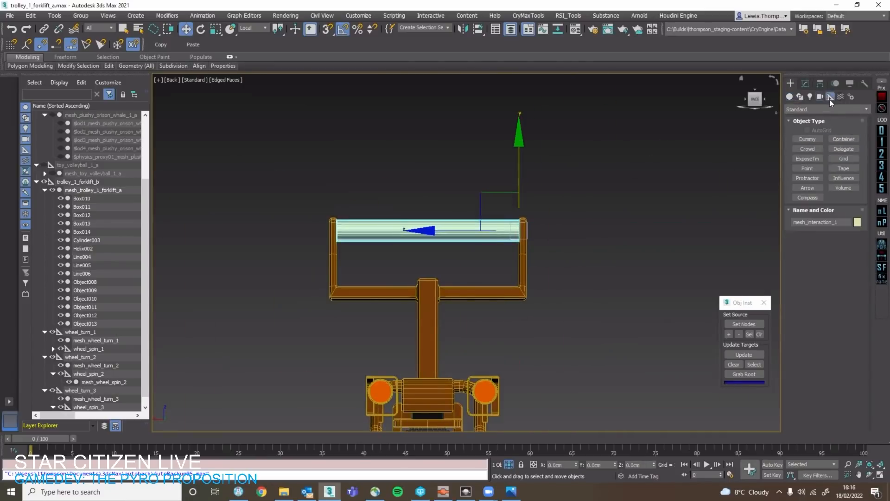
pyautogui.click(809, 168)
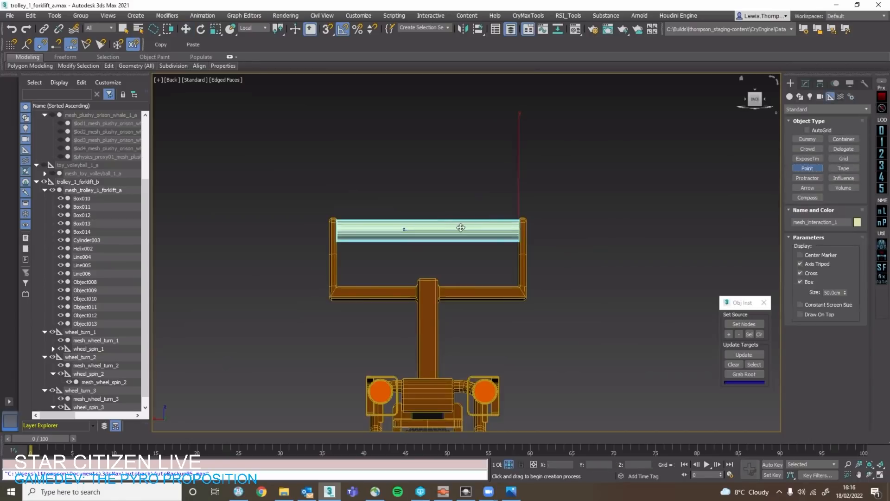
pyautogui.click(450, 223)
pyautogui.press('w')
pyautogui.press('s')
pyautogui.moveTo(451, 222); pyautogui.dragTo(428, 230)
# Isolate the new Point helper together with mesh_interaction_1.
pyautogui.press('z')
pyautogui.keyDown('alt'); pyautogui.moveTo(486, 237); pyautogui.dragTo(533, 240, button='middle'); pyautogui.keyUp('alt')
pyautogui.scroll(-8, 533, 240)
pyautogui.scroll(4, 655, 214)
pyautogui.keyDown('ctrl'); pyautogui.click(673, 217); pyautogui.keyUp('ctrl')
pyautogui.hotkey('alt', 'q')
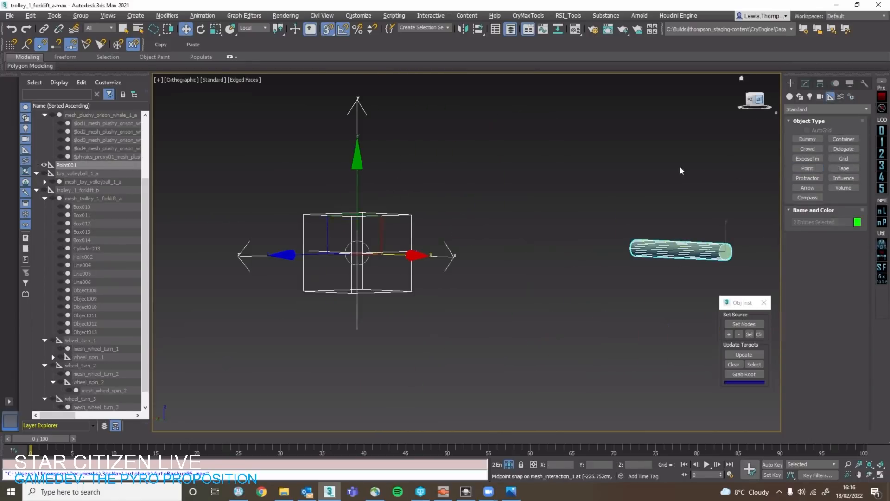
# In the Left view, move the Point helper onto the centre of mesh_interaction_1 and rotate it 180° about Z.
pyautogui.press('l')
pyautogui.click(311, 250)
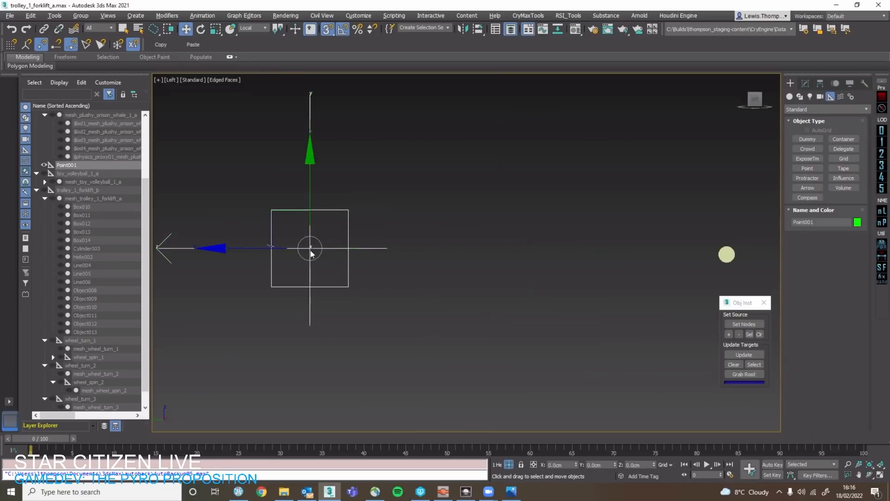
pyautogui.moveTo(309, 249); pyautogui.dragTo(732, 243)
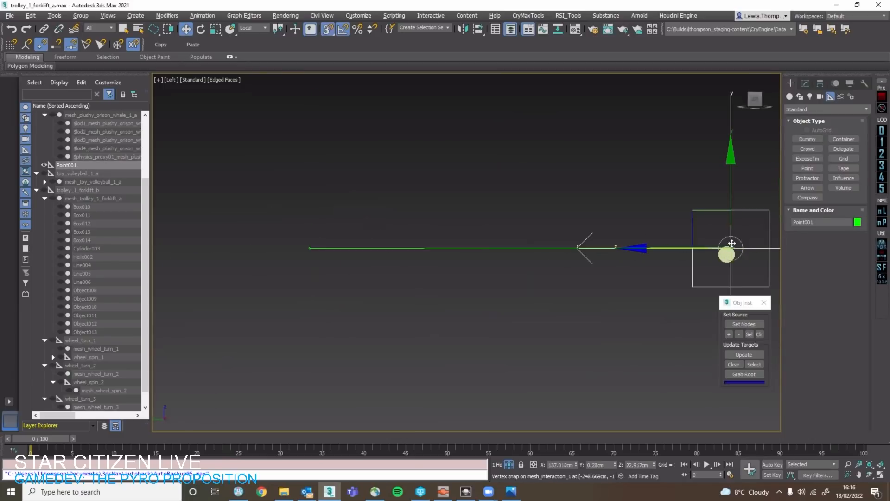
pyautogui.press('z')
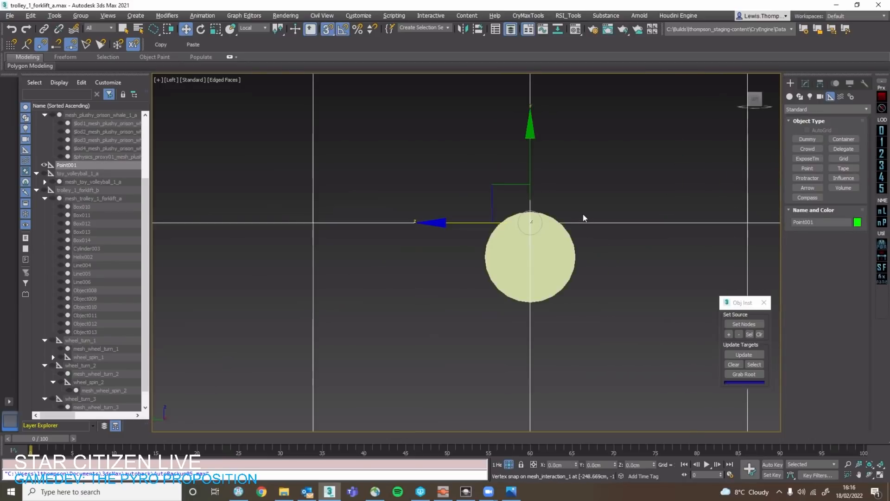
pyautogui.press('e')
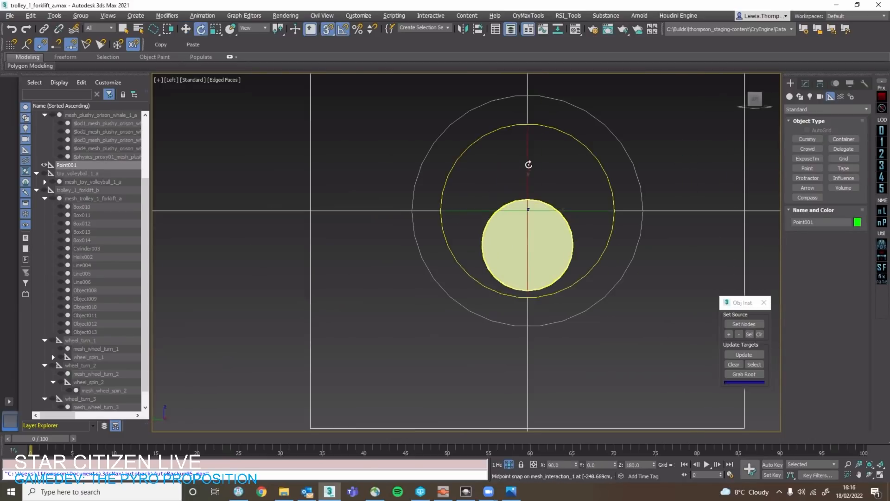
pyautogui.press('w')
pyautogui.moveTo(553, 234); pyautogui.dragTo(627, 252)
pyautogui.press('e')
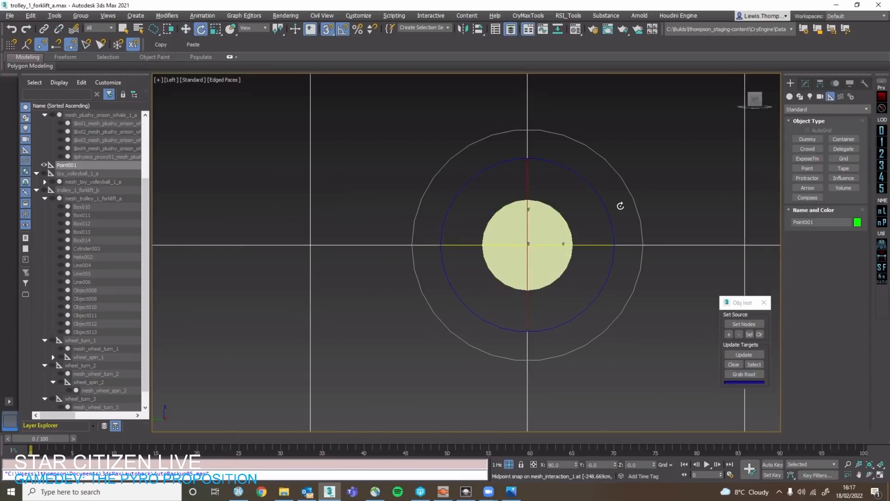
pyautogui.scroll(-3, 548, 212)
pyautogui.press('q')
pyautogui.moveTo(606, 252)
pyautogui.keyDown('alt'); pyautogui.mouseDown(button='middle')
pyautogui.moveTo(637, 253)
pyautogui.moveTo(601, 251)
pyautogui.mouseUp(button='middle'); pyautogui.keyUp('alt')
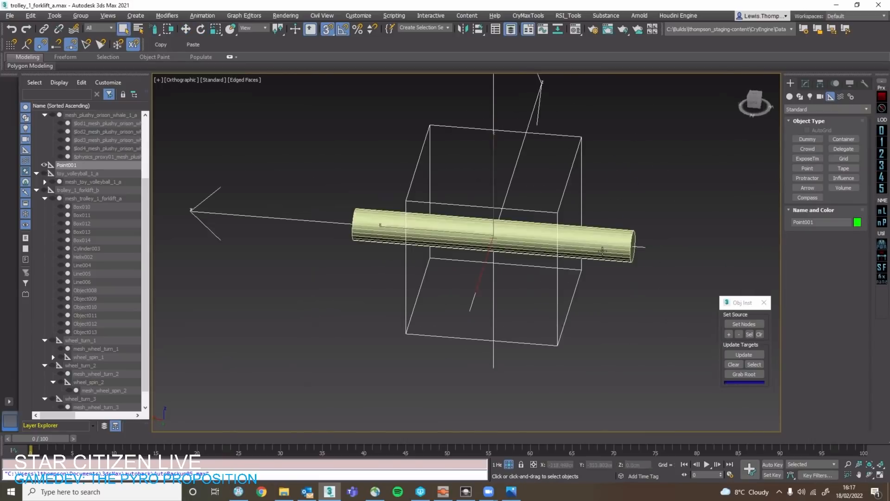
# Parent mesh_interaction_1 to the Point helper and nest that helper under trolley_1_forklift_b.
pyautogui.click(560, 243)
pyautogui.scroll(3, 113, 221)
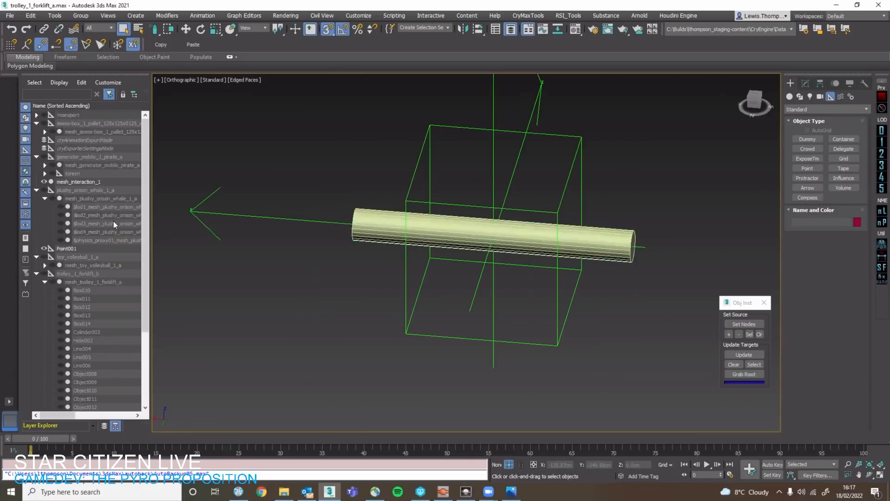
pyautogui.click(83, 248)
pyautogui.click(90, 182)
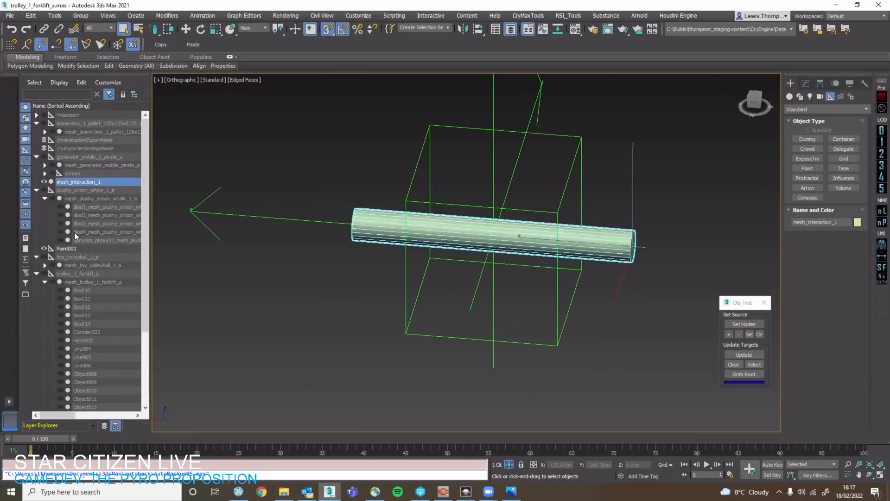
pyautogui.moveTo(80, 228); pyautogui.dragTo(84, 273)
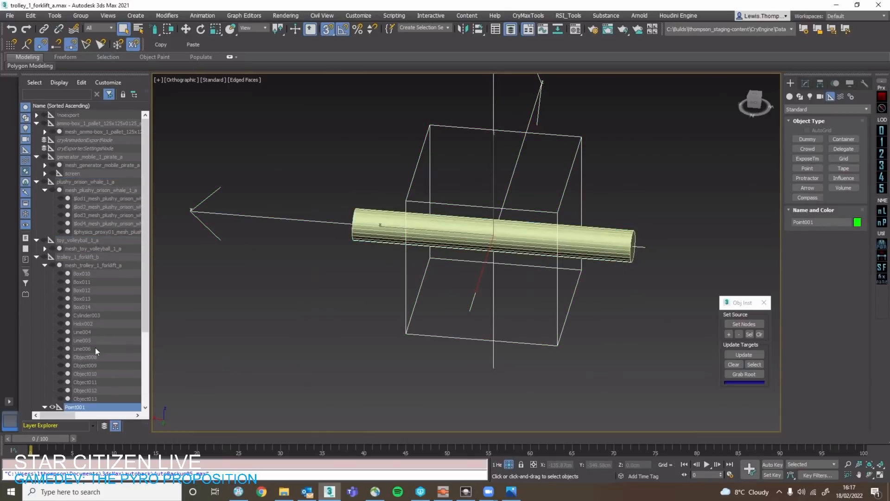
# Rename the Point helper above mesh_interaction_1 as interaction_1.
pyautogui.scroll(-5, 95, 346)
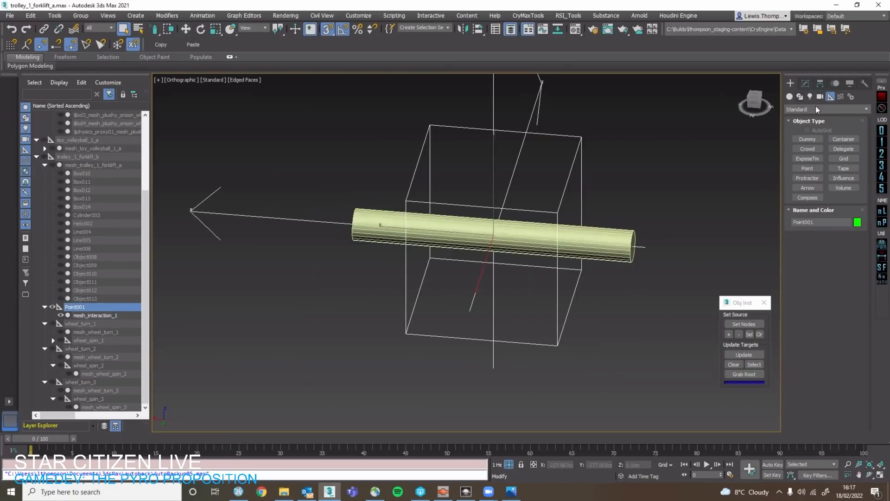
pyautogui.click(805, 83)
pyautogui.write('interaction_1')
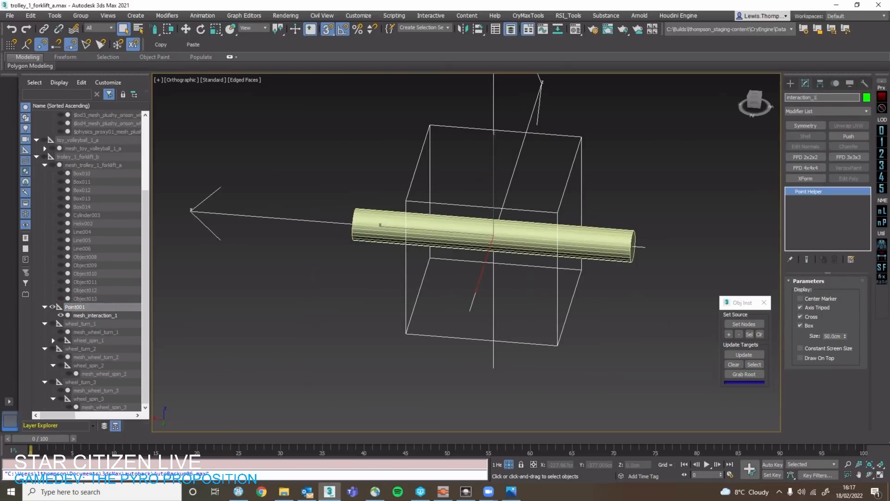
pyautogui.press('Return')
# Create a cylinder physics proxy for mesh_interaction_1 with the CryToolBox Phys Proxy Tools.
pyautogui.click(111, 315)
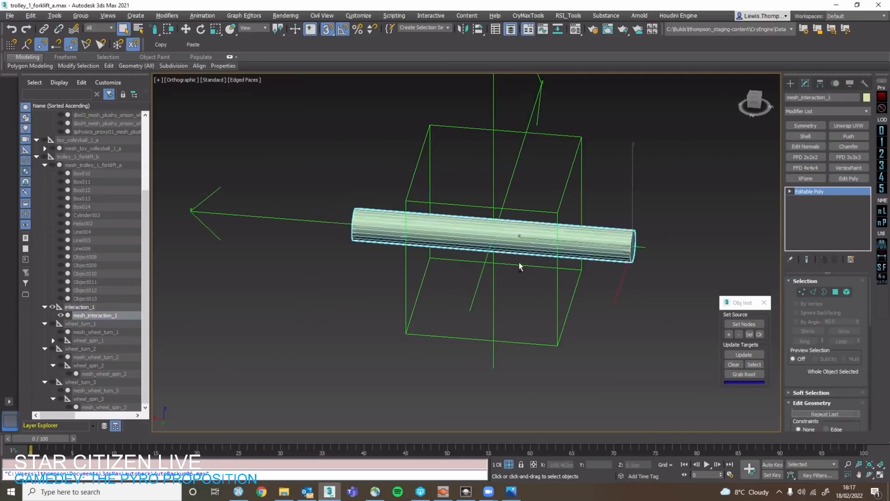
pyautogui.keyDown('alt'); pyautogui.moveTo(519, 263); pyautogui.dragTo(544, 260, button='middle'); pyautogui.keyUp('alt')
pyautogui.rightClick(546, 234)
pyautogui.click(575, 290)
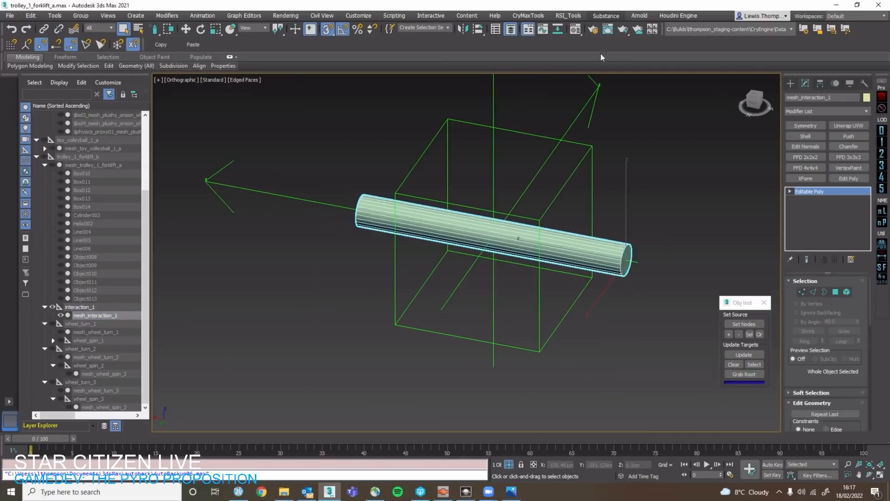
pyautogui.click(568, 15)
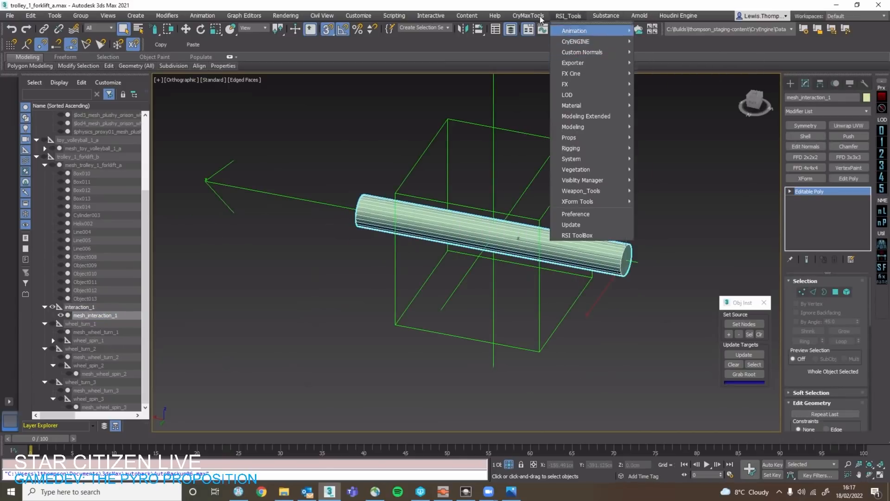
pyautogui.moveTo(529, 16)
pyautogui.moveTo(538, 51)
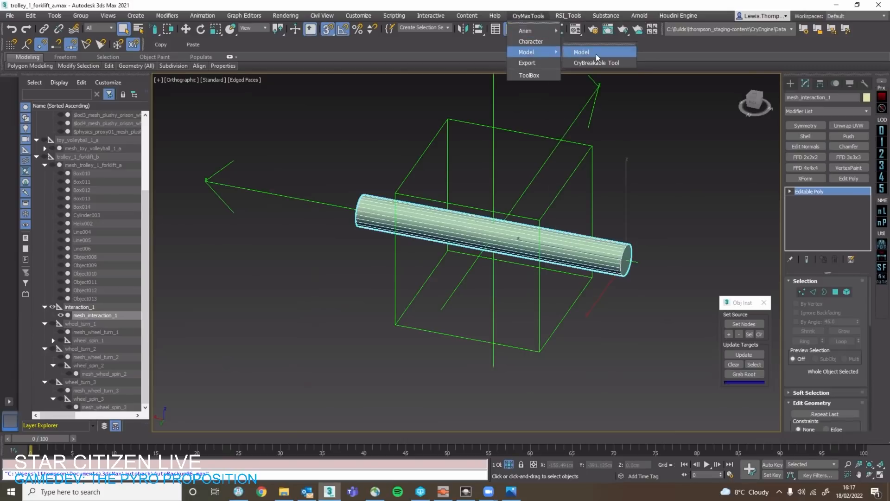
pyautogui.click(596, 52)
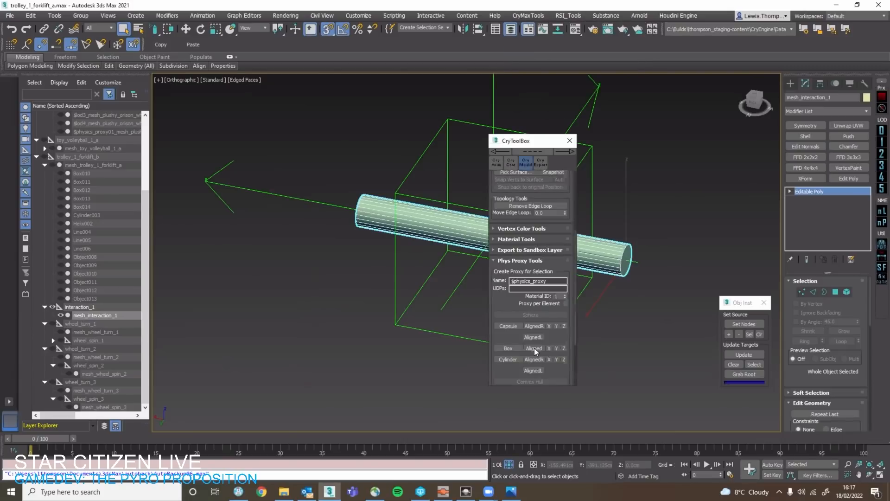
pyautogui.click(517, 359)
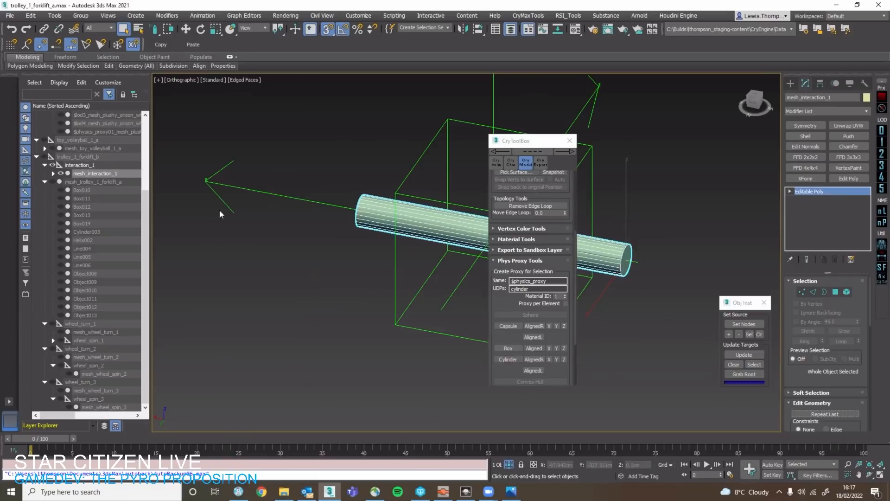
# Select the physics proxy nested under mesh_interaction_1 and open the RSI Props Utility Toolbar.
pyautogui.scroll(1, 101, 206)
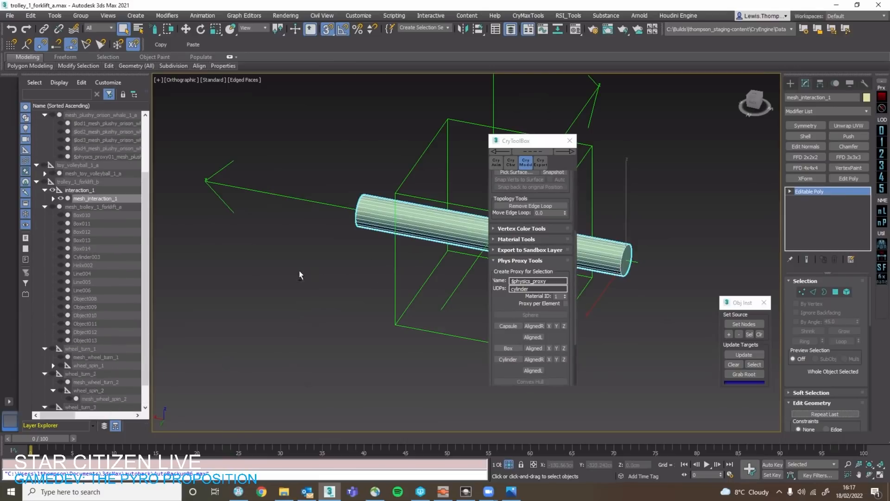
pyautogui.keyDown('alt'); pyautogui.moveTo(299, 271); pyautogui.dragTo(245, 272, button='middle'); pyautogui.keyUp('alt')
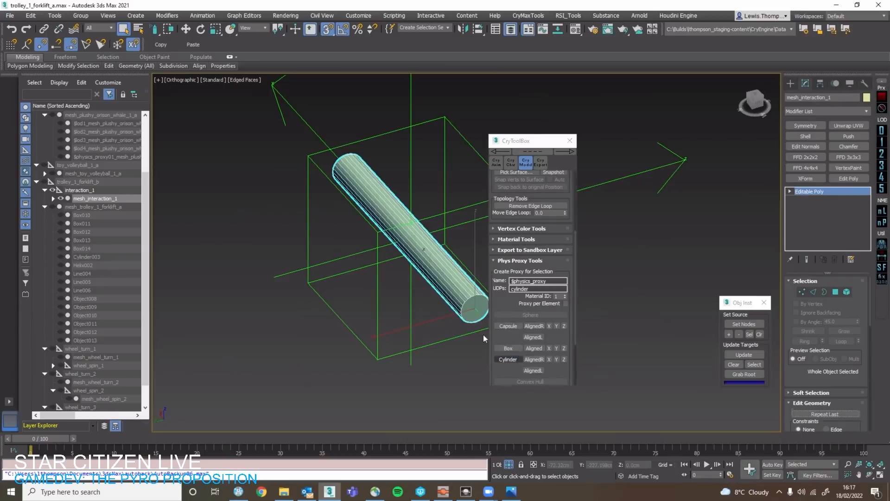
pyautogui.click(94, 212)
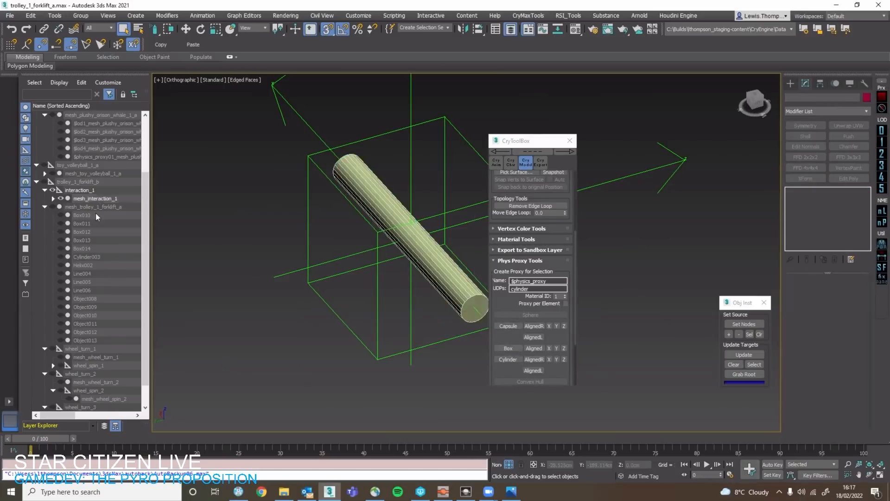
pyautogui.press('Delete')
pyautogui.click(108, 205)
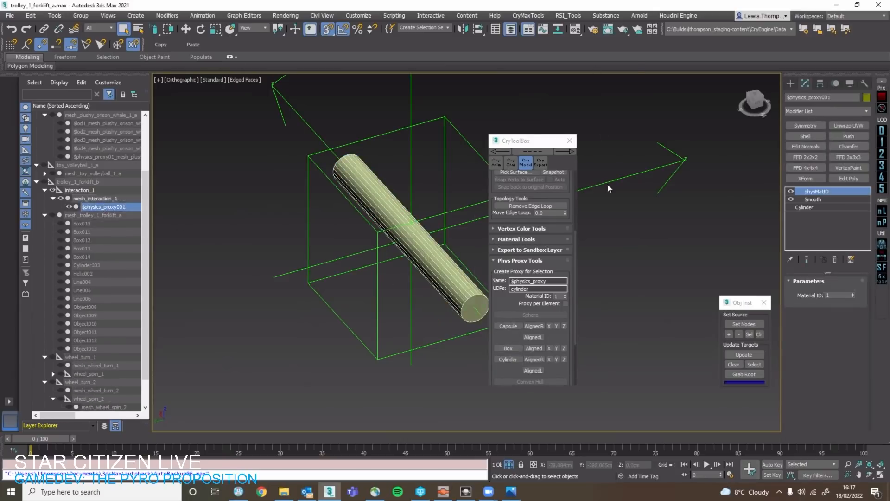
pyautogui.click(568, 15)
pyautogui.moveTo(575, 137)
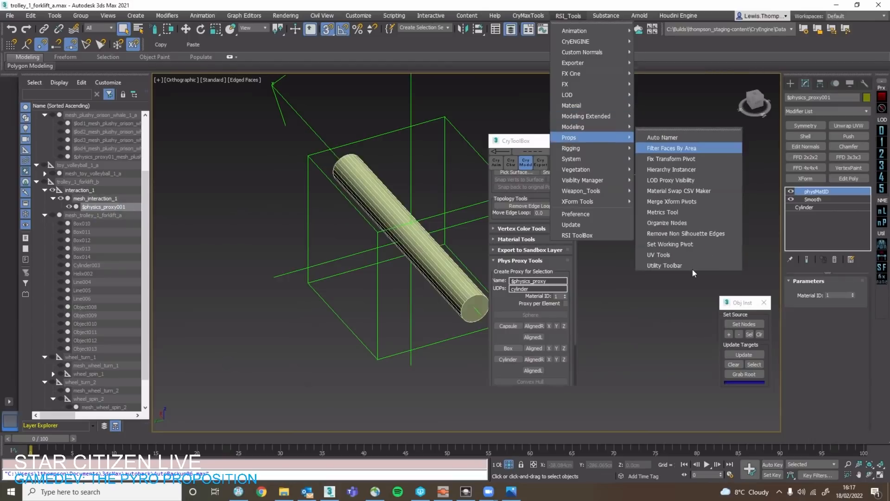
pyautogui.click(689, 265)
pyautogui.click(791, 131)
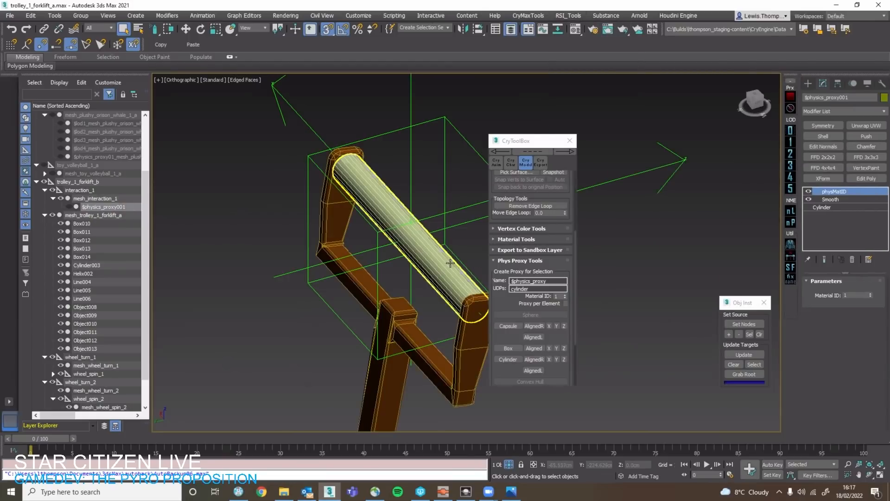
# Process the physics proxy with the Utility Toolbar's naming tool so it is named after mesh_interaction_1.
pyautogui.click(431, 248)
pyautogui.click(121, 208)
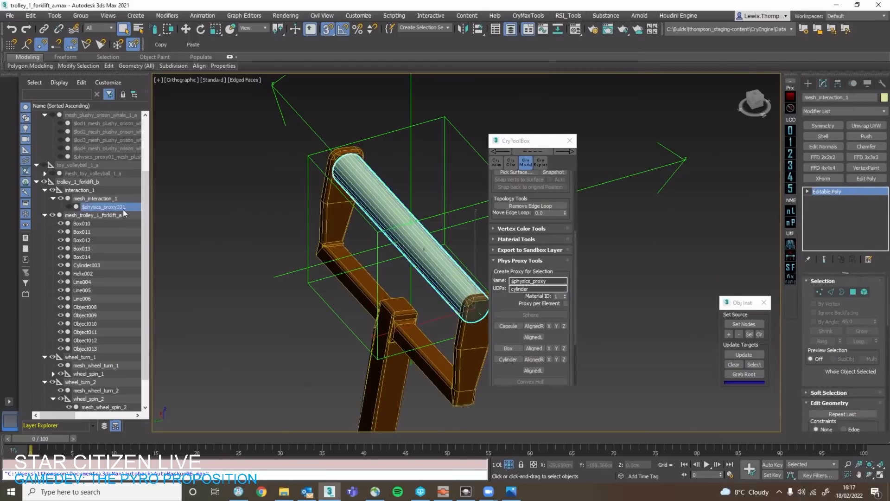
pyautogui.click(795, 226)
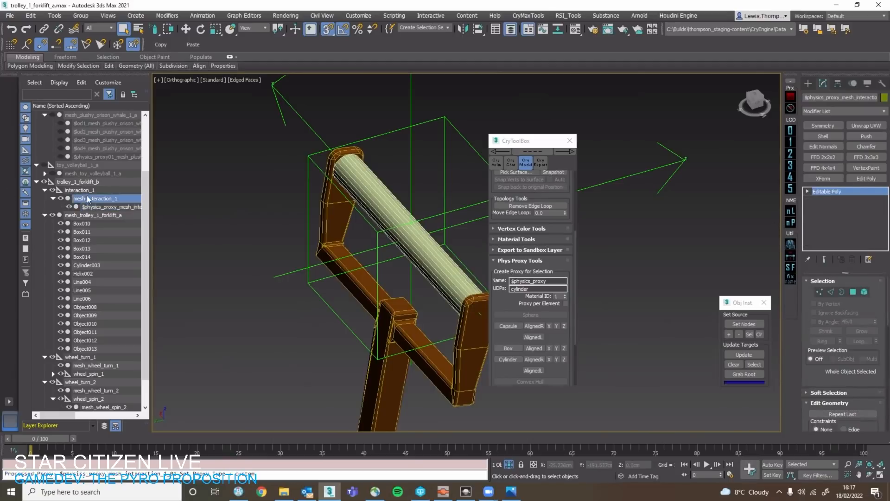
# Examine interaction_1, mesh_interaction_1 and its physics proxy in the hierarchy and viewport, with CryToolBox moved clear of the handlebar.
pyautogui.click(95, 206)
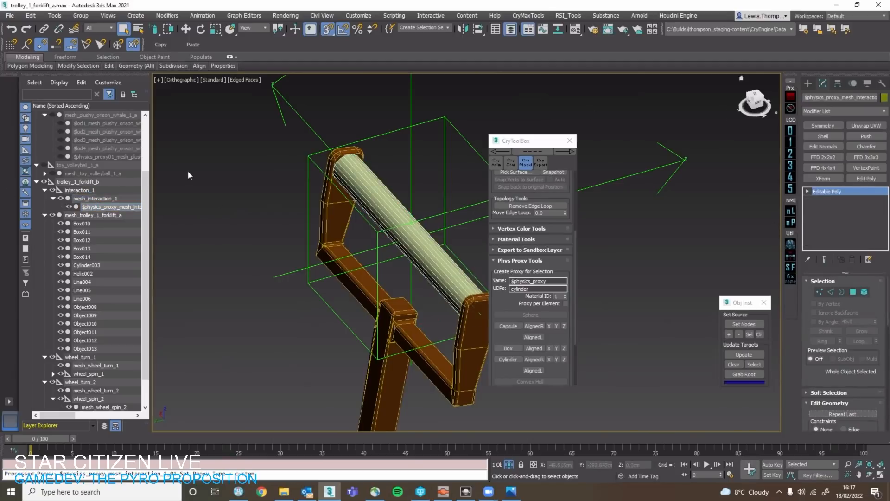
pyautogui.click(103, 189)
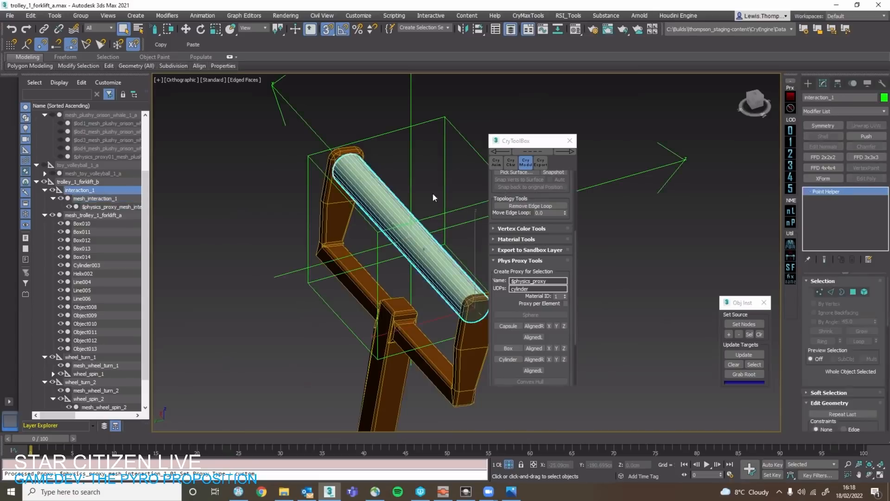
pyautogui.click(392, 219)
pyautogui.press('w')
pyautogui.keyDown('alt'); pyautogui.moveTo(442, 191); pyautogui.dragTo(436, 144, button='middle'); pyautogui.keyUp('alt')
pyautogui.click(436, 144)
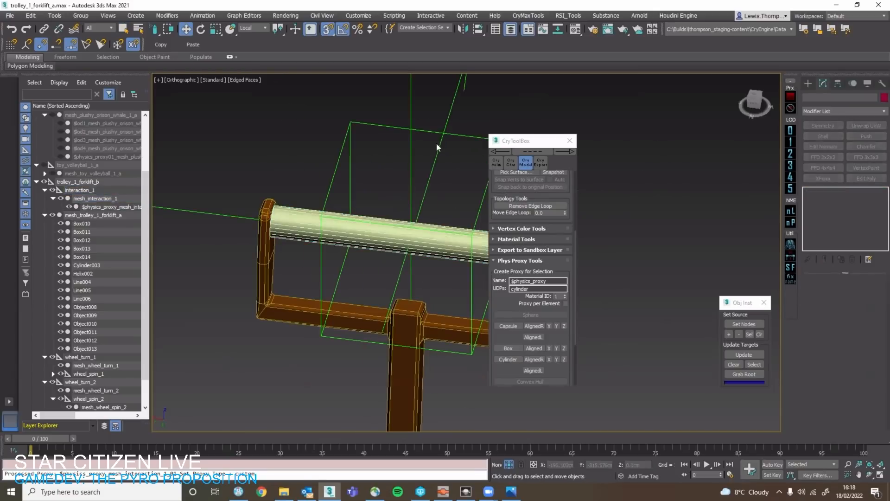
pyautogui.moveTo(527, 139); pyautogui.dragTo(680, 191)
pyautogui.click(113, 199)
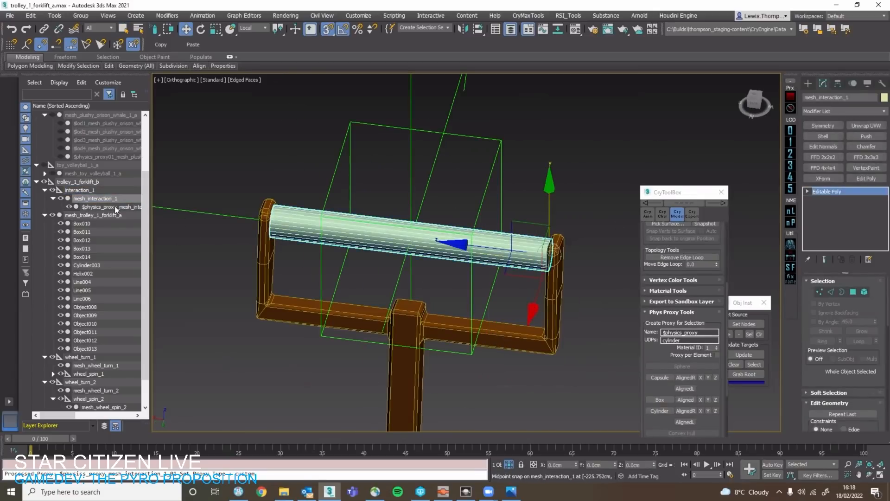
pyautogui.click(114, 207)
pyautogui.click(110, 199)
pyautogui.click(111, 191)
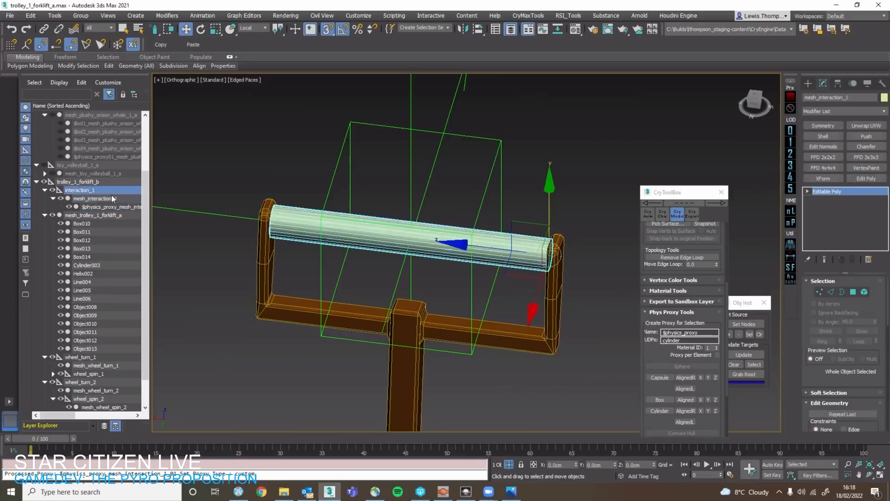
pyautogui.click(115, 200)
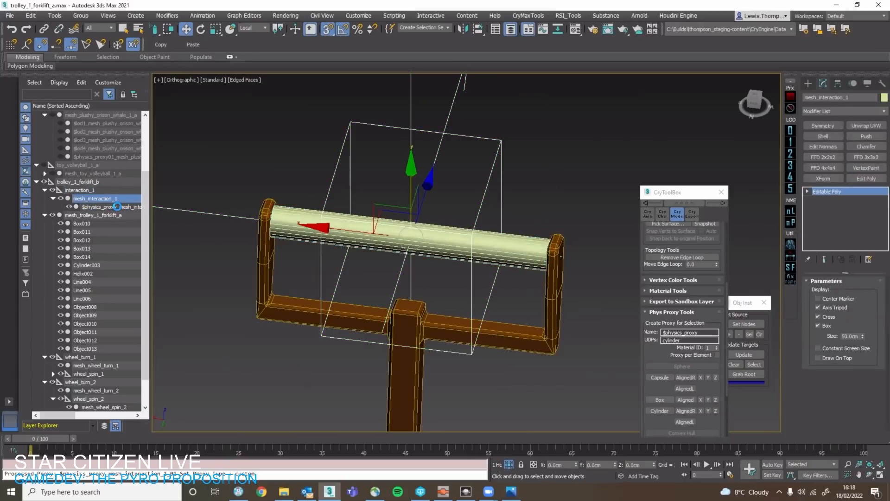
pyautogui.click(118, 207)
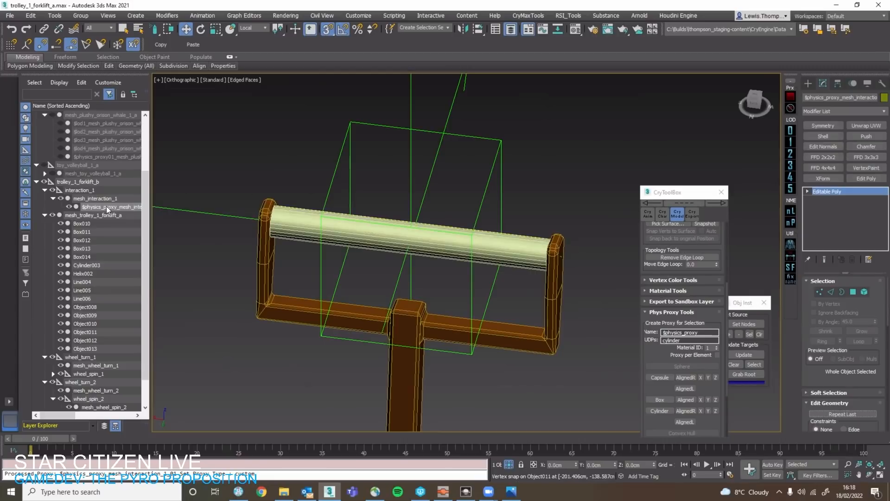
# Isolate the physics proxy of mesh_interaction_1, inspect its shape and delete it.
pyautogui.hotkey('alt', 'q')
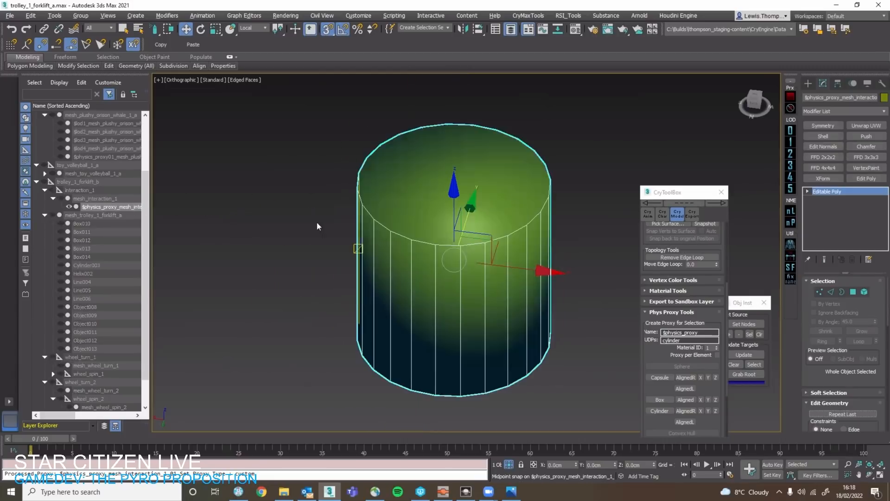
pyautogui.scroll(-6, 363, 245)
pyautogui.press('z')
pyautogui.scroll(-10, 388, 251)
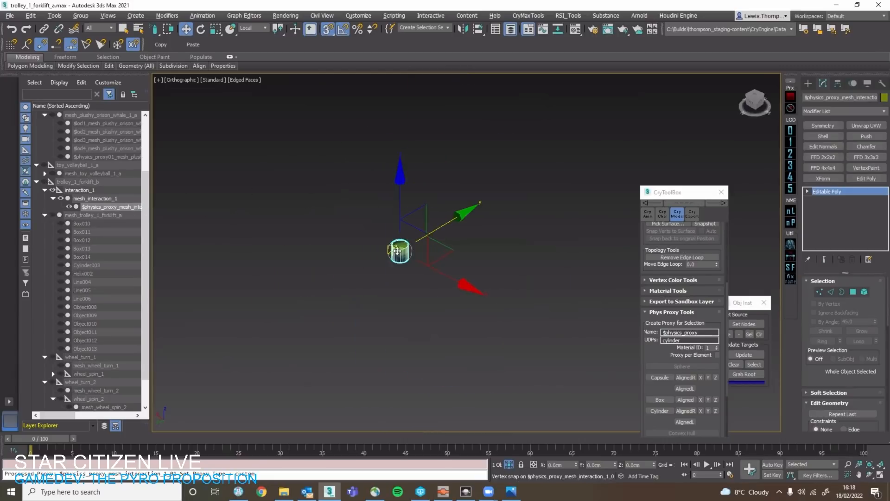
pyautogui.rightClick(436, 181)
pyautogui.moveTo(455, 195); pyautogui.dragTo(442, 222, button='middle')
pyautogui.scroll(-5, 443, 221)
pyautogui.press('z')
pyautogui.scroll(-8, 422, 225)
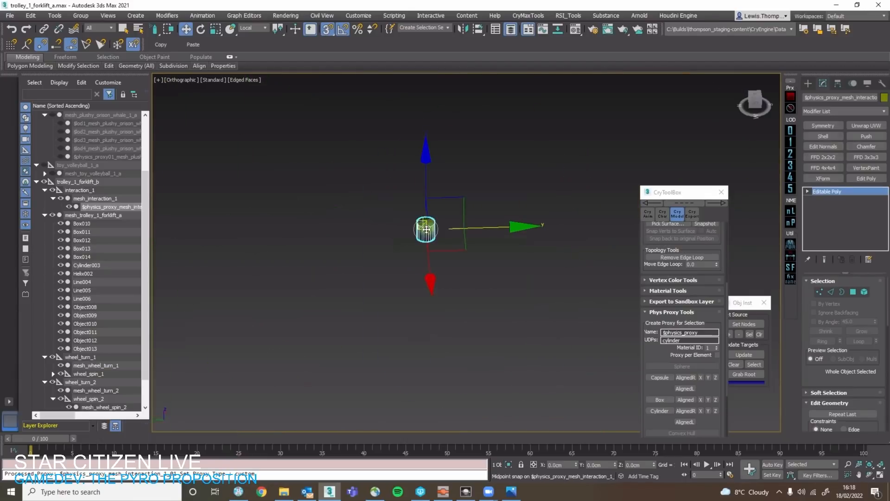
pyautogui.press('Delete')
# Clone the handlebar cylinder mesh_interaction_1 as a copy named mesh_interaction_002.
pyautogui.click(427, 232)
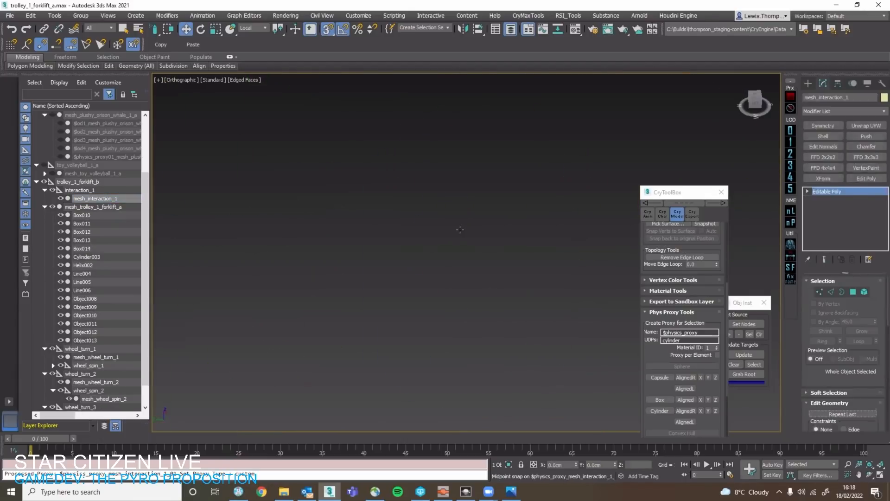
pyautogui.press('z')
pyautogui.rightClick(495, 293)
pyautogui.click(492, 281)
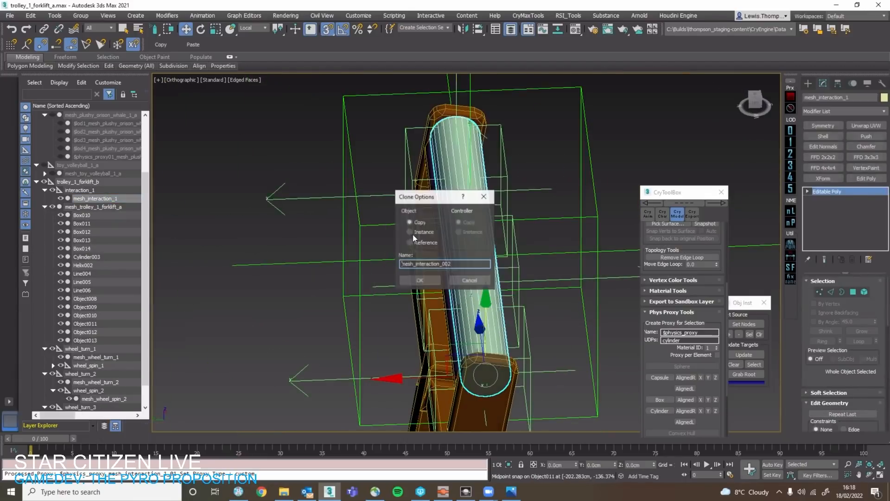
pyautogui.click(419, 280)
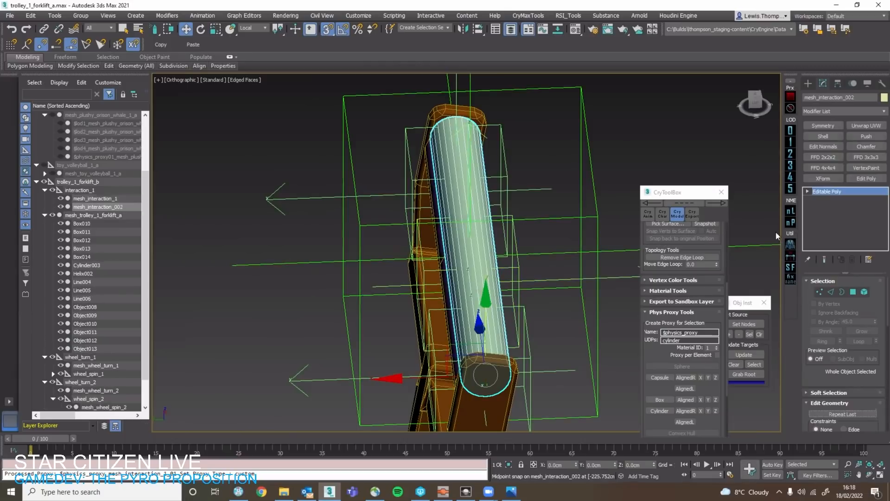
# Isolate mesh_interaction_002 and set the material ID of its whole cylinder element to 1.
pyautogui.keyDown('alt'); pyautogui.moveTo(523, 202); pyautogui.dragTo(535, 222, button='middle'); pyautogui.keyUp('alt')
pyautogui.hotkey('alt', 'q')
pyautogui.press('2')
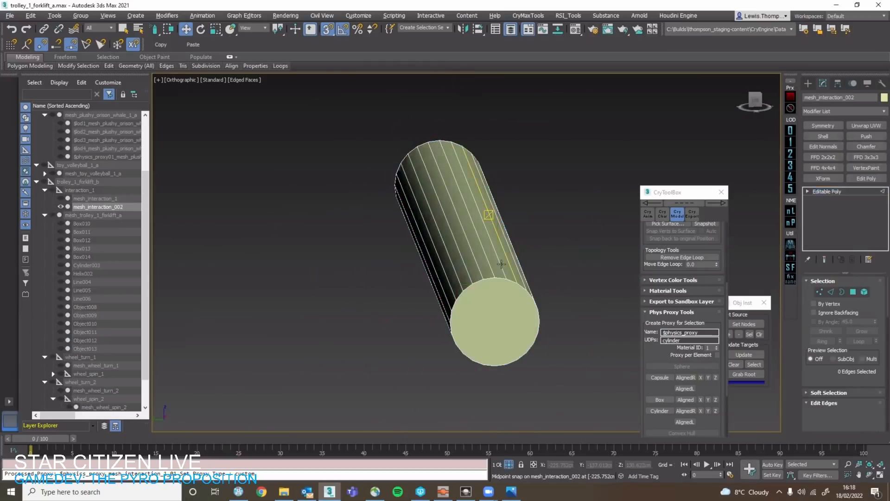
pyautogui.keyDown('alt'); pyautogui.moveTo(500, 264); pyautogui.dragTo(482, 277, button='middle'); pyautogui.keyUp('alt')
pyautogui.press('s')
pyautogui.click(473, 282)
pyautogui.click(584, 262)
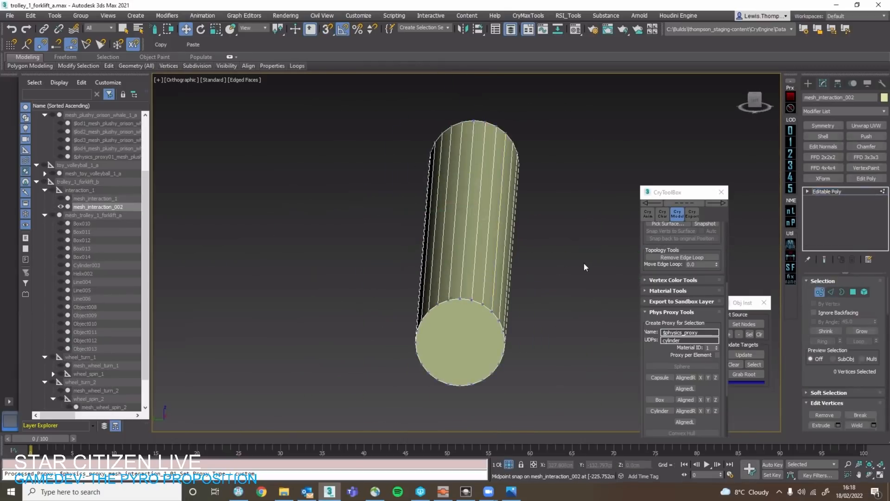
pyautogui.press('2')
pyautogui.click(865, 292)
pyautogui.scroll(-10, 880, 369)
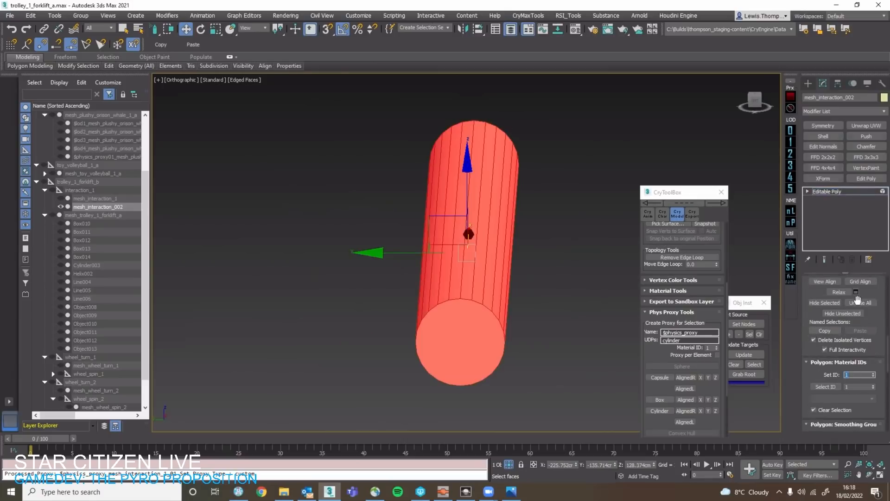
pyautogui.scroll(10, 858, 300)
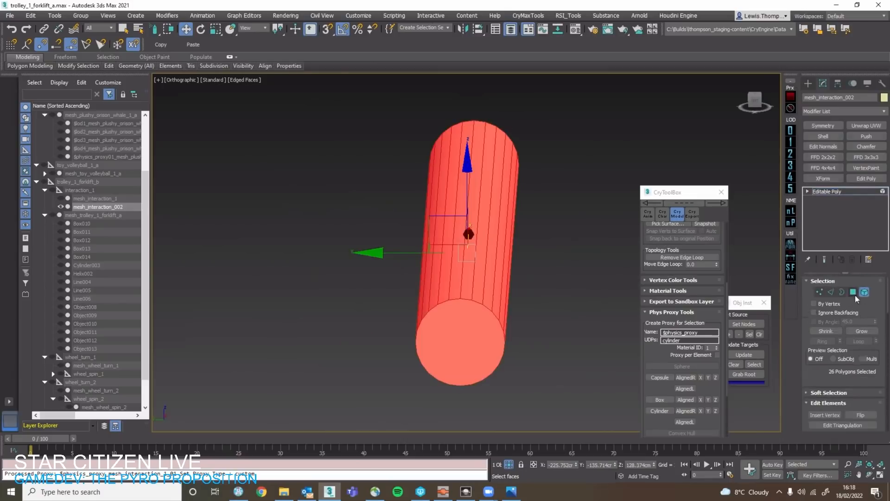
pyautogui.press('5')
# Assign the plushy_orson_whale_1_a multi/sub-object material, with Proxy as ID 1, to mesh_interaction_002 and end its isolation.
pyautogui.press('m')
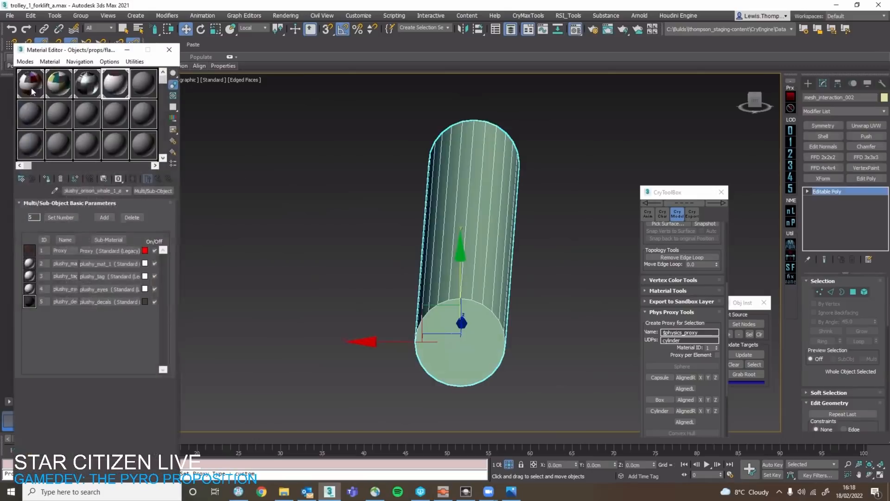
pyautogui.click(364, 241)
pyautogui.click(169, 50)
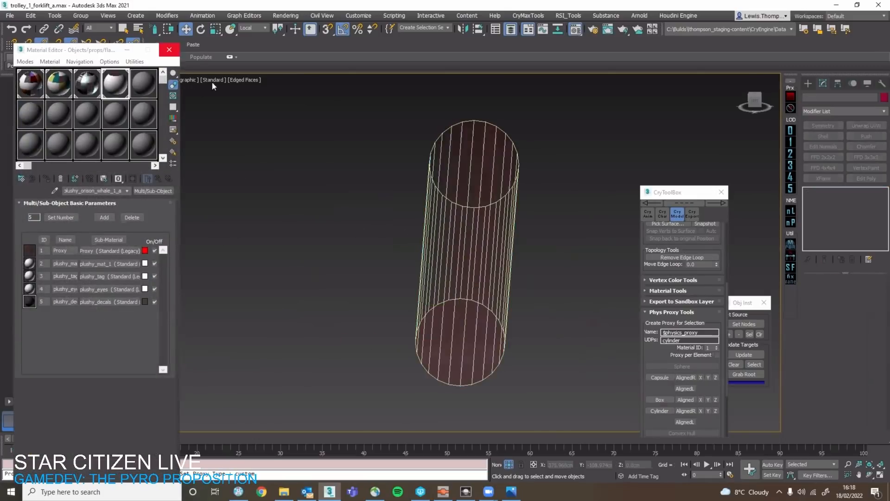
pyautogui.click(459, 207)
pyautogui.keyDown('alt'); pyautogui.moveTo(459, 206); pyautogui.dragTo(499, 224, button='middle'); pyautogui.keyUp('alt')
pyautogui.rightClick(499, 224)
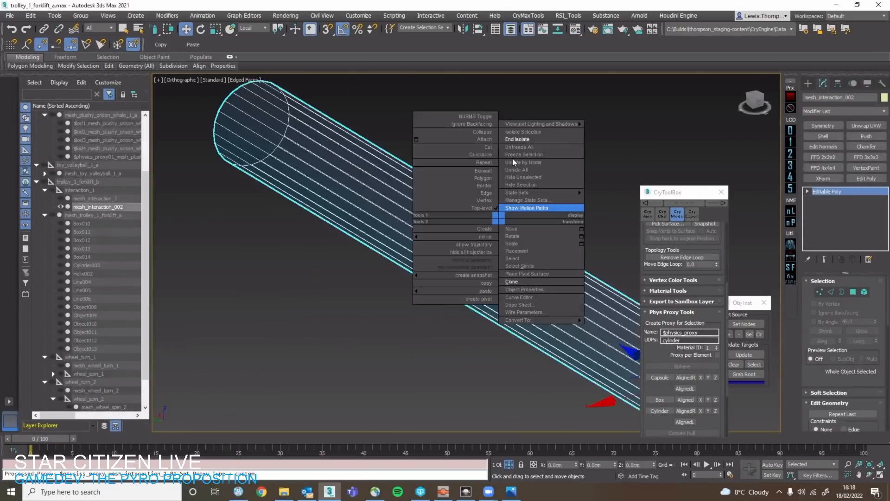
pyautogui.click(519, 207)
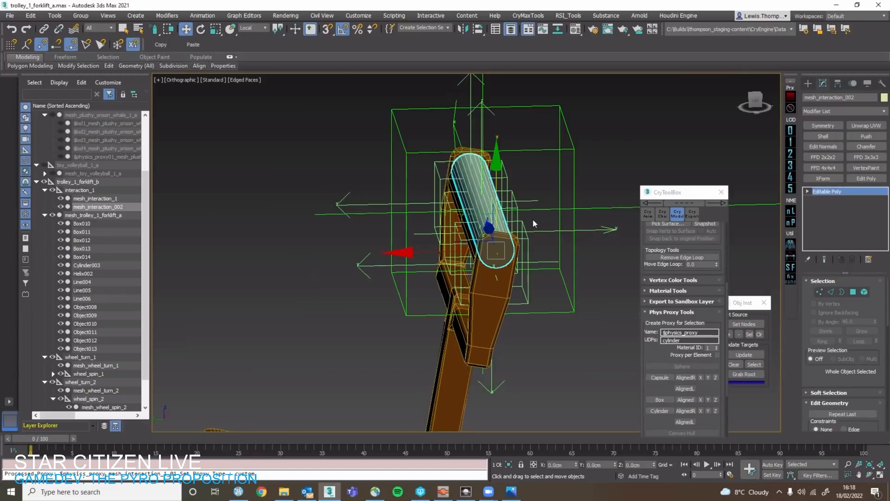
# Inspect the overlapping handlebar cylinders in wireframe display to tell the duplicate meshes apart.
pyautogui.keyDown('alt'); pyautogui.moveTo(456, 210); pyautogui.dragTo(408, 185, button='middle'); pyautogui.keyUp('alt')
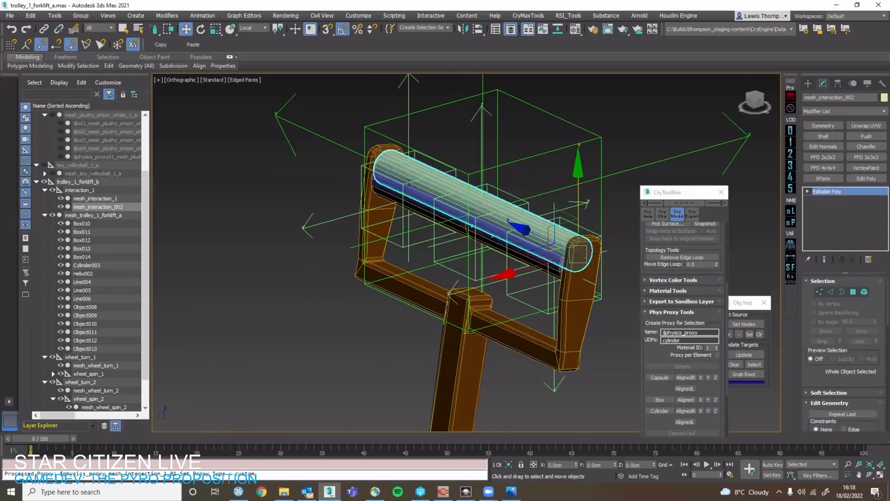
pyautogui.scroll(3, 369, 186)
pyautogui.scroll(2, 358, 178)
pyautogui.click(353, 168)
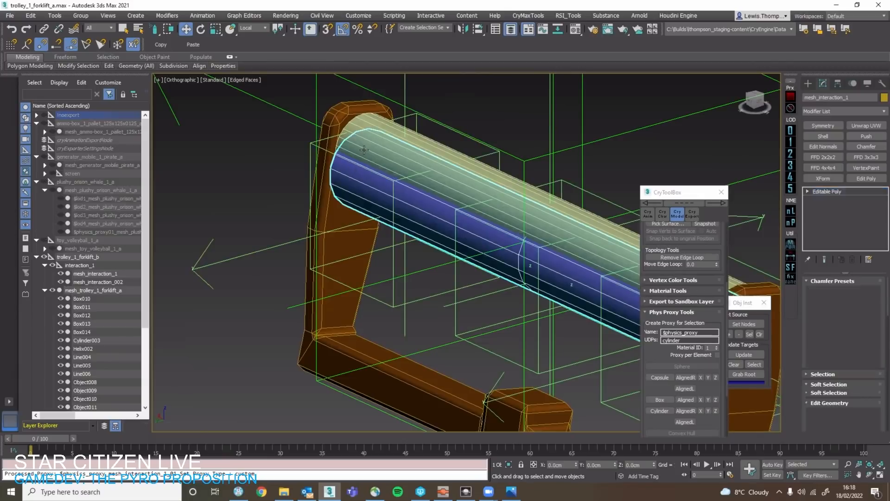
pyautogui.press('F3')
pyautogui.click(344, 158)
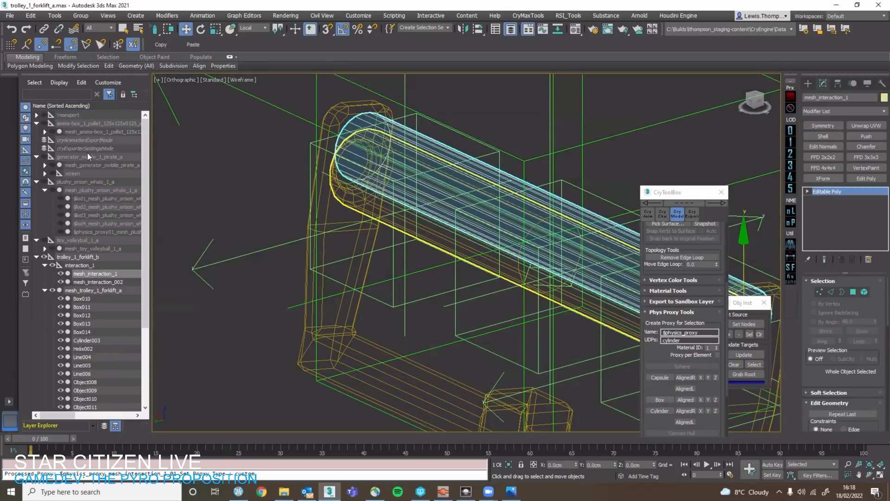
# Hide the noexport node with everything nested under it, collapse it and return the viewport to shaded display.
pyautogui.click(36, 115)
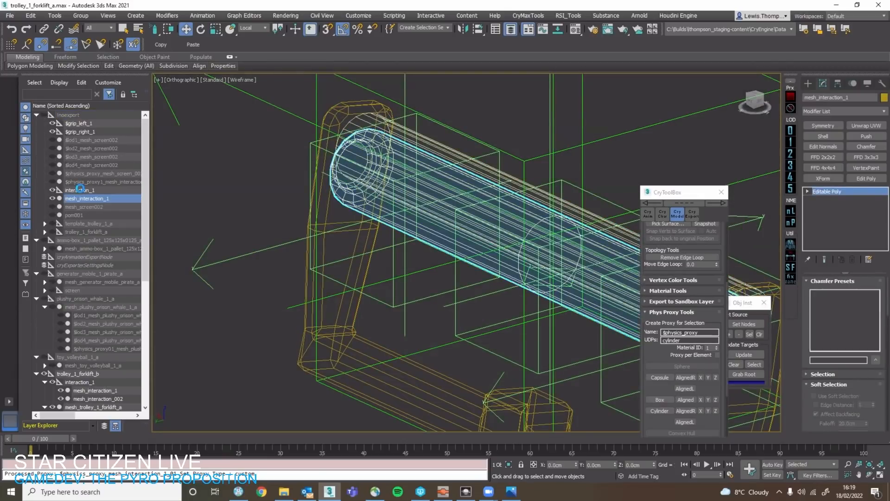
pyautogui.click(80, 189)
pyautogui.click(86, 124)
pyautogui.doubleClick(74, 115)
pyautogui.click(44, 115)
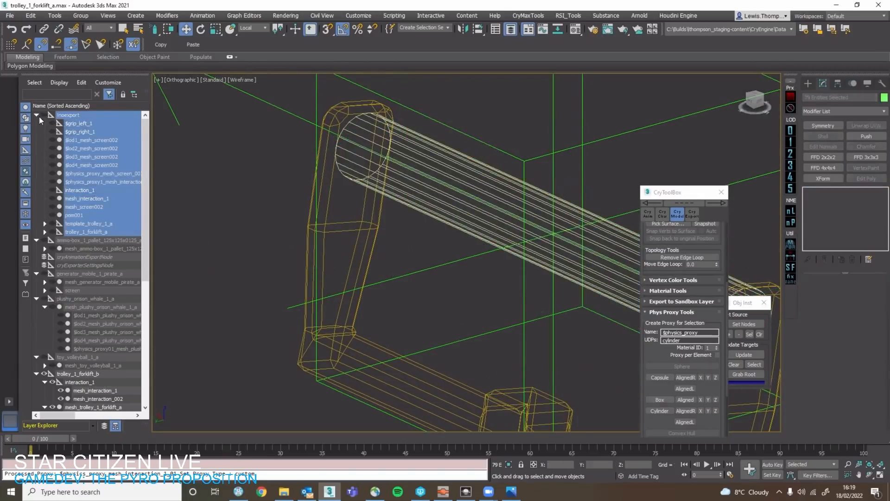
pyautogui.click(37, 115)
pyautogui.click(384, 148)
pyautogui.press('F3')
pyautogui.scroll(-5, 389, 177)
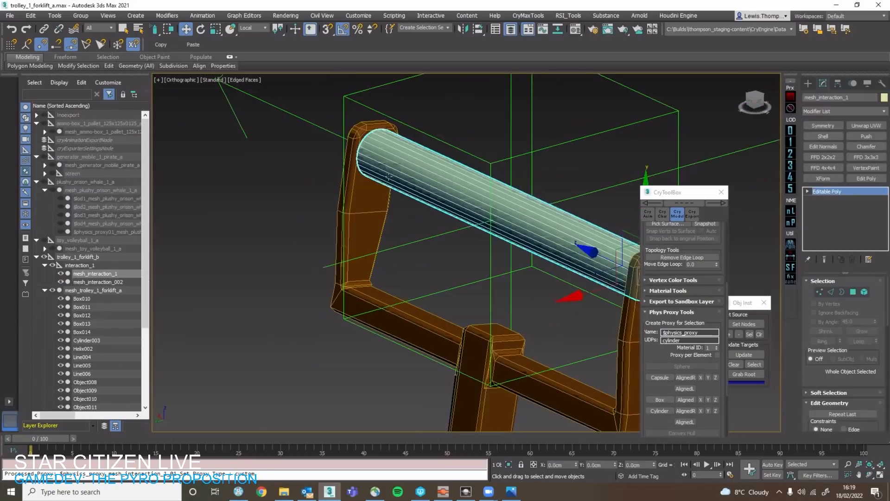
# Parent mesh_interaction_002 under mesh_interaction_1 in the trolley hierarchy.
pyautogui.keyDown('alt'); pyautogui.moveTo(388, 177); pyautogui.dragTo(361, 185, button='middle'); pyautogui.keyUp('alt')
pyautogui.scroll(-3, 104, 213)
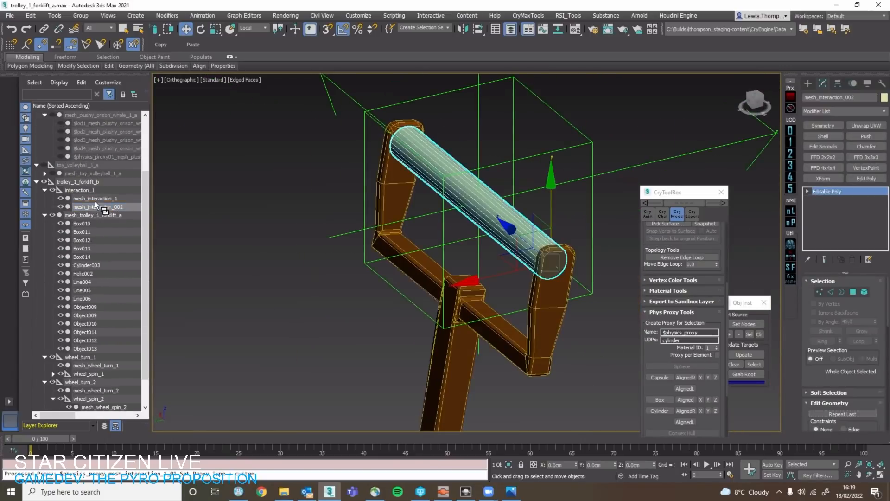
pyautogui.moveTo(94, 201); pyautogui.dragTo(96, 199)
pyautogui.click(791, 223)
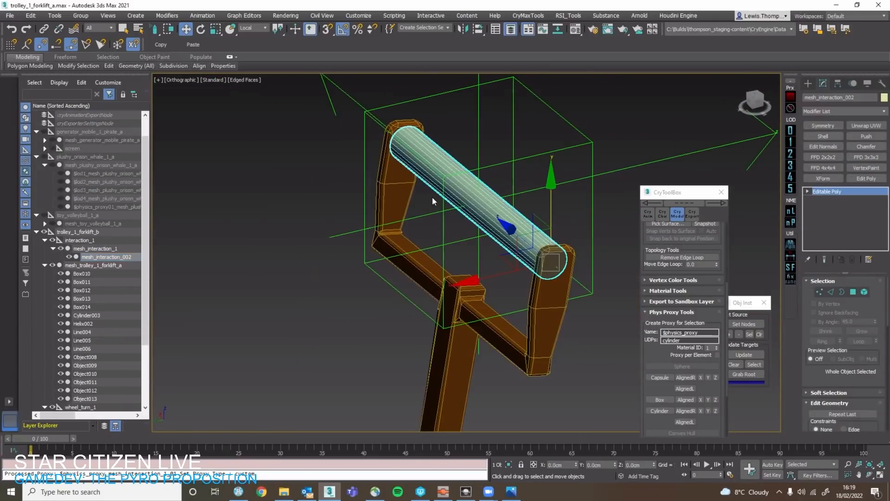
# Isolate mesh_interaction_002 to examine the cylinder on its own, and end the isolation.
pyautogui.scroll(-2, 421, 241)
pyautogui.moveTo(450, 224); pyautogui.dragTo(549, 244, button='middle')
pyautogui.hotkey('alt', 'q')
pyautogui.hotkey('alt', 'q')
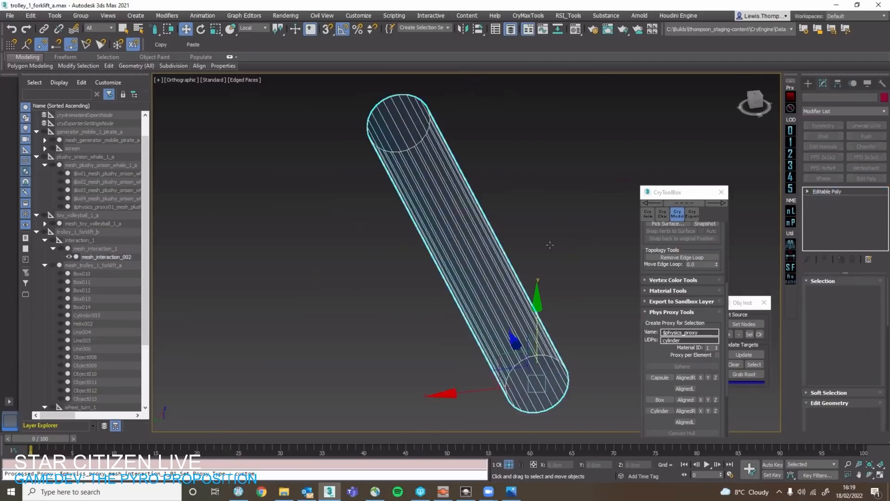
pyautogui.rightClick(546, 242)
pyautogui.moveTo(360, 236); pyautogui.dragTo(328, 234, button='middle')
pyautogui.keyDown('alt'); pyautogui.moveTo(400, 243); pyautogui.dragTo(439, 240, button='middle'); pyautogui.keyUp('alt')
# Rename mesh_interaction_002, nested under mesh_interaction_1, as $physics_proxy_01.
pyautogui.click(106, 241)
pyautogui.click(111, 249)
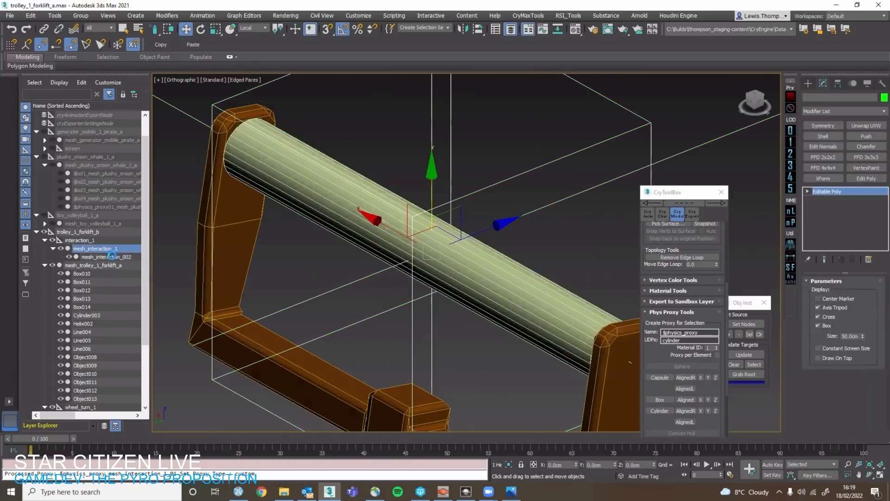
pyautogui.click(128, 258)
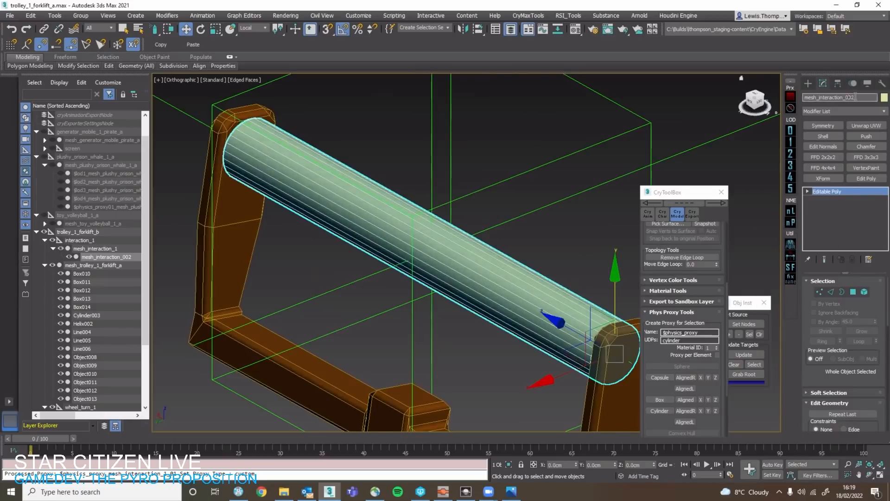
pyautogui.rightClick(855, 97)
pyautogui.click(840, 174)
pyautogui.click(111, 248)
pyautogui.click(114, 258)
pyautogui.click(118, 250)
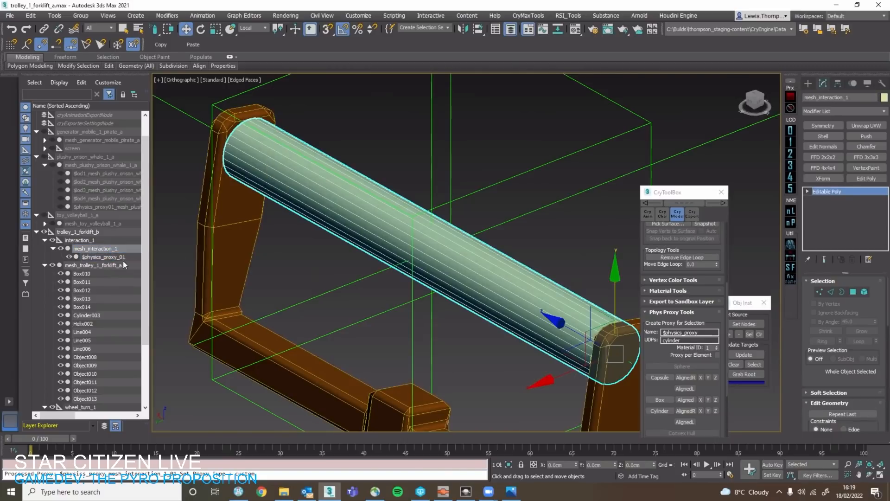
pyautogui.click(119, 257)
# Copy the interaction_1 point helper along the handlebar towards one end as interaction_002.
pyautogui.scroll(-5, 241, 255)
pyautogui.keyDown('alt'); pyautogui.moveTo(241, 254); pyautogui.dragTo(286, 261, button='middle'); pyautogui.keyUp('alt')
pyautogui.click(298, 216)
pyautogui.scroll(3, 251, 251)
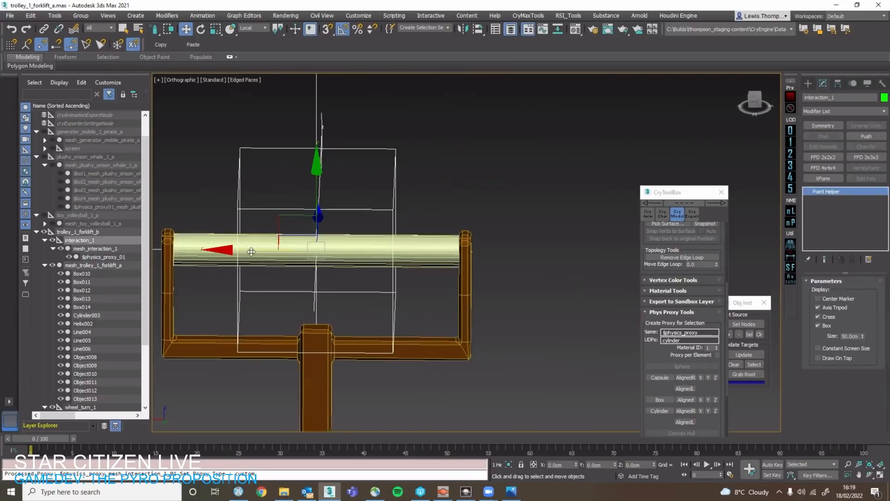
pyautogui.keyDown('shift'); pyautogui.moveTo(251, 251); pyautogui.dragTo(149, 238); pyautogui.keyUp('shift')
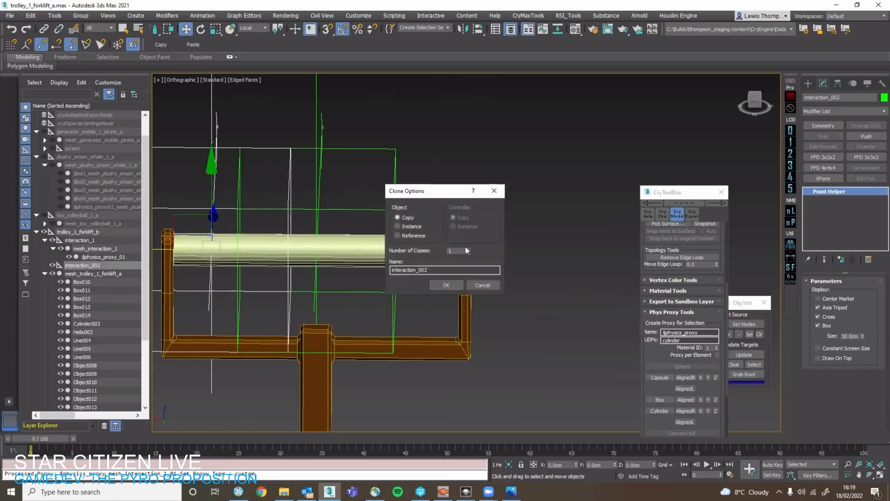
pyautogui.click(444, 285)
# Rotate the interaction_002 helper 90° about its vertical axis, using the Local coordinate system.
pyautogui.press('z')
pyautogui.rightClick(413, 259)
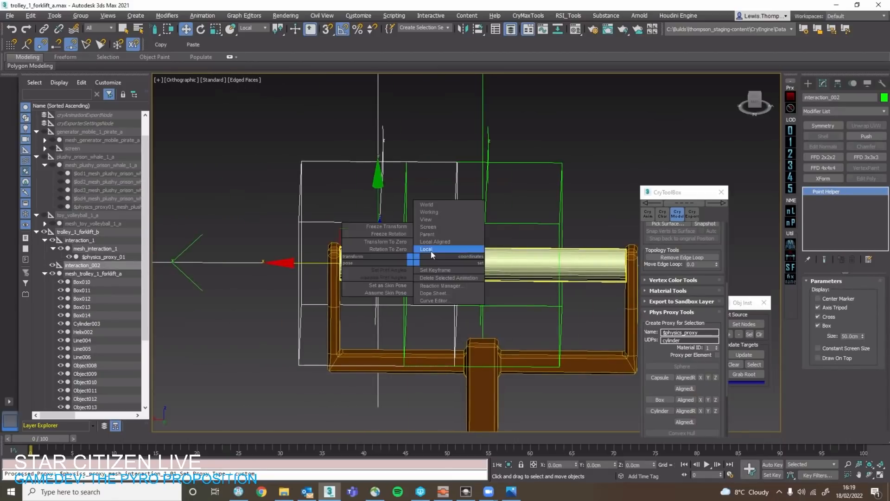
pyautogui.click(431, 255)
pyautogui.press('e')
pyautogui.moveTo(407, 292); pyautogui.dragTo(372, 293)
pyautogui.press('w')
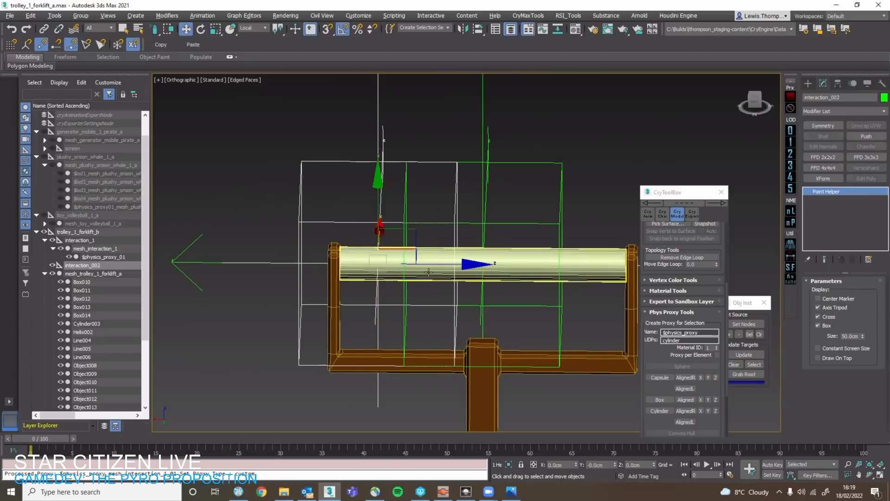
pyautogui.keyDown('alt'); pyautogui.moveTo(427, 272); pyautogui.dragTo(486, 272, button='middle'); pyautogui.keyUp('alt')
pyautogui.press('e')
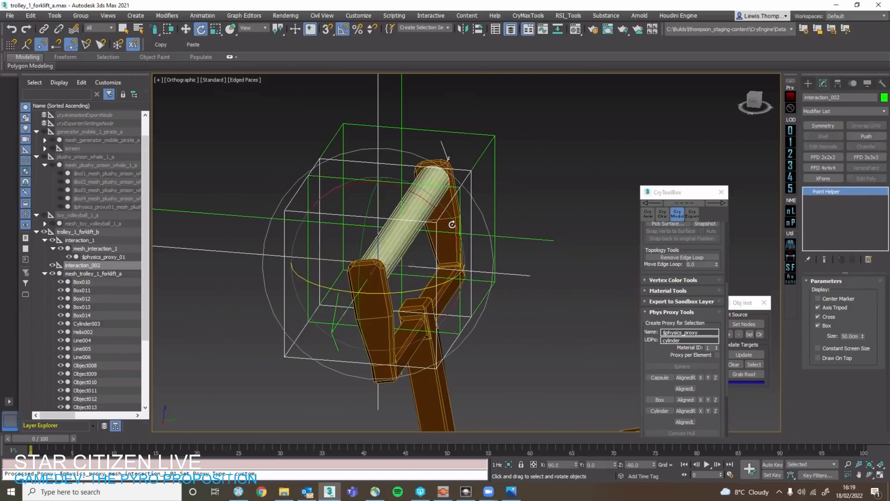
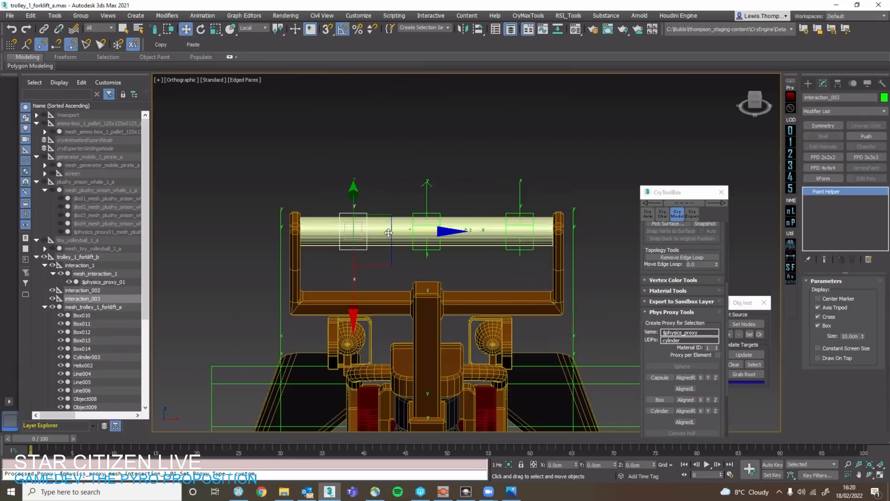
# Slide the interaction_003 and interaction_002 helpers outward along the handlebar, close to its opposite ends.
pyautogui.moveTo(395, 231); pyautogui.dragTo(357, 232)
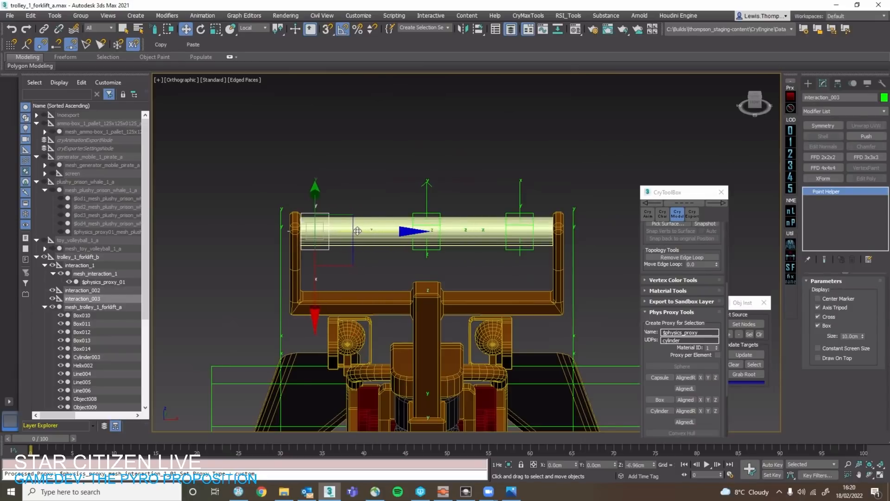
pyautogui.click(532, 215)
pyautogui.click(533, 225)
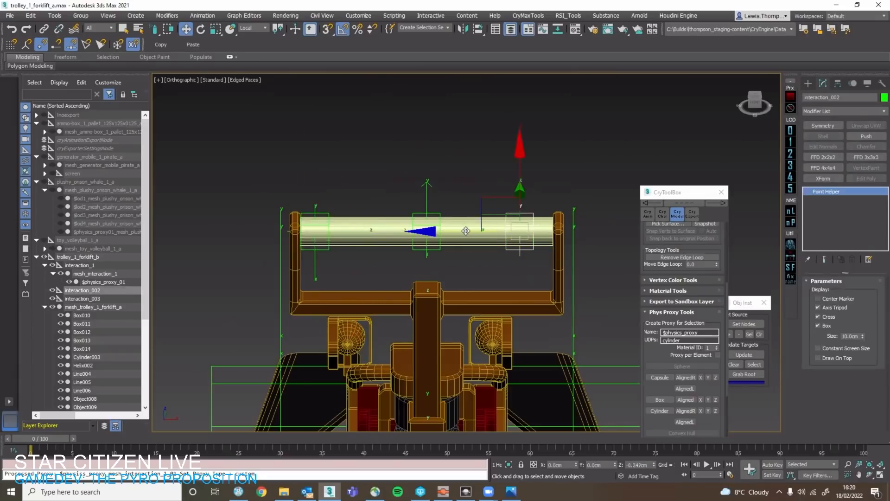
pyautogui.moveTo(464, 230); pyautogui.dragTo(482, 230)
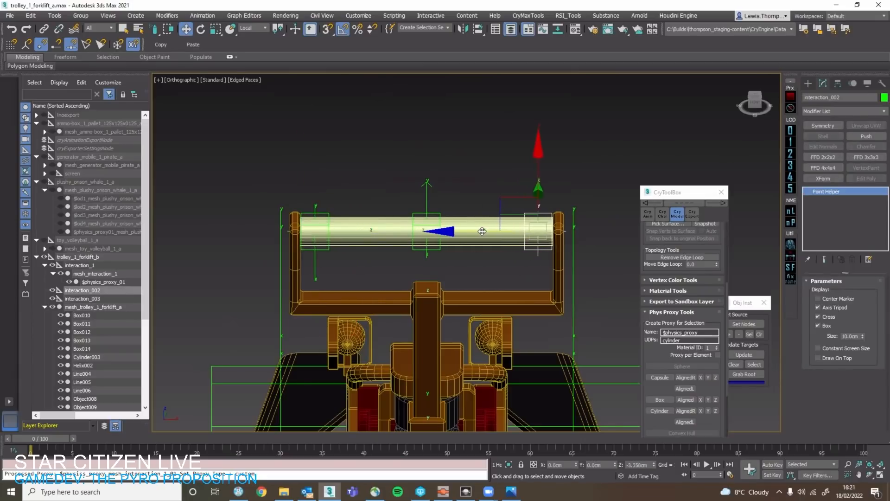
pyautogui.click(494, 176)
# Create a box above the handlebar, about 16.9 cm long and 9.75 cm high, with its width set to 35 cm.
pyautogui.click(808, 83)
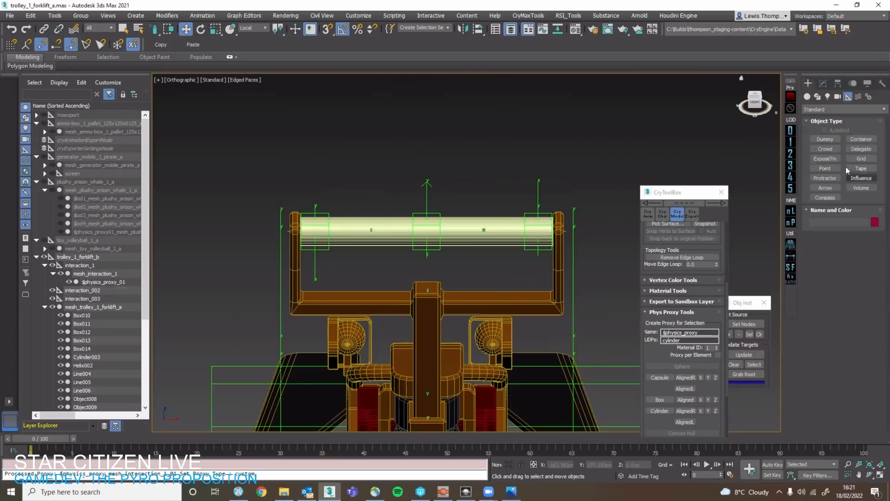
pyautogui.click(807, 97)
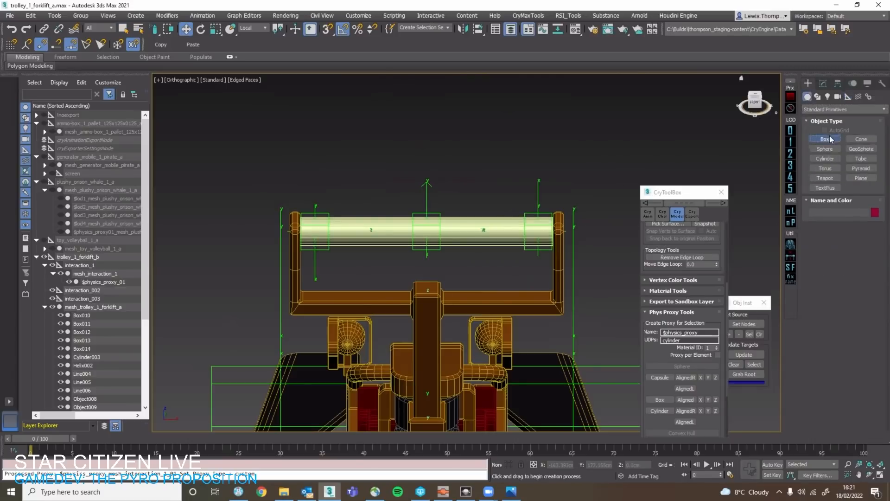
pyautogui.click(825, 139)
pyautogui.moveTo(347, 151); pyautogui.dragTo(478, 190)
pyautogui.click(562, 139)
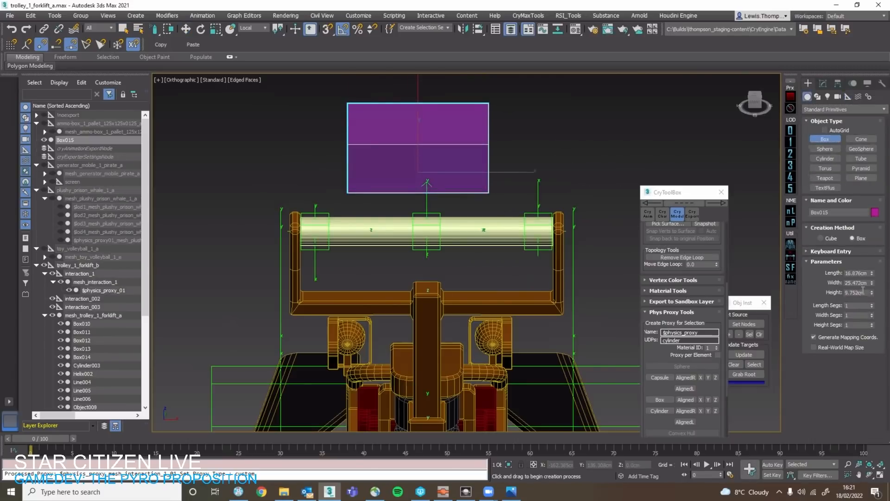
pyautogui.moveTo(871, 282); pyautogui.dragTo(857, 281)
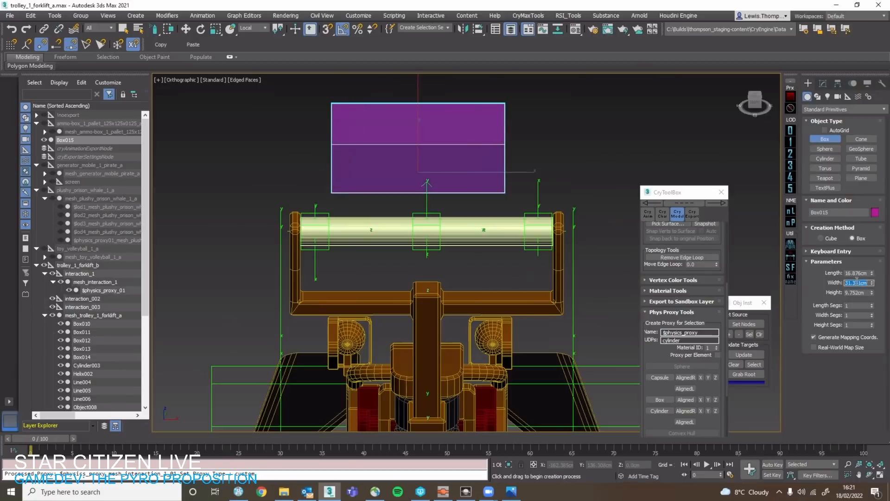
pyautogui.write('35')
pyautogui.press('Return')
# Move the box with snapping so that it is centred on the handlebar and overlaps it as a spacing guide.
pyautogui.moveTo(478, 162); pyautogui.dragTo(489, 198, button='middle')
pyautogui.press('w')
pyautogui.press('s')
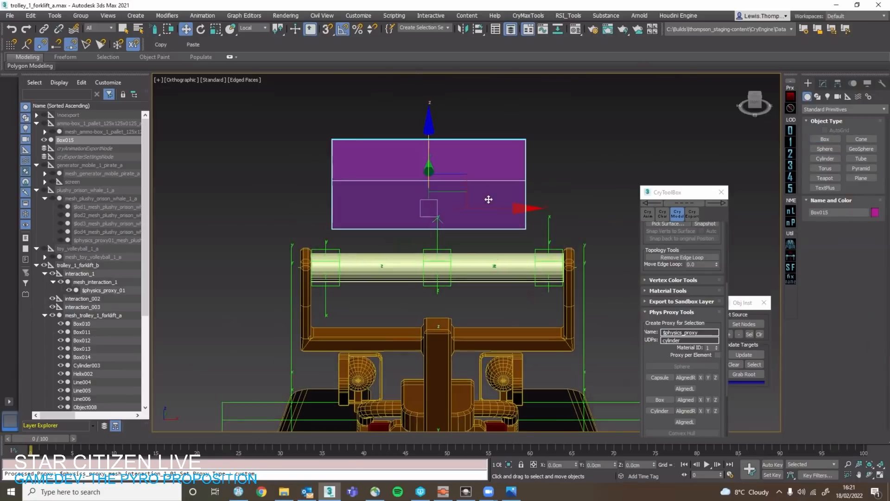
pyautogui.moveTo(493, 209); pyautogui.dragTo(439, 263)
pyautogui.press('s')
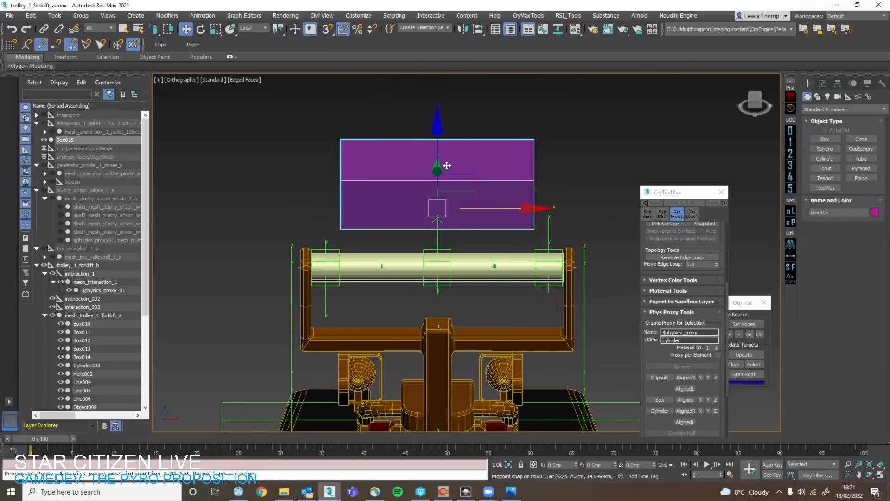
pyautogui.keyDown('alt'); pyautogui.moveTo(445, 165); pyautogui.dragTo(417, 185, button='middle'); pyautogui.keyUp('alt')
pyautogui.scroll(-5, 417, 185)
pyautogui.moveTo(400, 184); pyautogui.dragTo(600, 227)
pyautogui.moveTo(600, 227); pyautogui.dragTo(454, 238, button='middle')
pyautogui.moveTo(420, 237); pyautogui.dragTo(581, 82)
pyautogui.keyDown('alt'); pyautogui.moveTo(522, 160); pyautogui.dragTo(471, 162, button='middle'); pyautogui.keyUp('alt')
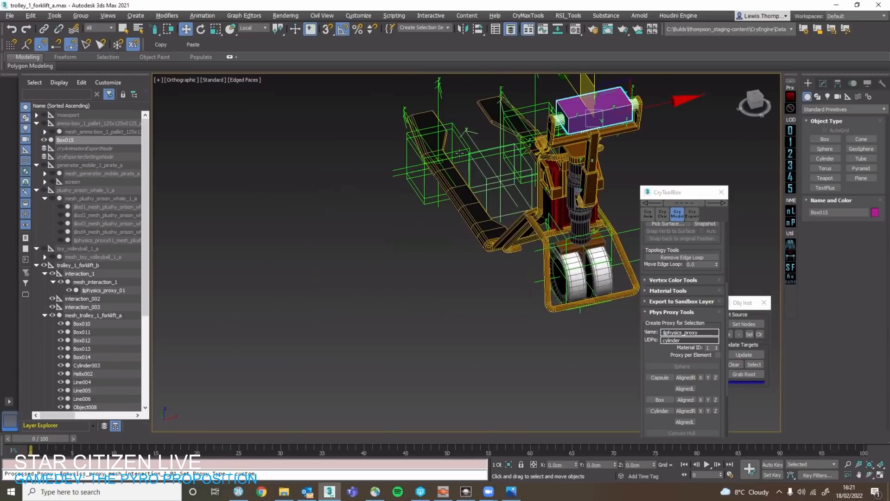
# Snap the interaction_003 helper along the handlebar to the nearest end face of the guide box.
pyautogui.scroll(6, 561, 104)
pyautogui.moveTo(560, 104); pyautogui.dragTo(475, 147, button='middle')
pyautogui.click(449, 195)
pyautogui.moveTo(465, 208); pyautogui.dragTo(433, 252, button='middle')
pyautogui.press('s')
pyautogui.moveTo(467, 214); pyautogui.dragTo(437, 221)
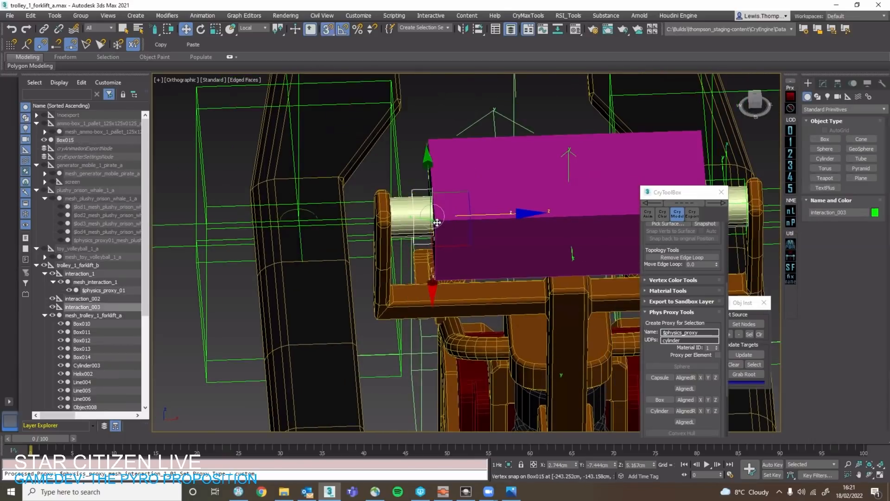
# Snap the interaction_002 helper along the handlebar to the opposite end face of the guide box.
pyautogui.moveTo(638, 216); pyautogui.dragTo(439, 213, button='middle')
pyautogui.keyDown('alt'); pyautogui.moveTo(538, 189); pyautogui.dragTo(520, 188, button='middle'); pyautogui.keyUp('alt')
pyautogui.click(523, 186)
pyautogui.click(526, 185)
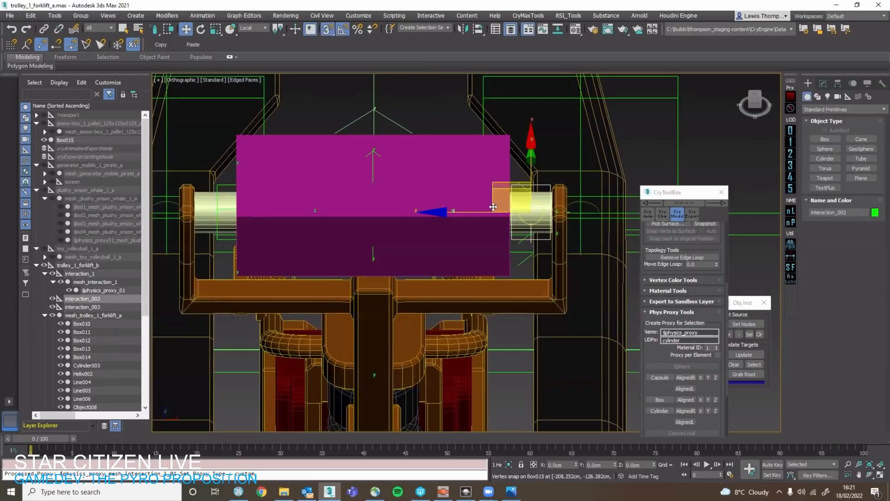
pyautogui.moveTo(490, 210); pyautogui.dragTo(515, 131)
pyautogui.scroll(-4, 519, 141)
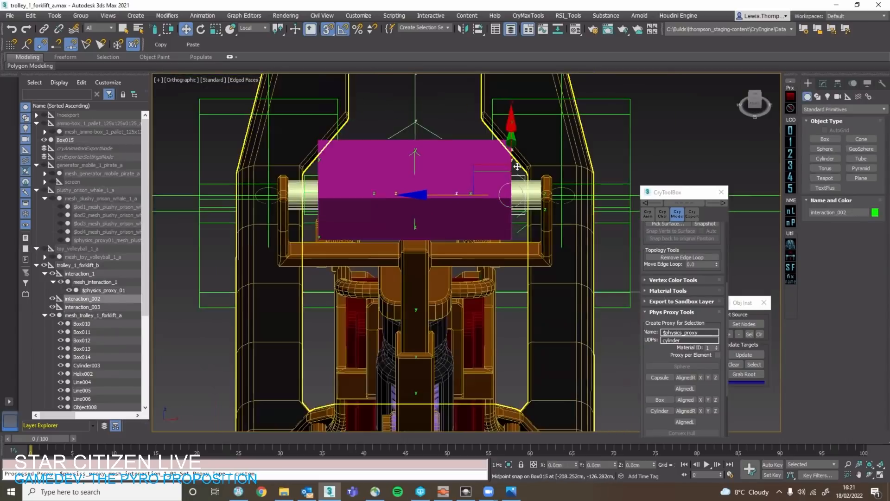
# Delete the guide box from the handlebar.
pyautogui.keyDown('alt'); pyautogui.moveTo(436, 149); pyautogui.dragTo(467, 167, button='middle'); pyautogui.keyUp('alt')
pyautogui.click(446, 154)
pyautogui.press('Delete')
pyautogui.click(437, 177)
pyautogui.click(389, 211)
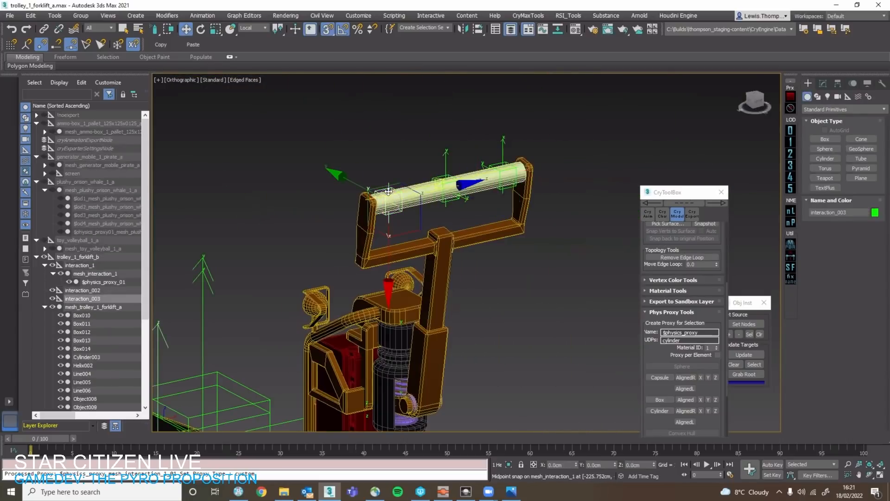
pyautogui.keyDown('alt'); pyautogui.moveTo(388, 211); pyautogui.dragTo(352, 244, button='middle'); pyautogui.keyUp('alt')
# Rename the interaction_002 point helper as $grip_right_1.
pyautogui.click(83, 290)
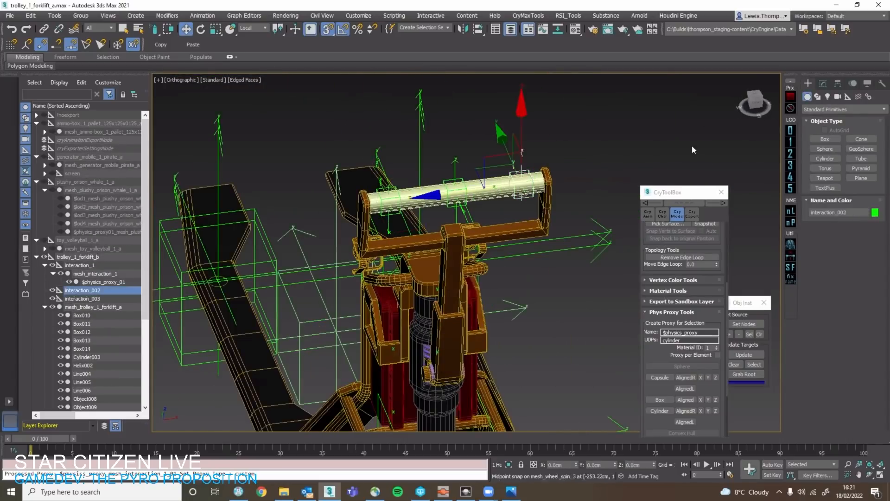
pyautogui.click(823, 83)
pyautogui.write('$grip_right_1')
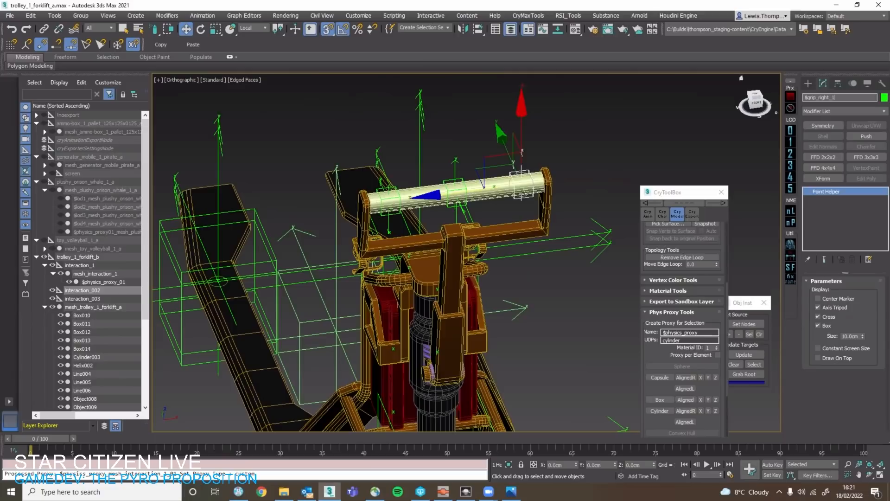
pyautogui.press('Return')
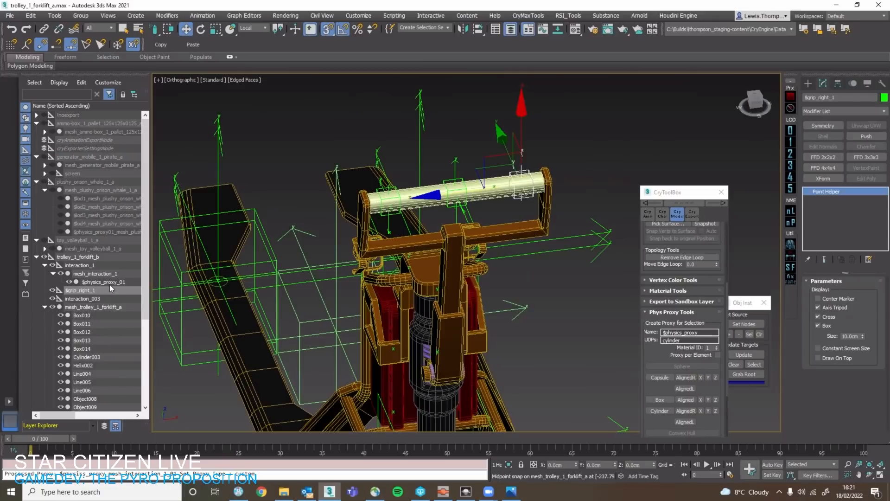
# Rename the interaction_003 point helper as $grip_left_1.
pyautogui.click(108, 298)
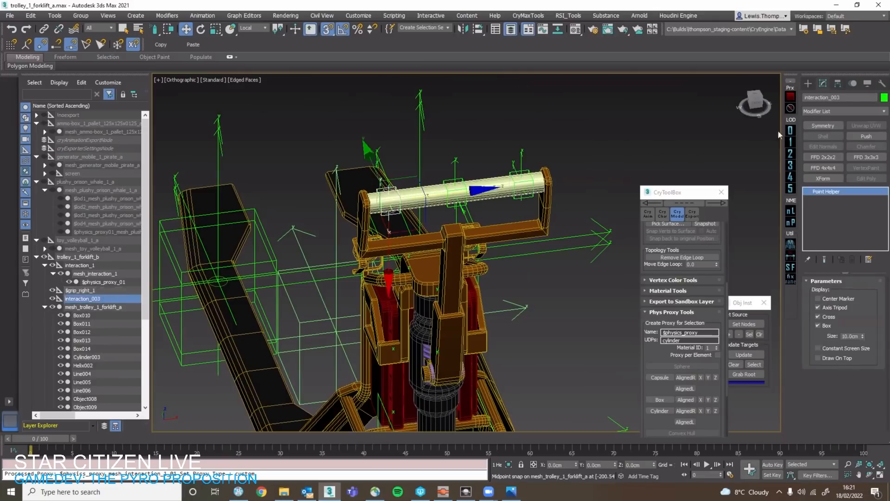
pyautogui.click(842, 98)
pyautogui.write('$grip')
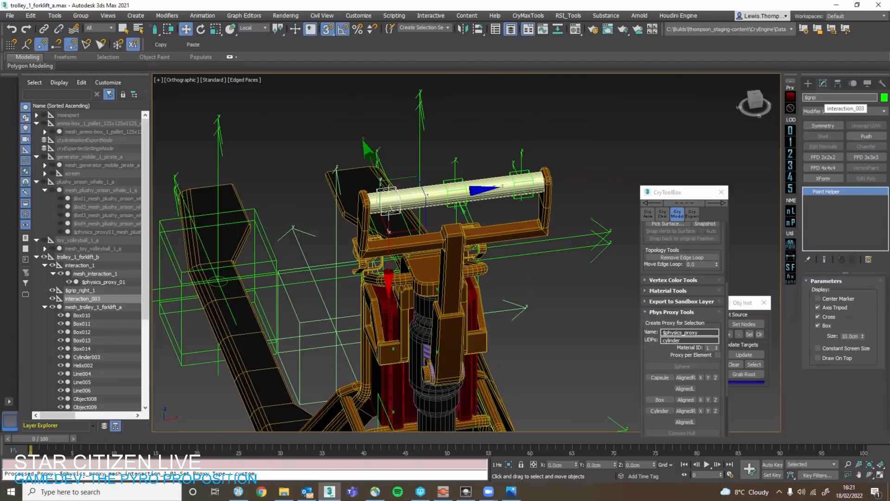
pyautogui.write('_left_1')
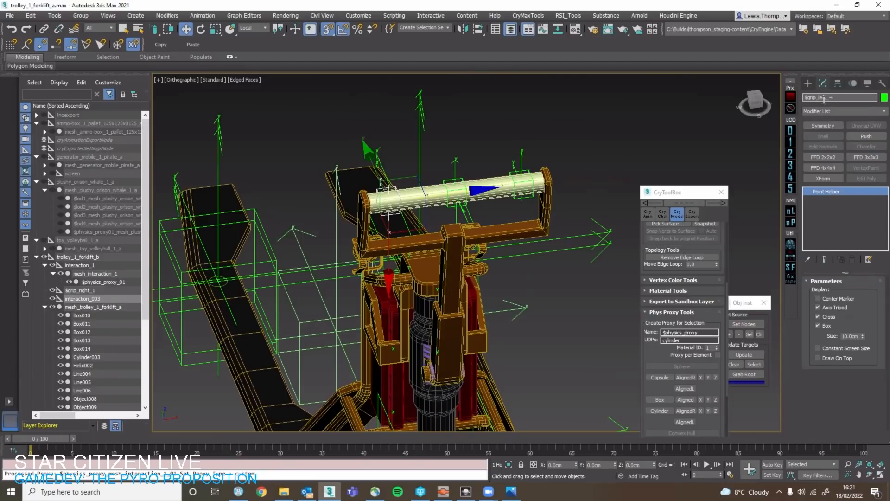
pyautogui.press('Return')
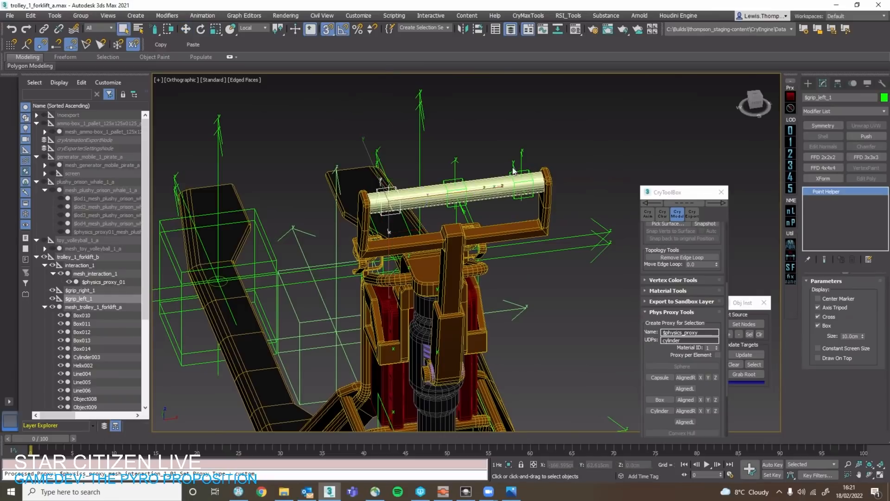
# Isolate the handlebar mesh mesh_interaction_1 and open the Material Editor.
pyautogui.scroll(4, 506, 175)
pyautogui.click(501, 154)
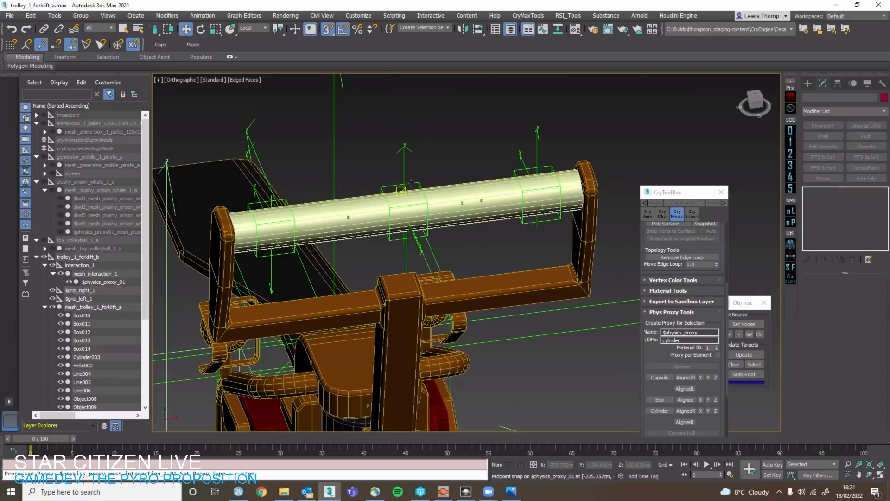
pyautogui.click(411, 183)
pyautogui.click(303, 204)
pyautogui.scroll(-1, 303, 204)
pyautogui.keyDown('alt'); pyautogui.moveTo(302, 205); pyautogui.dragTo(291, 268, button='middle'); pyautogui.keyUp('alt')
pyautogui.press('q')
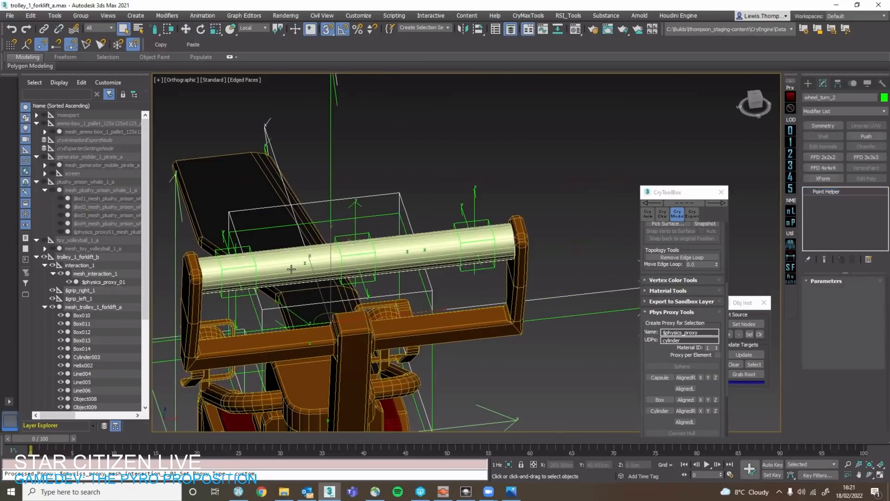
pyautogui.click(292, 269)
pyautogui.hotkey('alt', 'q')
pyautogui.click(576, 29)
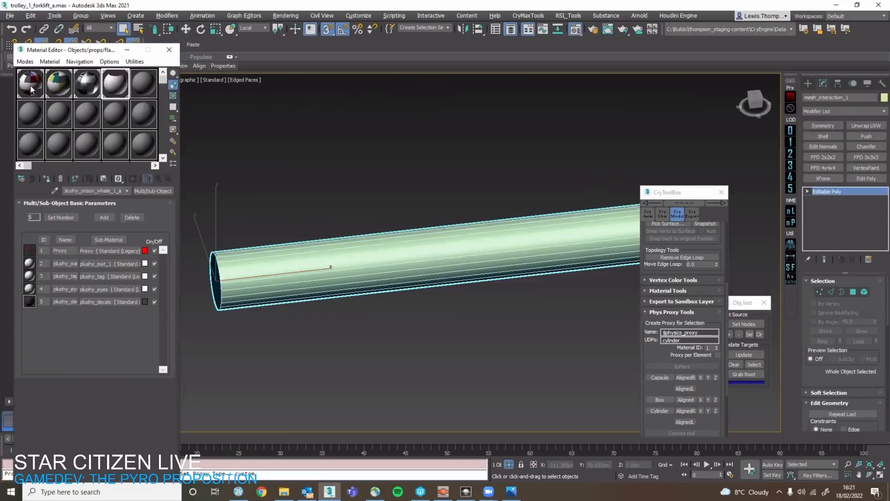
pyautogui.moveTo(338, 290); pyautogui.dragTo(335, 267)
pyautogui.click(397, 272)
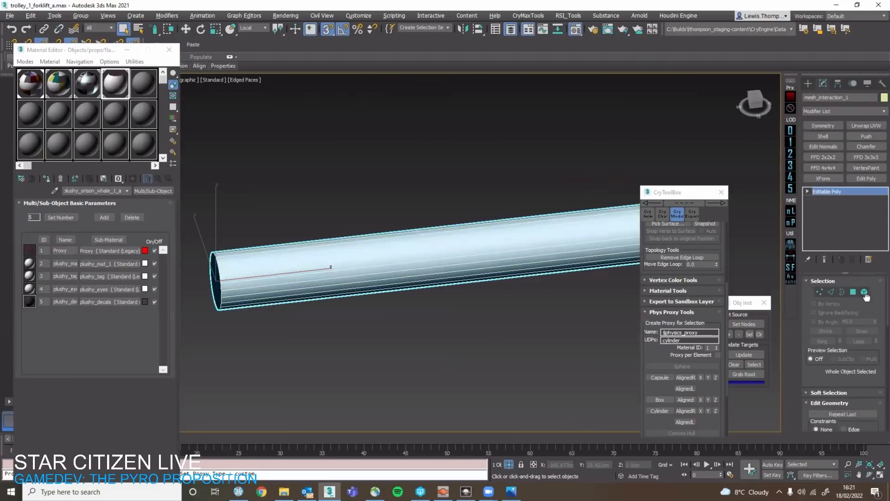
# Select the entire mesh_interaction_1 element and set its polygon material ID to 11 (Bare Metal) after trying ID 10.
pyautogui.click(864, 293)
pyautogui.hotkey('ctrl', 'a')
pyautogui.scroll(-8, 875, 354)
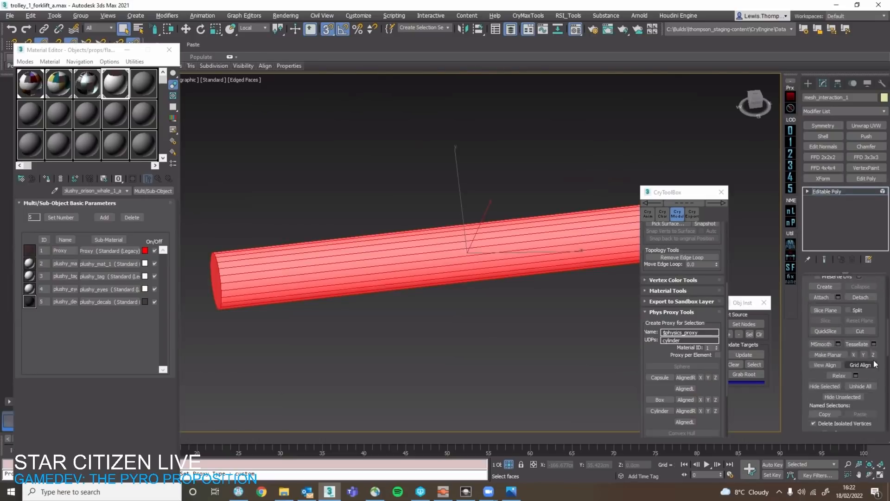
pyautogui.scroll(-2, 874, 356)
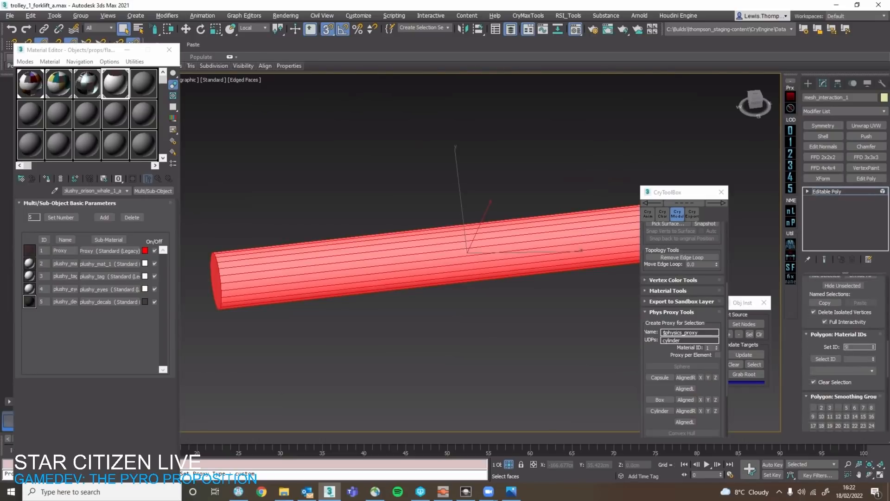
pyautogui.write('10')
pyautogui.press('Return')
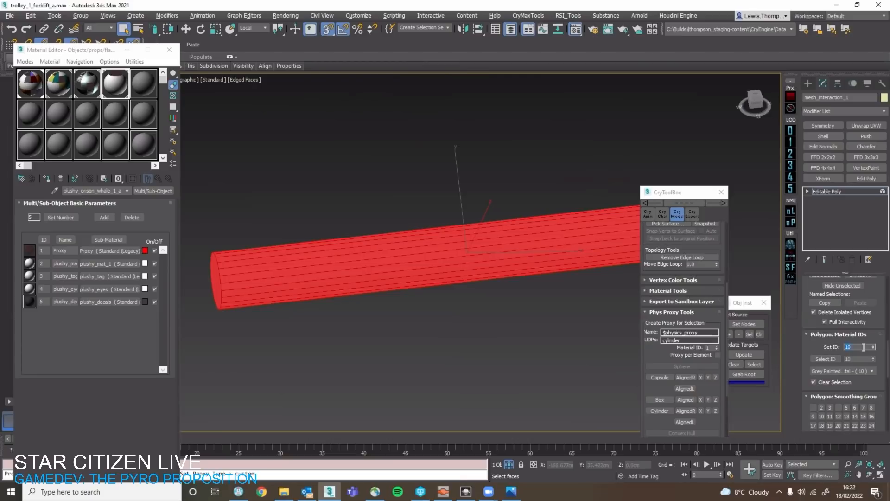
pyautogui.write('11')
pyautogui.press('Return')
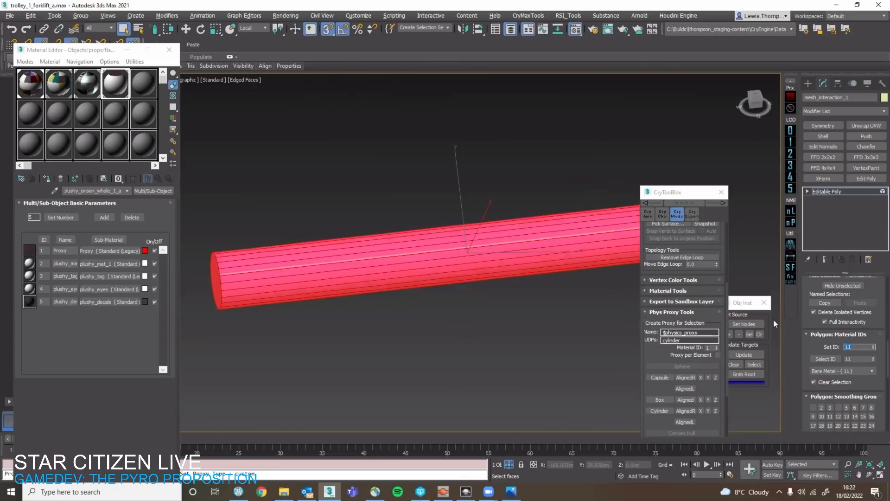
pyautogui.scroll(5, 844, 302)
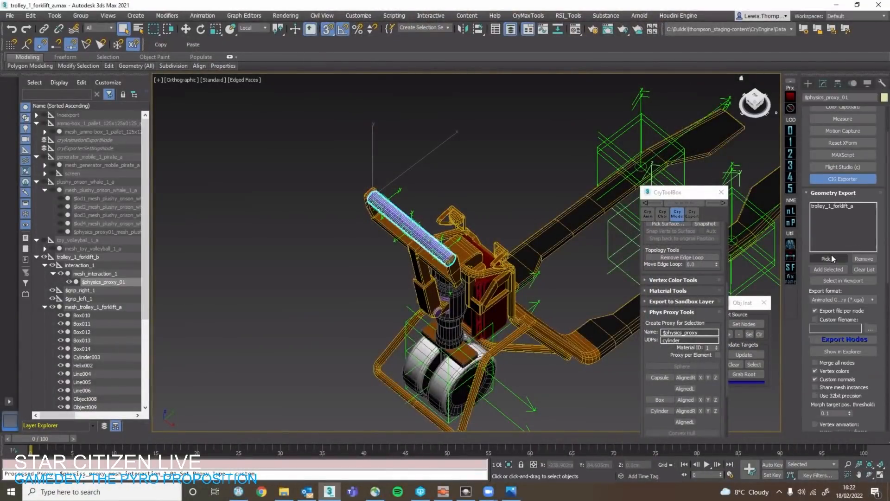
# Add trolley_1_forklift_b to the CIG Exporter's geometry export list and clear the current selection.
pyautogui.click(828, 258)
pyautogui.click(90, 261)
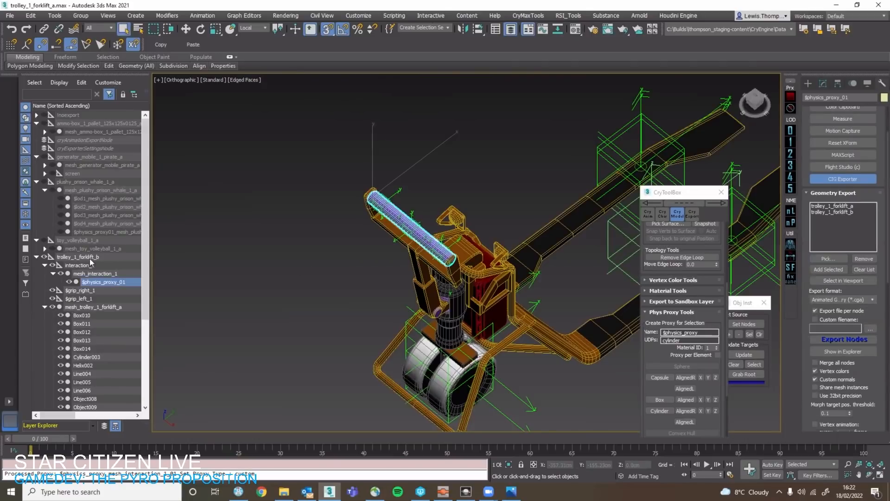
pyautogui.click(284, 262)
pyautogui.rightClick(291, 263)
pyautogui.click(300, 261)
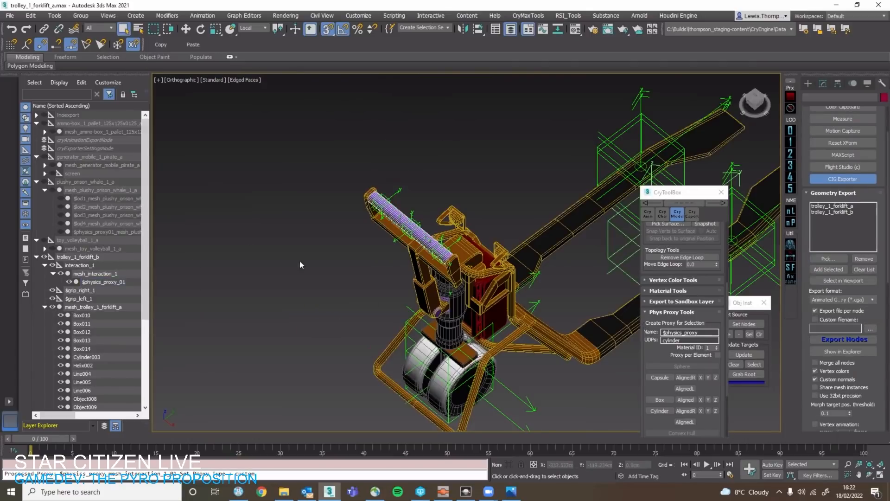
# Examine the trolley's forks, handle and handlebar proxy from several angles, selecting individual parts.
pyautogui.moveTo(320, 255); pyautogui.dragTo(180, 240, button='middle')
pyautogui.click(297, 268)
pyautogui.press('q')
pyautogui.scroll(-2, 385, 280)
pyautogui.click(427, 320)
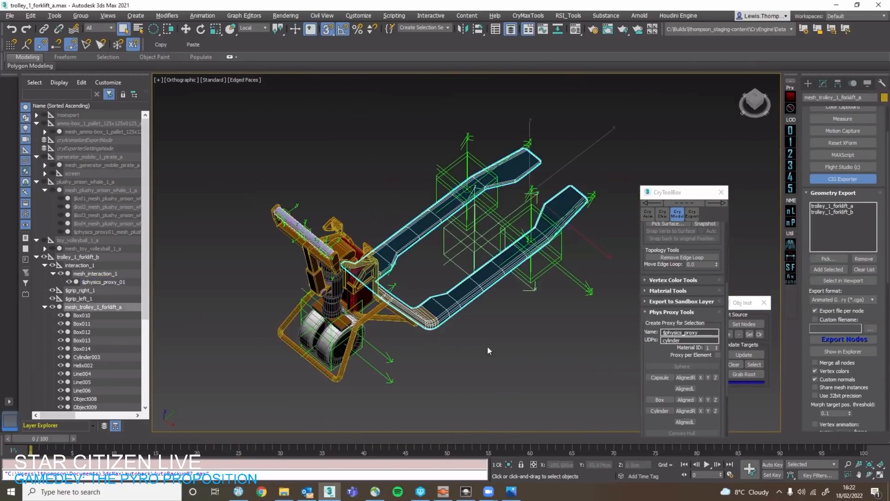
pyautogui.keyDown('alt'); pyautogui.moveTo(437, 284); pyautogui.dragTo(462, 265, button='middle'); pyautogui.keyUp('alt')
pyautogui.click(278, 227)
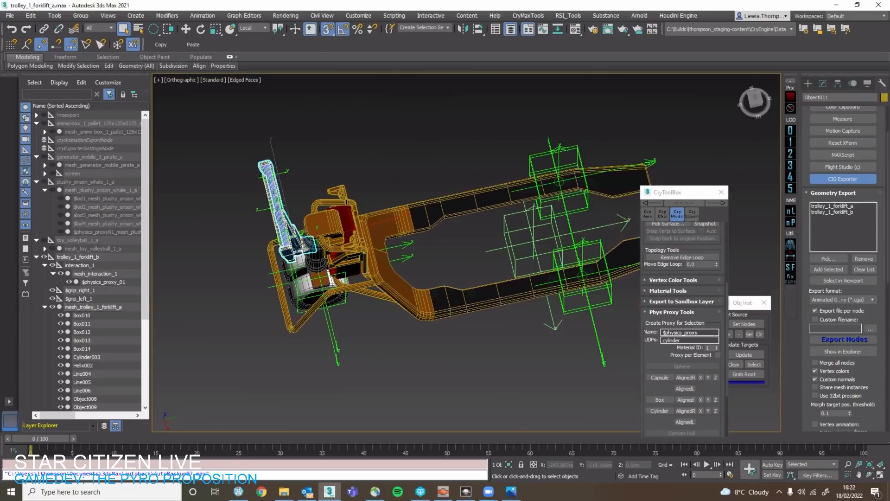
pyautogui.scroll(4, 276, 227)
pyautogui.keyDown('alt'); pyautogui.moveTo(273, 230); pyautogui.dragTo(305, 246, button='middle'); pyautogui.keyUp('alt')
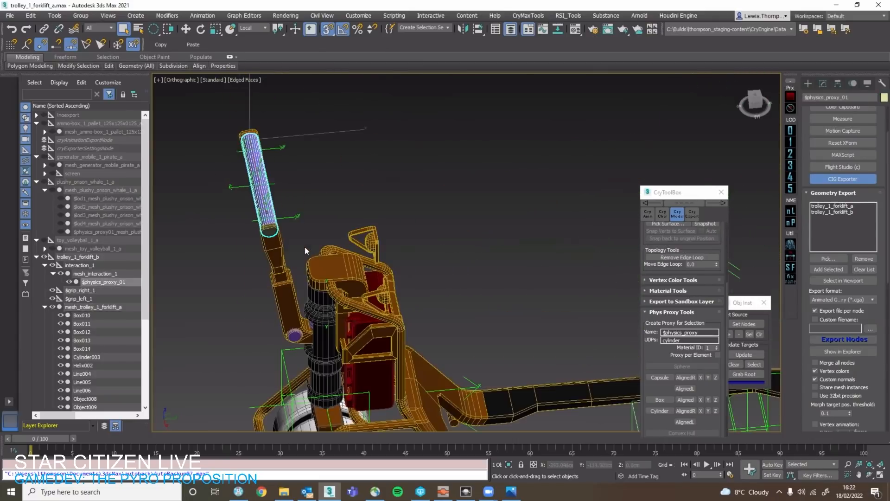
# Parent the $grip_right_1 and $grip_left_1 helpers under interaction_1.
pyautogui.moveTo(435, 271); pyautogui.dragTo(433, 213, button='middle')
pyautogui.click(347, 216)
pyautogui.click(427, 266)
pyautogui.keyDown('alt'); pyautogui.moveTo(404, 244); pyautogui.dragTo(449, 285, button='middle'); pyautogui.keyUp('alt')
pyautogui.click(428, 265)
pyautogui.click(450, 284)
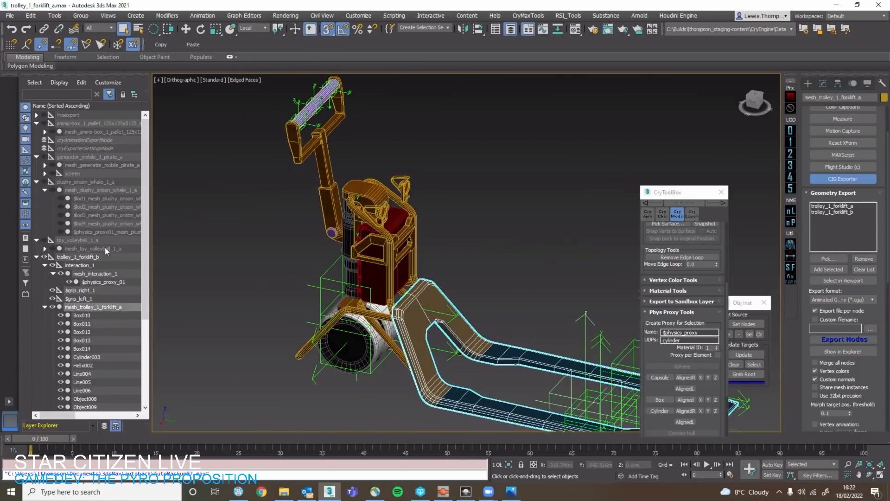
pyautogui.click(88, 290)
pyautogui.keyDown('ctrl'); pyautogui.click(88, 299); pyautogui.keyUp('ctrl')
pyautogui.moveTo(90, 298); pyautogui.dragTo(101, 264)
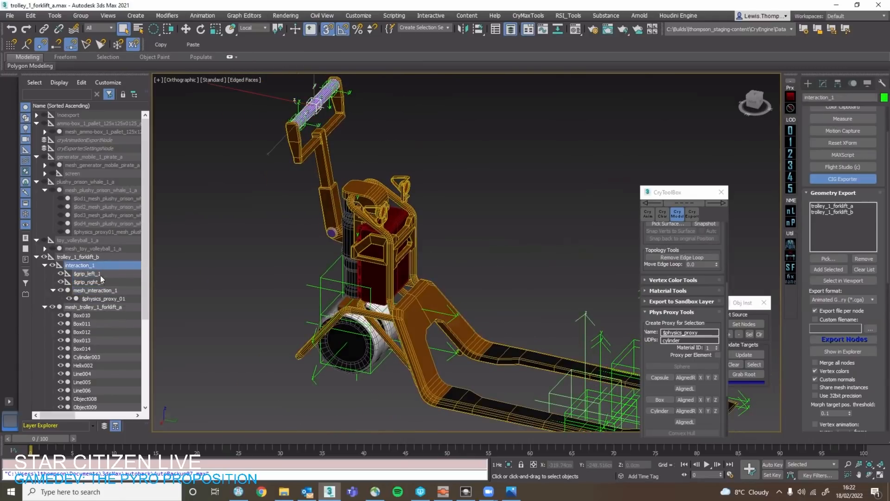
# Review the trolley_1_forklift_b hierarchy by selecting its grips, interaction mesh and the whole trolley, leaving nothing selected.
pyautogui.click(95, 281)
pyautogui.click(99, 290)
pyautogui.doubleClick(118, 264)
pyautogui.click(113, 292)
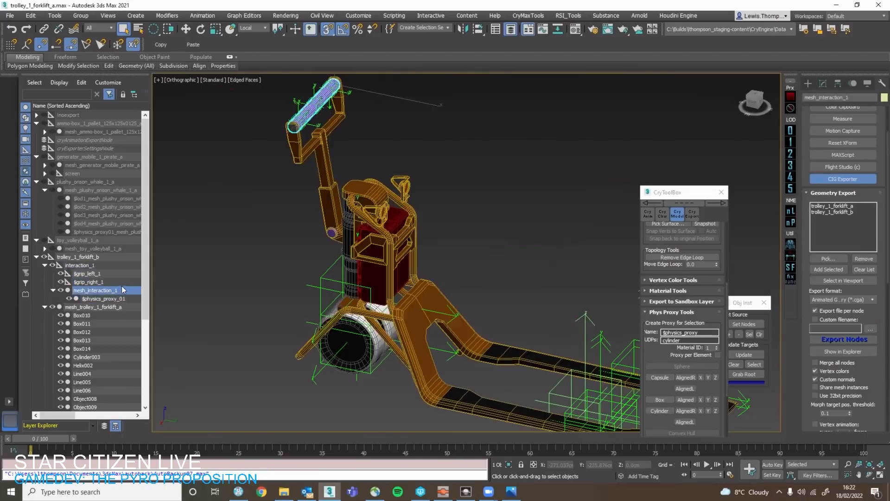
pyautogui.click(118, 281)
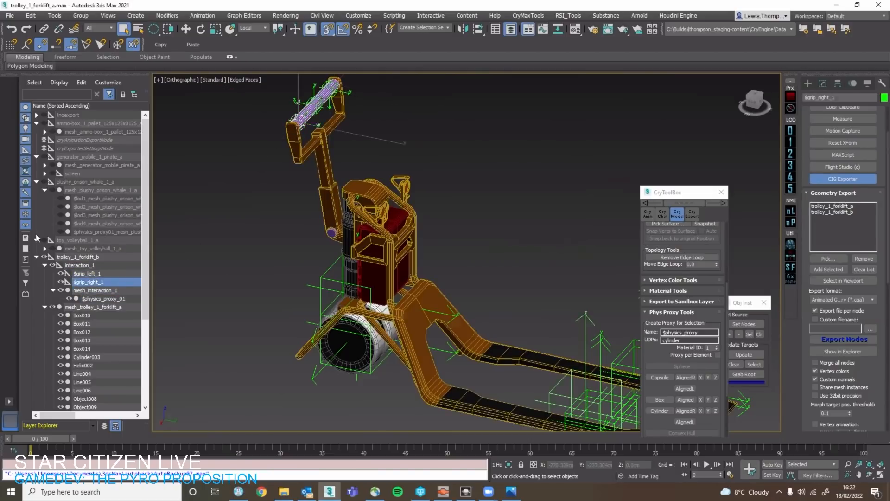
pyautogui.doubleClick(92, 257)
pyautogui.scroll(-3, 301, 243)
pyautogui.moveTo(301, 244); pyautogui.dragTo(187, 225, button='middle')
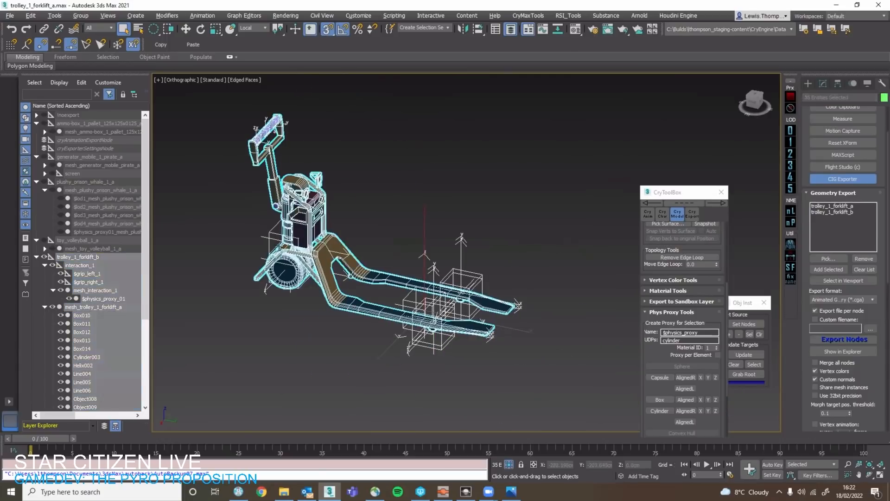
pyautogui.keyDown('alt'); pyautogui.moveTo(423, 256); pyautogui.dragTo(394, 204, button='middle'); pyautogui.keyUp('alt')
pyautogui.hotkey('alt', 'q')
pyautogui.moveTo(367, 176); pyautogui.dragTo(402, 195, button='middle')
pyautogui.click(402, 197)
pyautogui.doubleClick(107, 255)
pyautogui.click(107, 256)
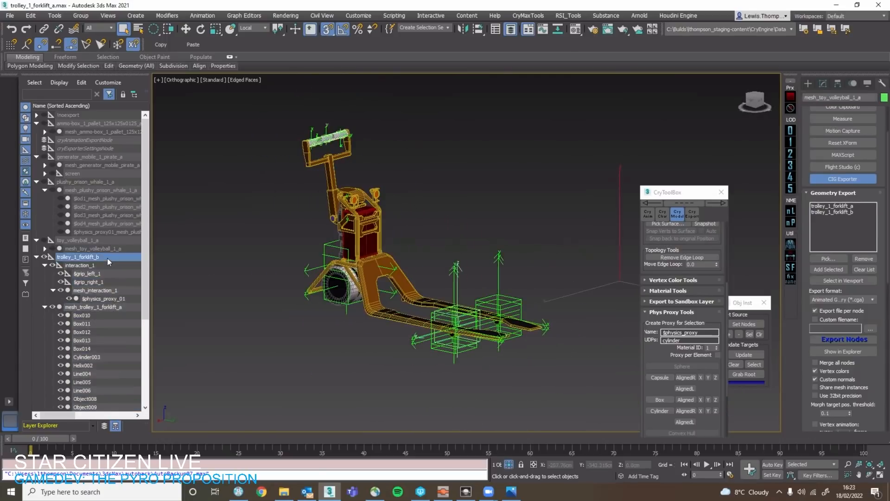
pyautogui.click(107, 265)
pyautogui.click(107, 277)
pyautogui.keyDown('ctrl'); pyautogui.click(107, 280); pyautogui.keyUp('ctrl')
pyautogui.click(245, 253)
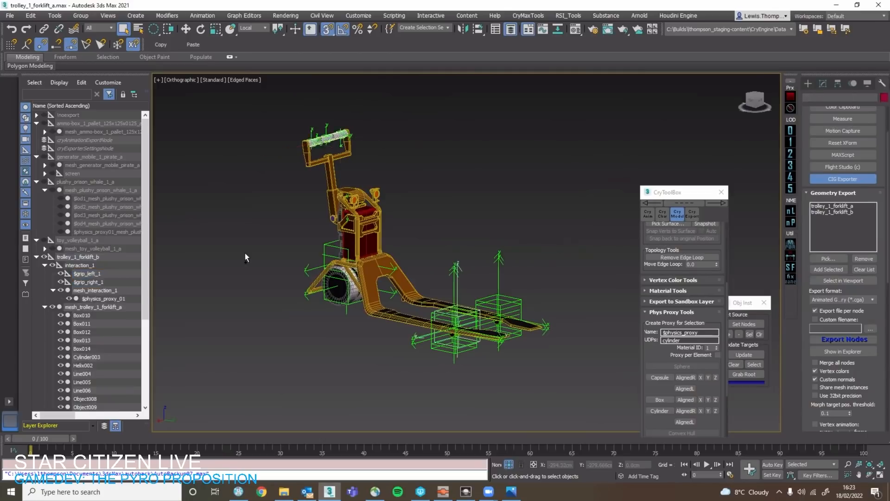
pyautogui.hotkey('ctrl', 'z')
pyautogui.press('w')
pyautogui.click(520, 188)
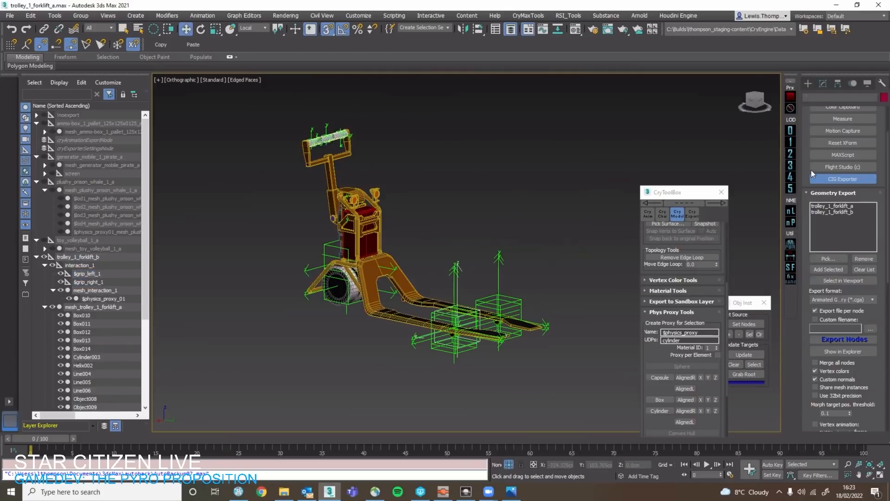
# Examine the wheel point helpers at the fork tips and at the rear of the trolley, selecting them together.
pyautogui.click(520, 298)
pyautogui.moveTo(564, 288)
pyautogui.mouseDown()
pyautogui.moveTo(511, 307)
pyautogui.moveTo(552, 287)
pyautogui.mouseUp()
pyautogui.press('q')
pyautogui.scroll(4, 554, 293)
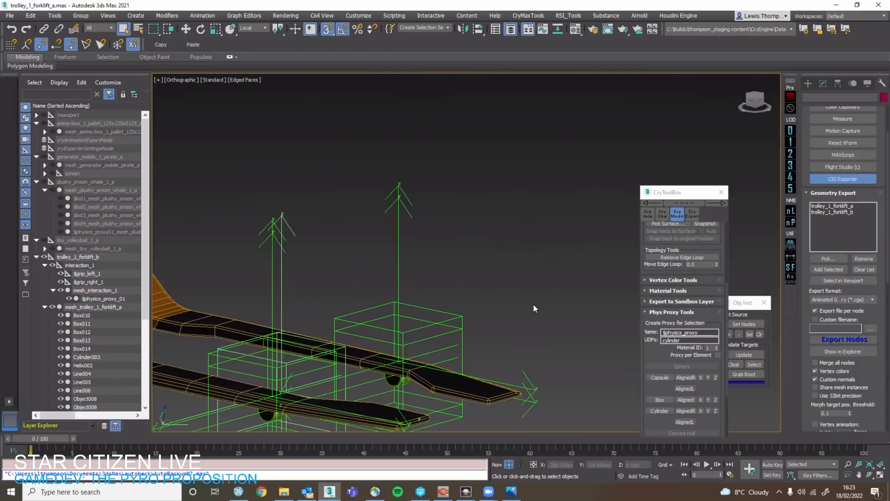
pyautogui.moveTo(458, 338); pyautogui.dragTo(459, 339)
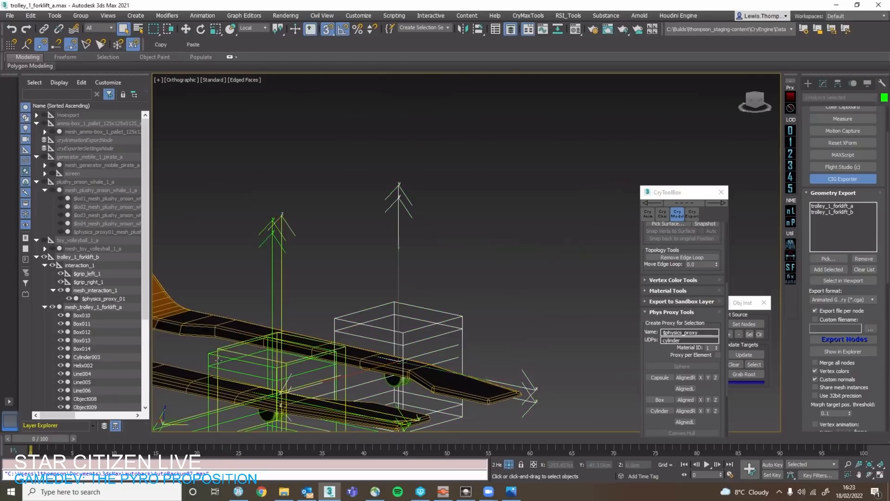
pyautogui.keyDown('ctrl'); pyautogui.moveTo(221, 360); pyautogui.dragTo(224, 367); pyautogui.keyUp('ctrl')
pyautogui.moveTo(300, 351); pyautogui.dragTo(514, 316, button='middle')
pyautogui.scroll(-4, 397, 278)
pyautogui.keyDown('alt'); pyautogui.moveTo(397, 278); pyautogui.dragTo(371, 308, button='middle'); pyautogui.keyUp('alt')
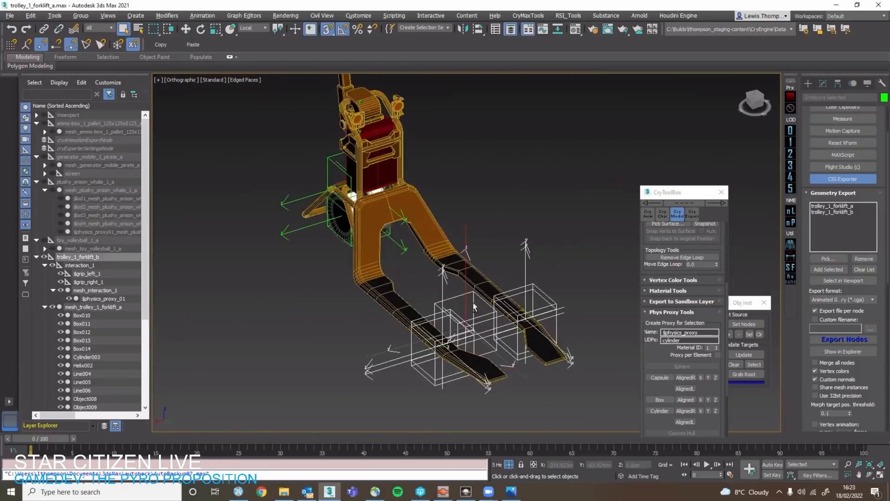
pyautogui.scroll(2, 477, 309)
pyautogui.keyDown('alt'); pyautogui.click(487, 342); pyautogui.keyUp('alt')
pyautogui.scroll(2, 436, 185)
pyautogui.scroll(-5, 430, 306)
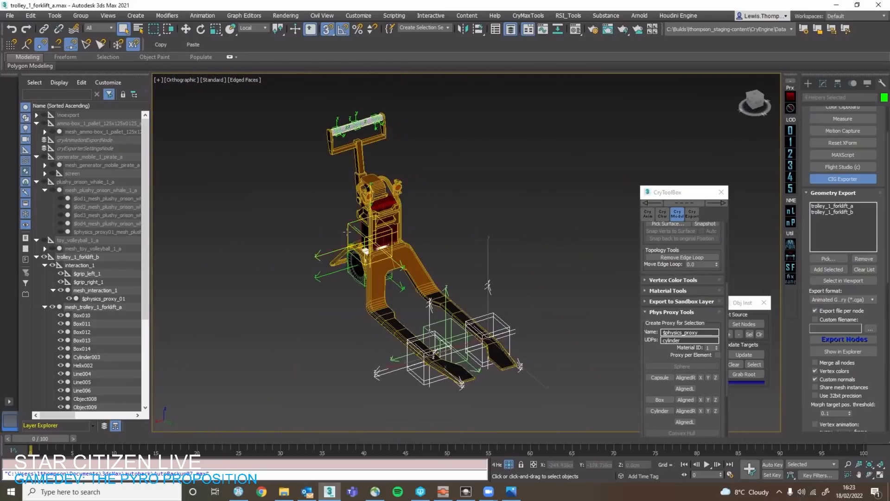
pyautogui.scroll(4, 352, 232)
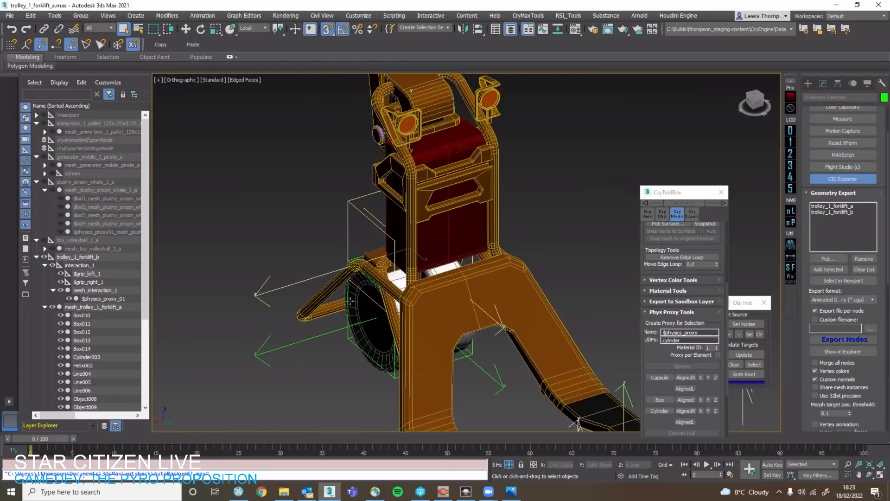
# Inspect the display parameters of the rear wheel_spin_1 point helper, ending with nothing selected.
pyautogui.click(809, 84)
pyautogui.click(879, 85)
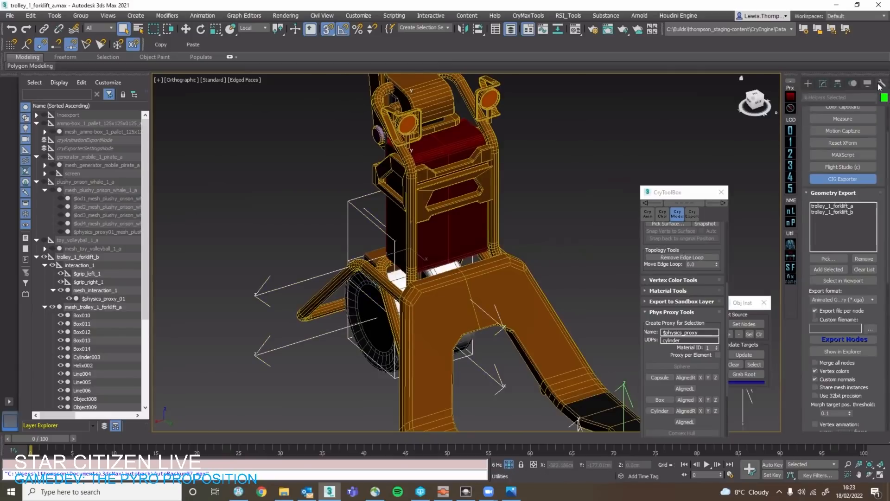
pyautogui.click(856, 85)
pyautogui.click(867, 84)
pyautogui.click(837, 85)
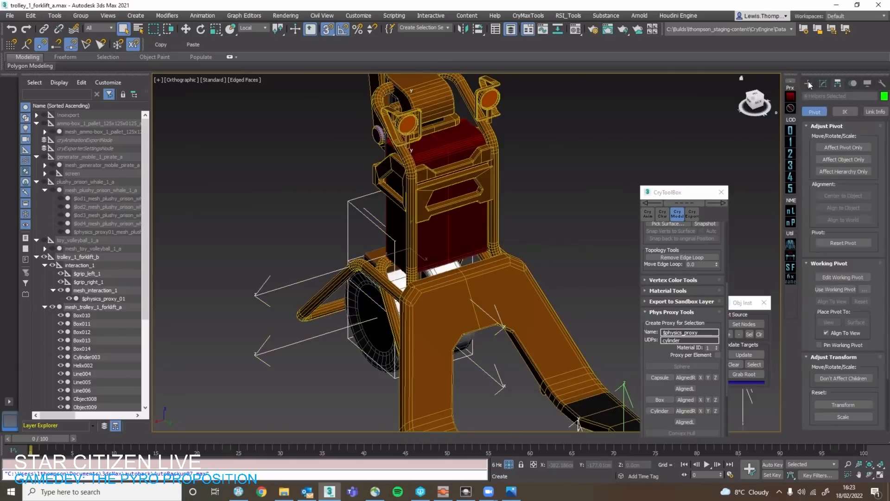
pyautogui.click(823, 84)
pyautogui.click(347, 327)
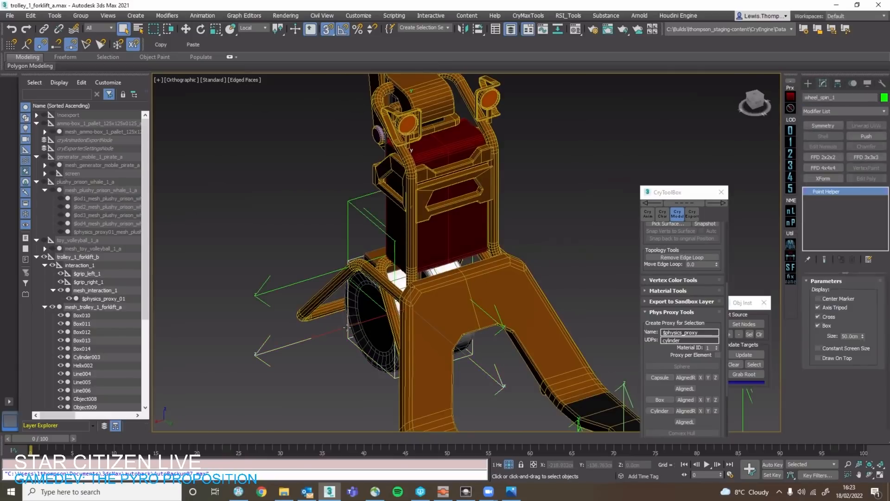
pyautogui.scroll(-6, 342, 340)
pyautogui.keyDown('alt'); pyautogui.moveTo(483, 237); pyautogui.dragTo(514, 248, button='middle'); pyautogui.keyUp('alt')
pyautogui.click(533, 232)
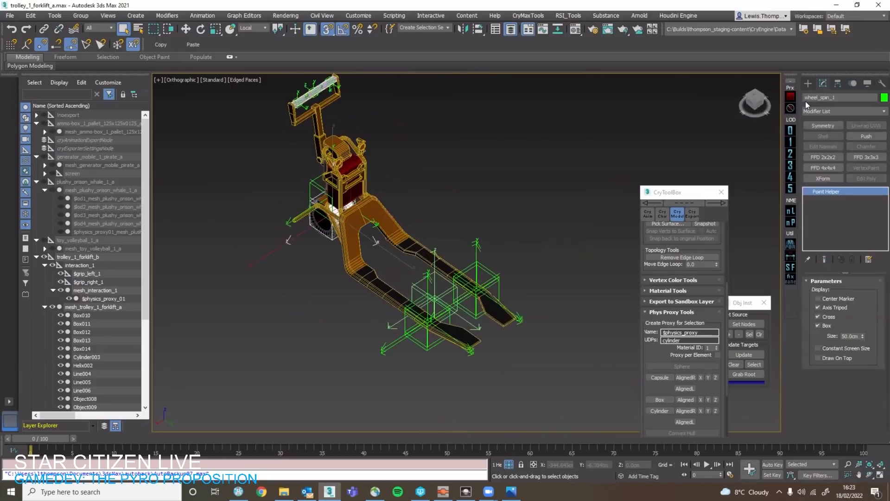
# Remove trolley_1_forklift_a from the geometry export list and export trolley_1_forklift_b, adding its .cga file to Perforce.
pyautogui.click(884, 84)
pyautogui.click(832, 205)
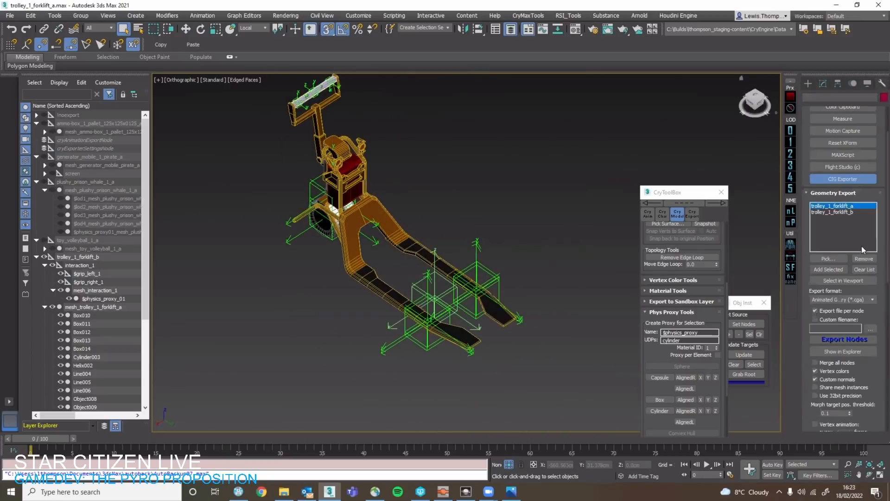
pyautogui.click(864, 258)
pyautogui.scroll(-1, 801, 299)
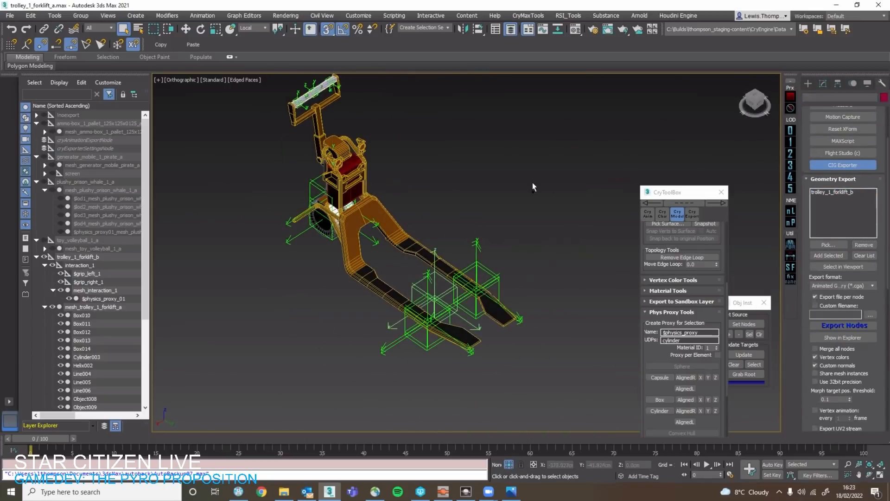
pyautogui.moveTo(532, 183); pyautogui.dragTo(533, 216, button='middle')
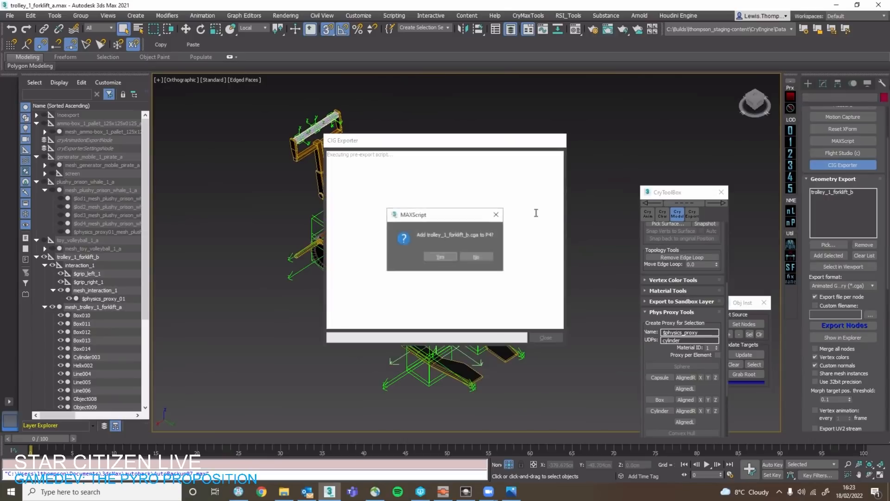
pyautogui.click(448, 258)
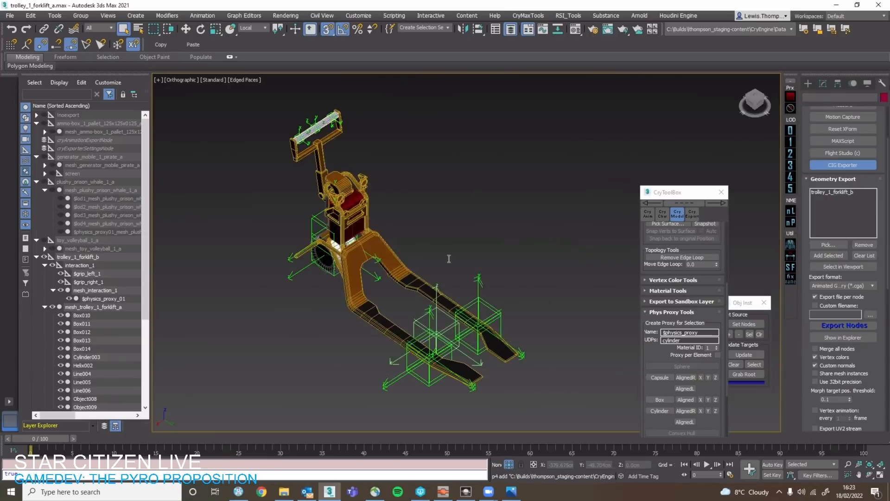
# Switch to DataForge and list the variants of ActorMovable_Trolley_HorizontalSingleGrip_TEMPLATE.
pyautogui.click(443, 492)
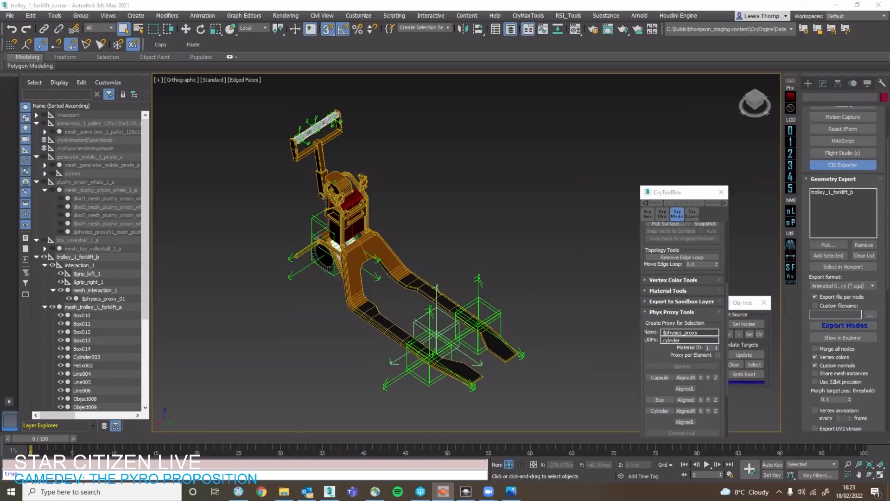
pyautogui.moveTo(889, 14); pyautogui.dragTo(519, 1)
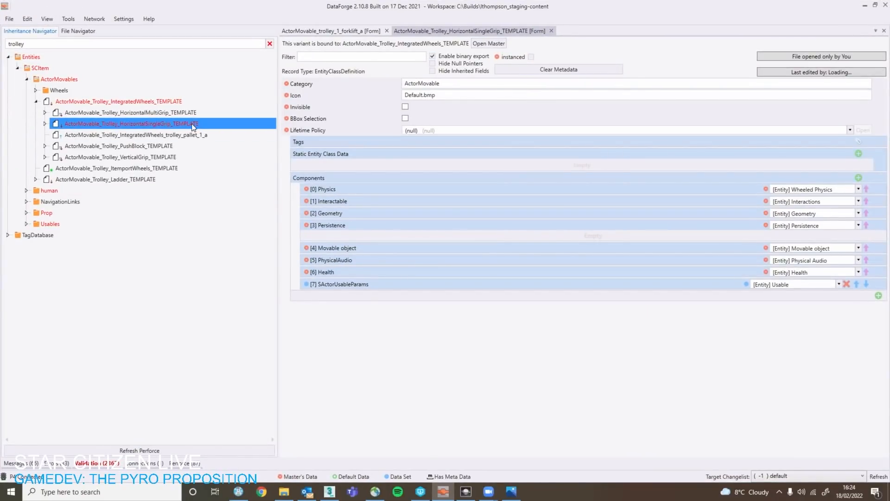
pyautogui.click(45, 123)
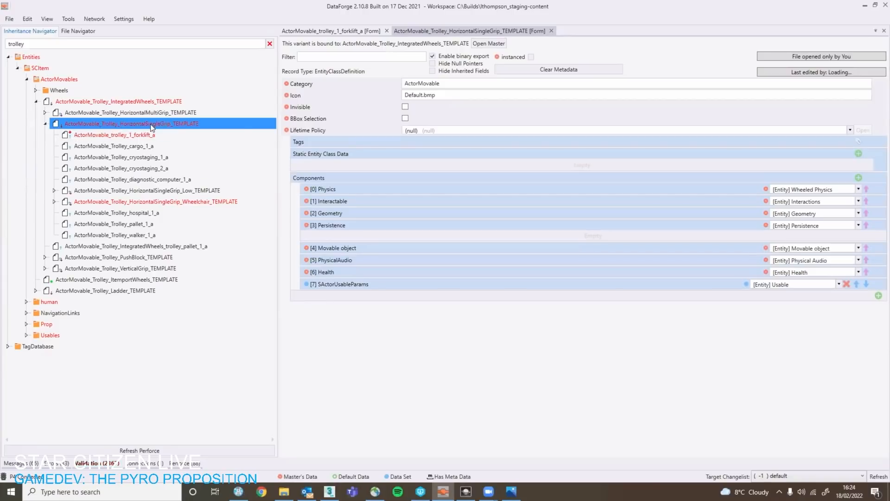
pyautogui.rightClick(150, 124)
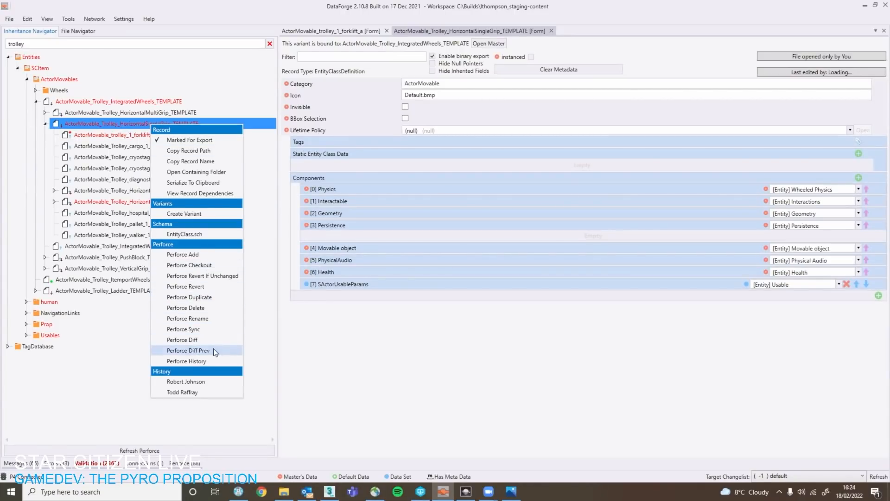
pyautogui.click(320, 314)
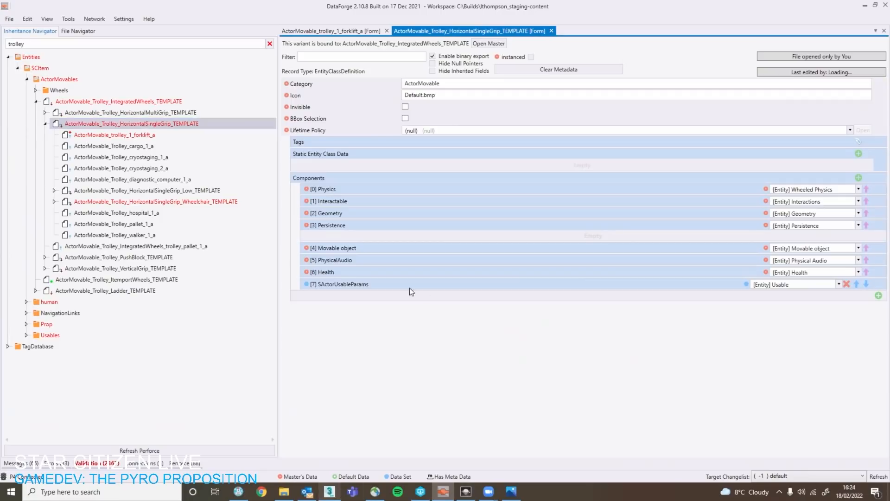
# Return to 3ds Max and examine the interaction_1 helper and both grip helpers on the trolley's handlebar.
pyautogui.click(330, 492)
pyautogui.moveTo(302, 142); pyautogui.dragTo(363, 239, button='middle')
pyautogui.scroll(4, 363, 238)
pyautogui.scroll(2, 405, 289)
pyautogui.moveTo(405, 289); pyautogui.dragTo(451, 224, button='middle')
pyautogui.click(438, 267)
pyautogui.click(434, 228)
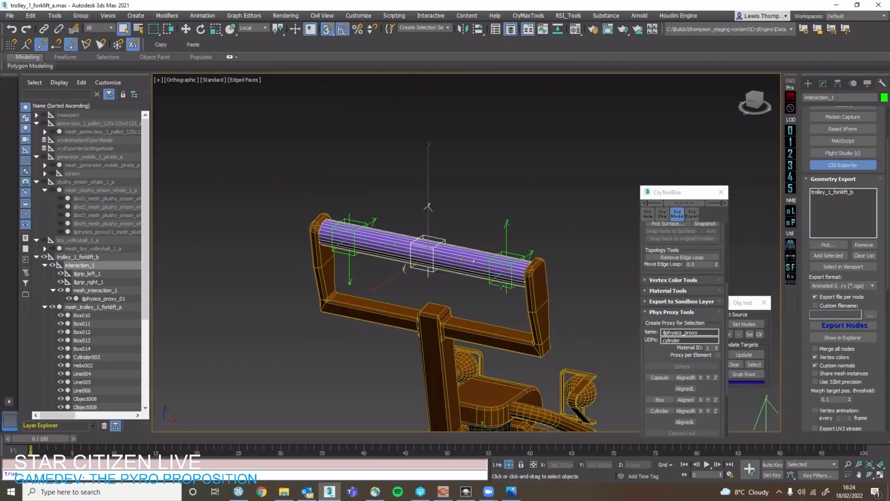
pyautogui.click(528, 252)
pyautogui.keyDown('ctrl'); pyautogui.click(366, 222); pyautogui.keyUp('ctrl')
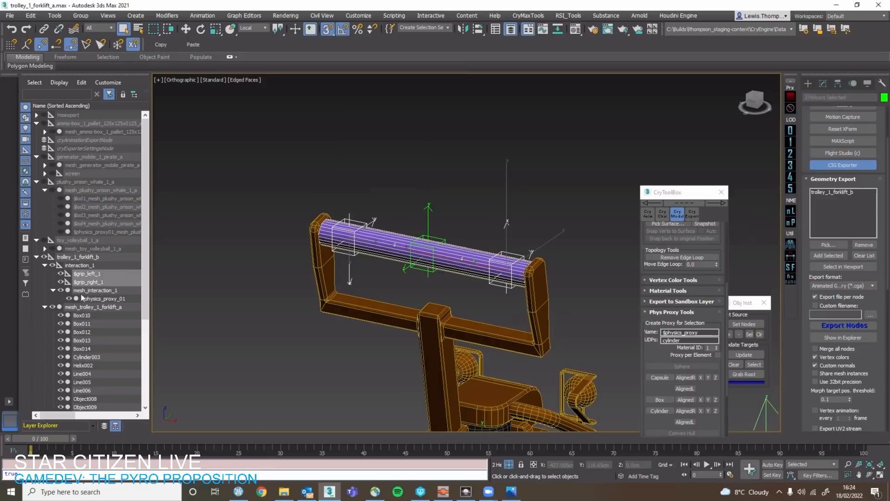
pyautogui.click(525, 334)
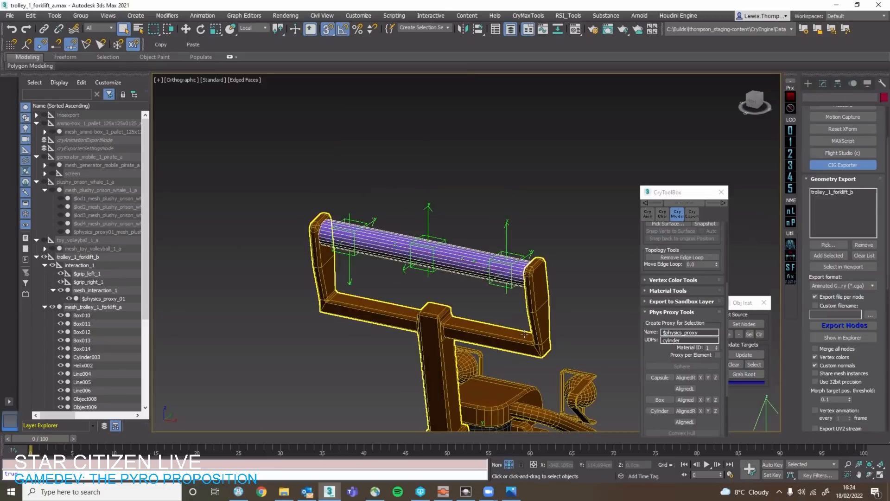
# In DataForge, create a variant of ActorMovable_Trolley_HorizontalSingleGrip_TEMPLATE named ActorMovable_trolley_1_forklift_b and show its form.
pyautogui.click(442, 494)
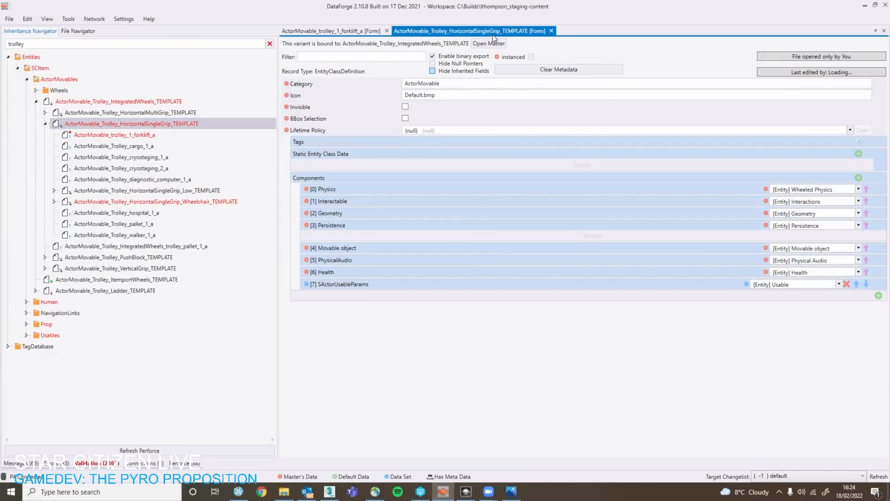
pyautogui.rightClick(128, 123)
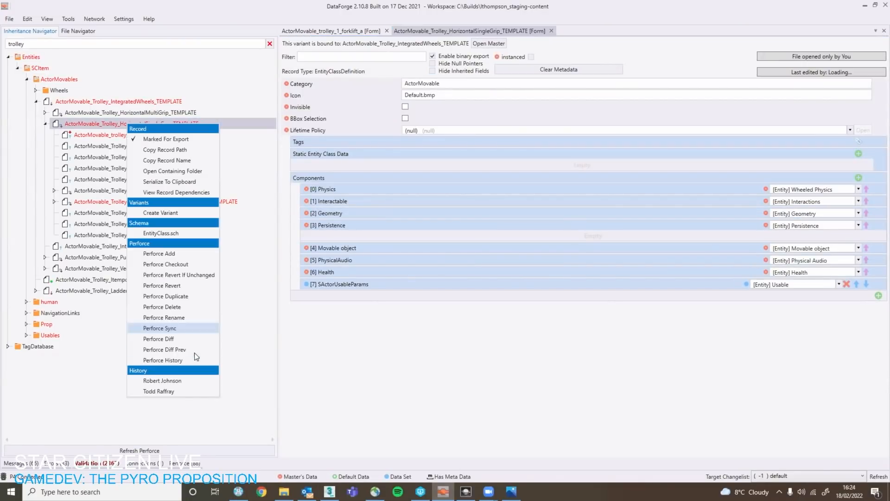
pyautogui.click(184, 210)
pyautogui.moveTo(480, 222); pyautogui.dragTo(359, 223)
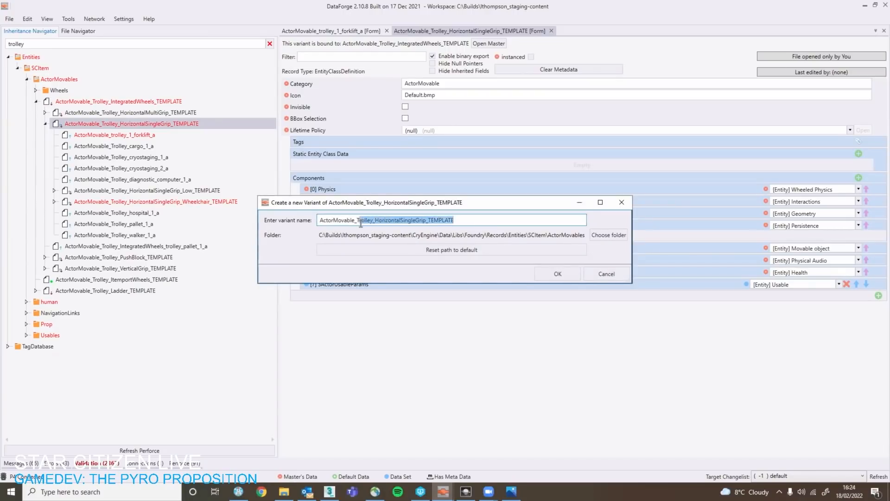
pyautogui.press('BackSpace')
pyautogui.write('tr')
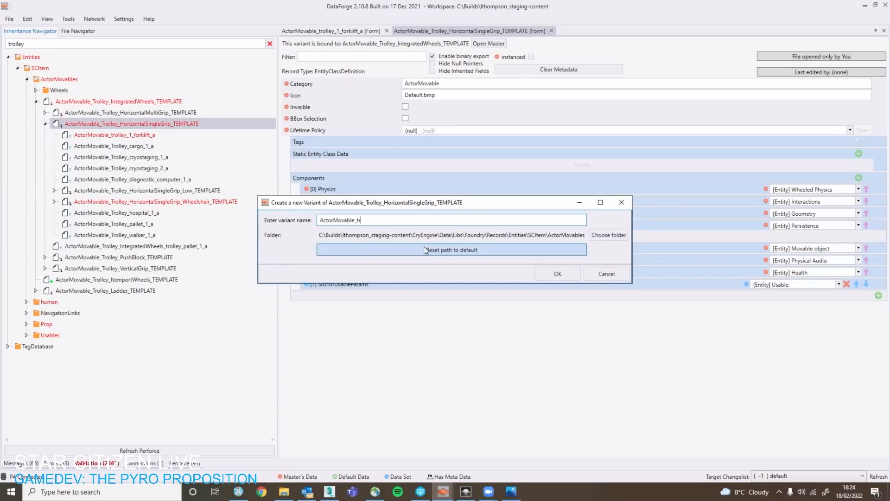
pyautogui.write('olley_1_forklift_b')
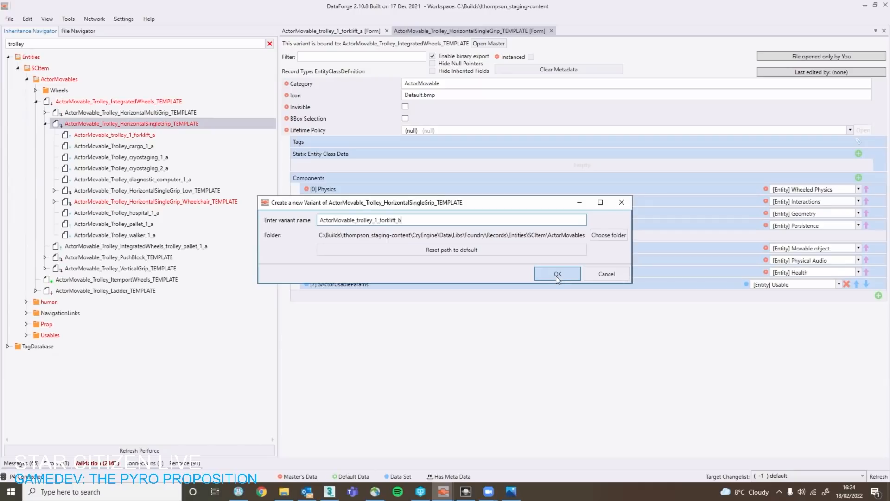
pyautogui.click(557, 274)
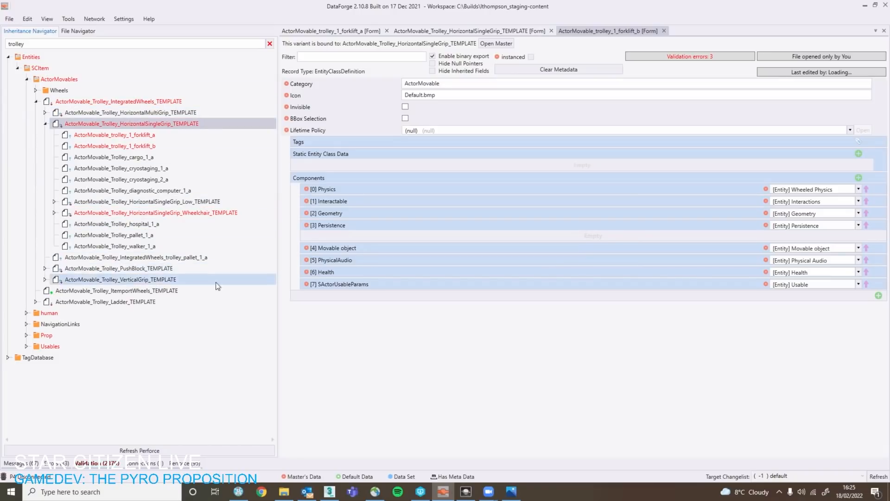
pyautogui.click(606, 30)
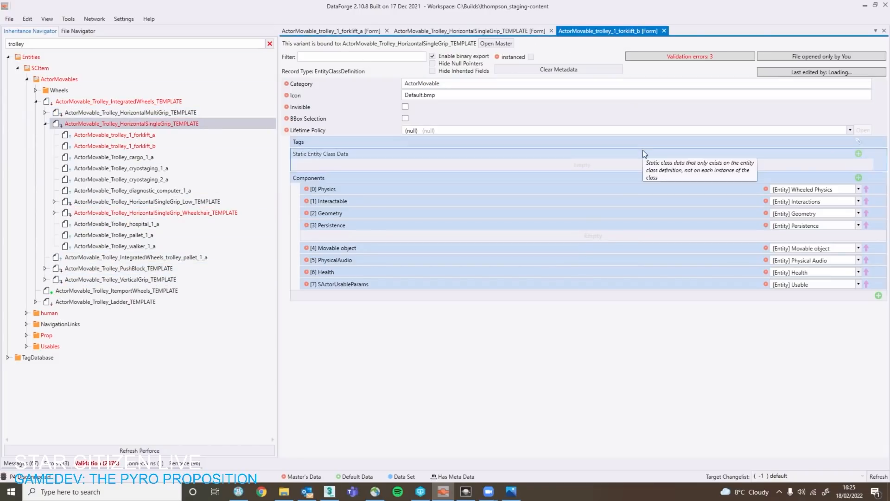
# Set the Geometry component's geometry path to Objects/buildingsets/human/lowtech/prop/maintenance/trolley/trolley_1_forklift_b.cga, refreshing the file list to find it.
pyautogui.click(477, 212)
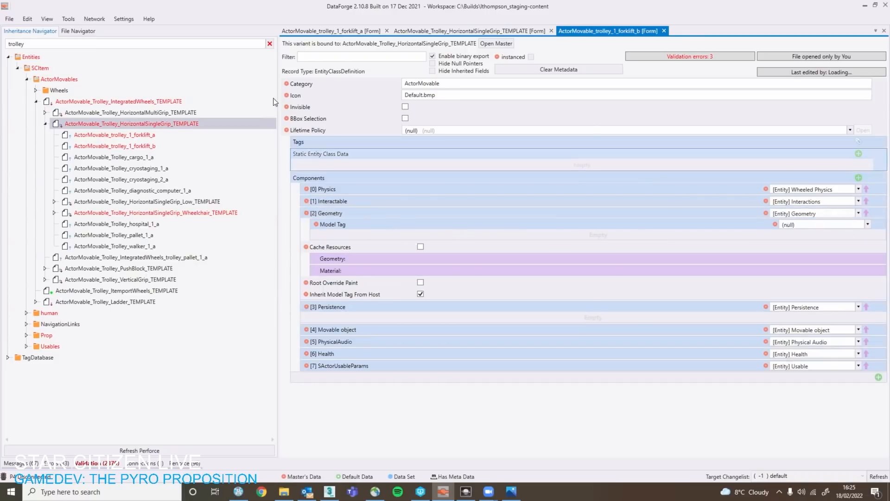
pyautogui.moveTo(278, 68); pyautogui.dragTo(131, 68)
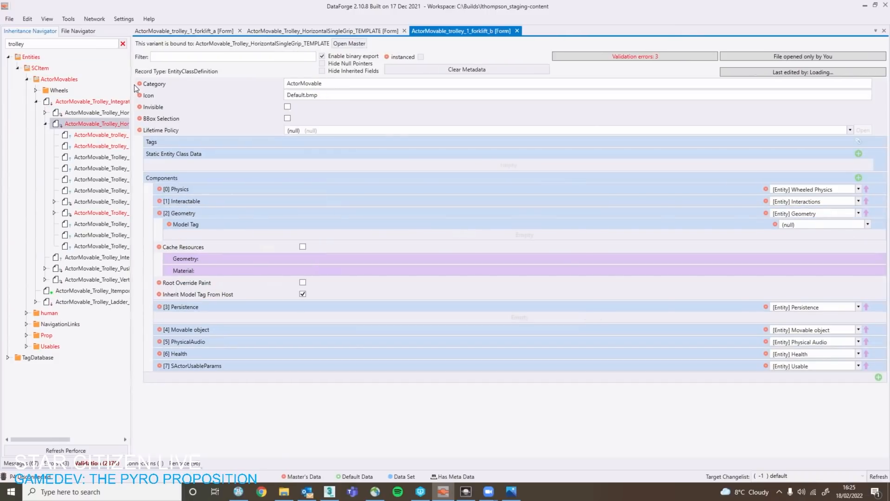
pyautogui.click(360, 259)
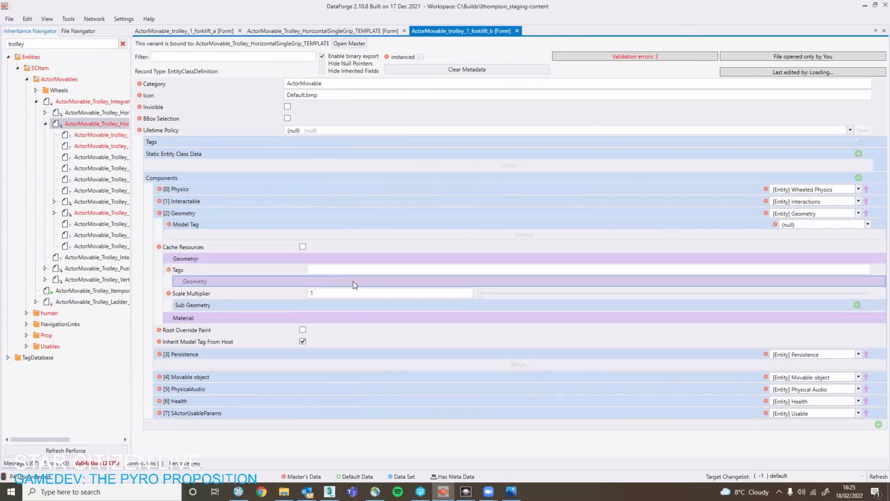
pyautogui.click(352, 291)
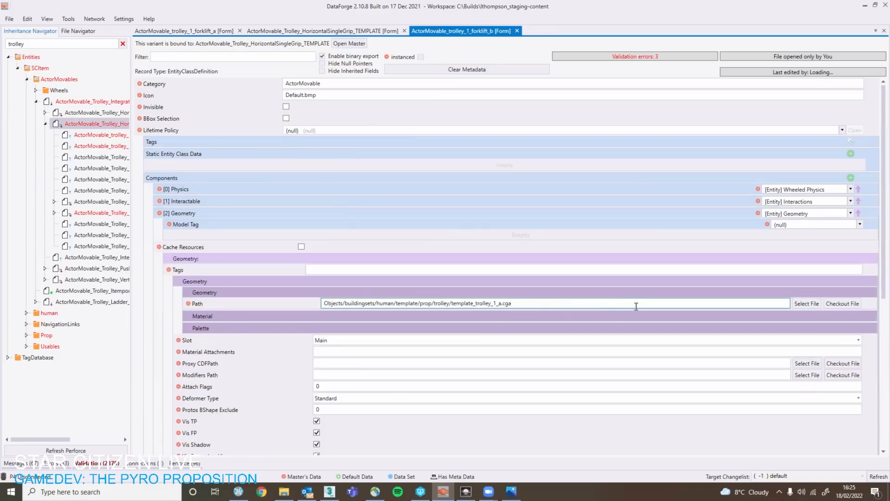
pyautogui.click(807, 304)
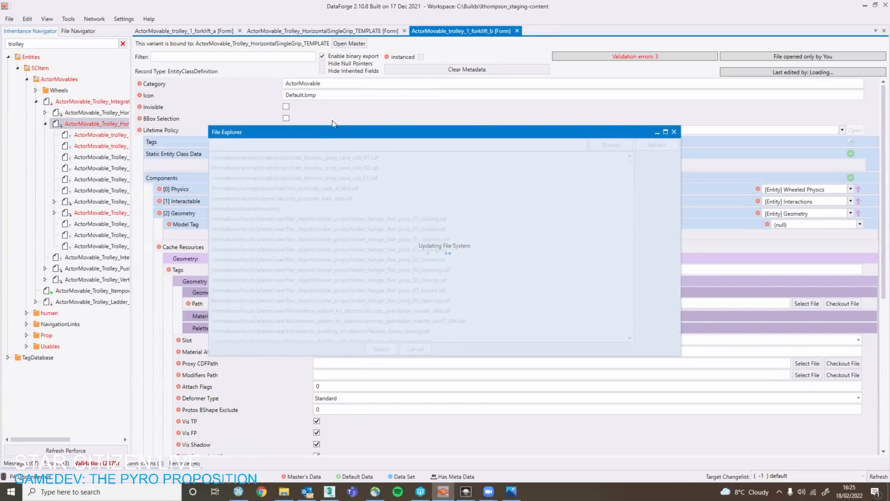
pyautogui.write('troll')
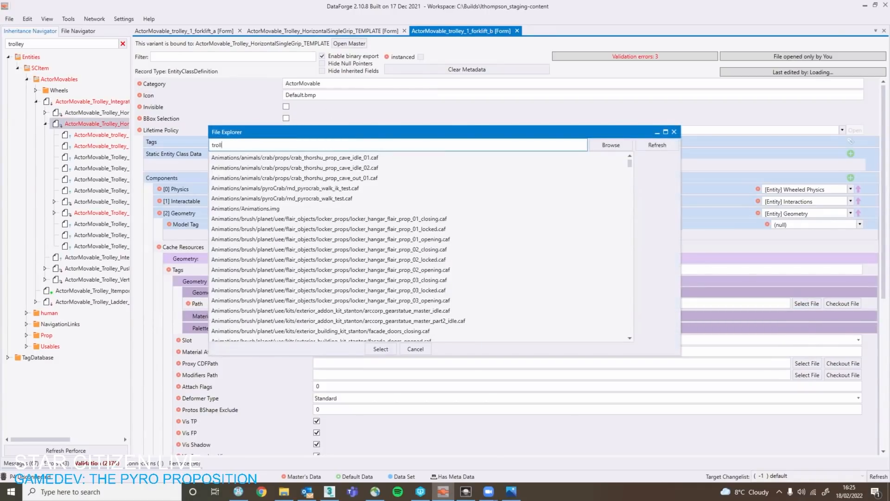
pyautogui.write('ey_')
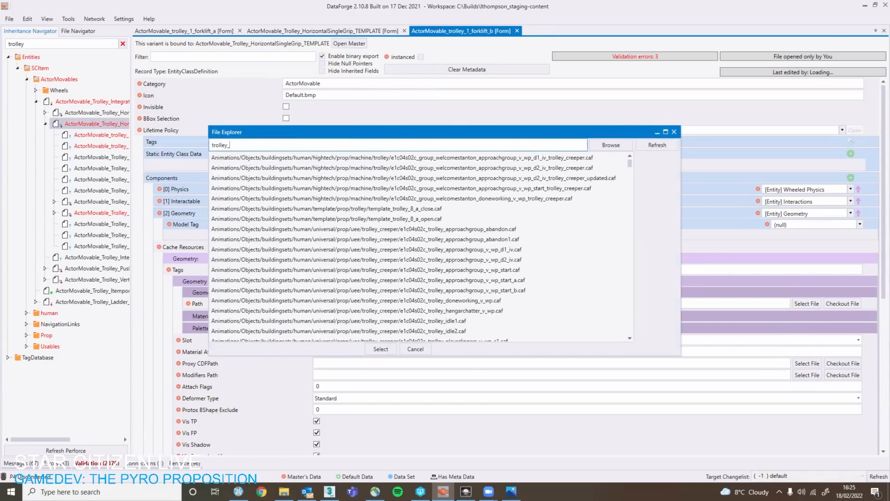
pyautogui.write('1_fork')
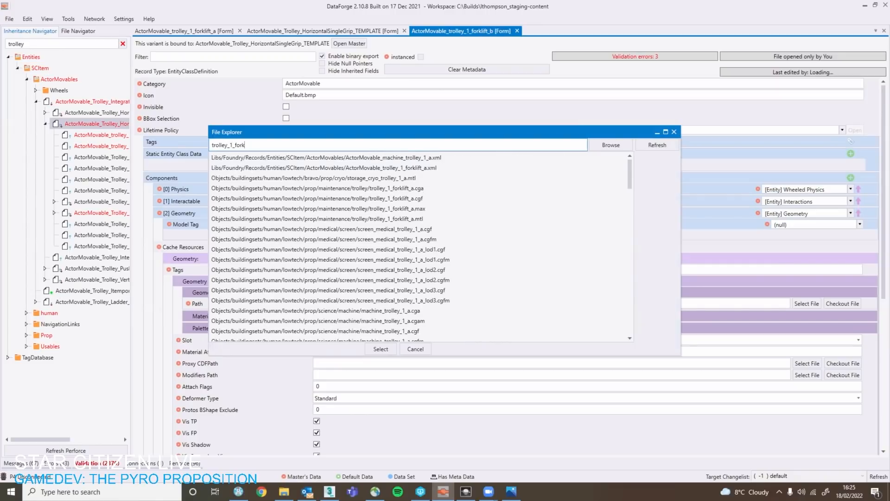
pyautogui.write('lift_')
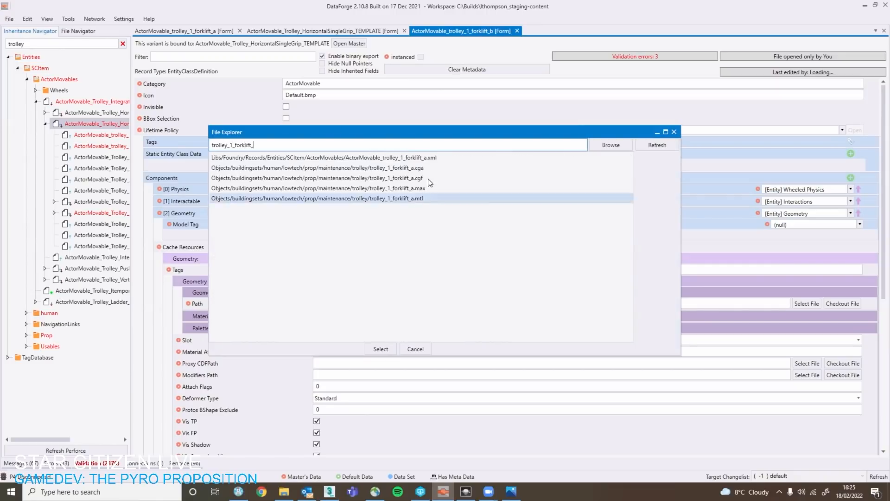
pyautogui.moveTo(342, 144); pyautogui.dragTo(223, 162)
pyautogui.click(663, 141)
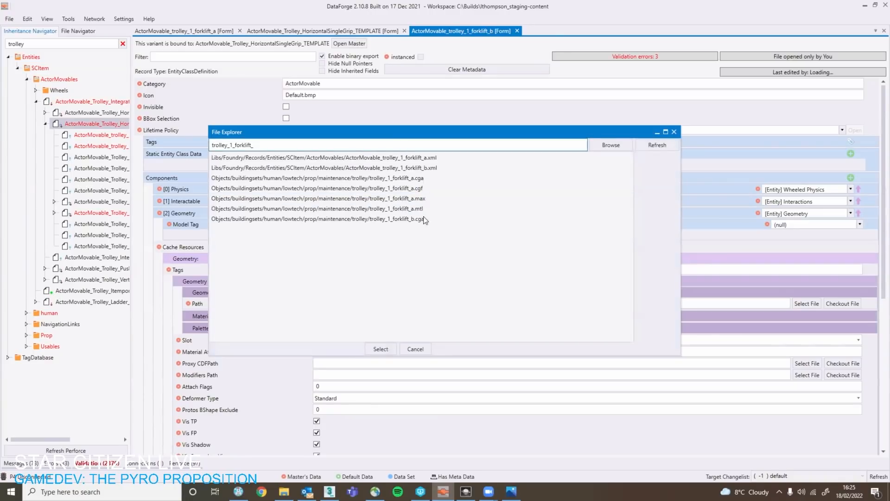
pyautogui.doubleClick(424, 218)
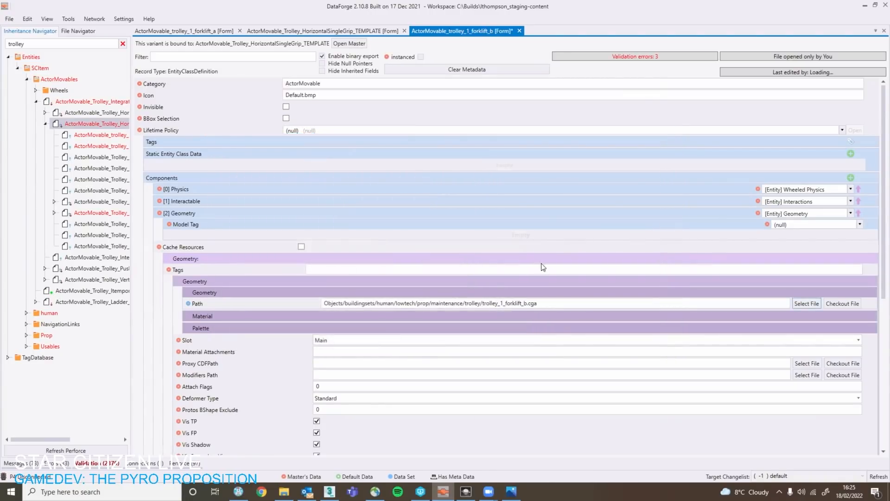
# Save the ActorMovable_trolley_1_forklift_b record and collapse its Geometry component.
pyautogui.scroll(-3, 542, 266)
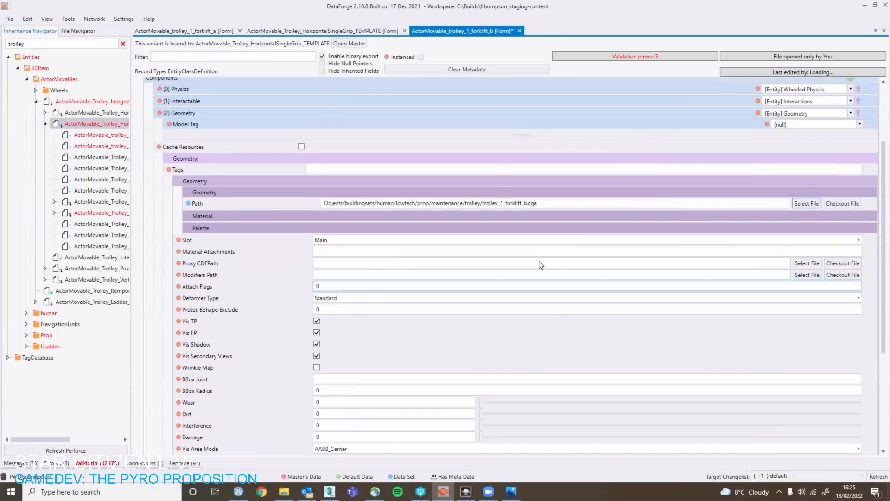
pyautogui.click(377, 194)
pyautogui.click(365, 182)
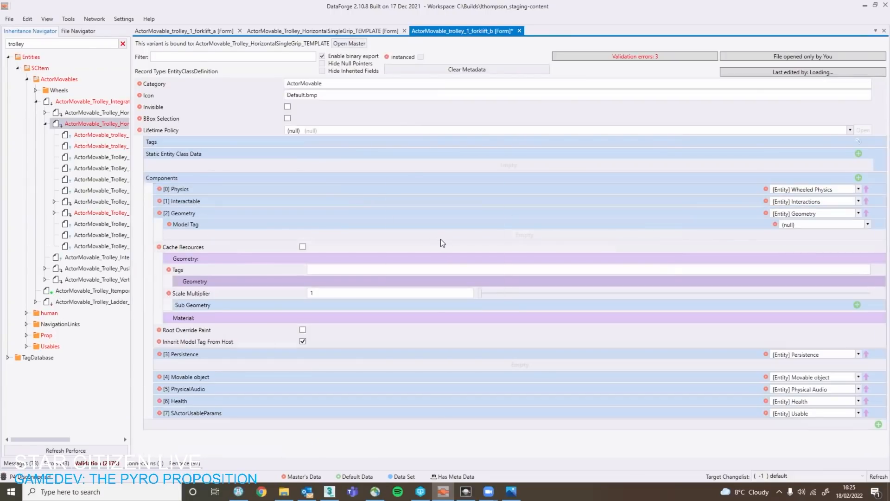
pyautogui.hotkey('ctrl', 's')
pyautogui.click(357, 259)
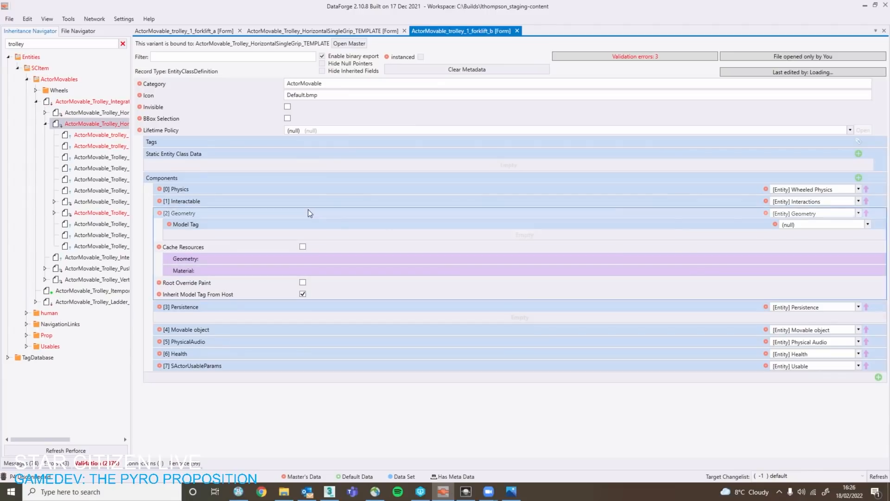
pyautogui.click(349, 214)
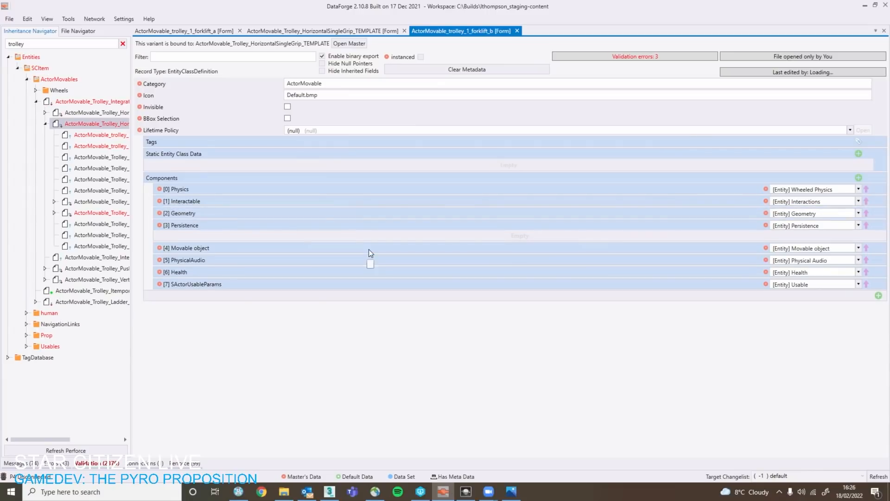
# Expand the Movable object component's grip 1 to show the Hand Grip and Off Hand Grip with their grip shape parameters.
pyautogui.click(370, 248)
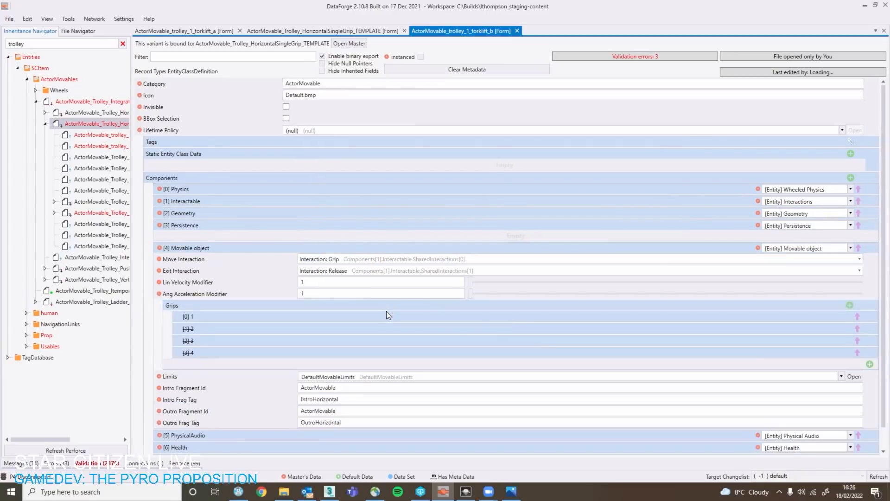
pyautogui.click(388, 314)
pyautogui.click(412, 362)
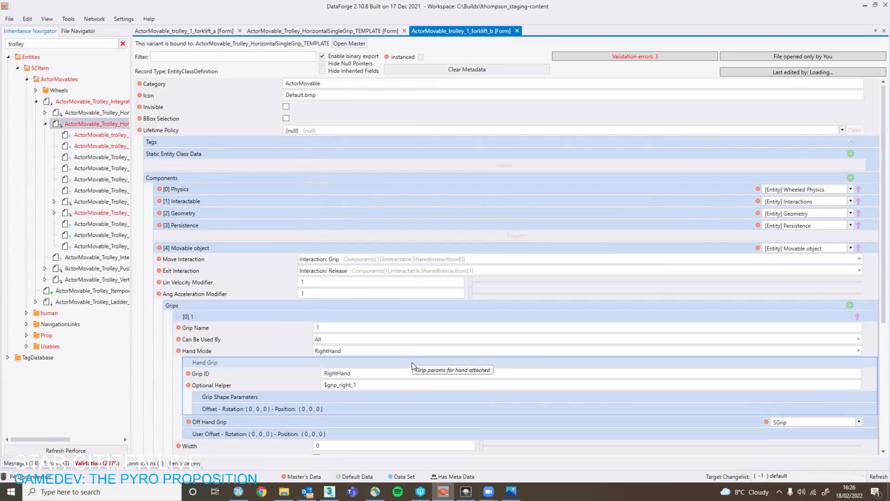
pyautogui.scroll(-3, 384, 334)
pyautogui.click(365, 296)
pyautogui.click(366, 296)
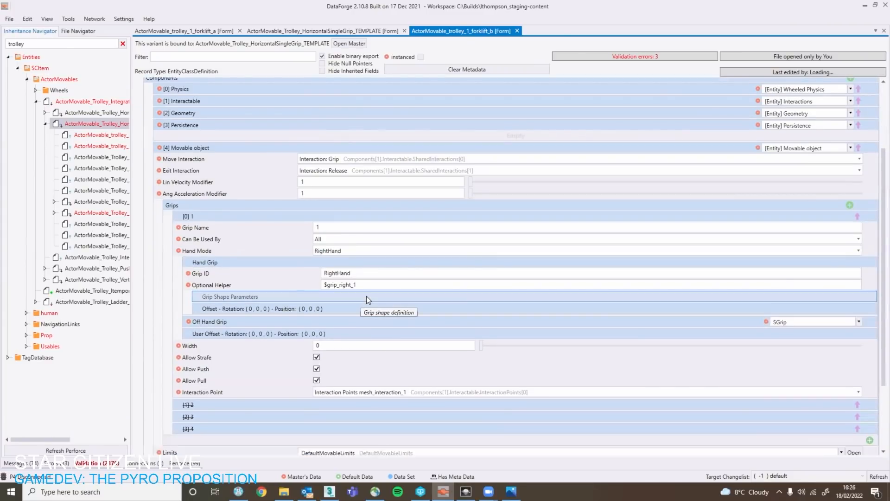
pyautogui.click(367, 295)
pyautogui.click(357, 356)
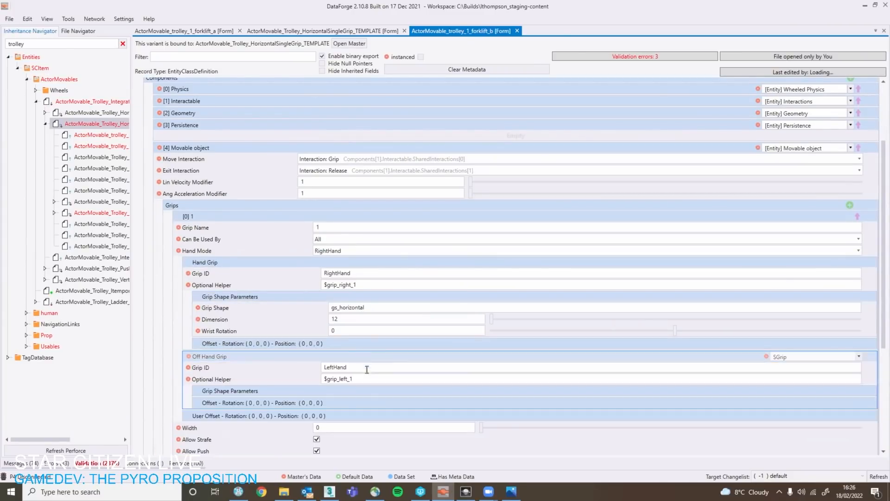
pyautogui.click(369, 392)
# Examine grip 1's helpers, grip shapes, movement permissions and interaction point, plus the movable object's limits and intro/outro fragment tags.
pyautogui.scroll(-1, 369, 392)
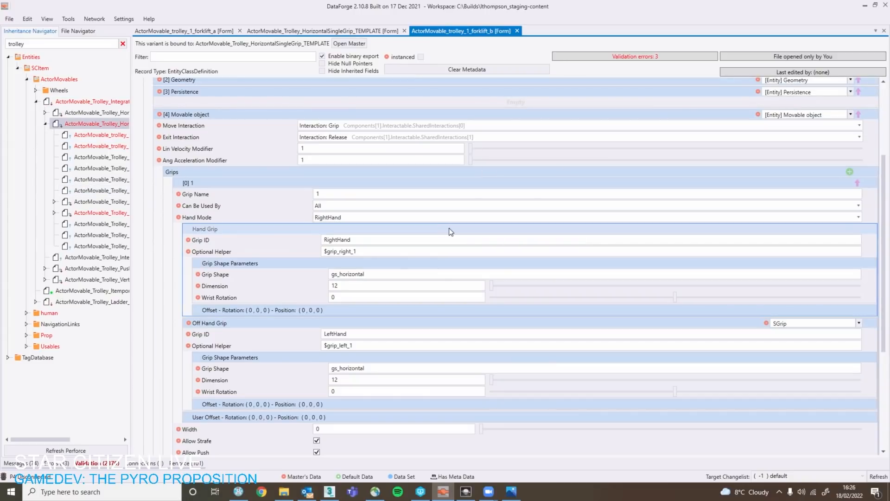
pyautogui.scroll(4, 394, 232)
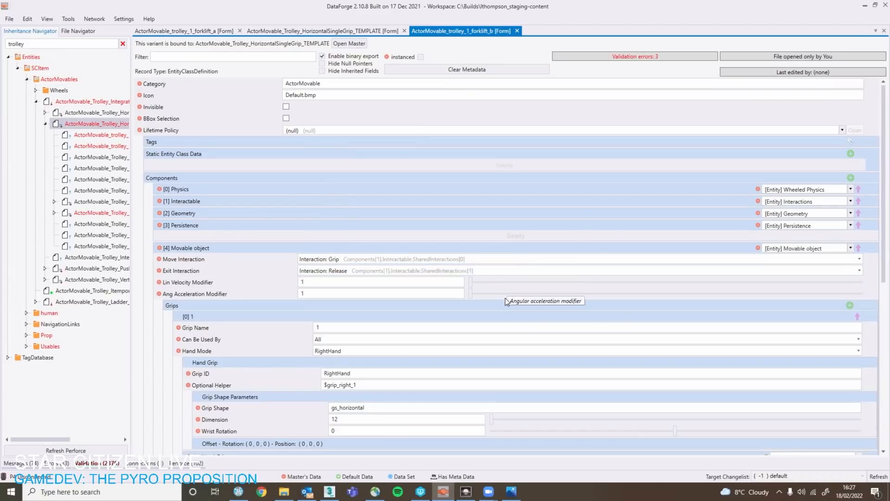
pyautogui.scroll(-1, 506, 310)
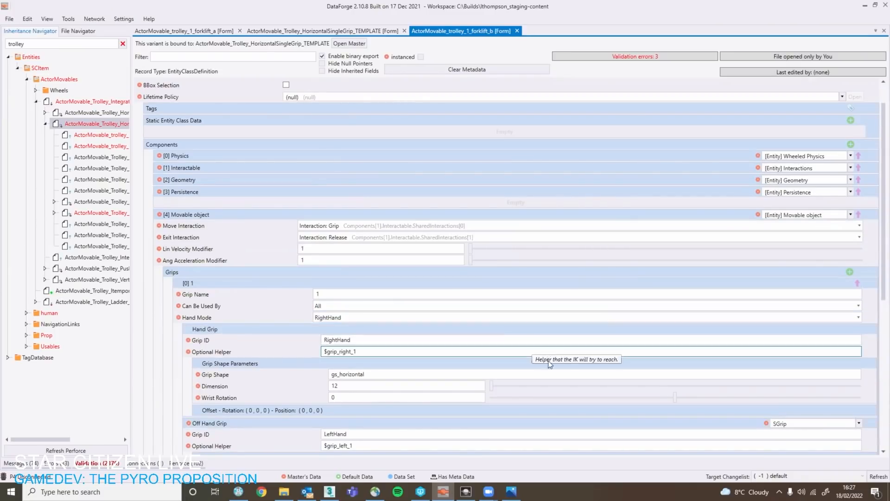
pyautogui.scroll(-1, 526, 370)
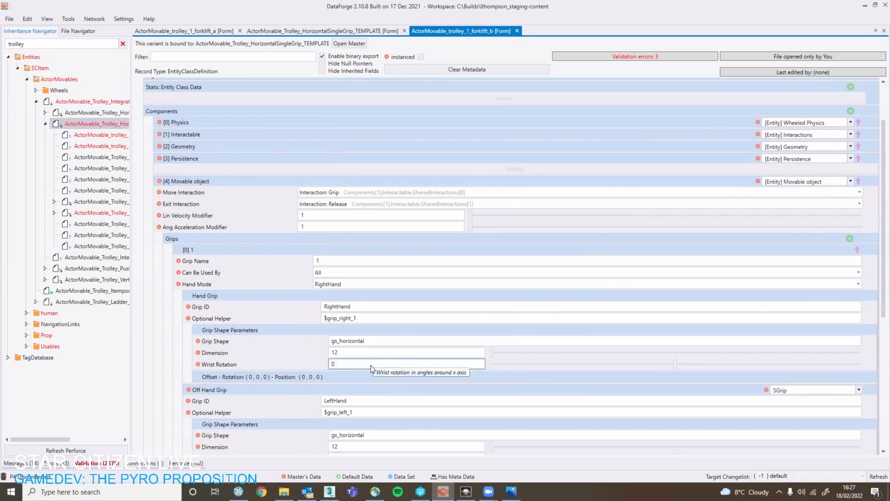
pyautogui.scroll(-1, 545, 403)
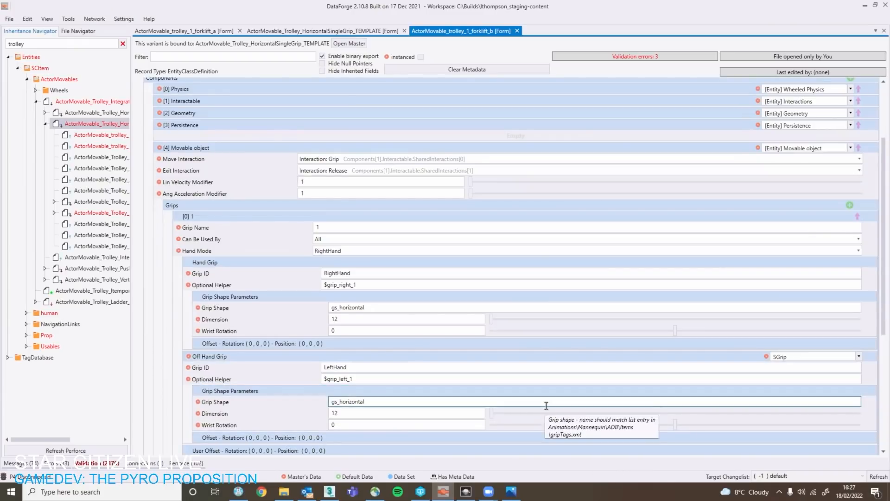
pyautogui.scroll(-2, 547, 405)
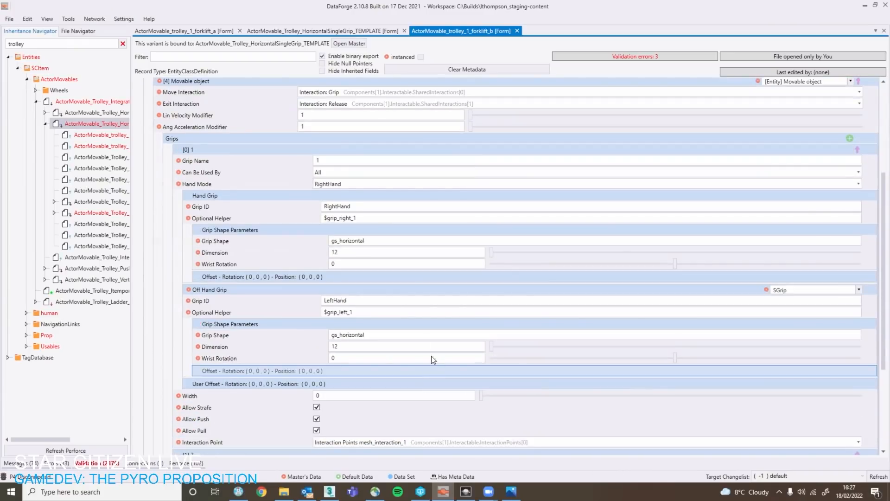
pyautogui.scroll(-2, 440, 399)
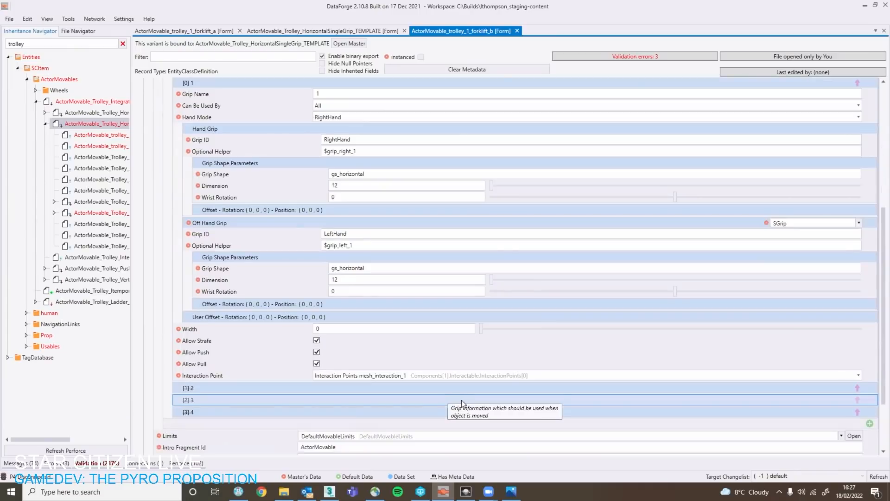
pyautogui.scroll(-3, 438, 400)
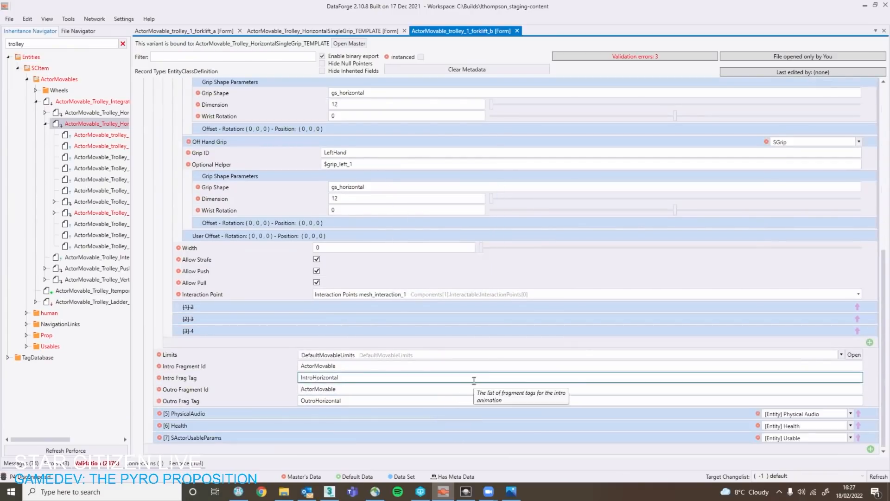
# Switch to the level editor with LT-TEST.lvl loaded and close the Material Editor.
pyautogui.click(465, 492)
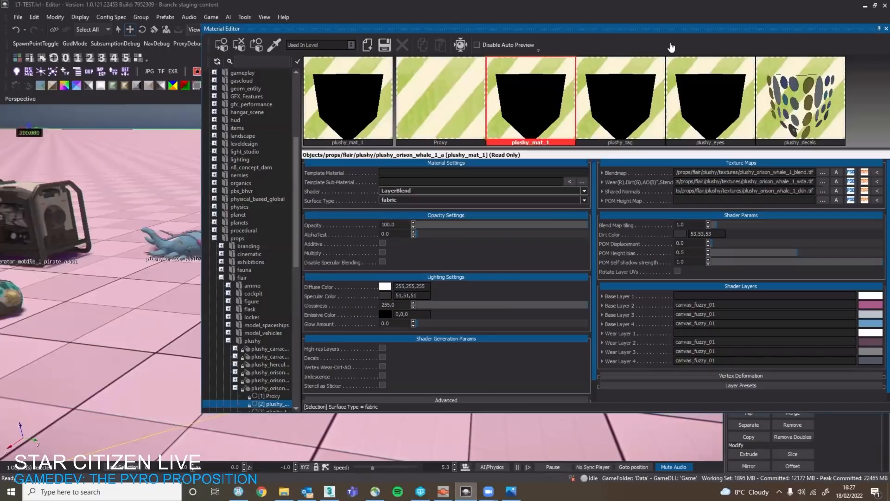
pyautogui.moveTo(859, 29); pyautogui.dragTo(827, 32)
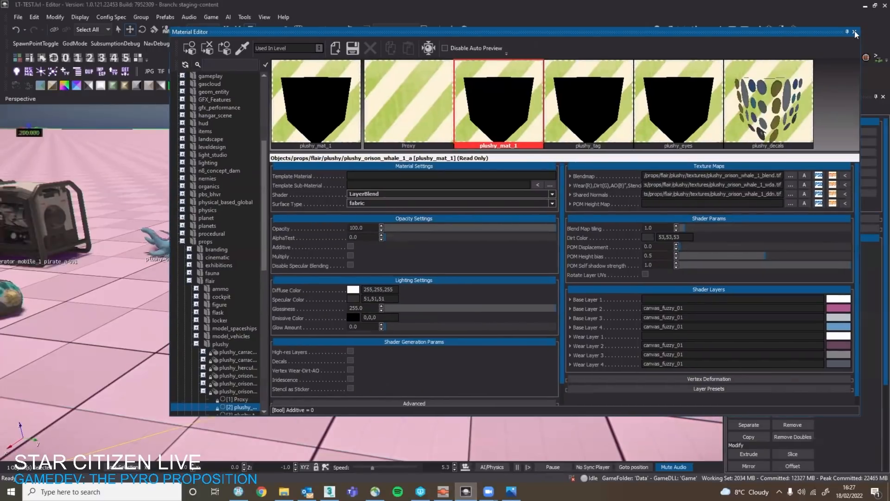
pyautogui.click(855, 32)
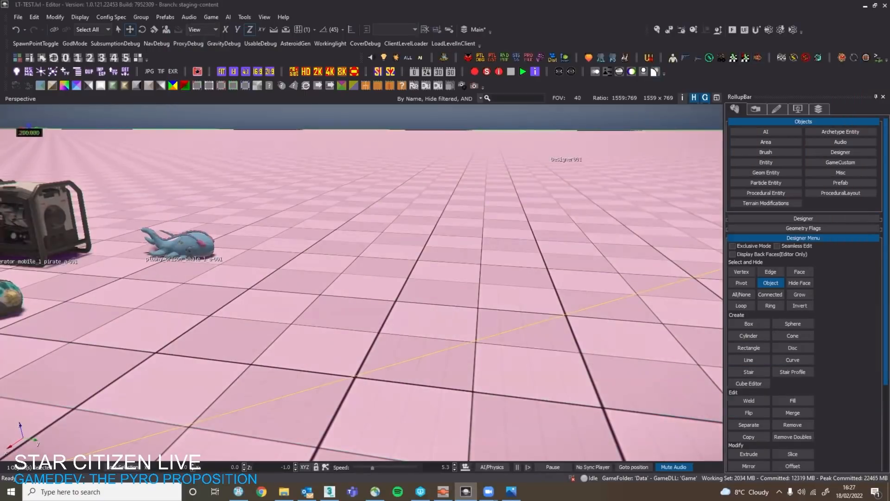
# Find the ActorMovable_trolley_1_forklift_b entity by filtering for the forklift trolleys and place it on the tiled floor near the existing forklift trolley.
pyautogui.press('s')
pyautogui.moveTo(548, 152); pyautogui.dragTo(381, 153, button='right')
pyautogui.press('s')
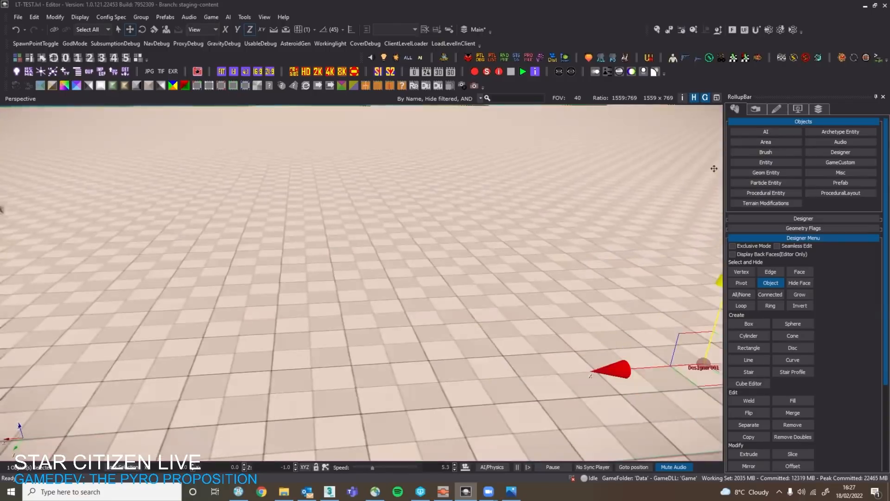
pyautogui.click(764, 163)
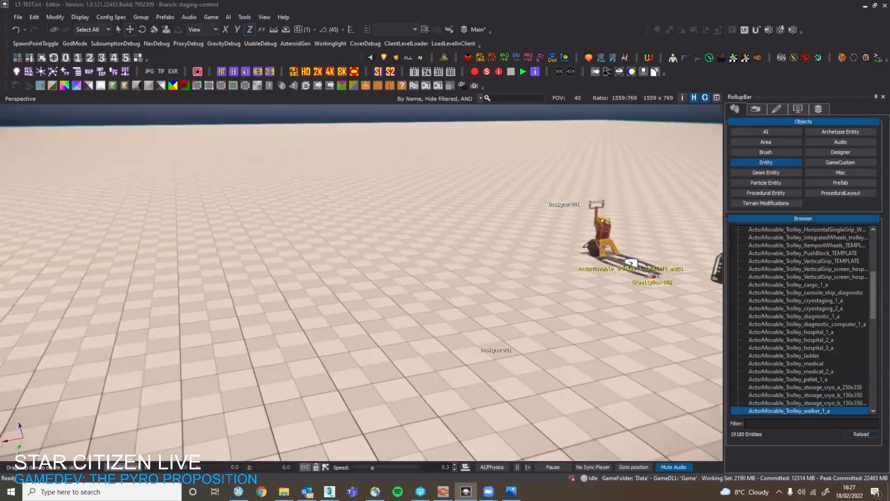
pyautogui.click(821, 421)
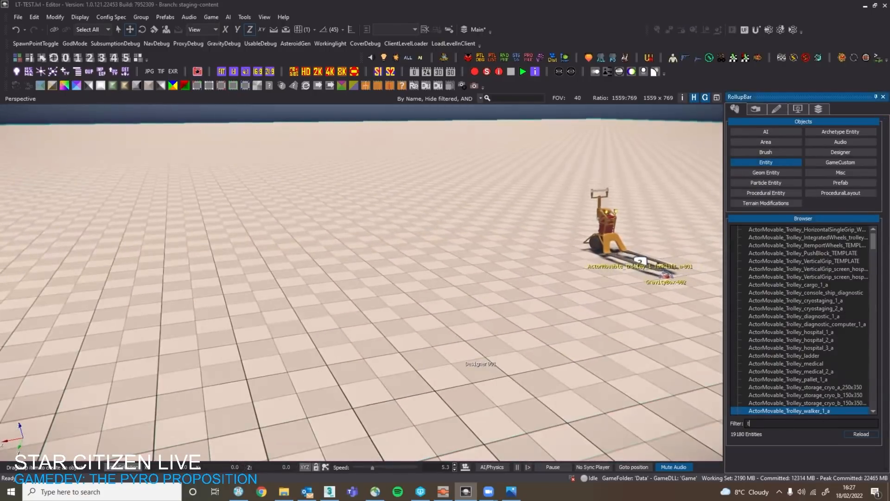
pyautogui.write('trolley_')
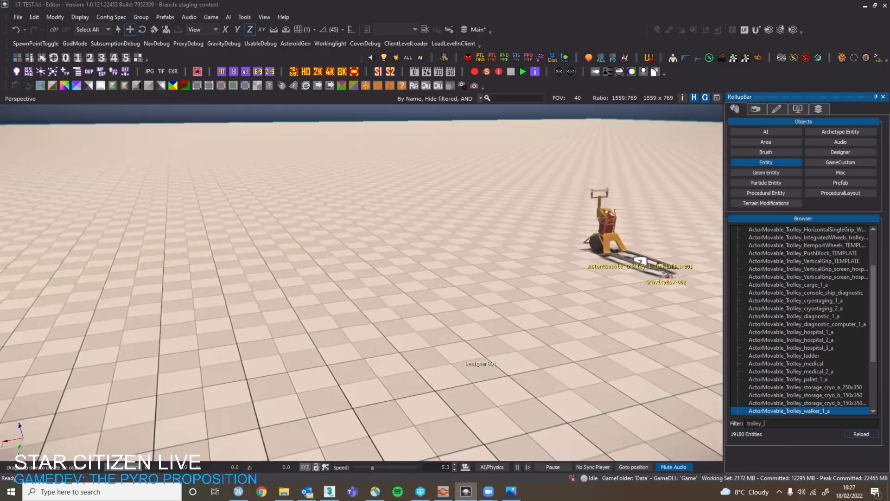
pyautogui.write('1_fork')
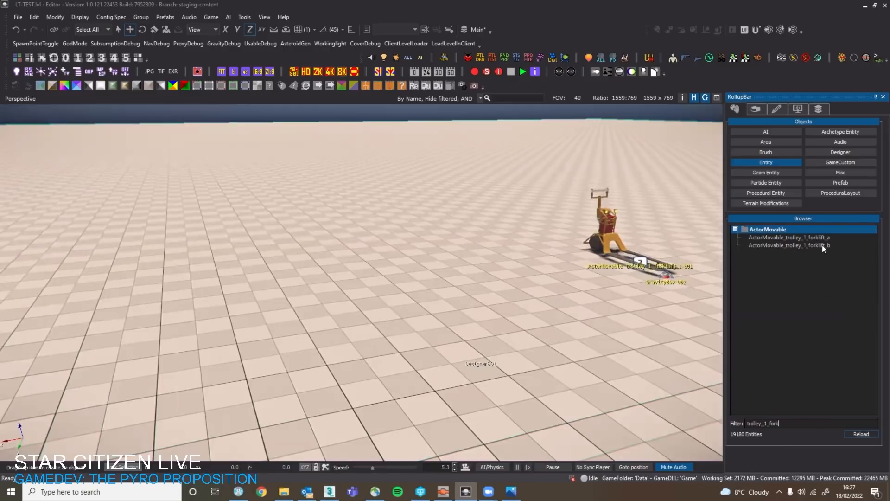
pyautogui.moveTo(823, 249); pyautogui.dragTo(245, 296)
pyautogui.moveTo(301, 292); pyautogui.dragTo(274, 294, button='right')
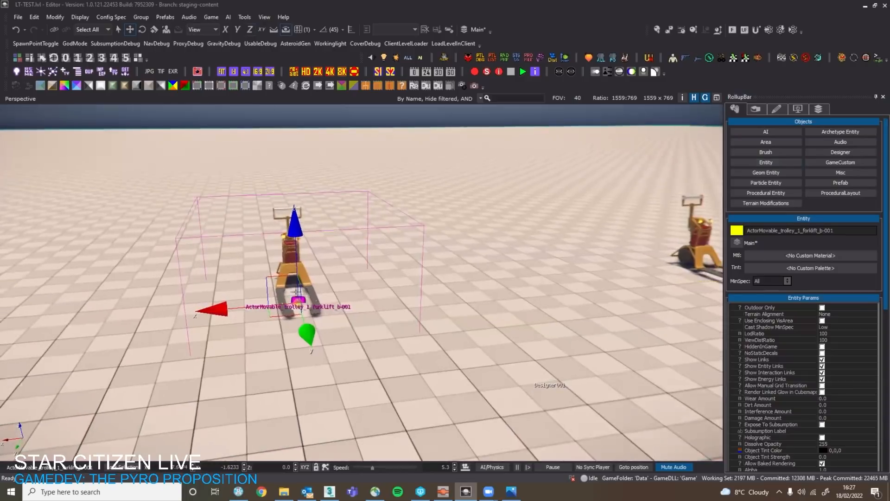
# Inspect the placed ActorMovable_trolley_1_forklift_b entity from several angles, especially its rear wheel assembly and frame.
pyautogui.click(297, 305)
pyautogui.click(302, 302)
pyautogui.press('d')
pyautogui.moveTo(215, 318); pyautogui.dragTo(60, 301, button='right')
pyautogui.press('w')
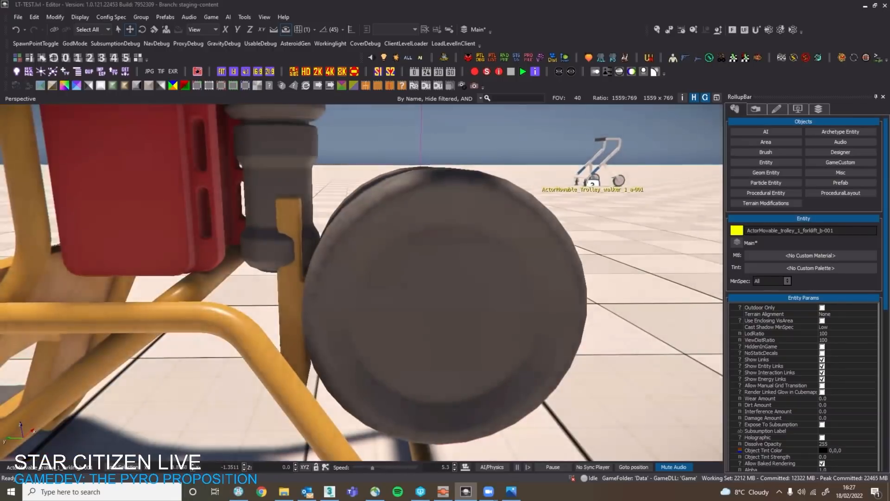
pyautogui.press('s')
pyautogui.press('a')
pyautogui.moveTo(362, 283); pyautogui.dragTo(415, 271, button='right')
pyautogui.press('w')
pyautogui.press('d')
pyautogui.moveTo(537, 320); pyautogui.dragTo(455, 341, button='right')
pyautogui.press('s')
pyautogui.press('a')
pyautogui.press('s')
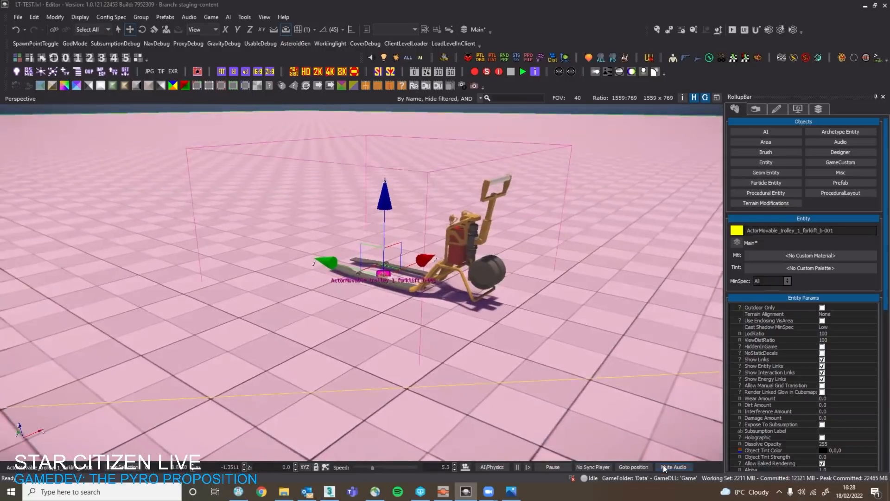
pyautogui.moveTo(522, 441); pyautogui.dragTo(505, 392, button='right')
pyautogui.press('w')
pyautogui.press('s')
pyautogui.press('w')
# Switch to 3ds Max and check the rotation of the rear wheel assembly's wheel_turn_1 helper.
pyautogui.click(329, 492)
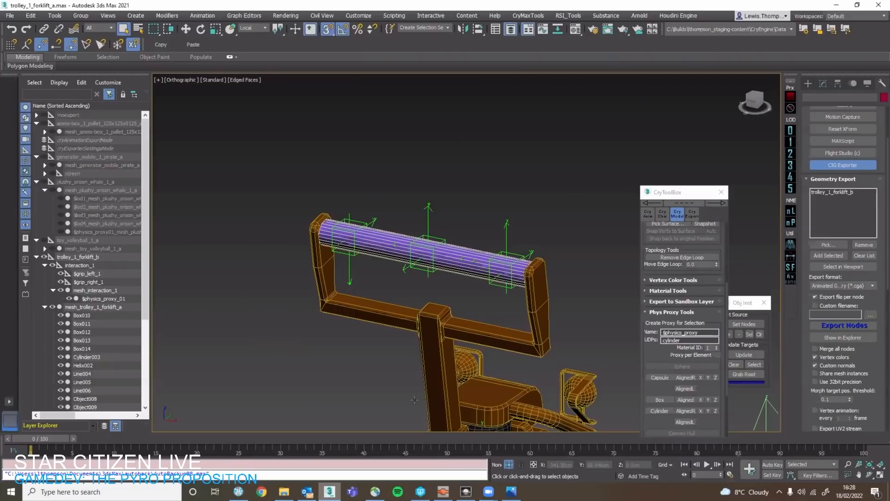
pyautogui.scroll(-6, 442, 237)
pyautogui.moveTo(413, 385); pyautogui.dragTo(438, 236, button='middle')
pyautogui.scroll(3, 437, 235)
pyautogui.click(438, 236)
pyautogui.scroll(6, 437, 234)
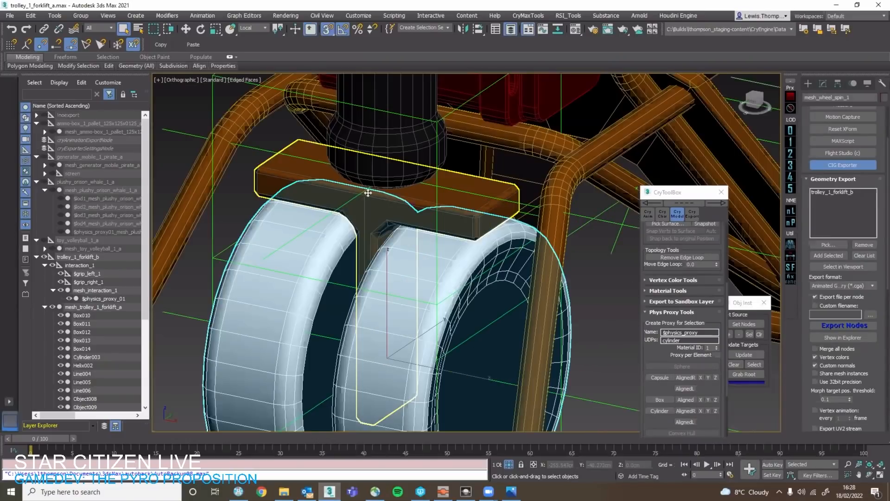
pyautogui.click(355, 197)
pyautogui.press('w')
pyautogui.press('pageup')
pyautogui.scroll(-6, 355, 204)
pyautogui.keyDown('alt'); pyautogui.moveTo(380, 256); pyautogui.dragTo(406, 286, button='middle'); pyautogui.keyUp('alt')
pyautogui.press('e')
pyautogui.scroll(3, 371, 245)
pyautogui.keyDown('alt'); pyautogui.moveTo(406, 286); pyautogui.dragTo(395, 287, button='middle'); pyautogui.keyUp('alt')
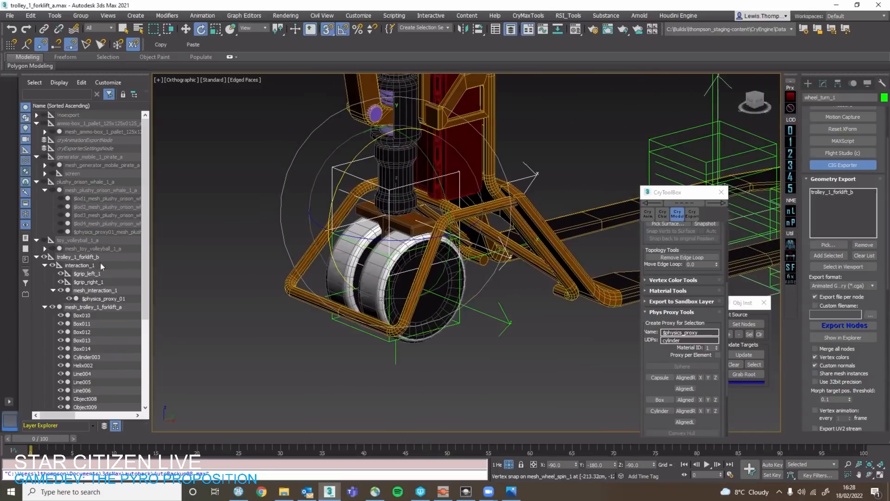
# Reparent mesh_wheel_turn_1 and wheel_spin_1 from wheel_turn_1 to interaction_1 in the scene hierarchy.
pyautogui.scroll(-5, 104, 337)
pyautogui.click(90, 332)
pyautogui.keyDown('ctrl'); pyautogui.click(96, 337); pyautogui.keyUp('ctrl')
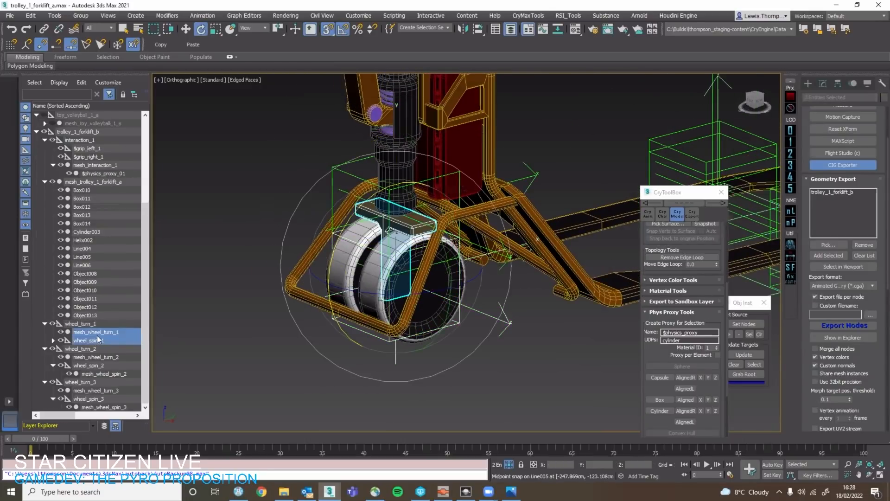
pyautogui.moveTo(98, 337); pyautogui.dragTo(102, 175)
pyautogui.hotkey('ctrl', 'z')
pyautogui.moveTo(102, 338); pyautogui.dragTo(92, 135)
# Reorient the emptied wheel_turn_1 helper so that its local Z axis points straight up.
pyautogui.click(100, 341)
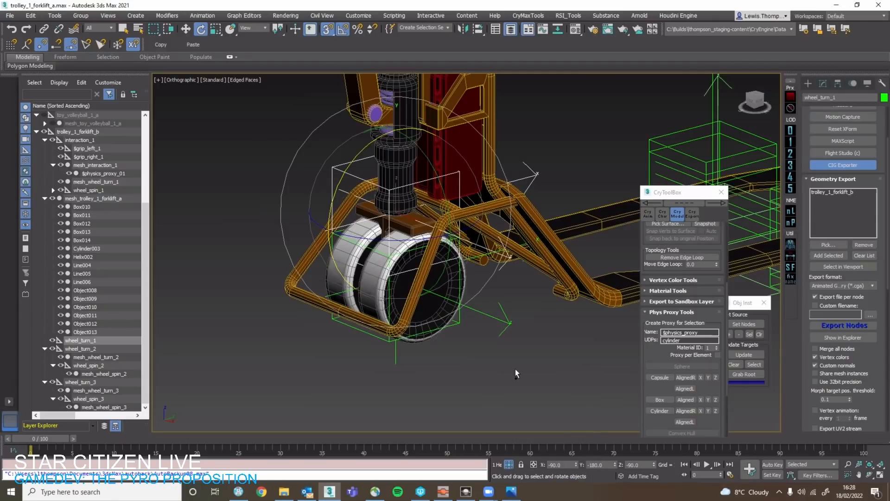
pyautogui.press('w')
pyautogui.click(419, 280)
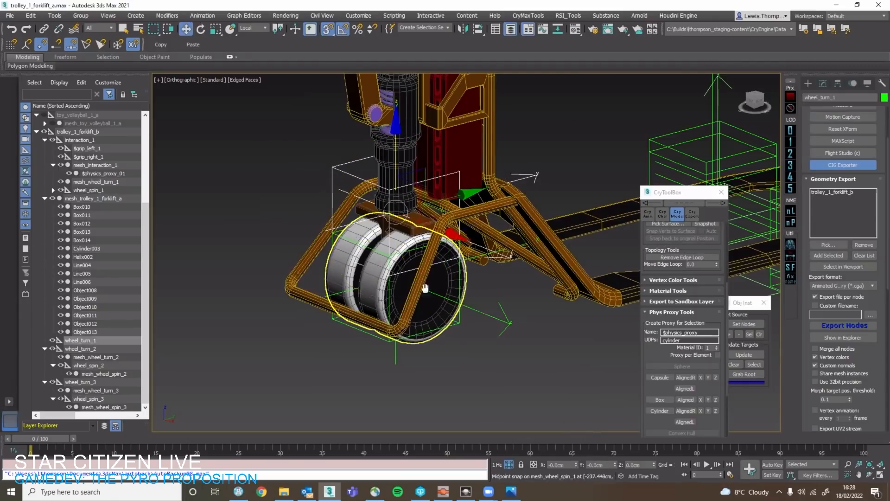
pyautogui.moveTo(424, 288); pyautogui.dragTo(442, 317, button='middle')
pyautogui.scroll(2, 104, 222)
pyautogui.scroll(-2, 102, 218)
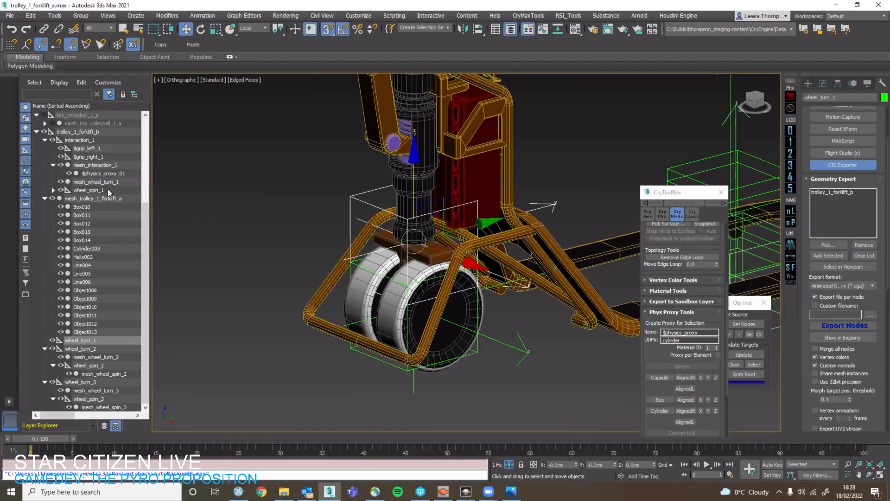
# Reparent mesh_wheel_turn_1 and wheel_spin_1 back under wheel_turn_1, and export the trolley_1_forklift_b node.
pyautogui.moveTo(108, 188)
pyautogui.mouseDown()
pyautogui.moveTo(86, 199)
pyautogui.moveTo(96, 250)
pyautogui.moveTo(93, 187)
pyautogui.mouseUp()
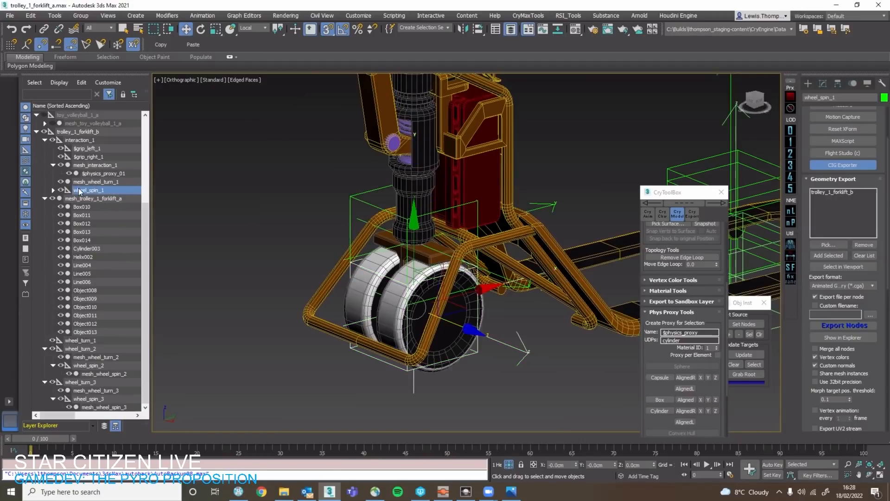
pyautogui.keyDown('ctrl'); pyautogui.click(87, 182); pyautogui.keyUp('ctrl')
pyautogui.moveTo(95, 188); pyautogui.dragTo(98, 338)
pyautogui.click(106, 324)
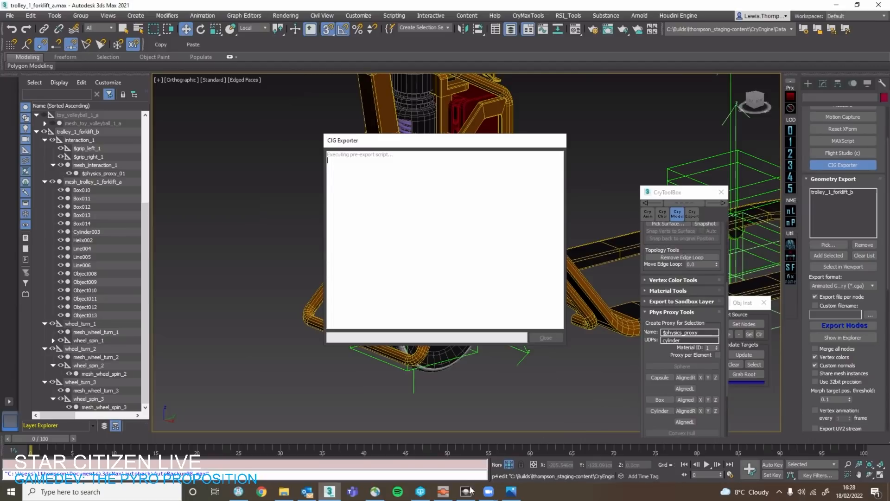
# Switch to the level editor and examine the forklift trolley's rear wheels while the geometry export runs.
pyautogui.moveTo(465, 491)
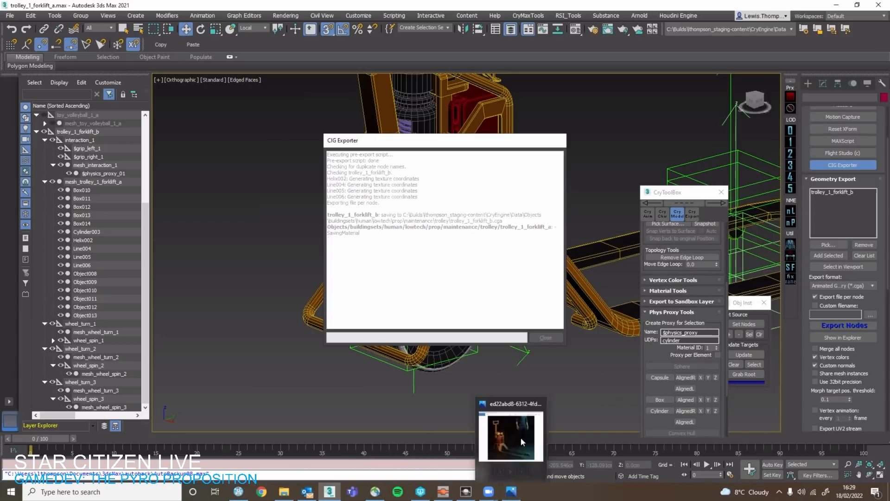
pyautogui.click(465, 492)
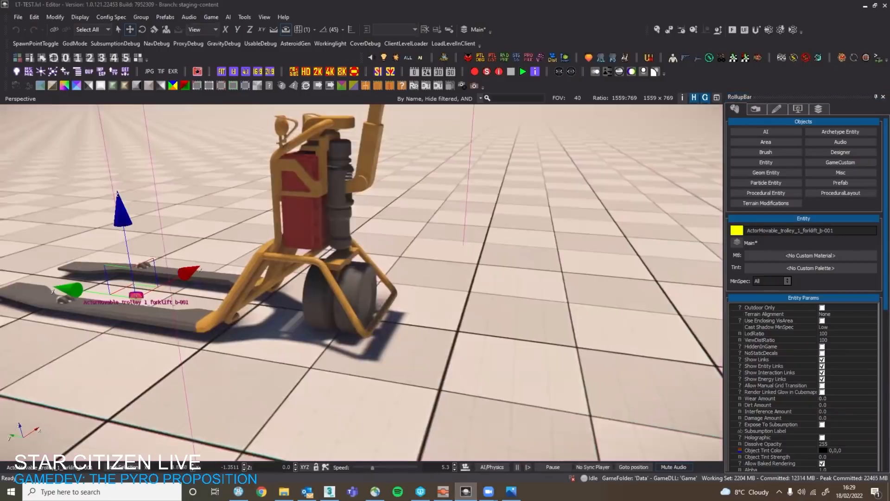
pyautogui.moveTo(417, 288); pyautogui.dragTo(357, 255, button='right')
pyautogui.moveTo(464, 278); pyautogui.dragTo(500, 261, button='right')
pyautogui.scroll(2, 454, 278)
pyautogui.moveTo(457, 297); pyautogui.dragTo(477, 314, button='right')
pyautogui.scroll(-2, 452, 259)
pyautogui.scroll(2, 457, 279)
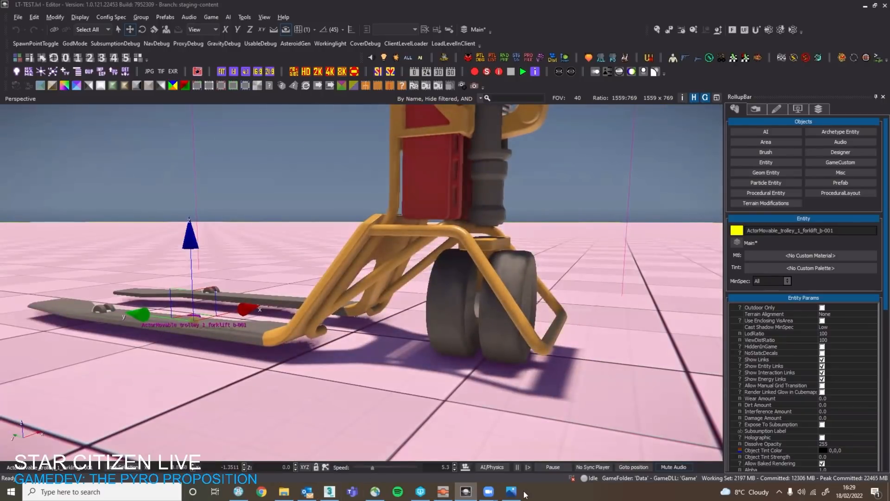
pyautogui.moveTo(329, 491)
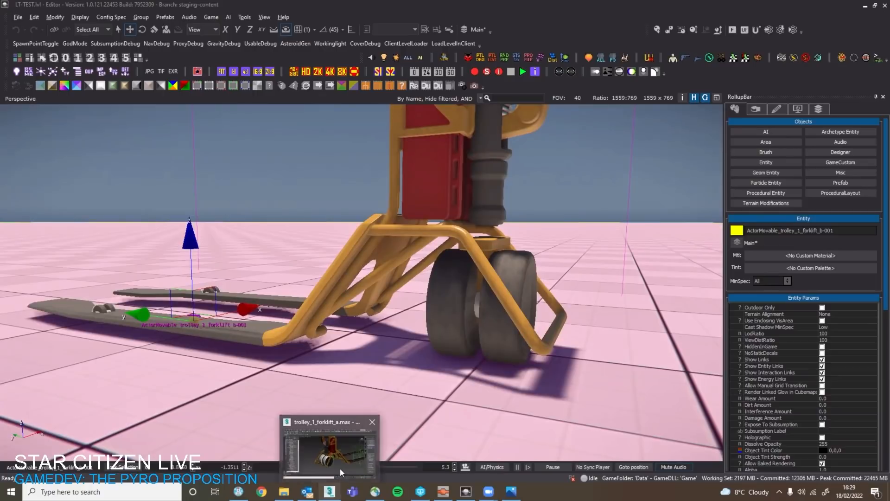
pyautogui.moveTo(522, 332); pyautogui.dragTo(368, 471, button='right')
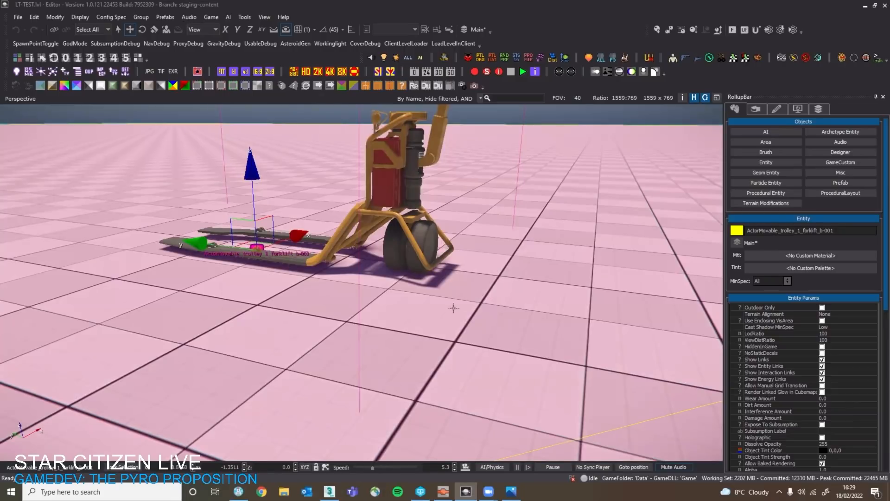
pyautogui.moveTo(421, 301); pyautogui.dragTo(410, 327, button='right')
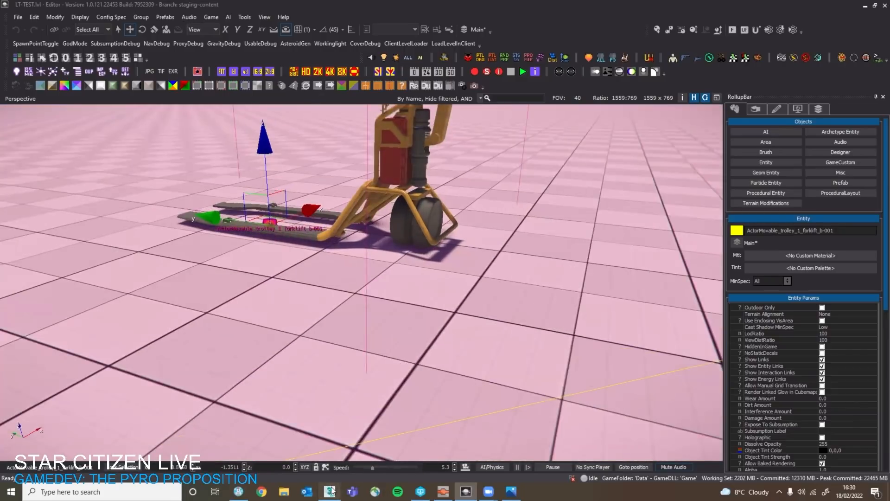
# Switch to 3ds Max and check the rear wheel mesh and its wheel_turn_1 parent helper for pivot position and axis orientation.
pyautogui.click(330, 491)
pyautogui.scroll(2, 412, 282)
pyautogui.click(400, 294)
pyautogui.press('q')
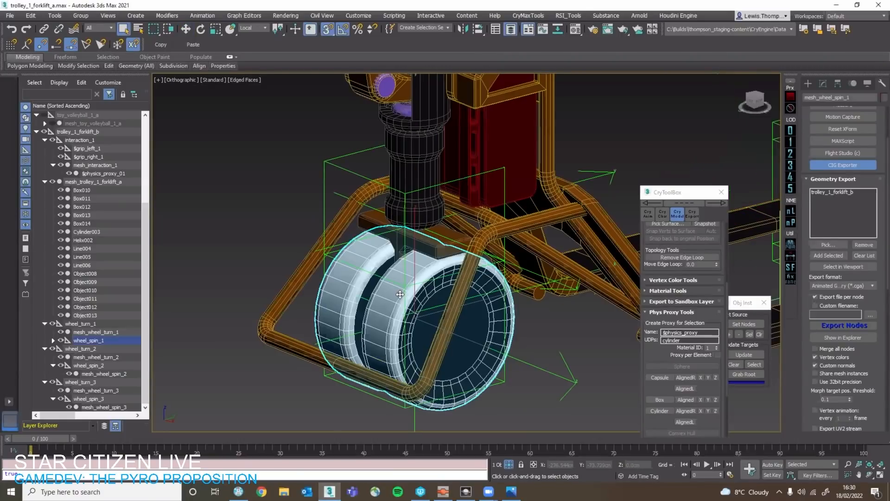
pyautogui.press('w')
pyautogui.scroll(3, 399, 286)
pyautogui.scroll(-3, 387, 279)
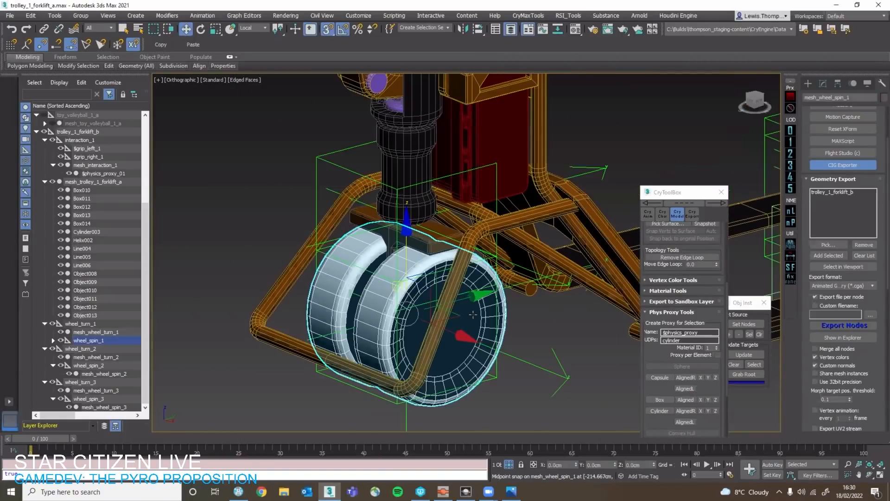
pyautogui.click(435, 302)
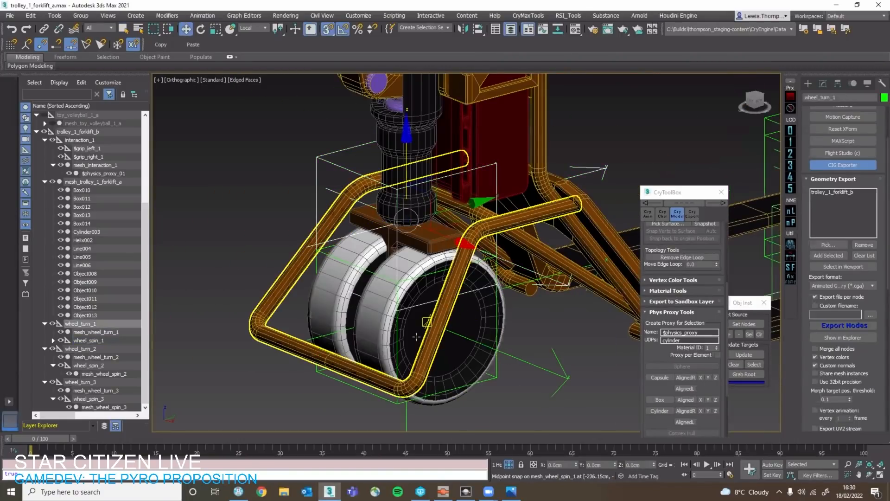
pyautogui.moveTo(502, 342); pyautogui.dragTo(463, 373, button='middle')
pyautogui.click(438, 369)
pyautogui.press('pageup')
pyautogui.scroll(-5, 466, 362)
pyautogui.scroll(3, 472, 367)
pyautogui.click(498, 394)
pyautogui.scroll(-5, 491, 406)
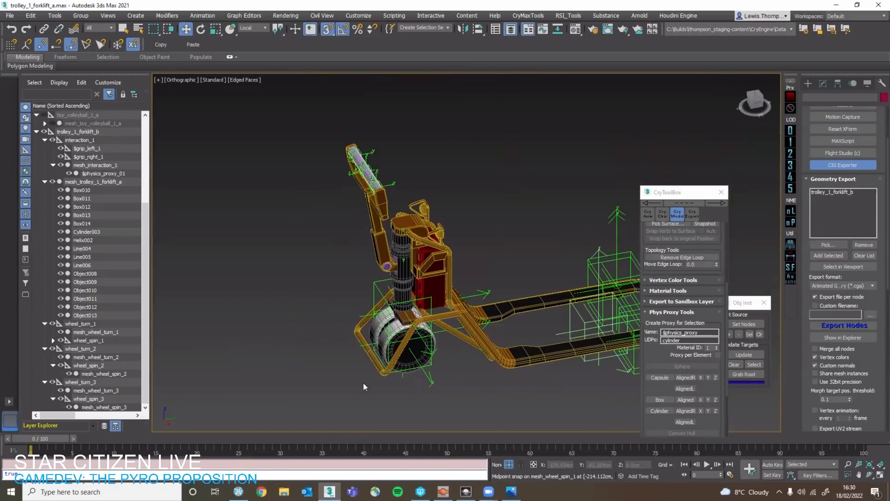
pyautogui.keyDown('alt'); pyautogui.moveTo(393, 385); pyautogui.dragTo(447, 398, button='middle'); pyautogui.keyUp('alt')
# Switch to the level editor and inspect the exported trolley's rear wheels and turning bracket up close.
pyautogui.click(467, 492)
pyautogui.moveTo(376, 360); pyautogui.dragTo(389, 316, button='right')
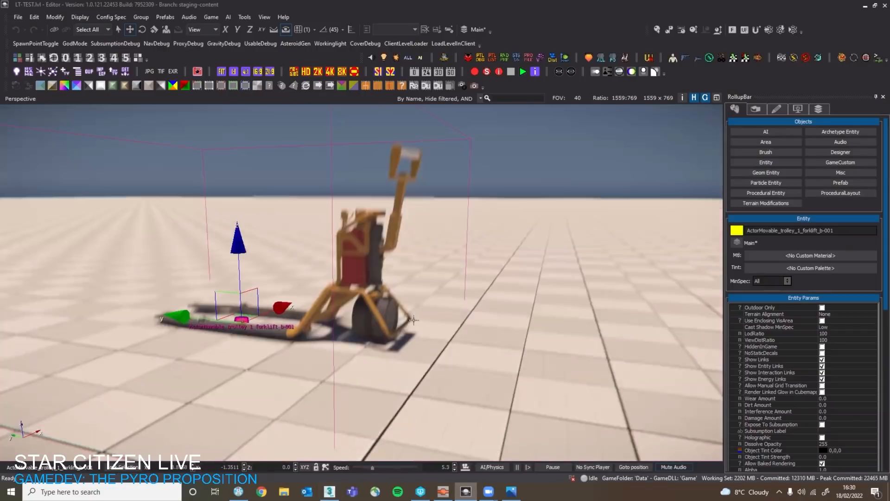
pyautogui.scroll(-3, 377, 360)
pyautogui.scroll(4, 401, 352)
pyautogui.scroll(4, 383, 336)
pyautogui.keyDown('alt'); pyautogui.moveTo(383, 336); pyautogui.dragTo(360, 346, button='middle'); pyautogui.keyUp('alt')
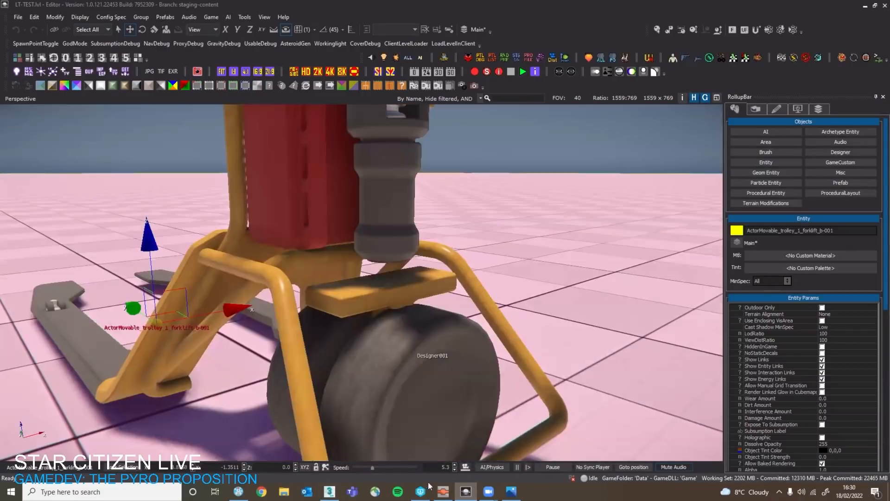
pyautogui.scroll(-3, 360, 341)
# Switch to 3ds Max, expand wheel_spin_1 and reparent mesh_wheel_spin_1 directly to wheel_turn_1.
pyautogui.hotkey('alt', 'Tab')
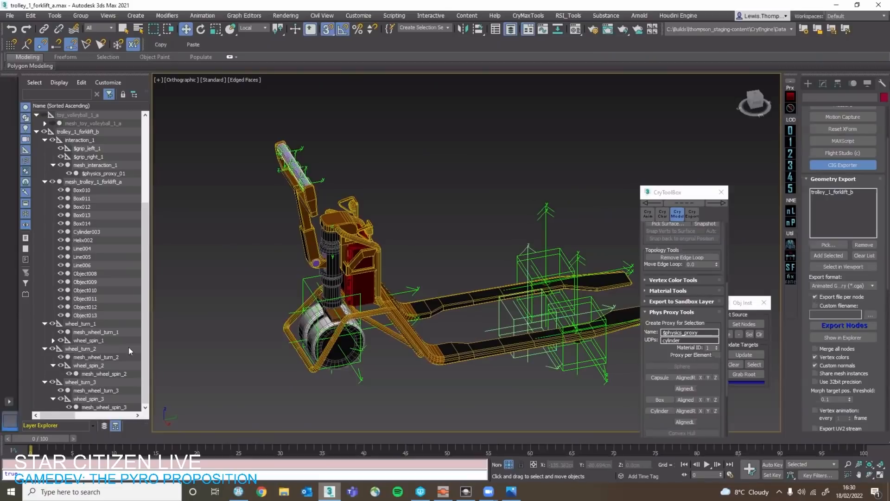
pyautogui.doubleClick(92, 339)
pyautogui.click(80, 333)
pyautogui.click(54, 340)
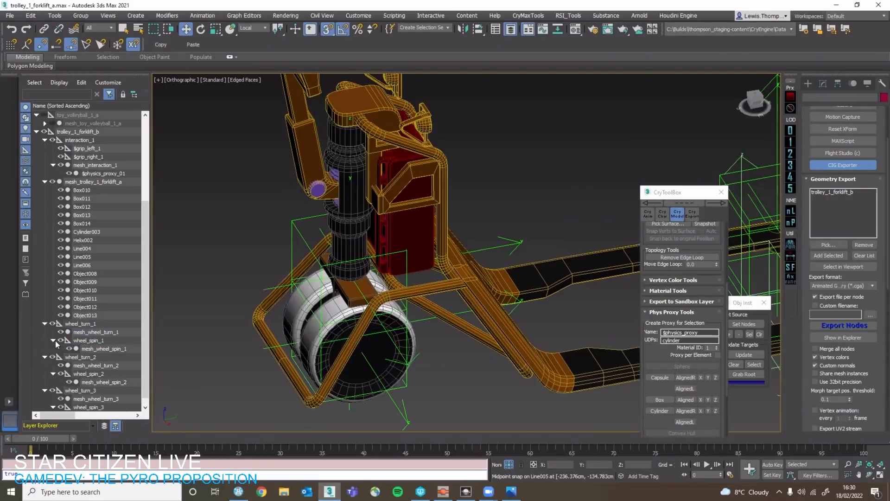
pyautogui.click(96, 350)
pyautogui.moveTo(94, 350); pyautogui.dragTo(82, 325)
# Reset the wheel_spin_1 helper's rotation to 0 on the X, Y and Z axes.
pyautogui.click(87, 349)
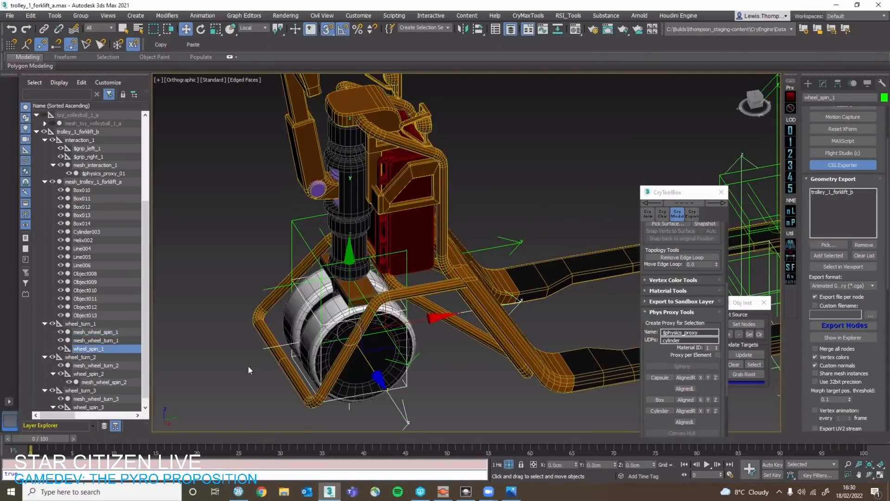
pyautogui.press('e')
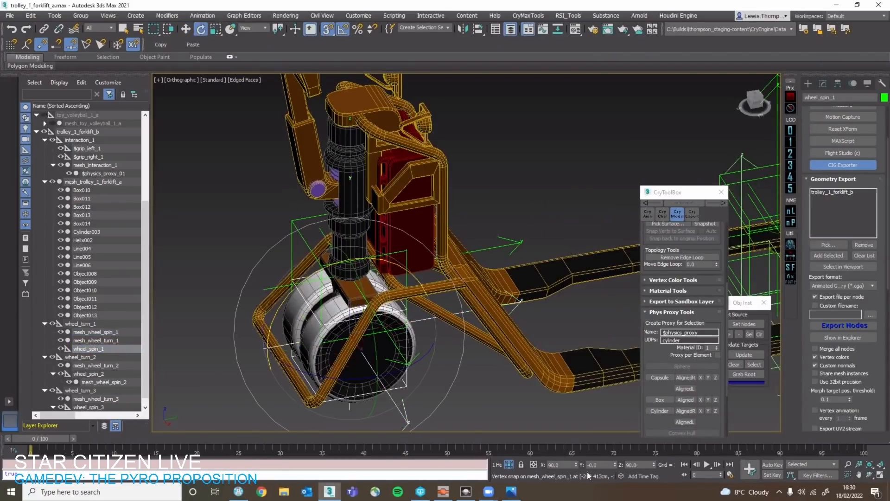
pyautogui.hotkey('ctrl', 'z')
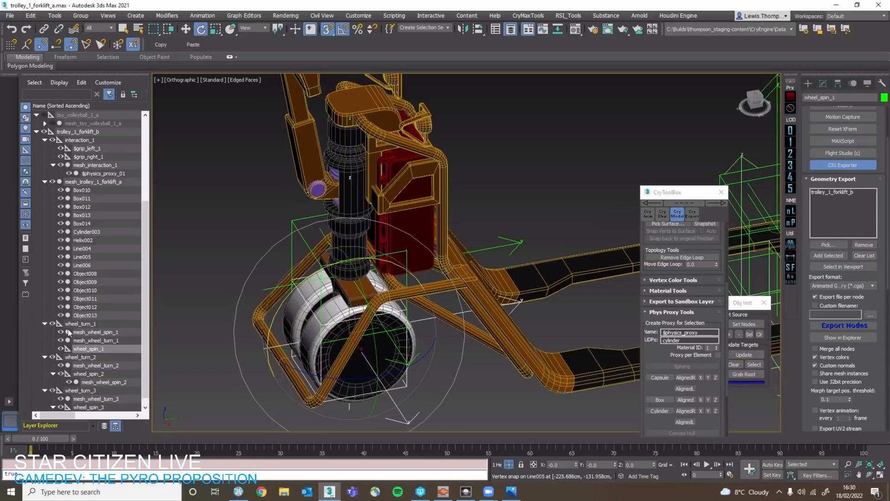
# Reparent mesh_wheel_spin_1 back under wheel_spin_1 and export the trolley_1_forklift_b node again.
pyautogui.click(116, 333)
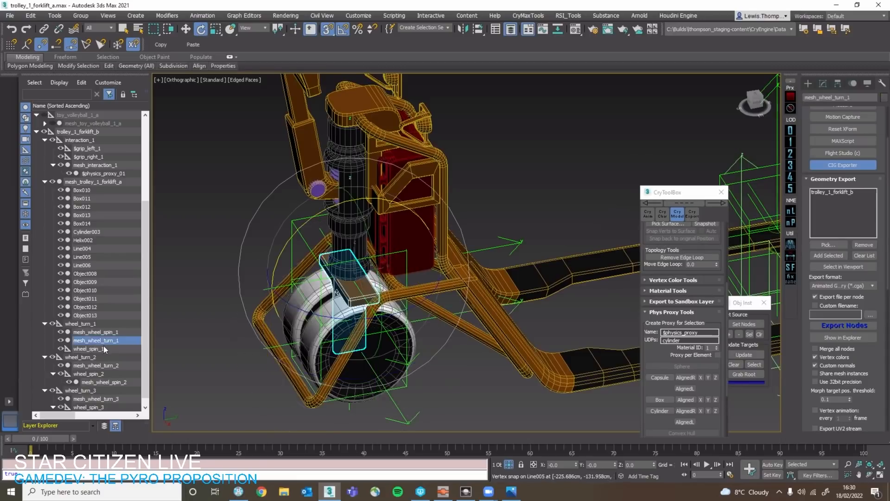
pyautogui.moveTo(114, 335); pyautogui.dragTo(93, 348)
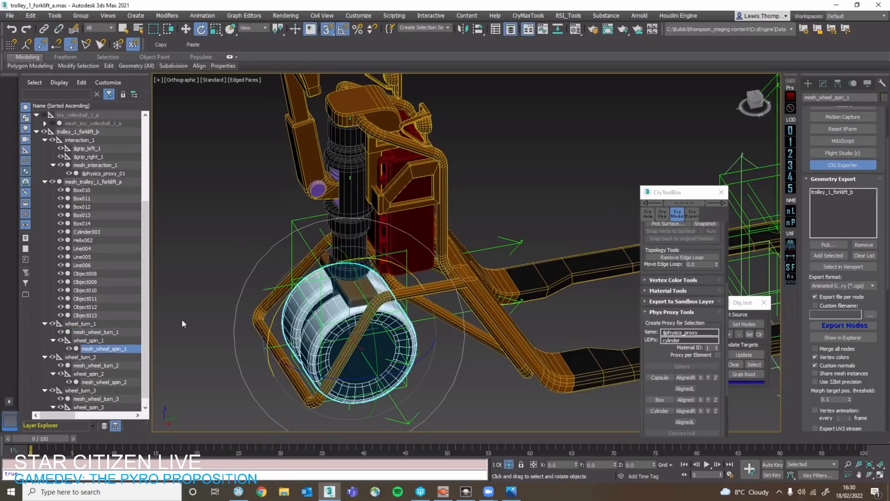
pyautogui.click(219, 332)
pyautogui.scroll(-3, 220, 332)
pyautogui.click(843, 325)
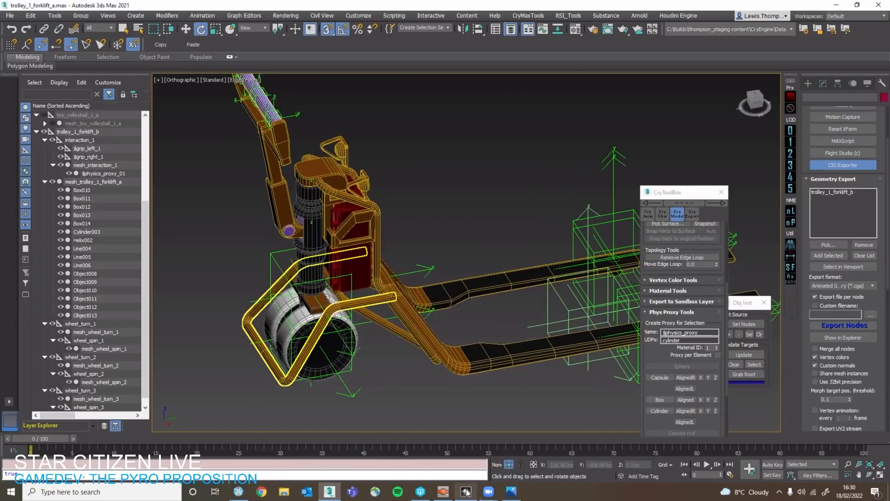
# Switch to the level editor and test the re-exported forklift trolley by running and stopping the AI/Physics simulation.
pyautogui.moveTo(466, 490)
pyautogui.click(492, 457)
pyautogui.moveTo(370, 278); pyautogui.dragTo(385, 343, button='right')
pyautogui.scroll(2, 372, 379)
pyautogui.scroll(-4, 374, 363)
pyautogui.click(493, 467)
pyautogui.scroll(-6, 467, 335)
pyautogui.moveTo(464, 354); pyautogui.dragTo(482, 419, button='right')
pyautogui.click(493, 467)
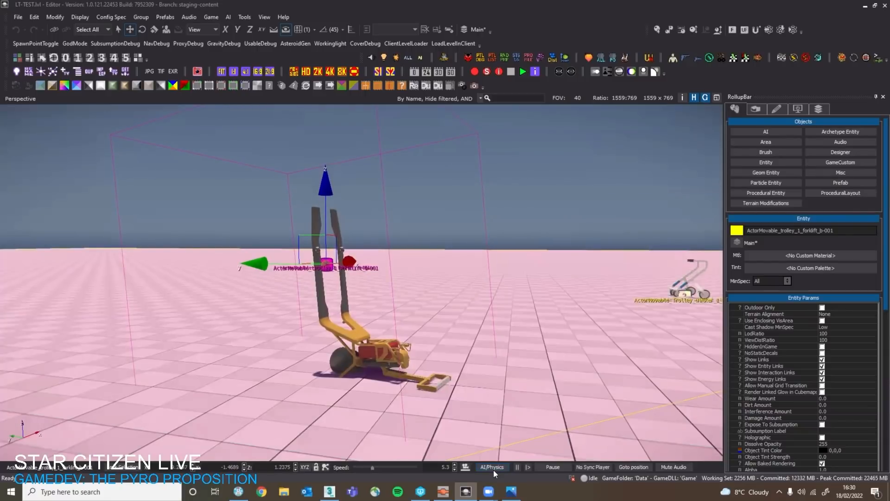
# Repeat the AI/Physics simulation and watch from a lower, wider view how the forklift trolley balances.
pyautogui.click(494, 469)
pyautogui.moveTo(505, 448); pyautogui.dragTo(487, 455, button='right')
pyautogui.click(493, 469)
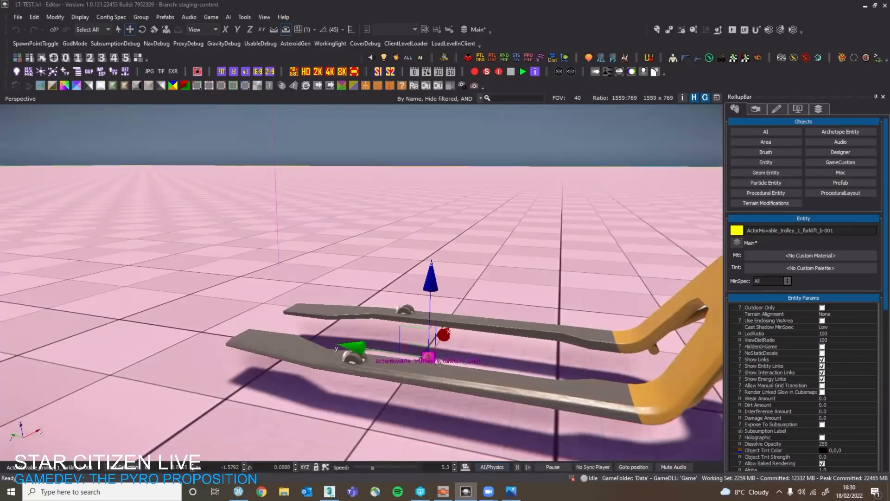
pyautogui.press('s')
pyautogui.moveTo(440, 364); pyautogui.dragTo(462, 418, button='right')
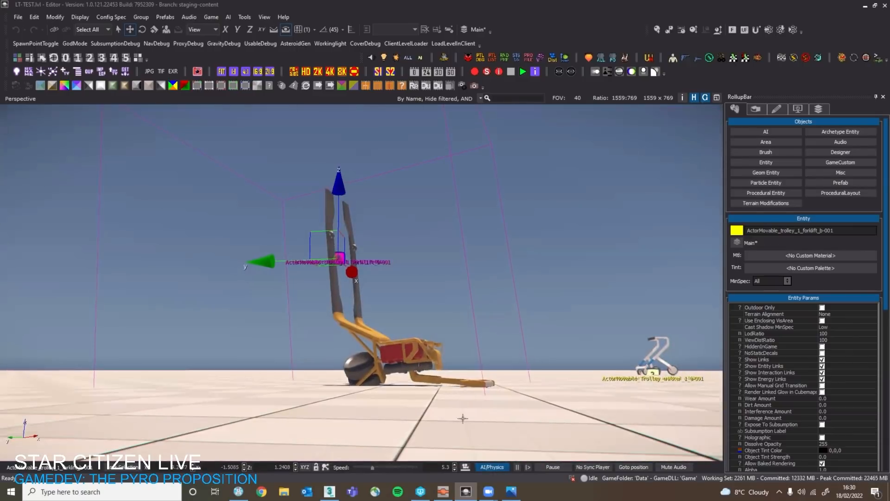
pyautogui.click(494, 469)
# Switch to 3ds Max and examine the helpers and meshes of wheel 1 and wheel 2 on the forklift trolley.
pyautogui.moveTo(448, 454); pyautogui.dragTo(334, 499, button='right')
pyautogui.press('w')
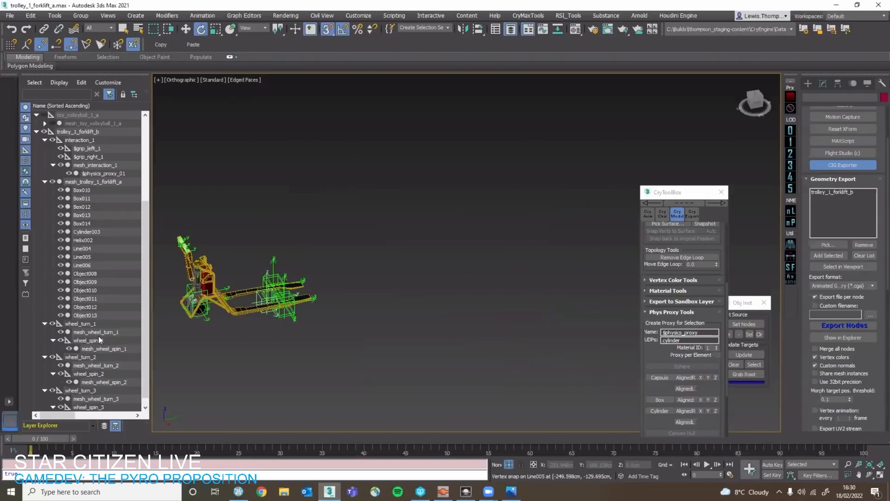
pyautogui.scroll(-1, 100, 336)
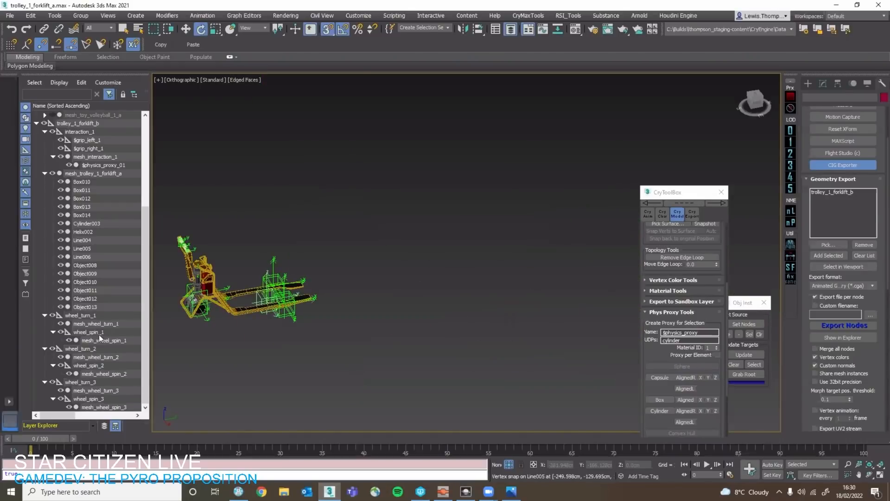
pyautogui.click(100, 335)
pyautogui.scroll(6, 279, 307)
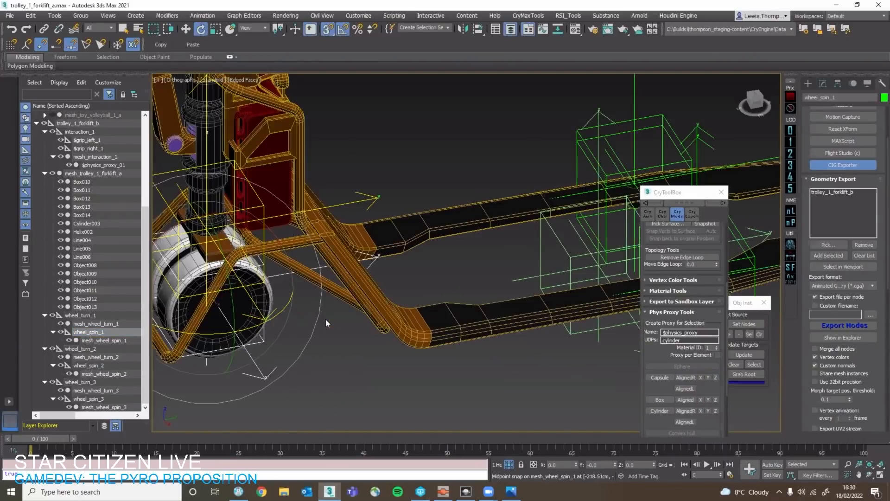
pyautogui.scroll(-4, 330, 338)
pyautogui.press('q')
pyautogui.click(109, 340)
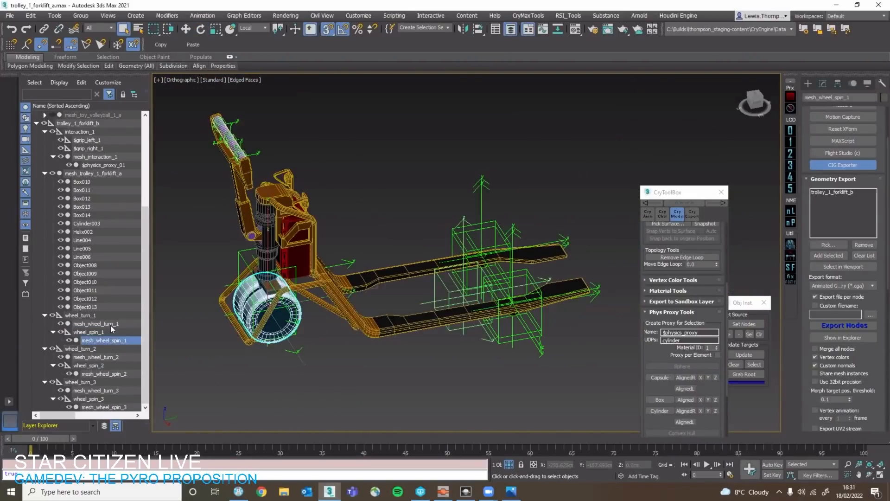
pyautogui.click(110, 325)
pyautogui.click(95, 365)
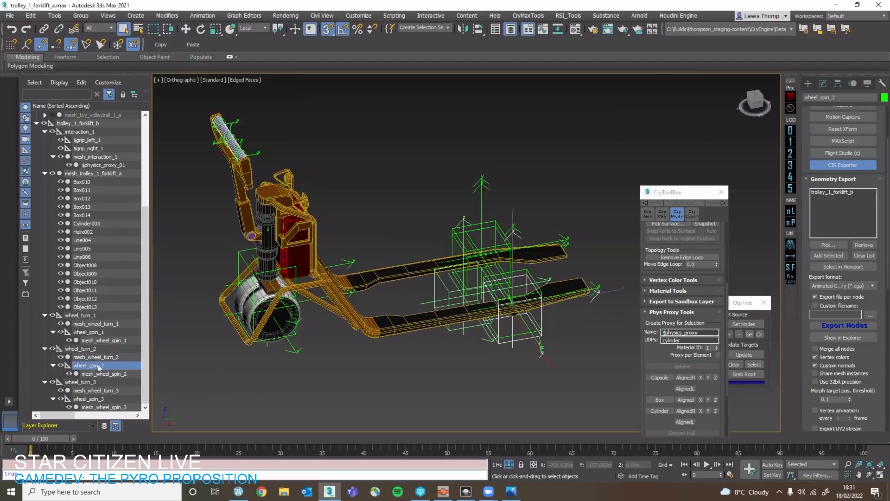
pyautogui.click(94, 373)
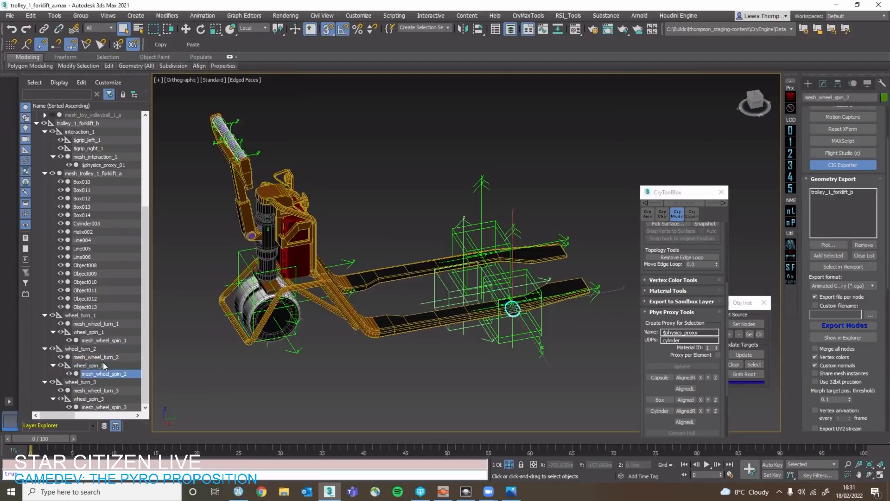
pyautogui.click(103, 361)
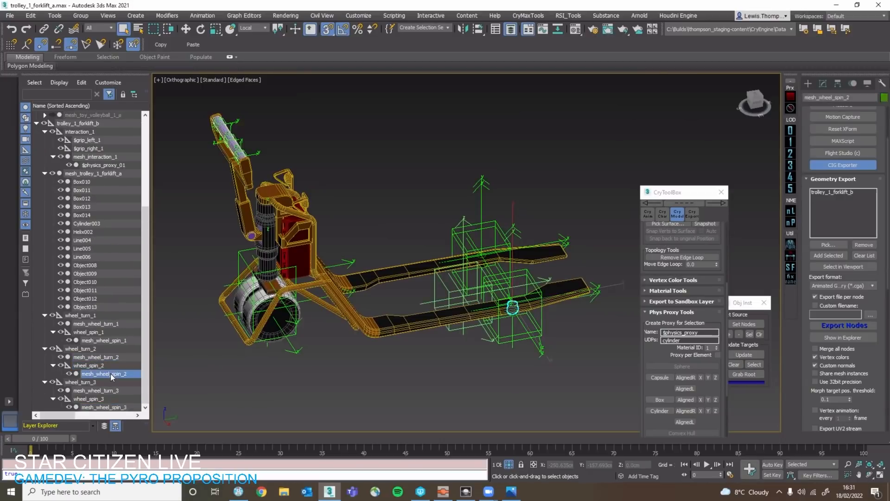
pyautogui.keyDown('shift'); pyautogui.click(118, 358); pyautogui.keyUp('shift')
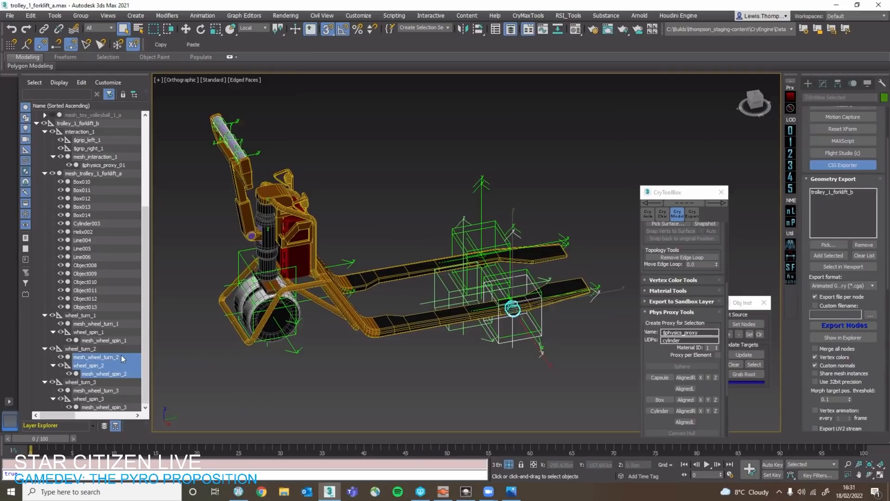
pyautogui.click(109, 359)
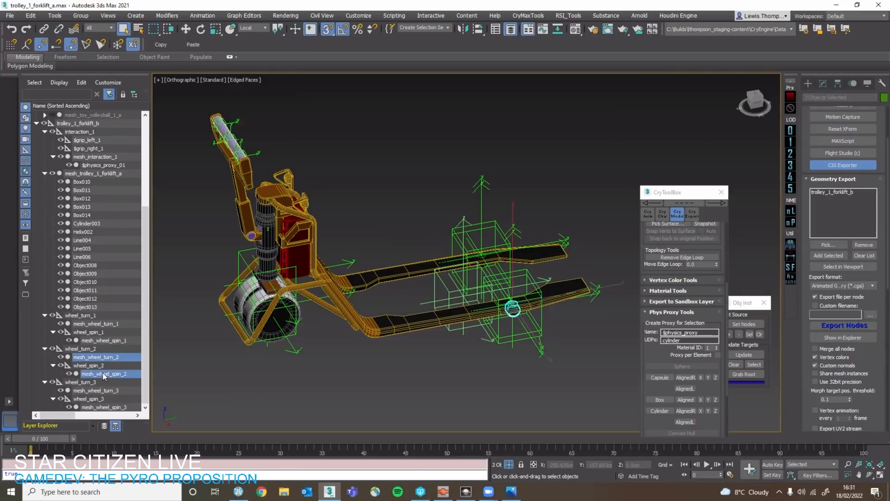
# Reparent mesh_wheel_turn_2 and wheel_spin_2 from wheel_turn_2 to interaction_1, keeping mesh_wheel_spin_2 under its spin helper.
pyautogui.keyDown('ctrl'); pyautogui.click(100, 367); pyautogui.keyUp('ctrl')
pyautogui.click(99, 333)
pyautogui.click(53, 365)
pyautogui.click(97, 366)
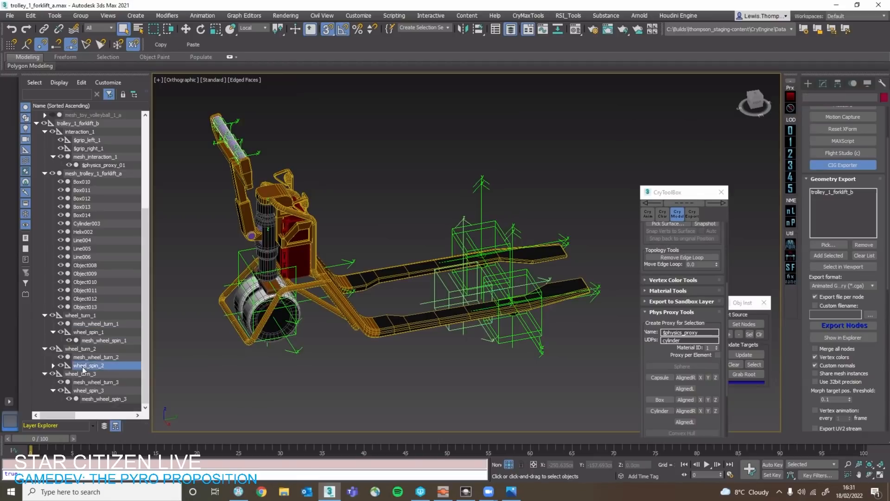
pyautogui.keyDown('ctrl'); pyautogui.click(101, 359); pyautogui.keyUp('ctrl')
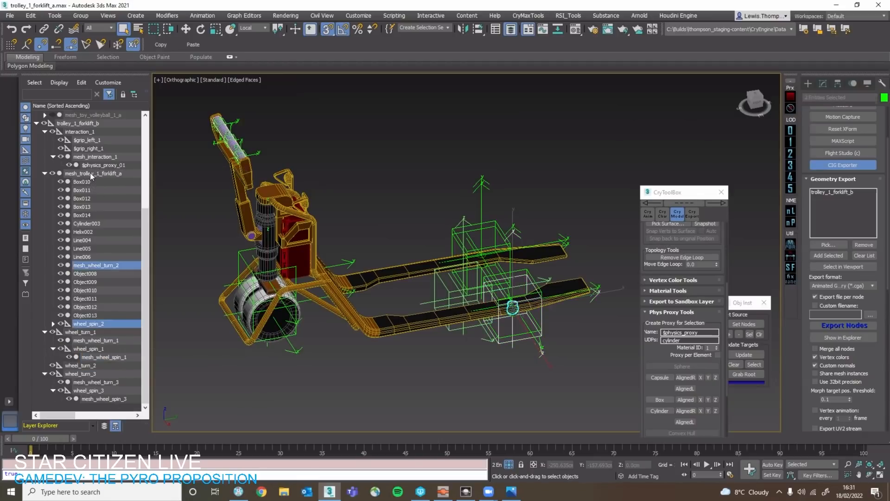
pyautogui.moveTo(99, 356); pyautogui.dragTo(95, 132)
# Reparent mesh_wheel_turn_3 and wheel_spin_3 from wheel_turn_3 to interaction_1.
pyautogui.click(103, 382)
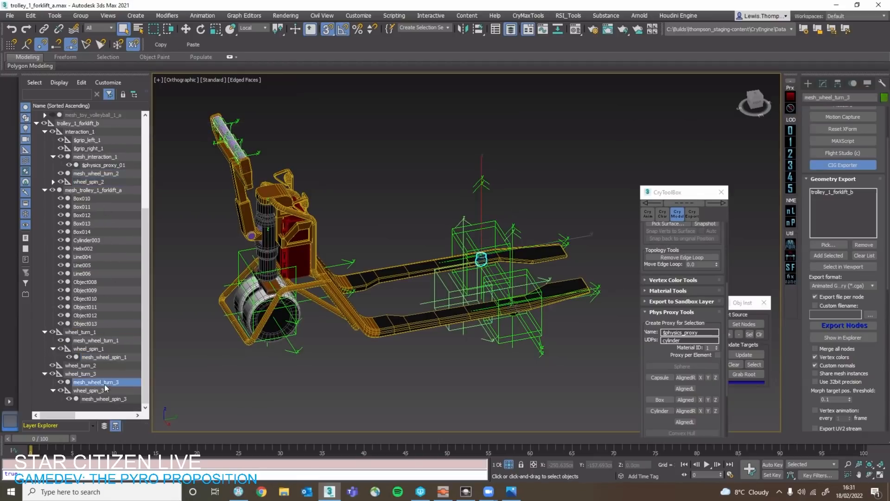
pyautogui.keyDown('ctrl'); pyautogui.click(106, 390); pyautogui.keyUp('ctrl')
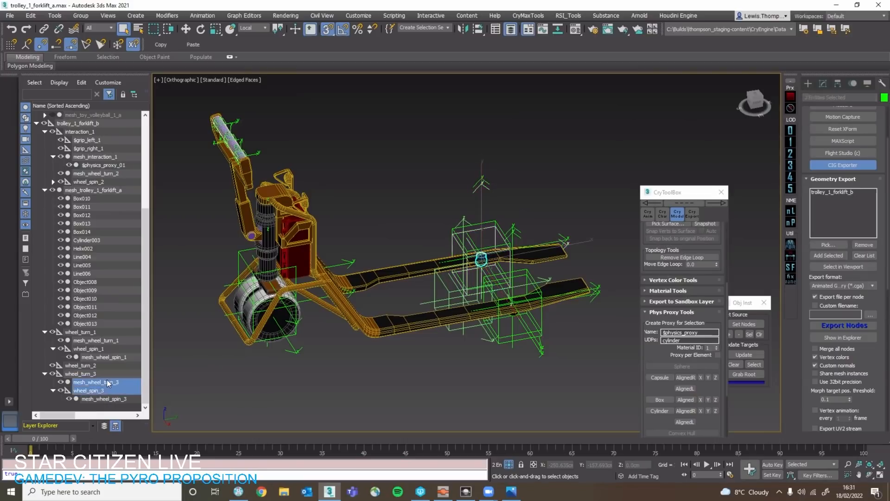
pyautogui.moveTo(107, 382); pyautogui.dragTo(85, 133)
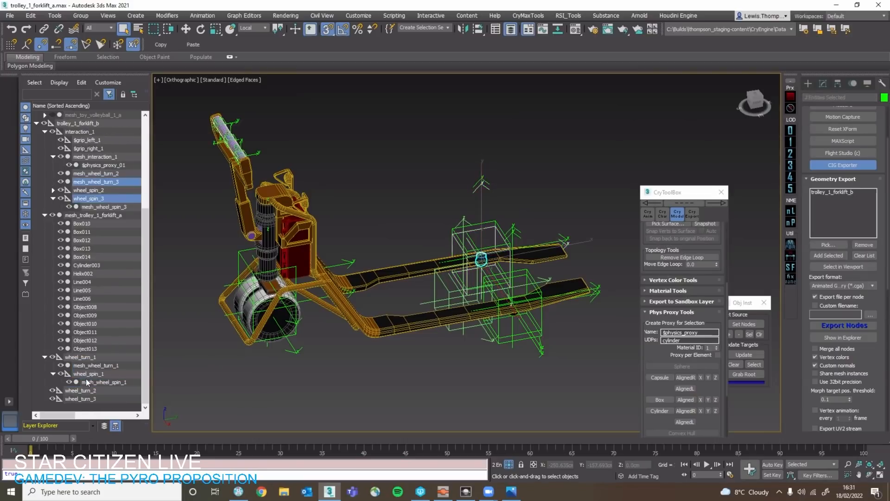
# Check the scale values of the emptied wheel_turn_2 and wheel_turn_3 helpers.
pyautogui.click(86, 390)
pyautogui.press('r')
pyautogui.scroll(5, 522, 296)
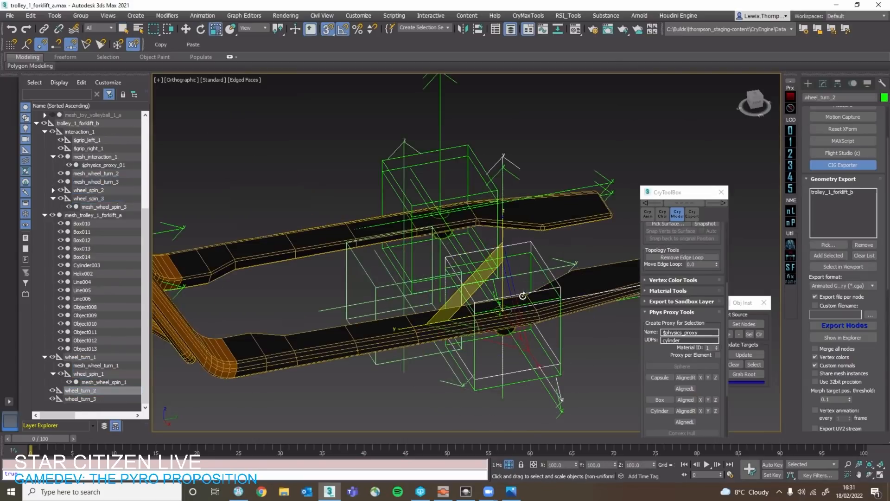
pyautogui.click(88, 398)
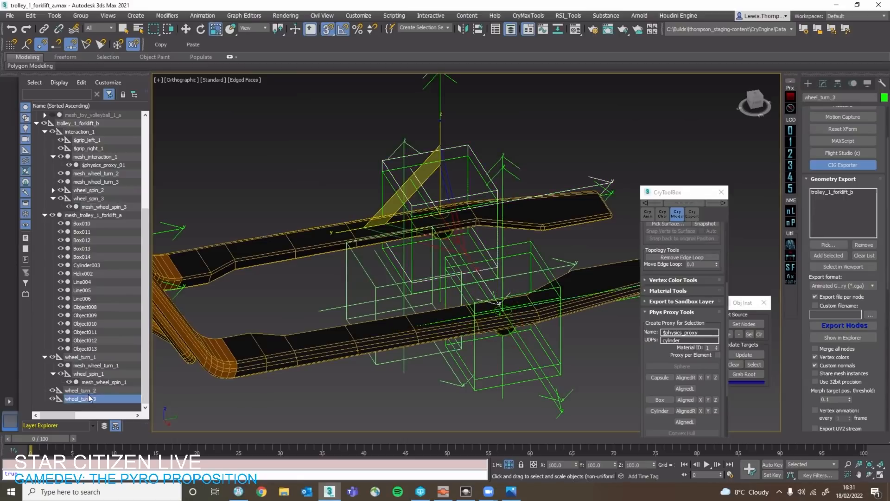
pyautogui.click(90, 390)
# Reparent mesh_wheel_turn_2, wheel_spin_2 and mesh_wheel_spin_2 back under wheel_turn_2.
pyautogui.click(88, 190)
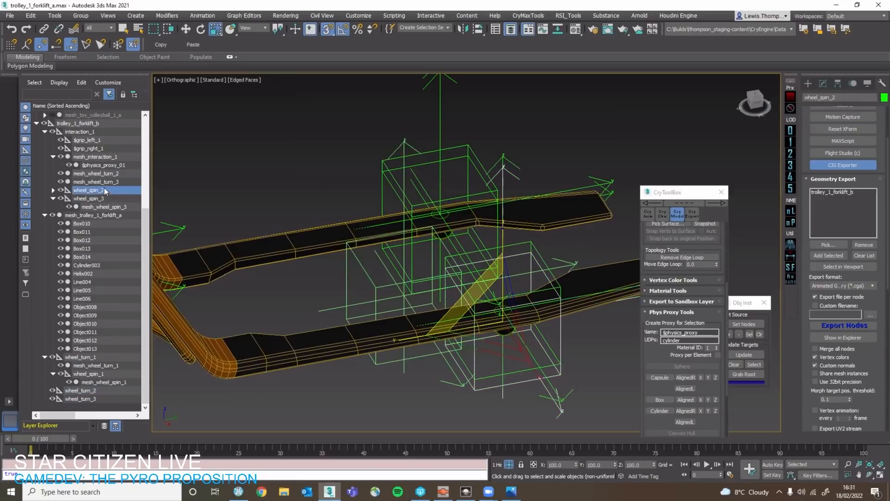
pyautogui.keyDown('ctrl'); pyautogui.click(116, 174); pyautogui.keyUp('ctrl')
pyautogui.moveTo(116, 174); pyautogui.dragTo(111, 373)
pyautogui.click(96, 382)
pyautogui.click(89, 391)
pyautogui.click(51, 390)
pyautogui.click(53, 391)
# Export the trolley_1_forklift_b node and reparent mesh_wheel_spin_2 under wheel_spin_2.
pyautogui.click(105, 398)
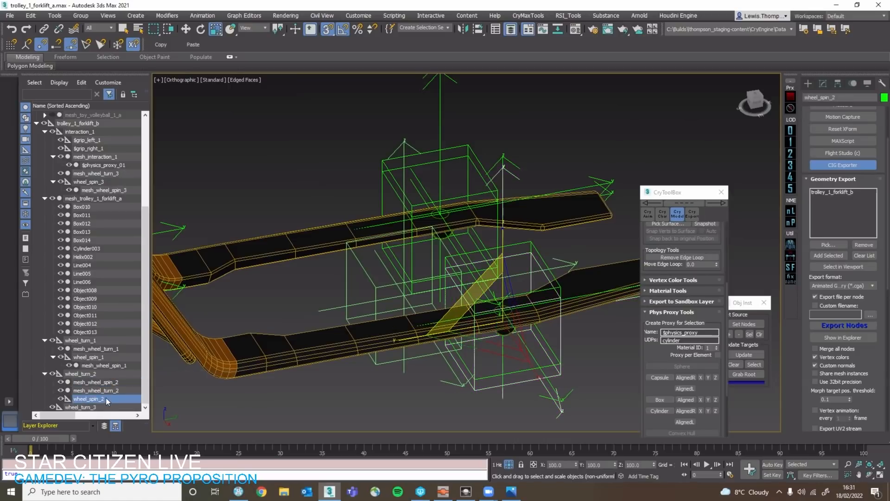
pyautogui.hotkey('ctrl', 'e')
pyautogui.click(544, 337)
pyautogui.click(120, 381)
pyautogui.moveTo(112, 392); pyautogui.dragTo(105, 397)
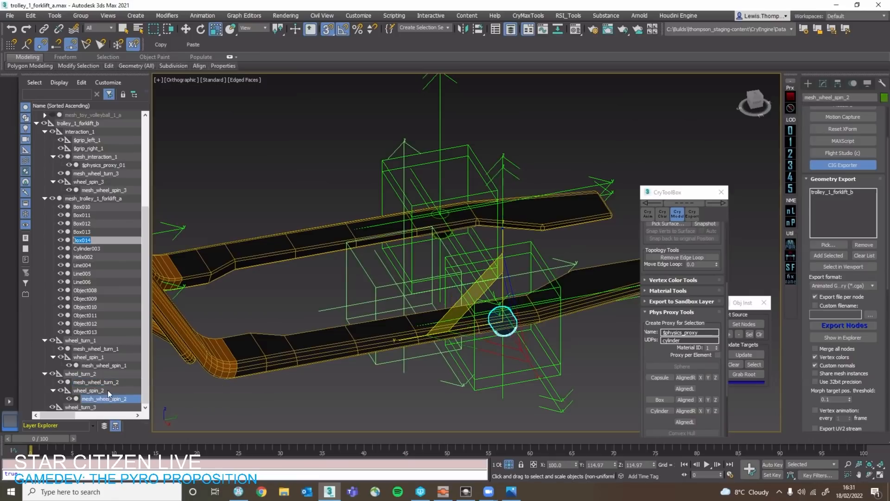
# Reparent wheel_spin_3 and mesh_wheel_spin_3 from interaction_1 back under wheel_turn_3.
pyautogui.click(107, 147)
pyautogui.click(110, 165)
pyautogui.click(112, 176)
pyautogui.click(113, 184)
pyautogui.keyDown('ctrl'); pyautogui.click(113, 190); pyautogui.keyUp('ctrl')
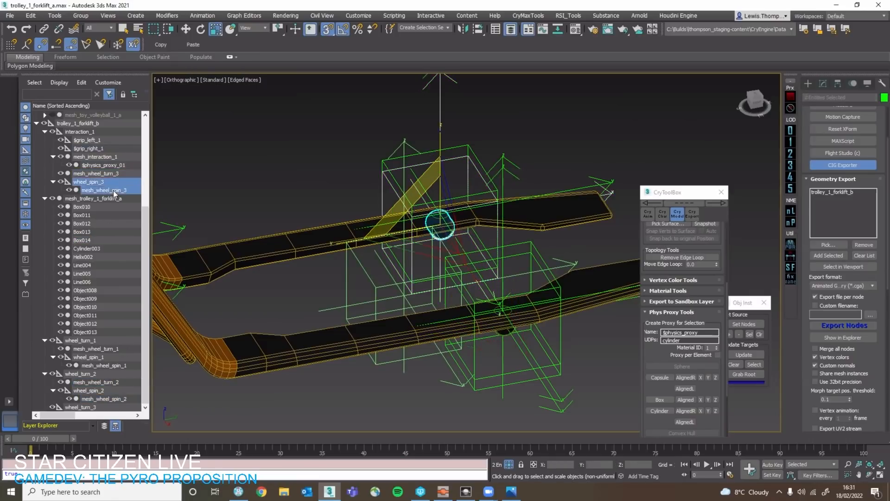
pyautogui.moveTo(107, 183); pyautogui.dragTo(91, 406)
# Reparent mesh_wheel_spin_3 from wheel_turn_3 to the wheel_spin_3 helper.
pyautogui.click(96, 391)
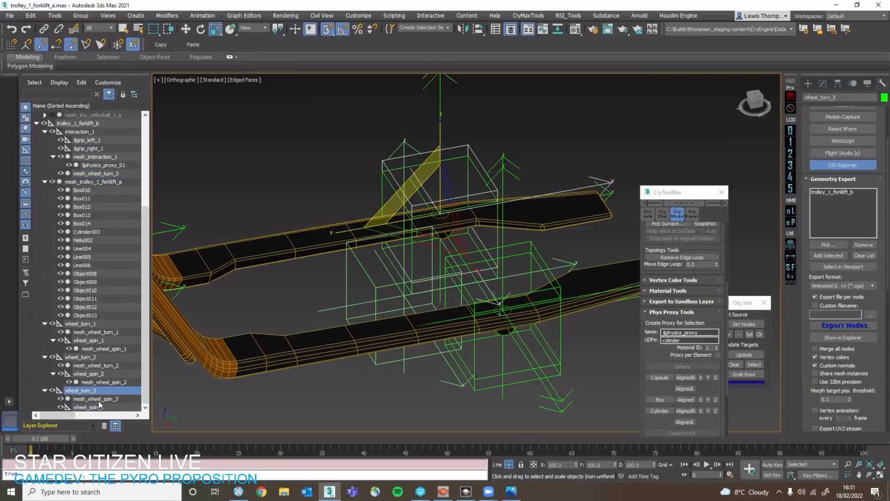
pyautogui.click(98, 406)
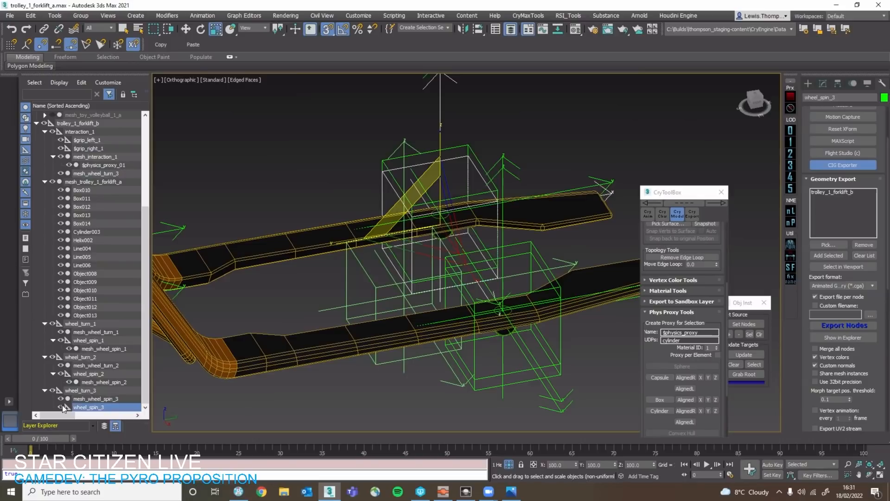
pyautogui.moveTo(107, 403); pyautogui.dragTo(105, 406)
pyautogui.click(111, 401)
pyautogui.click(109, 407)
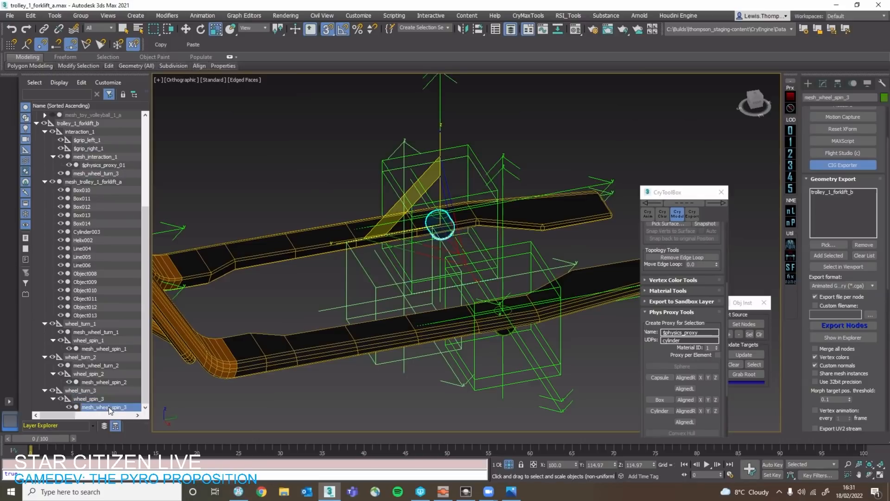
# Reparent mesh_wheel_turn_3 back under wheel_turn_3 and export the trolley_1_forklift_b node again.
pyautogui.click(108, 398)
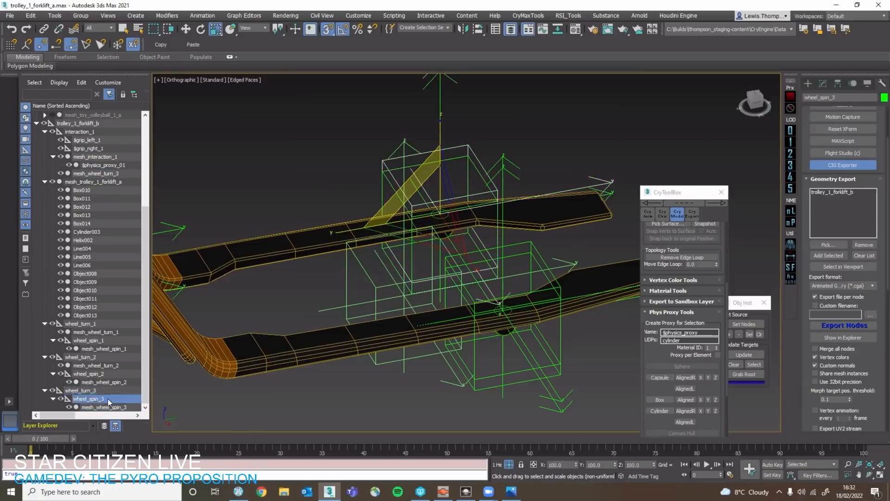
pyautogui.moveTo(116, 177); pyautogui.dragTo(87, 390)
pyautogui.click(273, 416)
pyautogui.hotkey('ctrl', 'e')
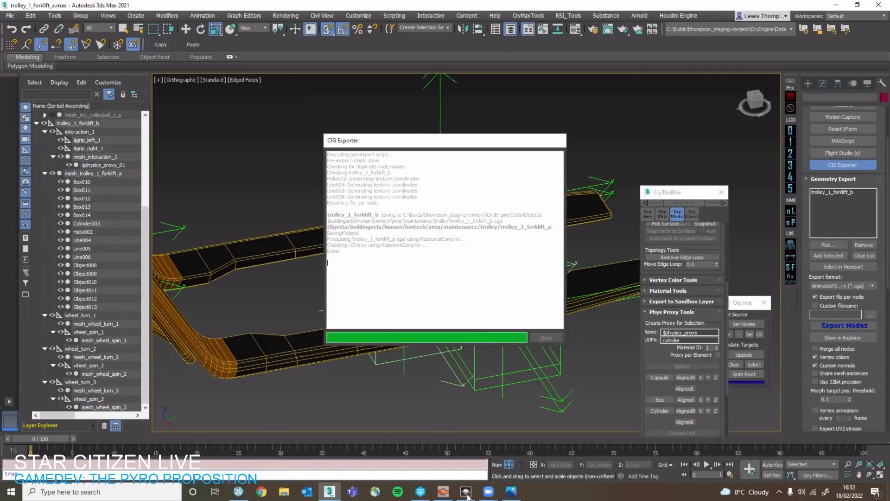
# Switch to the level editor and examine the re-exported forklift trolley from the side.
pyautogui.click(466, 492)
pyautogui.press('w')
pyautogui.moveTo(362, 283); pyautogui.dragTo(406, 288, button='right')
pyautogui.press('s')
pyautogui.press('w')
pyautogui.press('s')
pyautogui.press('s')
pyautogui.press('w')
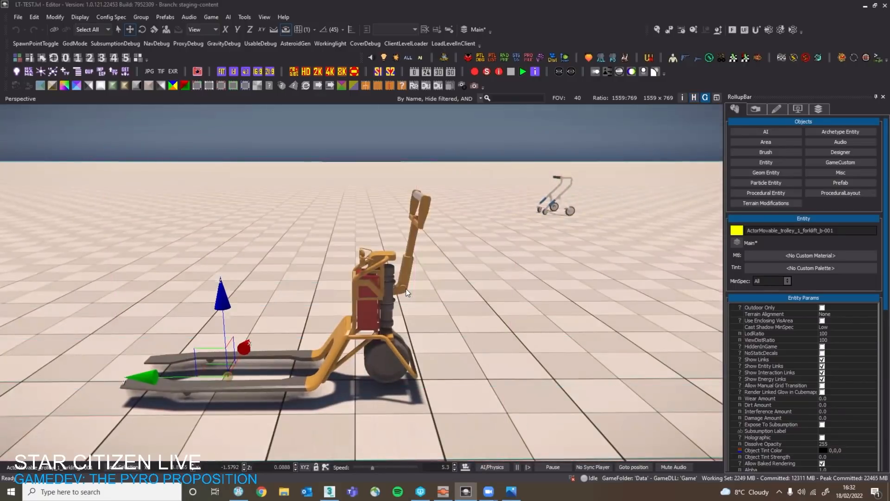
# Set the e_DebugDraw console variable to 15 to display helpers in the viewport, and close the console.
pyautogui.press('`')
pyautogui.write('e_debug')
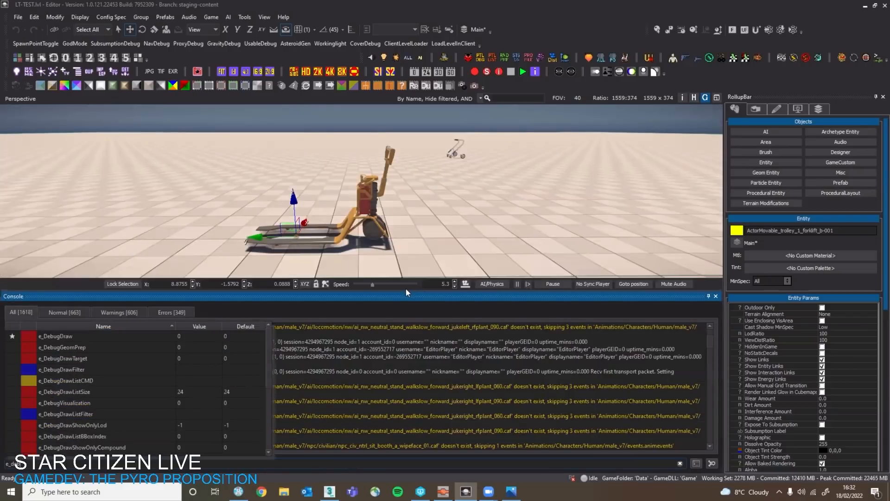
pyautogui.click(191, 335)
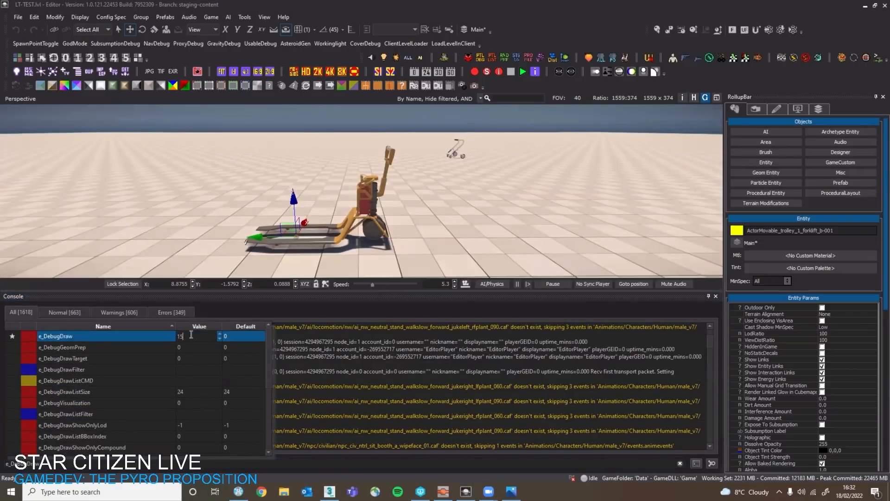
pyautogui.press('Return')
pyautogui.click(716, 296)
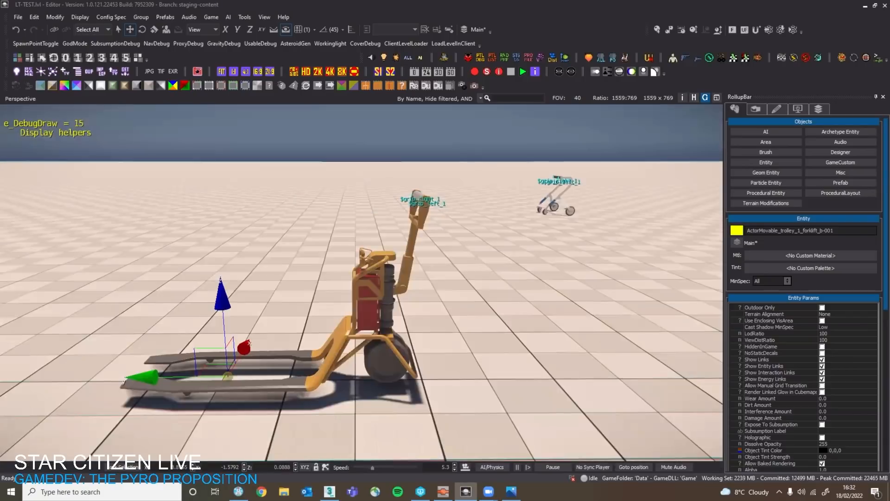
# Compare the helpers drawn on the forklift trolley with those on the other trolley from close and wide views.
pyautogui.moveTo(519, 278); pyautogui.dragTo(355, 202, button='right')
pyautogui.press('d')
pyautogui.scroll(-5, 348, 232)
pyautogui.press('w')
pyautogui.press('w')
pyautogui.moveTo(533, 185); pyautogui.dragTo(640, 227, button='right')
pyautogui.press('s')
pyautogui.press('a')
pyautogui.press('w')
pyautogui.moveTo(454, 260); pyautogui.dragTo(477, 264, button='right')
pyautogui.press('s')
# Switch back to 3ds Max and collapse the child branches of trolley_1_forklift_b to examine its top-level hierarchy and wheel 3's nodes.
pyautogui.hotkey('alt', 'Tab')
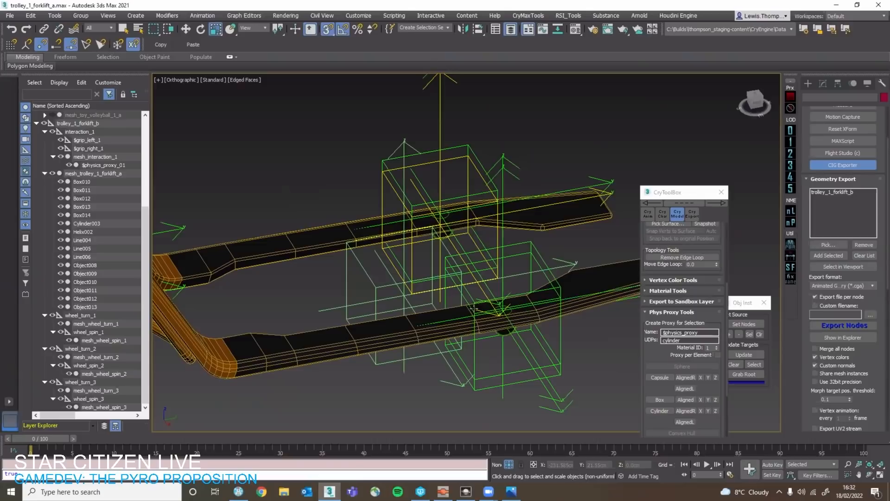
pyautogui.click(471, 307)
pyautogui.scroll(-5, 471, 308)
pyautogui.keyDown('alt'); pyautogui.moveTo(360, 313); pyautogui.dragTo(302, 305, button='middle'); pyautogui.keyUp('alt')
pyautogui.press('q')
pyautogui.click(89, 315)
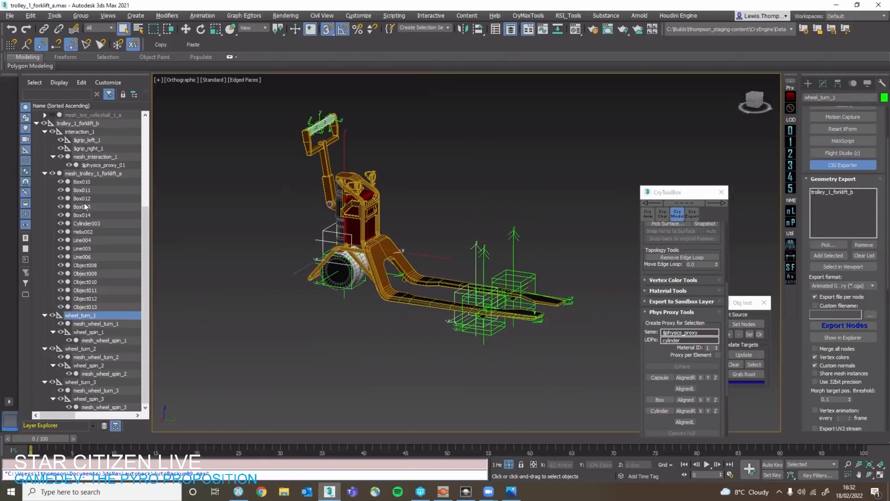
pyautogui.click(84, 174)
pyautogui.click(45, 173)
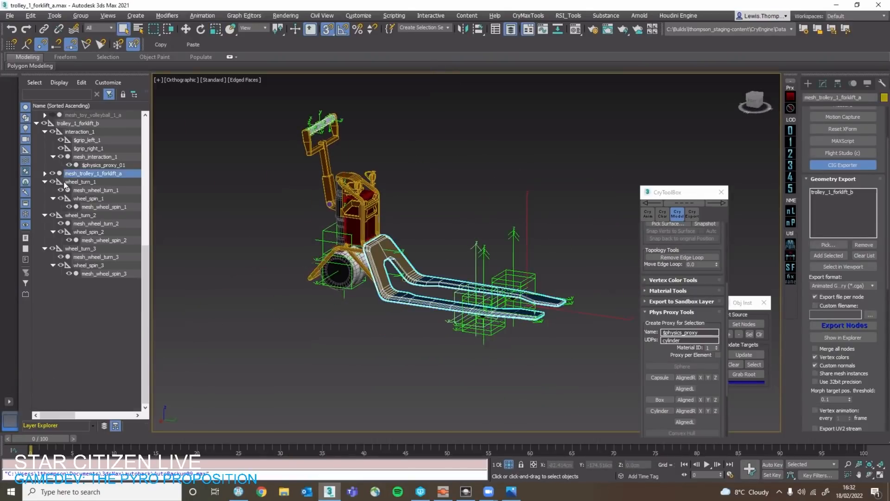
pyautogui.click(45, 181)
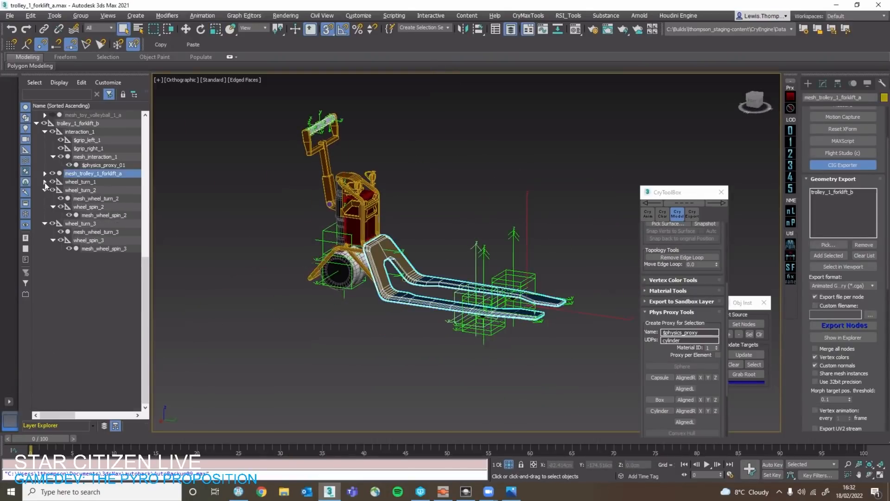
pyautogui.click(45, 132)
pyautogui.click(87, 158)
pyautogui.click(79, 190)
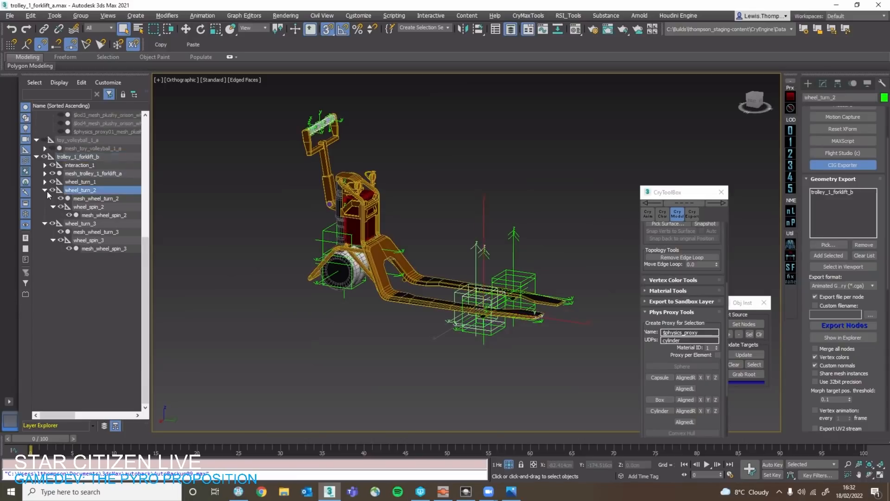
pyautogui.click(45, 190)
pyautogui.click(78, 199)
pyautogui.click(45, 199)
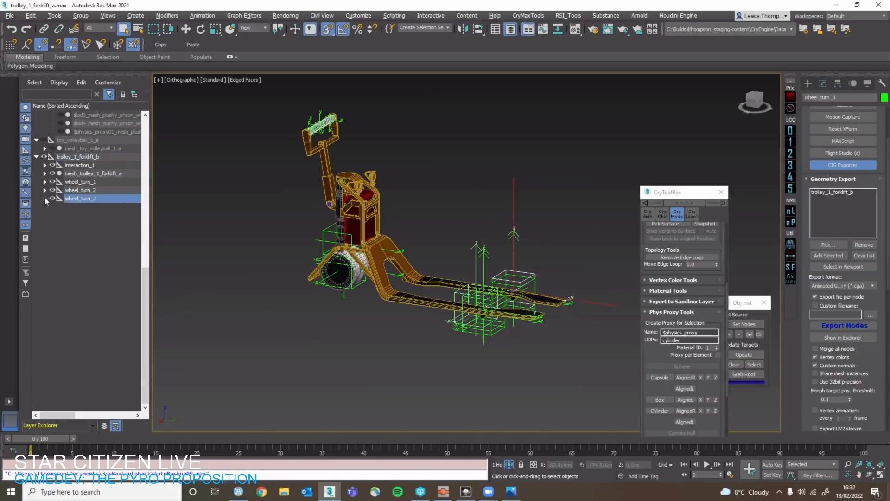
pyautogui.click(45, 198)
pyautogui.click(455, 378)
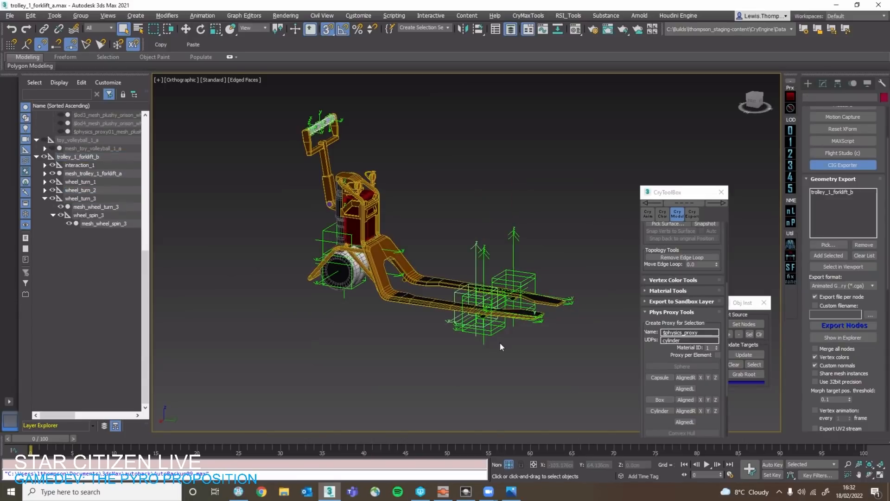
# Export the trolley_1_forklift_b nodes again and switch to the level editor.
pyautogui.scroll(5, 499, 343)
pyautogui.hotkey('ctrl', 'e')
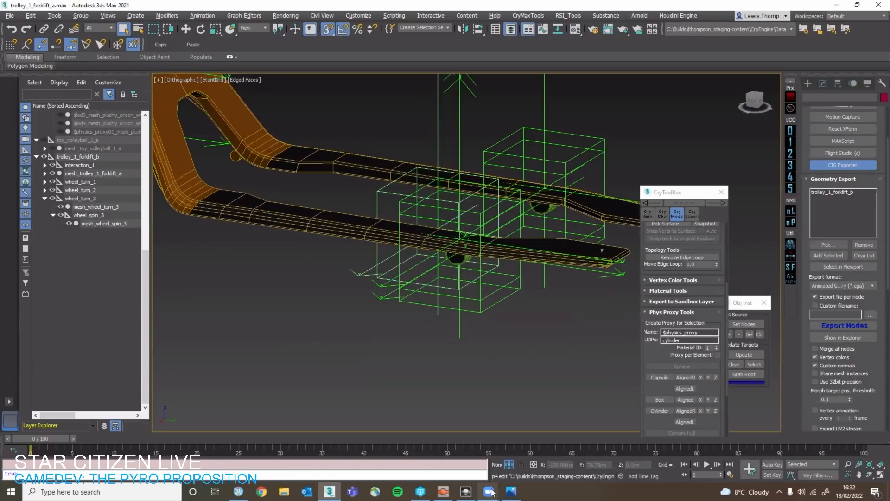
pyautogui.click(466, 491)
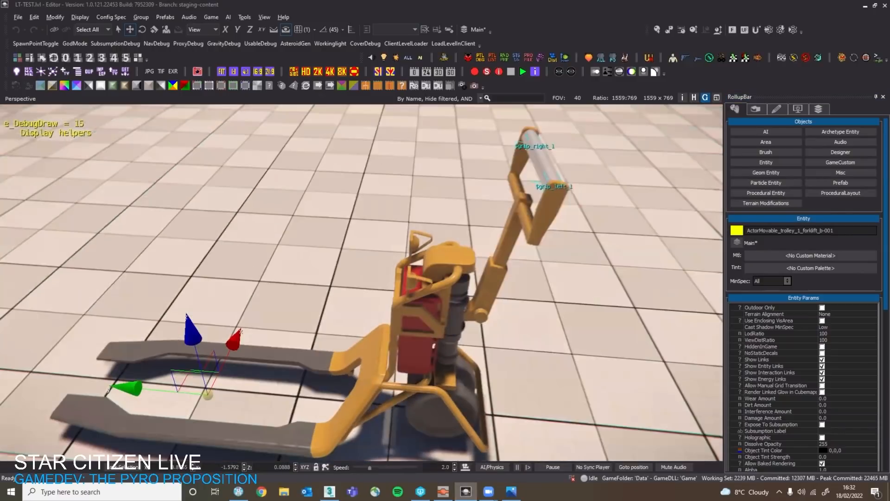
# Toggle the AI/Physics simulation on and off several times to test how the forklift trolley stands.
pyautogui.press('s')
pyautogui.click(495, 467)
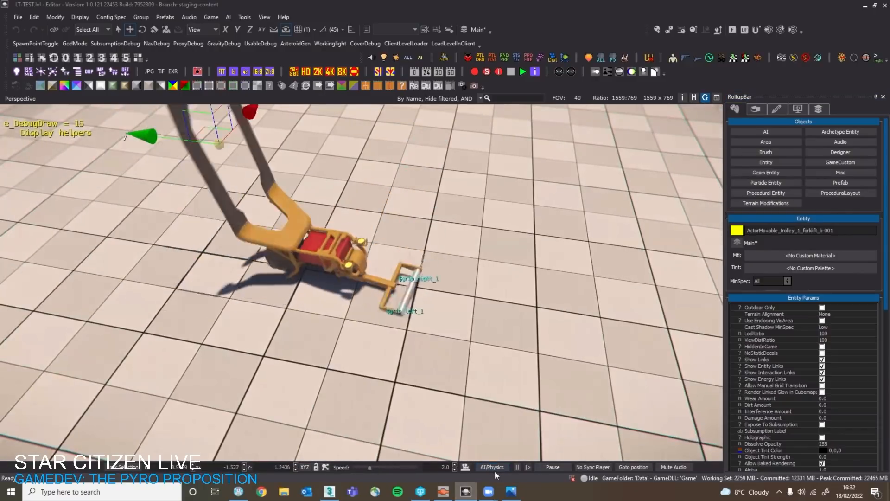
pyautogui.click(494, 468)
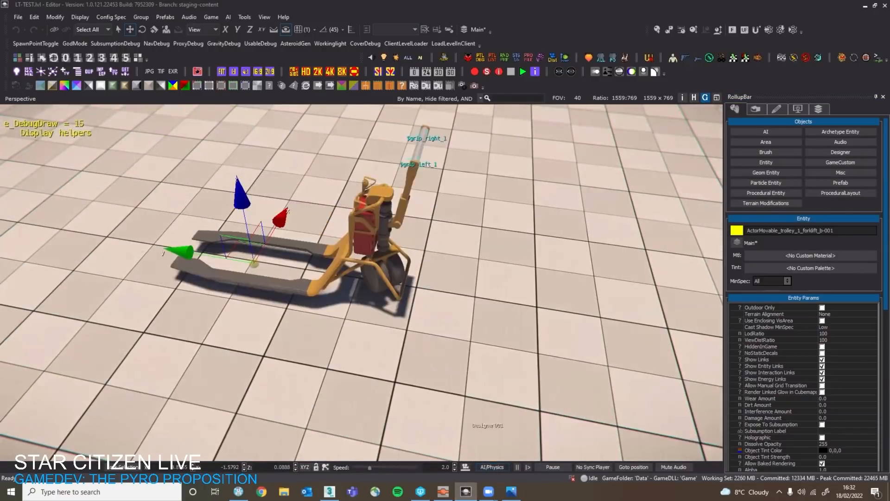
pyautogui.press('w')
pyautogui.moveTo(488, 419); pyautogui.dragTo(466, 366, button='right')
pyautogui.press('s')
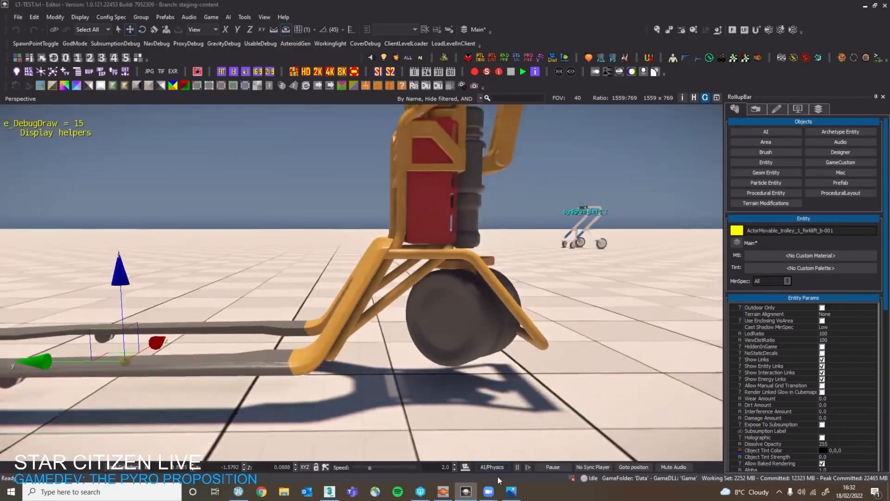
pyautogui.click(496, 468)
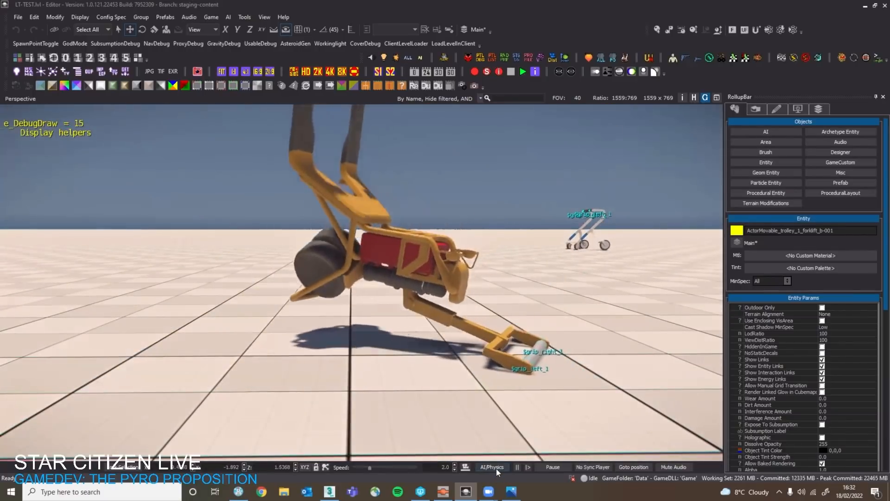
pyautogui.click(496, 468)
pyautogui.click(496, 468)
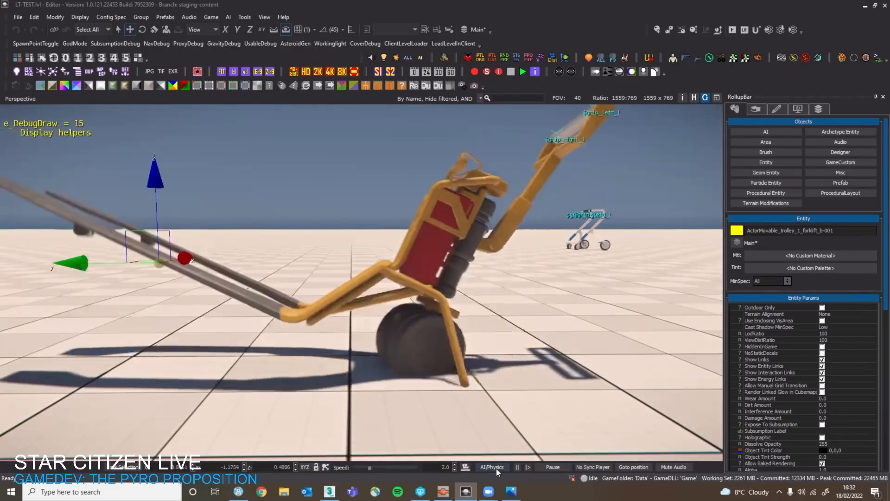
pyautogui.click(496, 468)
# Examine the forklift trolley's forks and wheels with the simulation stopped, from a low side view and from above.
pyautogui.moveTo(496, 395); pyautogui.dragTo(496, 364, button='right')
pyautogui.press('s')
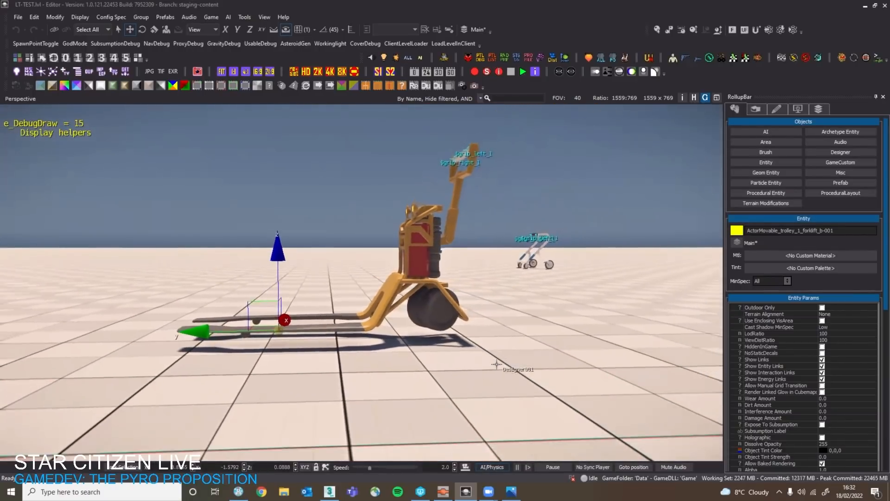
pyautogui.press('s')
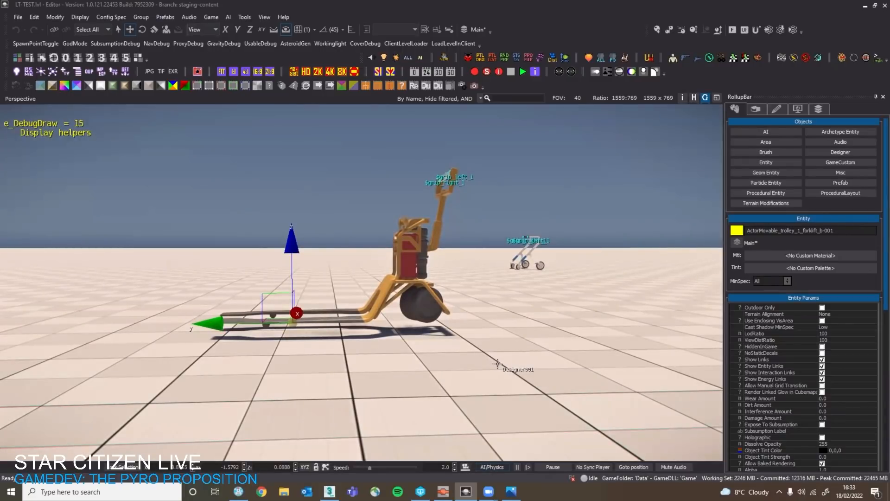
pyautogui.press('w')
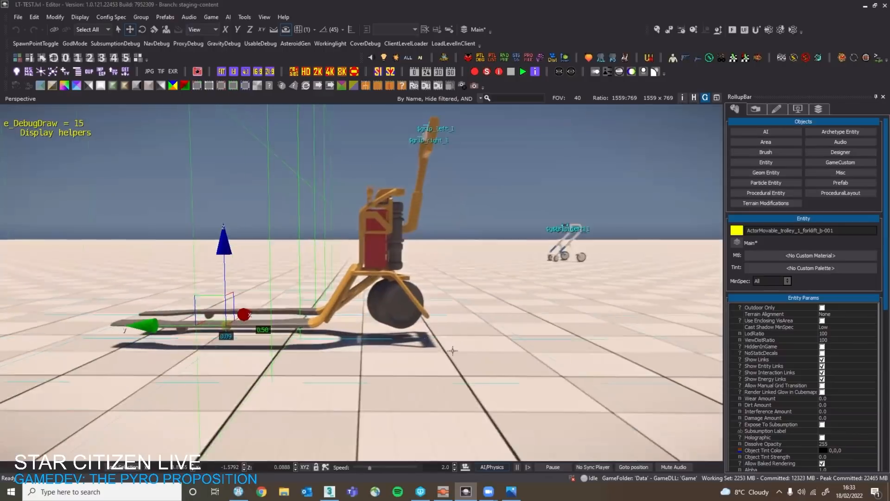
pyautogui.press('w')
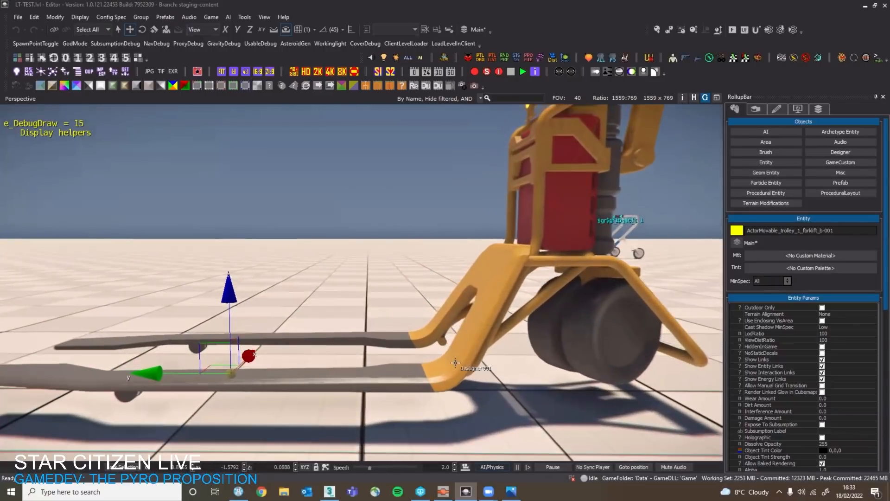
pyautogui.press('w')
pyautogui.moveTo(455, 363); pyautogui.dragTo(460, 476, button='right')
pyautogui.press('s')
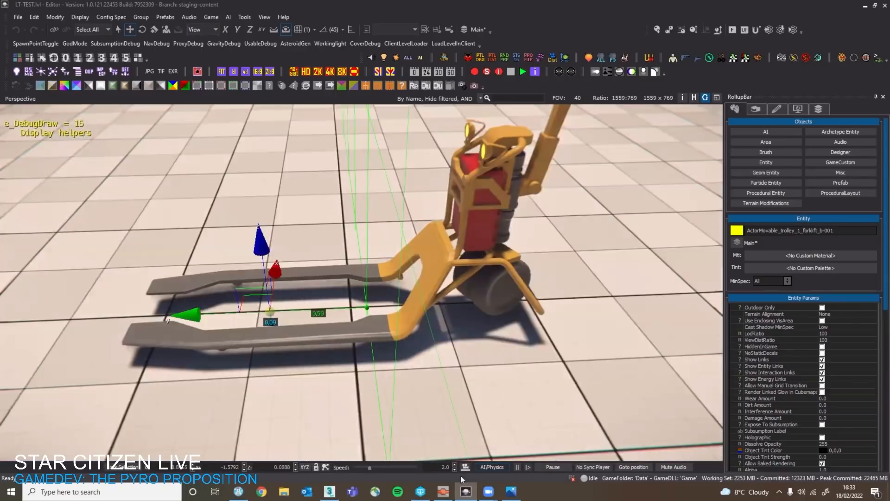
# Start the AI/Physics simulation and examine the forklift trolley's rear wheel and frame close up and from a distance.
pyautogui.click(492, 466)
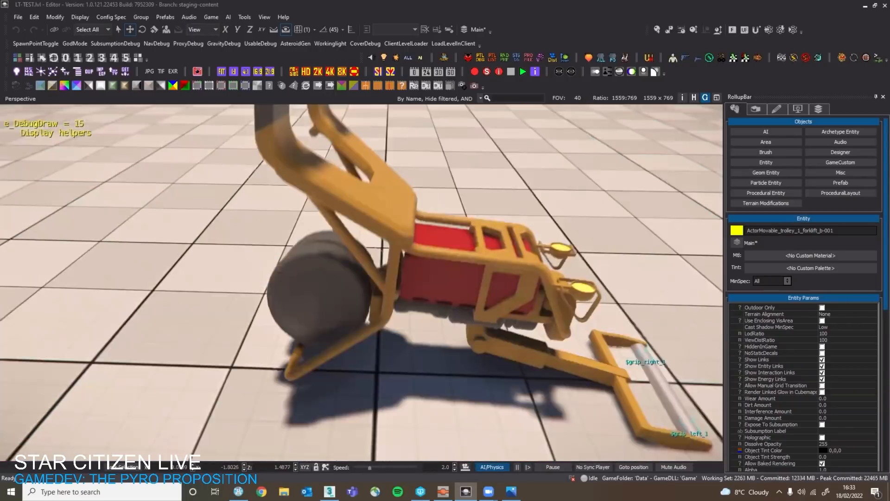
pyautogui.moveTo(380, 251); pyautogui.dragTo(368, 276, button='right')
pyautogui.press('s')
pyautogui.press('d')
pyautogui.press('a')
pyautogui.press('a')
pyautogui.press('w')
pyautogui.press('d')
pyautogui.press('w')
pyautogui.press('w')
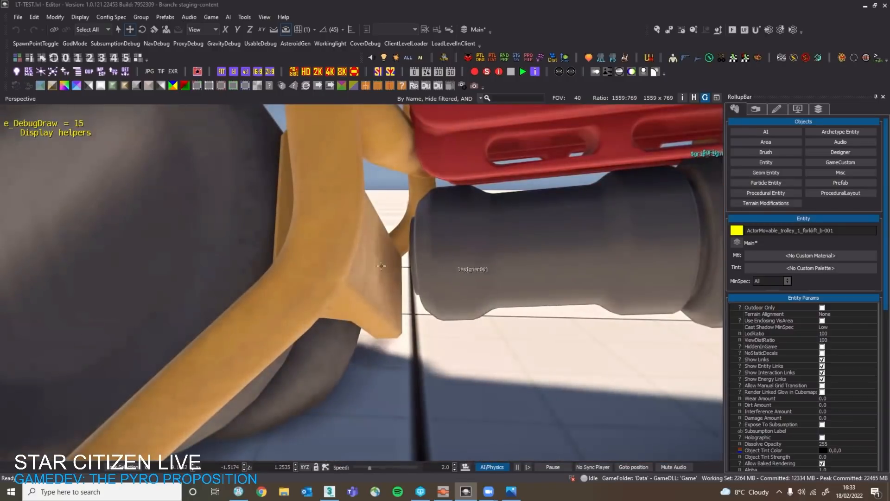
pyautogui.scroll(-3, 404, 270)
pyautogui.scroll(3, 444, 238)
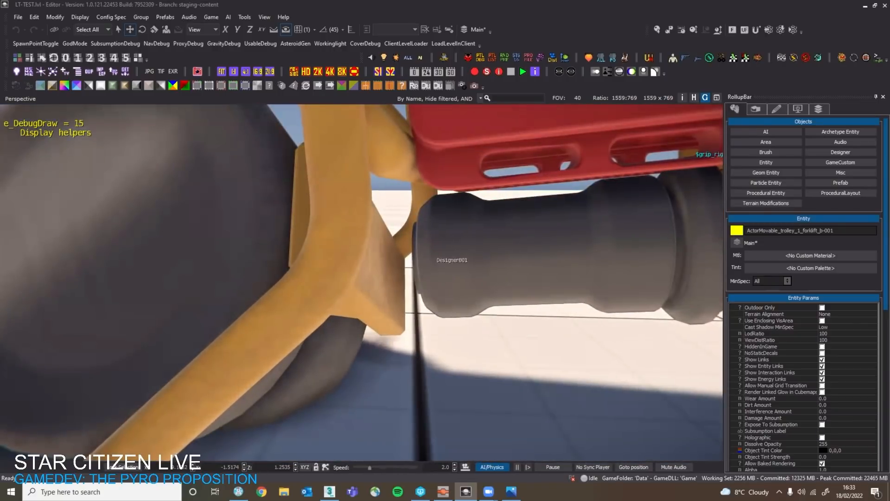
pyautogui.press('s')
pyautogui.moveTo(408, 250); pyautogui.dragTo(375, 204, button='right')
pyautogui.press('w')
pyautogui.press('w')
pyautogui.press('s')
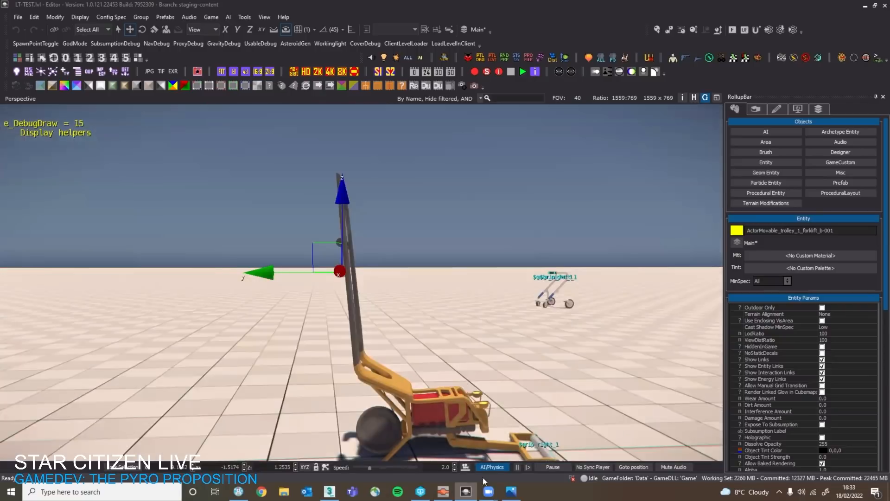
# Stop the AI/Physics simulation and turn on ProxyDebug to display the physics proxies.
pyautogui.press('d')
pyautogui.press('w')
pyautogui.moveTo(472, 382); pyautogui.dragTo(462, 422, button='right')
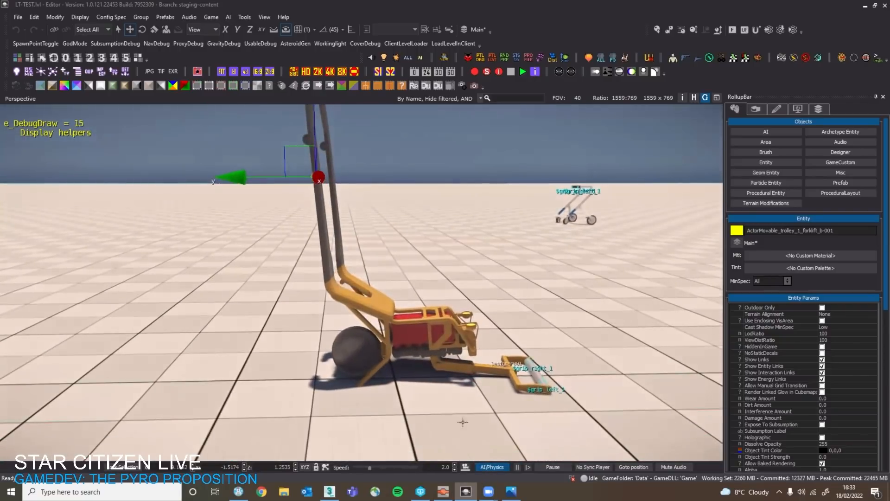
pyautogui.moveTo(431, 370); pyautogui.dragTo(438, 401, button='right')
pyautogui.press('d')
pyautogui.click(184, 43)
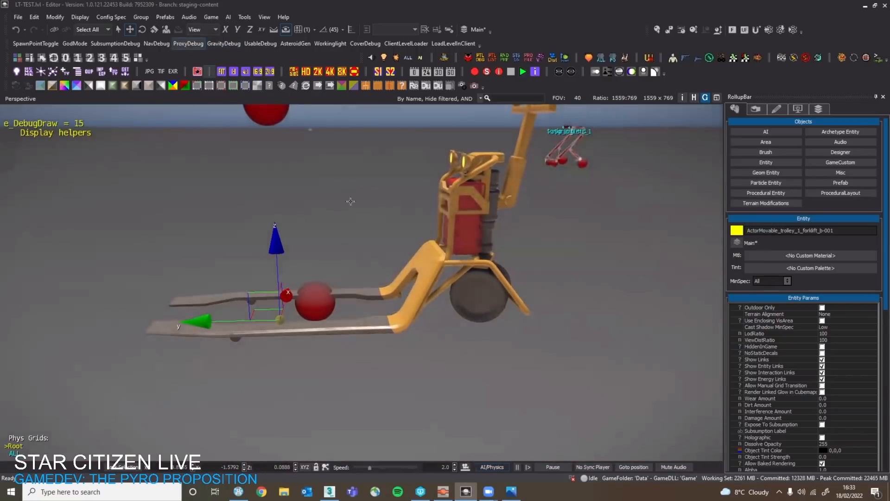
# Compare the forklift trolley with its drawn physics proxies by shifting it away from them, and undo the move.
pyautogui.press('s')
pyautogui.moveTo(351, 201)
pyautogui.mouseDown(button='right')
pyautogui.moveTo(354, 185)
pyautogui.moveTo(346, 212)
pyautogui.mouseUp(button='right')
pyautogui.press('a')
pyautogui.moveTo(371, 274); pyautogui.dragTo(343, 309, button='right')
pyautogui.press('d')
pyautogui.press('w')
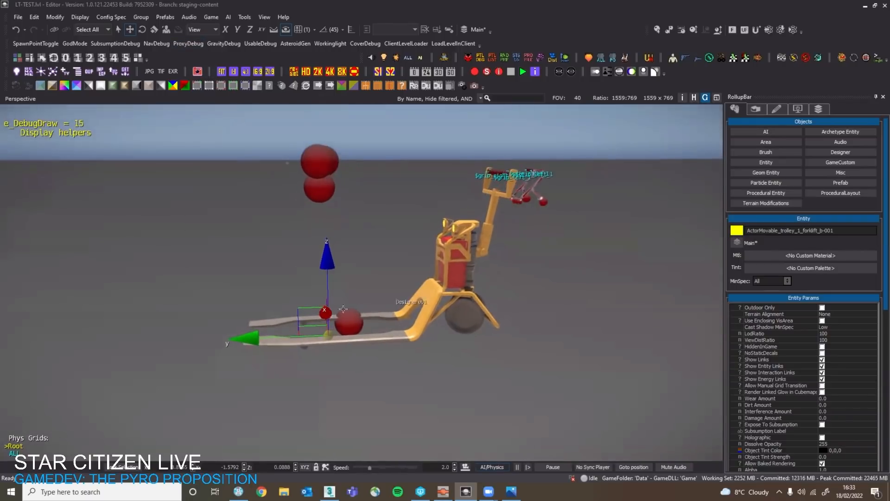
pyautogui.moveTo(309, 327); pyautogui.dragTo(479, 297)
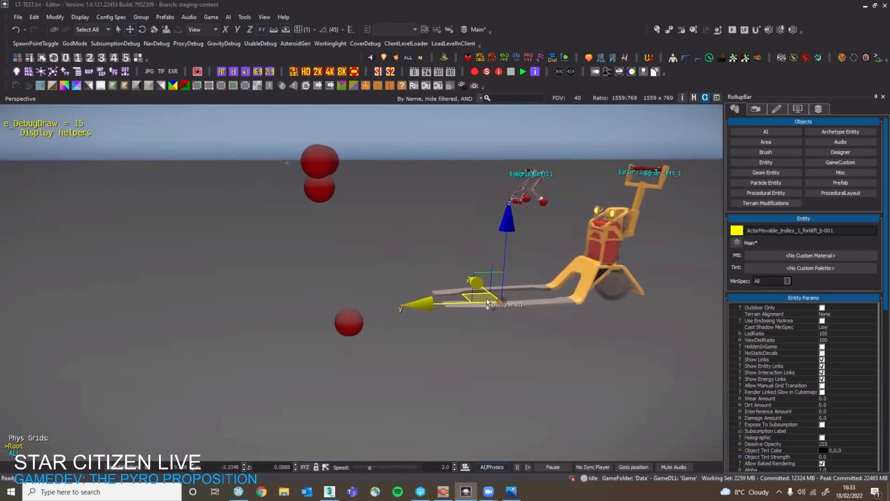
pyautogui.hotkey('ctrl', 'z')
# Examine the physics proxies on the other trolley's wheels close up.
pyautogui.press('w')
pyautogui.press('d')
pyautogui.moveTo(487, 302); pyautogui.dragTo(524, 269, button='right')
pyautogui.scroll(2, 491, 275)
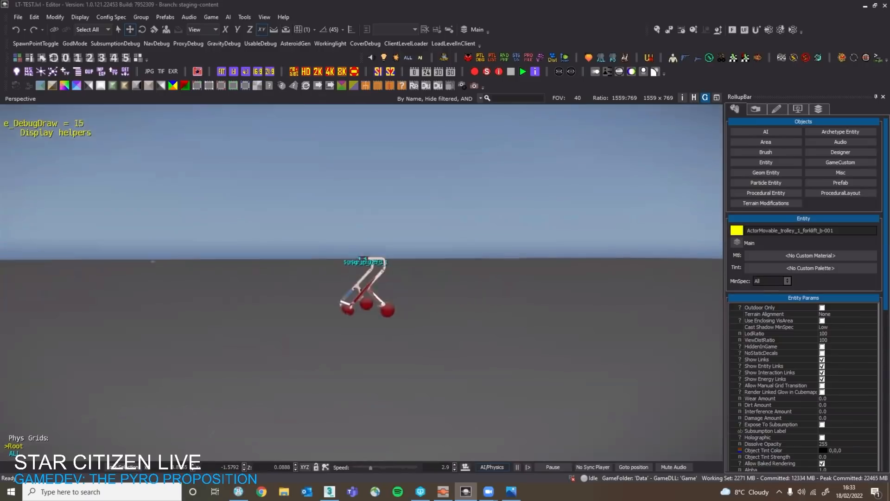
pyautogui.press('w')
pyautogui.moveTo(447, 264); pyautogui.dragTo(460, 300, button='right')
pyautogui.press('s')
pyautogui.press('w')
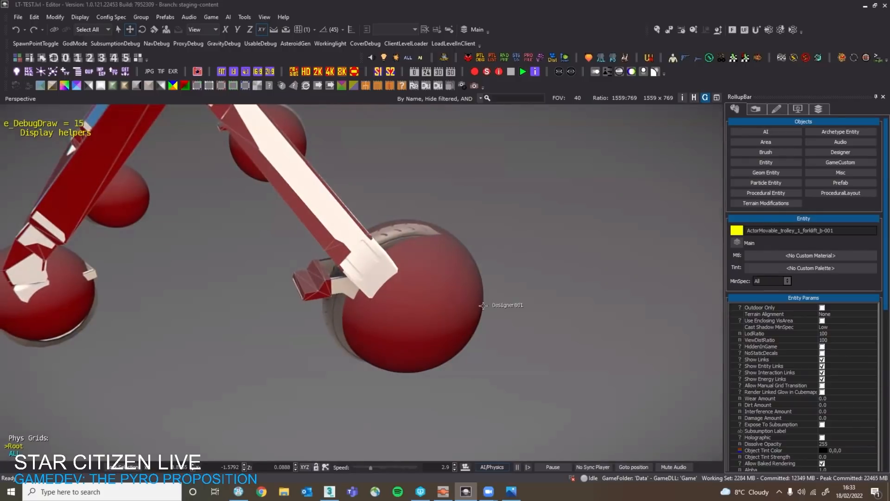
pyautogui.press('a')
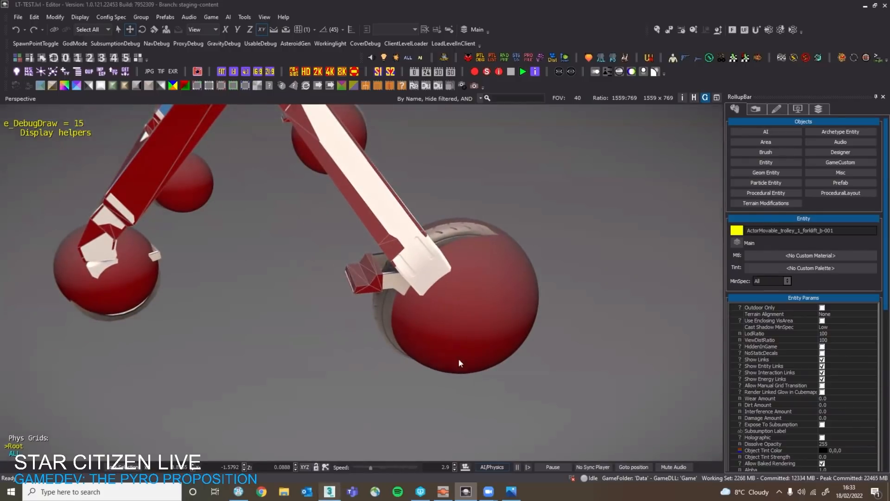
# Switch to 3ds Max and select the wheel_spin_1 helper to examine its alignment with the rear wheel.
pyautogui.click(330, 491)
pyautogui.scroll(5, 483, 304)
pyautogui.scroll(-5, 332, 245)
pyautogui.moveTo(185, 223); pyautogui.dragTo(413, 276, button='middle')
pyautogui.scroll(4, 413, 275)
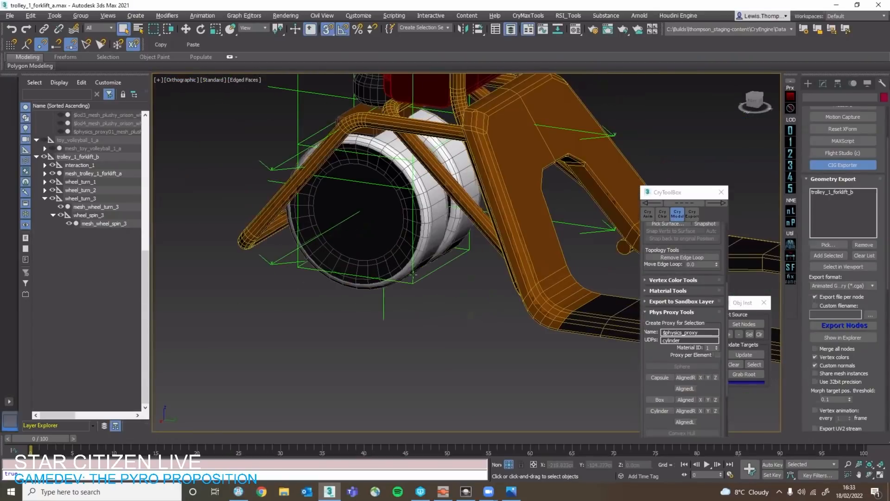
pyautogui.click(413, 276)
pyautogui.keyDown('alt'); pyautogui.moveTo(299, 207); pyautogui.dragTo(395, 183, button='middle'); pyautogui.keyUp('alt')
pyautogui.scroll(5, 395, 183)
pyautogui.scroll(-4, 401, 181)
pyautogui.moveTo(422, 239); pyautogui.dragTo(440, 283, button='middle')
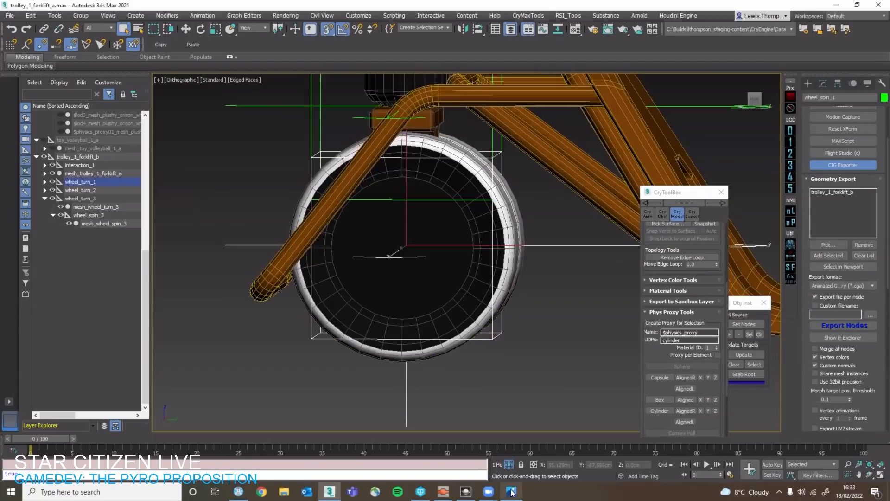
# Switch back to the level editor and compare the physics proxies of the small trolley and both forklift trolleys.
pyautogui.moveTo(465, 489)
pyautogui.click(479, 463)
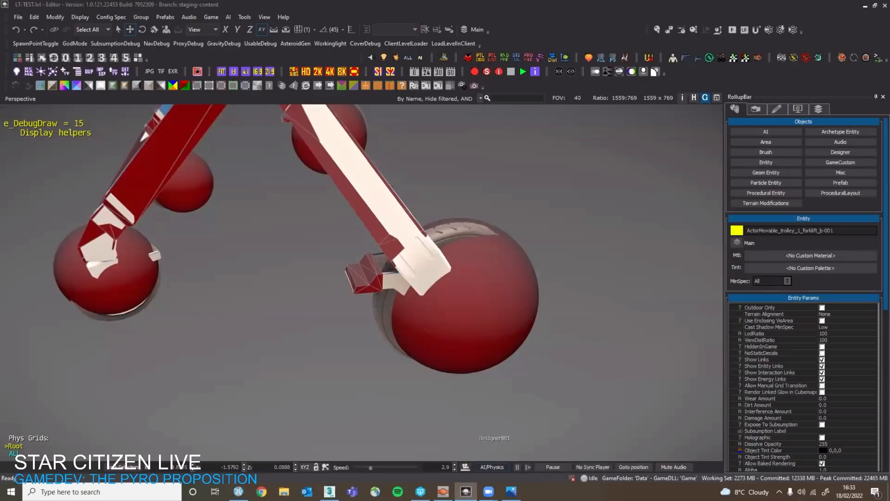
pyautogui.press('s')
pyautogui.moveTo(440, 308); pyautogui.dragTo(398, 263, button='right')
pyautogui.press('w')
pyautogui.press('a')
pyautogui.press('s')
pyautogui.hotkey('shift', 'space')
pyautogui.hotkey('shift', 'space')
pyautogui.press('w')
pyautogui.press('s')
pyautogui.press('s')
pyautogui.moveTo(418, 309); pyautogui.dragTo(420, 197, button='right')
pyautogui.press('a')
pyautogui.press('w')
pyautogui.scroll(3, 434, 236)
pyautogui.press('w')
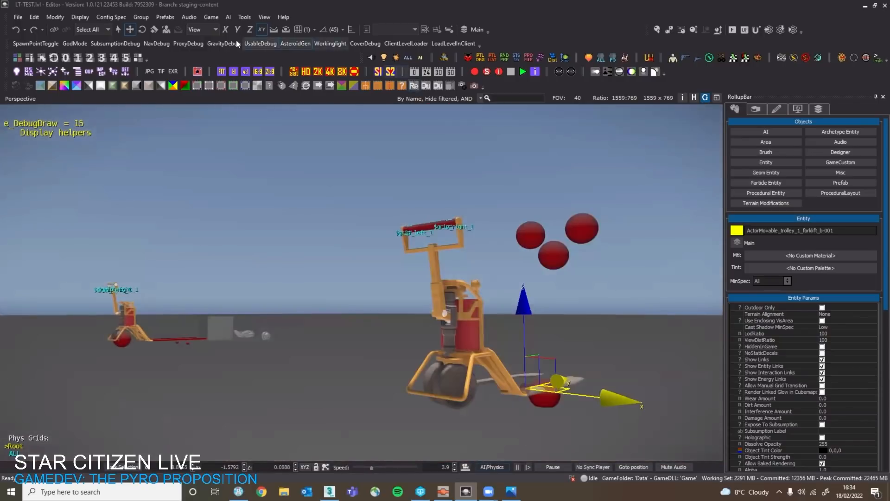
# Turn off ProxyDebug, and switch to DataForge to review the components of the ActorMovable_trolley_1_forklift_b record.
pyautogui.click(189, 44)
pyautogui.press('w')
pyautogui.moveTo(394, 232); pyautogui.dragTo(373, 288, button='right')
pyautogui.press('d')
pyautogui.click(446, 493)
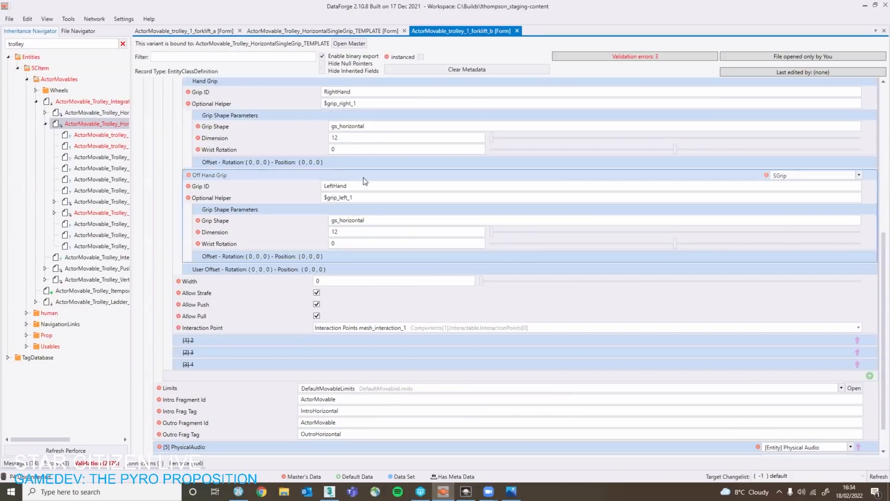
pyautogui.scroll(8, 367, 178)
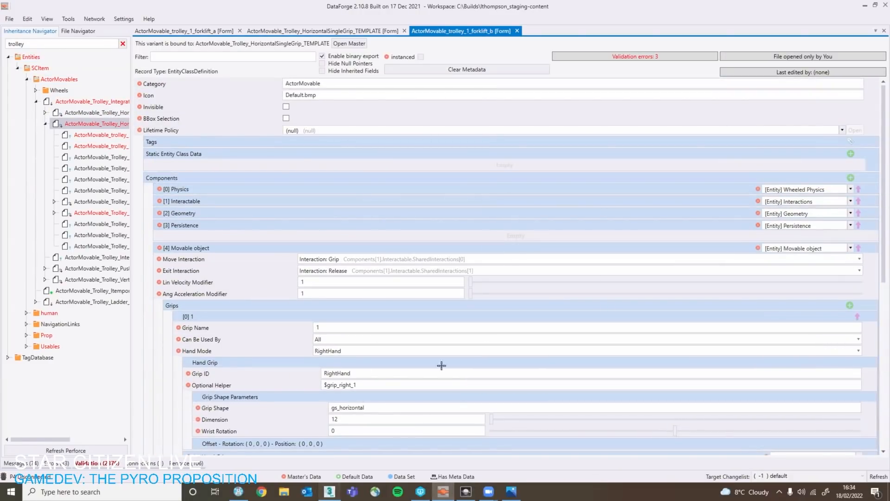
# Switch to 3ds Max and draw a thin box about 123 cm by 4 cm along the fork arm in the Right view.
pyautogui.click(329, 492)
pyautogui.scroll(-3, 497, 243)
pyautogui.moveTo(497, 242); pyautogui.dragTo(271, 269, button='middle')
pyautogui.click(403, 301)
pyautogui.moveTo(403, 301); pyautogui.dragTo(305, 301, button='middle')
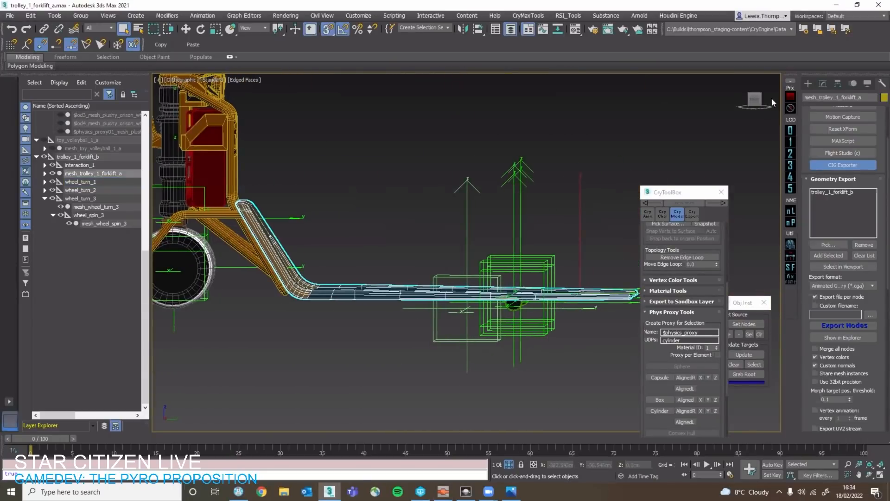
pyautogui.moveTo(762, 101); pyautogui.dragTo(755, 105)
pyautogui.click(807, 83)
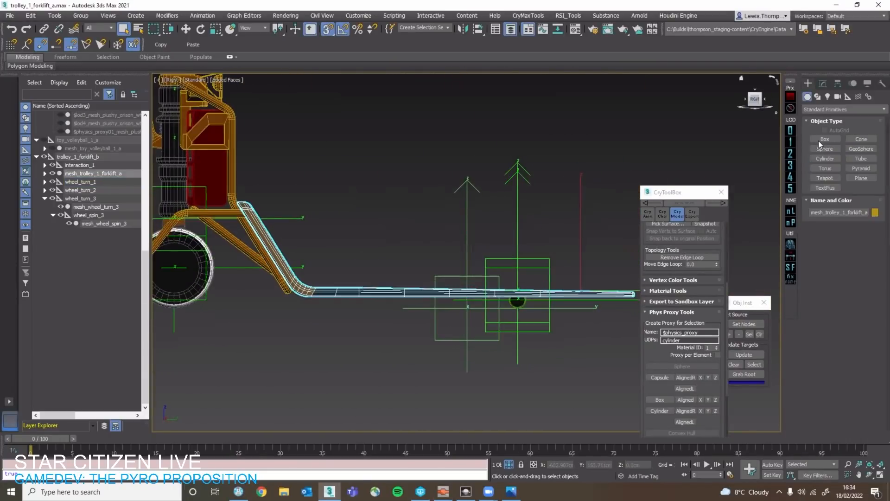
pyautogui.click(821, 140)
pyautogui.moveTo(162, 294); pyautogui.dragTo(298, 269, button='middle')
pyautogui.press('s')
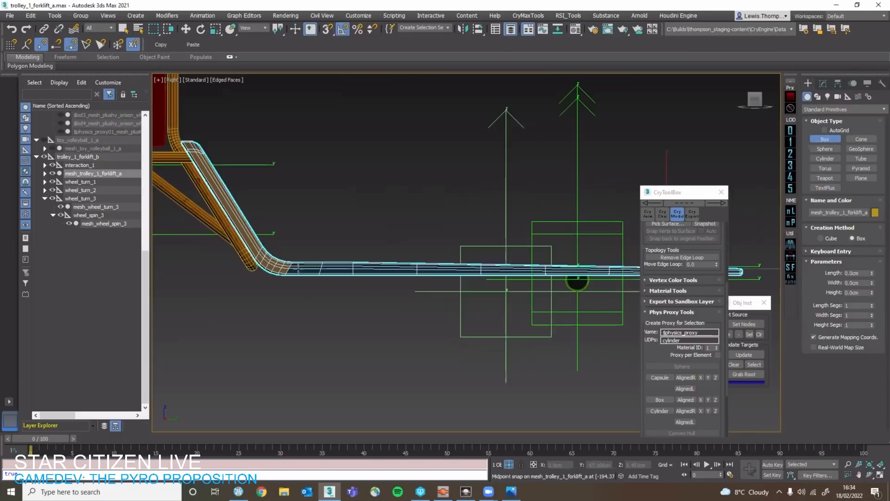
pyautogui.scroll(-2, 302, 262)
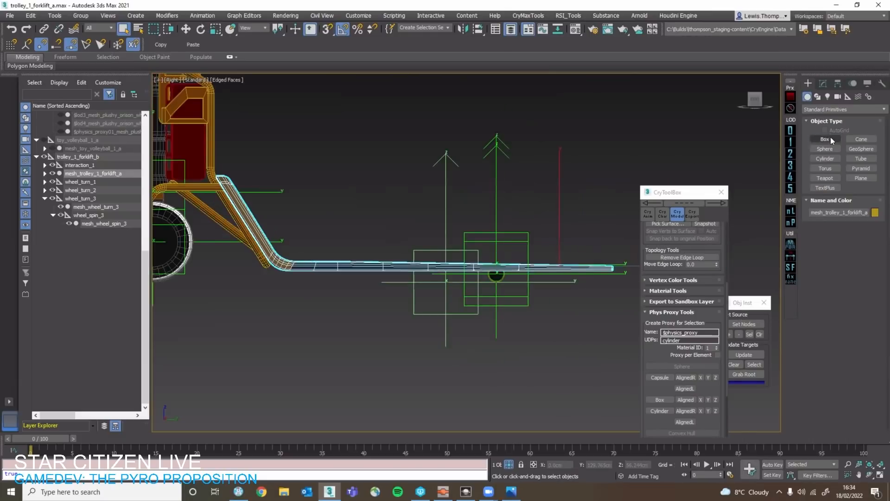
pyautogui.moveTo(295, 257); pyautogui.dragTo(614, 272)
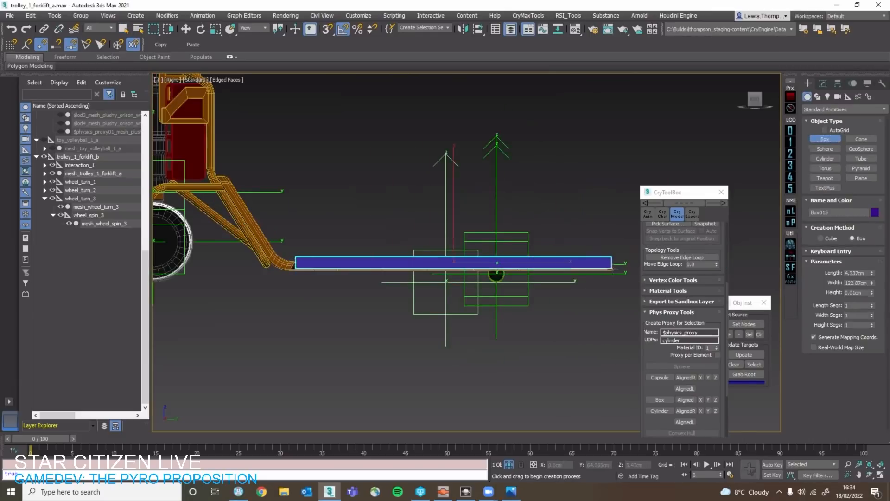
# Give the fork arm box a height of about 17 cm and reposition it beside the arm using snapping.
pyautogui.press('w')
pyautogui.keyDown('alt'); pyautogui.moveTo(543, 240); pyautogui.dragTo(389, 277, button='middle'); pyautogui.keyUp('alt')
pyautogui.moveTo(374, 281); pyautogui.dragTo(460, 271)
pyautogui.scroll(10, 467, 266)
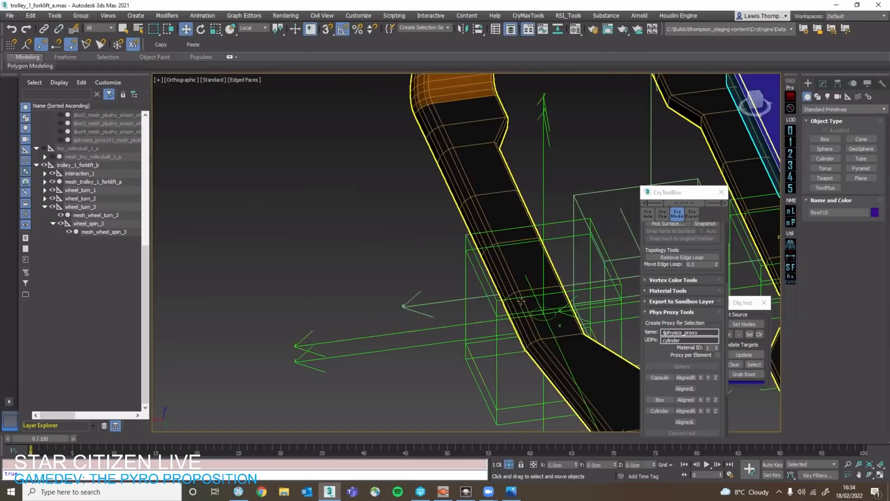
pyautogui.scroll(-3, 429, 315)
pyautogui.moveTo(584, 289); pyautogui.dragTo(445, 287, button='middle')
pyautogui.press('s')
pyautogui.moveTo(445, 288); pyautogui.dragTo(337, 216)
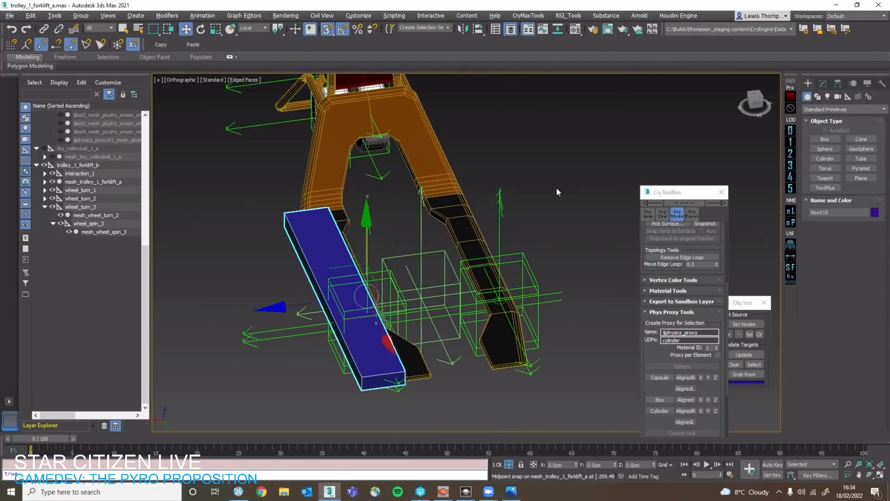
# Convert the fork arm box to an Editable Poly.
pyautogui.keyDown('alt'); pyautogui.moveTo(556, 188); pyautogui.dragTo(543, 203, button='middle'); pyautogui.keyUp('alt')
pyautogui.click(822, 84)
pyautogui.rightClick(377, 181)
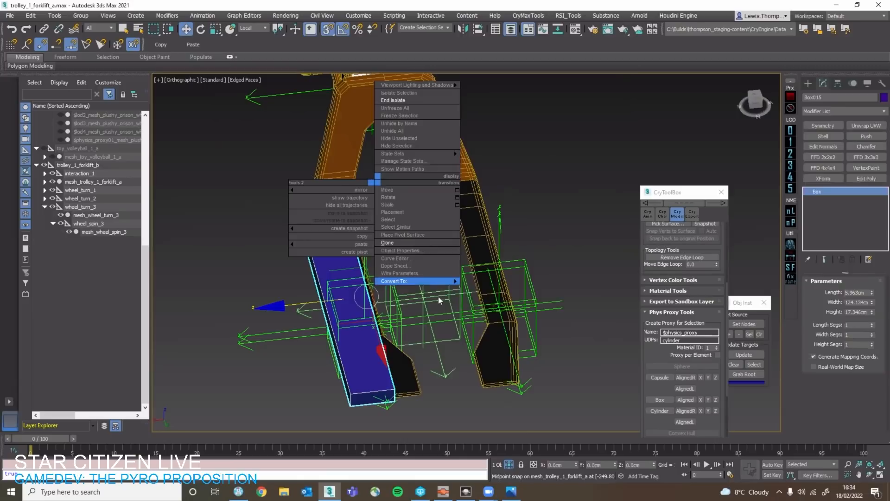
pyautogui.moveTo(440, 288)
pyautogui.click(492, 288)
# Center the box's pivot to the object and snap the box onto the trolley's fork arm.
pyautogui.click(837, 83)
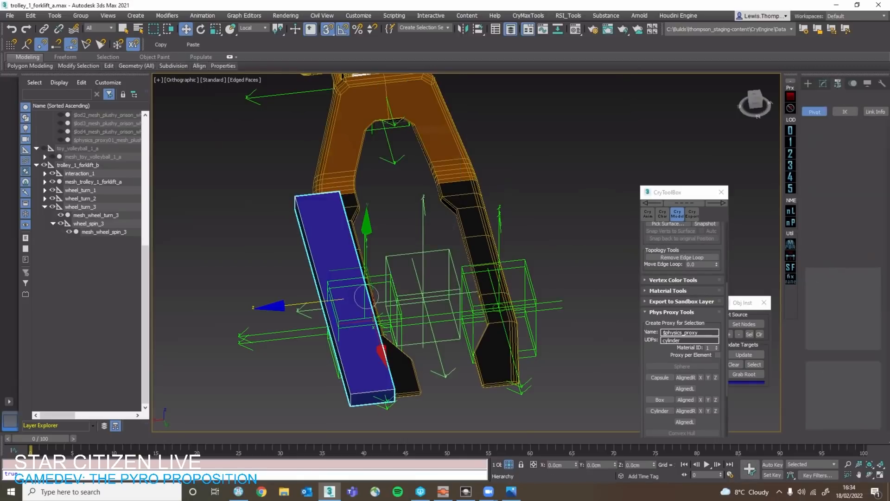
pyautogui.click(844, 148)
pyautogui.click(847, 199)
pyautogui.click(851, 147)
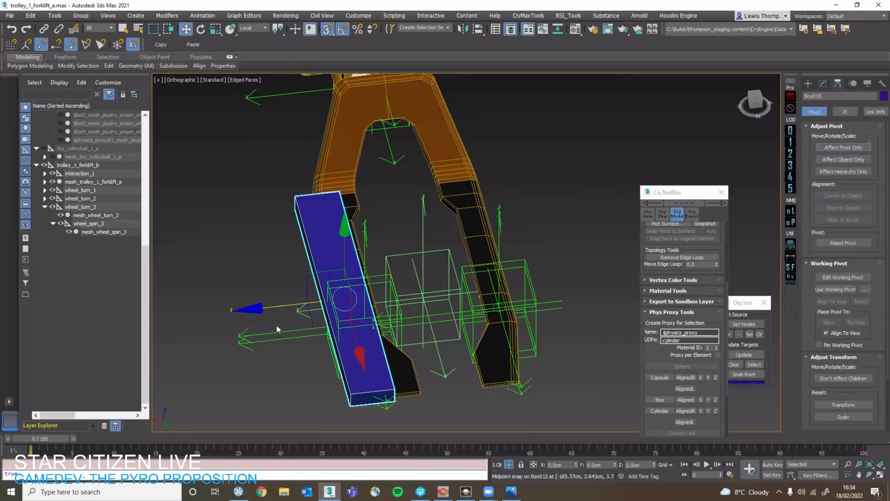
pyautogui.moveTo(285, 302); pyautogui.dragTo(341, 208)
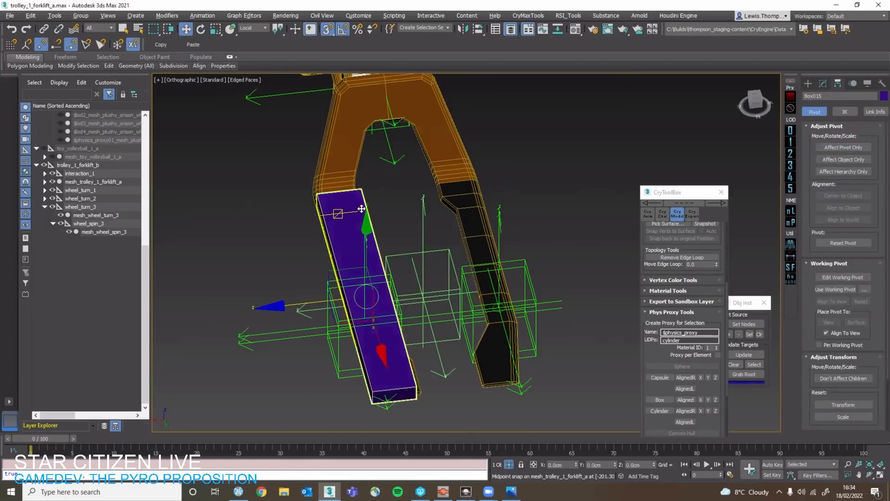
# In the Right view, raise the box's bottom vertices to line up with the underside of the fork arm.
pyautogui.keyDown('alt'); pyautogui.moveTo(343, 245); pyautogui.dragTo(501, 206, button='middle'); pyautogui.keyUp('alt')
pyautogui.click(757, 102)
pyautogui.scroll(2, 83, 344)
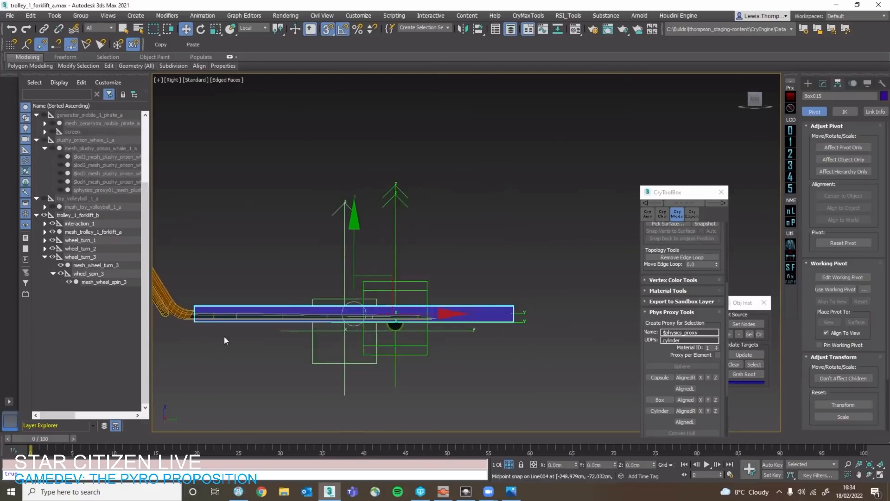
pyautogui.scroll(5, 234, 336)
pyautogui.moveTo(243, 336); pyautogui.dragTo(310, 335, button='middle')
pyautogui.press('1')
pyautogui.scroll(-2, 307, 335)
pyautogui.scroll(-2, 391, 331)
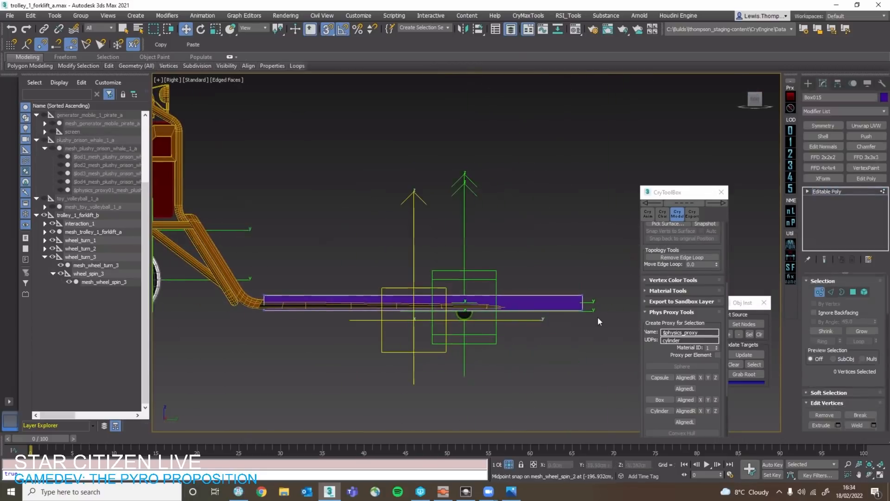
pyautogui.moveTo(248, 330); pyautogui.dragTo(248, 330)
pyautogui.scroll(3, 406, 297)
pyautogui.press('s')
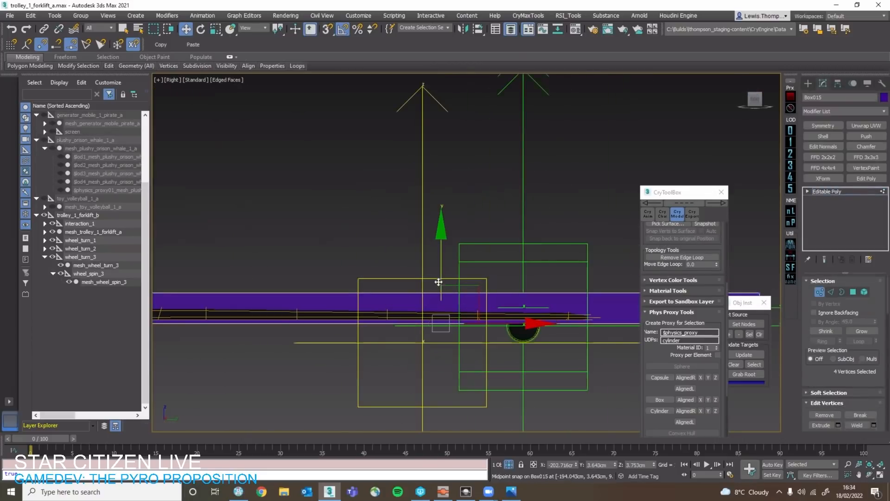
pyautogui.moveTo(441, 281); pyautogui.dragTo(443, 276)
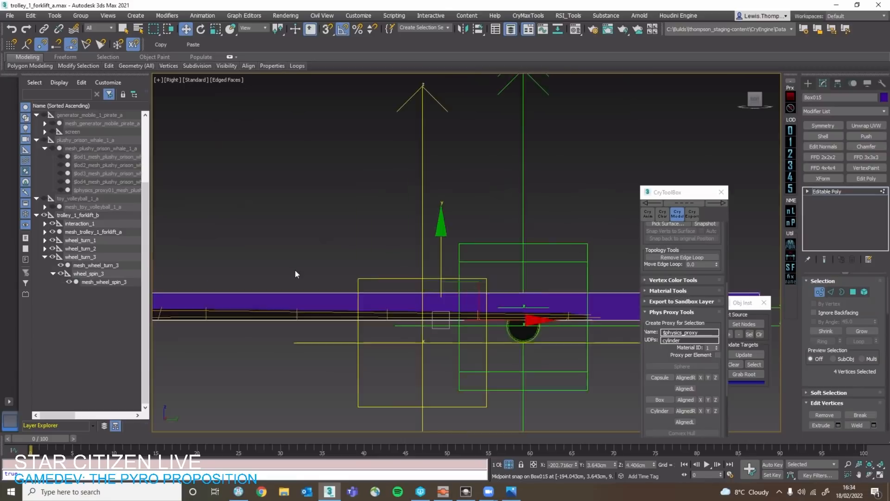
# Lower the box's top vertices toward the fork arm and pull its far end vertices in by about 0.7 cm.
pyautogui.scroll(-3, 295, 269)
pyautogui.scroll(3, 355, 272)
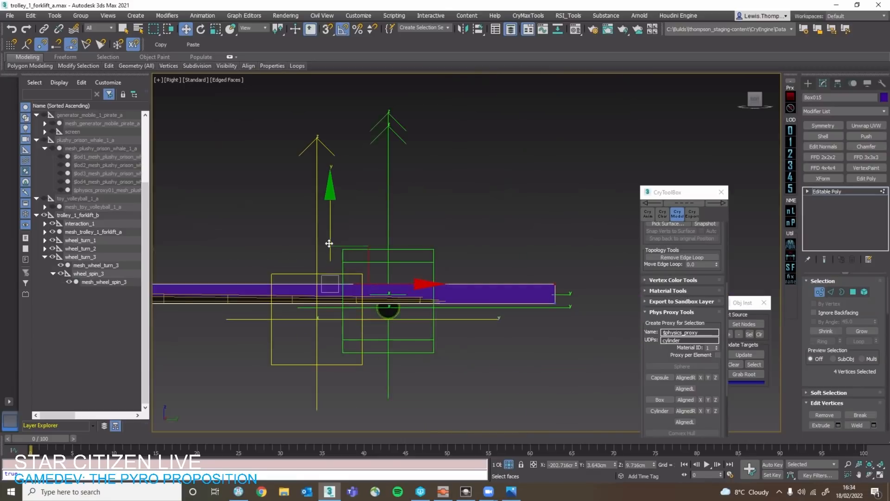
pyautogui.moveTo(328, 243); pyautogui.dragTo(330, 251)
pyautogui.moveTo(531, 271); pyautogui.dragTo(593, 298)
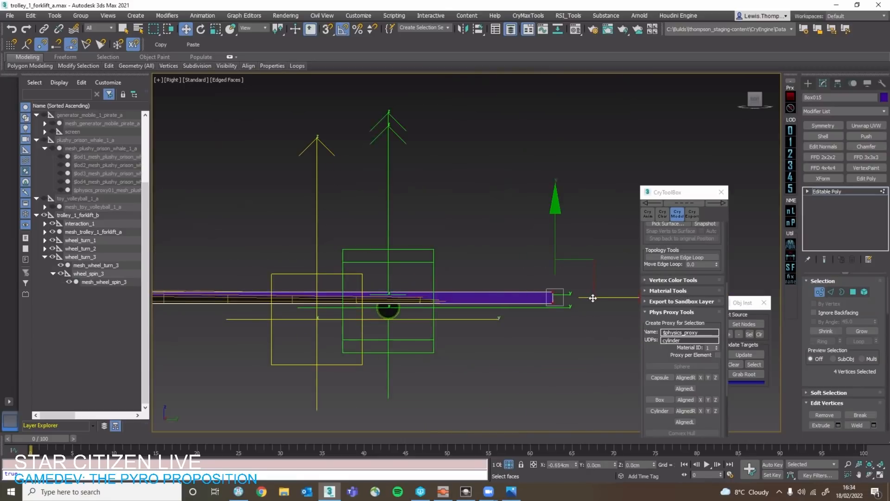
pyautogui.press('1')
# Clone the box and snap the copy onto the opposite fork arm.
pyautogui.keyDown('alt'); pyautogui.moveTo(483, 342); pyautogui.dragTo(304, 318, button='middle'); pyautogui.keyUp('alt')
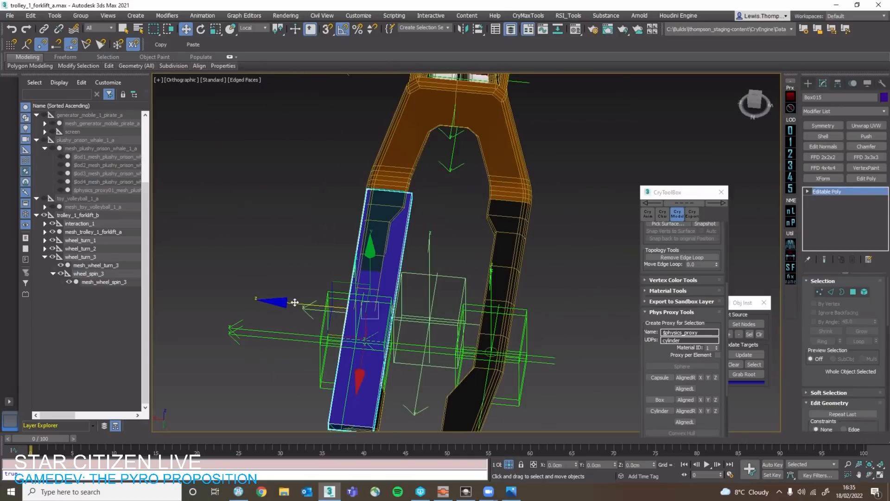
pyautogui.moveTo(295, 302); pyautogui.dragTo(508, 215)
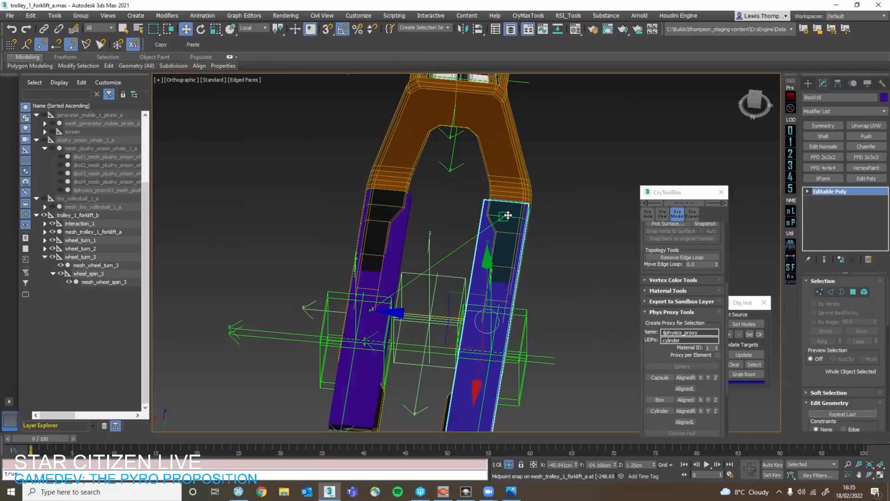
pyautogui.click(440, 284)
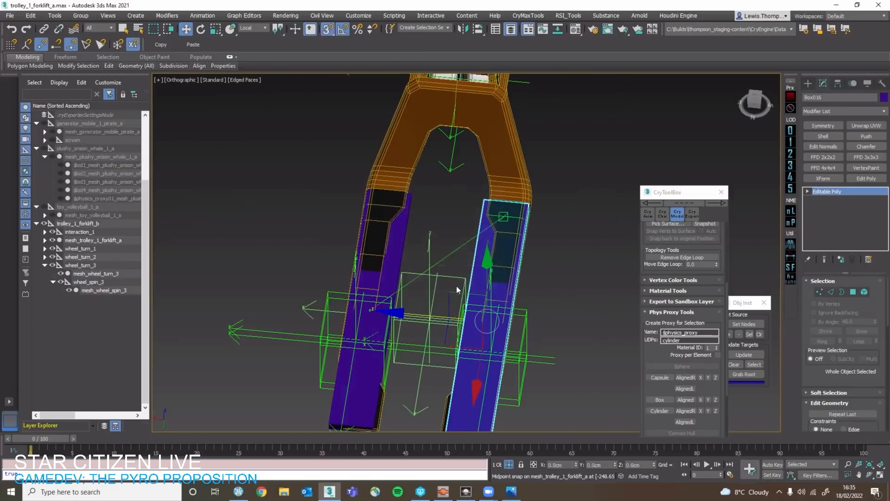
# Select both fork boxes and assign the third sample material to the selection.
pyautogui.keyDown('ctrl'); pyautogui.click(406, 253); pyautogui.keyUp('ctrl')
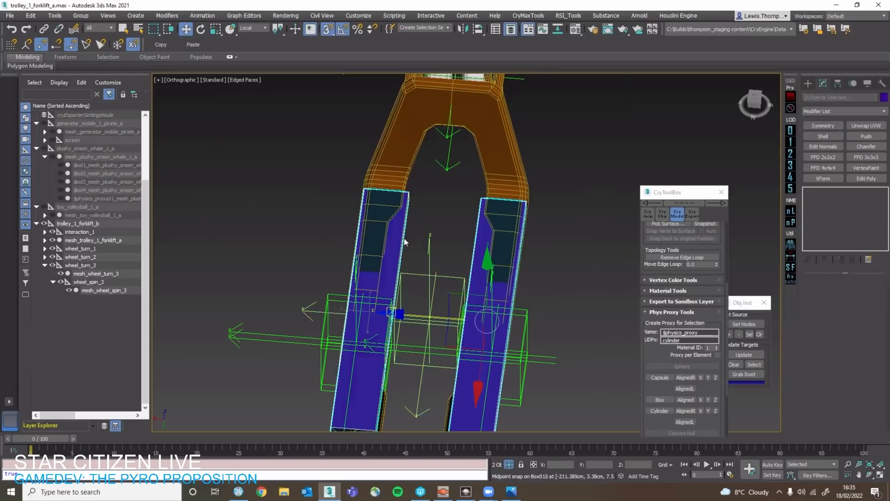
pyautogui.press('m')
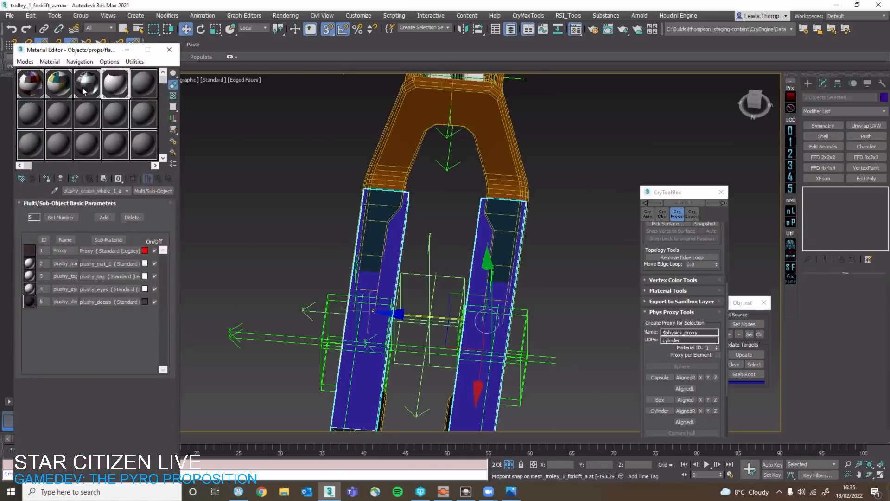
pyautogui.moveTo(385, 229); pyautogui.dragTo(387, 231)
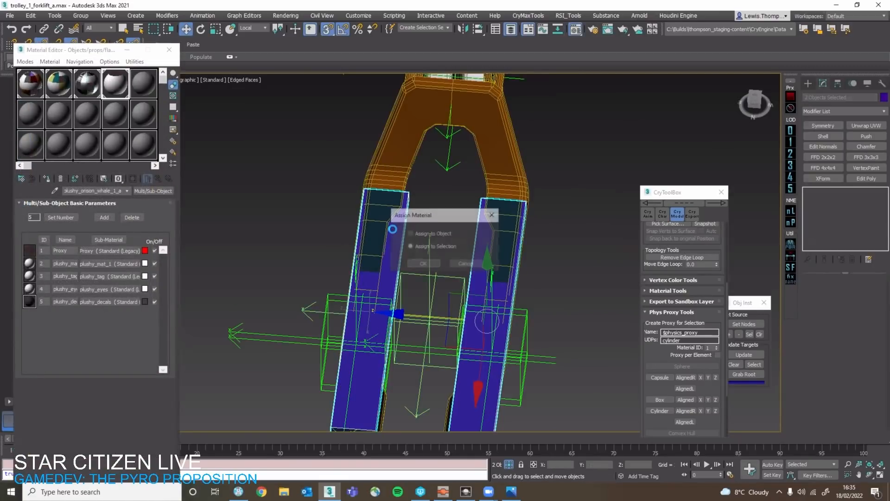
pyautogui.click(419, 259)
pyautogui.keyDown('alt'); pyautogui.moveTo(424, 247); pyautogui.dragTo(582, 273, button='middle'); pyautogui.keyUp('alt')
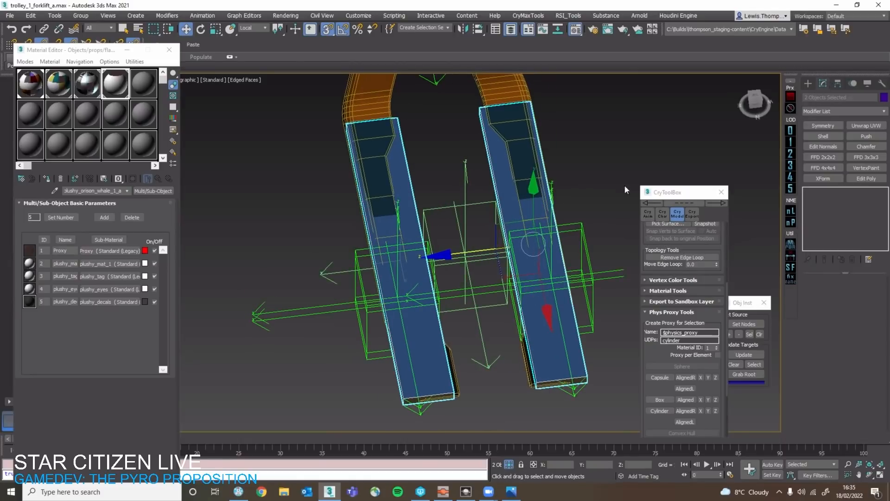
# Isolate the two fork boxes and set the material ID of the cloned box's whole element to 1.
pyautogui.hotkey('alt', 'q')
pyautogui.click(587, 184)
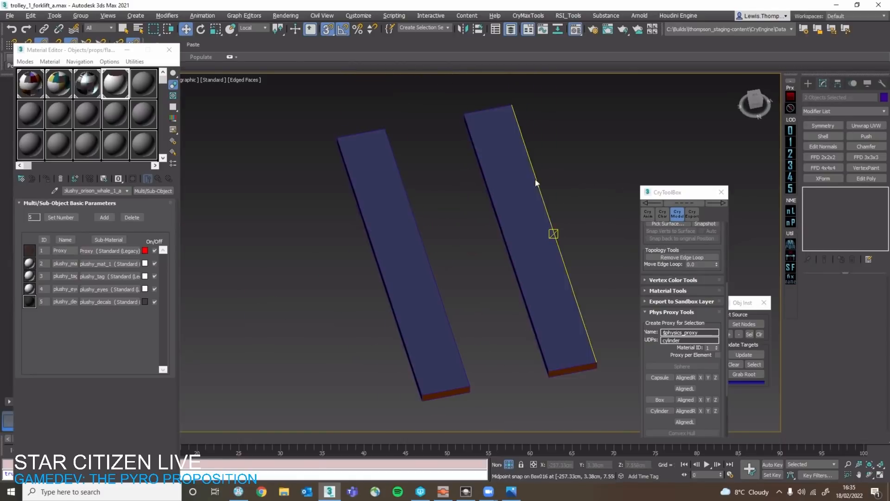
pyautogui.click(536, 183)
pyautogui.click(865, 292)
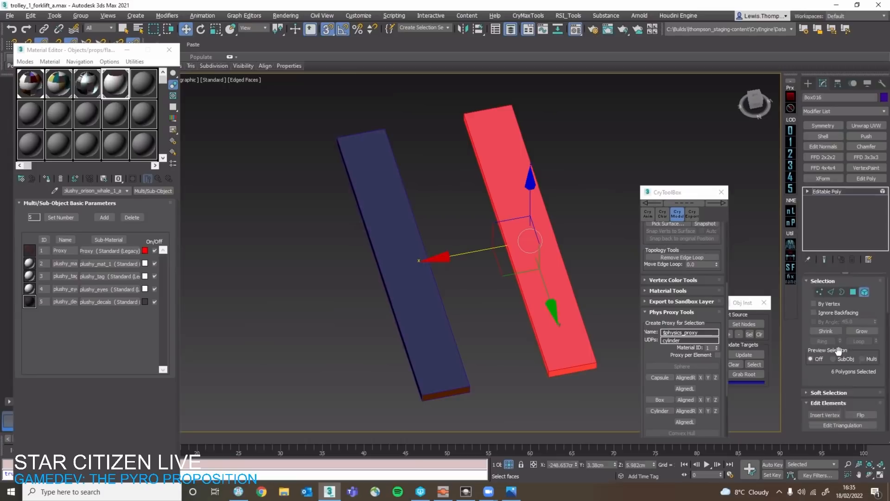
pyautogui.scroll(-5, 864, 379)
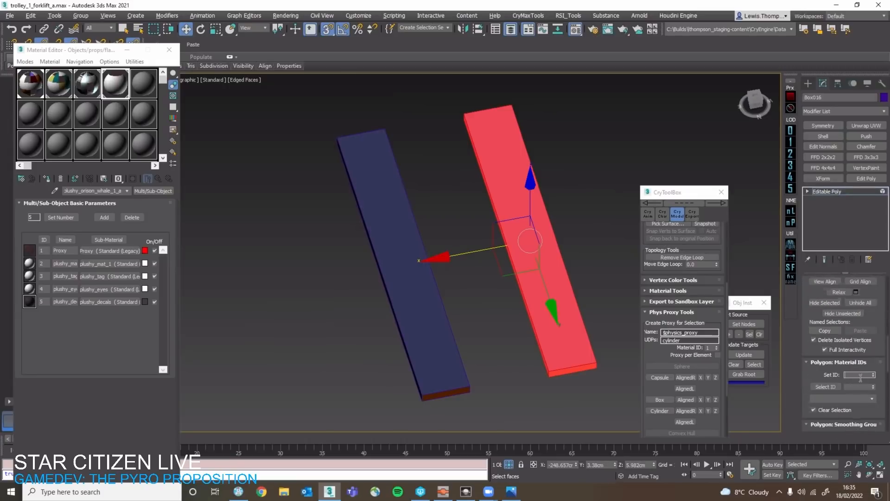
pyautogui.click(441, 286)
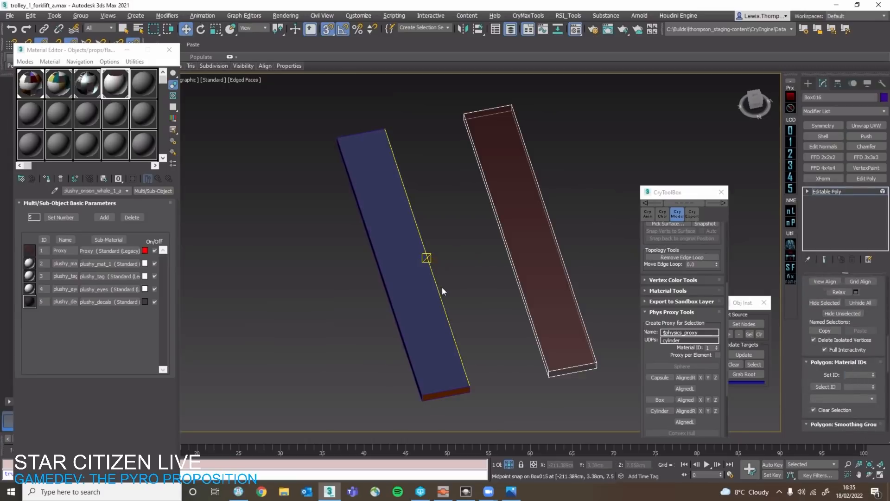
pyautogui.press('5')
# Set the material ID of all polygons on the original fork box to 1, the proxy material.
pyautogui.click(429, 291)
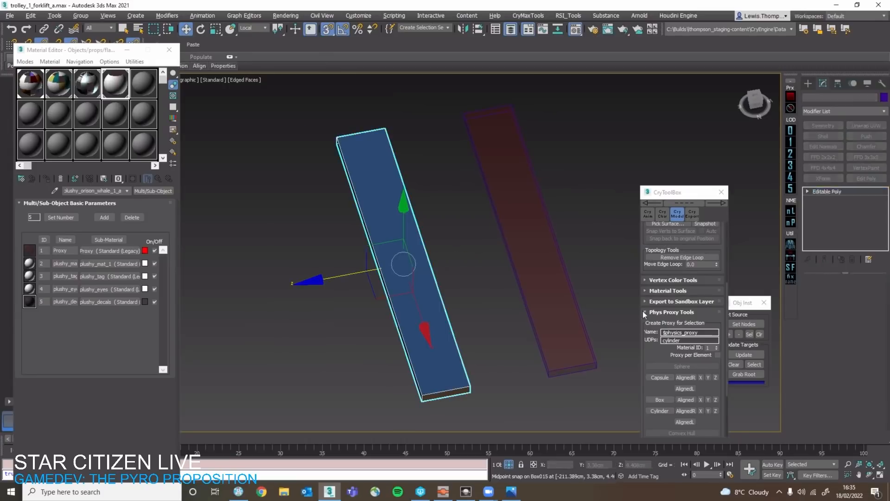
pyautogui.click(863, 292)
pyautogui.hotkey('ctrl', 'a')
pyautogui.scroll(-6, 863, 384)
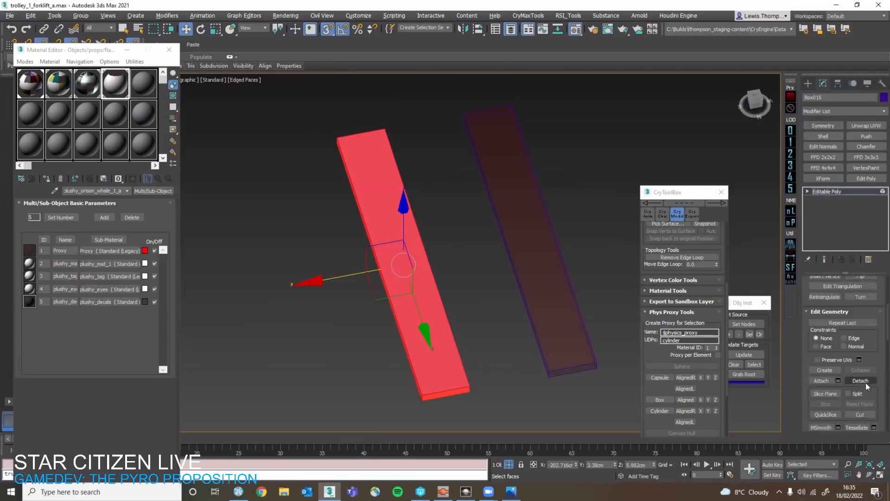
pyautogui.scroll(6, 870, 376)
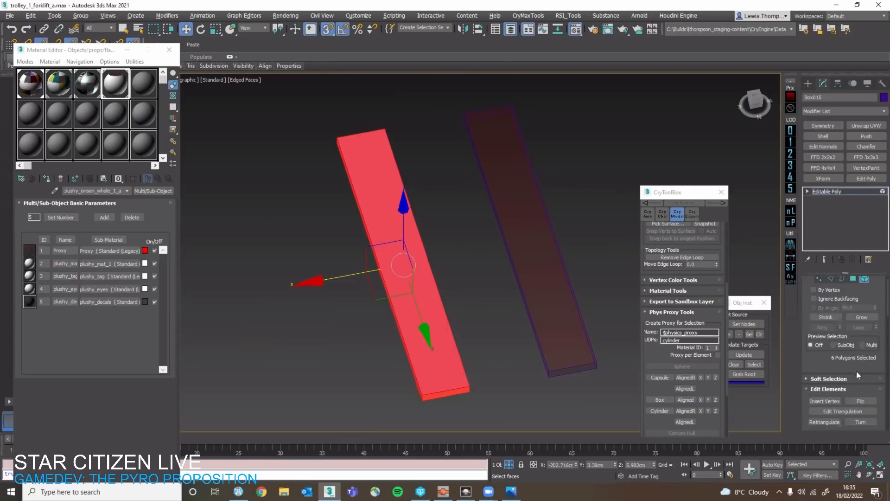
pyautogui.scroll(-5, 876, 343)
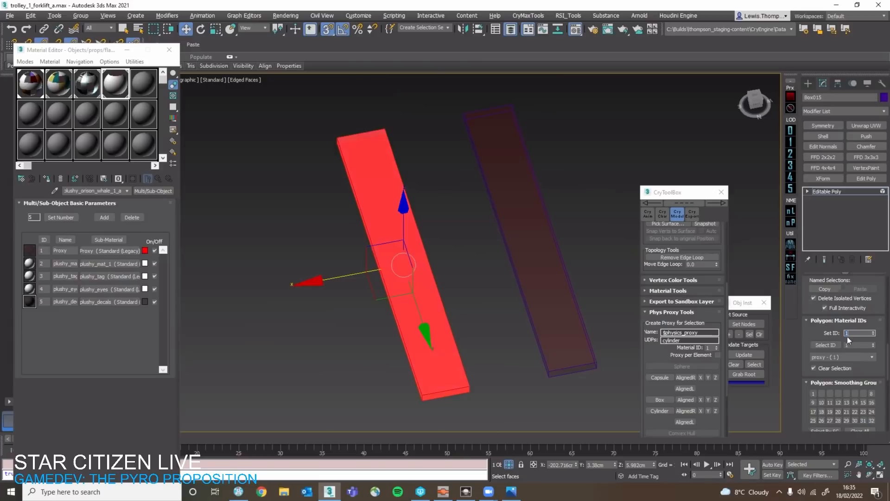
pyautogui.scroll(5, 873, 329)
pyautogui.scroll(2, 870, 310)
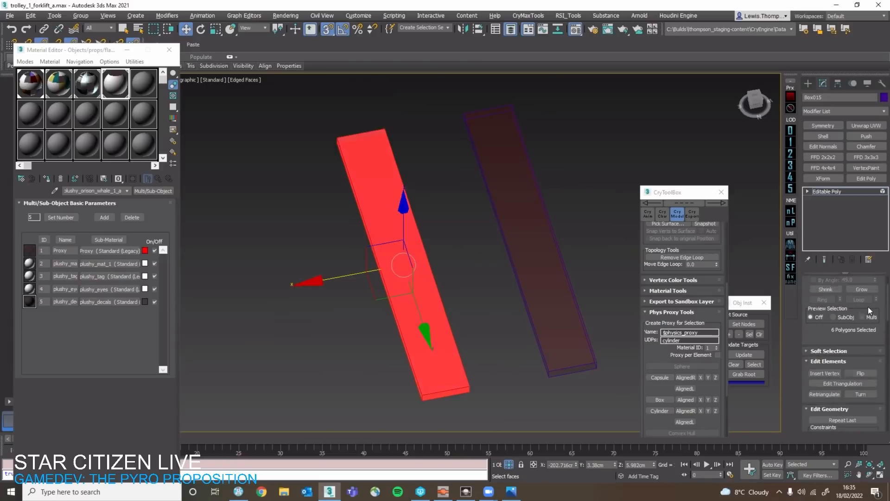
pyautogui.scroll(2, 868, 307)
pyautogui.click(865, 293)
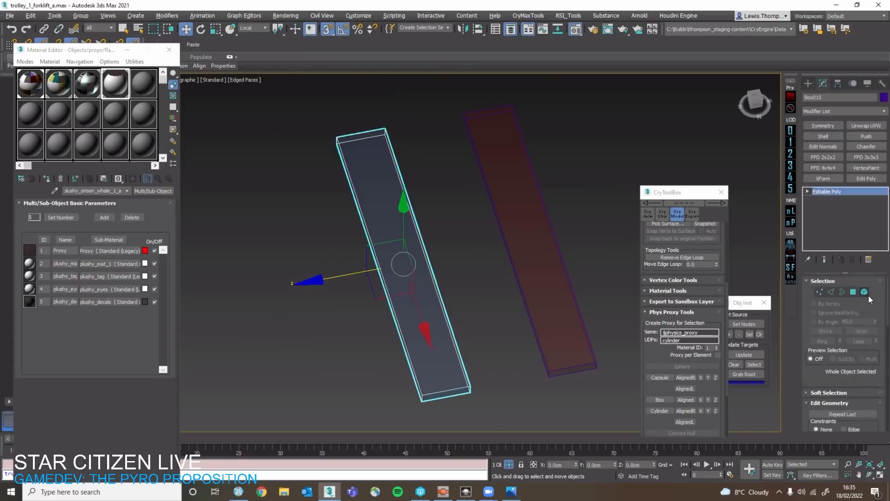
pyautogui.hotkey('ctrl', 'd')
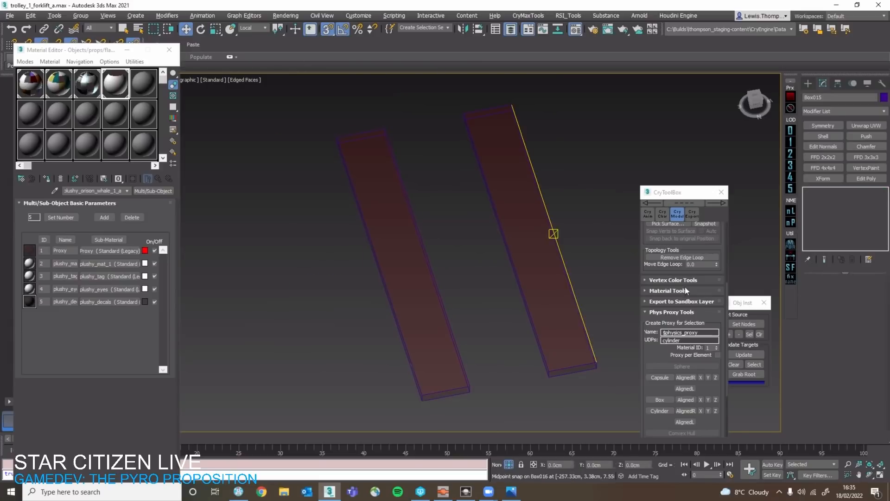
# Select both fork boxes and turn them into $physics_proxy objects under mesh_trolley_1_forklift_a.
pyautogui.click(453, 282)
pyautogui.press('q')
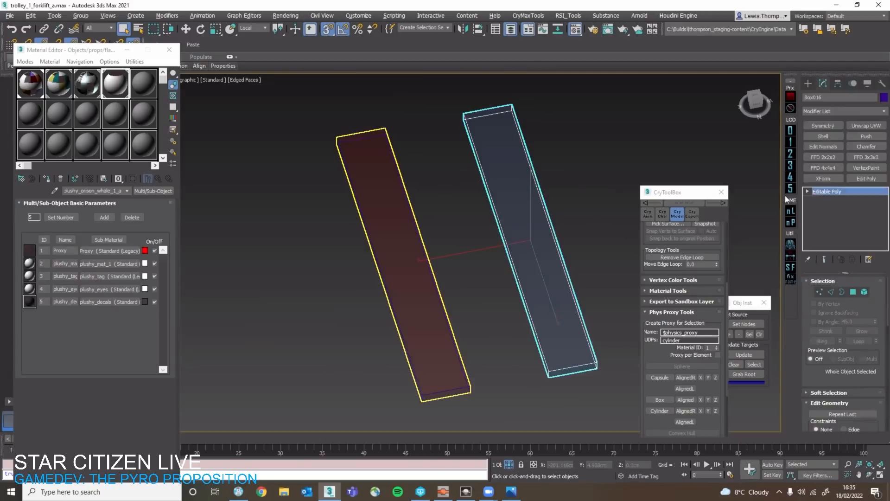
pyautogui.click(402, 264)
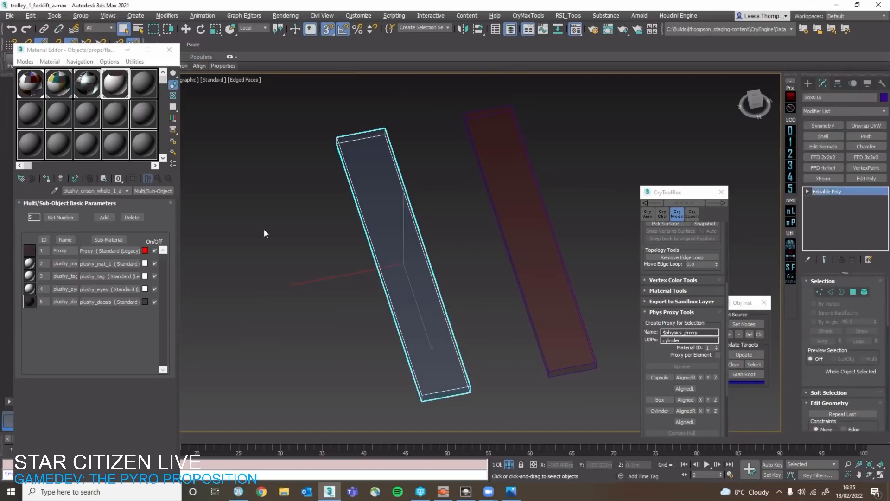
pyautogui.press('m')
pyautogui.moveTo(263, 229); pyautogui.dragTo(523, 426)
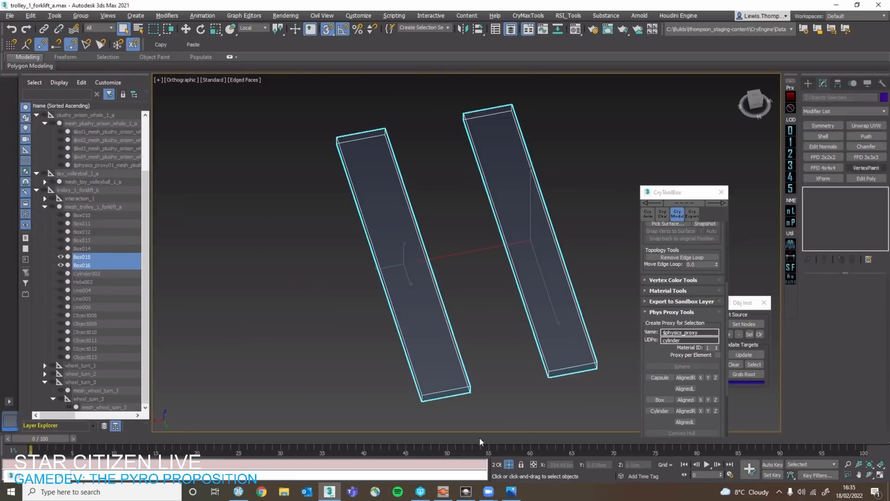
pyautogui.rightClick(287, 231)
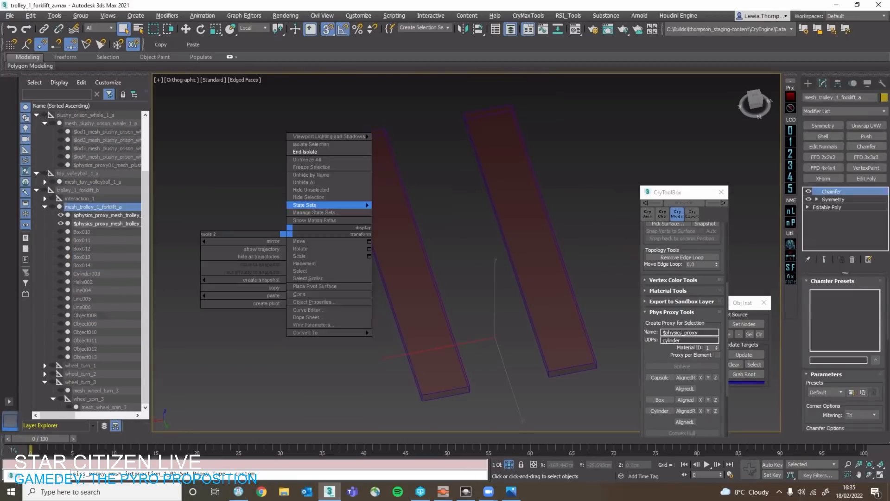
pyautogui.click(306, 205)
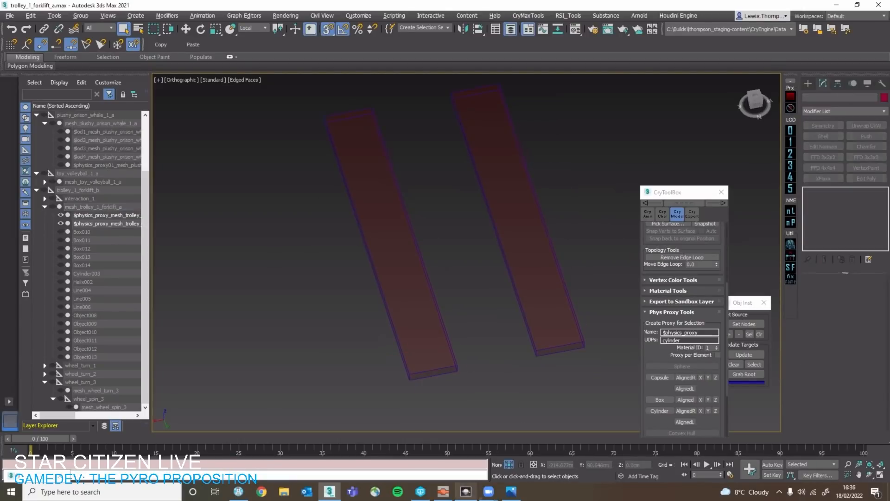
# Switch to the level editor and examine from several angles how the placed trolley_1_forklift_b rests on the floor.
pyautogui.click(465, 491)
pyautogui.moveTo(479, 364); pyautogui.dragTo(492, 359, button='right')
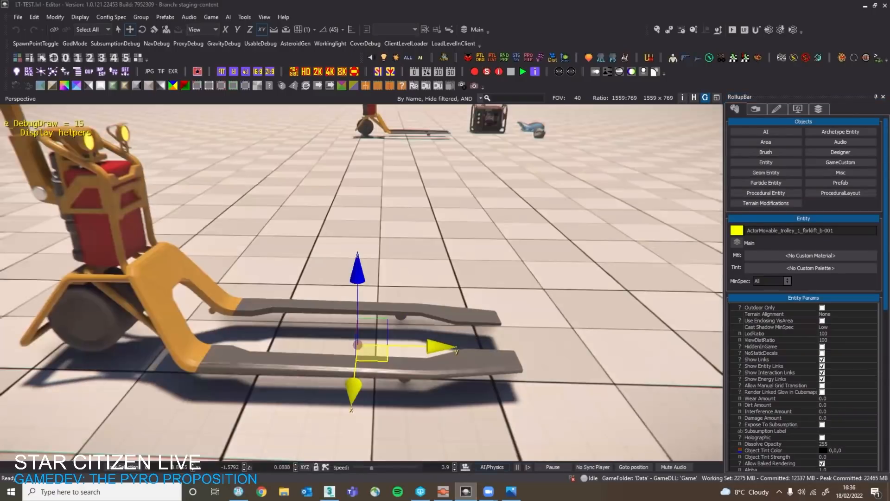
pyautogui.press('s')
pyautogui.press('a')
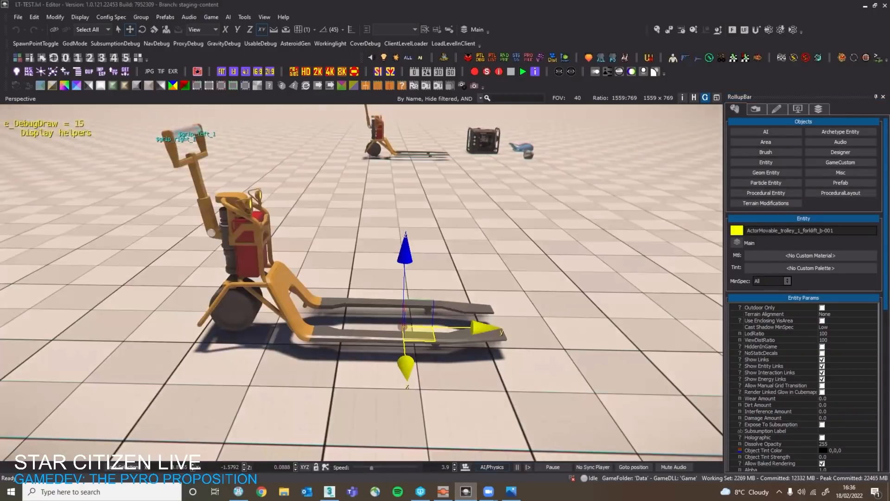
pyautogui.press('d')
pyautogui.moveTo(398, 290)
pyautogui.mouseDown(button='right')
pyautogui.moveTo(382, 305)
pyautogui.moveTo(402, 292)
pyautogui.mouseUp(button='right')
pyautogui.press('w')
pyautogui.press('s')
pyautogui.press('w')
pyautogui.moveTo(448, 366); pyautogui.dragTo(464, 351, button='right')
pyautogui.press('s')
pyautogui.press('d')
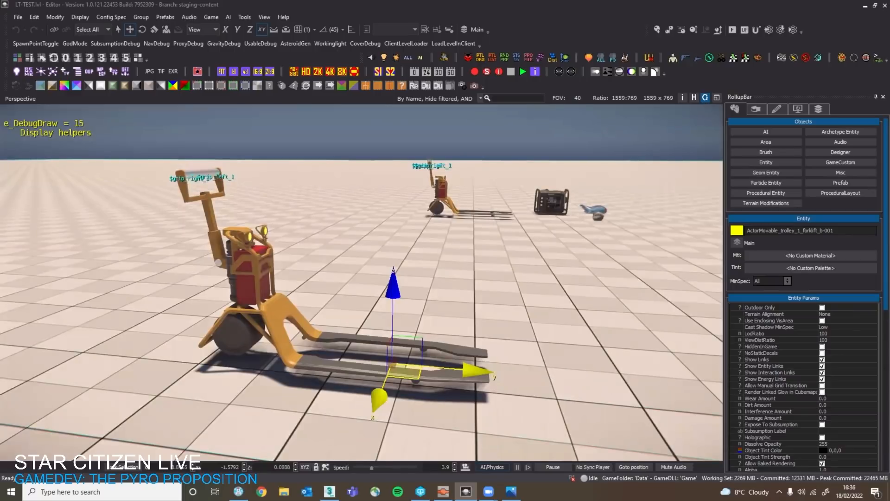
pyautogui.click(375, 492)
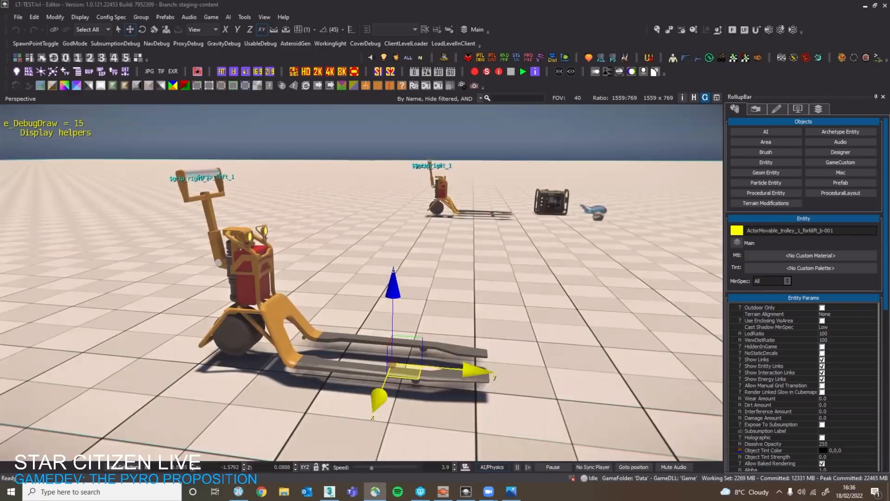
pyautogui.moveTo(445, 294); pyautogui.dragTo(519, 371, button='right')
pyautogui.press('d')
pyautogui.press('a')
pyautogui.press('d')
pyautogui.press('a')
pyautogui.press('s')
pyautogui.press('w')
# Stop the AI/Physics simulation and move the trolley_1_forklift_b entity to a clear area of the floor.
pyautogui.click(492, 467)
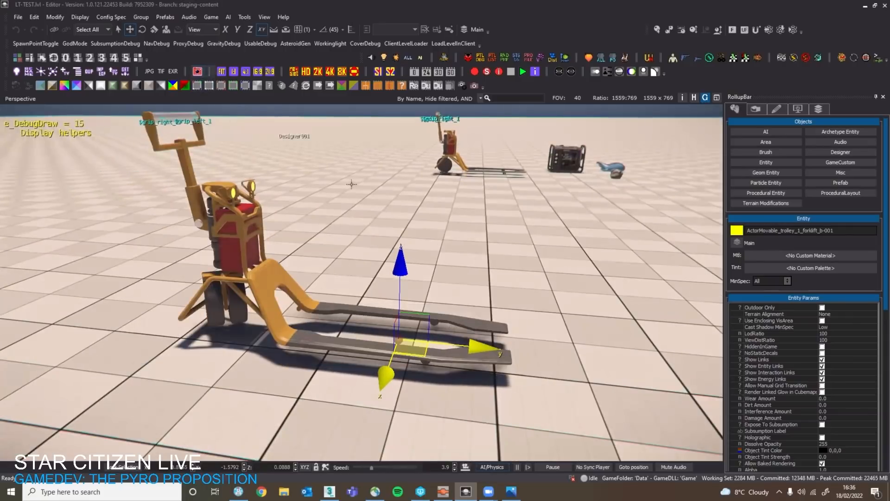
pyautogui.press('s')
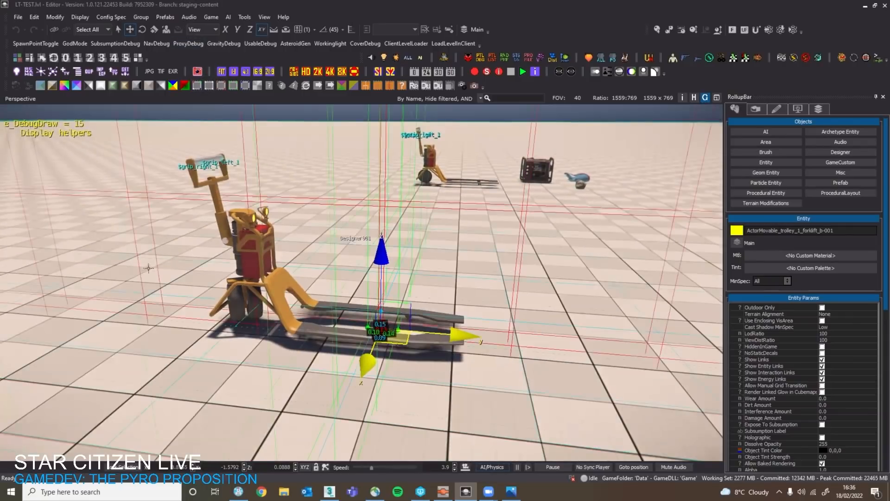
pyautogui.moveTo(320, 253); pyautogui.dragTo(250, 270, button='right')
pyautogui.keyDown('ctrl'); pyautogui.keyDown('shift'); pyautogui.click(250, 270); pyautogui.keyUp('shift'); pyautogui.keyUp('ctrl')
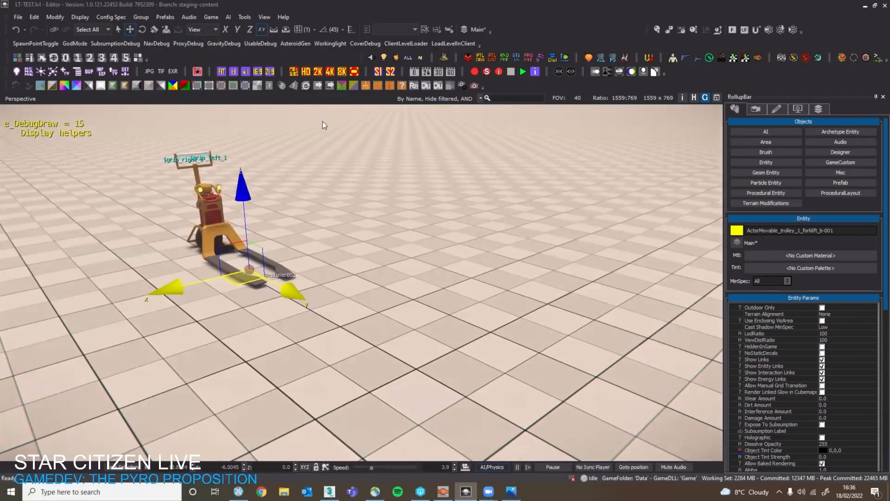
# Turn on the ProxyDebug display and raise the trolley about 0.11 above the floor.
pyautogui.moveTo(322, 121); pyautogui.dragTo(283, 111, button='right')
pyautogui.click(178, 42)
pyautogui.press('w')
pyautogui.moveTo(399, 218); pyautogui.dragTo(430, 241, button='right')
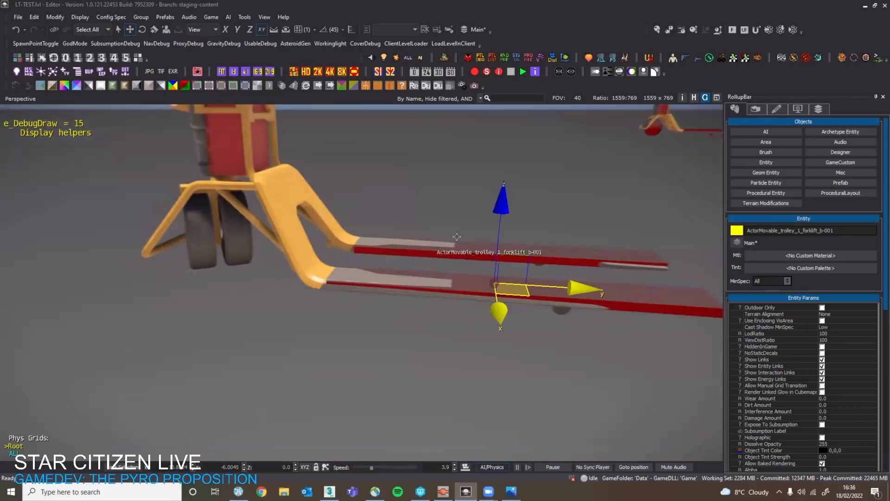
pyautogui.moveTo(501, 203); pyautogui.dragTo(503, 184)
pyautogui.press('s')
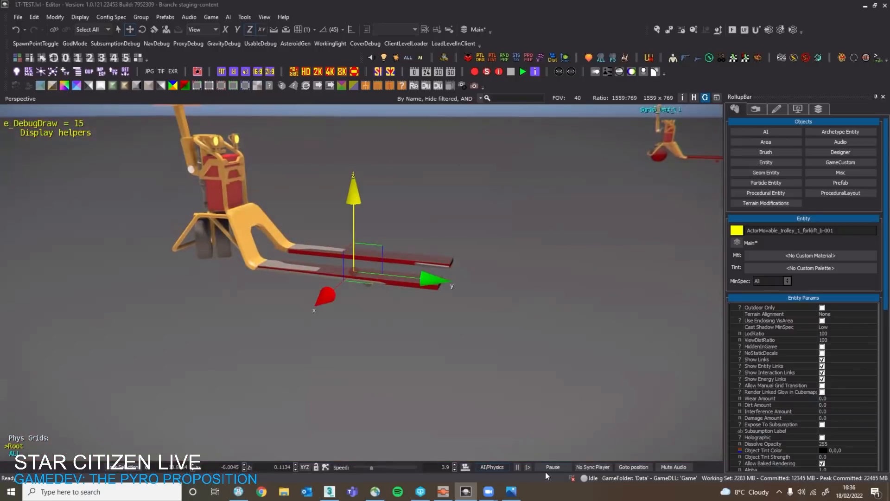
# Simulate AI/Physics on the raised trolley, inspect its proxies and resting pose, and turn off the ProxyDebug display.
pyautogui.click(504, 468)
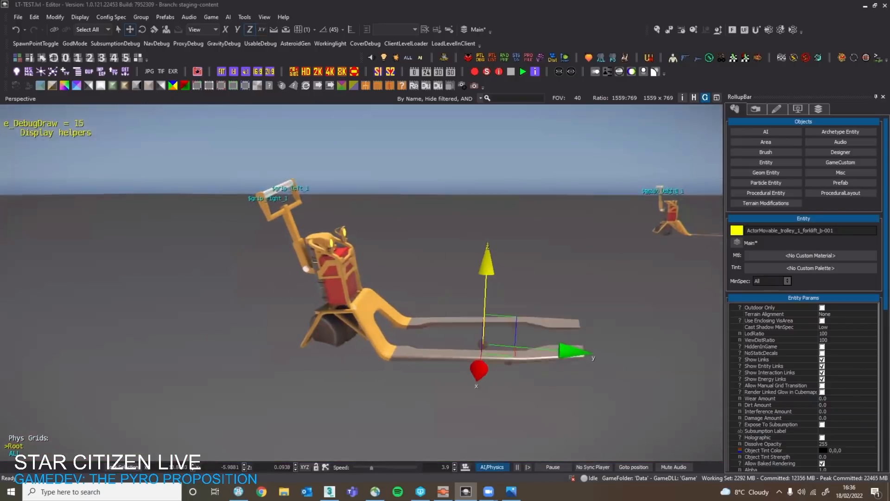
pyautogui.press('w')
pyautogui.moveTo(421, 400)
pyautogui.mouseDown(button='right')
pyautogui.moveTo(410, 419)
pyautogui.moveTo(420, 400)
pyautogui.mouseUp(button='right')
pyautogui.press('s')
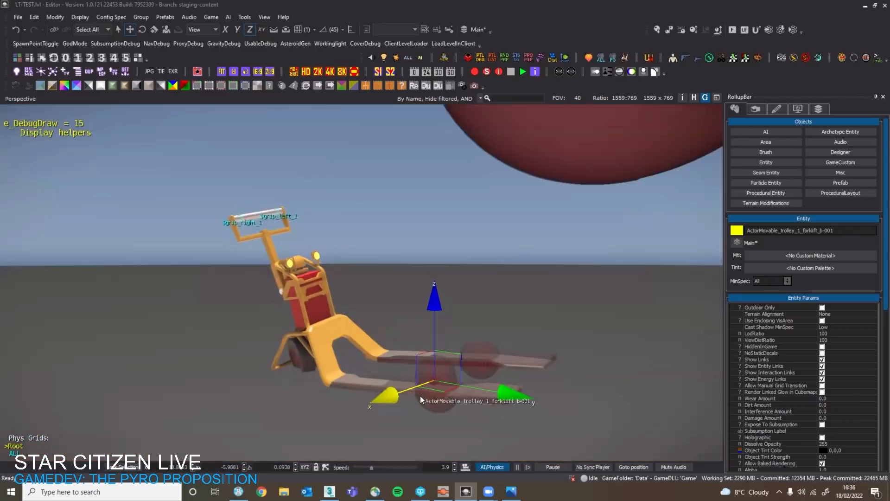
pyautogui.click(180, 42)
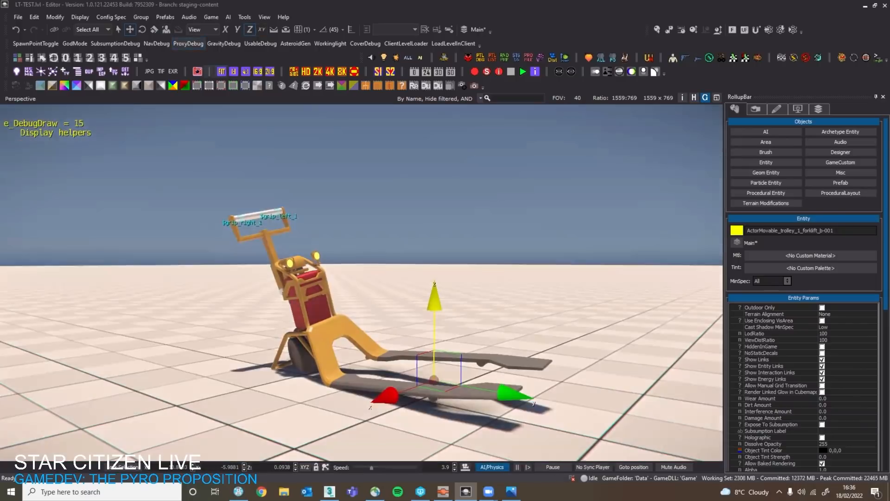
pyautogui.moveTo(415, 275); pyautogui.dragTo(420, 287, button='right')
pyautogui.press('w')
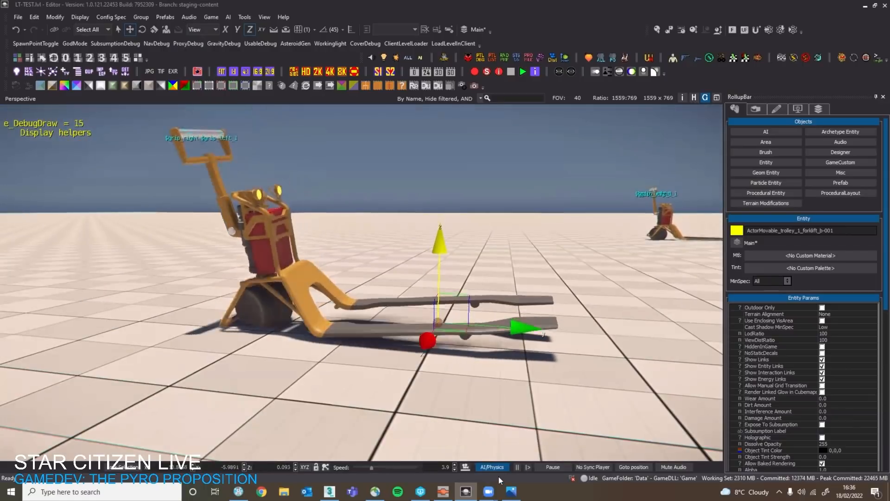
# In DataForge, close the HorizontalSingleGrip_TEMPLATE form and collapse the Movable object component of the trolley_1_forklift_b record.
pyautogui.click(443, 491)
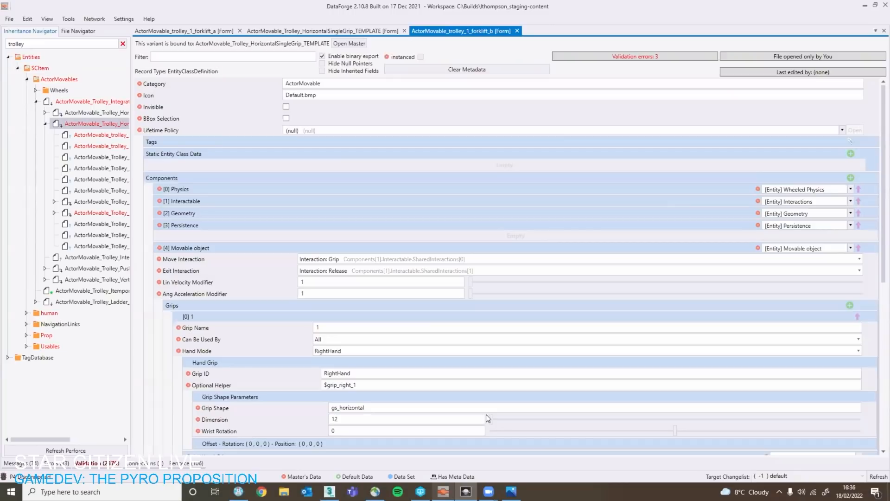
pyautogui.click(403, 30)
pyautogui.scroll(-1, 221, 222)
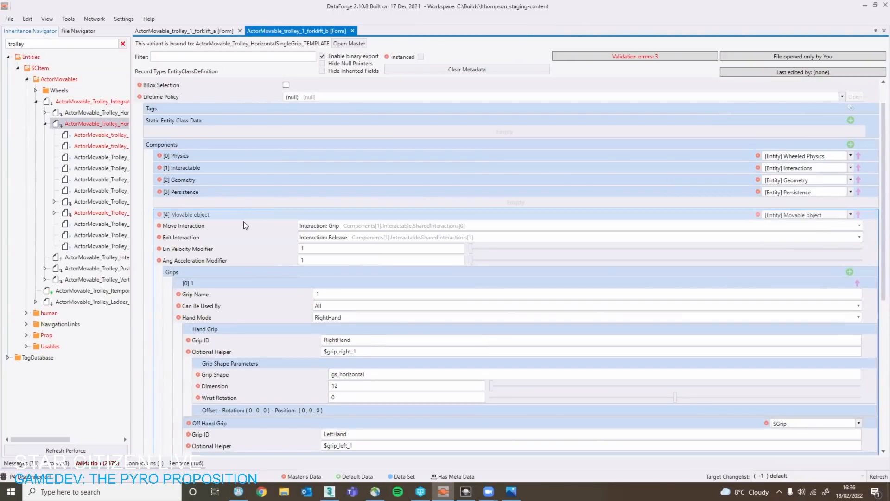
pyautogui.click(243, 216)
pyautogui.click(265, 250)
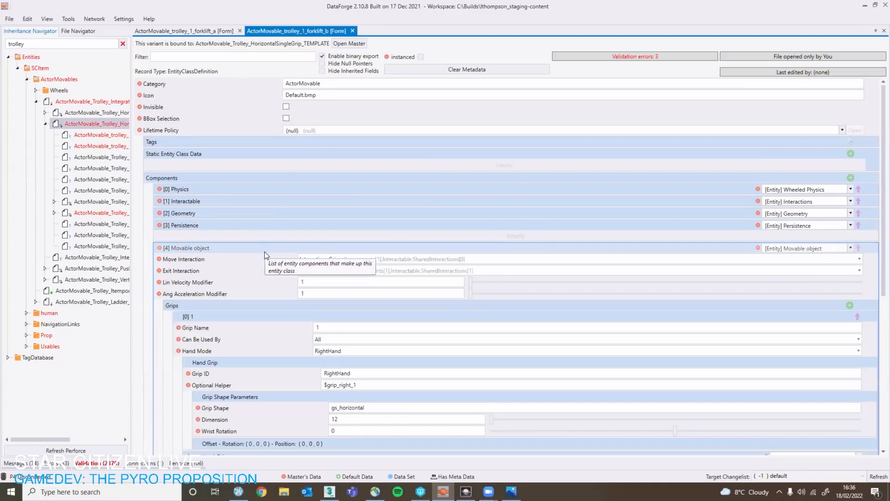
pyautogui.click(256, 306)
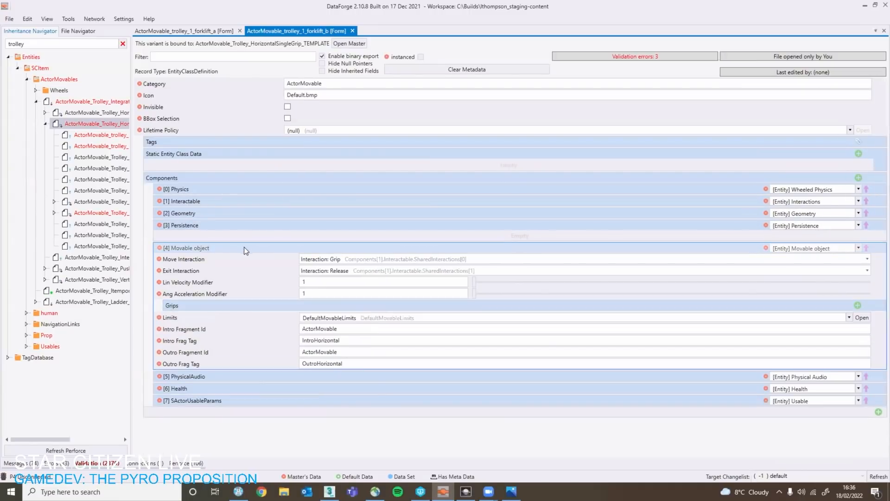
pyautogui.click(244, 246)
pyautogui.click(251, 211)
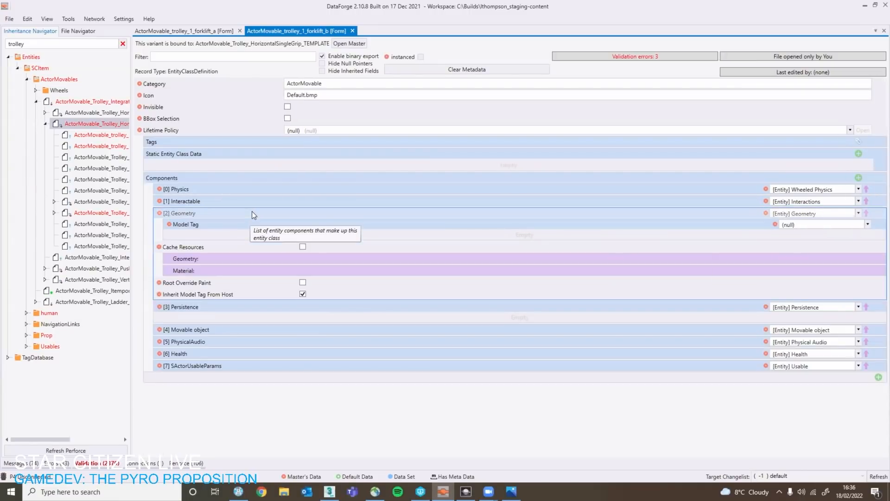
pyautogui.click(251, 210)
# Expand the wheel list in the Physics component and compare it with the trolley's wheels in the level editor.
pyautogui.click(236, 190)
pyautogui.click(243, 213)
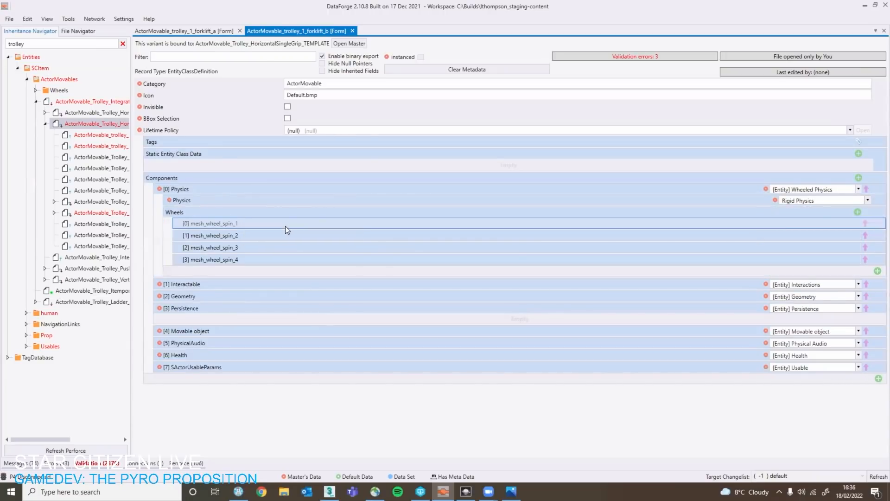
pyautogui.click(285, 224)
pyautogui.click(278, 224)
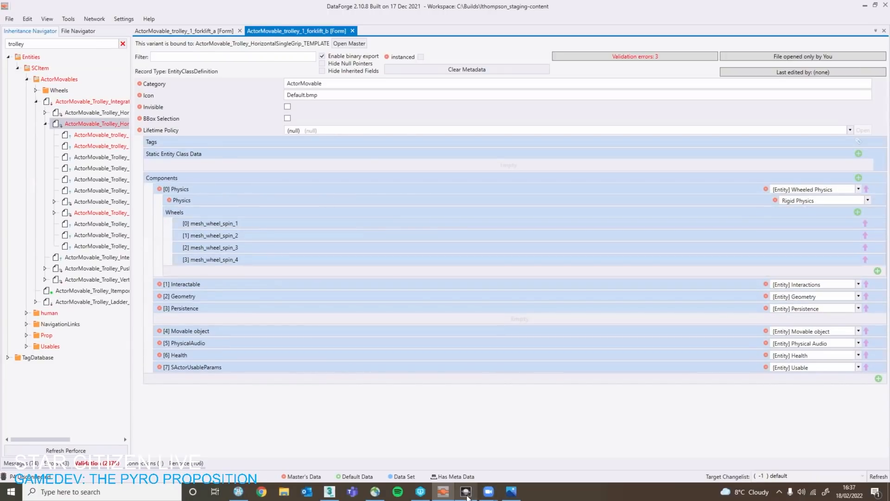
pyautogui.click(466, 491)
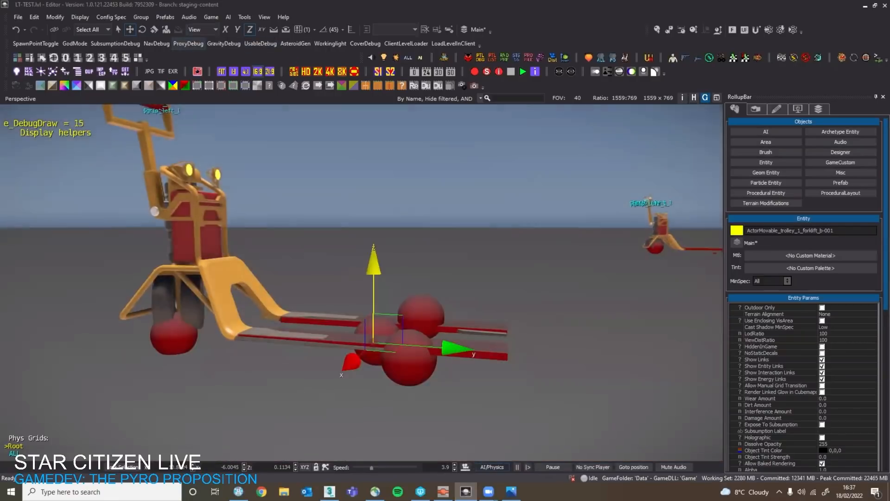
pyautogui.moveTo(609, 253); pyautogui.dragTo(543, 303, button='right')
# Back in DataForge, remove mesh_wheel_spin_4 from the Physics wheels and expand the settings of the three remaining wheels.
pyautogui.click(443, 491)
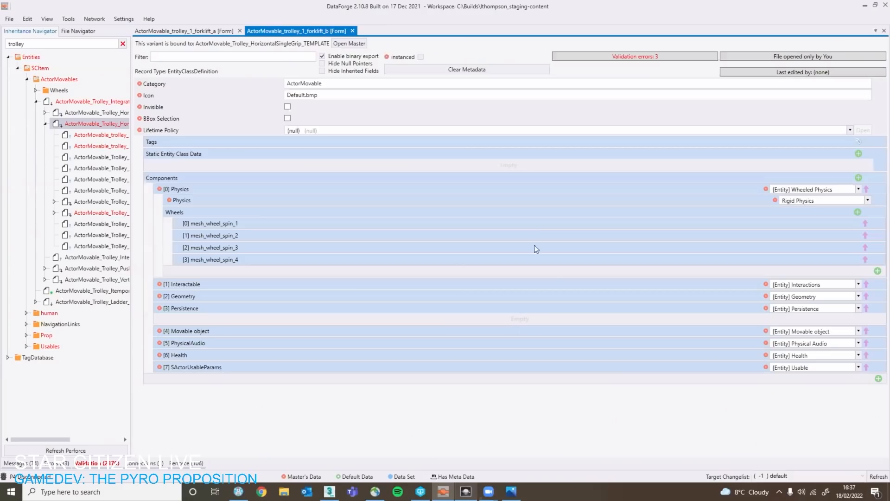
pyautogui.click(866, 260)
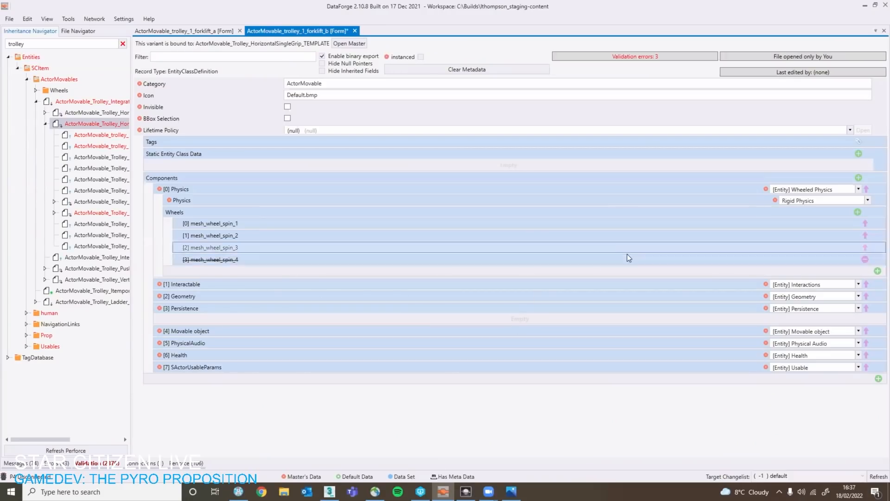
pyautogui.click(412, 223)
pyautogui.click(351, 270)
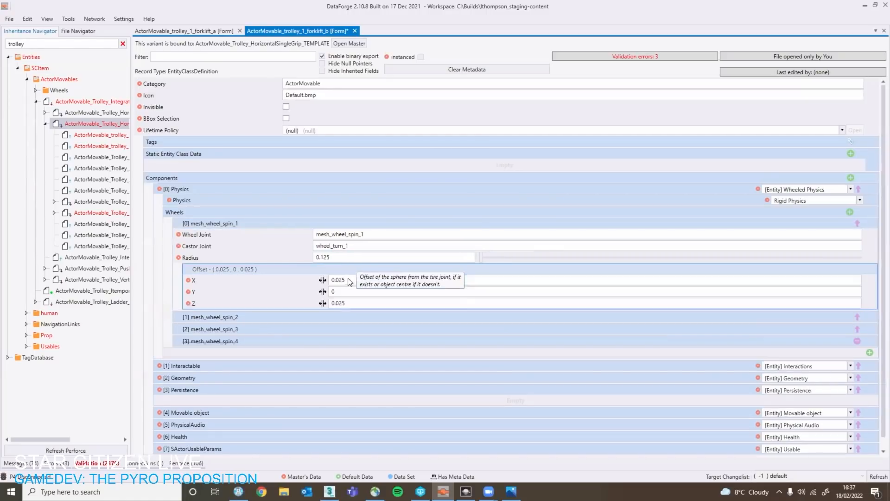
pyautogui.click(347, 271)
pyautogui.click(341, 281)
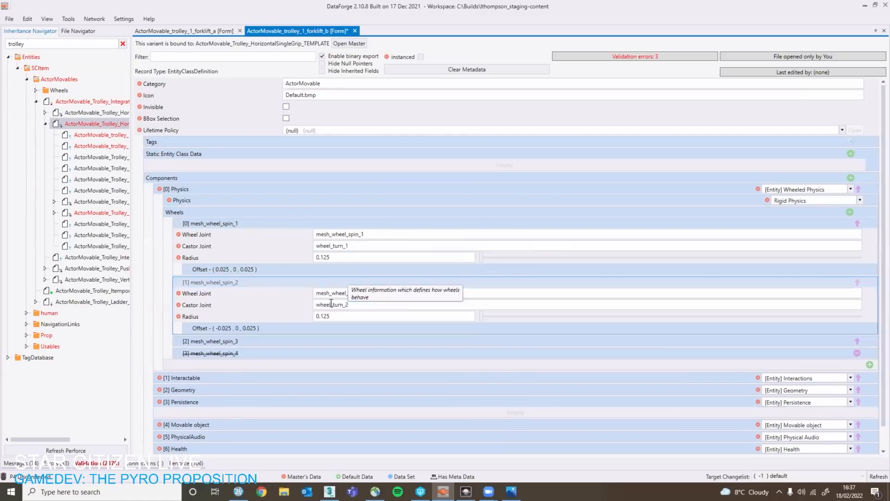
pyautogui.click(322, 339)
# Examine the wheel radii in the Physics component of the trolley_1_forklift_a record.
pyautogui.click(194, 33)
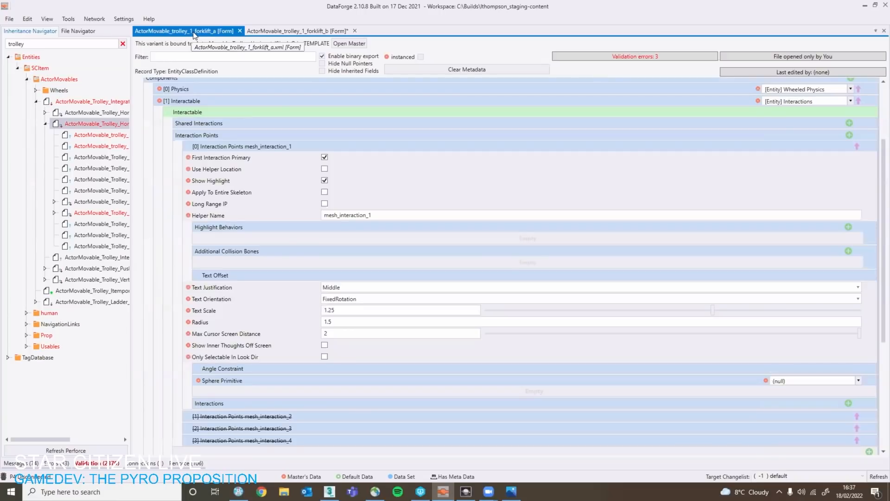
pyautogui.scroll(-4, 304, 277)
pyautogui.scroll(4, 272, 247)
pyautogui.scroll(-5, 272, 247)
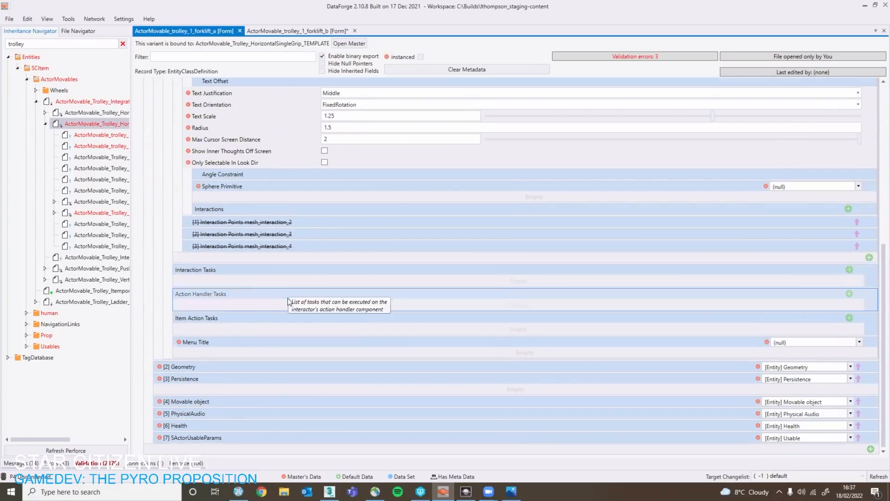
pyautogui.scroll(5, 258, 179)
pyautogui.click(284, 118)
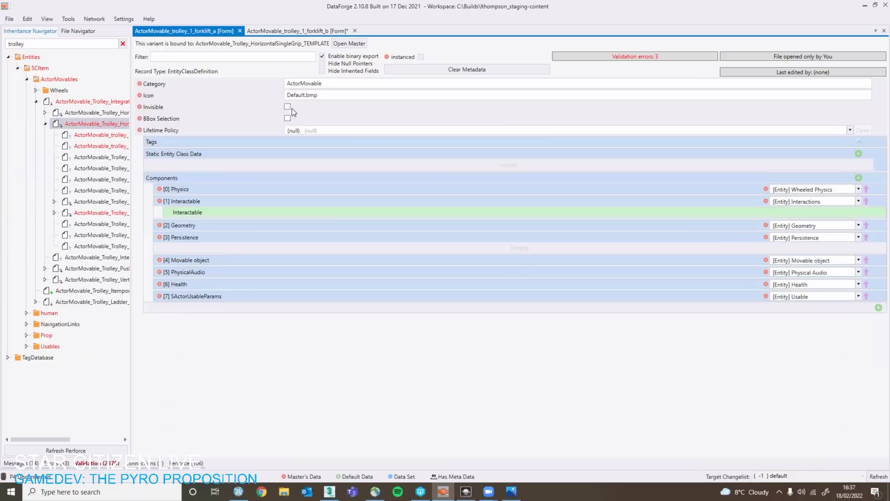
pyautogui.click(211, 190)
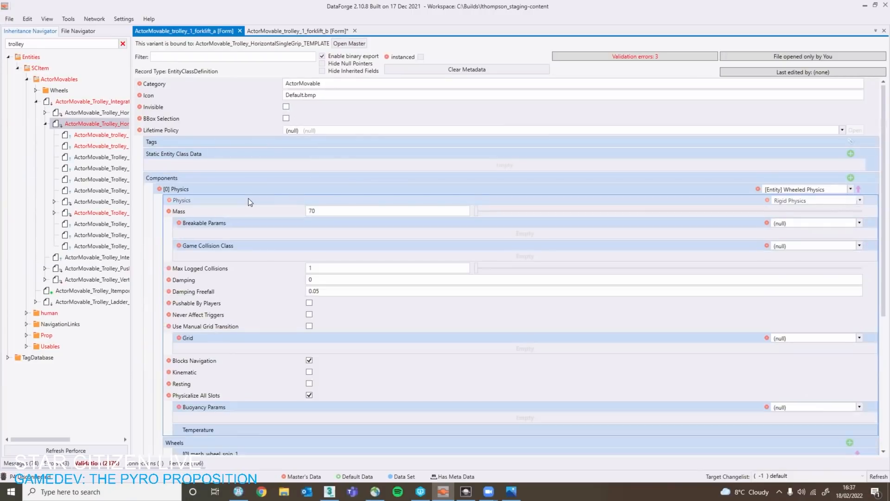
pyautogui.click(248, 199)
pyautogui.click(248, 199)
pyautogui.scroll(-2, 250, 315)
pyautogui.scroll(-5, 260, 331)
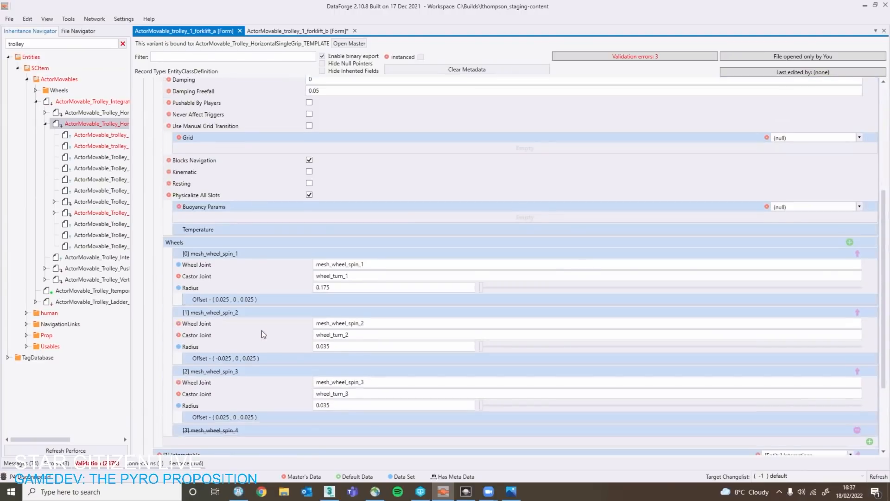
# Copy the 0.175 radius of mesh_wheel_spin_1 from forklift_a into the forklift_b record, and open mesh_wheel_spin_2's radius for editing.
pyautogui.click(358, 254)
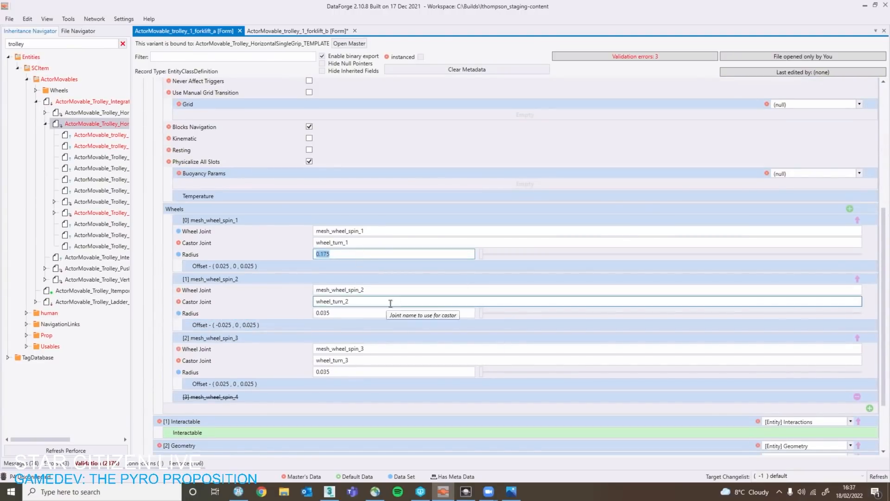
pyautogui.click(293, 30)
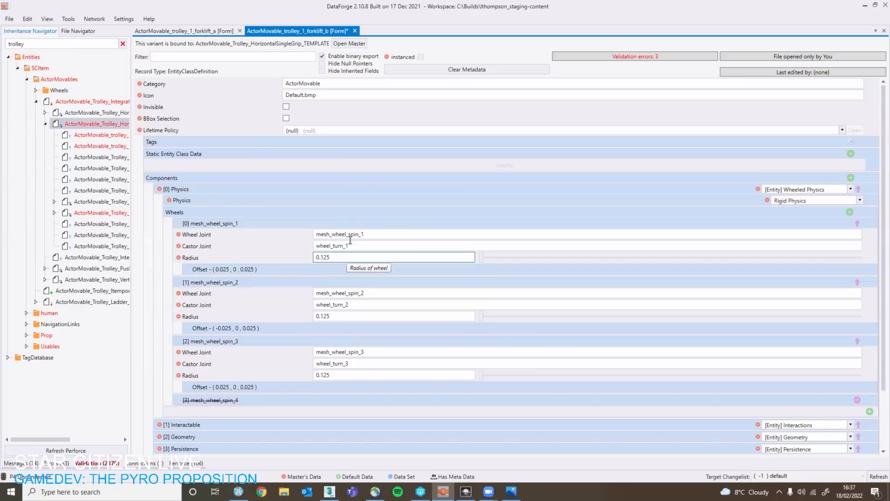
pyautogui.write('0.175')
pyautogui.click(366, 316)
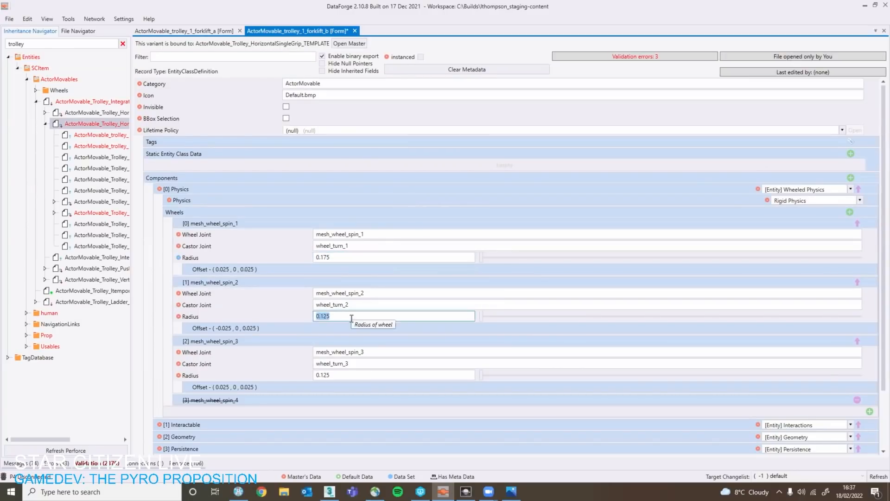
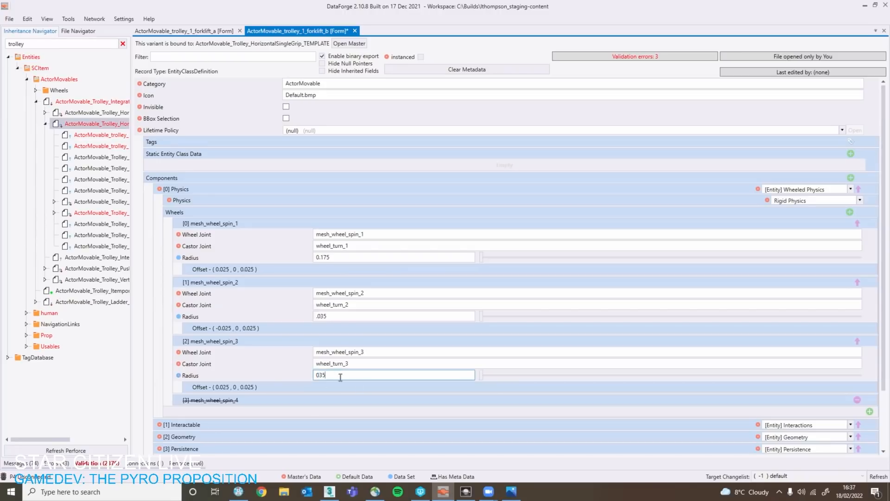
# Set the radii of mesh_wheel_spin_2 and mesh_wheel_spin_3 to 0.035 and save the forklift_b record.
pyautogui.press('Left')
pyautogui.write('0.')
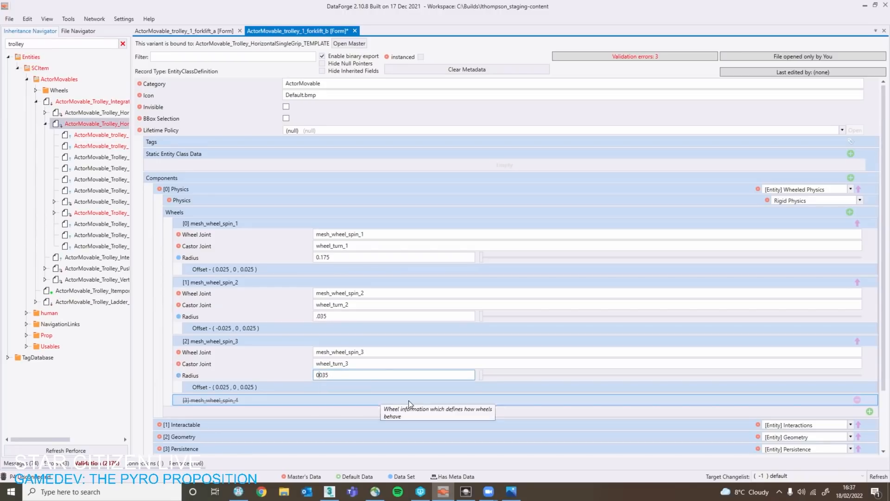
pyautogui.doubleClick(333, 316)
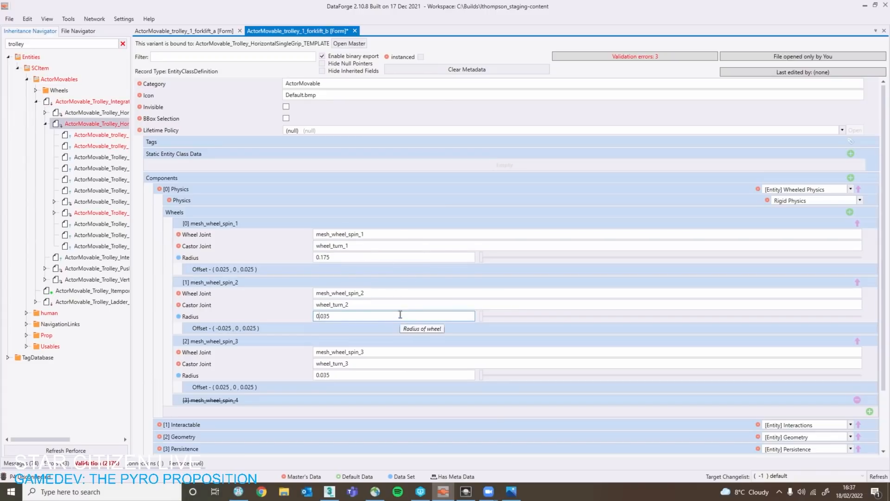
pyautogui.hotkey('ctrl', 's')
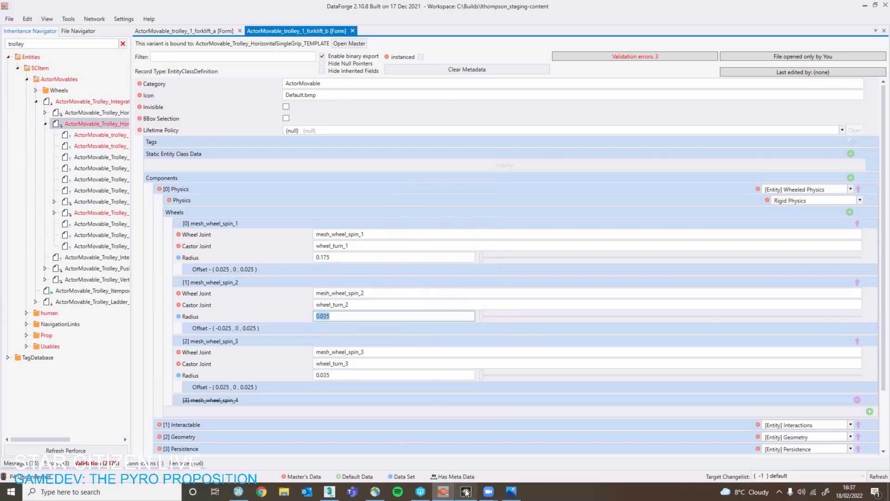
# In the level editor, hide the physics proxies and reload the forklift_b trolley by deleting it and undoing the deletion.
pyautogui.click(472, 495)
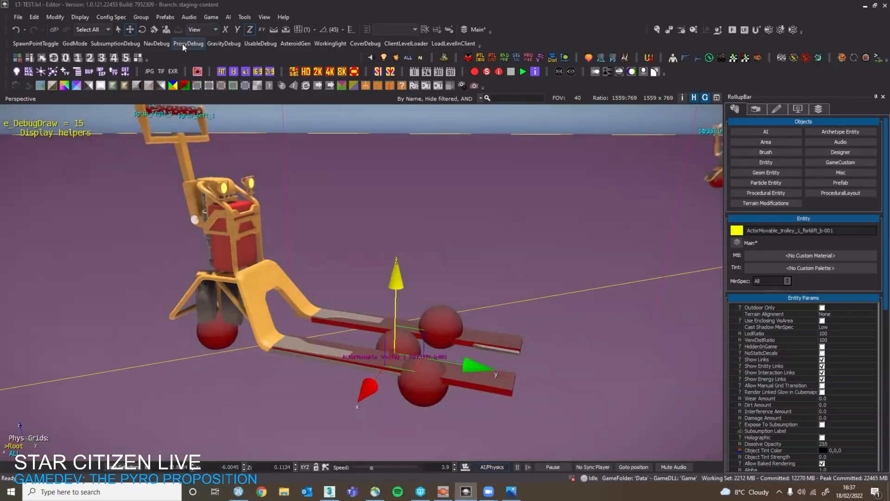
pyautogui.click(183, 44)
pyautogui.press('s')
pyautogui.press('a')
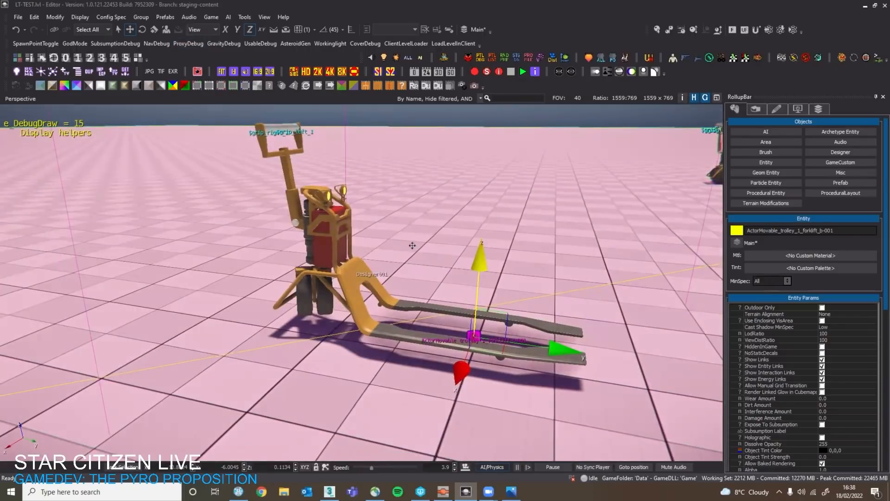
pyautogui.press('s')
pyautogui.press('Delete')
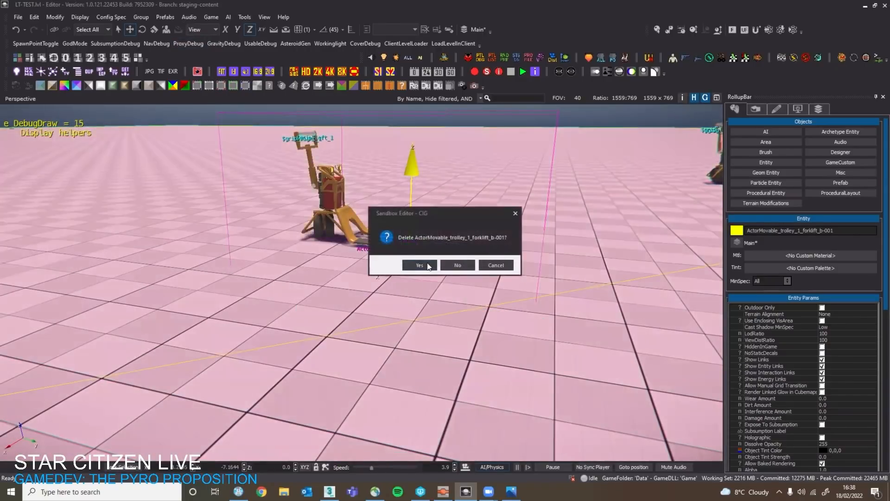
pyautogui.click(419, 266)
pyautogui.hotkey('ctrl', 'z')
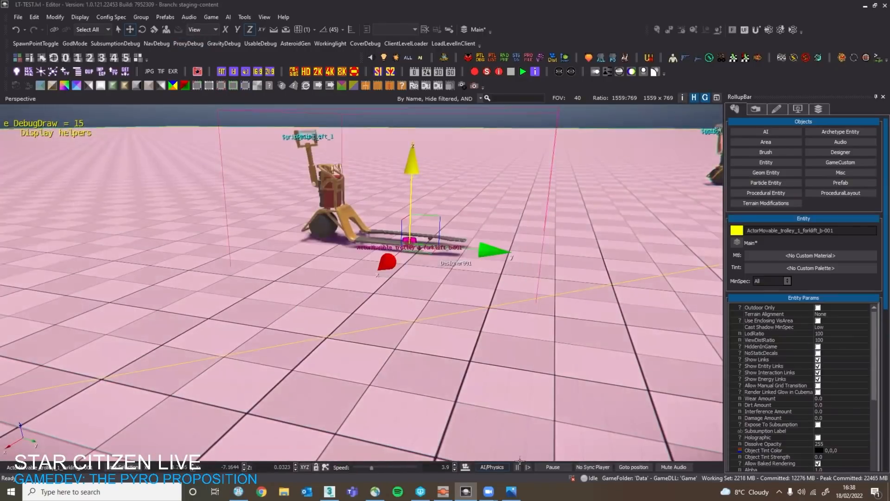
# Run the AI/Physics simulation and examine how the forklift_b trolley settles on the floor, then stop it.
pyautogui.press('w')
pyautogui.click(502, 467)
pyautogui.click(502, 466)
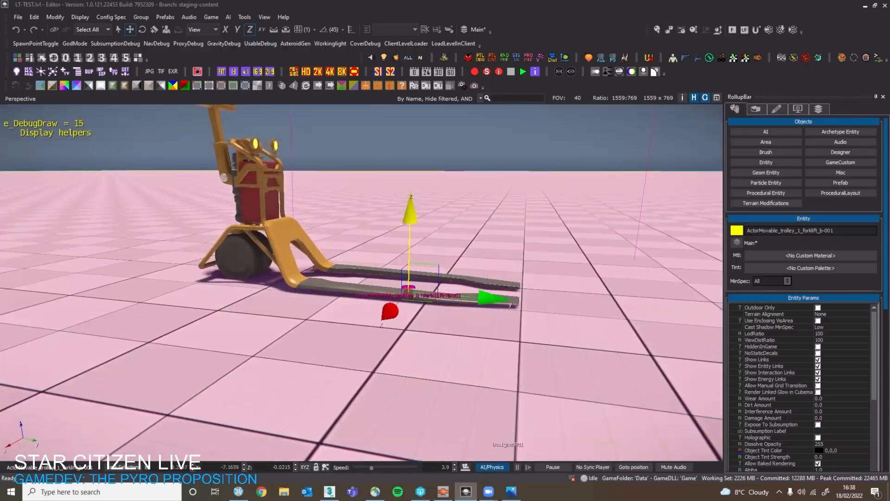
pyautogui.moveTo(471, 412); pyautogui.dragTo(475, 439, button='right')
pyautogui.press('w')
pyautogui.press('s')
pyautogui.press('w')
pyautogui.moveTo(465, 360); pyautogui.dragTo(440, 369, button='right')
pyautogui.press('w')
pyautogui.moveTo(464, 431); pyautogui.dragTo(480, 451, button='right')
pyautogui.press('s')
# Show the physics proxies and compare the wheel proxies' sizes with the trolley's large rear wheel and small fork wheels.
pyautogui.click(180, 45)
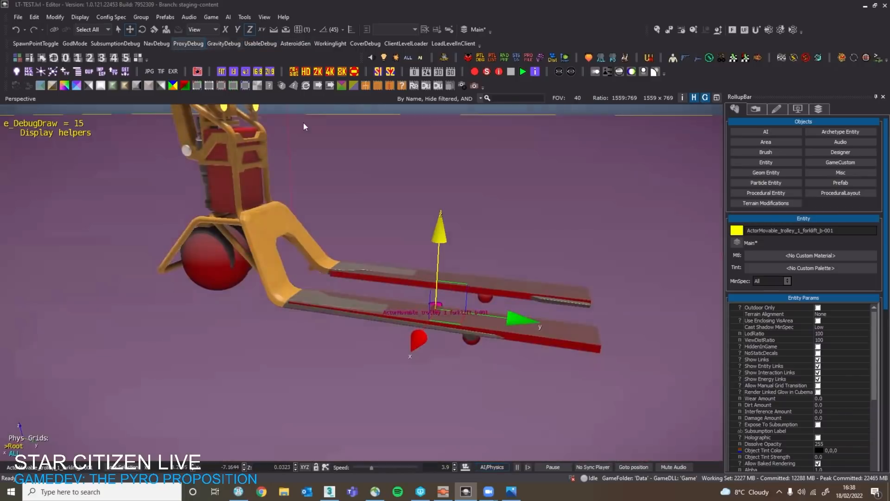
pyautogui.moveTo(399, 195); pyautogui.dragTo(429, 172, button='right')
pyautogui.press('w')
pyautogui.press('s')
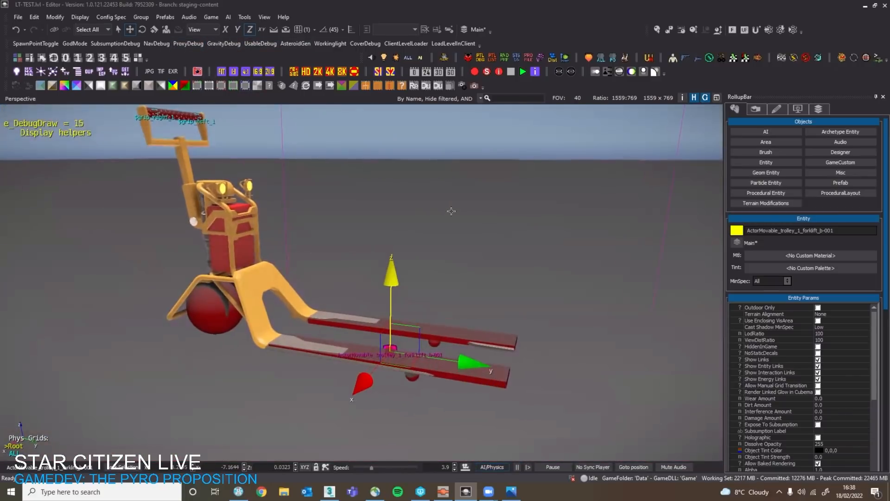
pyautogui.press('s')
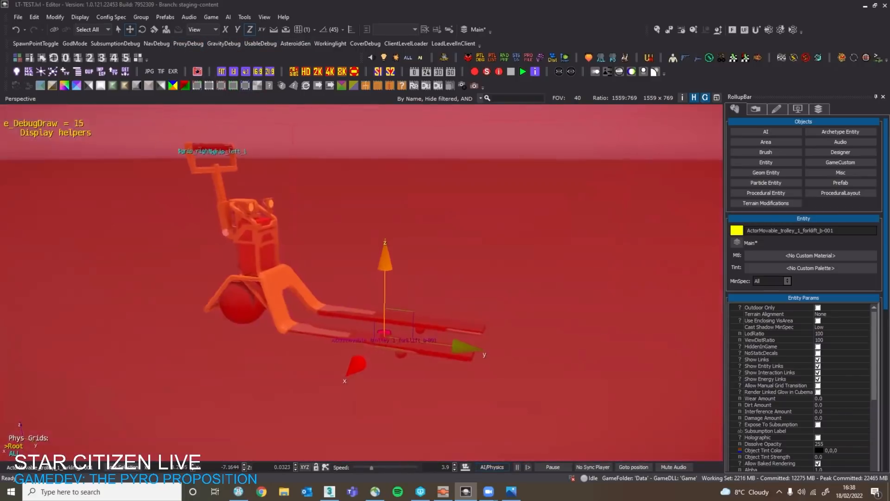
pyautogui.moveTo(409, 185); pyautogui.dragTo(205, 74, button='right')
pyautogui.press('w')
pyautogui.press('w')
pyautogui.press('s')
# Hide the physics proxies and reposition the forklift_b trolley on the floor at height 0.
pyautogui.press('w')
pyautogui.press('s')
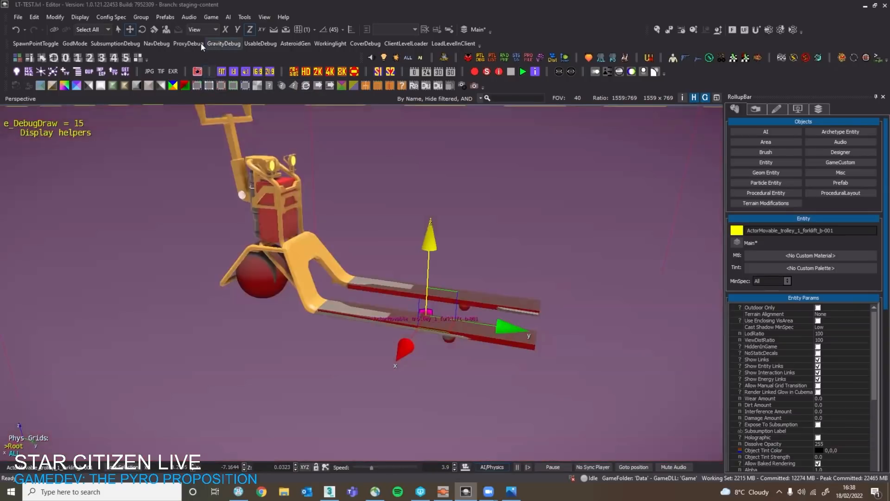
pyautogui.click(201, 43)
pyautogui.press('d')
pyautogui.press('w')
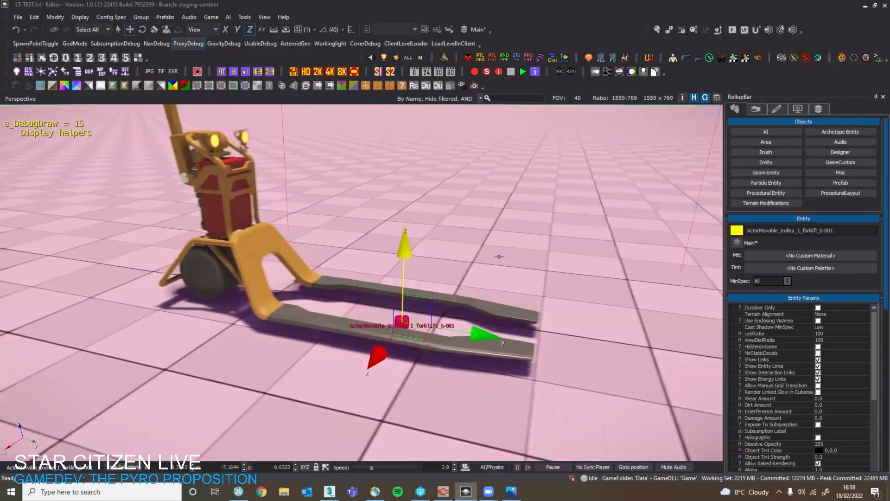
pyautogui.press('w')
pyautogui.moveTo(241, 139); pyautogui.dragTo(224, 98, button='right')
pyautogui.press('s')
pyautogui.press('s')
pyautogui.press('w')
# Show the proxies again and examine where the wheel proxies sit relative to the moved trolley.
pyautogui.press('w')
pyautogui.press('s')
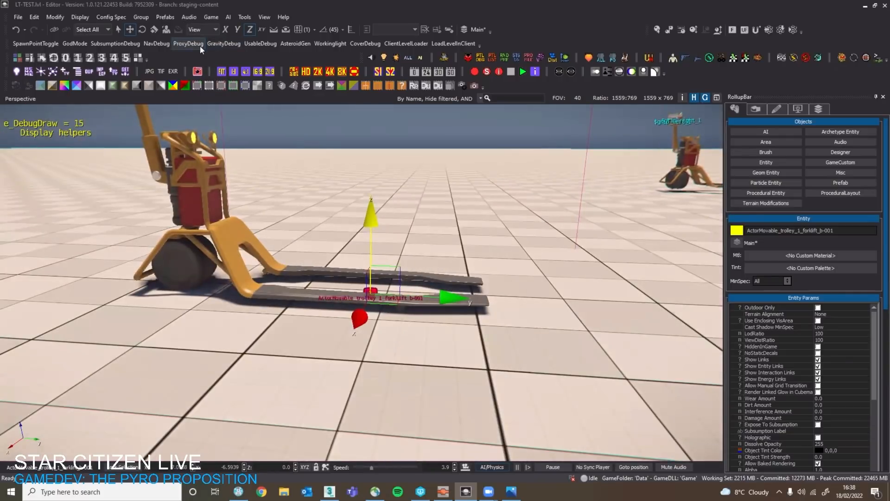
pyautogui.click(200, 44)
pyautogui.press('w')
pyautogui.press('s')
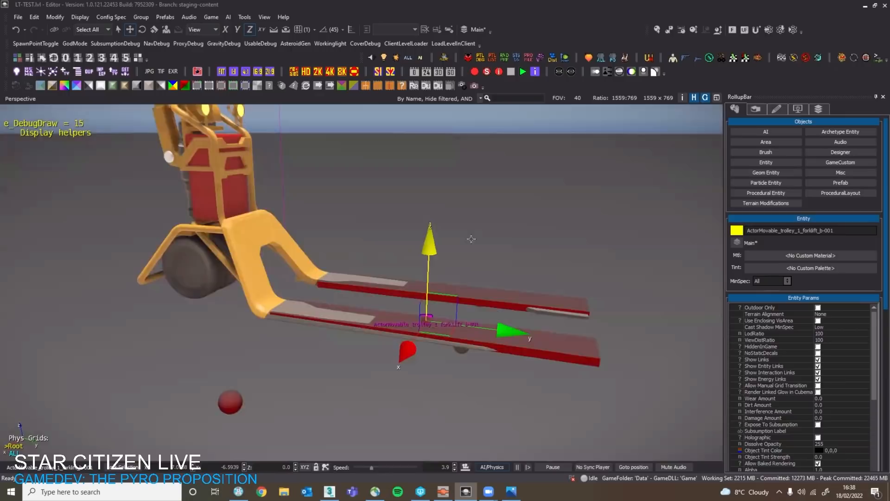
pyautogui.press('w')
pyautogui.press('d')
pyautogui.press('a')
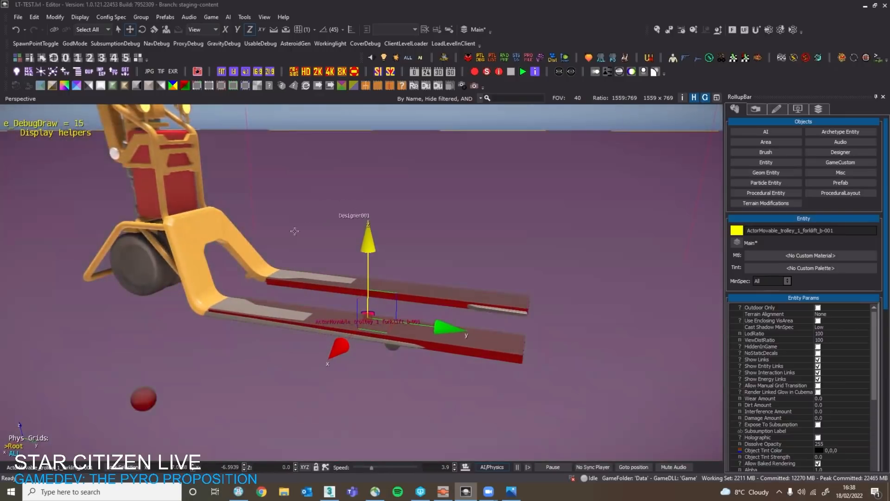
pyautogui.press('w')
pyautogui.press('s')
pyautogui.press('d')
pyautogui.press('s')
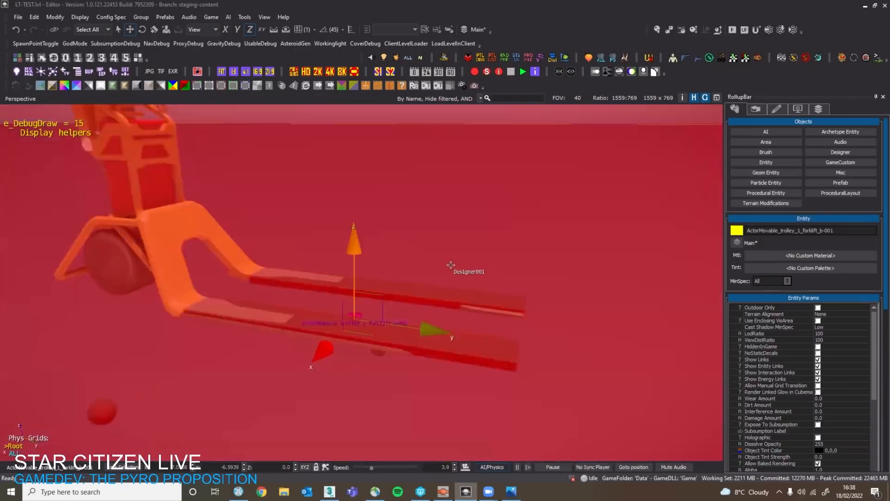
pyautogui.press('d')
pyautogui.press('a')
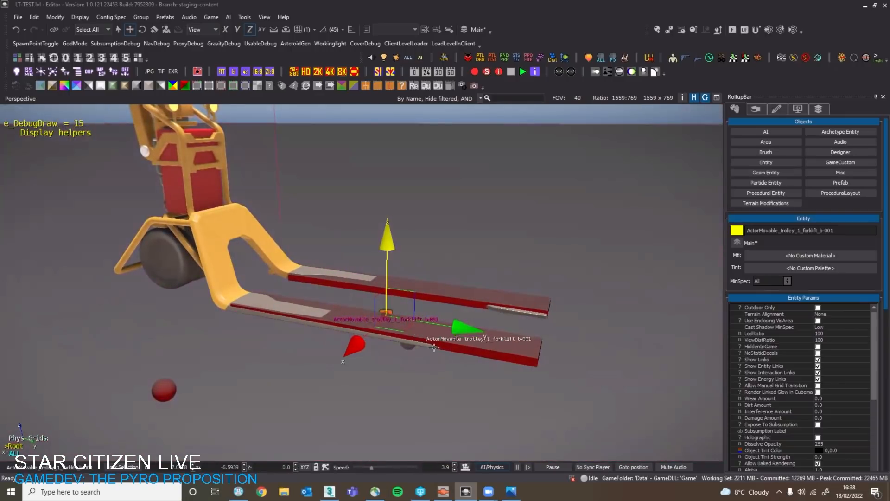
pyautogui.moveTo(441, 355); pyautogui.dragTo(449, 347, button='right')
pyautogui.press('a')
pyautogui.press('d')
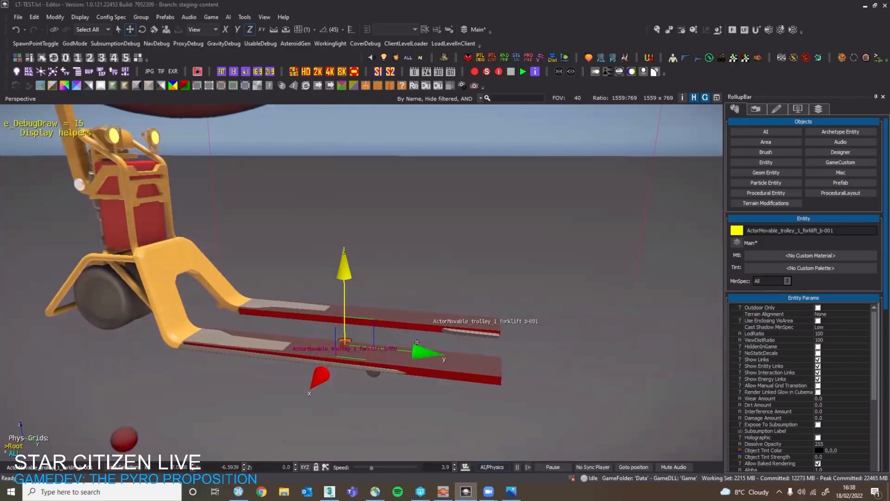
pyautogui.press('a')
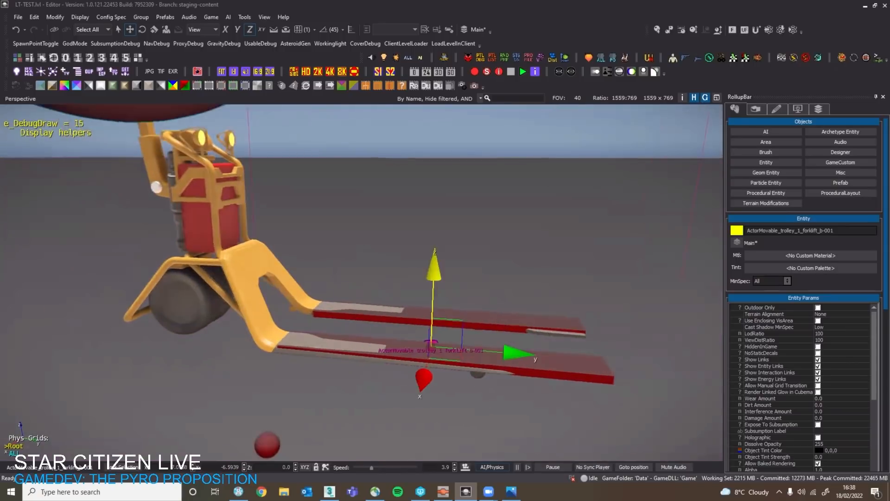
pyautogui.press('s')
pyautogui.press('d')
pyautogui.press('w')
# Inspect the two fork proxies from above and close up against the visible fork geometry.
pyautogui.moveTo(394, 354); pyautogui.dragTo(249, 266, button='right')
pyautogui.press('w')
pyautogui.press('a')
pyautogui.press('a')
pyautogui.press('s')
pyautogui.press('s')
pyautogui.press('d')
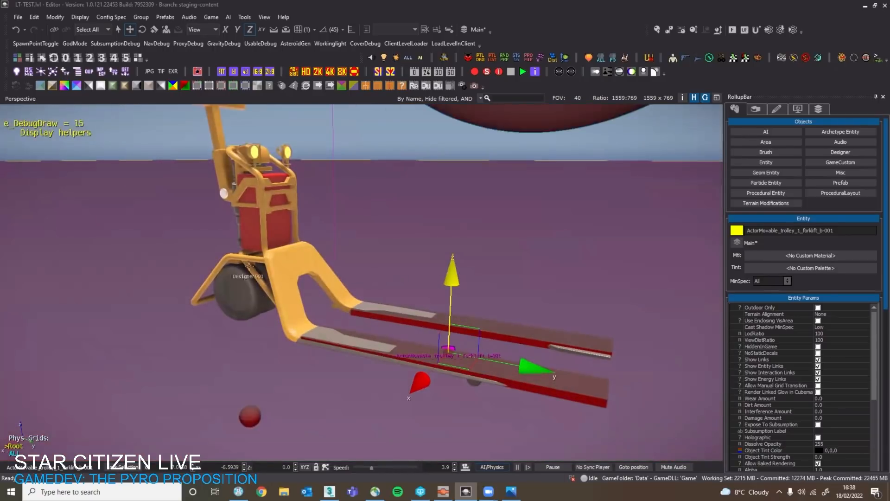
pyautogui.press('s')
pyautogui.moveTo(355, 301); pyautogui.dragTo(334, 231, button='right')
pyautogui.press('w')
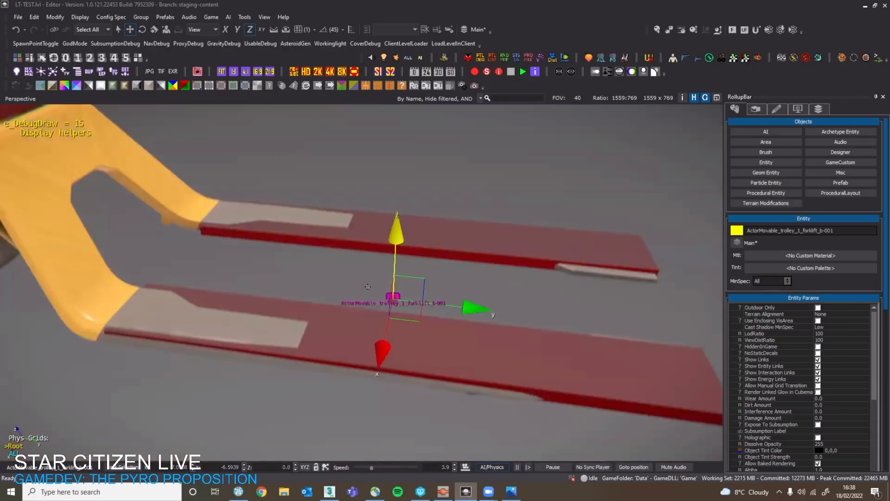
pyautogui.press('s')
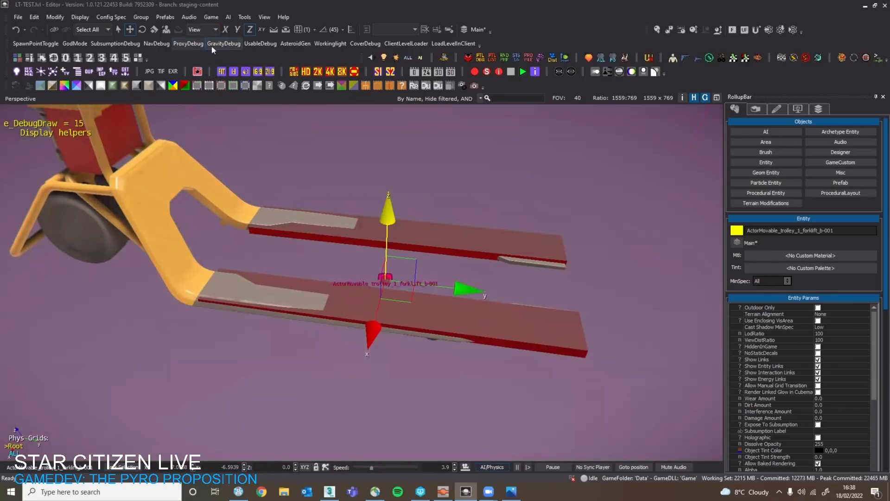
pyautogui.moveTo(342, 199)
pyautogui.mouseDown(button='right')
pyautogui.moveTo(343, 150)
pyautogui.moveTo(338, 200)
pyautogui.mouseUp(button='right')
pyautogui.press('w')
pyautogui.press('s')
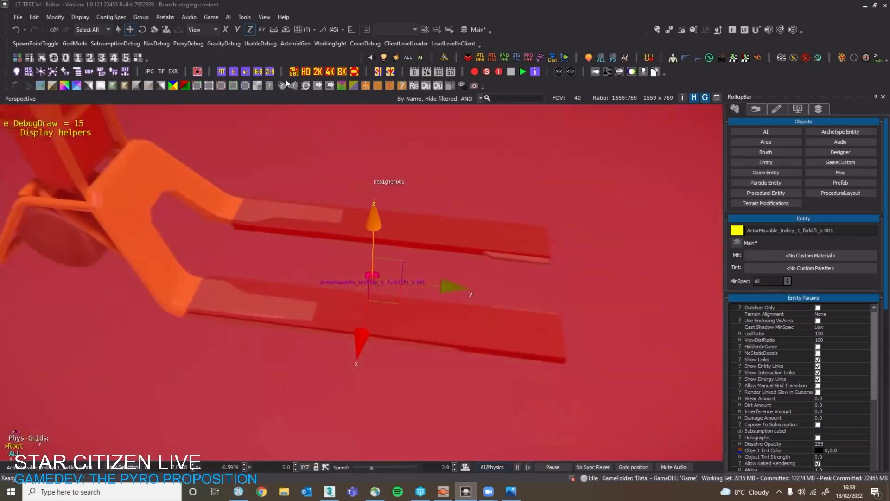
# Hide the proxies, start the AI/Physics simulation and examine the large rear wheel's contact with the floor.
pyautogui.click(188, 49)
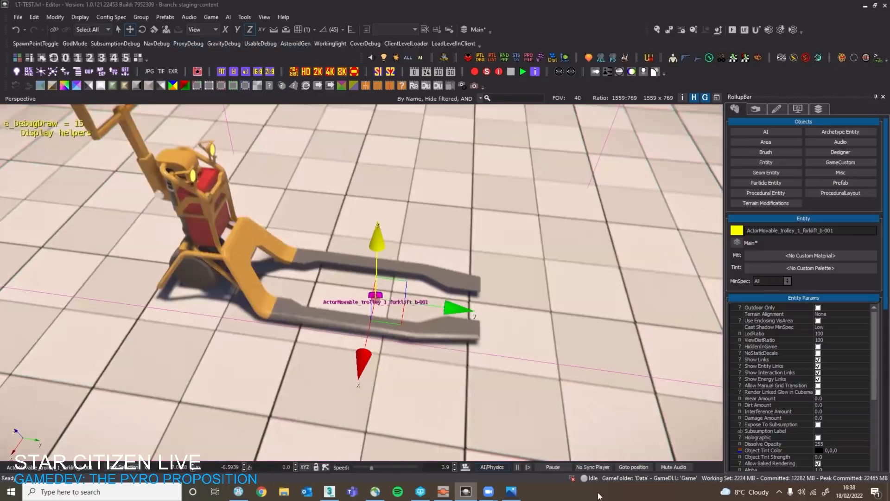
pyautogui.press('s')
pyautogui.moveTo(564, 459); pyautogui.dragTo(497, 462, button='right')
pyautogui.click(497, 464)
pyautogui.moveTo(418, 353); pyautogui.dragTo(269, 264, button='right')
pyautogui.press('w')
pyautogui.press('s')
pyautogui.press('w')
pyautogui.press('s')
pyautogui.press('w')
pyautogui.moveTo(415, 218); pyautogui.dragTo(415, 272, button='right')
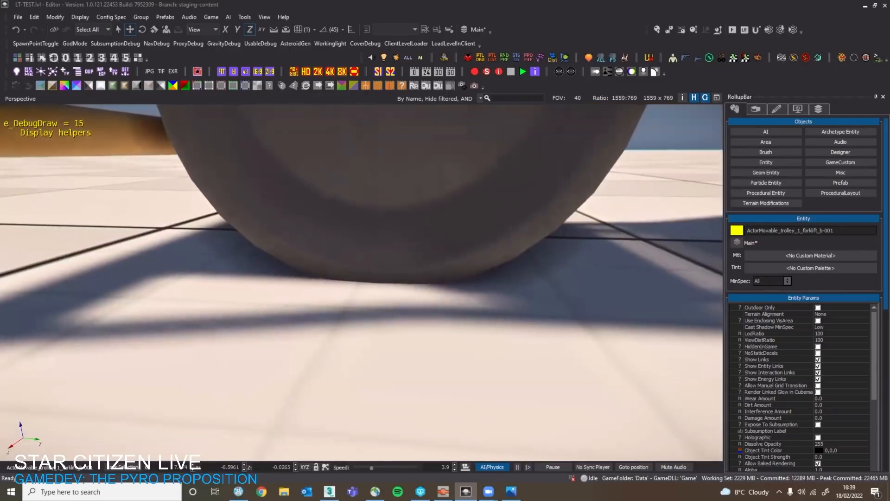
pyautogui.press('s')
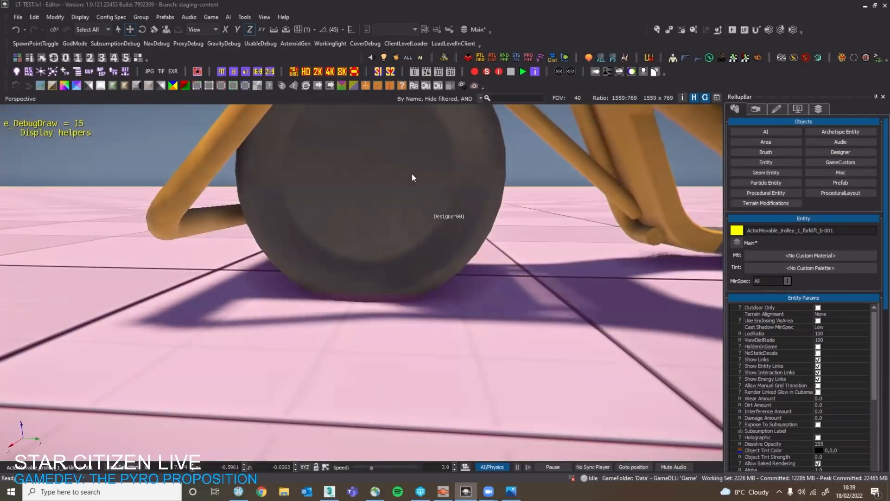
pyautogui.moveTo(415, 220); pyautogui.dragTo(375, 244, button='right')
pyautogui.press('s')
pyautogui.press('w')
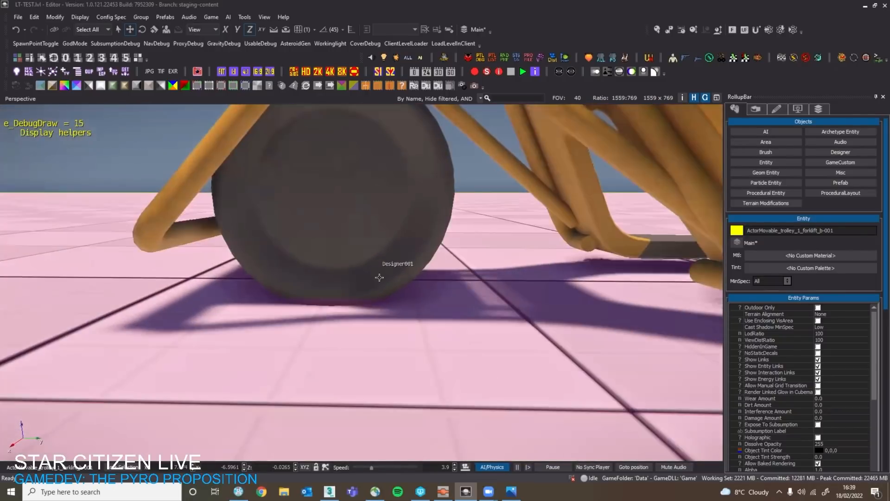
pyautogui.press('w')
# Examine the small fork wheel's contact with the floor under one fork, toggling the proxy display.
pyautogui.moveTo(388, 291); pyautogui.dragTo(398, 251, button='right')
pyautogui.press('s')
pyautogui.press('d')
pyautogui.press('w')
pyautogui.moveTo(324, 248); pyautogui.dragTo(358, 255, button='right')
pyautogui.press('w')
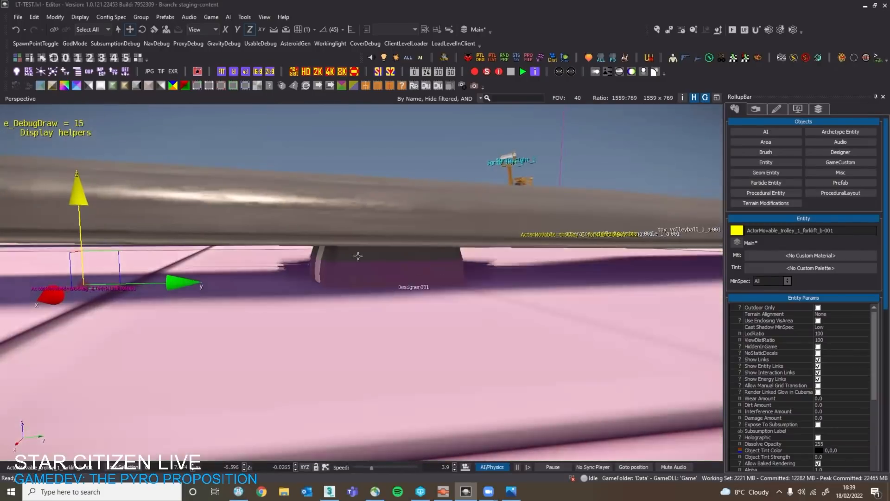
pyautogui.click(187, 45)
pyautogui.click(187, 45)
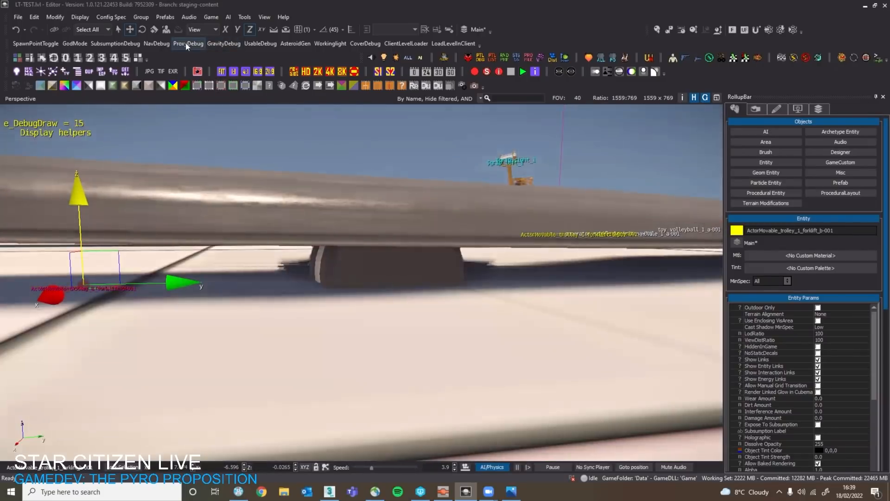
pyautogui.click(186, 46)
pyautogui.click(186, 45)
# Enter game mode behind the forklift_b trolley, walk up to its handle and test pushing it.
pyautogui.press('a')
pyautogui.rightClick(237, 77)
pyautogui.press('a')
pyautogui.moveTo(237, 139); pyautogui.dragTo(218, 195, button='right')
pyautogui.press('w')
pyautogui.press('s')
pyautogui.moveTo(411, 218); pyautogui.dragTo(411, 208, button='right')
pyautogui.press('w')
pyautogui.hotkey('ctrl', 'g')
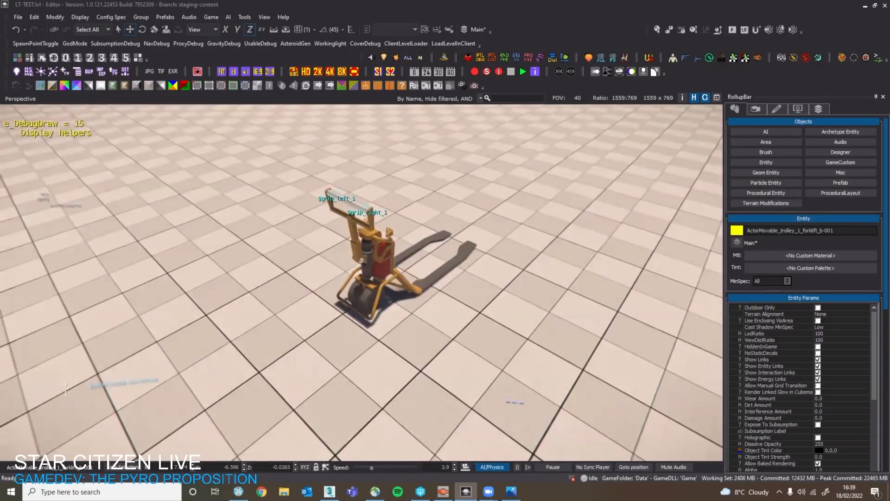
pyautogui.press('w')
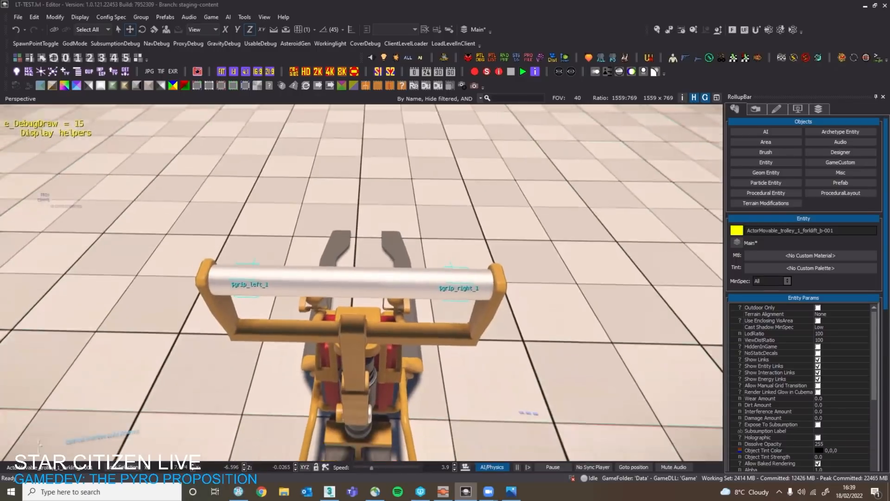
# Return to editing with the physics simulation stopped and move the forklift_b trolley to another spot on the floor.
pyautogui.press('Escape')
pyautogui.click(491, 467)
pyautogui.moveTo(387, 313); pyautogui.dragTo(442, 334, button='right')
pyautogui.press('s')
pyautogui.press('d')
pyautogui.click(376, 309)
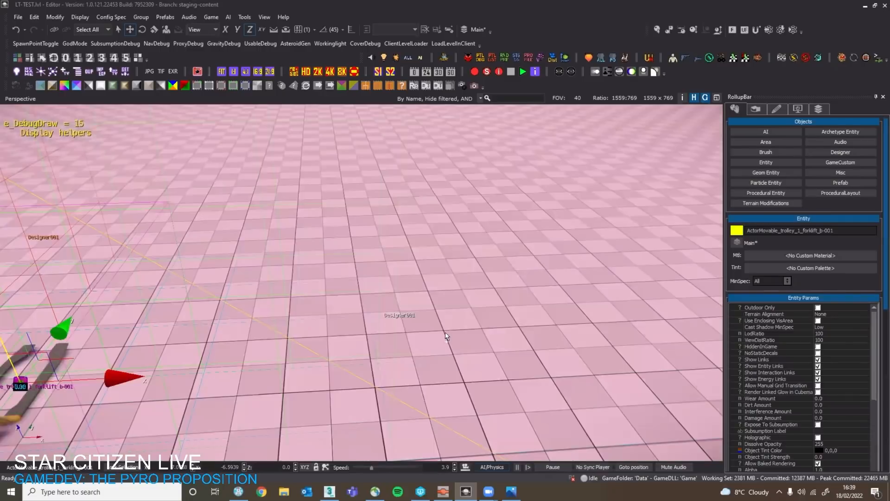
# Enter game mode behind the forklift_b trolley, approach its handle to test gripping it, and return to editing.
pyautogui.hotkey('ctrl', 'g')
pyautogui.press('w')
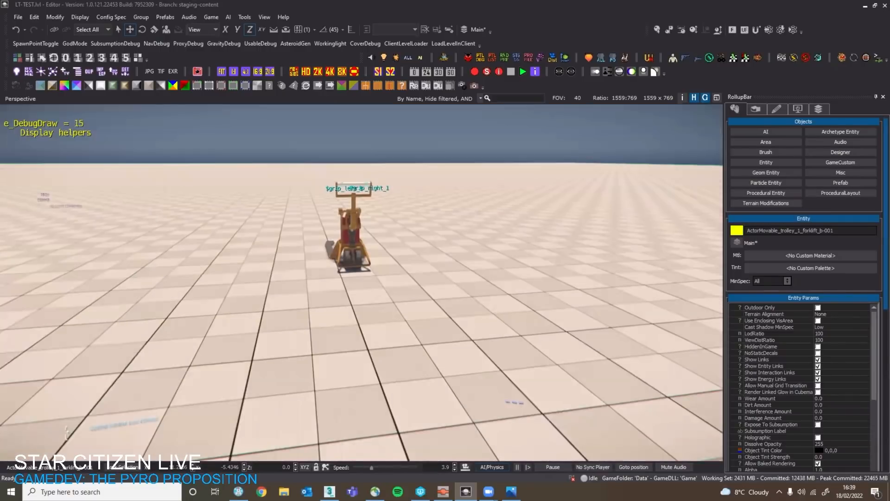
pyautogui.press('w')
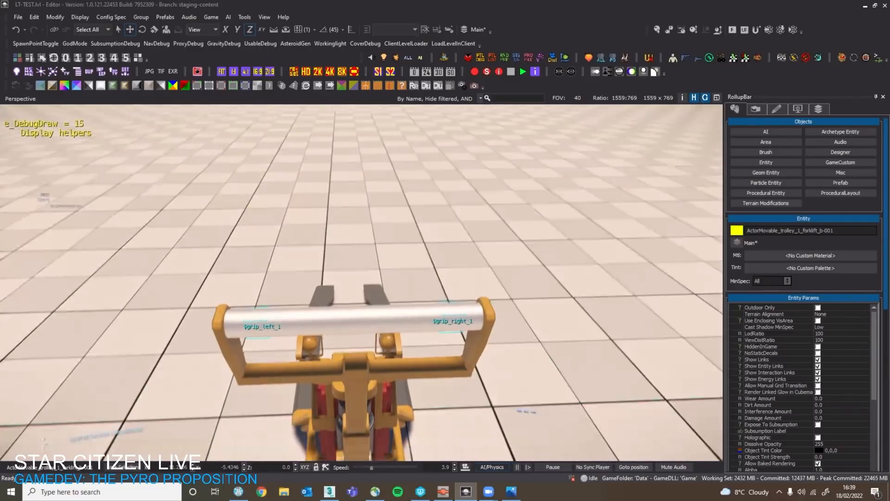
pyautogui.press('w')
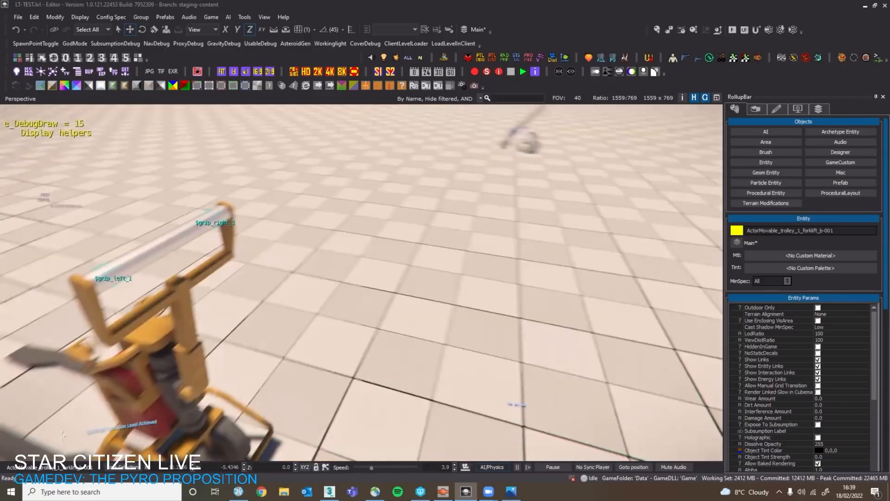
pyautogui.press('Escape')
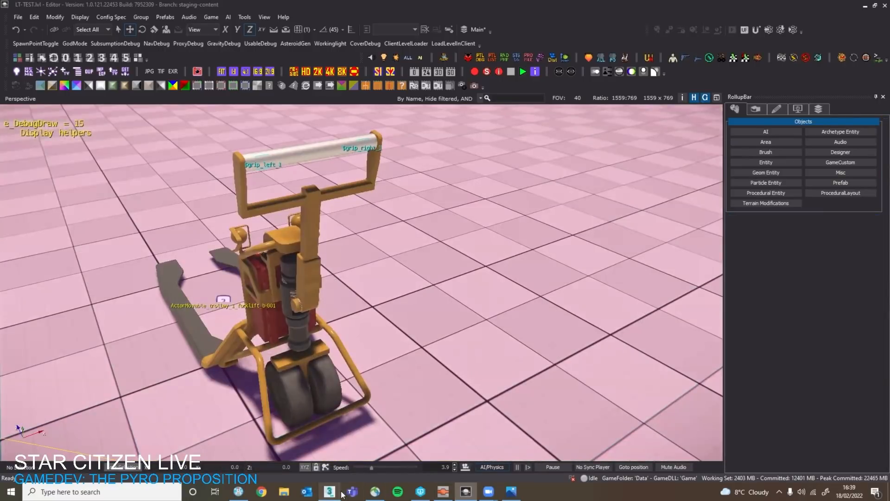
# Switch to 3ds Max, collapse the mesh_trolley_1_forklift_a children in the scene hierarchy and unhide the trolley_1_forklift_b root helper.
pyautogui.click(329, 492)
pyautogui.doubleClick(93, 198)
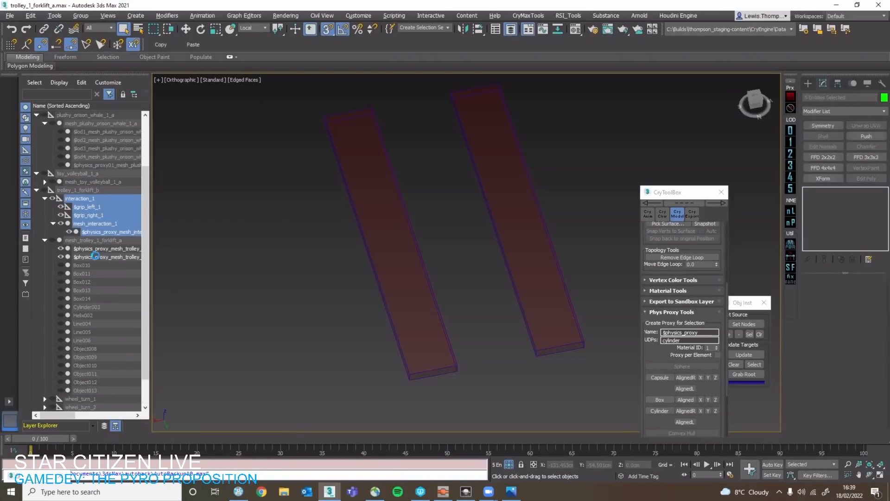
pyautogui.click(93, 224)
pyautogui.click(46, 240)
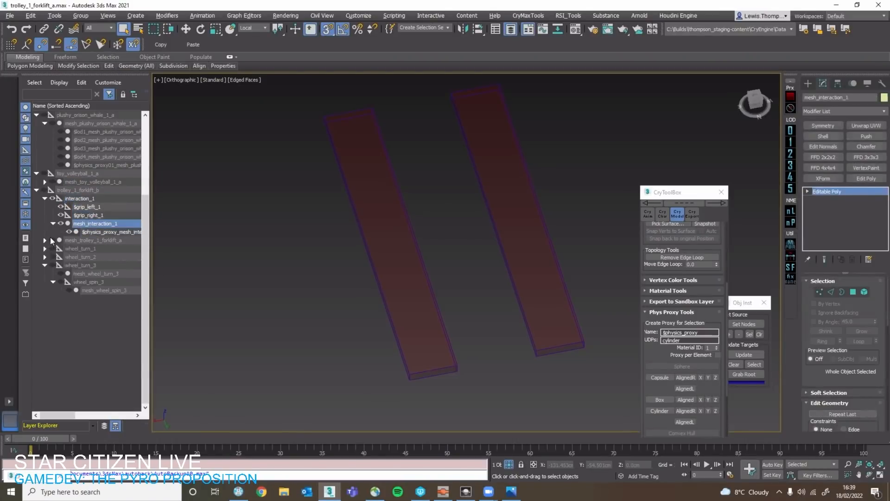
pyautogui.click(99, 199)
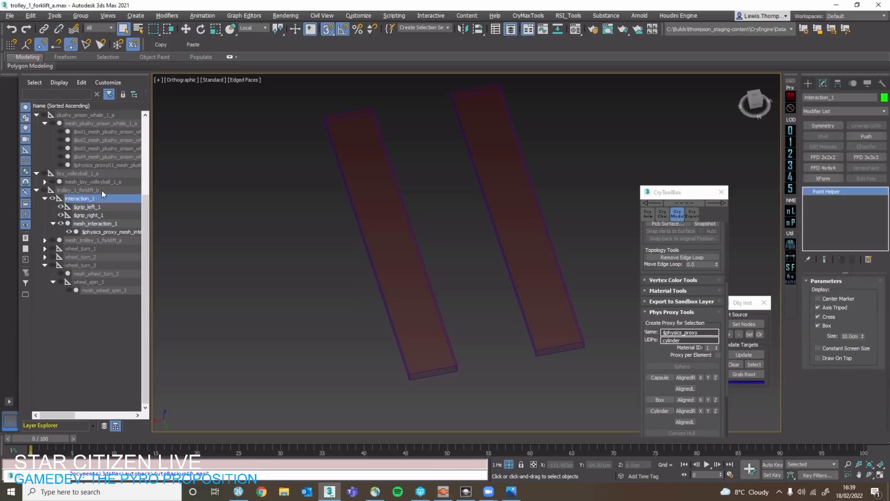
pyautogui.click(80, 199)
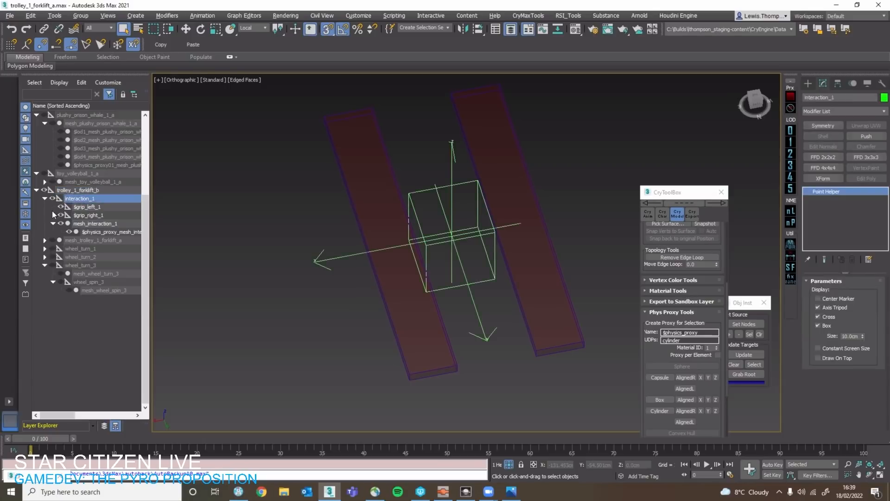
# Select the complete trolley_1_forklift_b hierarchy and show all its parts in the viewport.
pyautogui.click(387, 253)
pyautogui.click(387, 253)
pyautogui.press('w')
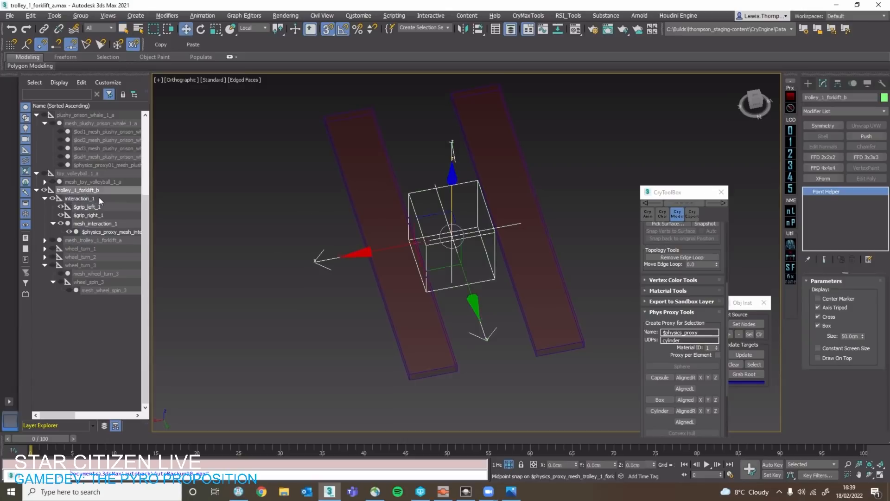
pyautogui.click(99, 199)
pyautogui.click(99, 208)
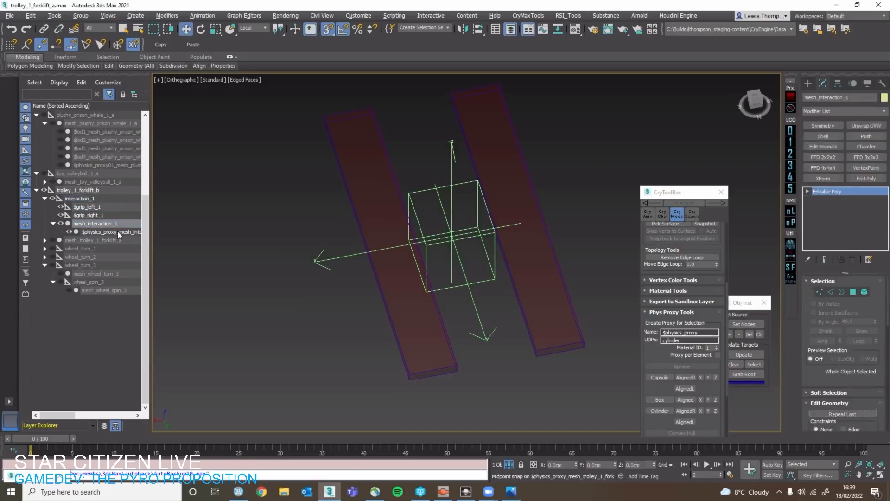
pyautogui.scroll(-5, 178, 233)
pyautogui.doubleClick(104, 192)
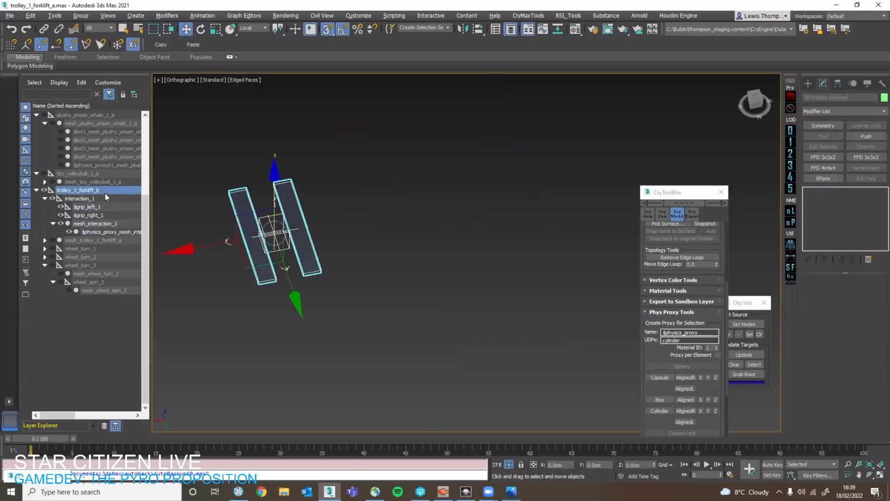
pyautogui.hotkey('alt', 'q')
pyautogui.moveTo(379, 248)
pyautogui.keyDown('alt'); pyautogui.mouseDown(button='middle')
pyautogui.moveTo(394, 242)
pyautogui.moveTo(381, 251)
pyautogui.mouseUp(button='middle'); pyautogui.keyUp('alt')
pyautogui.click(381, 251)
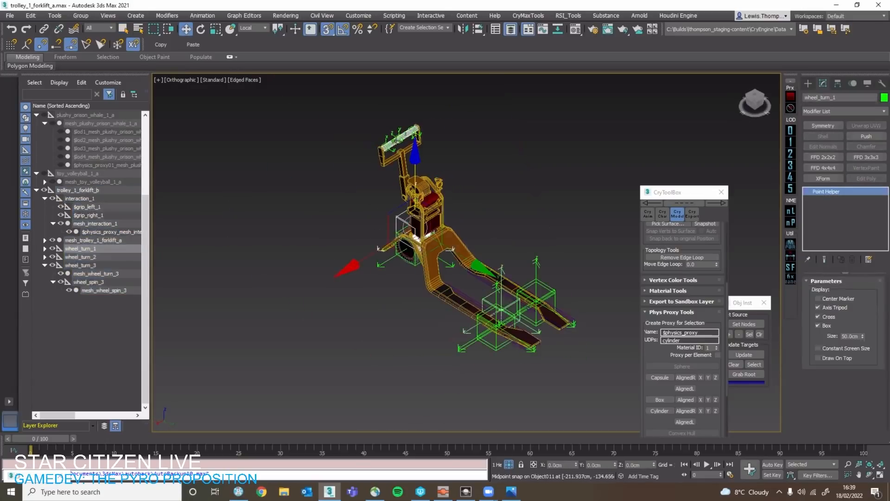
# Examine the handle's interaction_1 helper, its left and right grip helpers, the mesh_interaction_1 mesh and its physics proxy.
pyautogui.scroll(9, 401, 121)
pyautogui.click(386, 146)
pyautogui.scroll(3, 386, 147)
pyautogui.click(104, 199)
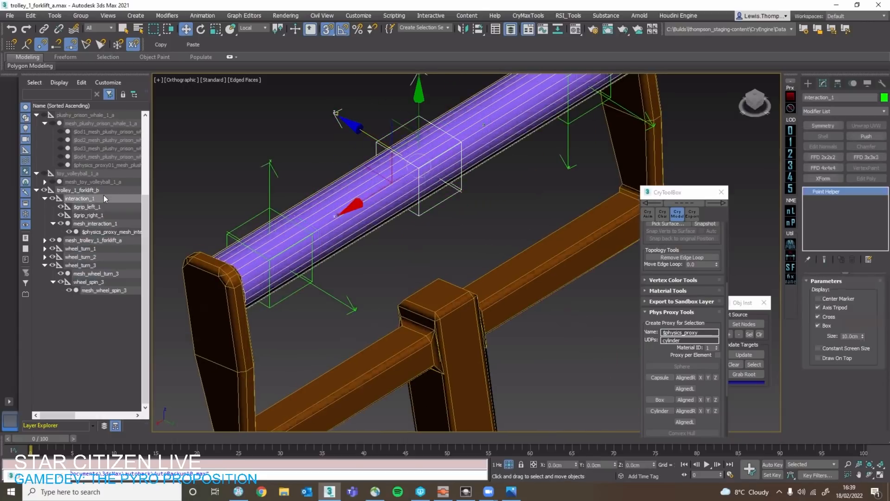
pyautogui.press('q')
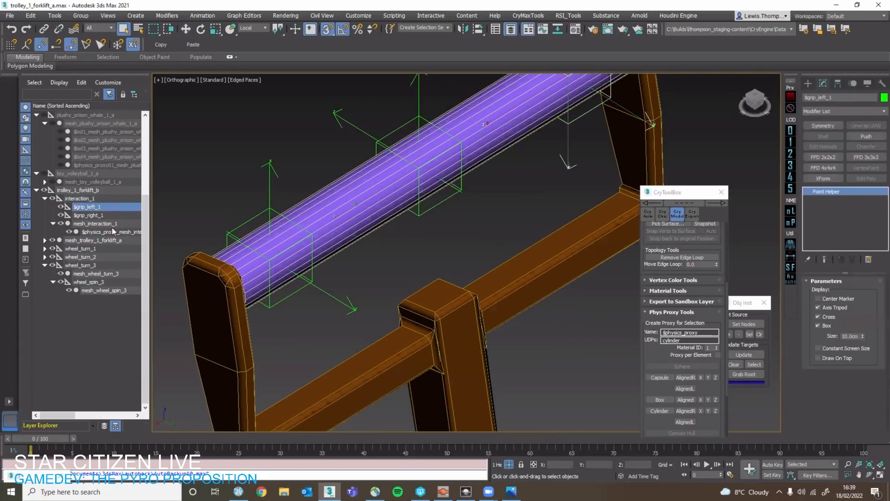
pyautogui.click(116, 223)
pyautogui.click(116, 215)
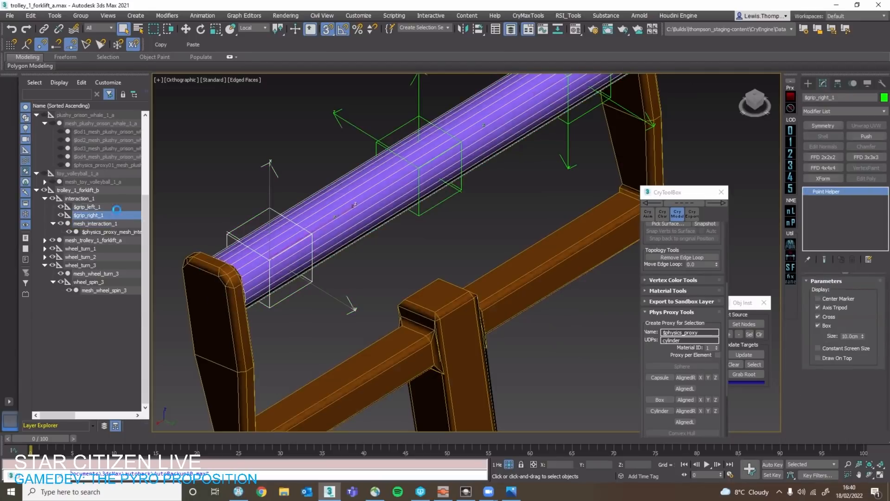
pyautogui.click(115, 208)
pyautogui.click(117, 223)
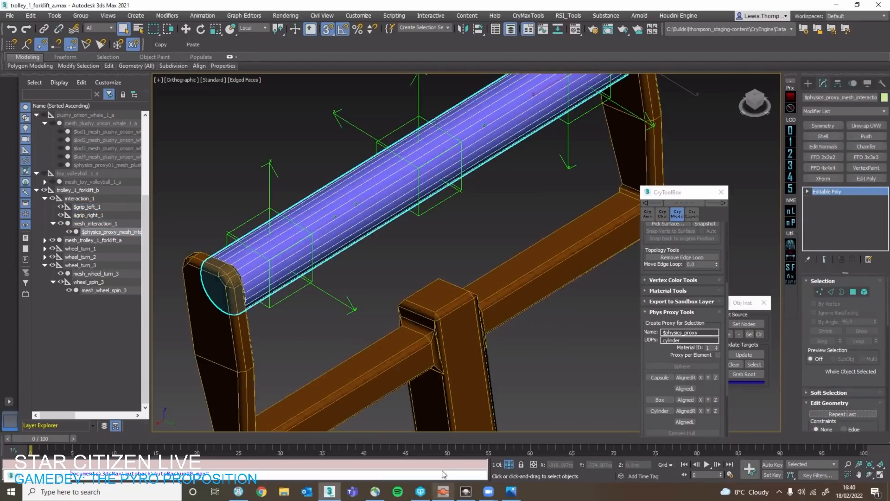
# Switch to DataForge, collapse the Wheels and Physics sections of the forklift_b record and review its Movable object component.
pyautogui.click(444, 492)
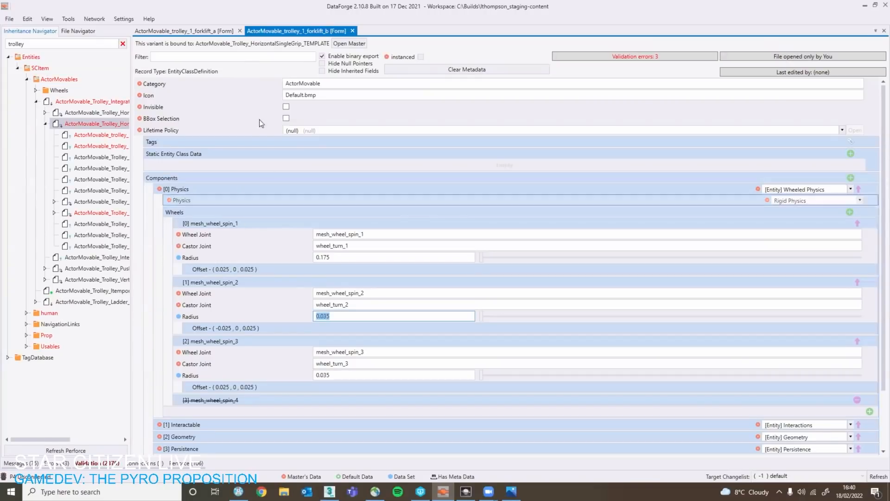
pyautogui.click(269, 211)
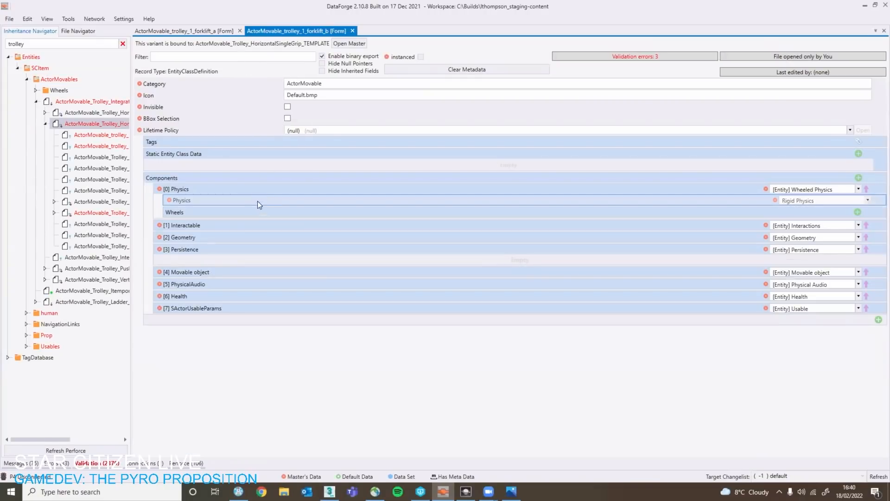
pyautogui.click(269, 190)
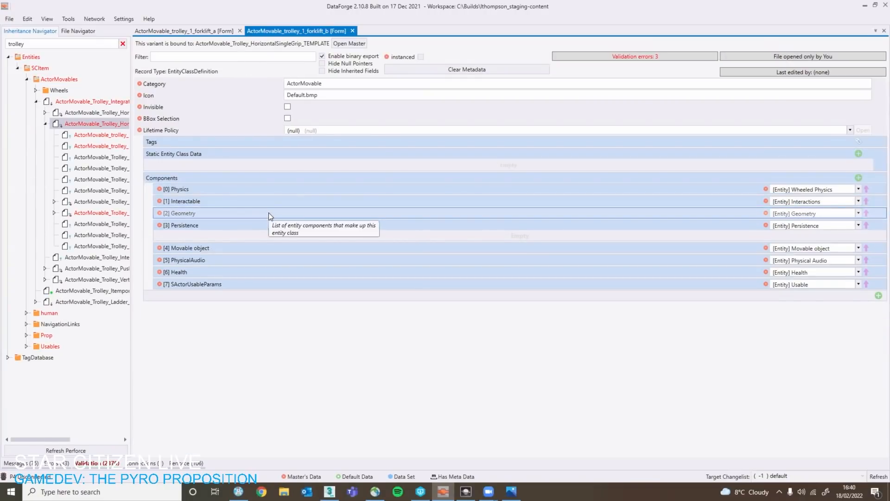
pyautogui.click(269, 212)
pyautogui.click(268, 212)
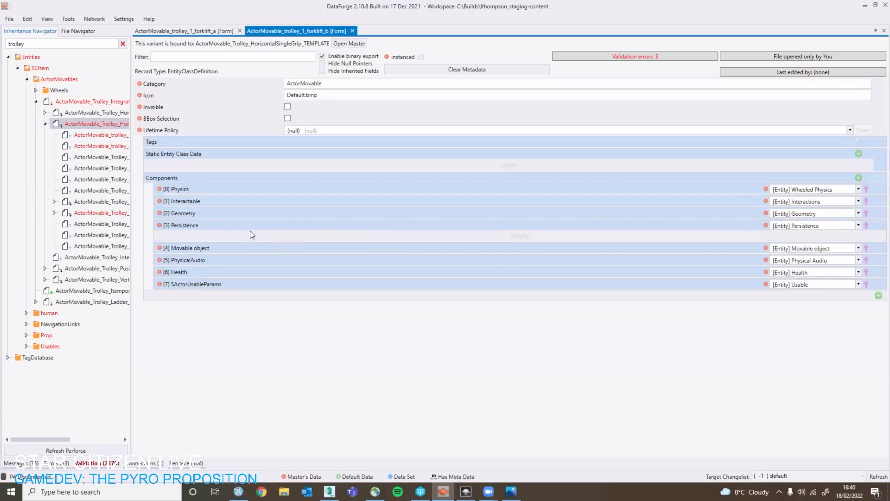
pyautogui.click(248, 253)
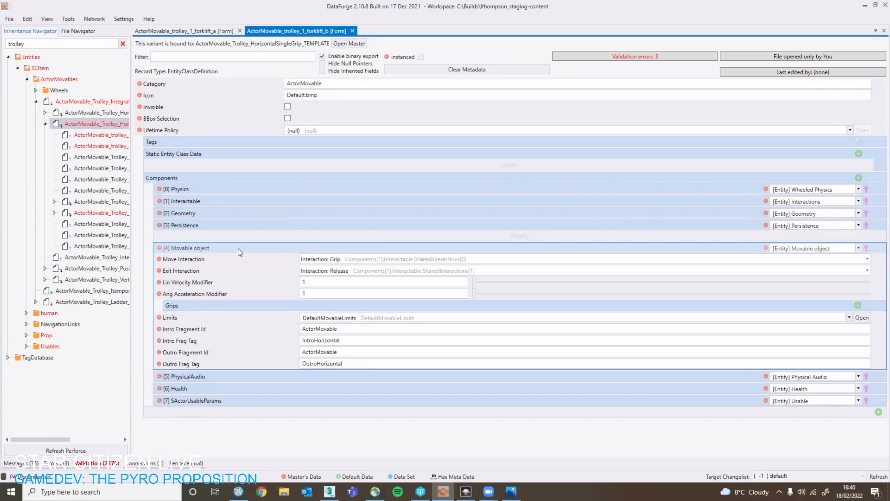
pyautogui.click(238, 248)
# Examine the Interactable component's mesh_interaction_1 interaction point and compare its helper name with the mesh in 3ds Max.
pyautogui.click(239, 211)
pyautogui.click(240, 200)
pyautogui.click(232, 213)
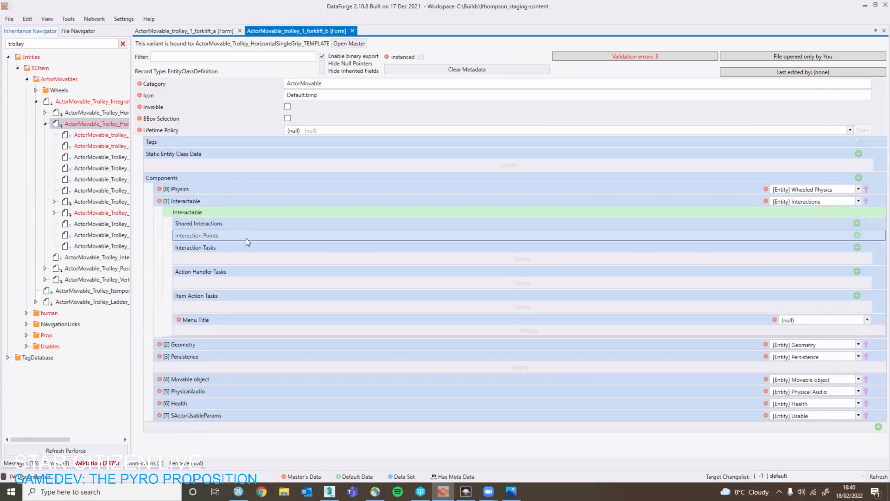
pyautogui.click(246, 236)
pyautogui.click(330, 250)
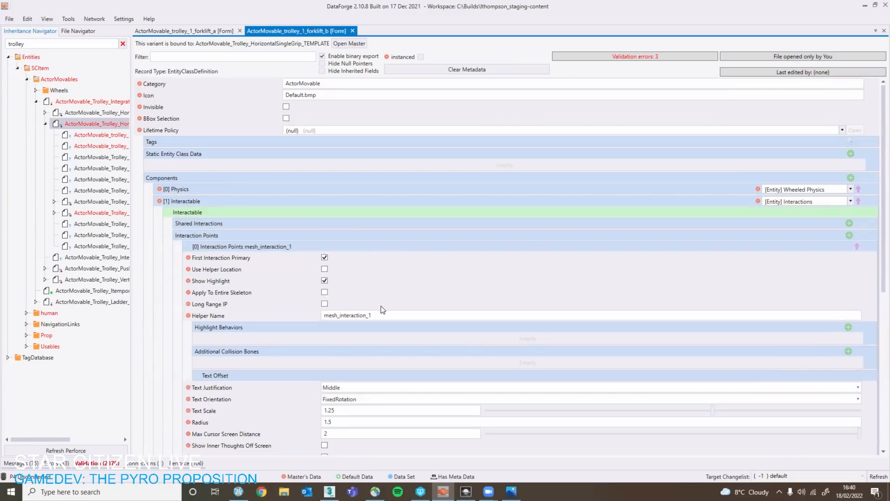
pyautogui.scroll(-3, 383, 310)
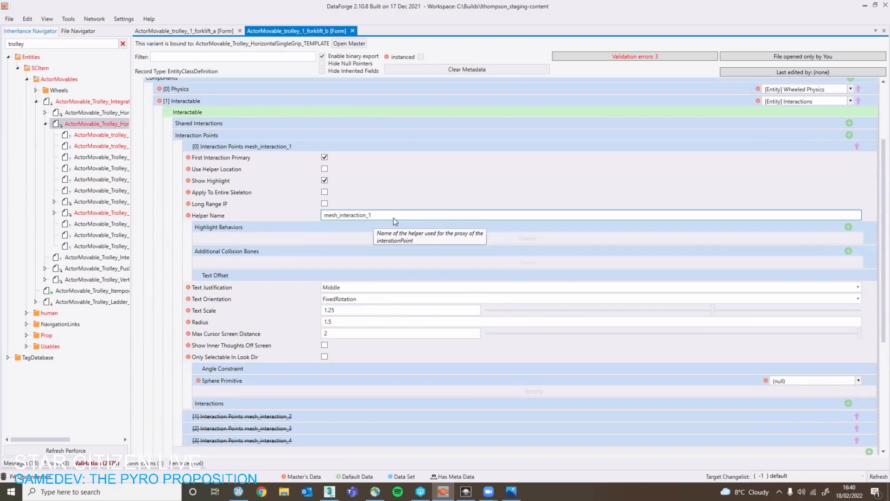
pyautogui.hotkey('alt', 'Tab')
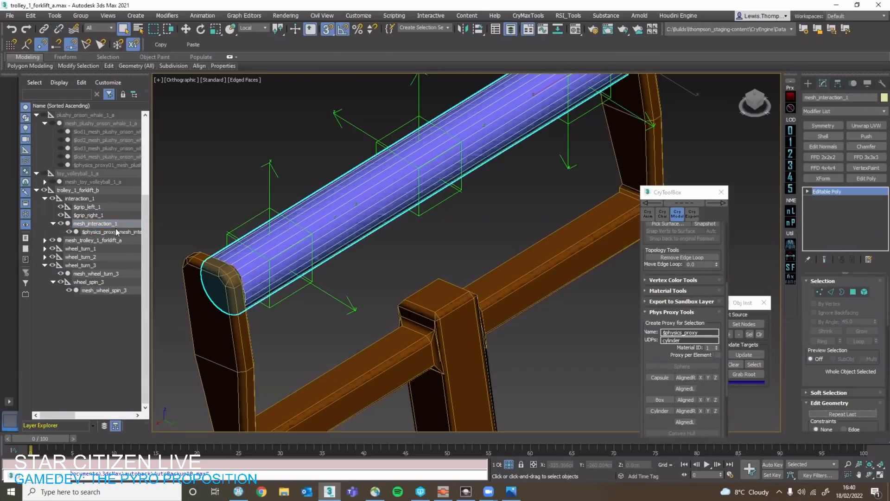
pyautogui.hotkey('alt', 'Tab')
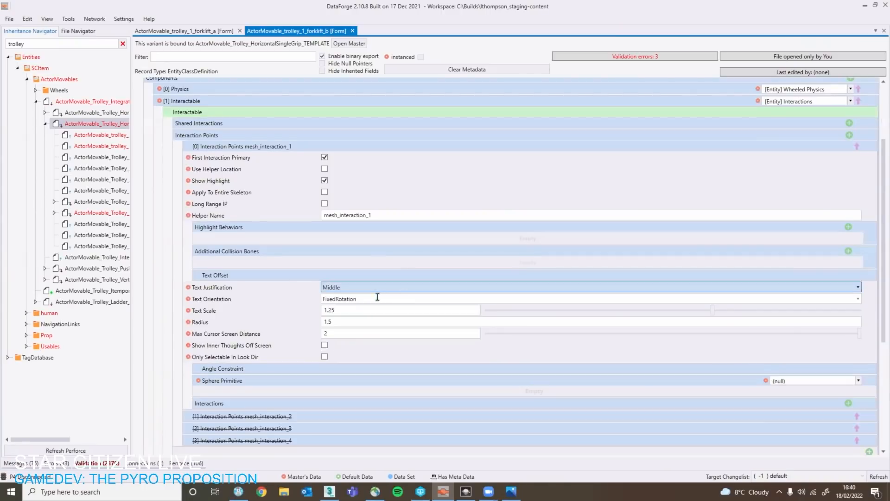
# Review the Grip interaction settings listed under the mesh_interaction_1 interaction point.
pyautogui.scroll(-1, 407, 332)
pyautogui.scroll(-2, 306, 269)
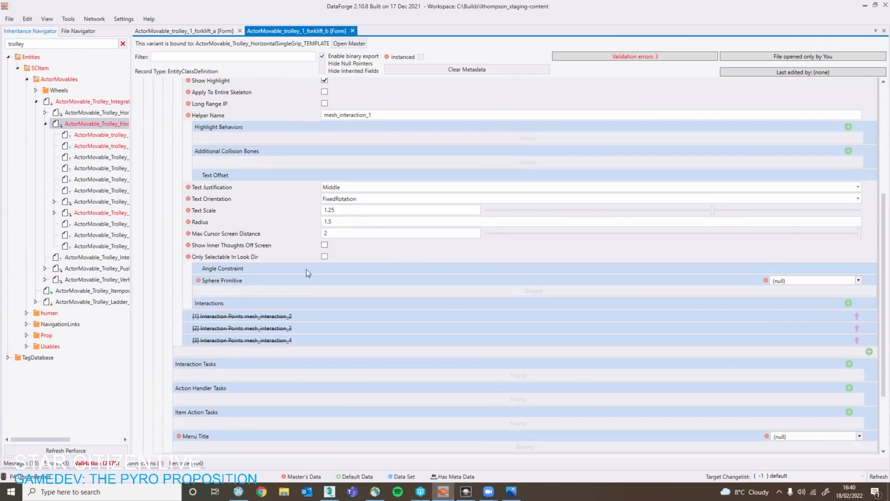
pyautogui.click(324, 306)
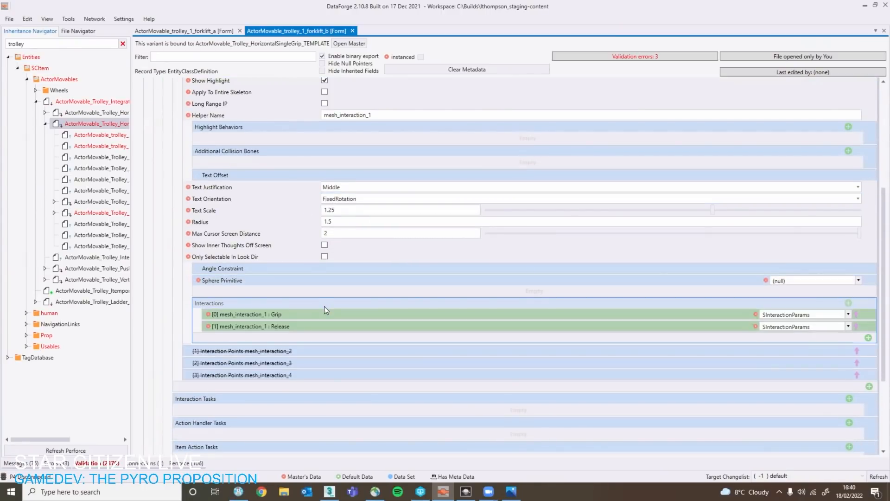
pyautogui.click(323, 314)
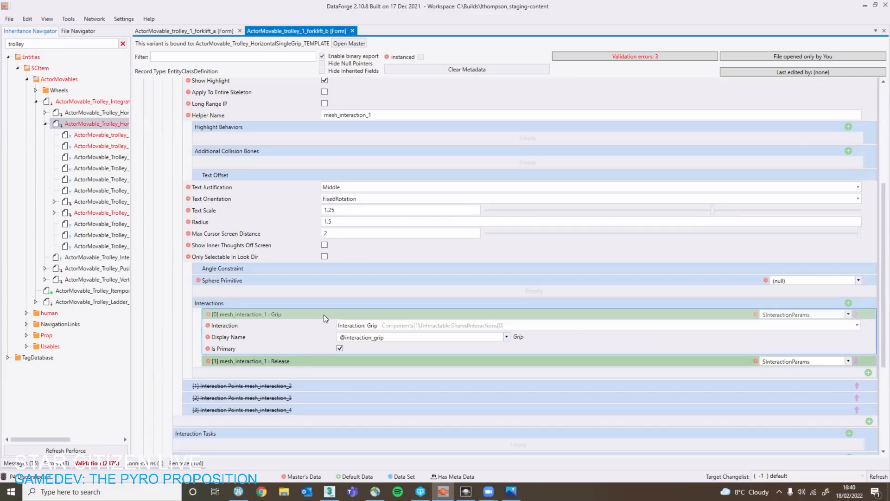
pyautogui.click(323, 314)
pyautogui.click(324, 302)
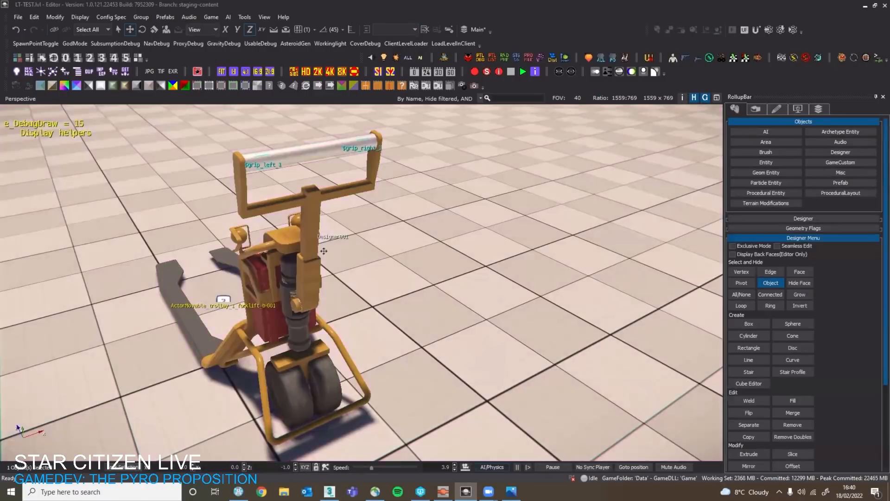
# Switch to the Sandbox editor, delete the forklift_b trolley and undo the deletion to respawn it.
pyautogui.moveTo(320, 245); pyautogui.dragTo(344, 265, button='right')
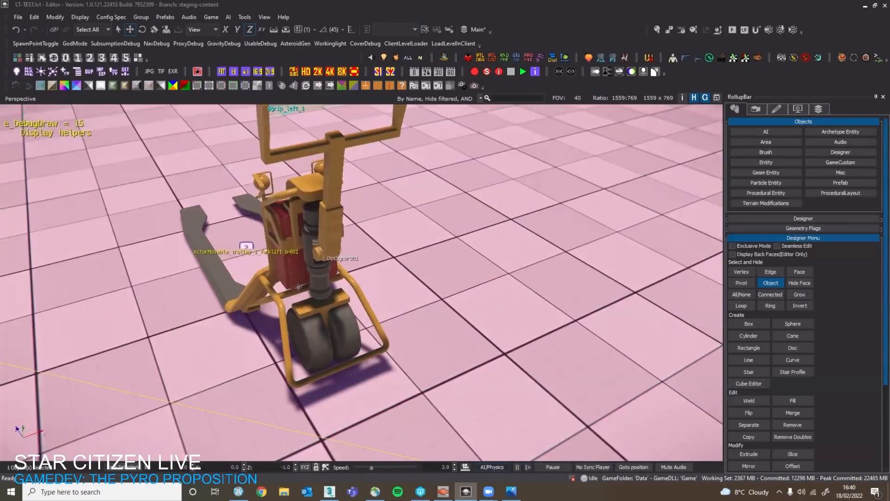
pyautogui.click(346, 267)
pyautogui.press('Delete')
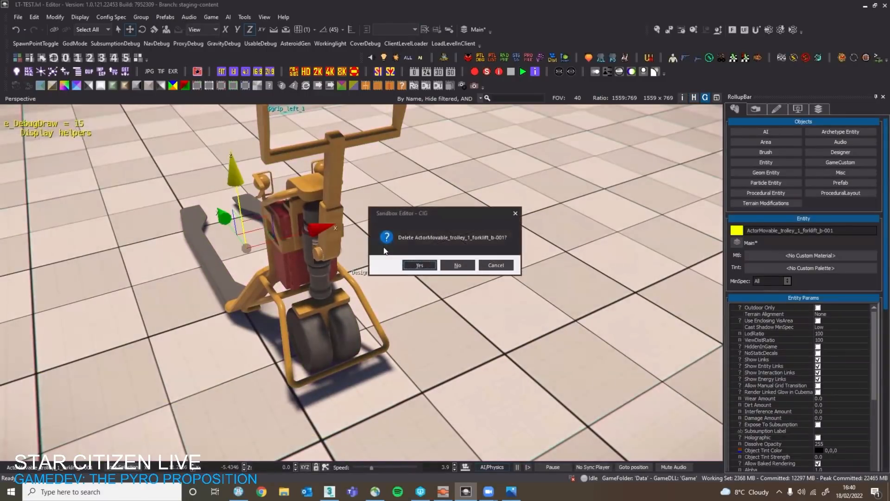
pyautogui.click(419, 266)
pyautogui.hotkey('ctrl', 'z')
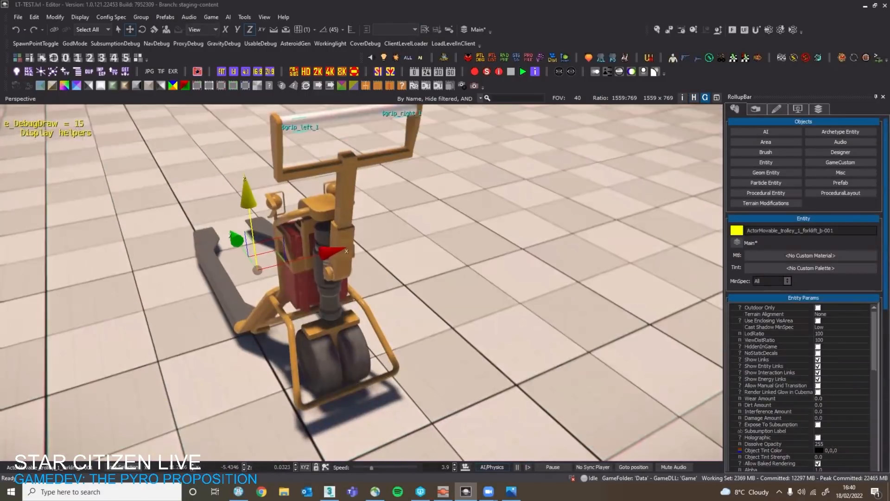
# Inspect the respawned trolley's grip helpers around the handle and enter game mode over the open floor near it.
pyautogui.moveTo(430, 274); pyautogui.dragTo(479, 265, button='right')
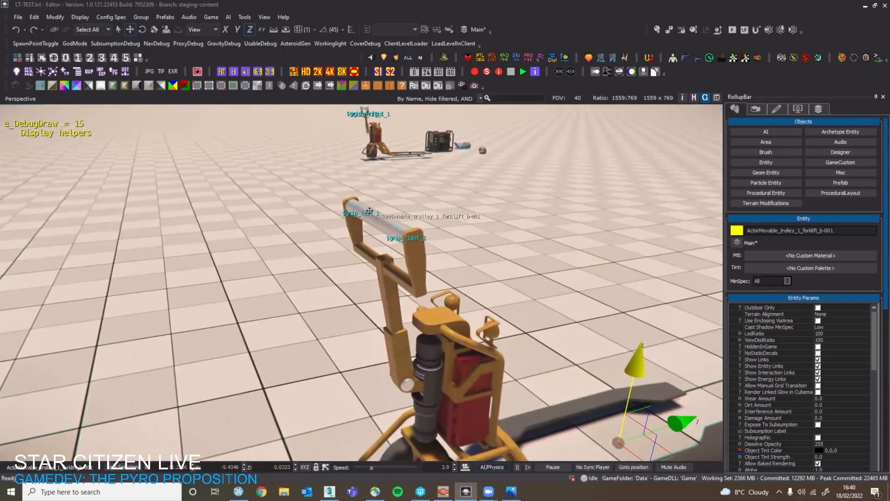
pyautogui.moveTo(369, 211); pyautogui.dragTo(445, 185, button='right')
pyautogui.moveTo(394, 240); pyautogui.dragTo(343, 199, button='right')
pyautogui.scroll(2, 373, 237)
pyautogui.moveTo(343, 245); pyautogui.dragTo(361, 253, button='right')
pyautogui.moveTo(370, 223); pyautogui.dragTo(436, 280, button='right')
pyautogui.hotkey('ctrl', 'g')
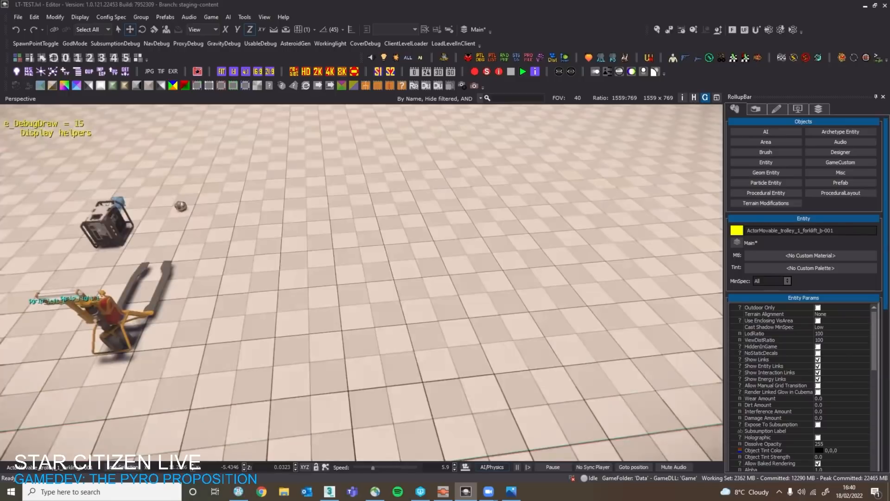
# Grip the forklift_b trolley by its handle and push it across the floor in third-person view to test its handling.
pyautogui.press('w')
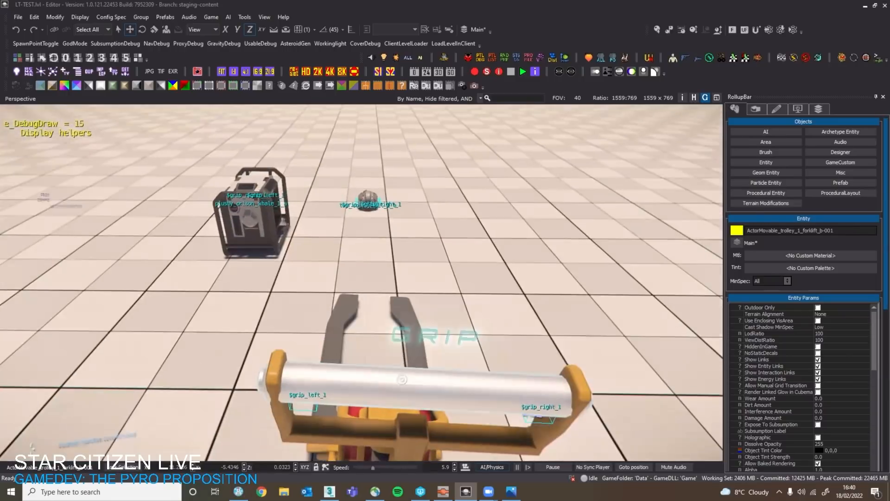
pyautogui.press('f')
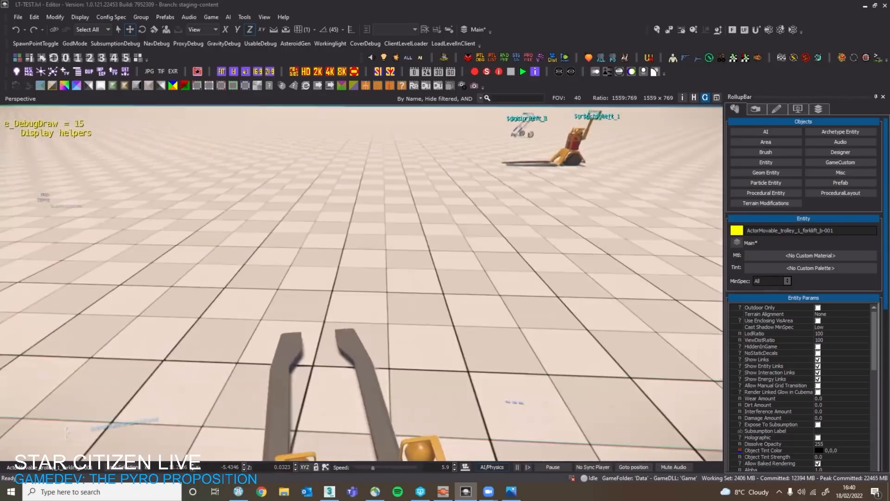
pyautogui.press('F4')
pyautogui.press('w')
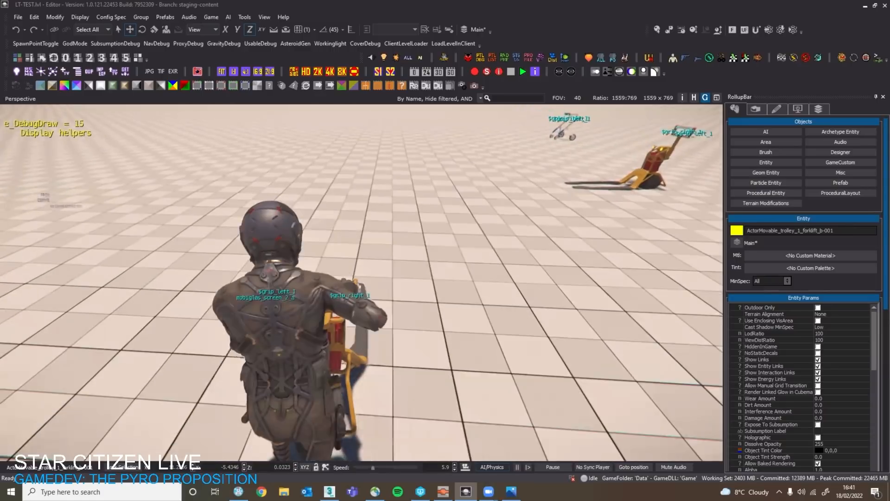
pyautogui.press('w')
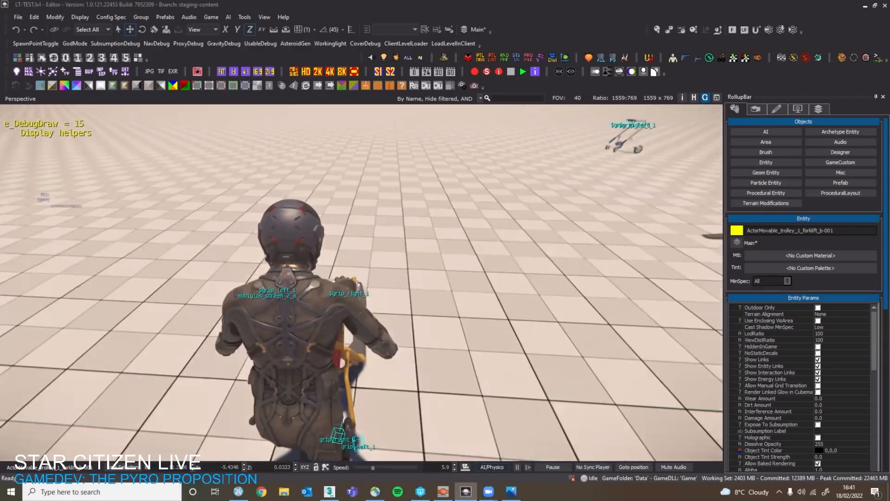
pyautogui.press('w')
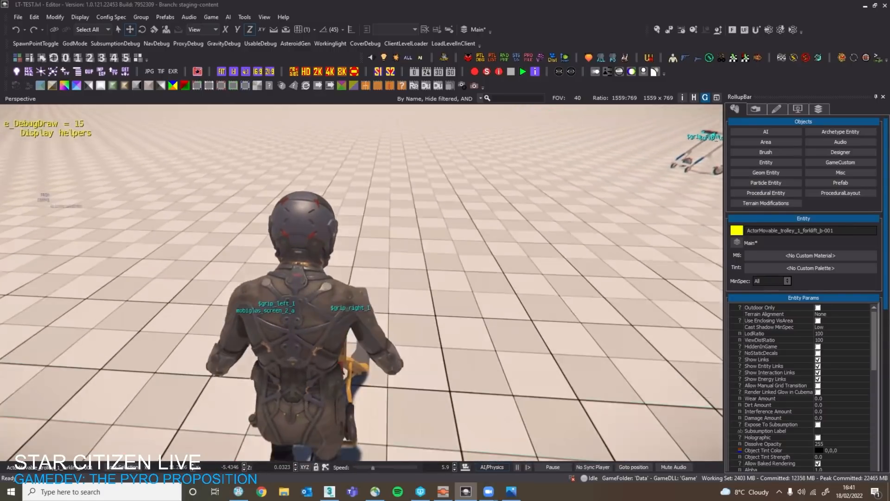
pyautogui.press('w')
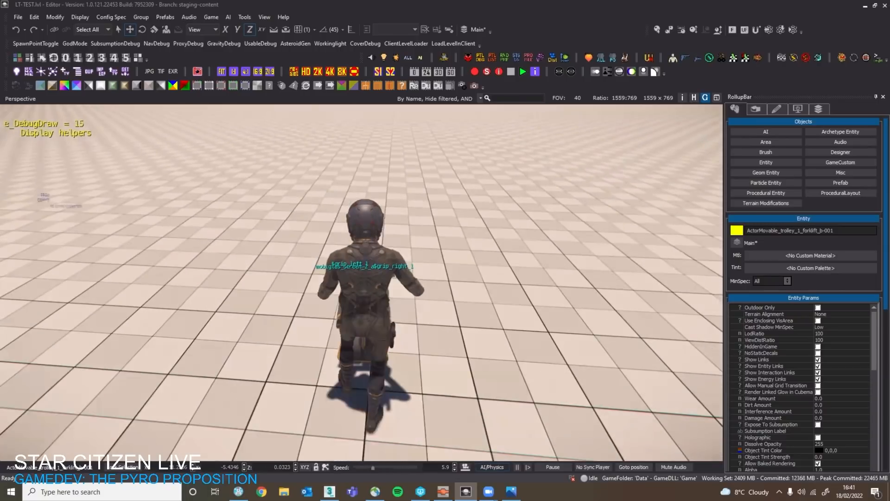
# Return to first-person view, release the trolley's handle and look around the test floor.
pyautogui.press('F4')
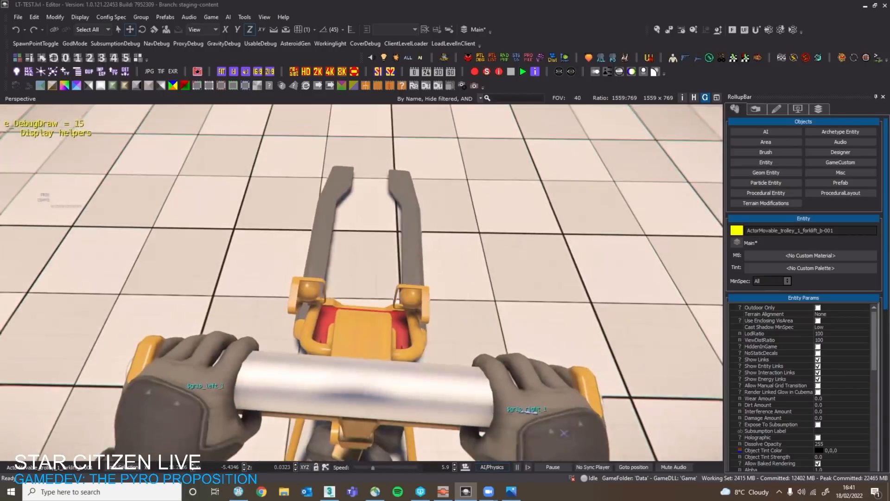
pyautogui.press('f')
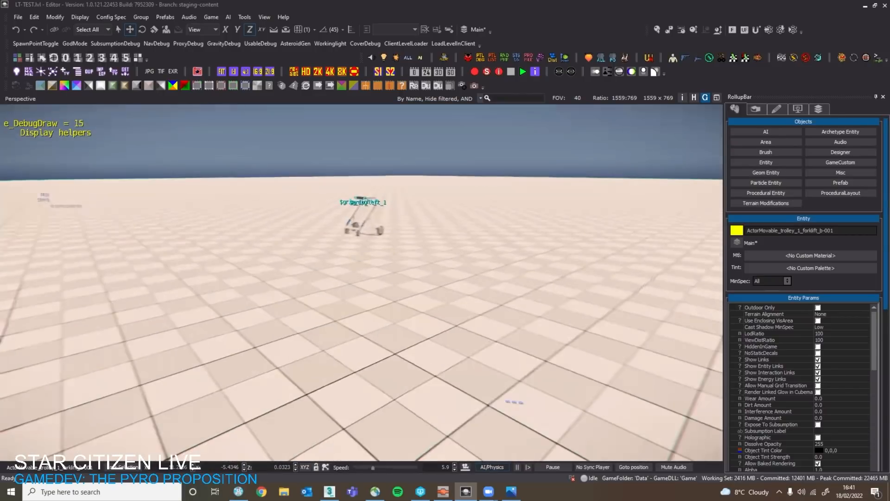
pyautogui.moveTo(389, 217); pyautogui.dragTo(374, 222, button='right')
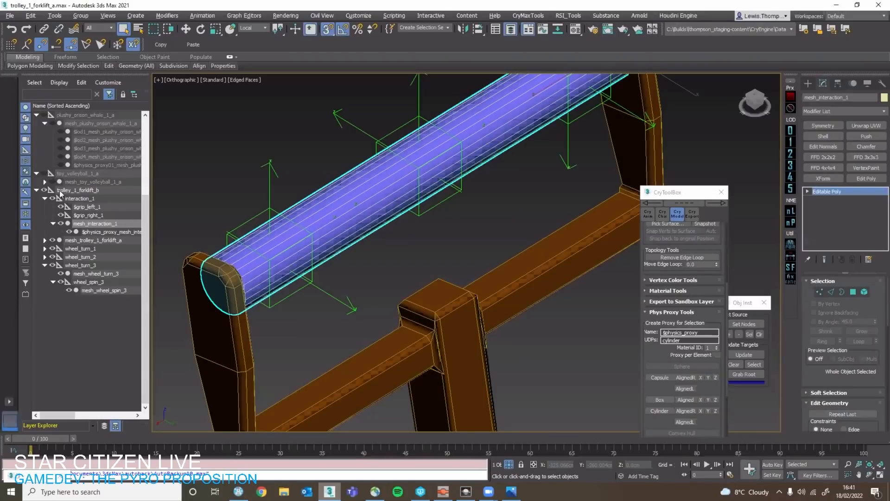
# In 3ds Max, move trolley_1_forklift_b under the noexport node and unhide the trolley_1_forklift_a hierarchy.
pyautogui.click(85, 189)
pyautogui.moveTo(85, 188); pyautogui.dragTo(91, 115)
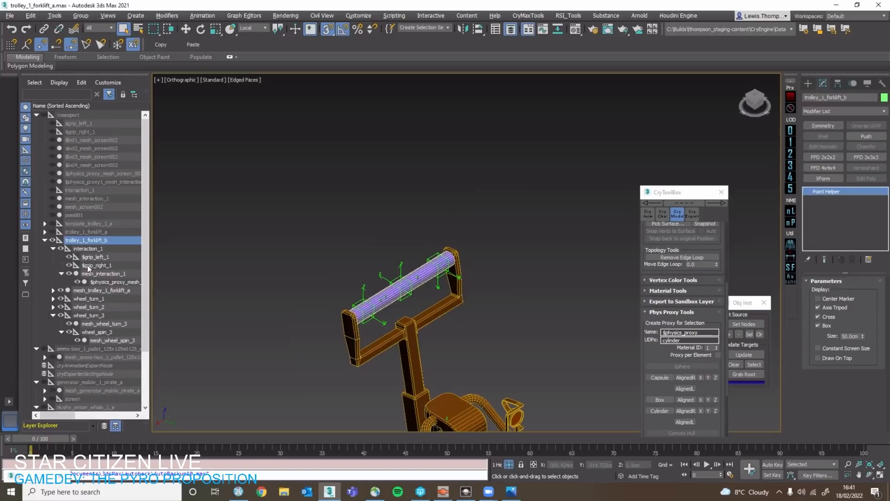
pyautogui.doubleClick(92, 232)
pyautogui.click(93, 234)
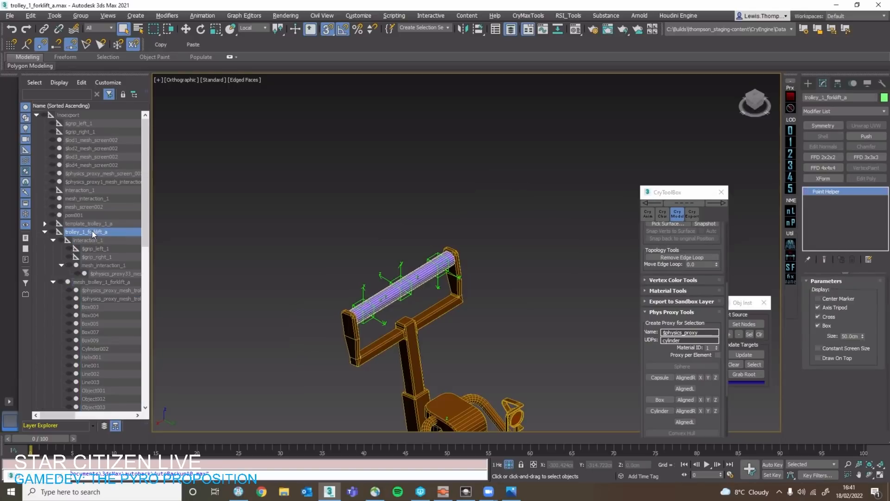
pyautogui.moveTo(92, 233); pyautogui.dragTo(62, 118)
pyautogui.doubleClick(82, 233)
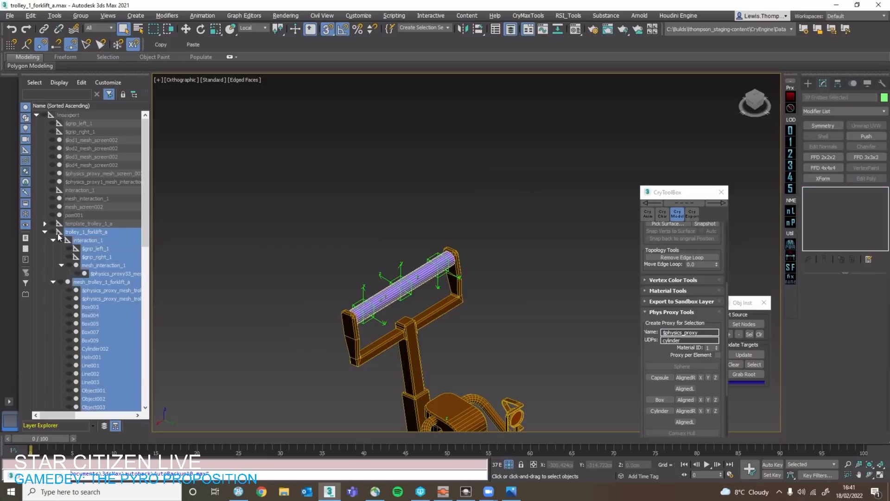
pyautogui.click(53, 231)
# Move trolley_1_forklift_a out of the noexport node to the root level of the scene hierarchy.
pyautogui.click(85, 218)
pyautogui.click(83, 233)
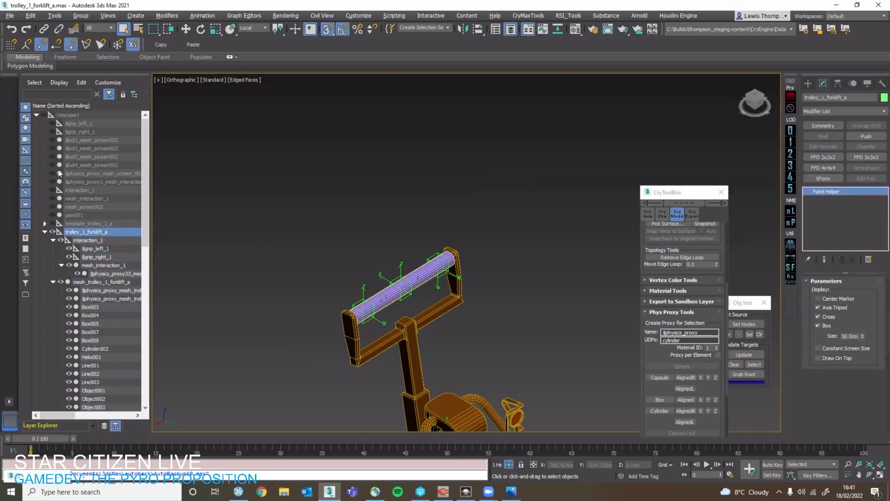
pyautogui.click(36, 114)
pyautogui.click(37, 114)
pyautogui.moveTo(73, 236); pyautogui.dragTo(32, 384)
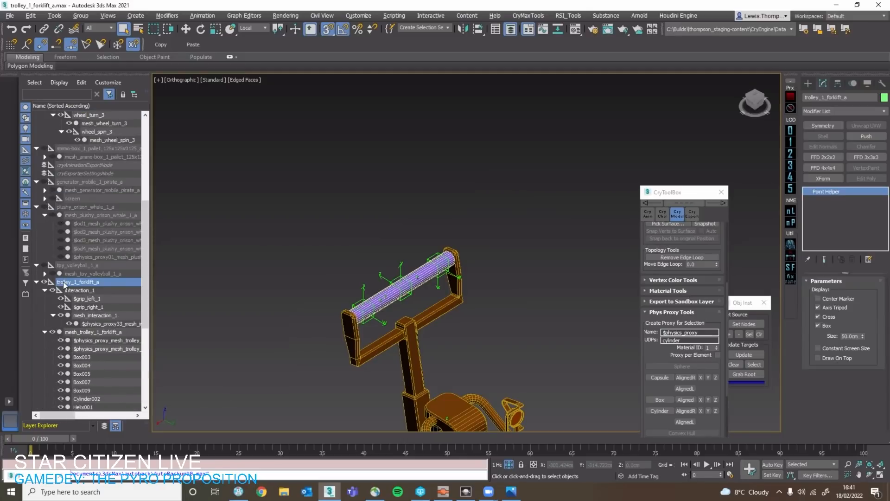
# Select the trolley_1_forklift_a hierarchy and isolate it in the viewport.
pyautogui.doubleClick(64, 285)
pyautogui.press('z')
pyautogui.keyDown('alt'); pyautogui.moveTo(416, 335); pyautogui.dragTo(443, 334, button='middle'); pyautogui.keyUp('alt')
pyautogui.click(444, 338)
# Replace the node in the CIG Exporter's geometry export list with trolley_1_forklift_a.
pyautogui.click(867, 85)
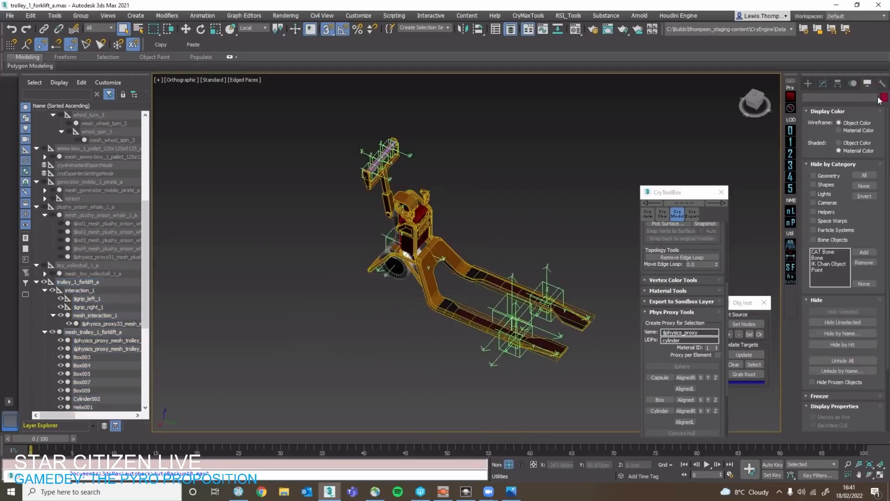
pyautogui.click(881, 84)
pyautogui.click(860, 244)
pyautogui.click(828, 244)
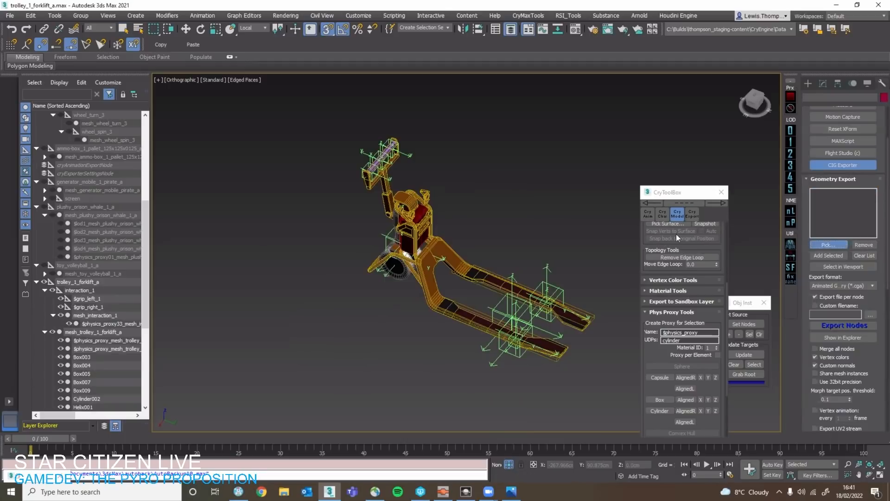
pyautogui.scroll(2, 393, 264)
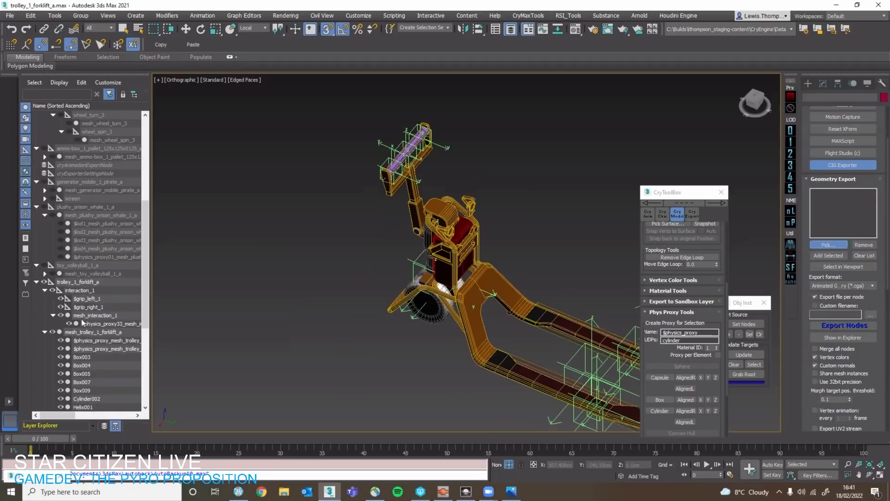
pyautogui.click(78, 282)
pyautogui.rightClick(288, 302)
pyautogui.click(248, 245)
# Turn off the edged-faces display so the trolley is shown with default shading only.
pyautogui.scroll(-5, 249, 244)
pyautogui.moveTo(282, 260)
pyautogui.mouseDown(button='middle')
pyautogui.moveTo(291, 264)
pyautogui.moveTo(223, 274)
pyautogui.mouseUp(button='middle')
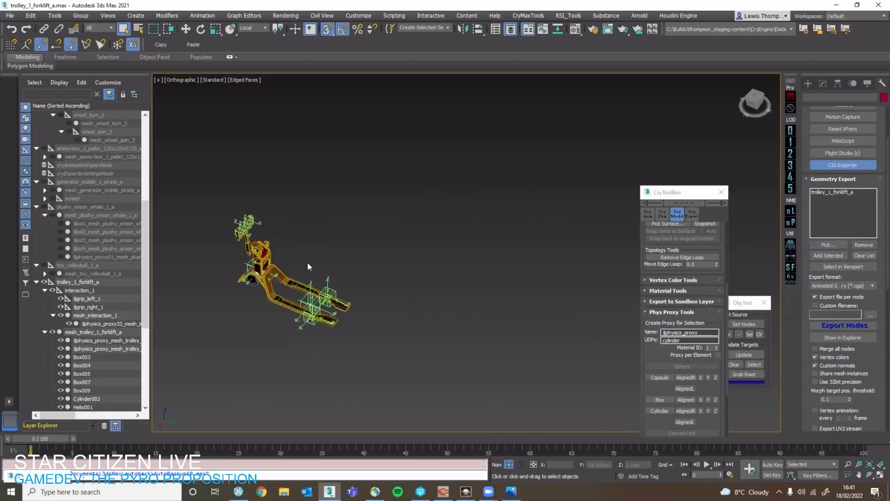
pyautogui.scroll(5, 307, 262)
pyautogui.press('F4')
pyautogui.moveTo(287, 279)
pyautogui.mouseDown(button='middle')
pyautogui.moveTo(310, 277)
pyautogui.moveTo(315, 252)
pyautogui.mouseUp(button='middle')
# Check the plushy whale and generator_mobile_1_pirate_a hierarchies, and collapse the trolley_1_forklift_b and noexport nodes.
pyautogui.click(90, 207)
pyautogui.doubleClick(80, 206)
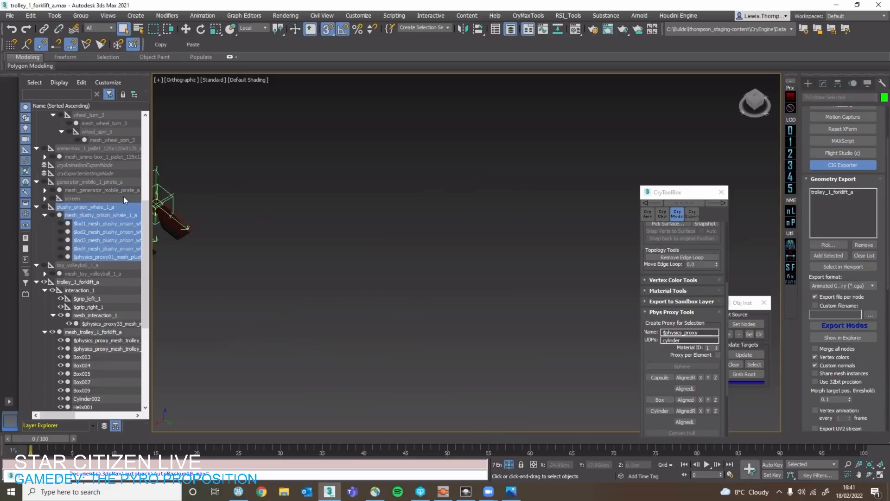
pyautogui.doubleClick(96, 182)
pyautogui.scroll(6, 72, 183)
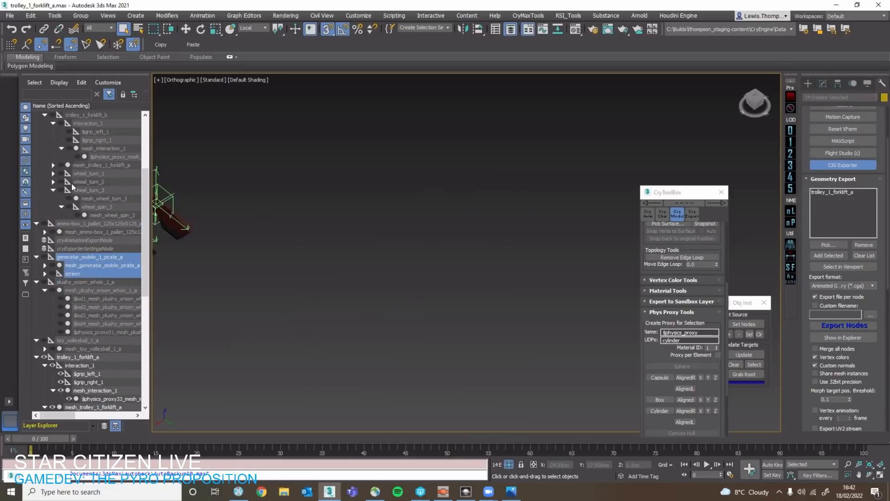
pyautogui.scroll(1, 57, 222)
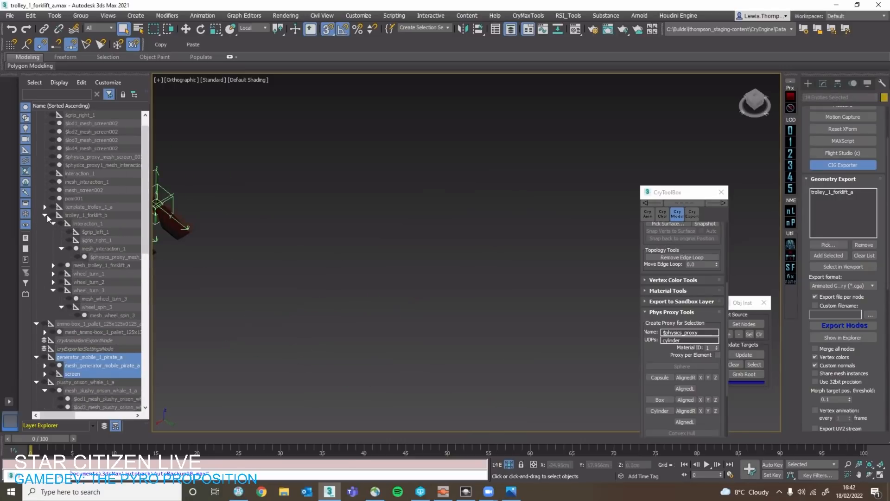
pyautogui.click(45, 214)
pyautogui.scroll(1, 48, 167)
pyautogui.click(36, 115)
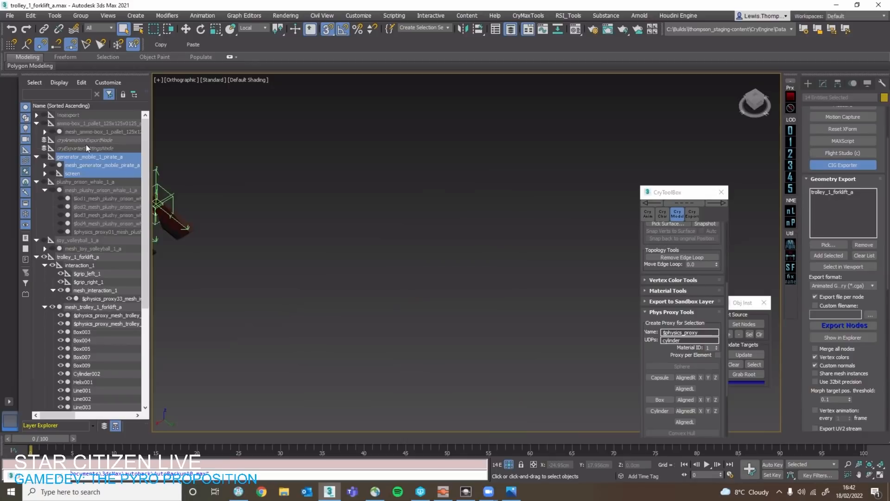
# Collapse the mesh_trolley_1_forklift_a node and review the remaining nodes of the trolley_1_forklift_a hierarchy.
pyautogui.moveTo(225, 212); pyautogui.dragTo(514, 279, button='middle')
pyautogui.click(412, 246)
pyautogui.click(276, 205)
pyautogui.click(513, 279)
pyautogui.scroll(-3, 75, 237)
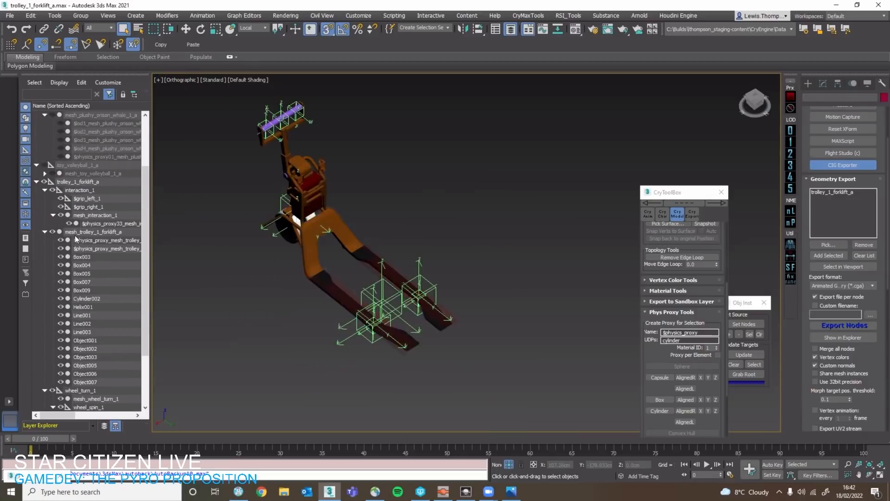
pyautogui.click(45, 232)
pyautogui.click(81, 182)
pyautogui.keyDown('shift'); pyautogui.click(80, 332); pyautogui.keyUp('shift')
pyautogui.click(84, 359)
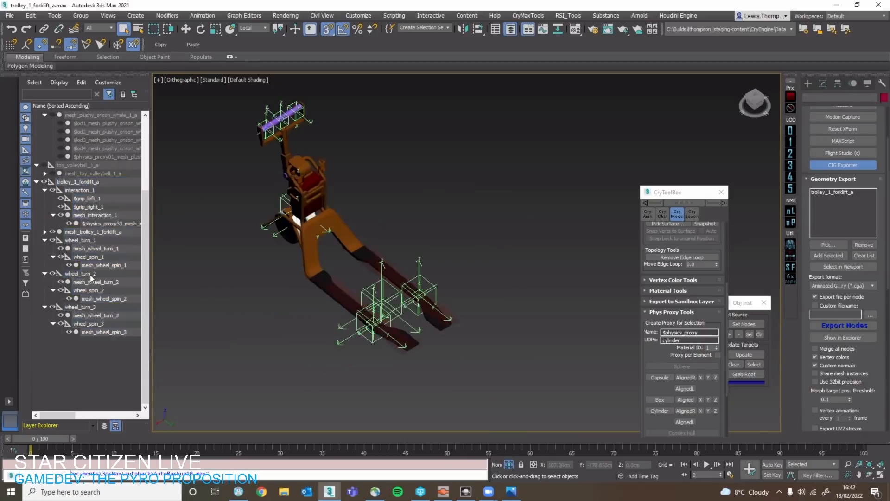
# Unhide the ammo-box_1_pallet_125x125x0125_a hierarchy and isolate it in the viewport.
pyautogui.scroll(3, 89, 234)
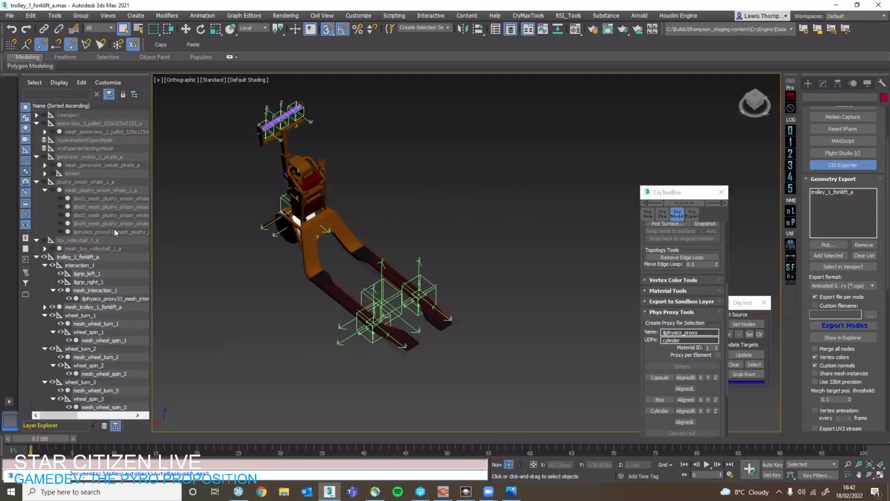
pyautogui.doubleClick(74, 124)
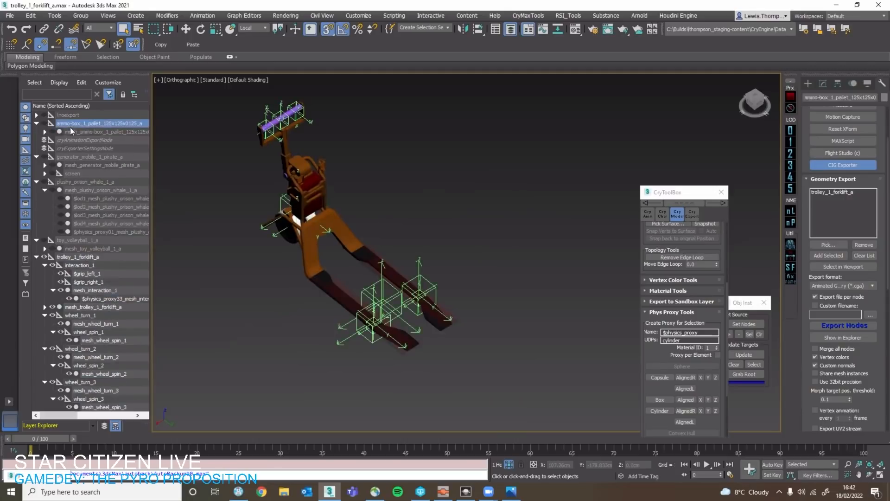
pyautogui.click(45, 131)
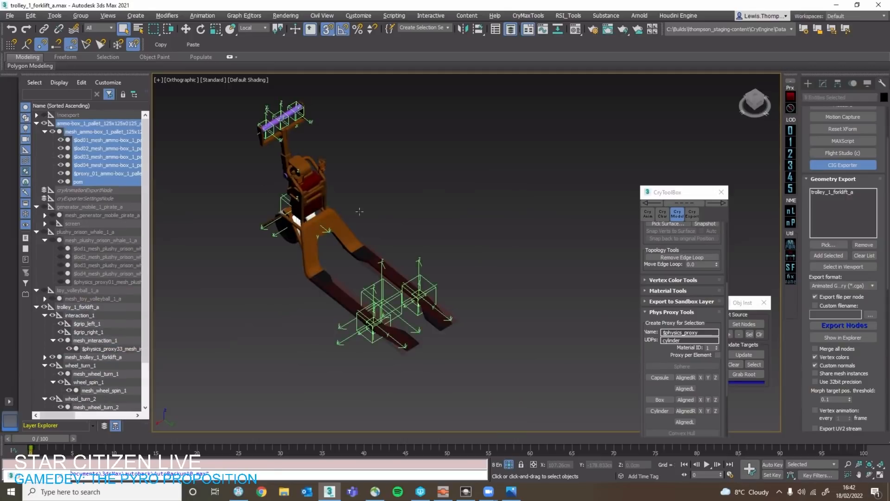
pyautogui.hotkey('alt', 'q')
pyautogui.click(344, 194)
pyautogui.scroll(-3, 304, 193)
pyautogui.moveTo(302, 195); pyautogui.dragTo(434, 246, button='middle')
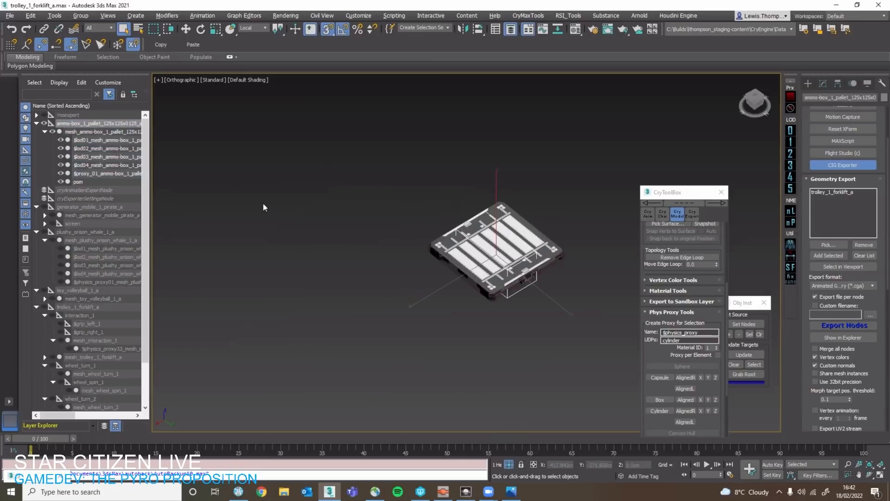
# Inspect the isolated ammo-box pallet's main mesh and LOD01 mesh, and select the mesh with its child nodes.
pyautogui.scroll(-2, 265, 207)
pyautogui.scroll(1, 338, 222)
pyautogui.scroll(2, 355, 219)
pyautogui.click(353, 220)
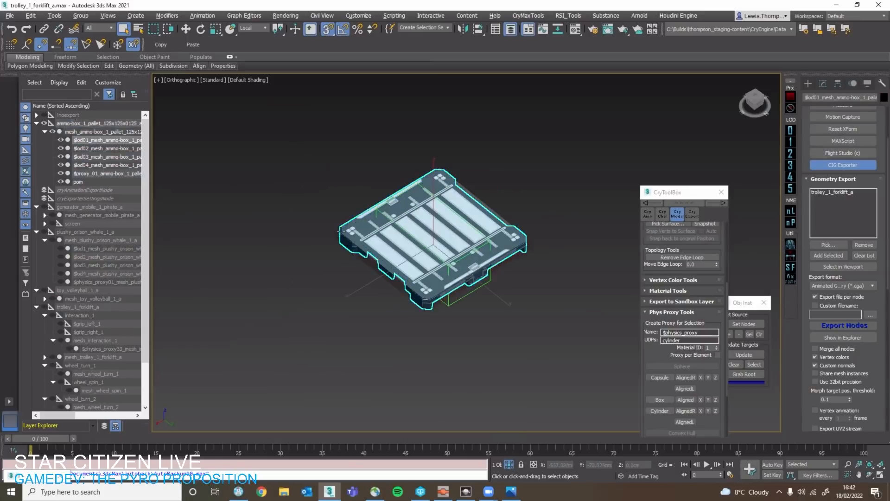
pyautogui.click(339, 244)
pyautogui.scroll(-2, 339, 245)
pyautogui.scroll(-1, 339, 244)
pyautogui.click(87, 133)
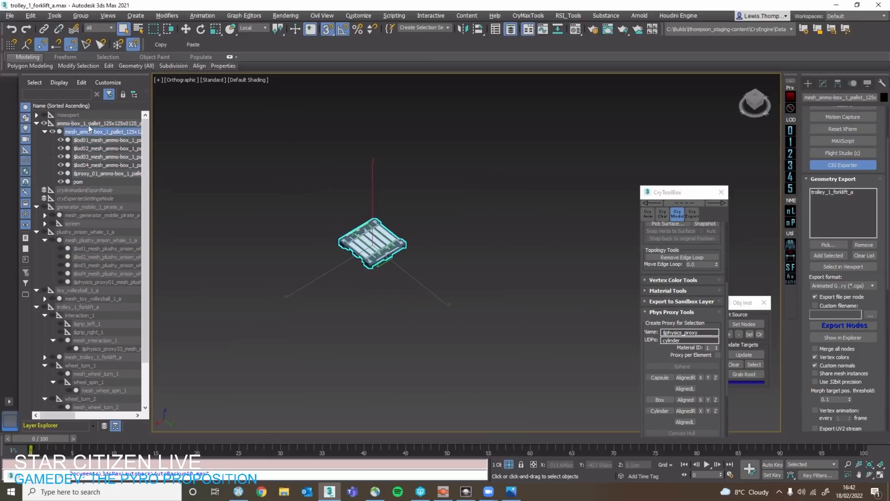
pyautogui.click(92, 125)
pyautogui.doubleClick(93, 134)
# End the isolation so the trolleys are displayed together with the ammo-box pallet.
pyautogui.rightClick(390, 213)
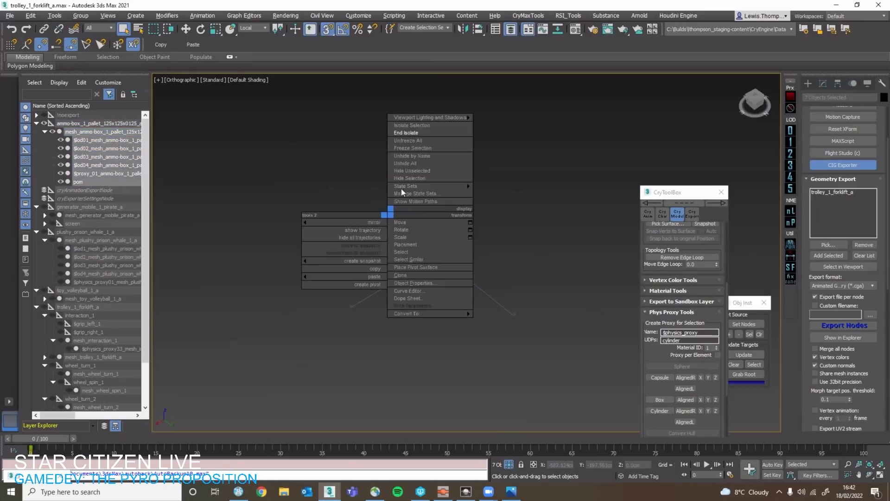
pyautogui.click(421, 132)
pyautogui.scroll(-3, 395, 232)
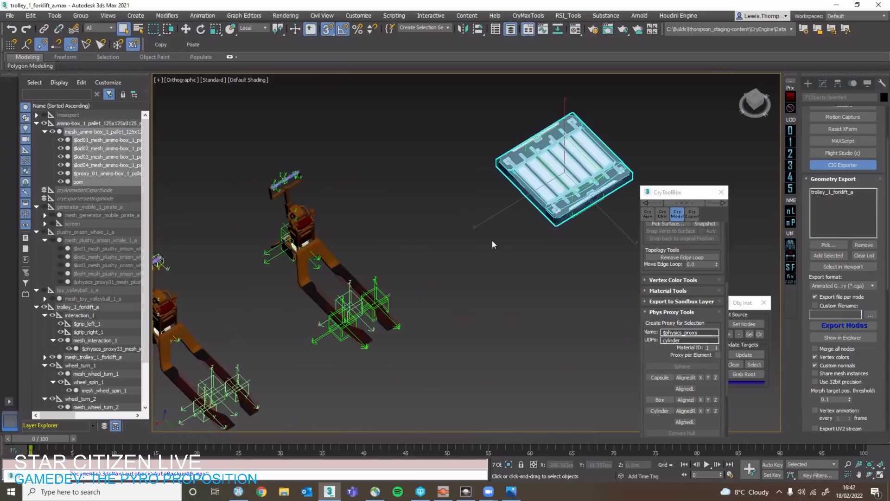
# Hide the whole trolley_1_forklift_b hierarchy under noexport and collapse its node.
pyautogui.click(308, 257)
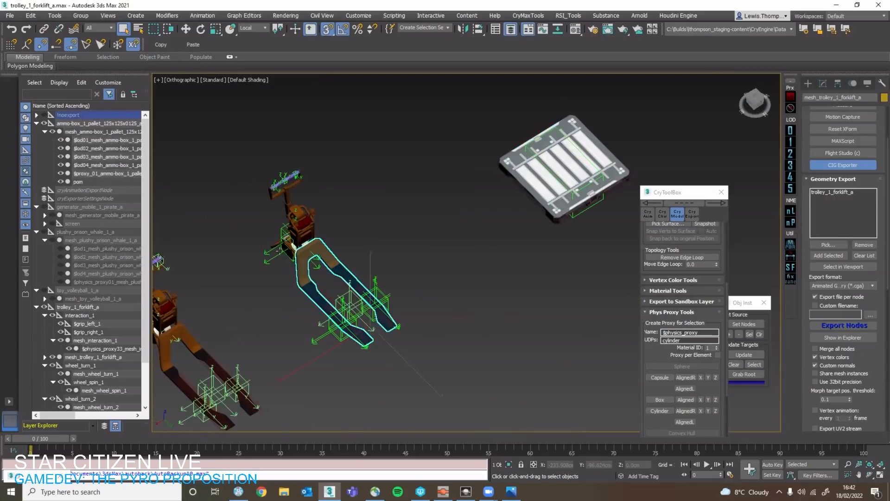
pyautogui.click(36, 116)
pyautogui.doubleClick(68, 232)
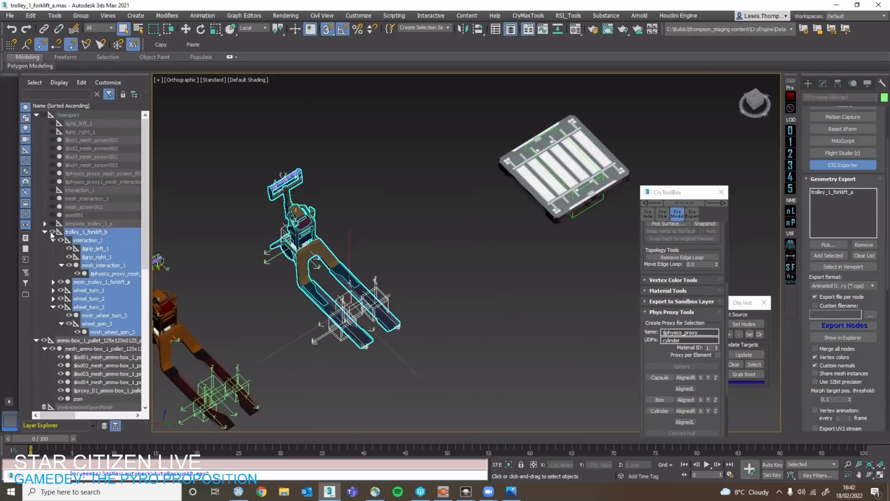
pyautogui.click(52, 232)
pyautogui.click(45, 233)
# Copy the ammo-box pallet's root helper without its meshes onto the forks of the visible trolley.
pyautogui.click(494, 214)
pyautogui.click(547, 206)
pyautogui.scroll(-2, 546, 206)
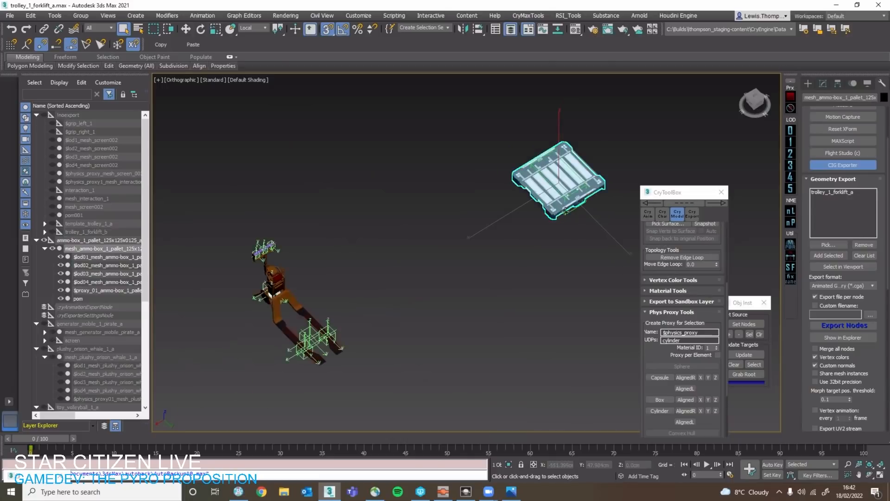
pyautogui.click(547, 205)
pyautogui.click(547, 206)
pyautogui.click(580, 221)
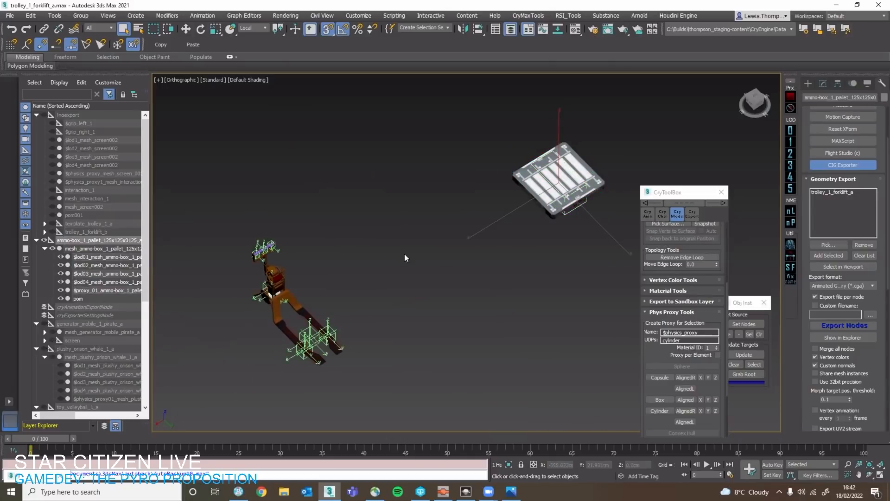
pyautogui.scroll(-2, 487, 207)
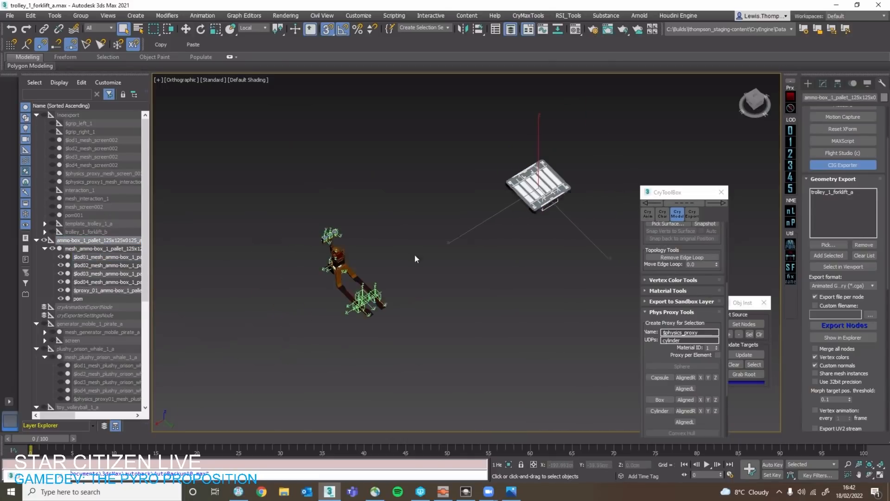
pyautogui.press('w')
pyautogui.scroll(2, 485, 198)
pyautogui.moveTo(492, 190)
pyautogui.mouseDown()
pyautogui.moveTo(253, 333)
pyautogui.moveTo(239, 254)
pyautogui.mouseUp()
pyautogui.click(446, 288)
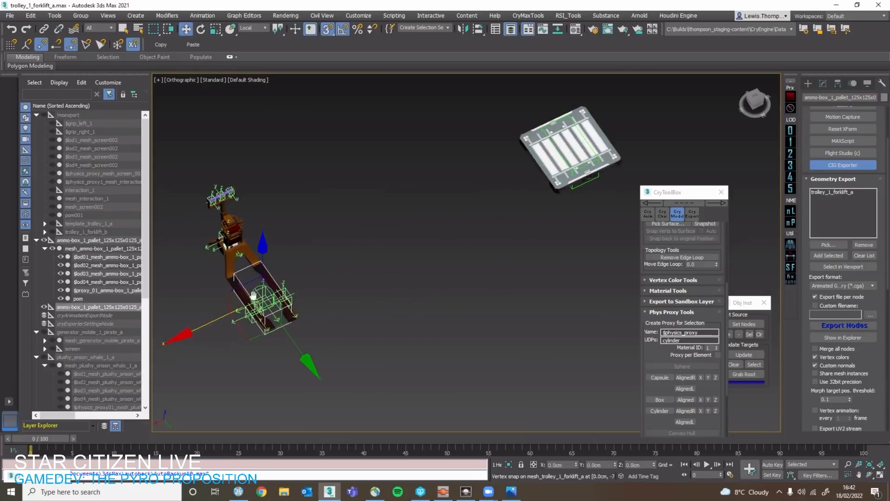
# Close the CryToolBox and move the Obj Inst window into the free space of the viewport.
pyautogui.scroll(4, 255, 282)
pyautogui.moveTo(311, 288)
pyautogui.keyDown('alt'); pyautogui.mouseDown(button='middle')
pyautogui.moveTo(288, 305)
pyautogui.moveTo(240, 314)
pyautogui.mouseUp(button='middle'); pyautogui.keyUp('alt')
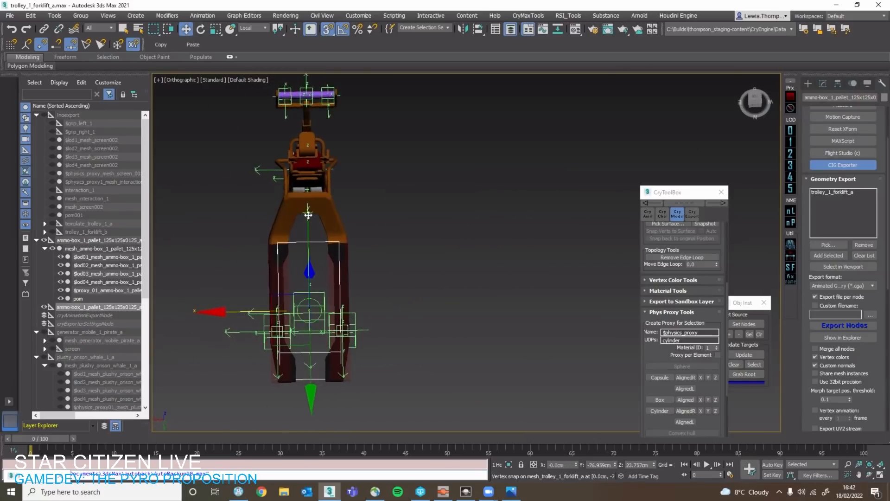
pyautogui.scroll(-2, 316, 224)
pyautogui.keyDown('alt'); pyautogui.moveTo(316, 224); pyautogui.dragTo(313, 260, button='middle'); pyautogui.keyUp('alt')
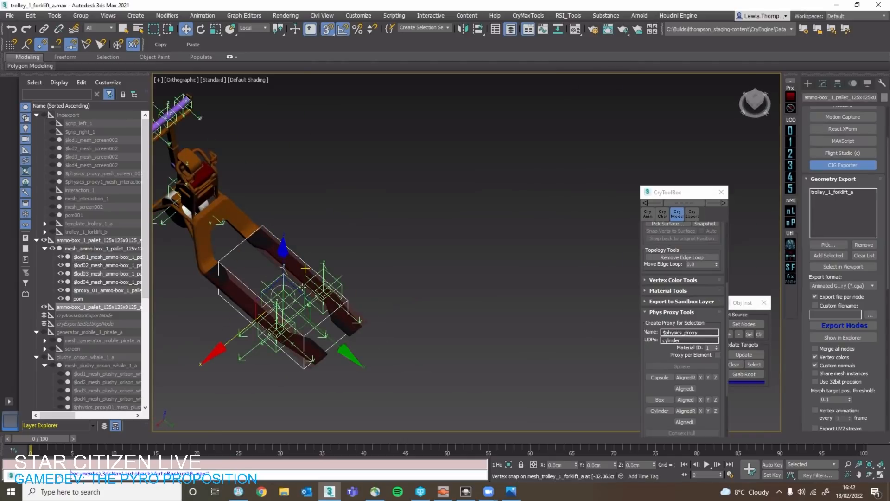
pyautogui.moveTo(394, 289); pyautogui.dragTo(430, 275, button='middle')
pyautogui.moveTo(479, 241)
pyautogui.keyDown('alt'); pyautogui.mouseDown(button='middle')
pyautogui.moveTo(497, 284)
pyautogui.moveTo(554, 274)
pyautogui.moveTo(489, 240)
pyautogui.mouseUp(button='middle'); pyautogui.keyUp('alt')
pyautogui.click(722, 191)
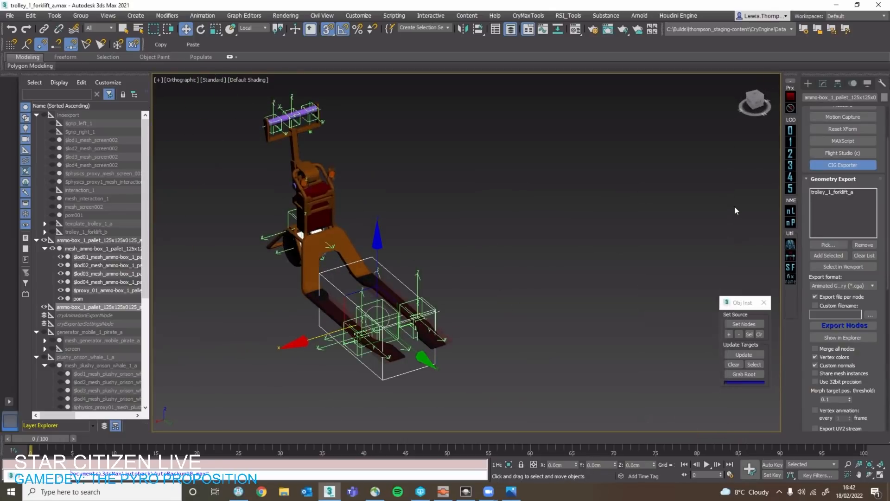
pyautogui.moveTo(740, 302); pyautogui.dragTo(620, 253)
# Select the original ammo-box pallet's proxy and step up the hierarchy to its root node.
pyautogui.scroll(-2, 489, 224)
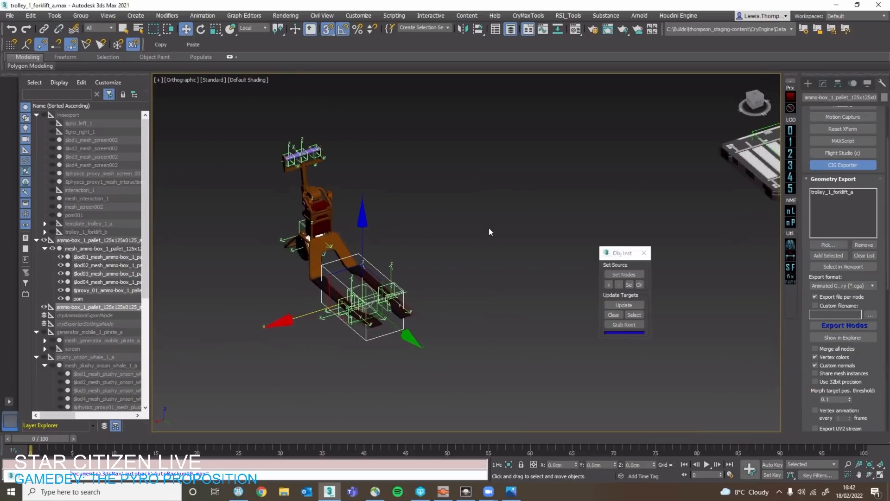
pyautogui.keyDown('alt'); pyautogui.moveTo(491, 232); pyautogui.dragTo(547, 218, button='middle'); pyautogui.keyUp('alt')
pyautogui.moveTo(756, 135); pyautogui.dragTo(564, 208, button='middle')
pyautogui.click(619, 212)
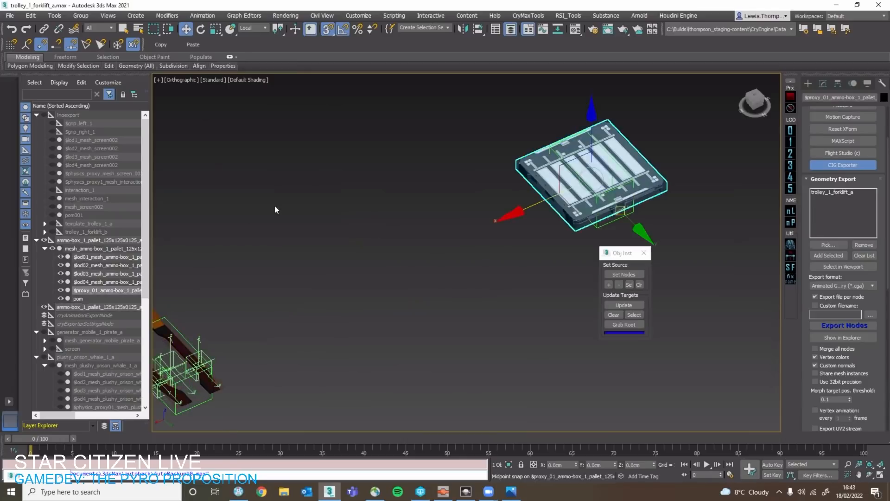
pyautogui.press('pageup')
pyautogui.press('pageup')
# Select the copied root helper on the forks and examine it next to the trolley and its node list.
pyautogui.scroll(-2, 120, 249)
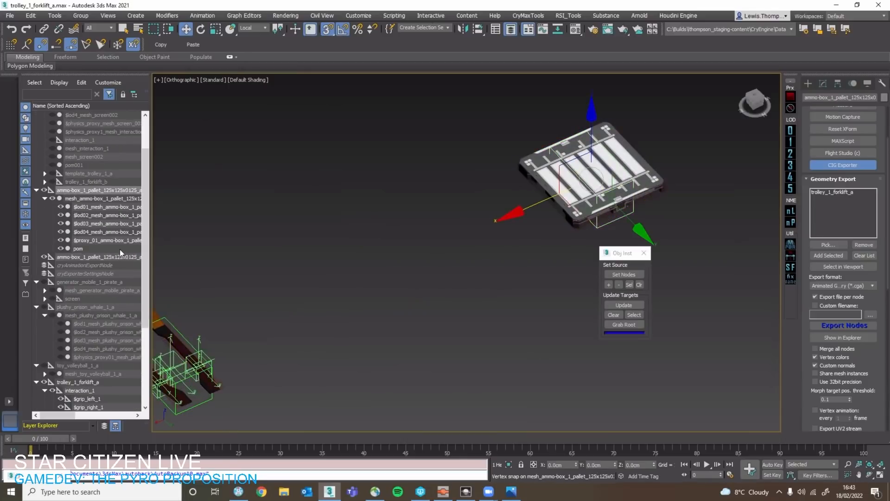
pyautogui.scroll(-2, 122, 245)
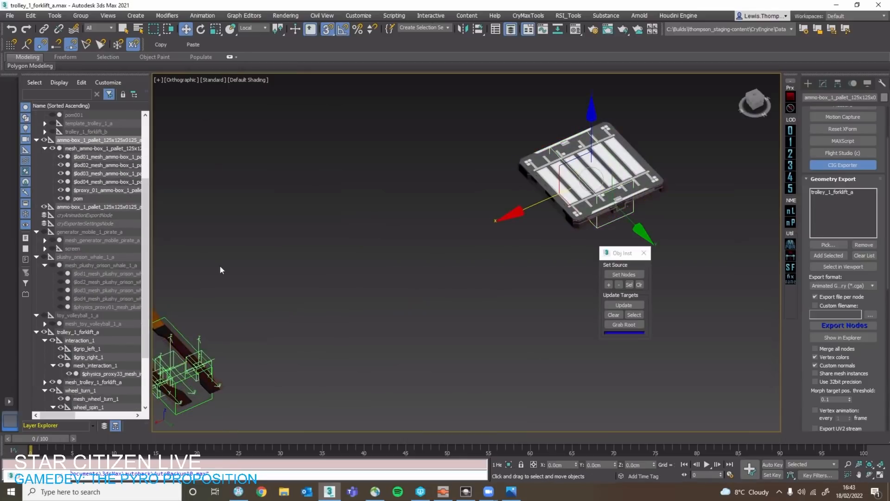
pyautogui.scroll(-1, 65, 251)
pyautogui.moveTo(307, 264); pyautogui.dragTo(395, 238, button='middle')
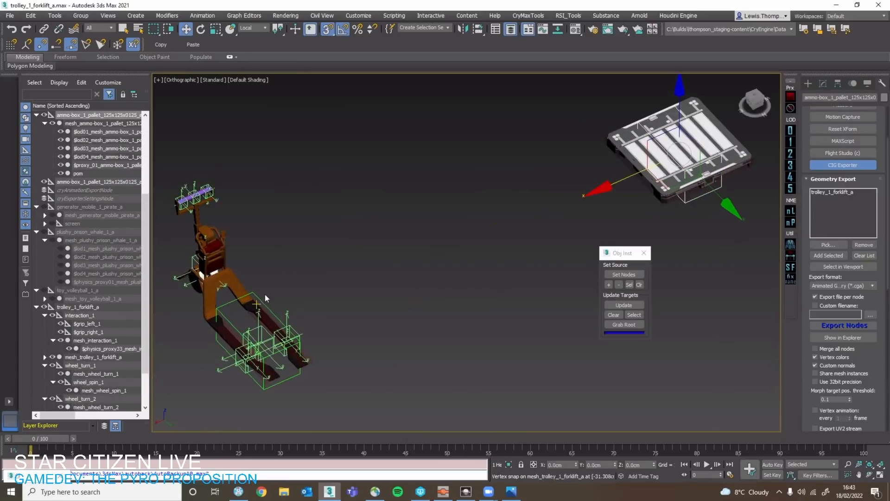
pyautogui.click(263, 295)
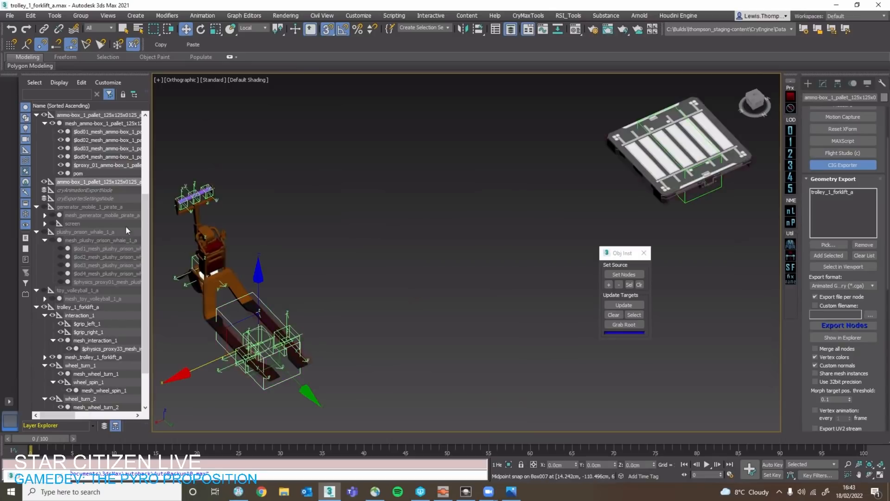
pyautogui.moveTo(263, 305); pyautogui.dragTo(389, 263, button='middle')
pyautogui.scroll(5, 396, 255)
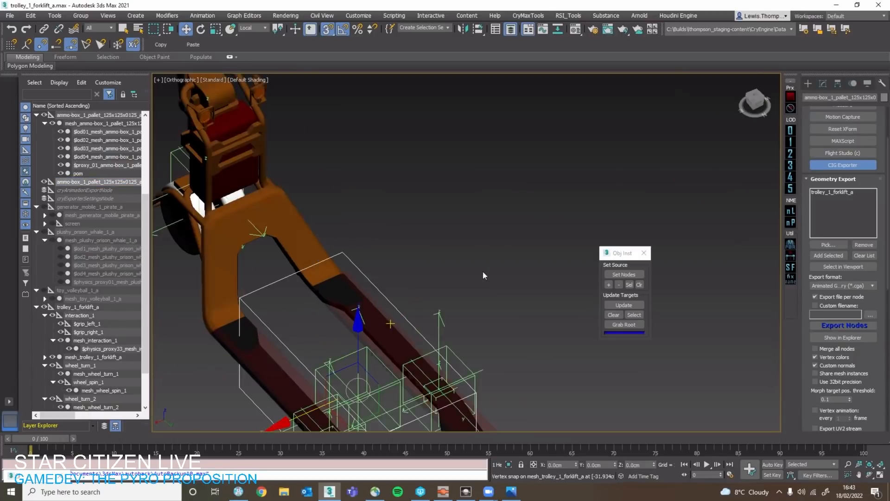
# Add the original pallet's root as the source node in Obj Inst and update the copied helper on the forks from it.
pyautogui.scroll(-5, 483, 271)
pyautogui.moveTo(630, 188); pyautogui.dragTo(451, 211, button='middle')
pyautogui.click(657, 174)
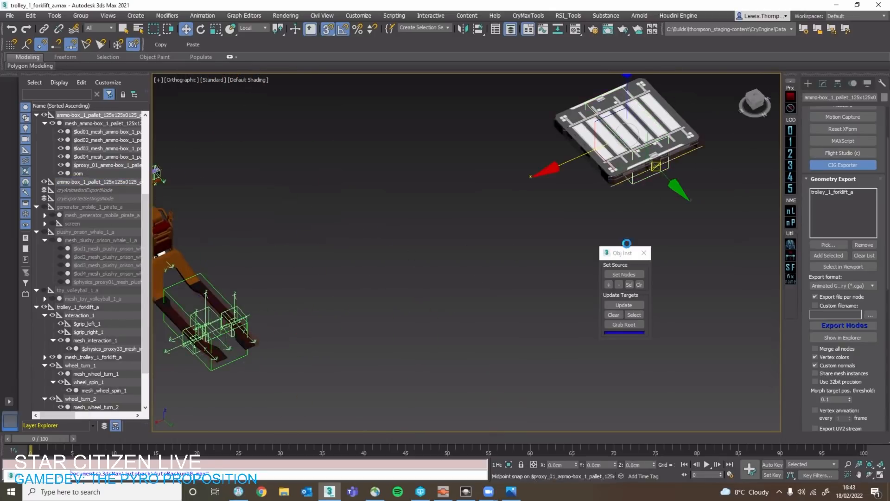
pyautogui.click(605, 285)
pyautogui.moveTo(238, 303); pyautogui.dragTo(415, 296, button='middle')
pyautogui.scroll(4, 335, 291)
pyautogui.click(387, 254)
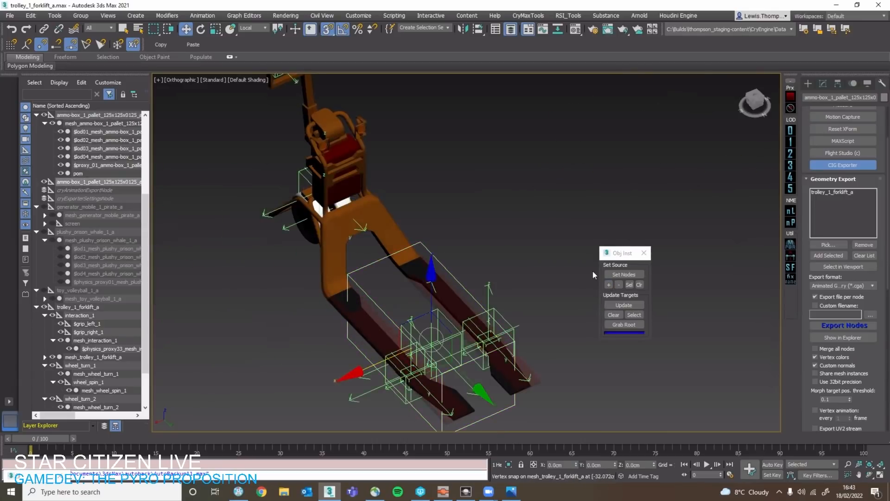
pyautogui.click(624, 306)
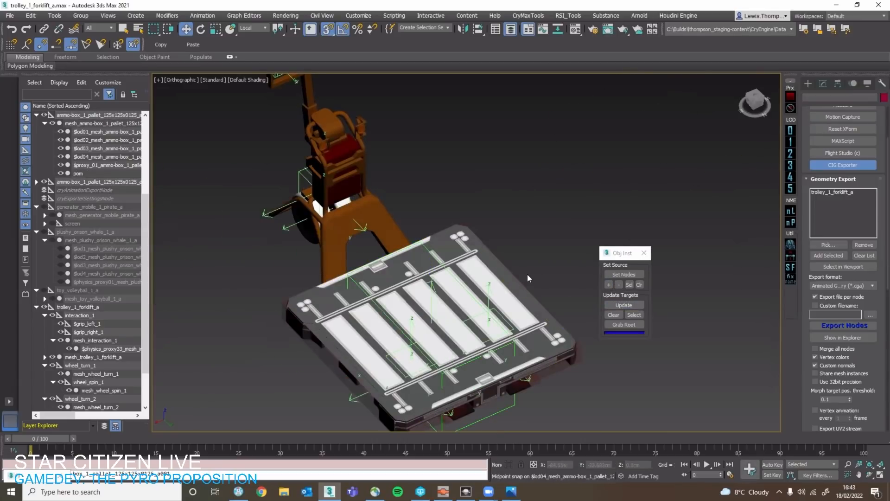
# Move the copied pallet's root helper off the forks to a raised position beside the trolley.
pyautogui.scroll(-4, 314, 216)
pyautogui.click(606, 253)
pyautogui.click(625, 250)
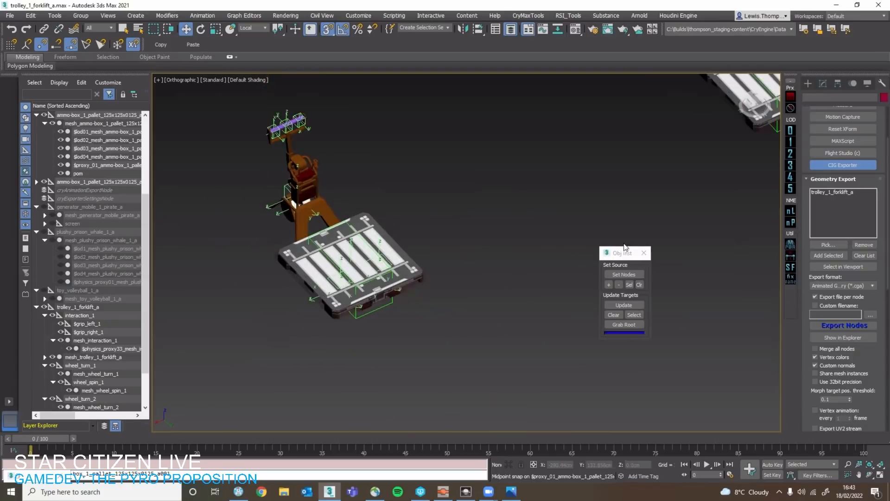
pyautogui.moveTo(310, 297); pyautogui.dragTo(168, 330, button='middle')
pyautogui.click(250, 336)
pyautogui.moveTo(279, 319); pyautogui.dragTo(336, 284, button='middle')
pyautogui.moveTo(337, 280); pyautogui.dragTo(300, 218)
# Rotate the copied pallet's root helper 110 degrees about the Y axis and update the targets.
pyautogui.press('e')
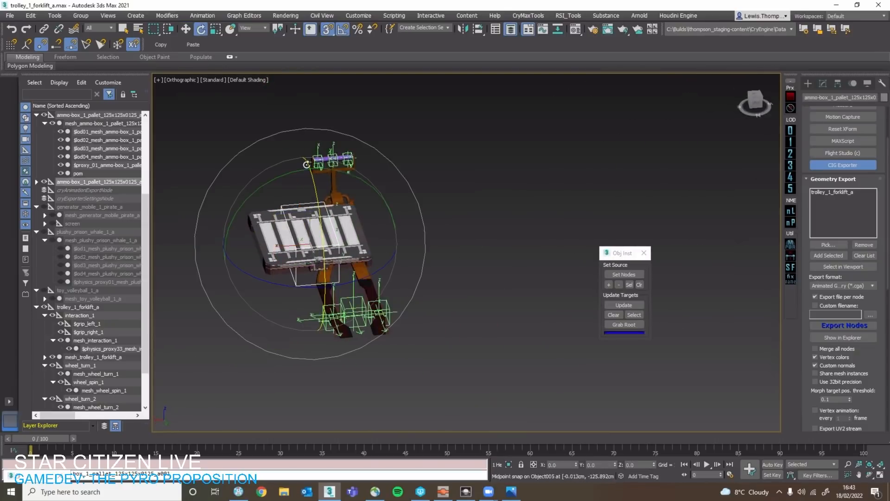
pyautogui.moveTo(282, 168); pyautogui.dragTo(271, 234)
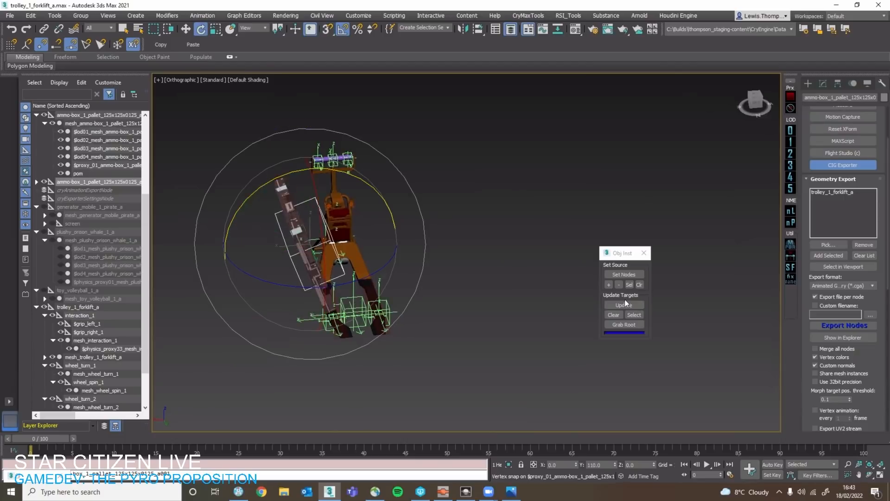
pyautogui.click(623, 305)
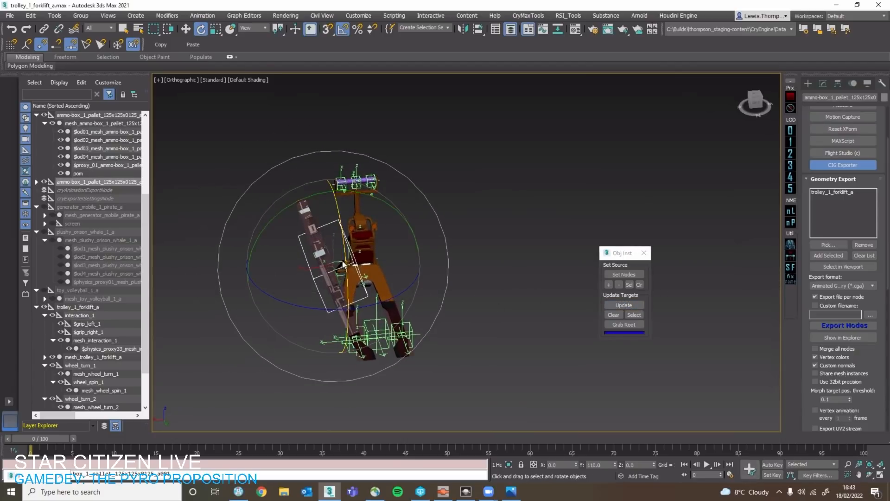
pyautogui.moveTo(358, 197); pyautogui.dragTo(429, 217)
pyautogui.hotkey('ctrl', 'z')
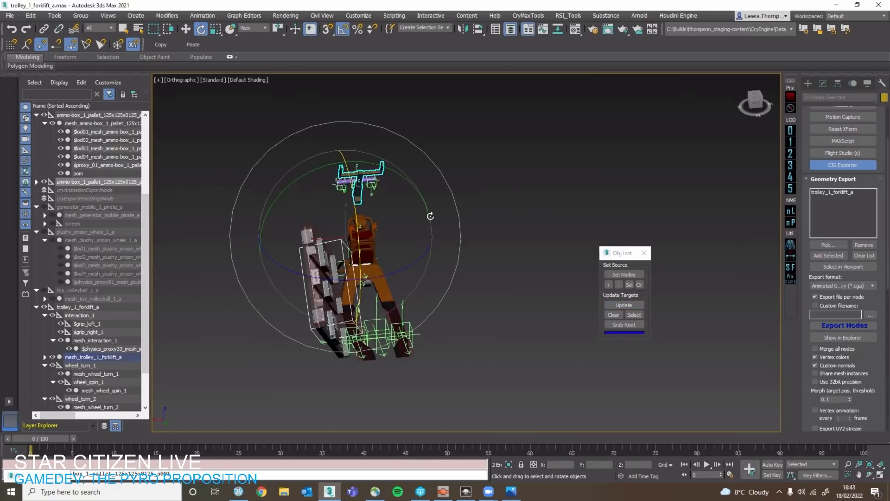
pyautogui.hotkey('ctrl', 'z')
# Copy the root helper to the other side of the trolley and rotate the copy to about -37, -16 and 12 degrees.
pyautogui.press('w')
pyautogui.click(333, 230)
pyautogui.moveTo(333, 229)
pyautogui.keyDown('shift'); pyautogui.mouseDown()
pyautogui.moveTo(408, 199)
pyautogui.moveTo(420, 283)
pyautogui.mouseUp(); pyautogui.keyUp('shift')
pyautogui.click(448, 284)
pyautogui.press('e')
pyautogui.moveTo(452, 163)
pyautogui.mouseDown()
pyautogui.moveTo(513, 171)
pyautogui.moveTo(543, 266)
pyautogui.mouseUp()
pyautogui.press('w')
pyautogui.press('e')
pyautogui.moveTo(427, 246); pyautogui.dragTo(443, 278)
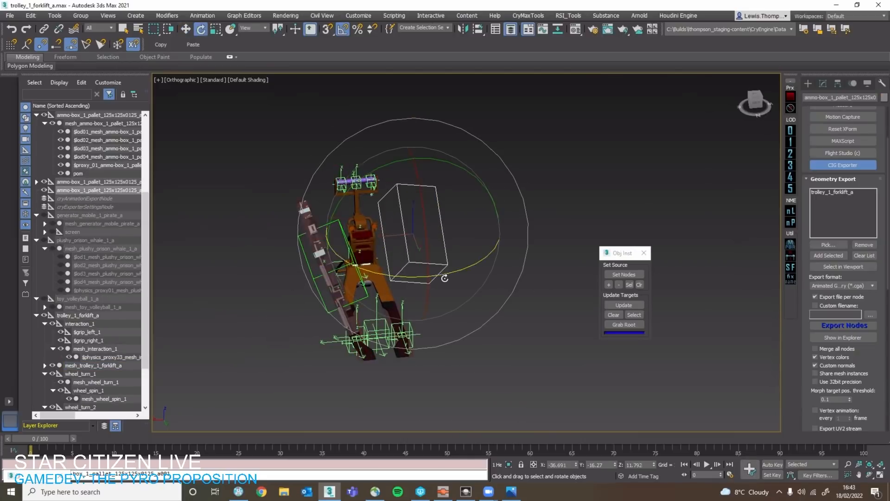
# Add a third helper copy near the forks, rotated to about 52, -13 and -16 degrees, and update the copies from the source.
pyautogui.press('w')
pyautogui.keyDown('shift'); pyautogui.moveTo(392, 266); pyautogui.dragTo(327, 338); pyautogui.keyUp('shift')
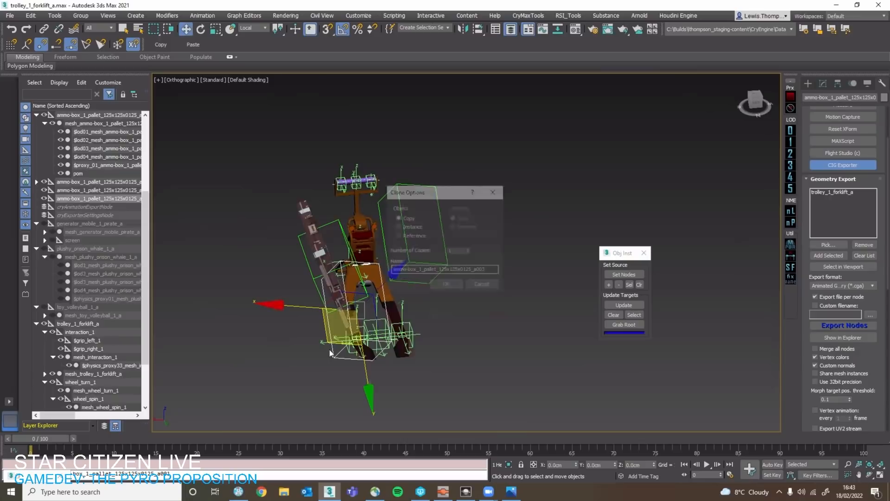
pyautogui.click(442, 283)
pyautogui.press('e')
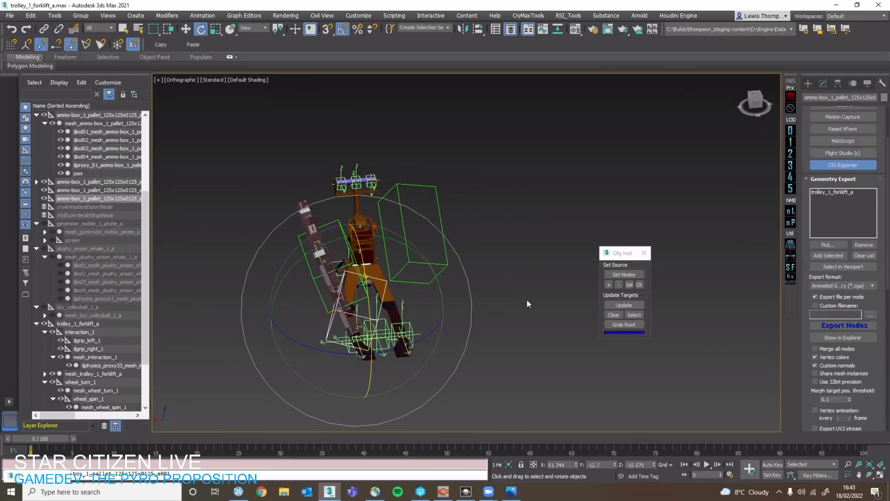
pyautogui.keyDown('alt'); pyautogui.moveTo(449, 263); pyautogui.dragTo(417, 278, button='middle'); pyautogui.keyUp('alt')
# Delete the mesh with all its child nodes from the first copied pallet, keeping its root helper.
pyautogui.click(418, 279)
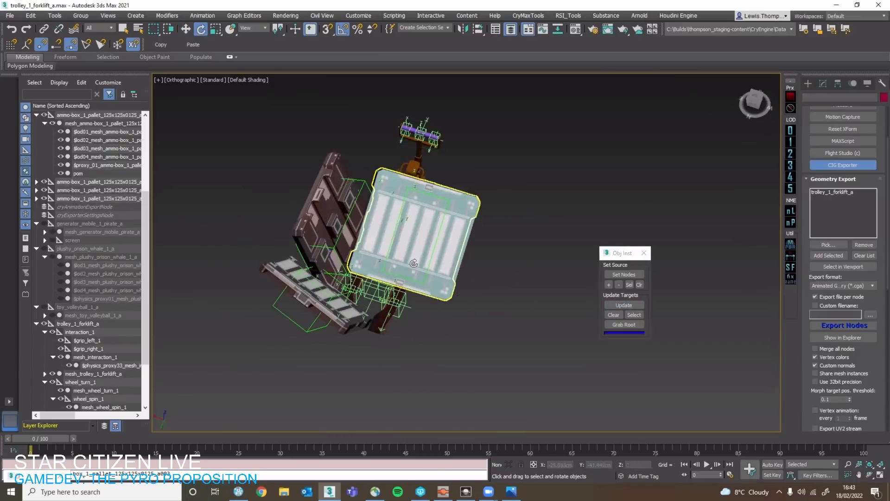
pyautogui.click(36, 181)
pyautogui.click(66, 191)
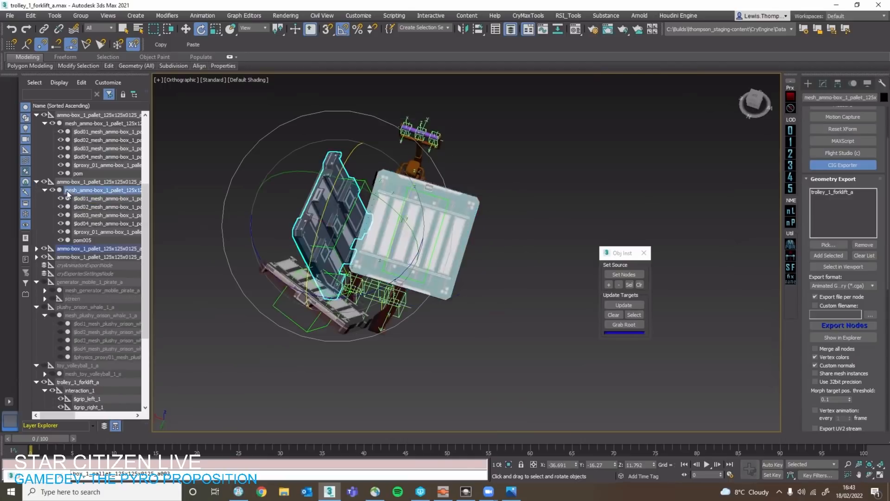
pyautogui.doubleClick(67, 190)
pyautogui.press('Delete')
pyautogui.click(83, 182)
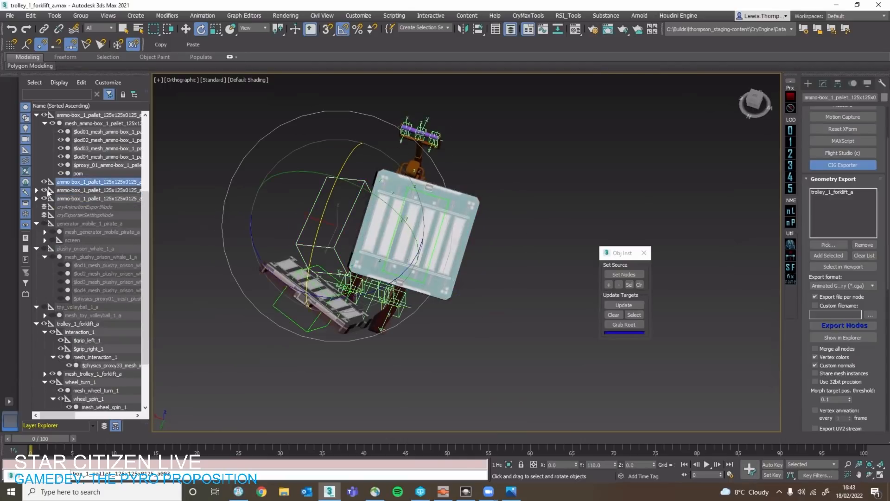
# Delete the mesh with all its child nodes from the second copied pallet, keeping its root helper.
pyautogui.click(37, 190)
pyautogui.click(45, 198)
pyautogui.doubleClick(71, 200)
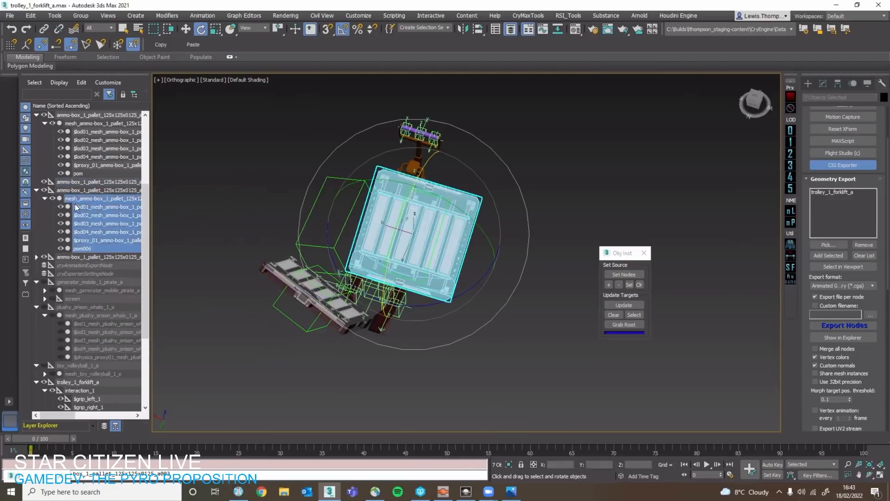
pyautogui.press('Delete')
pyautogui.click(55, 191)
# Delete the mesh with all its child nodes from the third copied pallet, keeping its root helper.
pyautogui.click(66, 200)
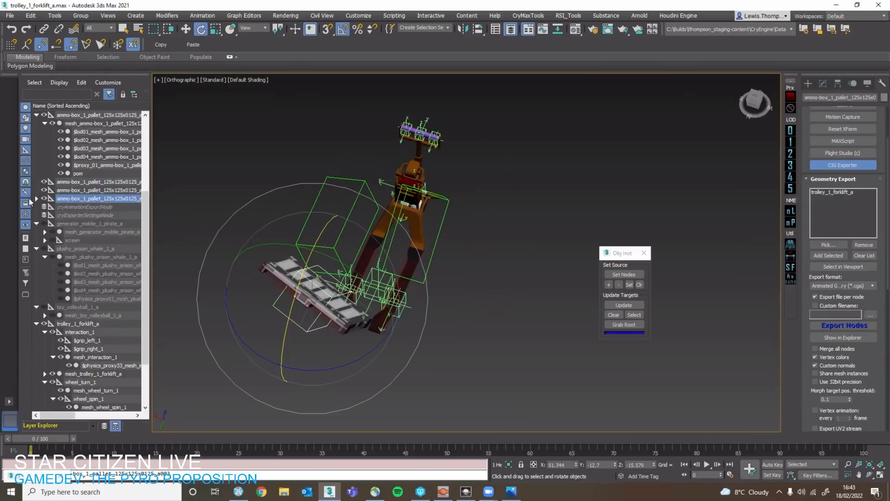
pyautogui.click(36, 199)
pyautogui.doubleClick(71, 206)
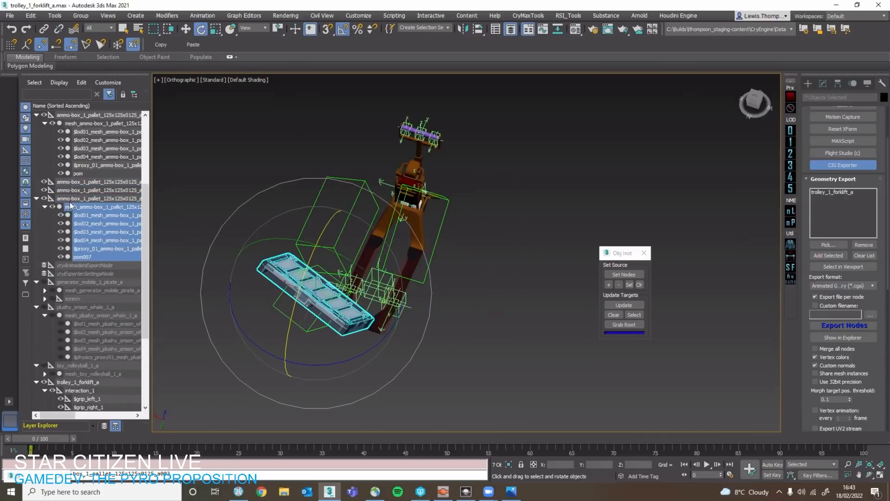
pyautogui.press('Delete')
# Select the first and second emptied helper copies in turn and examine their placement around the trolley.
pyautogui.click(326, 250)
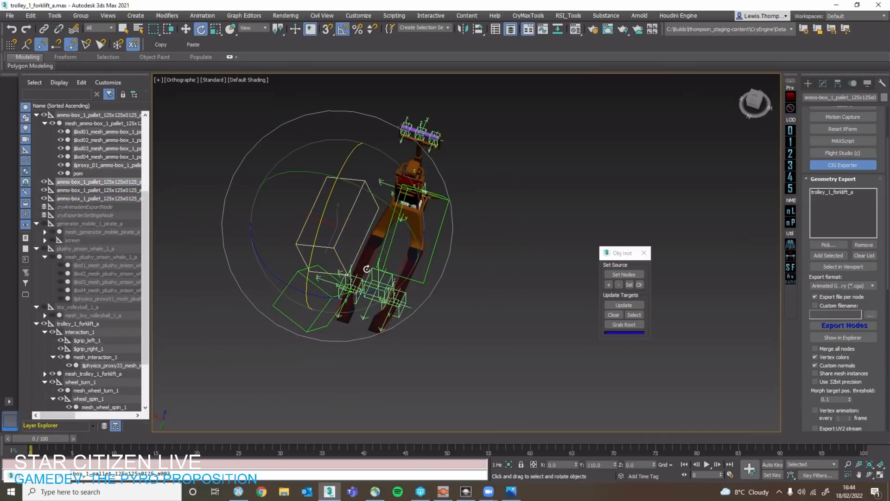
pyautogui.keyDown('alt'); pyautogui.moveTo(376, 266); pyautogui.dragTo(420, 245, button='middle'); pyautogui.keyUp('alt')
pyautogui.scroll(-4, 417, 250)
pyautogui.press('q')
pyautogui.scroll(5, 411, 255)
pyautogui.scroll(-4, 389, 209)
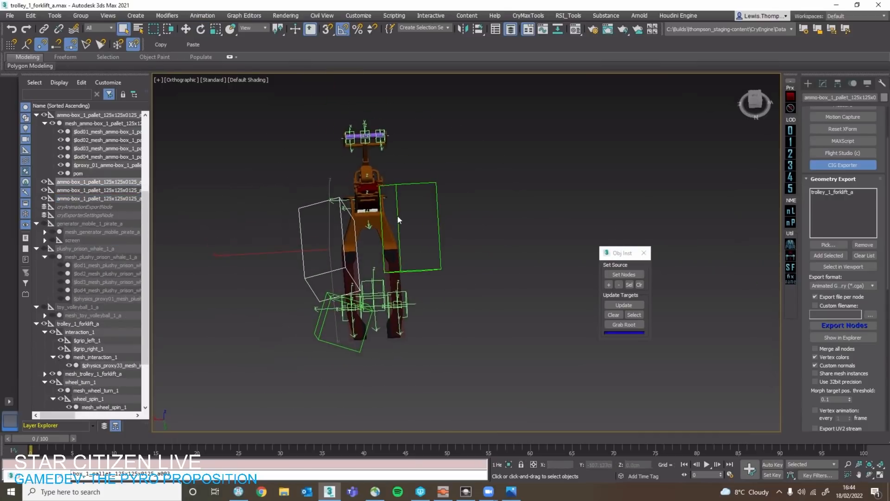
pyautogui.click(393, 196)
pyautogui.keyDown('alt'); pyautogui.moveTo(394, 199); pyautogui.dragTo(409, 263, button='middle'); pyautogui.keyUp('alt')
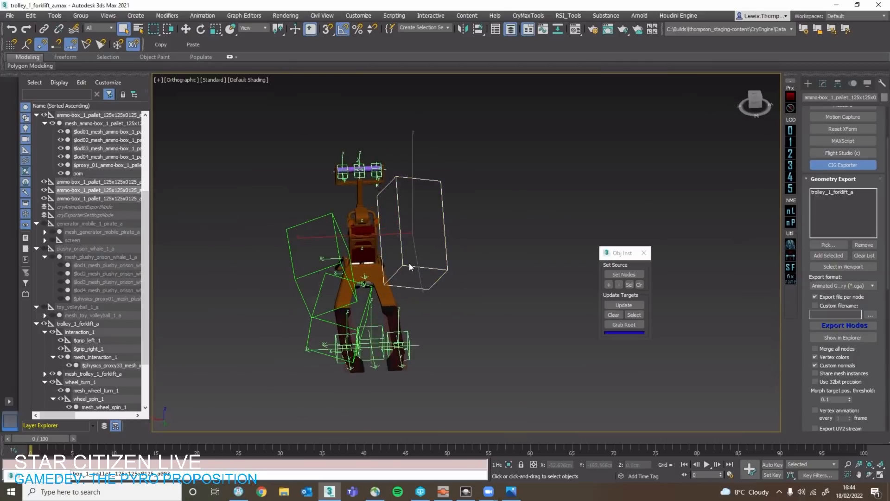
# Examine the source ammo-box pallet up close and compare it with the emptied helper copies around the trolley.
pyautogui.moveTo(593, 264); pyautogui.dragTo(287, 285, button='middle')
pyautogui.scroll(4, 515, 297)
pyautogui.click(546, 317)
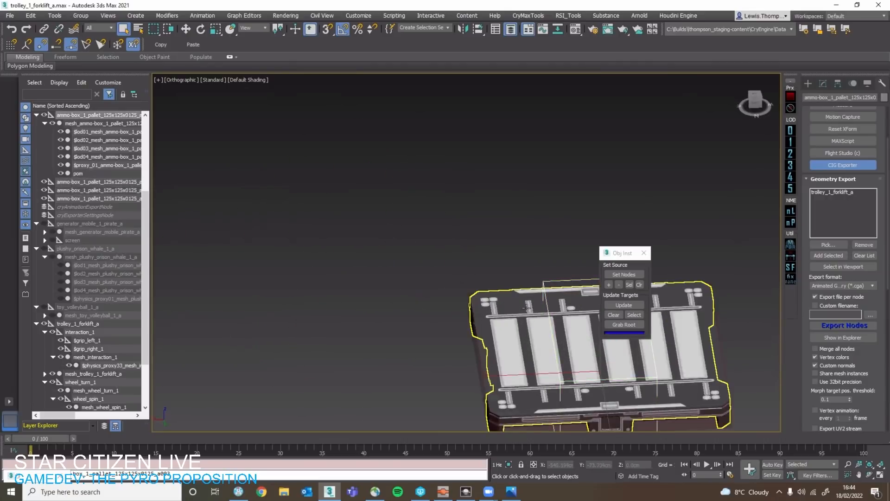
pyautogui.scroll(4, 621, 341)
pyautogui.click(526, 308)
pyautogui.scroll(-6, 424, 280)
pyautogui.scroll(2, 523, 294)
pyautogui.scroll(-2, 439, 298)
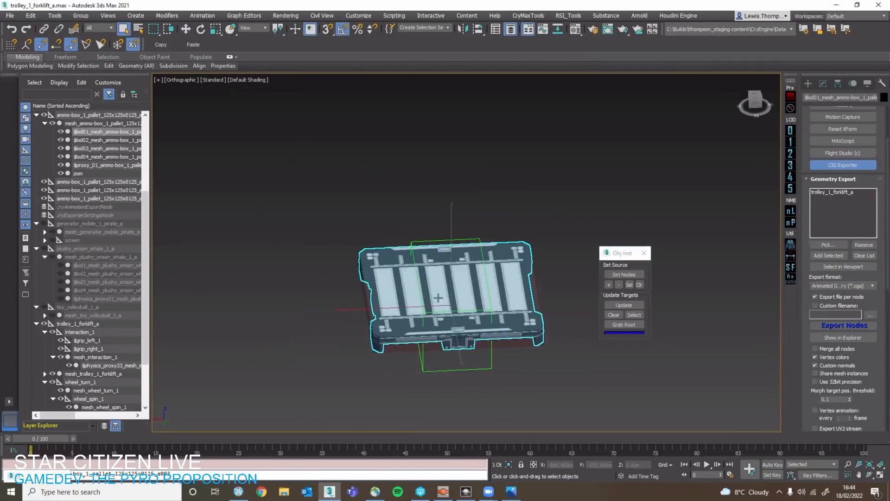
pyautogui.moveTo(379, 310); pyautogui.dragTo(568, 320, button='middle')
pyautogui.scroll(-6, 377, 316)
pyautogui.scroll(4, 479, 312)
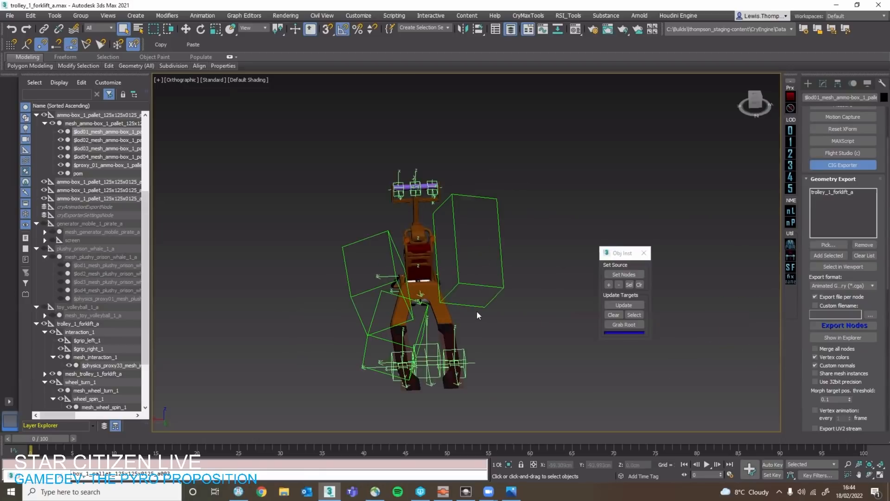
# Delete the three emptied pallet helper copies around the trolley.
pyautogui.keyDown('alt'); pyautogui.moveTo(470, 267); pyautogui.dragTo(442, 277, button='middle'); pyautogui.keyUp('alt')
pyautogui.click(431, 288)
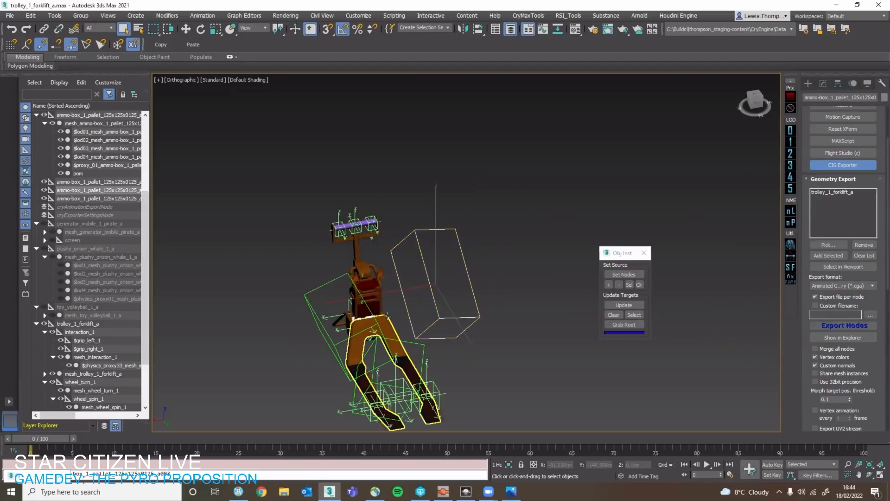
pyautogui.keyDown('ctrl'); pyautogui.click(376, 323); pyautogui.keyUp('ctrl')
pyautogui.moveTo(414, 344); pyautogui.dragTo(339, 309, button='middle')
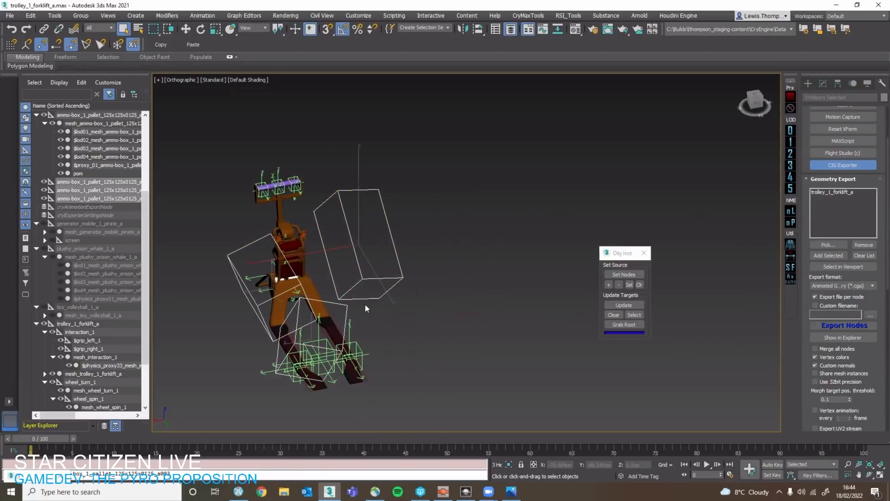
pyautogui.click(332, 342)
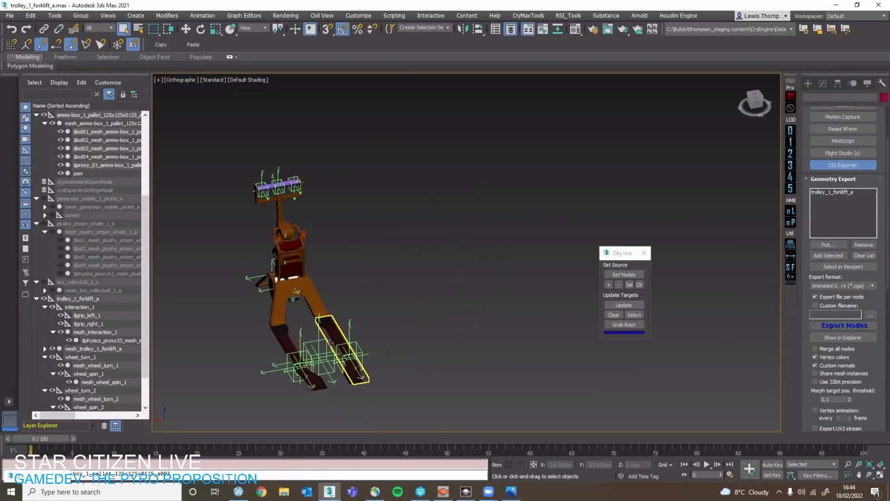
pyautogui.click(326, 340)
# Clone only the source pallet's root helper and place the single copy at the trolley's forks.
pyautogui.scroll(-6, 489, 287)
pyautogui.moveTo(571, 257); pyautogui.dragTo(489, 260, button='middle')
pyautogui.scroll(4, 489, 259)
pyautogui.click(491, 266)
pyautogui.press('w')
pyautogui.moveTo(433, 272)
pyautogui.mouseDown()
pyautogui.moveTo(242, 309)
pyautogui.moveTo(216, 299)
pyautogui.moveTo(223, 308)
pyautogui.mouseUp()
pyautogui.press('s')
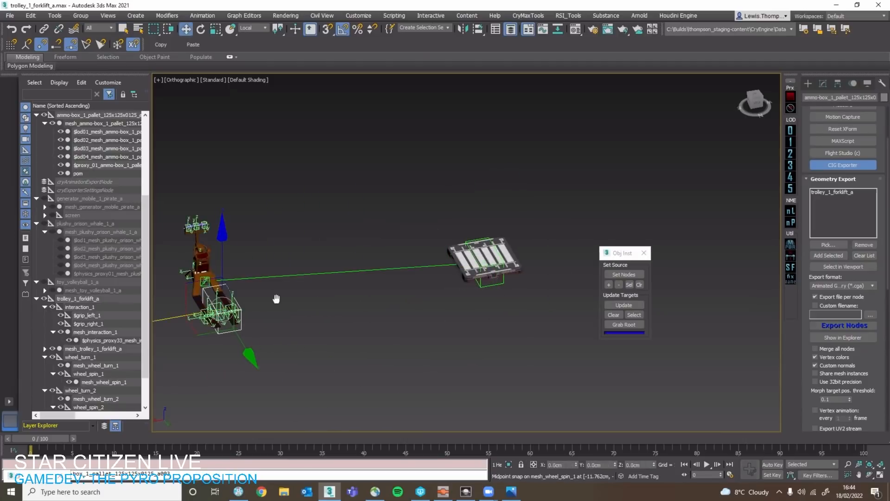
pyautogui.click(449, 284)
pyautogui.scroll(7, 209, 287)
pyautogui.keyDown('alt'); pyautogui.moveTo(274, 361); pyautogui.dragTo(248, 365, button='middle'); pyautogui.keyUp('alt')
pyautogui.moveTo(248, 365); pyautogui.dragTo(360, 354, button='middle')
pyautogui.moveTo(363, 353); pyautogui.dragTo(329, 224)
# Hide the source ammo-box pallet together with all its child nodes.
pyautogui.scroll(-5, 329, 225)
pyautogui.keyDown('alt'); pyautogui.moveTo(415, 254); pyautogui.dragTo(377, 260, button='middle'); pyautogui.keyUp('alt')
pyautogui.click(413, 252)
pyautogui.scroll(-2, 510, 218)
pyautogui.moveTo(695, 160); pyautogui.dragTo(501, 226, button='middle')
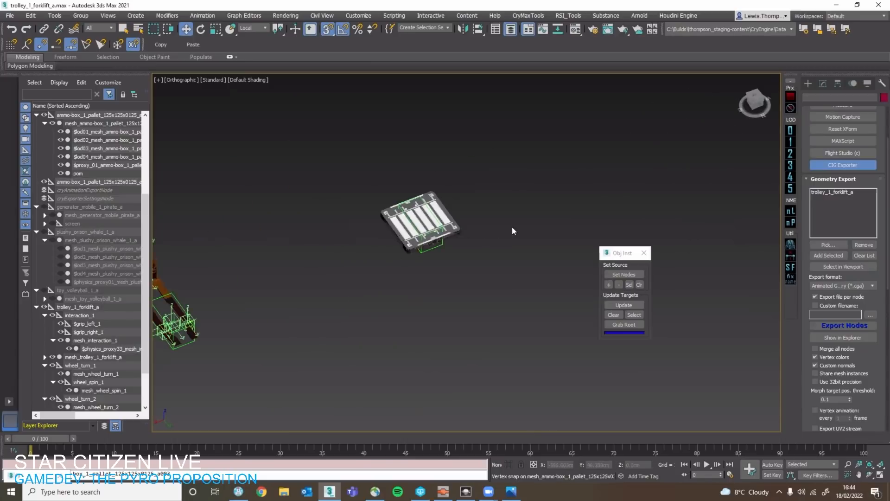
pyautogui.scroll(-4, 508, 226)
pyautogui.scroll(4, 464, 230)
pyautogui.click(461, 232)
pyautogui.scroll(5, 76, 186)
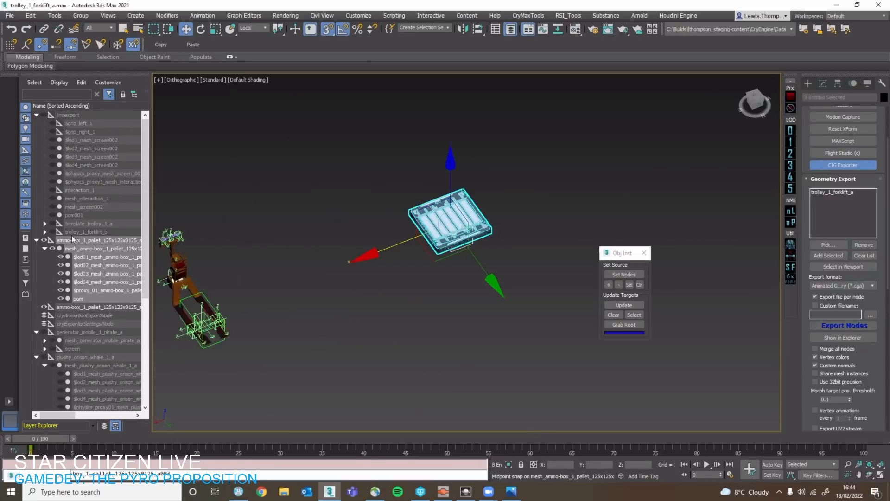
pyautogui.click(43, 240)
# Collapse the noexport, source ammo-box pallet, toy_volleyball_1_a and trolley_1_forklift_a branches in the scene hierarchy.
pyautogui.click(92, 231)
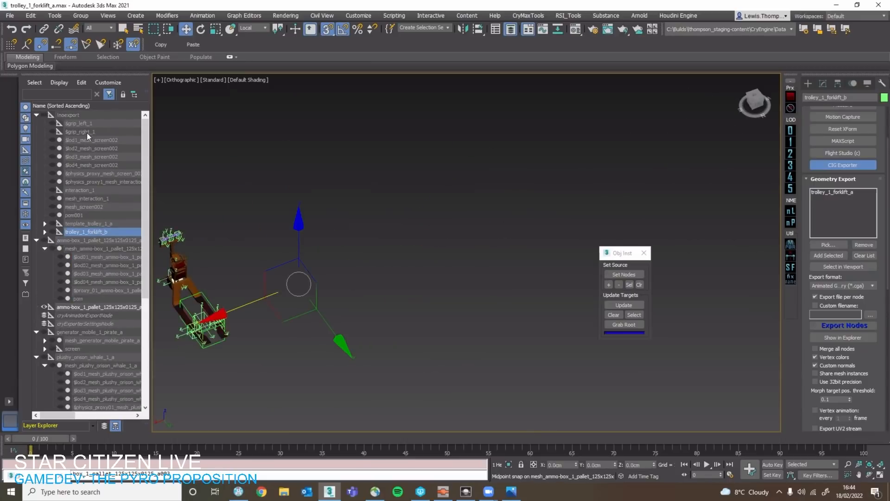
pyautogui.click(37, 114)
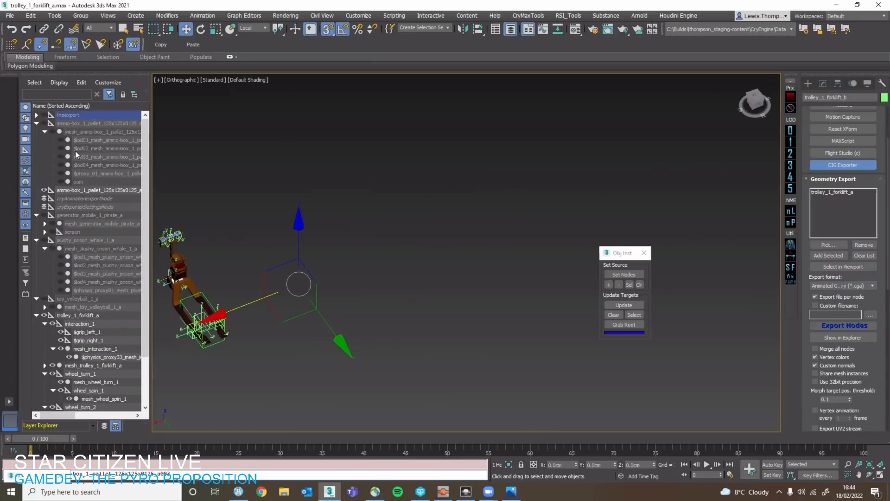
pyautogui.click(37, 124)
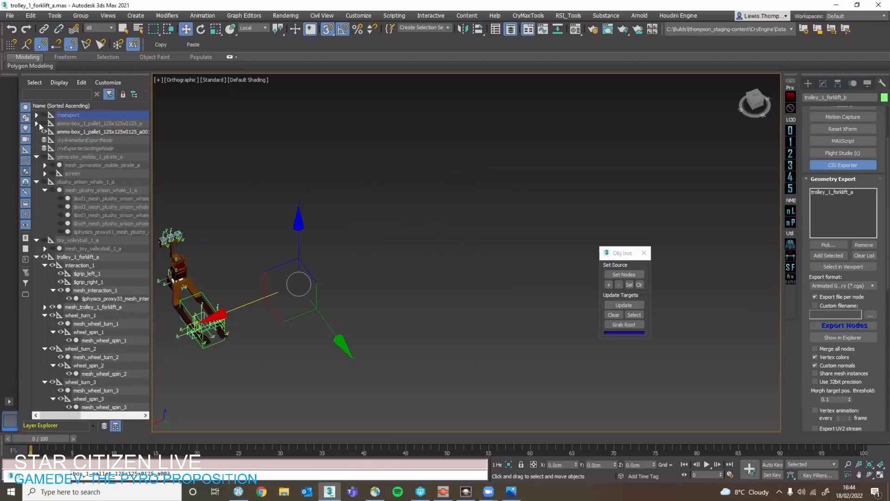
pyautogui.click(64, 131)
pyautogui.click(93, 241)
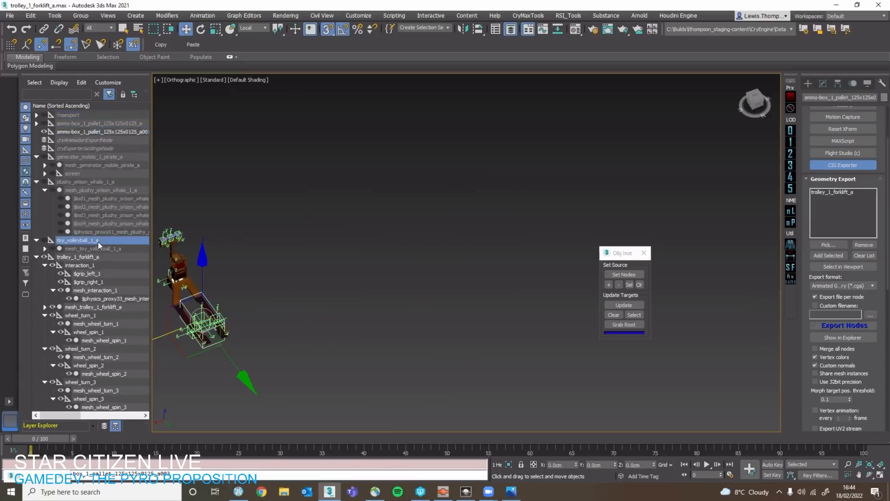
pyautogui.click(44, 249)
pyautogui.click(43, 249)
pyautogui.click(40, 241)
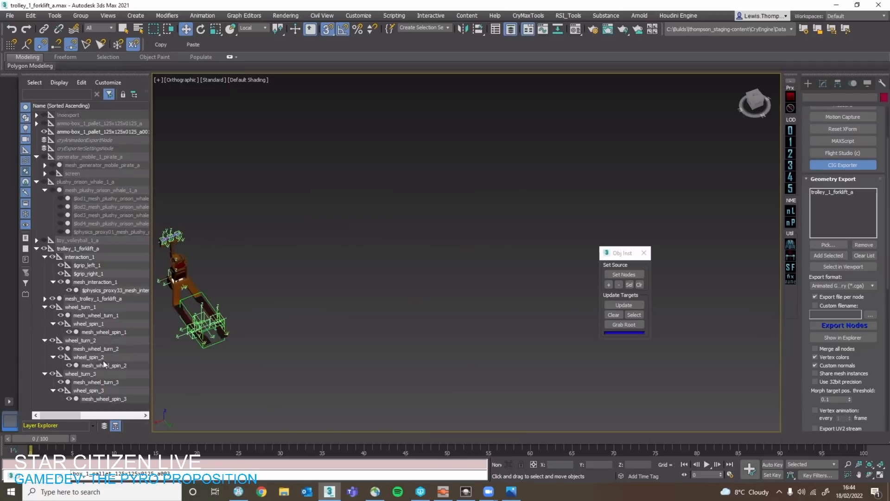
pyautogui.click(37, 249)
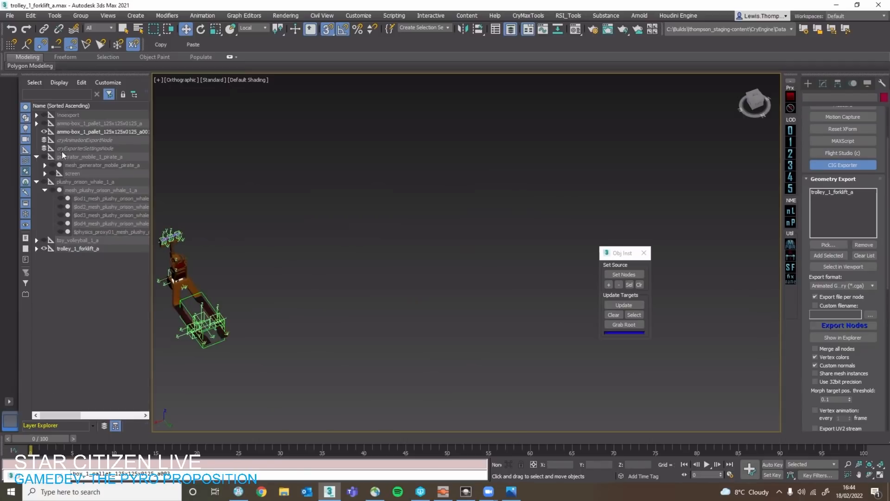
# Clone the generator_mobile_1_pirate_a root helper as one copy and place it at the trolley's forks.
pyautogui.doubleClick(62, 157)
pyautogui.click(81, 147)
pyautogui.click(81, 155)
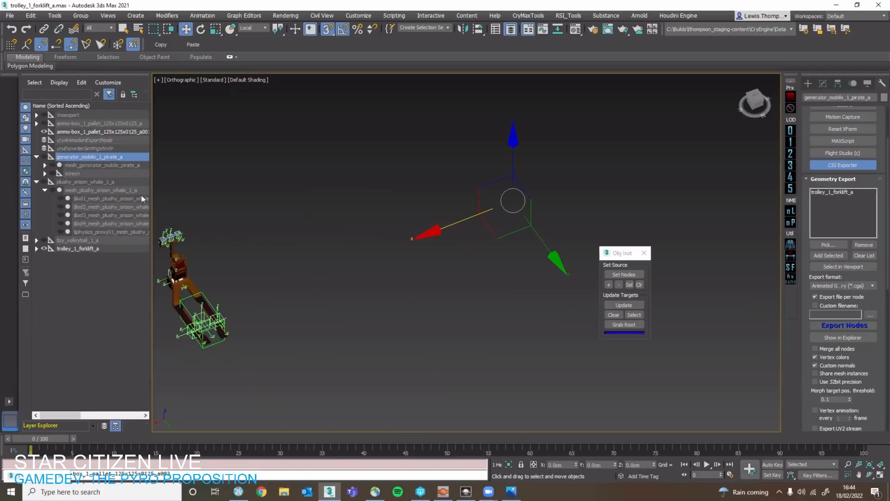
pyautogui.keyDown('shift'); pyautogui.moveTo(443, 238); pyautogui.dragTo(197, 323); pyautogui.keyUp('shift')
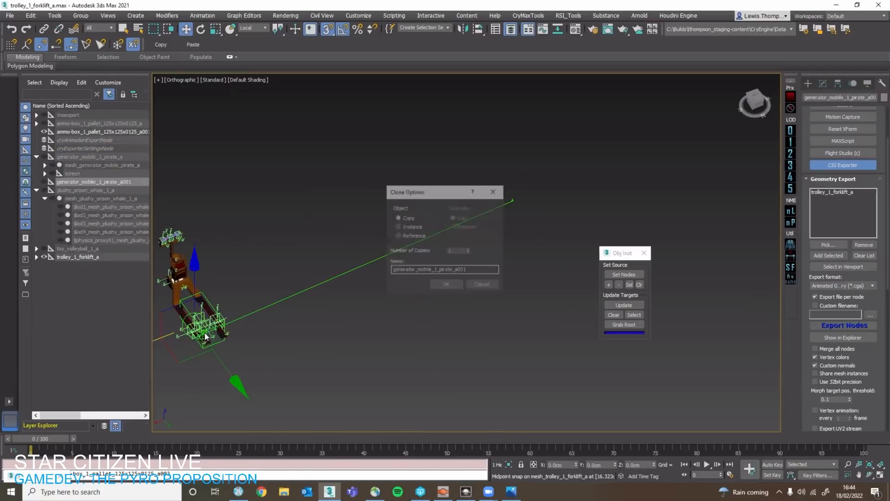
pyautogui.click(458, 286)
# Raise the generator helper copy above the trolley's forks with snapping off and unhide it.
pyautogui.scroll(4, 241, 304)
pyautogui.scroll(-4, 242, 307)
pyautogui.moveTo(391, 292); pyautogui.dragTo(273, 206)
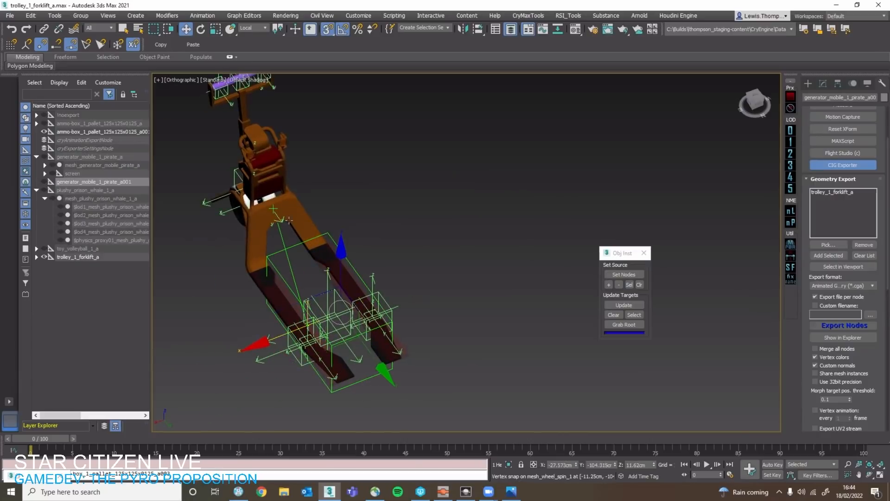
pyautogui.keyDown('alt'); pyautogui.moveTo(299, 232); pyautogui.dragTo(270, 234, button='middle'); pyautogui.keyUp('alt')
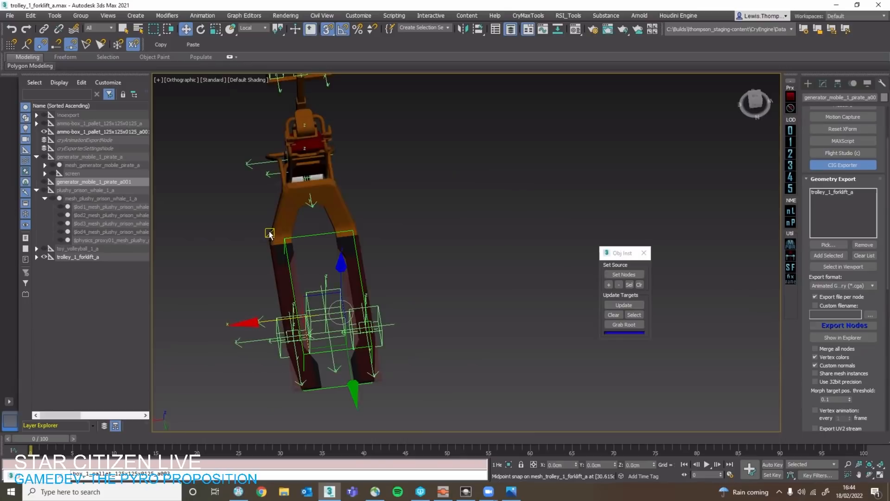
pyautogui.scroll(2, 303, 274)
pyautogui.press('s')
pyautogui.moveTo(366, 297); pyautogui.dragTo(373, 248)
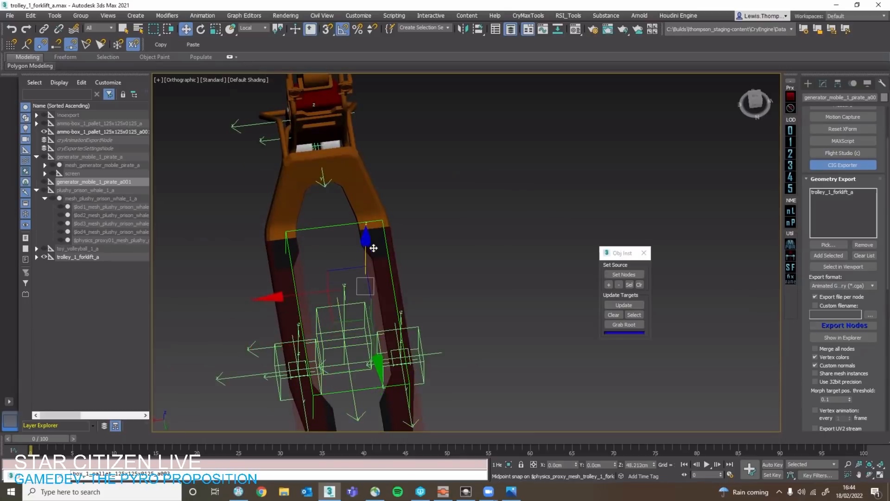
pyautogui.moveTo(373, 248)
pyautogui.keyDown('alt'); pyautogui.mouseDown(button='middle')
pyautogui.moveTo(381, 248)
pyautogui.moveTo(367, 243)
pyautogui.mouseUp(button='middle'); pyautogui.keyUp('alt')
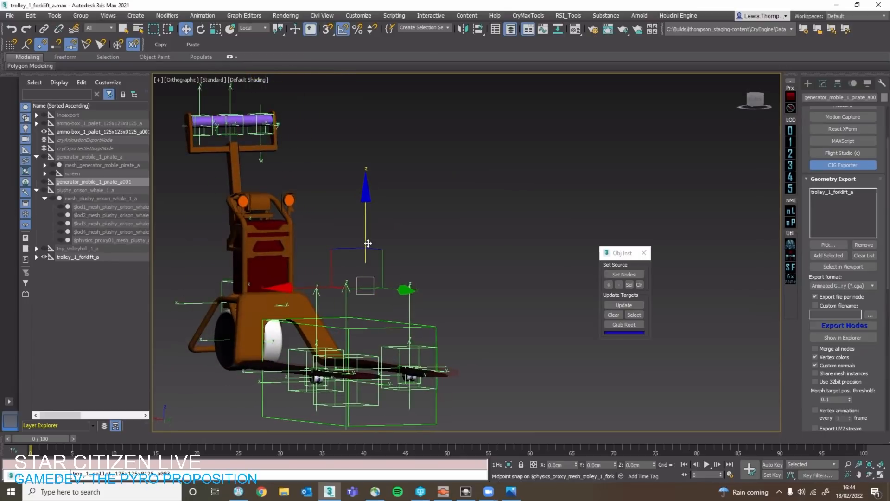
pyautogui.moveTo(367, 243)
pyautogui.mouseDown()
pyautogui.moveTo(365, 267)
pyautogui.moveTo(364, 256)
pyautogui.mouseUp()
pyautogui.click(44, 181)
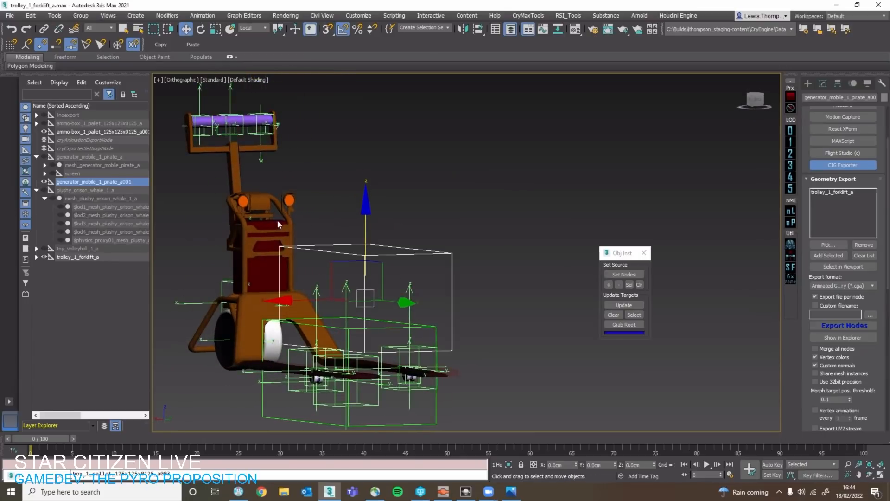
# Run the Obj Inst update for the generator helper copy and select the pallet helper copy on the forks.
pyautogui.click(617, 304)
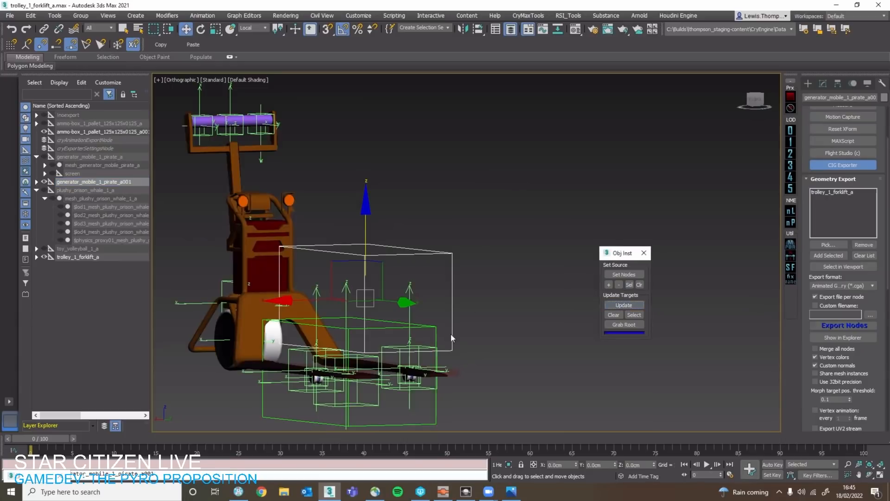
pyautogui.click(461, 345)
pyautogui.click(617, 305)
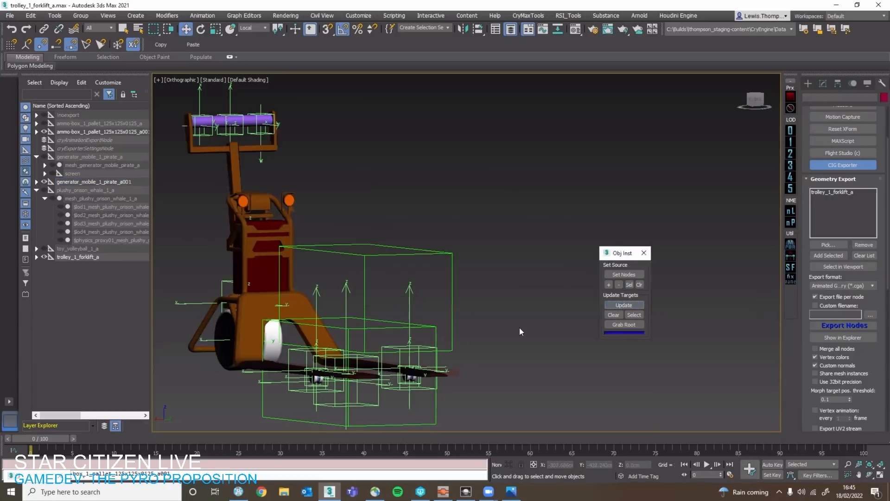
pyautogui.moveTo(471, 351); pyautogui.dragTo(493, 326, button='middle')
pyautogui.scroll(2, 494, 326)
pyautogui.click(454, 298)
pyautogui.keyDown('alt'); pyautogui.moveTo(454, 301); pyautogui.dragTo(450, 343, button='middle'); pyautogui.keyUp('alt')
pyautogui.scroll(-4, 441, 338)
pyautogui.moveTo(414, 325); pyautogui.dragTo(365, 301, button='middle')
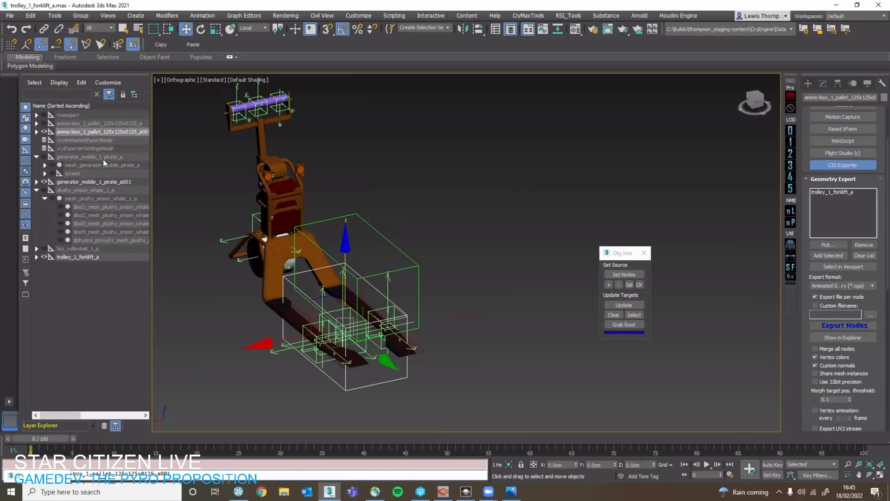
# Unhide the source pallet ammo-box_1_pallet_125x125x0125_a together with all its child nodes.
pyautogui.rightClick(227, 155)
pyautogui.click(278, 68)
pyautogui.click(45, 124)
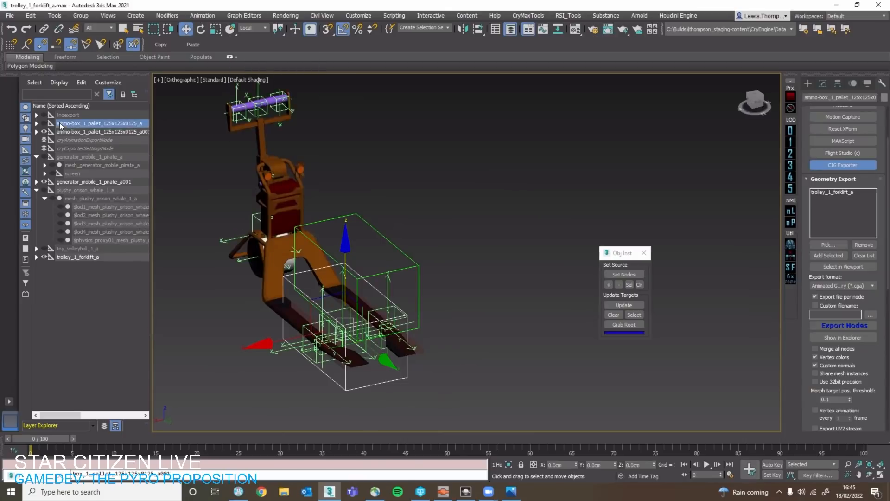
pyautogui.click(36, 124)
pyautogui.doubleClick(67, 124)
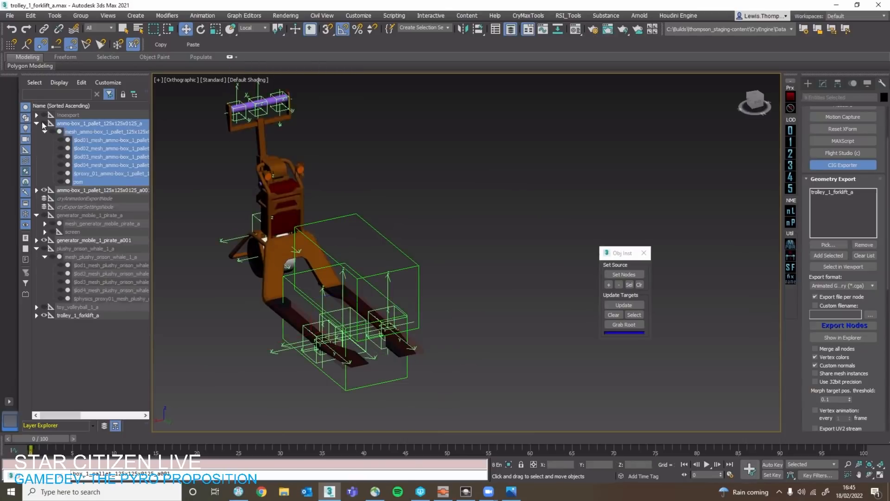
pyautogui.click(44, 123)
# Populate the pallet helper copy on the trolley's forks with the source pallet using the Obj Inst update.
pyautogui.scroll(-3, 400, 232)
pyautogui.scroll(-2, 401, 233)
pyautogui.moveTo(485, 242); pyautogui.dragTo(435, 231, button='middle')
pyautogui.click(435, 231)
pyautogui.scroll(3, 435, 231)
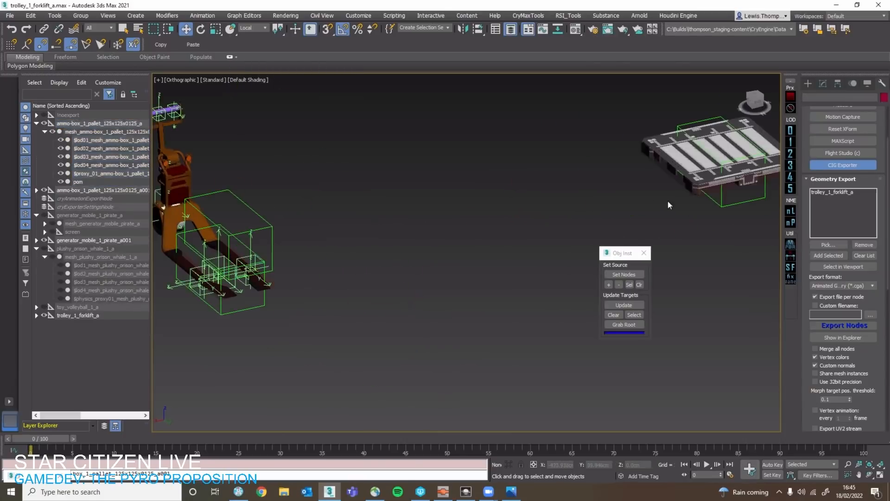
pyautogui.click(736, 205)
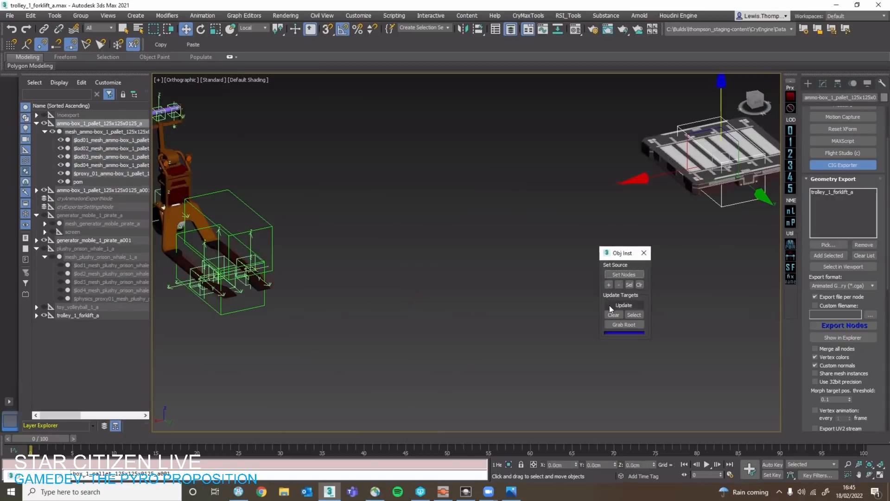
pyautogui.click(313, 246)
pyautogui.click(266, 297)
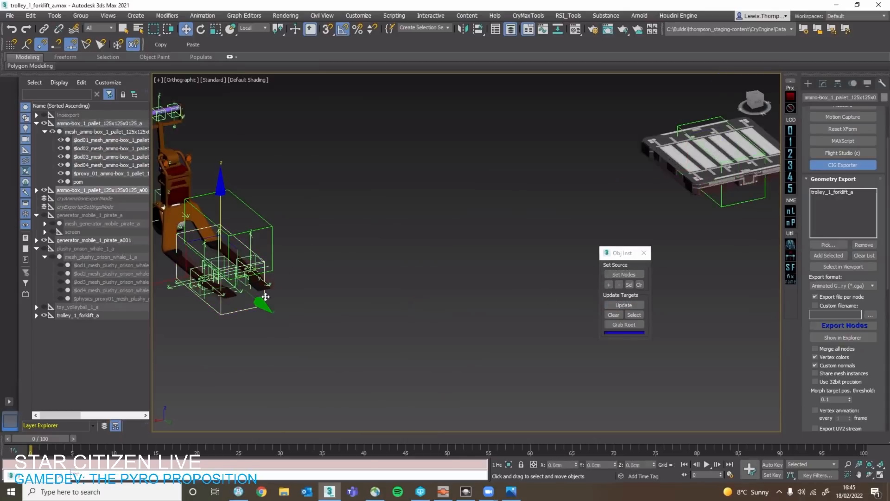
pyautogui.moveTo(265, 296); pyautogui.dragTo(349, 299, button='middle')
pyautogui.click(623, 305)
pyautogui.click(411, 294)
pyautogui.scroll(2, 319, 268)
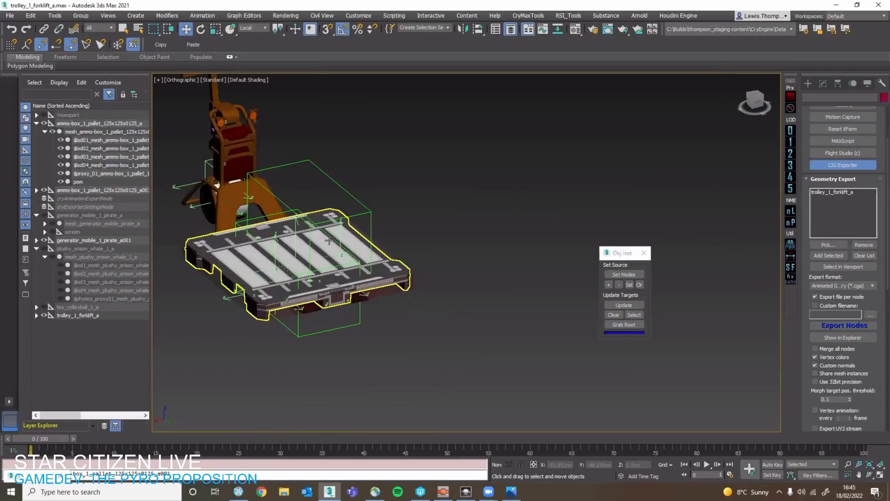
# Unhide the generator_mobile_1_pirate_a root helper and select it.
pyautogui.click(370, 222)
pyautogui.moveTo(370, 223); pyautogui.dragTo(411, 232, button='middle')
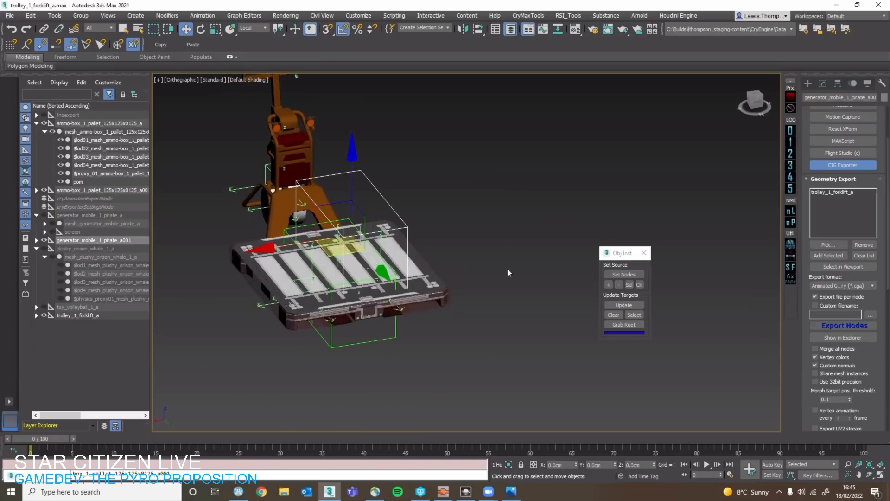
pyautogui.moveTo(521, 276); pyautogui.dragTo(303, 278, button='middle')
pyautogui.scroll(-3, 303, 279)
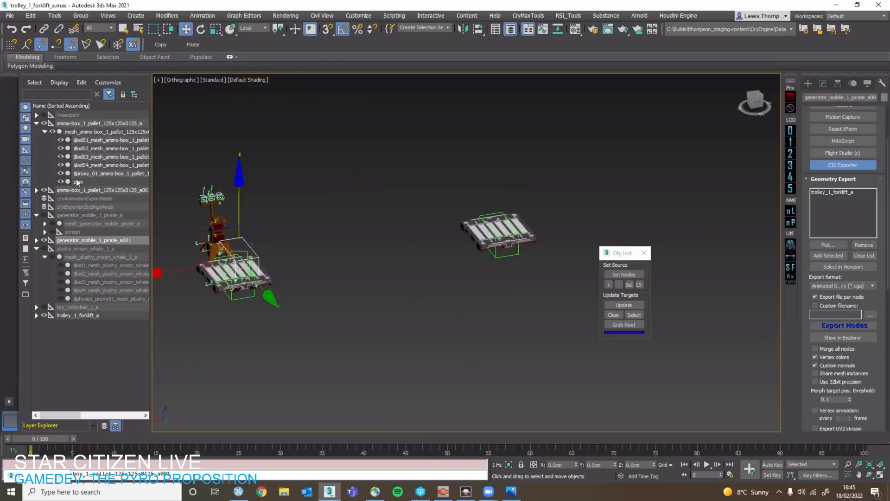
pyautogui.click(44, 215)
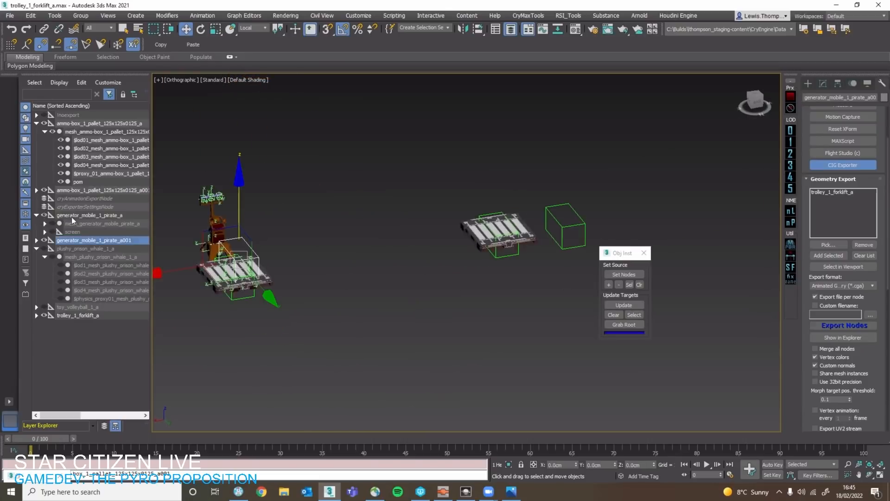
pyautogui.click(88, 216)
# Populate the generator helper copy on the trolley's forks from generator_mobile_1_pirate_a using the Obj Inst update.
pyautogui.moveTo(312, 278); pyautogui.dragTo(427, 278, button='middle')
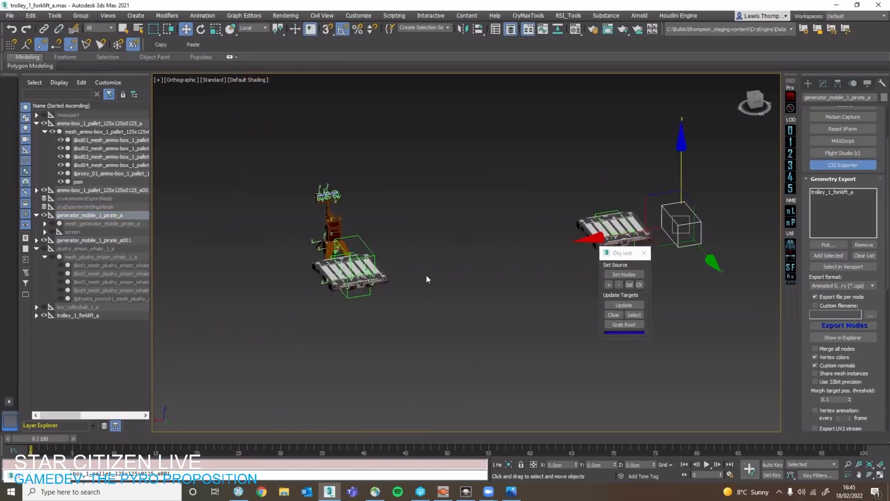
pyautogui.click(426, 278)
pyautogui.scroll(5, 360, 274)
pyautogui.click(350, 228)
pyautogui.click(624, 274)
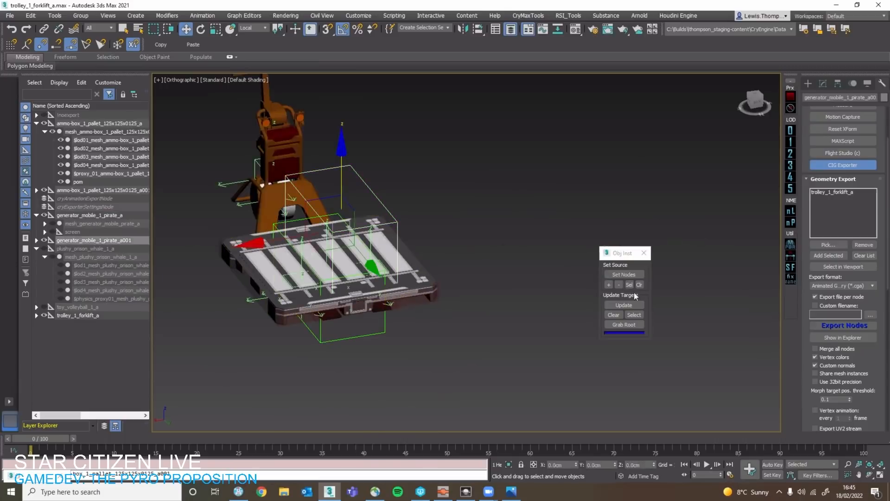
pyautogui.keyDown('alt'); pyautogui.moveTo(304, 220); pyautogui.dragTo(303, 205, button='middle'); pyautogui.keyUp('alt')
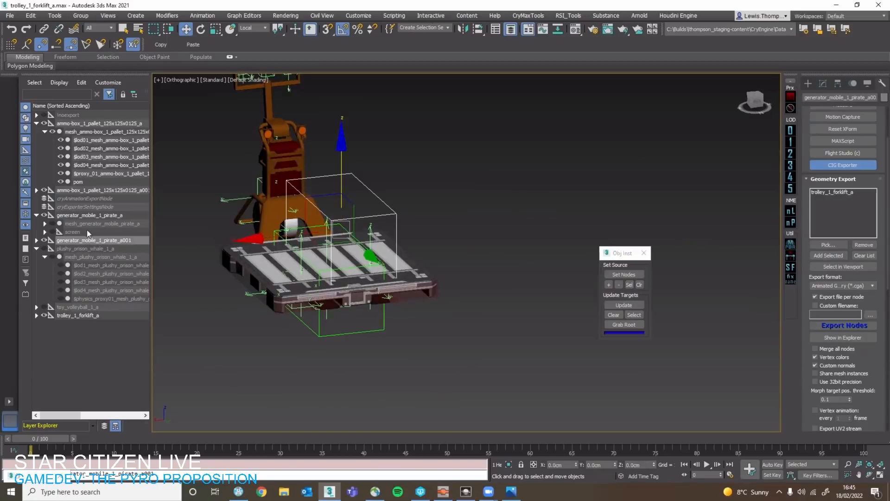
# Expand generator_mobile_1_pirate_a001 and unhide its mesh and screen child nodes.
pyautogui.click(98, 241)
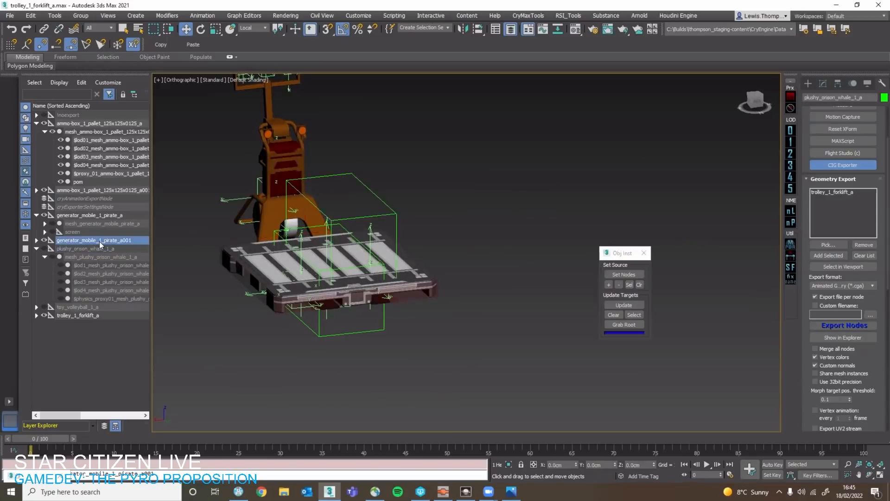
pyautogui.click(36, 240)
pyautogui.click(83, 249)
pyautogui.doubleClick(66, 242)
pyautogui.click(53, 248)
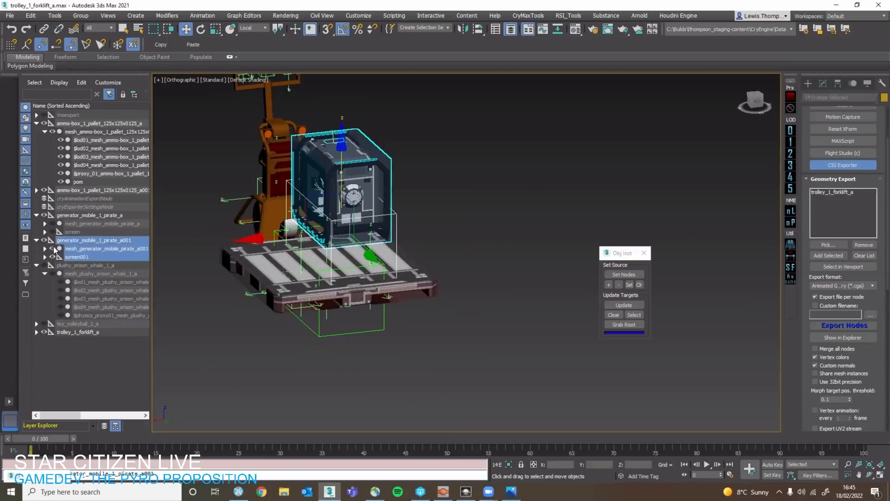
# Select the first generator copy's root helper and lower it onto the pallet surface using snapping.
pyautogui.click(194, 240)
pyautogui.click(349, 237)
pyautogui.scroll(5, 348, 237)
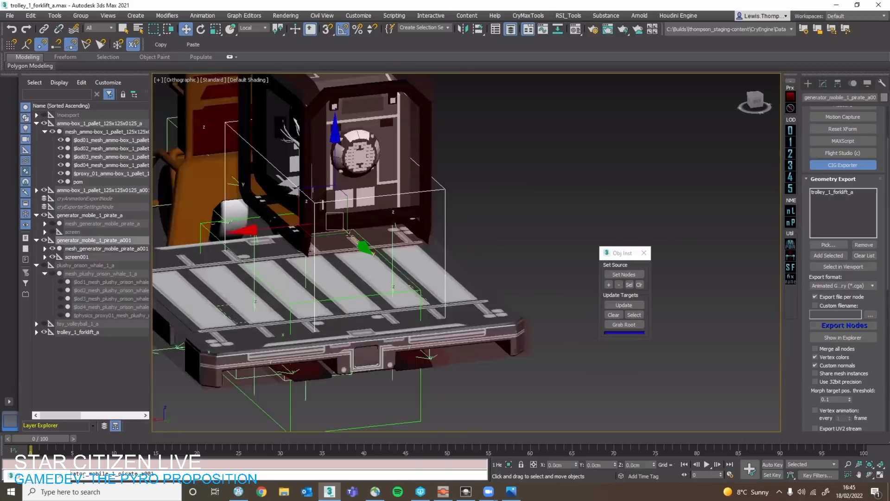
pyautogui.click(44, 248)
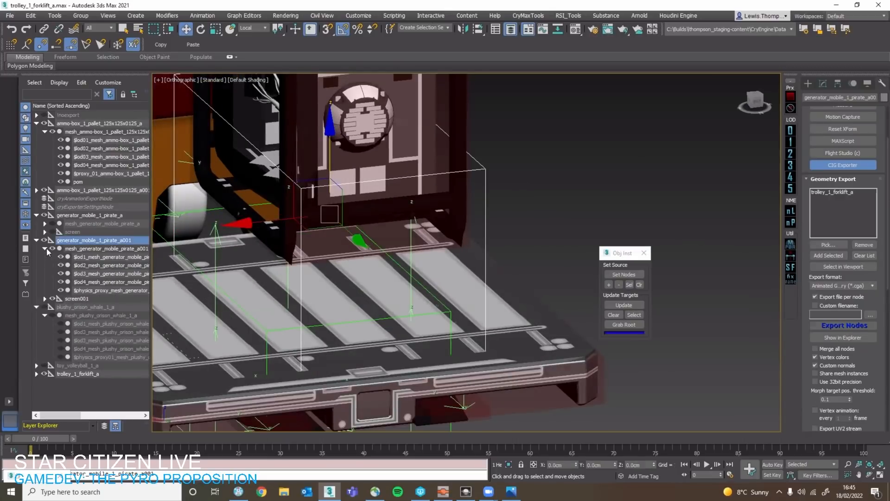
pyautogui.click(46, 249)
pyautogui.moveTo(558, 316); pyautogui.dragTo(558, 406, button='middle')
pyautogui.press('s')
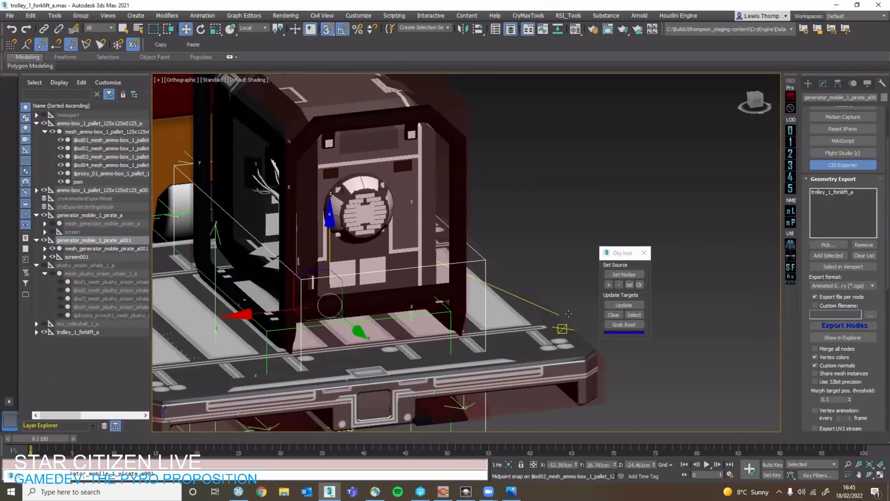
# Shift the first generator copy to one side of the pallet, leaving room beside it.
pyautogui.scroll(-4, 519, 295)
pyautogui.keyDown('alt'); pyautogui.moveTo(477, 263); pyautogui.dragTo(443, 303, button='middle'); pyautogui.keyUp('alt')
pyautogui.moveTo(413, 306); pyautogui.dragTo(318, 329)
pyautogui.hotkey('ctrl', 'z')
pyautogui.press('s')
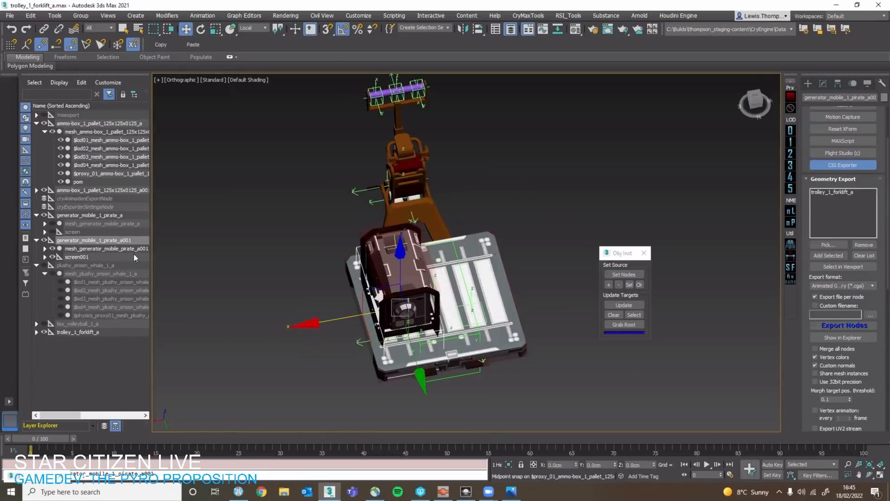
# Clone the generator's root helper as the copy generator_mobile_1_pirate_a002 on the pallet's free side and rotate it about Z to -10°.
pyautogui.keyDown('shift'); pyautogui.moveTo(364, 312); pyautogui.dragTo(437, 293); pyautogui.keyUp('shift')
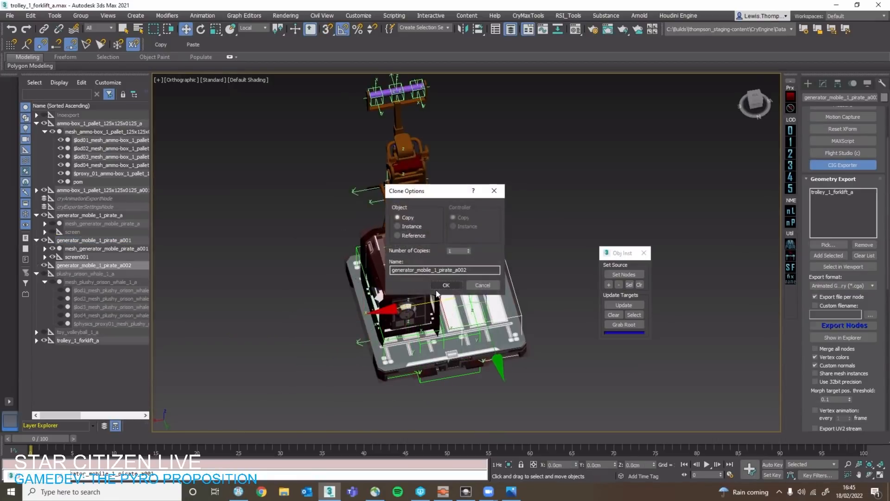
pyautogui.click(441, 285)
pyautogui.press('e')
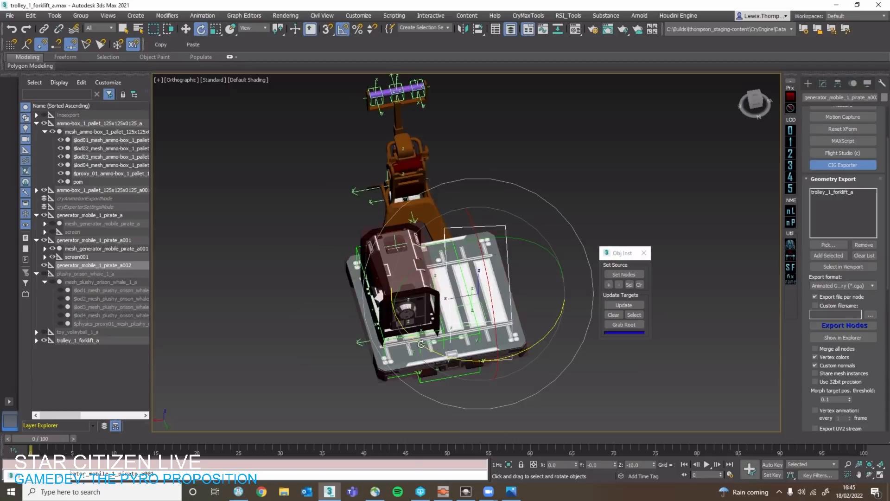
pyautogui.press('w')
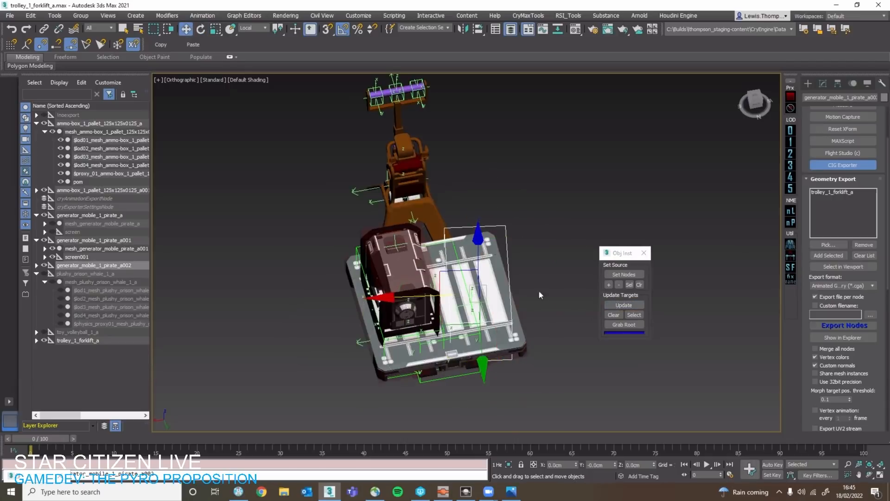
# Populate generator_mobile_1_pirate_a002 with the generator parts and unhide all its child nodes.
pyautogui.click(538, 290)
pyautogui.click(509, 246)
pyautogui.click(36, 265)
pyautogui.doubleClick(57, 266)
pyautogui.click(51, 273)
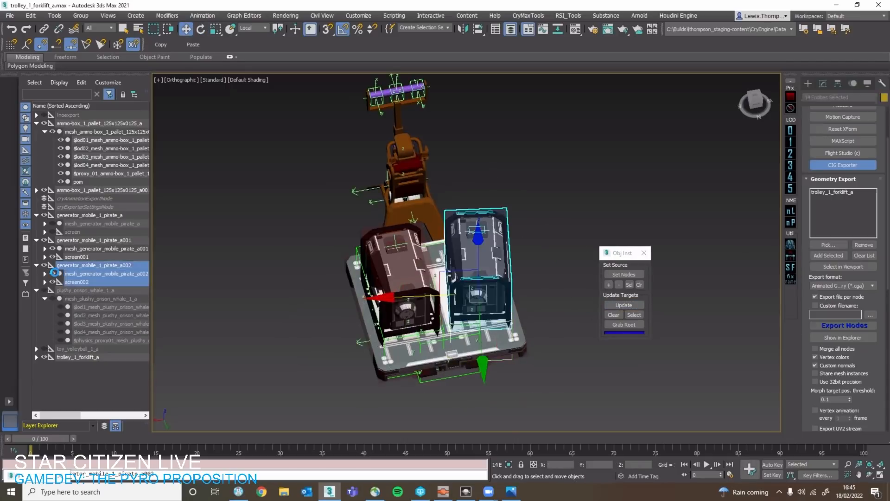
pyautogui.click(44, 273)
# Hide the physics proxies and display only the LOD0 meshes of all the props.
pyautogui.click(257, 297)
pyautogui.press('q')
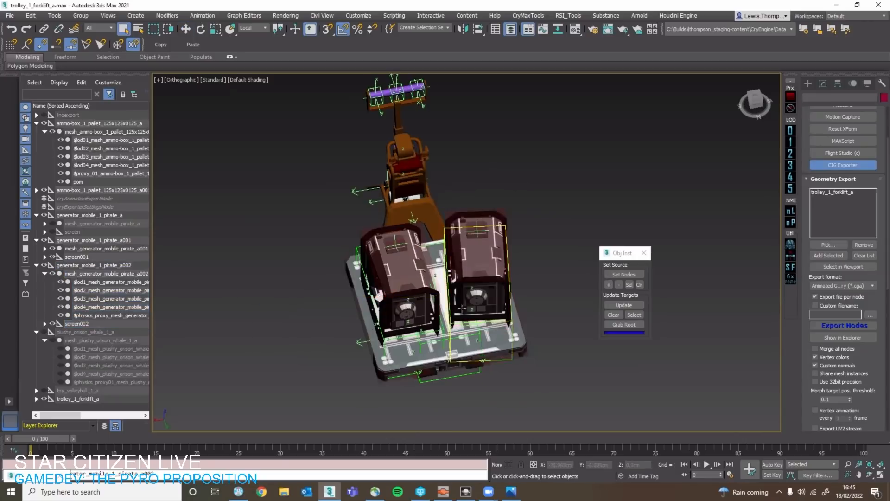
pyautogui.click(478, 260)
pyautogui.scroll(-3, 479, 260)
pyautogui.moveTo(479, 259); pyautogui.dragTo(341, 276, button='middle')
pyautogui.keyDown('alt'); pyautogui.moveTo(686, 218); pyautogui.dragTo(747, 177, button='middle'); pyautogui.keyUp('alt')
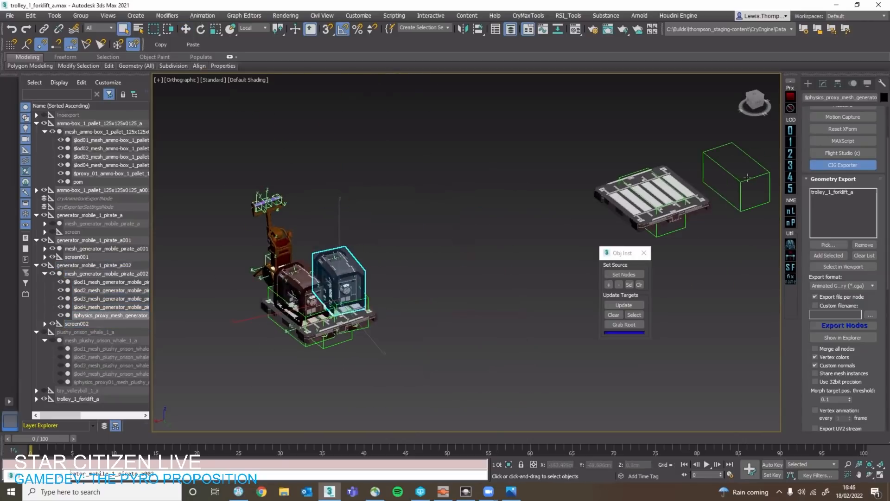
pyautogui.click(790, 110)
pyautogui.scroll(4, 301, 214)
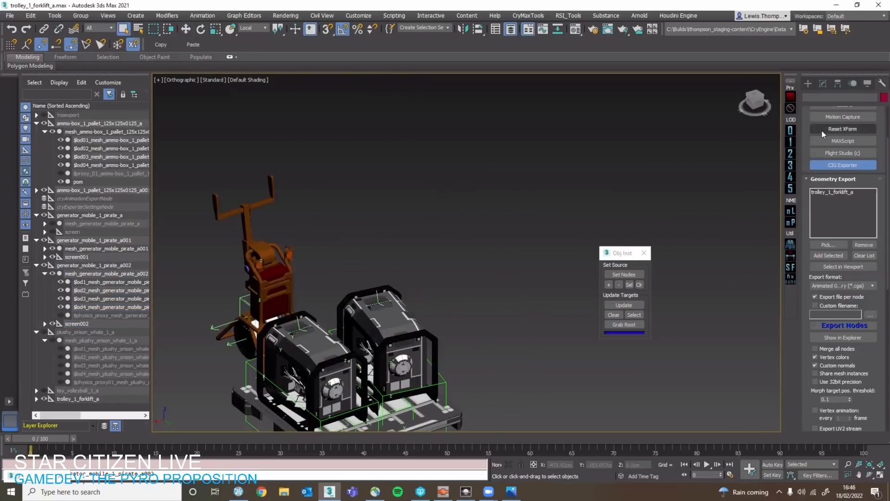
pyautogui.click(790, 130)
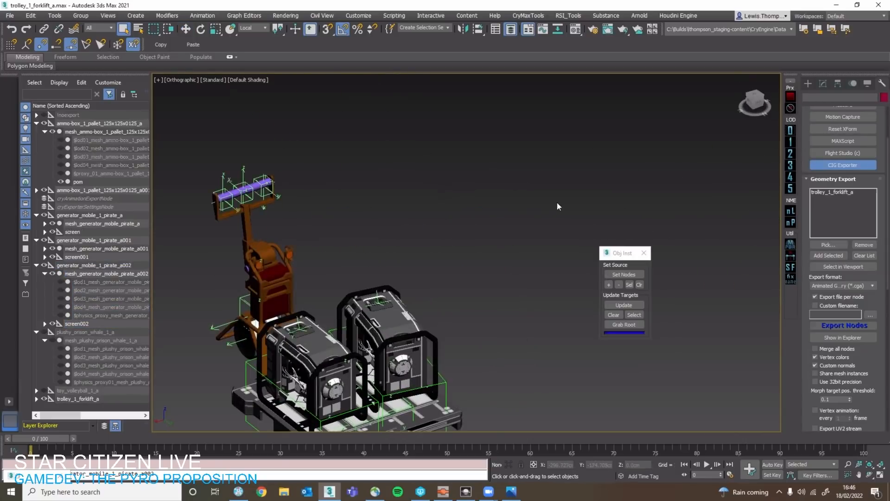
pyautogui.click(790, 96)
pyautogui.click(791, 107)
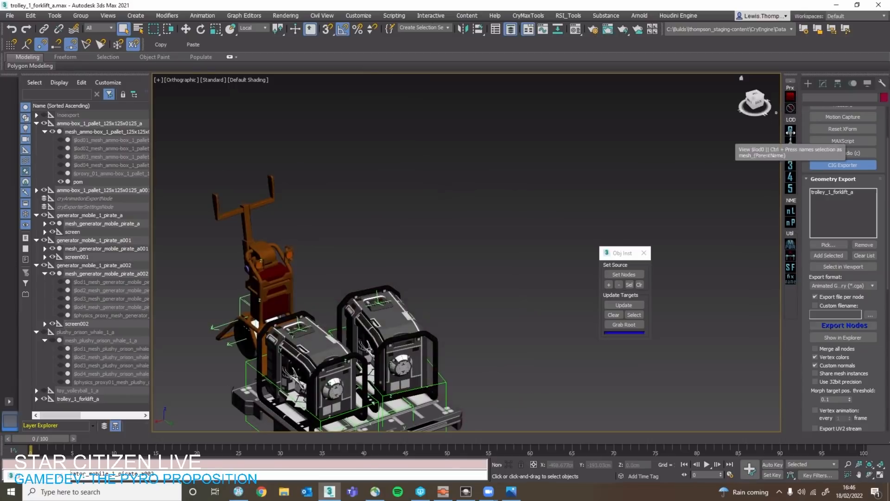
# Preview the props' lower LODs, including LOD2 and LOD3, and return to the LOD0 view.
pyautogui.moveTo(597, 207); pyautogui.dragTo(765, 163, button='middle')
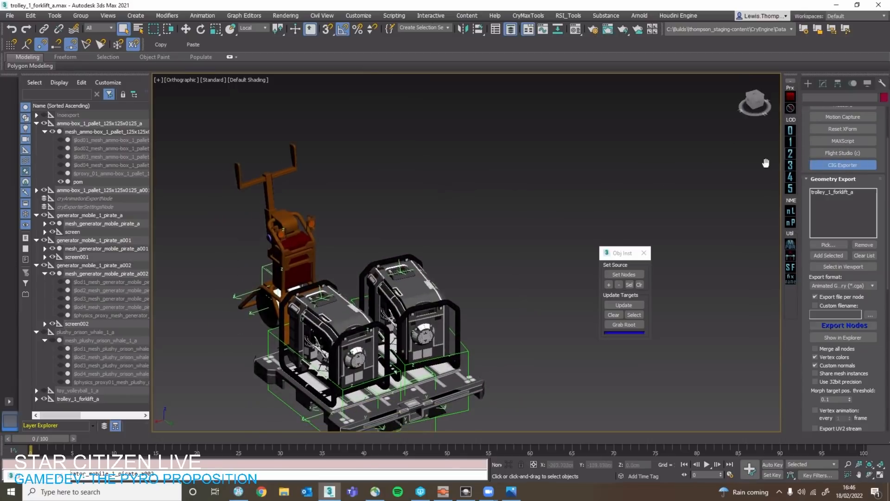
pyautogui.click(791, 142)
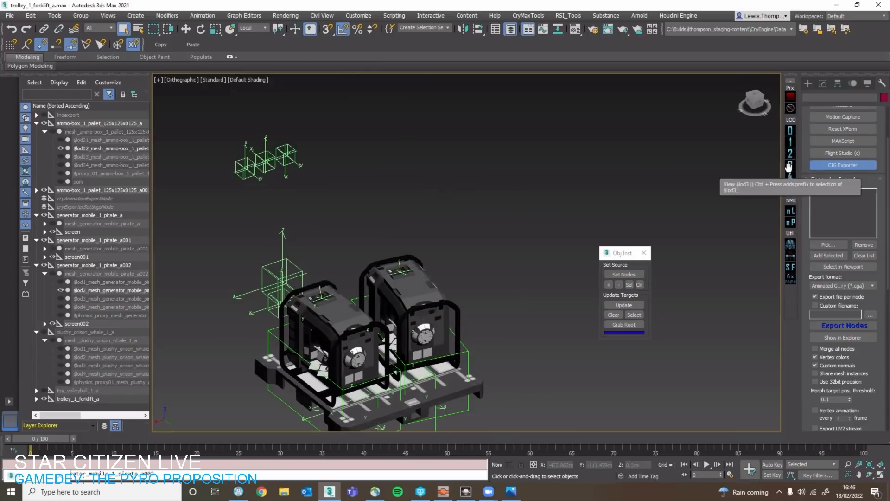
pyautogui.click(789, 165)
pyautogui.click(791, 129)
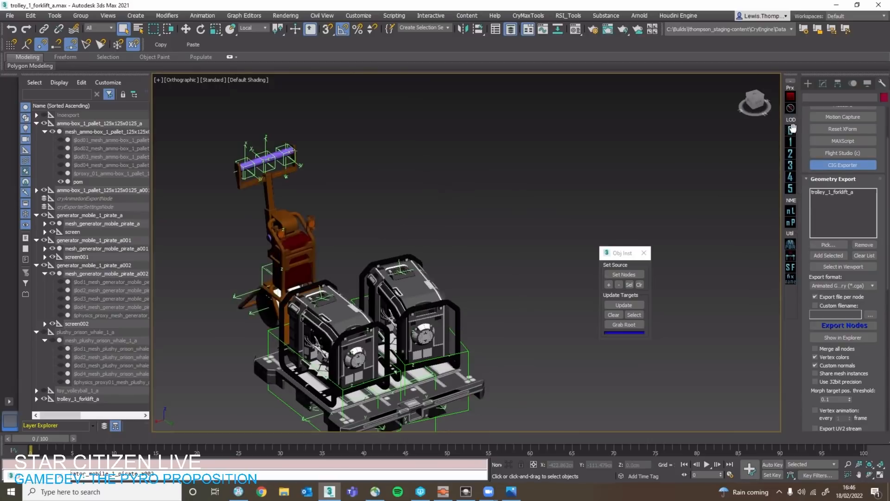
# Unhide plushy_orison_whale_1_a together with all its child nodes.
pyautogui.moveTo(465, 247); pyautogui.dragTo(508, 103, button='middle')
pyautogui.moveTo(535, 202); pyautogui.dragTo(434, 235, button='middle')
pyautogui.scroll(-3, 433, 235)
pyautogui.moveTo(433, 235); pyautogui.dragTo(321, 256, button='middle')
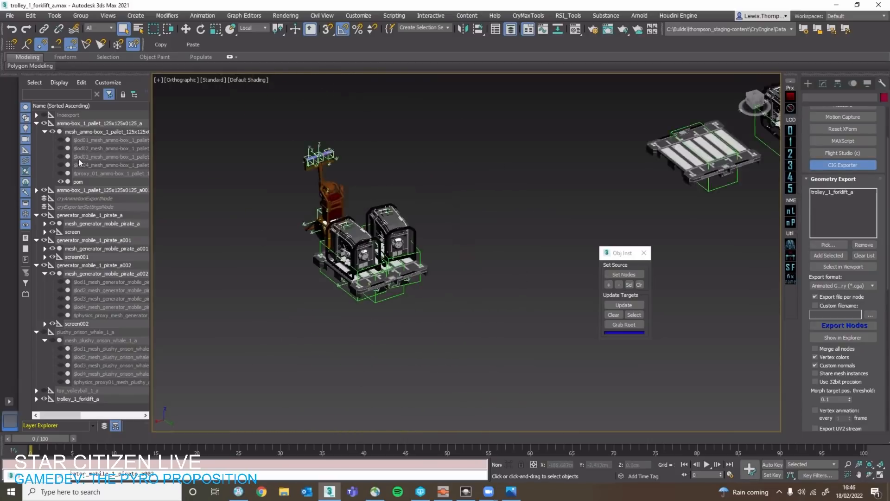
pyautogui.click(105, 240)
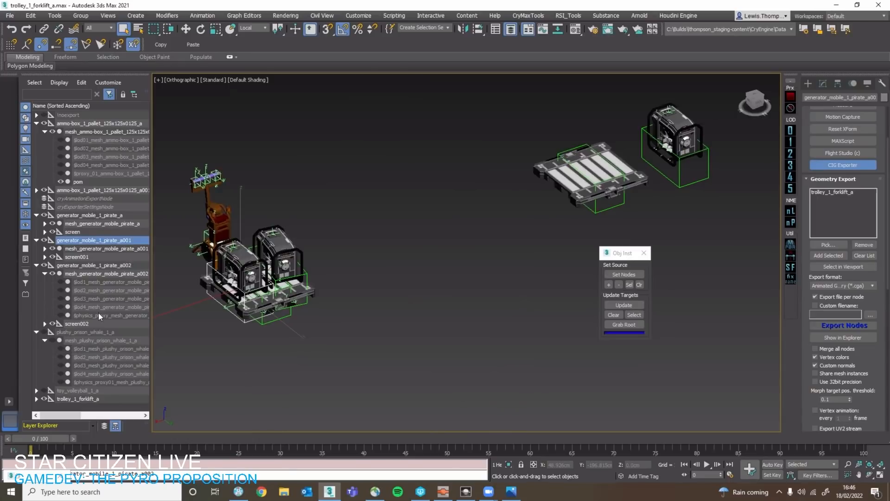
pyautogui.doubleClick(96, 332)
pyautogui.click(52, 340)
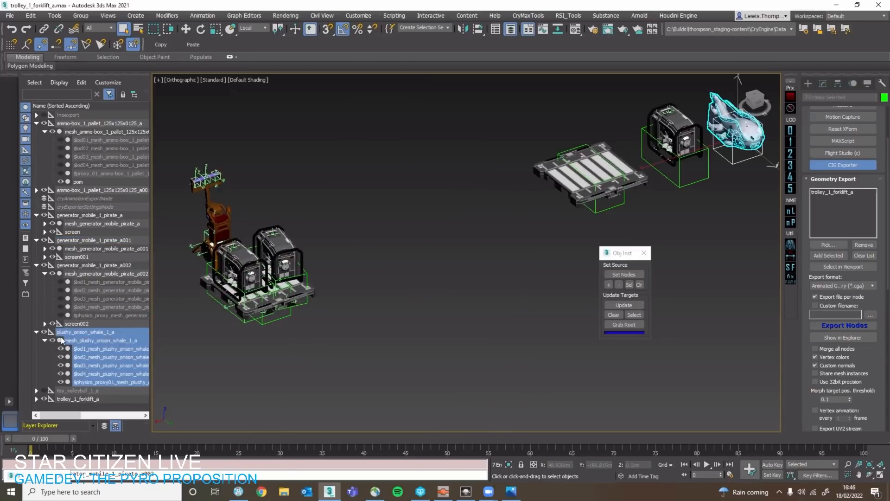
# Copy the source whale plushy's root helper to a spot beside the loaded trolley as plushy_orison_whale_1_a001.
pyautogui.click(111, 332)
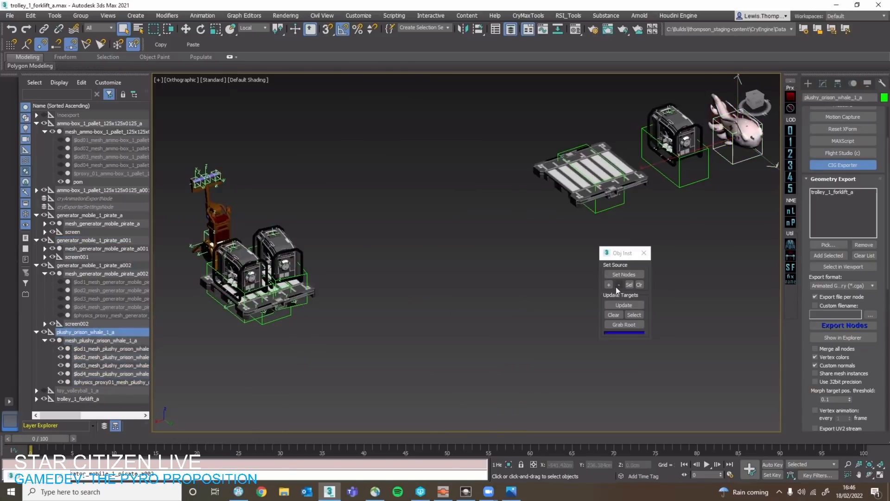
pyautogui.click(526, 274)
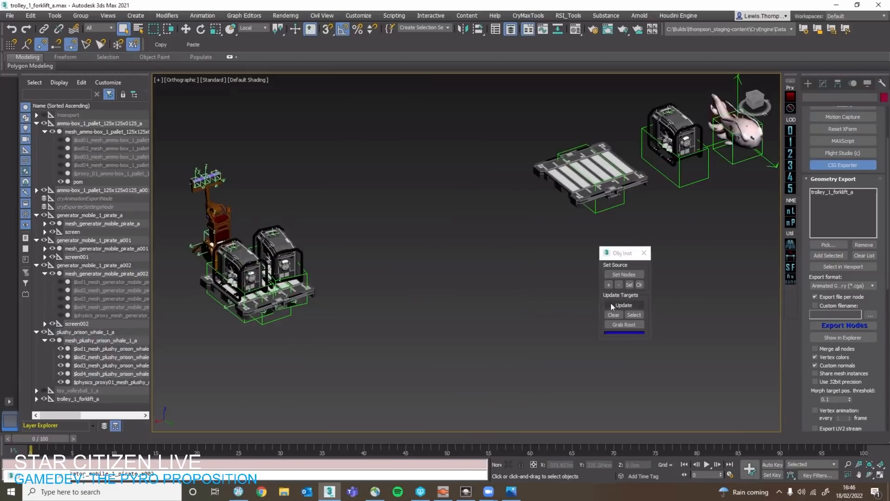
pyautogui.click(737, 162)
pyautogui.press('w')
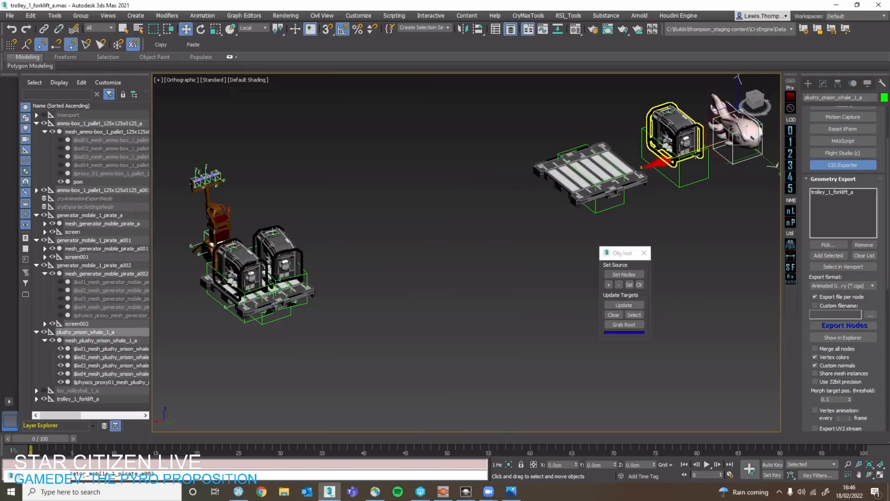
pyautogui.keyDown('shift'); pyautogui.moveTo(737, 160); pyautogui.dragTo(387, 277); pyautogui.keyUp('shift')
pyautogui.click(437, 285)
pyautogui.scroll(4, 251, 275)
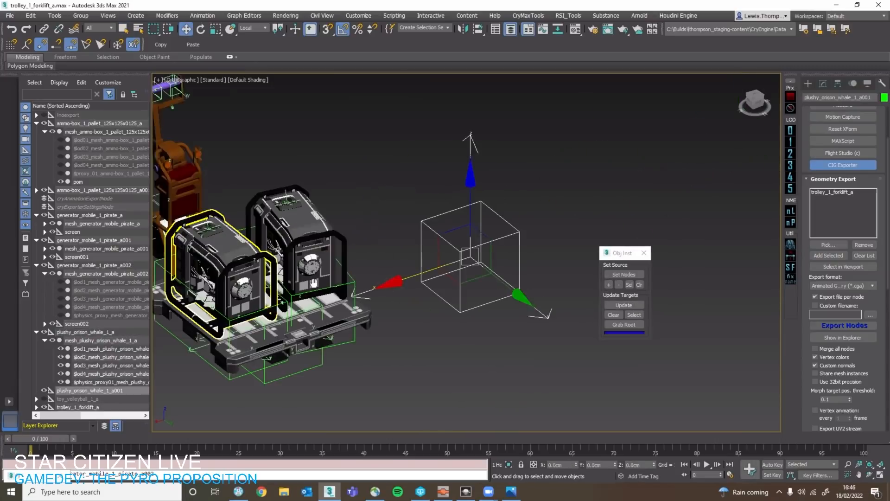
# Snap the whale helper copy onto the top of the second generator and populate it using the Obj Inst update.
pyautogui.moveTo(250, 275); pyautogui.dragTo(286, 281, button='middle')
pyautogui.press('s')
pyautogui.moveTo(481, 240)
pyautogui.mouseDown()
pyautogui.moveTo(314, 234)
pyautogui.moveTo(340, 224)
pyautogui.moveTo(317, 215)
pyautogui.mouseUp()
pyautogui.press('s')
pyautogui.keyDown('alt'); pyautogui.moveTo(303, 219); pyautogui.dragTo(311, 212, button='middle'); pyautogui.keyUp('alt')
pyautogui.moveTo(311, 212); pyautogui.dragTo(644, 300, button='middle')
pyautogui.click(624, 304)
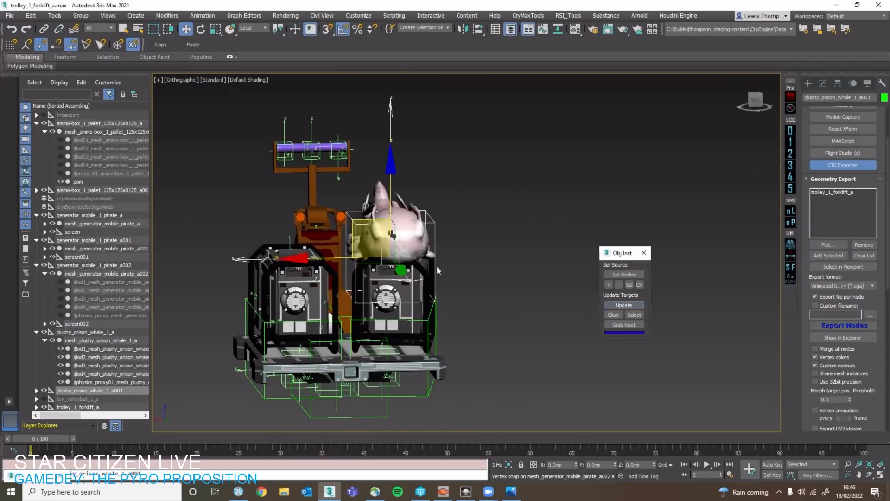
# Rotate the whale plushy copy and reposition it to lie across the tops of the two generators.
pyautogui.keyDown('alt'); pyautogui.moveTo(463, 264); pyautogui.dragTo(556, 287, button='middle'); pyautogui.keyUp('alt')
pyautogui.keyDown('alt'); pyautogui.moveTo(417, 278); pyautogui.dragTo(392, 314, button='middle'); pyautogui.keyUp('alt')
pyautogui.press('e')
pyautogui.moveTo(394, 308); pyautogui.dragTo(320, 297)
pyautogui.press('w')
pyautogui.moveTo(383, 280); pyautogui.dragTo(349, 317)
pyautogui.keyDown('alt'); pyautogui.moveTo(385, 313); pyautogui.dragTo(353, 245, button='middle'); pyautogui.keyUp('alt')
# Hide the physics proxy covering the whale plushy and clear the selection.
pyautogui.click(456, 244)
pyautogui.click(419, 258)
pyautogui.keyDown('alt'); pyautogui.moveTo(480, 287); pyautogui.dragTo(491, 294, button='middle'); pyautogui.keyUp('alt')
pyautogui.click(724, 208)
pyautogui.click(406, 262)
pyautogui.click(791, 108)
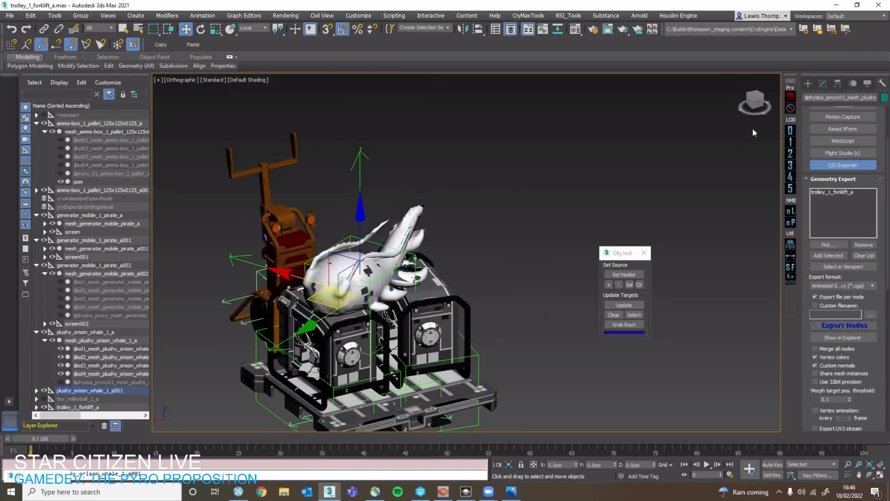
pyautogui.click(753, 131)
# Select the whale copy's root helper and check from several angles how the plushy rests on the generators.
pyautogui.click(405, 262)
pyautogui.moveTo(438, 306); pyautogui.dragTo(542, 313, button='middle')
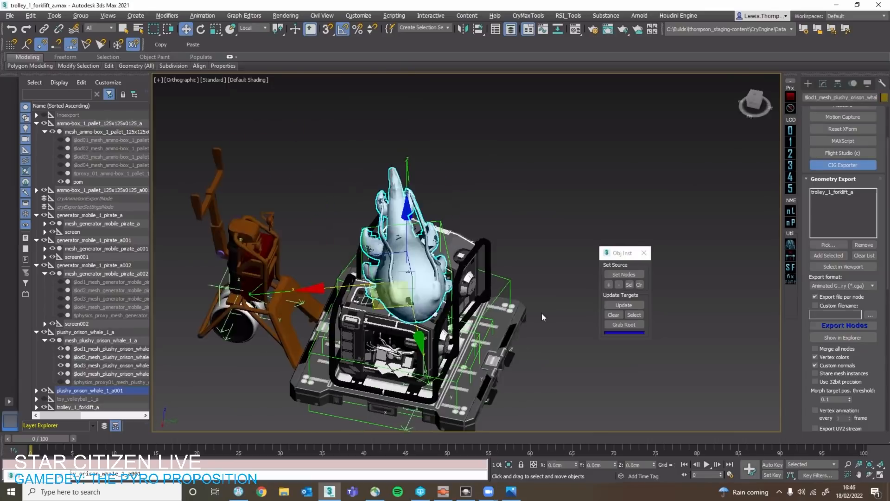
pyautogui.click(541, 313)
pyautogui.click(453, 269)
pyautogui.keyDown('alt'); pyautogui.moveTo(485, 235); pyautogui.dragTo(422, 202, button='middle'); pyautogui.keyUp('alt')
pyautogui.click(417, 202)
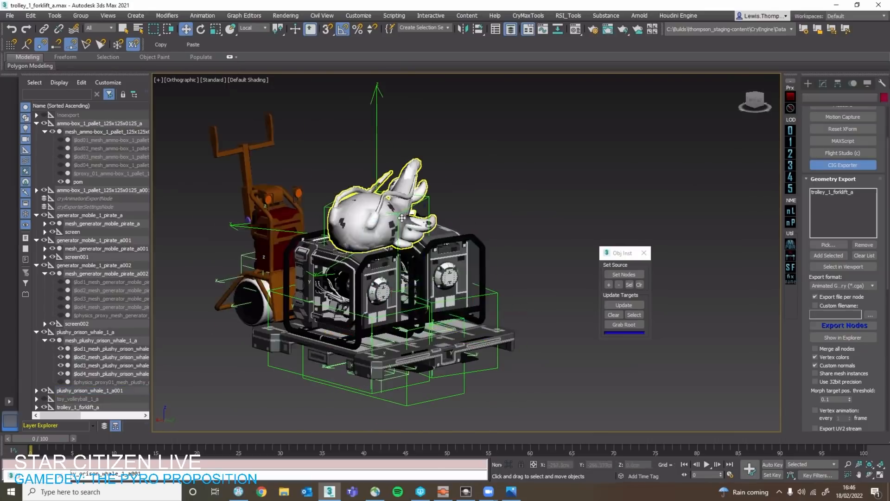
pyautogui.scroll(5, 472, 181)
pyautogui.click(476, 181)
pyautogui.scroll(-5, 455, 174)
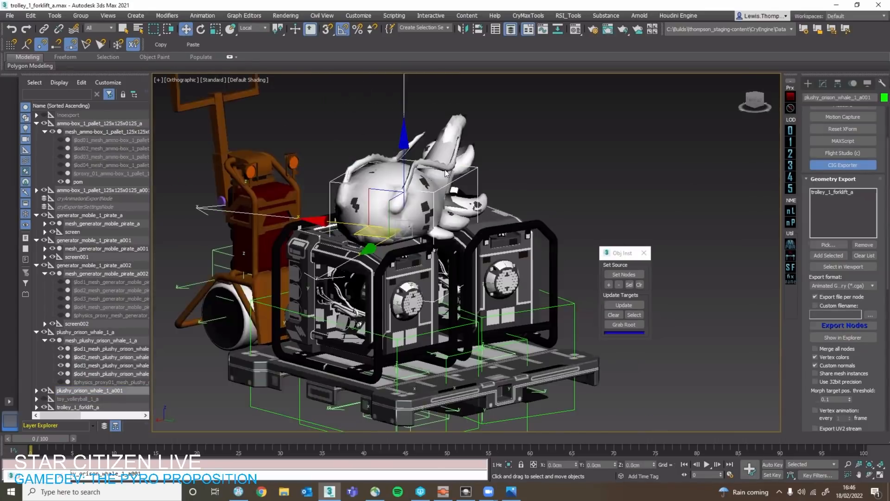
pyautogui.keyDown('alt'); pyautogui.moveTo(452, 172); pyautogui.dragTo(402, 158, button='middle'); pyautogui.keyUp('alt')
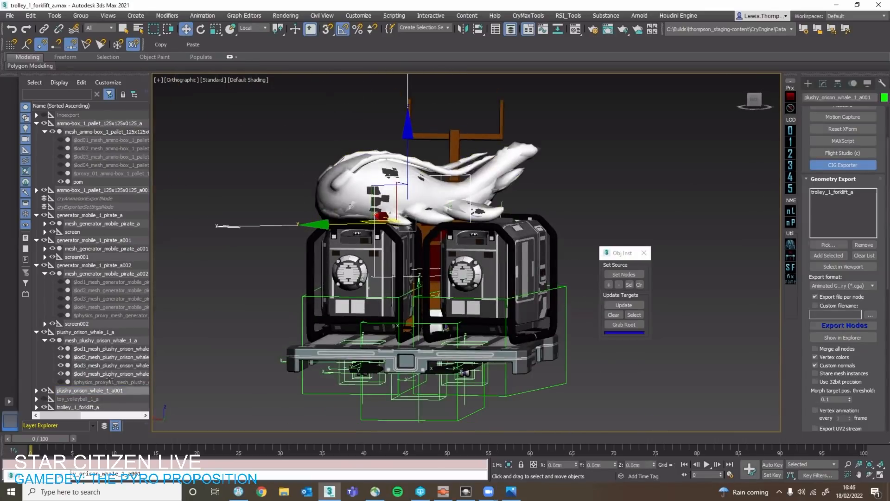
# Expand the full hierarchy of plushy_orison_whale_1_a001 and select only its root helper.
pyautogui.doubleClick(98, 391)
pyautogui.click(45, 390)
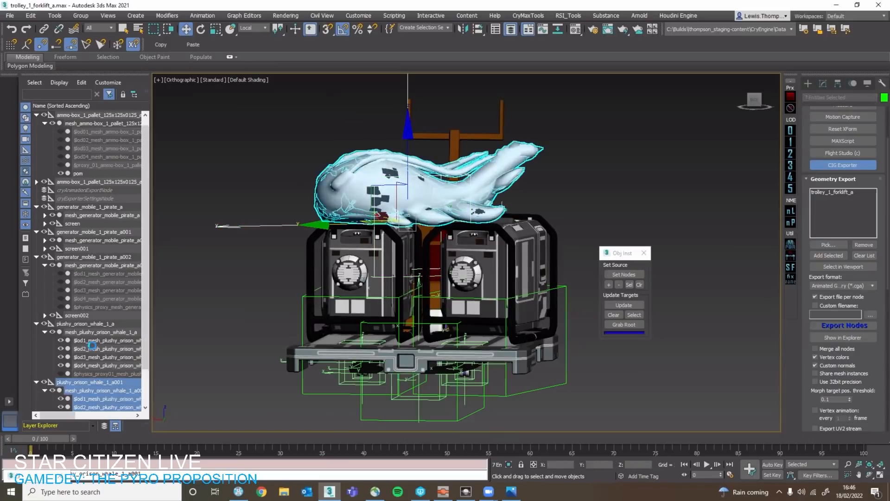
pyautogui.click(90, 346)
pyautogui.scroll(-2, 88, 345)
pyautogui.click(87, 342)
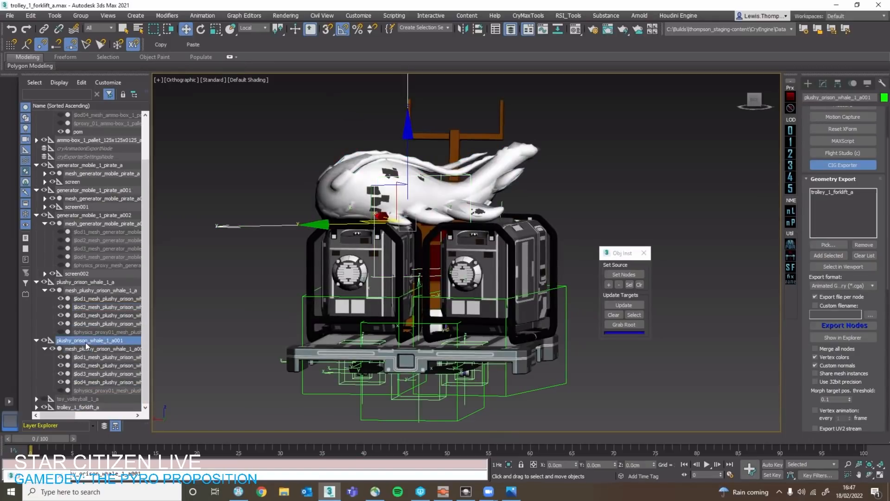
# Parent the whale plushy copy plushy_orison_whale_1_a001 to the trolley_1_forklift_a root helper and check its place in the hierarchy.
pyautogui.moveTo(85, 339); pyautogui.dragTo(80, 406)
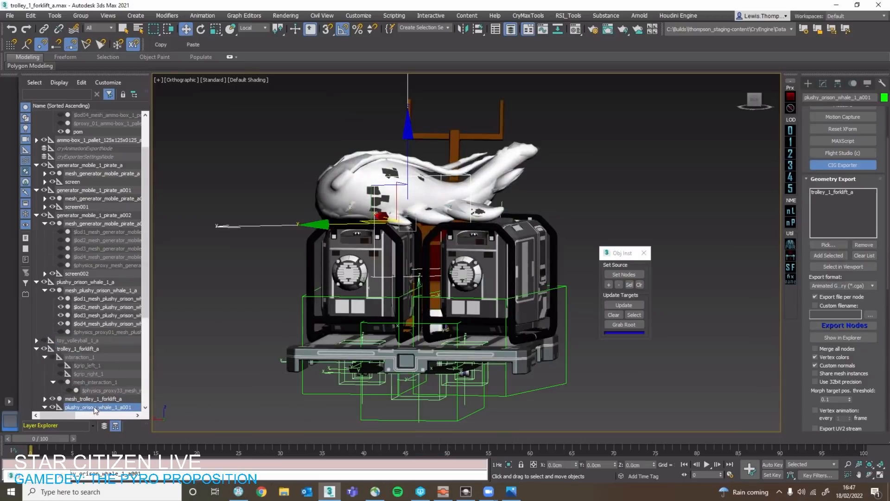
pyautogui.scroll(-4, 102, 394)
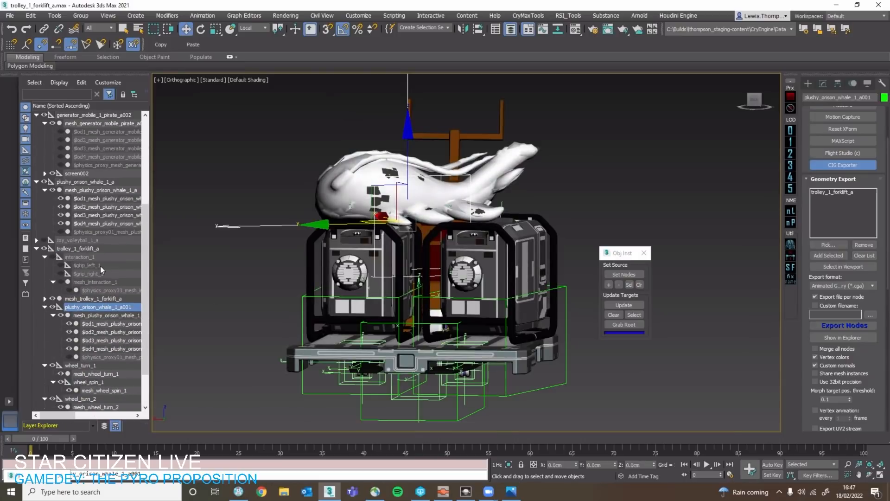
pyautogui.scroll(5, 100, 266)
# Parent both generator copies, generator_mobile_1_pirate_a001 and generator_mobile_1_pirate_a002, to the trolley_1_forklift_a root and clear the selection.
pyautogui.click(302, 298)
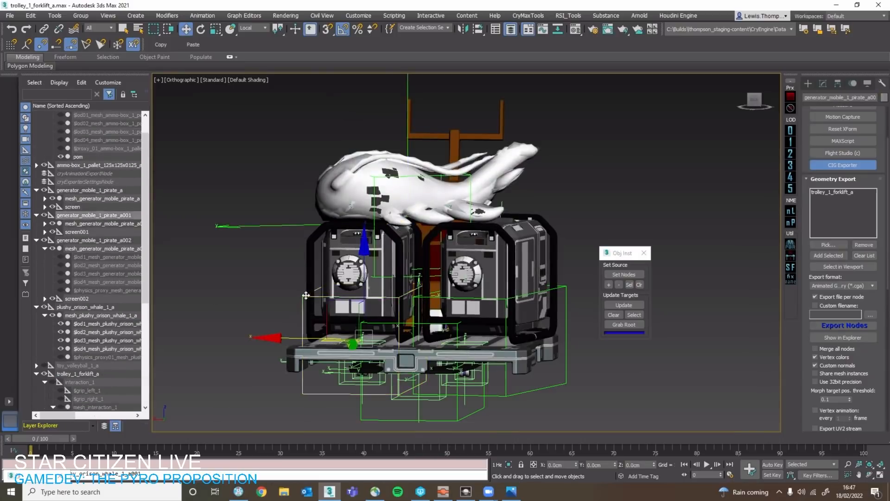
pyautogui.keyDown('ctrl'); pyautogui.click(566, 318); pyautogui.keyUp('ctrl')
pyautogui.moveTo(85, 240); pyautogui.dragTo(89, 370)
pyautogui.click(199, 346)
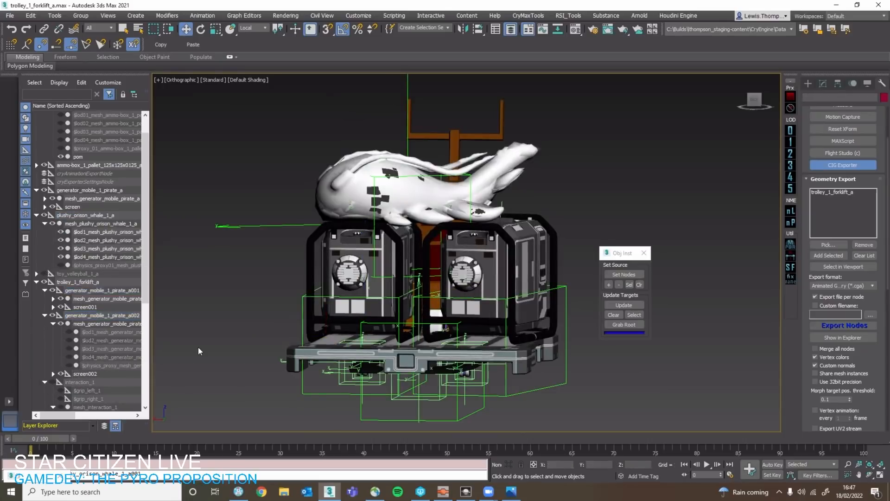
# Select the ammo-box pallet's root helper beneath the generators and parent it to the trolley_1_forklift_a root.
pyautogui.scroll(-4, 197, 335)
pyautogui.scroll(5, 412, 375)
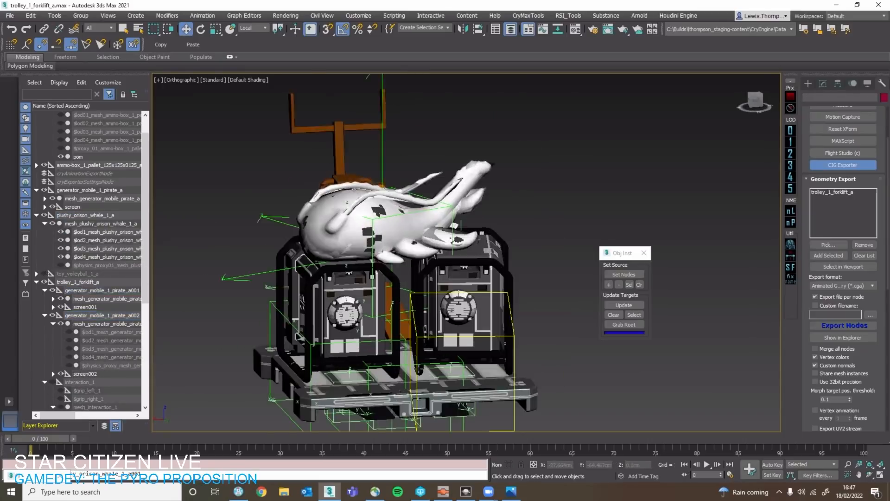
pyautogui.click(451, 346)
pyautogui.scroll(-5, 452, 366)
pyautogui.click(521, 397)
pyautogui.keyDown('alt'); pyautogui.moveTo(521, 397); pyautogui.dragTo(552, 415, button='middle'); pyautogui.keyUp('alt')
pyautogui.scroll(3, 464, 406)
pyautogui.moveTo(448, 404); pyautogui.dragTo(337, 362, button='middle')
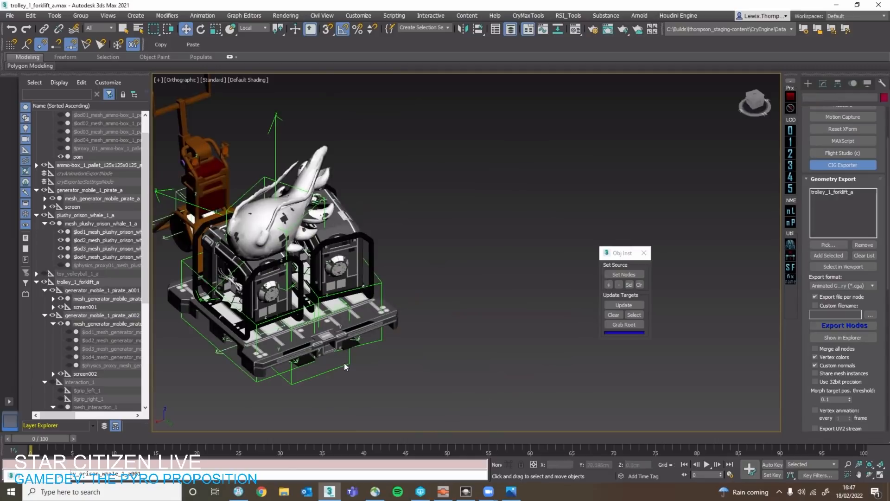
pyautogui.click(336, 361)
pyautogui.moveTo(96, 190); pyautogui.dragTo(77, 306)
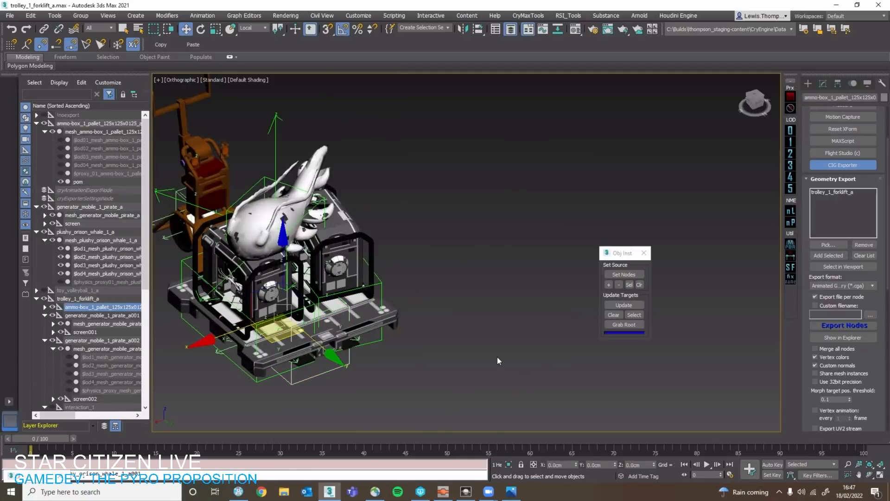
# Clear the selection, export trolley_1_forklift_a with the CIG Exporter and dismiss the degenerate faces report.
pyautogui.click(496, 357)
pyautogui.hotkey('ctrl', 'e')
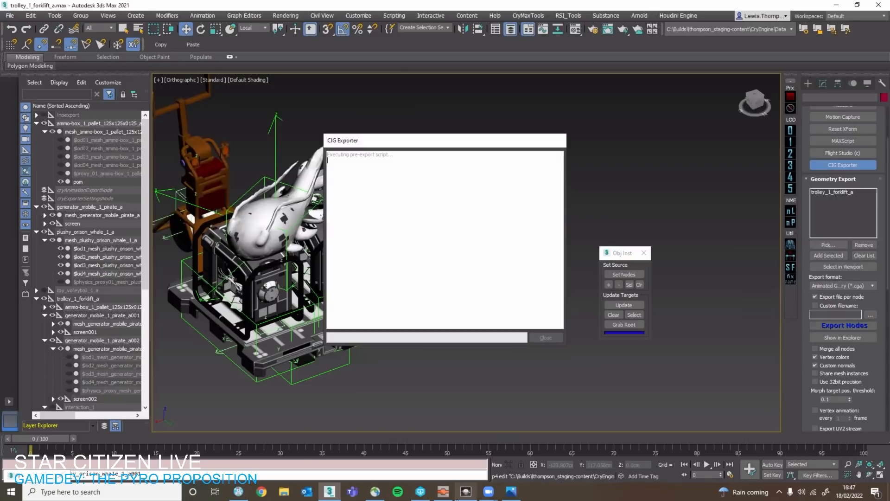
pyautogui.moveTo(467, 491)
pyautogui.click(466, 491)
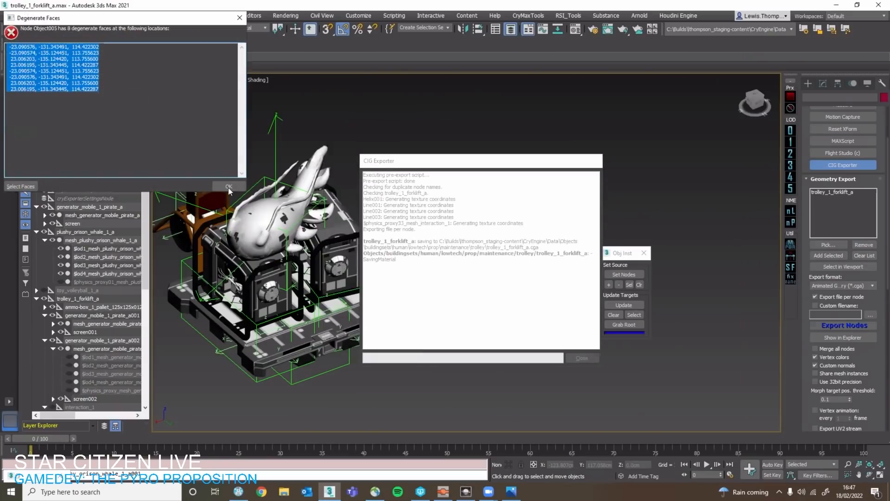
pyautogui.click(227, 185)
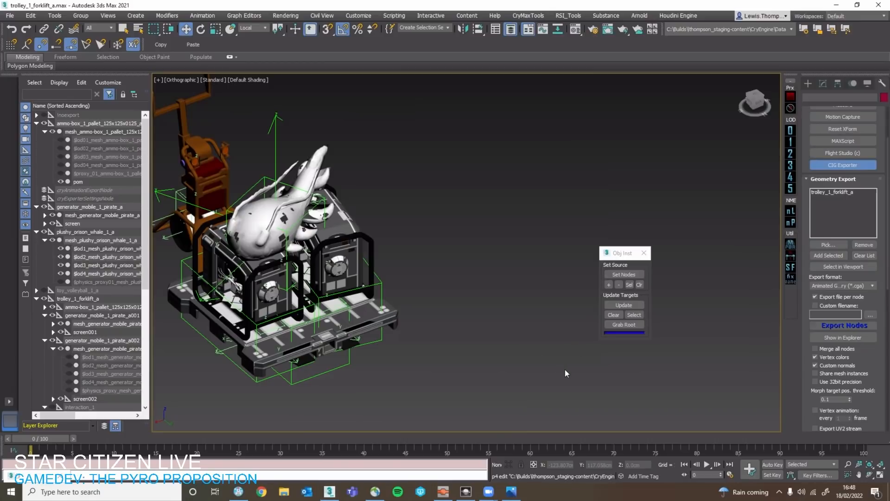
# Switch to the LT-TEST level editor, fly up to the loaded trolley and select the ActorMovable_trolley_1_forklift_a-001 entity.
pyautogui.click(466, 491)
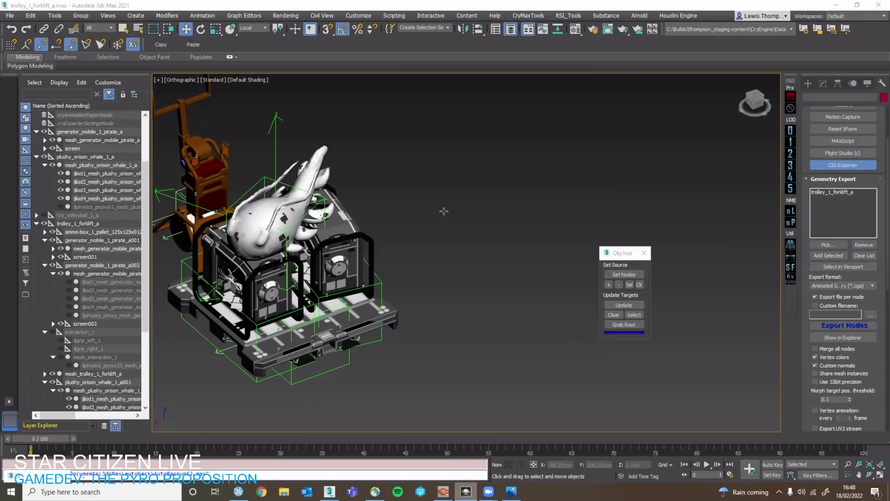
pyautogui.hotkey('shift', 'space')
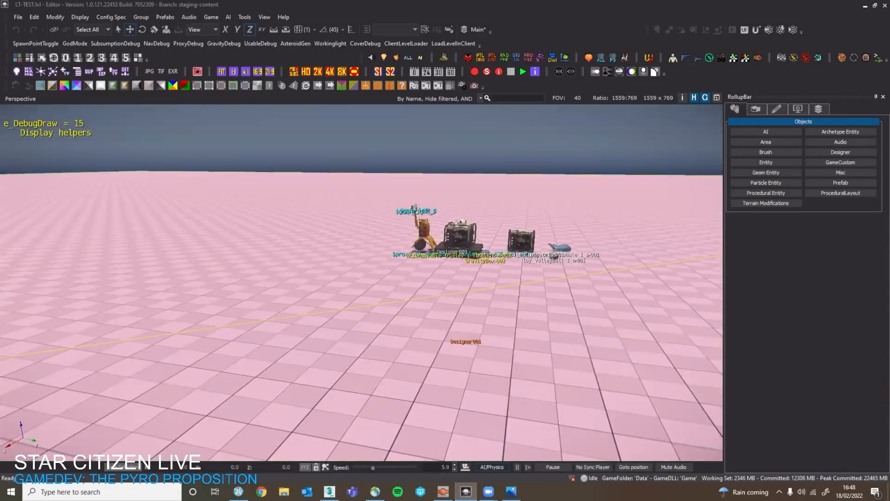
pyautogui.press('w')
pyautogui.moveTo(430, 259); pyautogui.dragTo(515, 253, button='right')
pyautogui.press('s')
pyautogui.press('w')
pyautogui.press('s')
pyautogui.press('s')
pyautogui.click(447, 295)
pyautogui.press('a')
pyautogui.press('w')
pyautogui.press('s')
pyautogui.press('w')
pyautogui.moveTo(323, 251)
pyautogui.mouseDown(button='right')
pyautogui.moveTo(327, 296)
pyautogui.moveTo(323, 250)
pyautogui.mouseUp(button='right')
pyautogui.press('s')
# Enter game mode, walk up to the trolley, grab its handle and push the loaded trolley forward.
pyautogui.hotkey('ctrl', 'g')
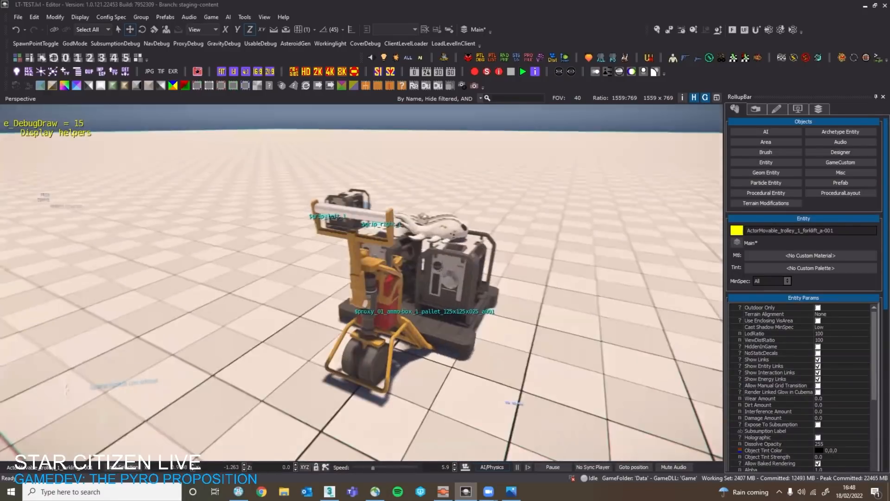
pyautogui.press('w')
pyautogui.press('f')
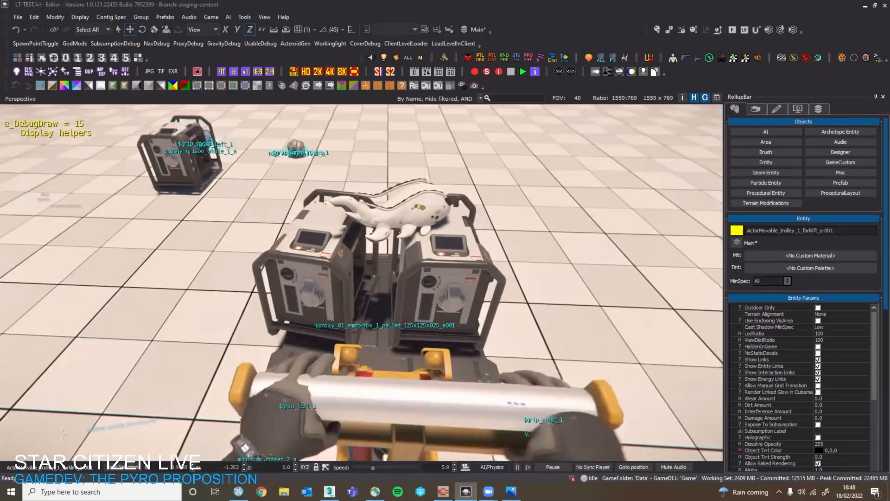
pyautogui.press('w')
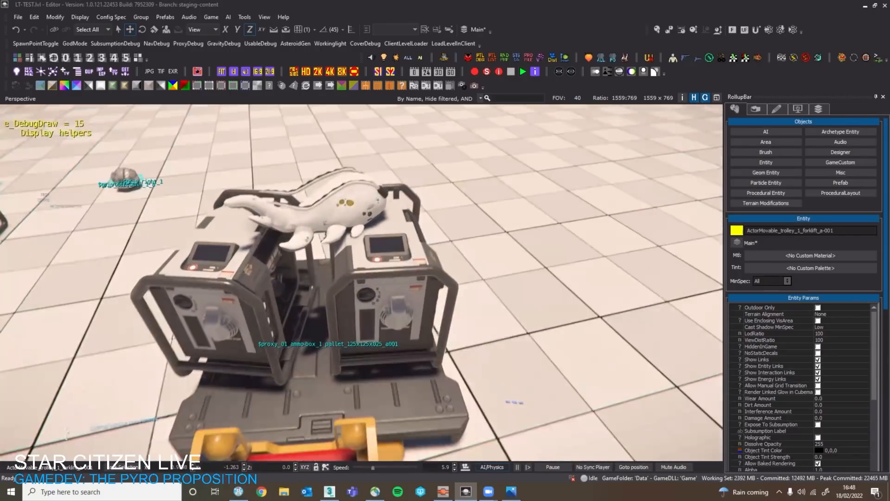
# Check the character pushing the trolley in third person, return to first person and let go of the handle.
pyautogui.press('F4')
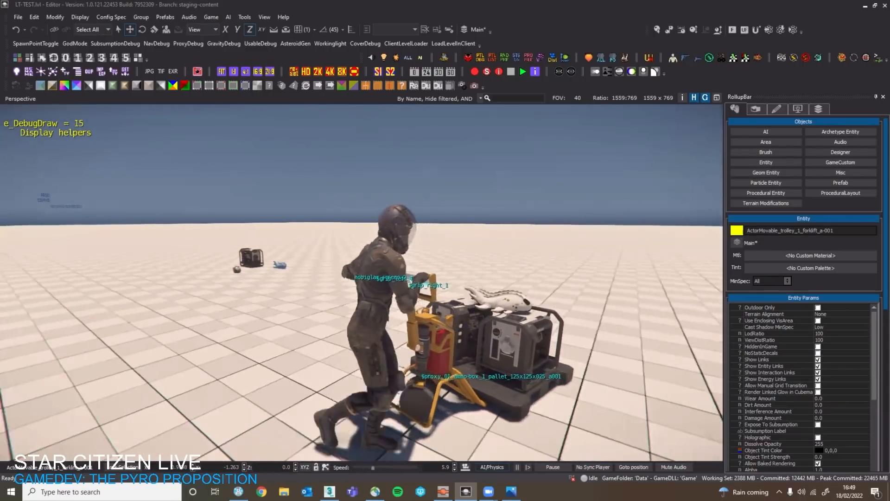
pyautogui.press('F4')
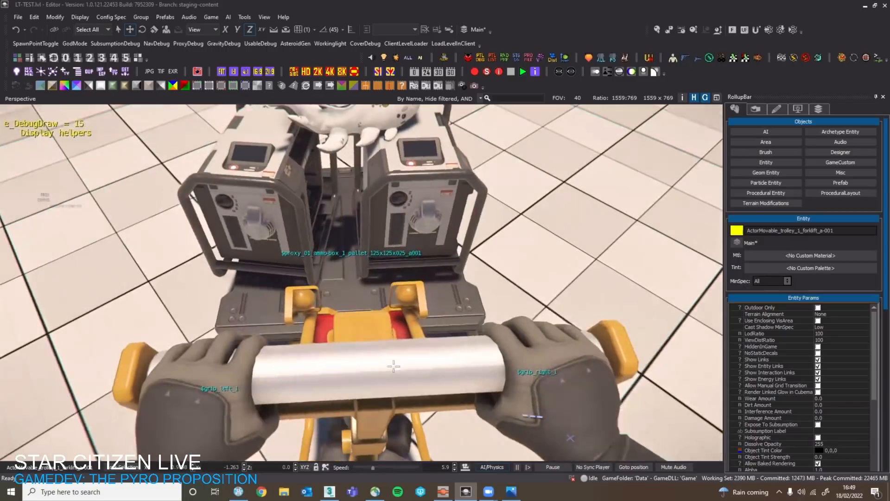
pyautogui.press('f')
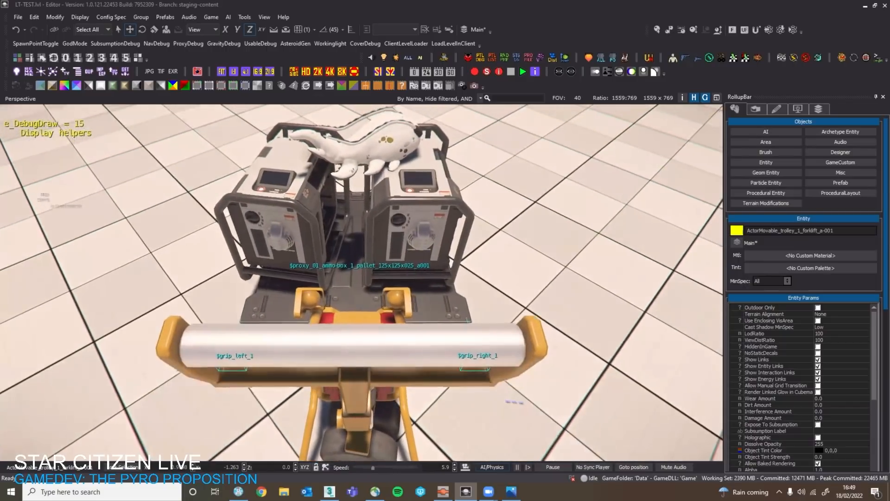
# Walk around the loaded trolley to inspect the generators and whale plushy up close.
pyautogui.press('d')
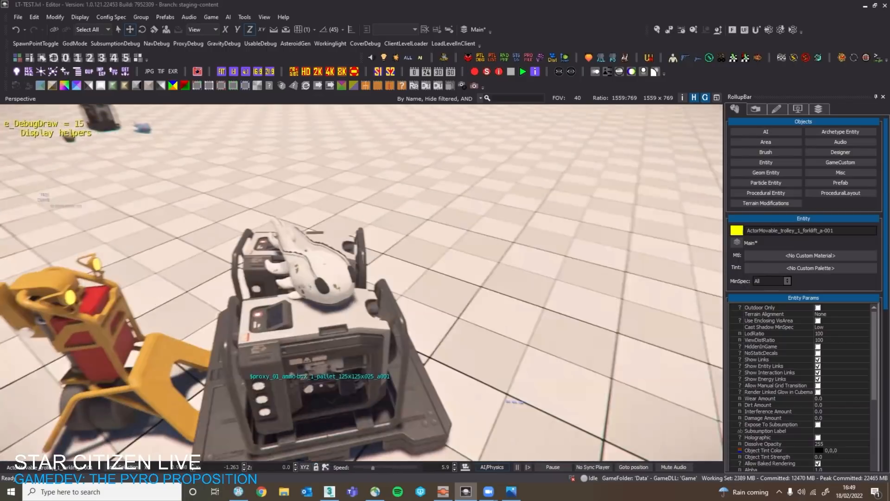
pyautogui.press('w')
pyautogui.press('s')
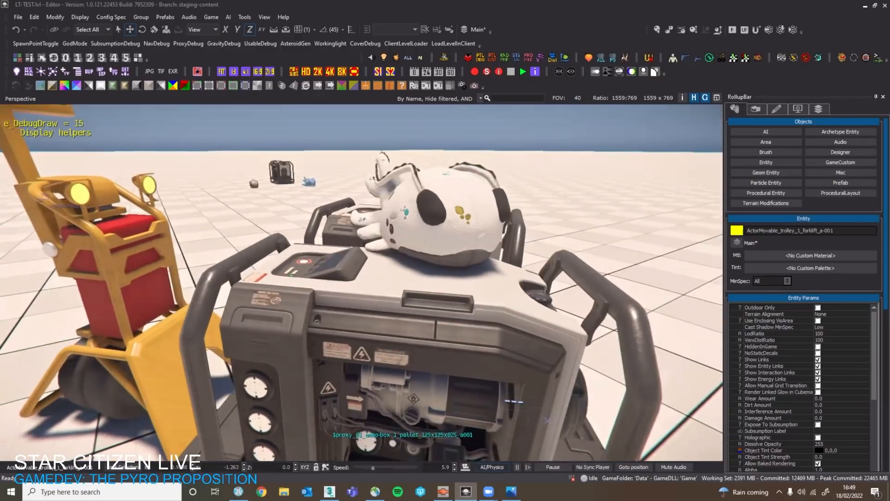
pyautogui.press('F4')
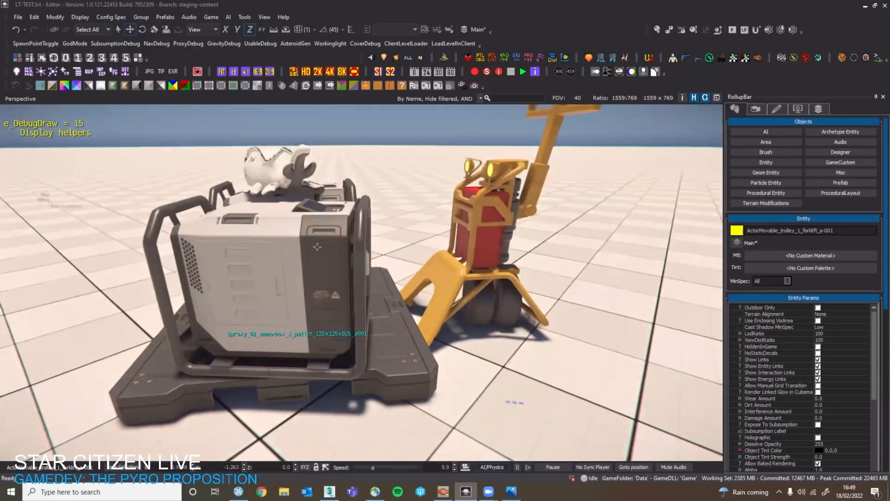
# Leave game mode and fly around the loaded trolley to view its props from the front.
pyautogui.press('Escape')
pyautogui.moveTo(570, 352); pyautogui.dragTo(574, 231, button='right')
pyautogui.press('w')
pyautogui.moveTo(455, 299); pyautogui.dragTo(572, 241, button='right')
pyautogui.press('w')
pyautogui.press('a')
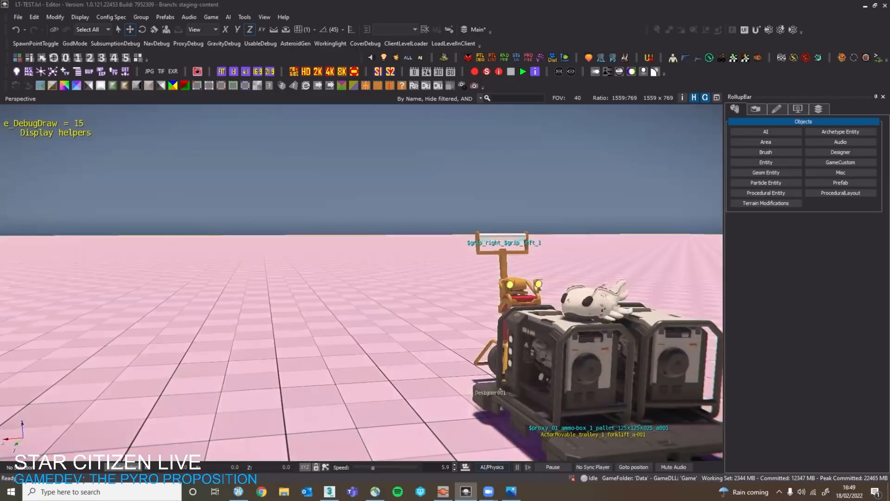
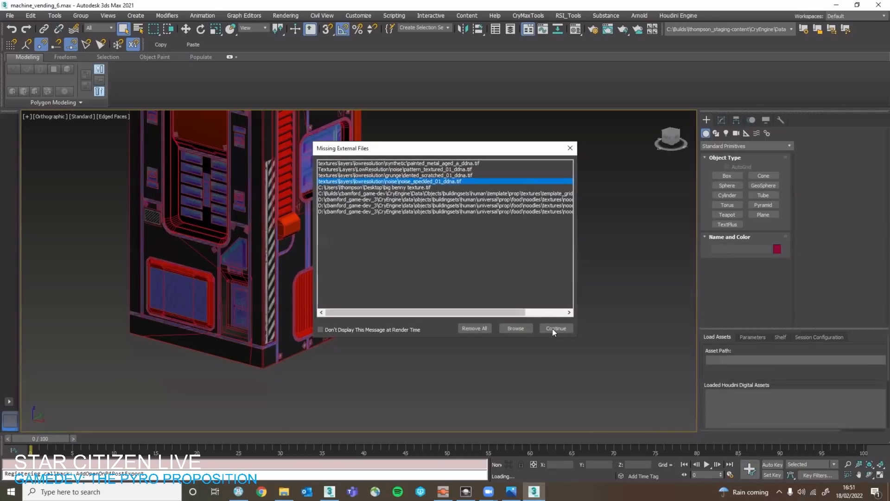
# Finish opening machine_vending_6.max past the missing files and Scene Converter dialogs, and bring both retro vending machines into view.
pyautogui.click(552, 327)
pyautogui.click(484, 257)
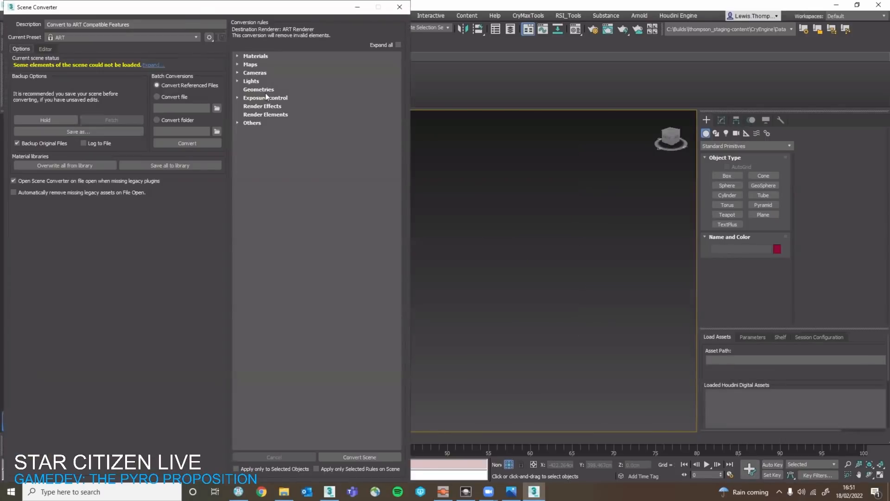
pyautogui.click(399, 7)
pyautogui.keyDown('alt'); pyautogui.moveTo(434, 235); pyautogui.dragTo(447, 277, button='middle'); pyautogui.keyUp('alt')
pyautogui.rightClick(448, 277)
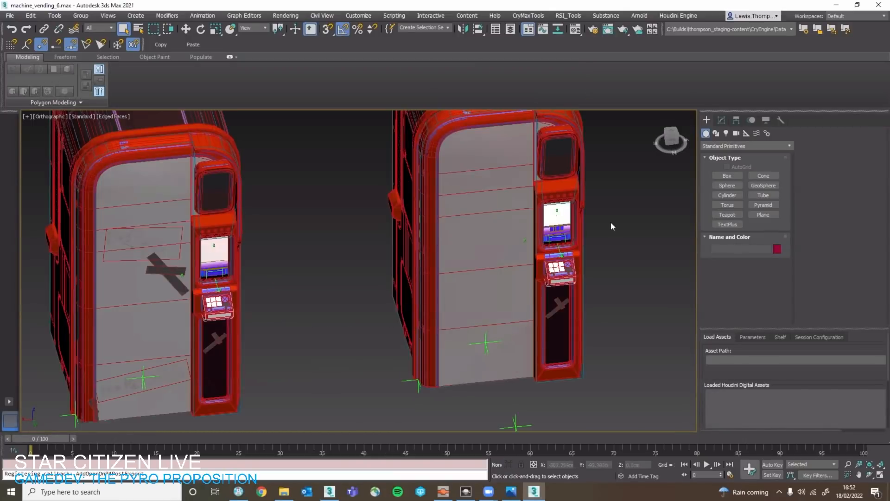
pyautogui.scroll(-5, 611, 225)
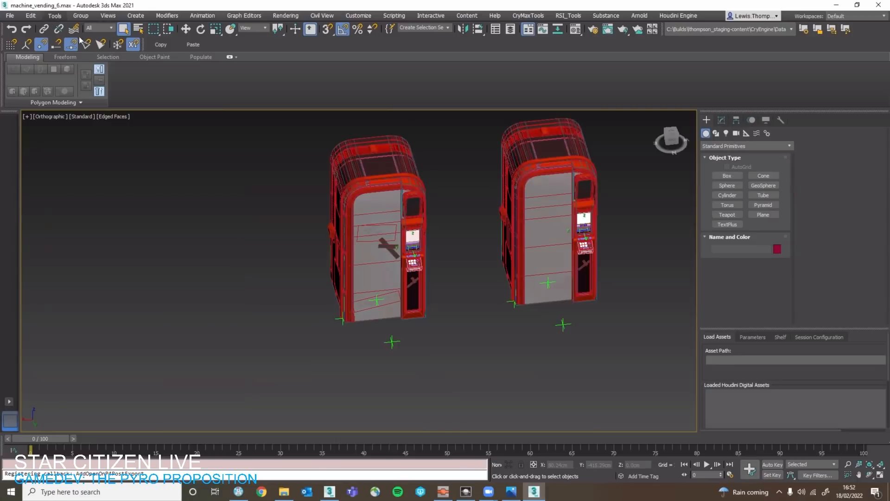
# List the scene's objects and isolate the machine_vending_6_retro_a hierarchy.
pyautogui.click(55, 15)
pyautogui.click(70, 40)
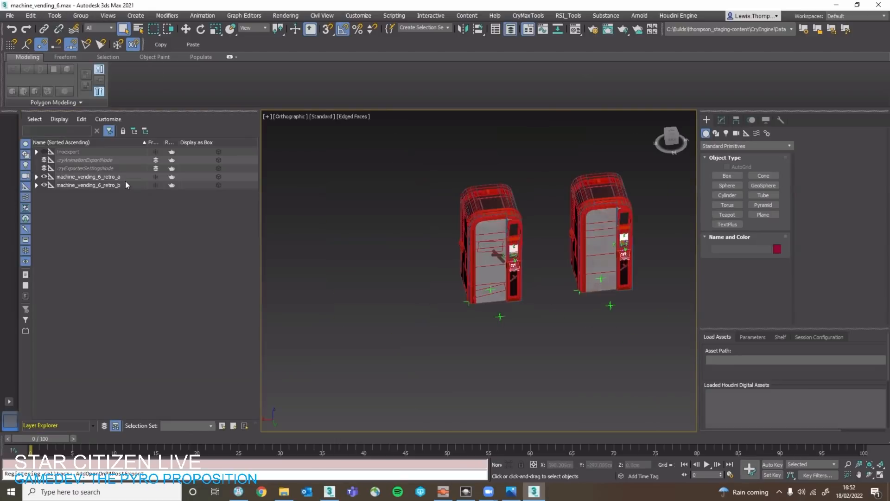
pyautogui.doubleClick(125, 182)
pyautogui.doubleClick(126, 178)
pyautogui.hotkey('alt', 'q')
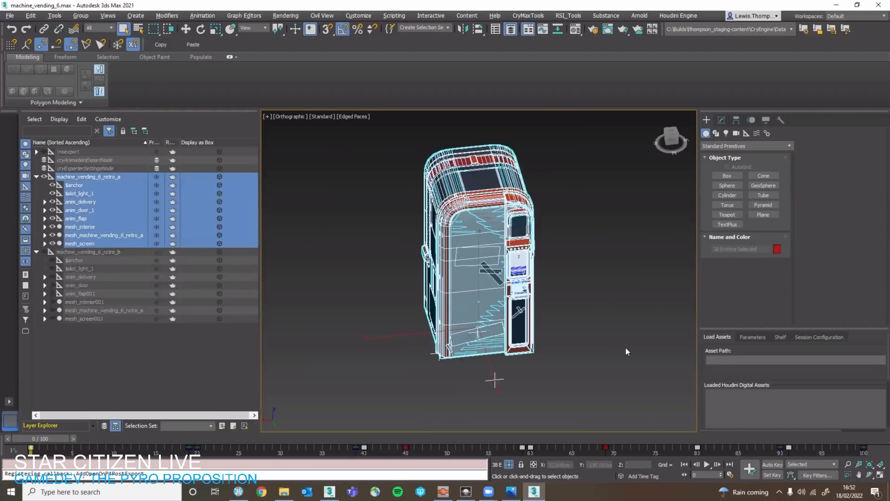
# Copy the full machine_vending_6_retro_a hierarchy and paste it into the trolley_1_forklift_a.max scene, auto-renaming duplicate names.
pyautogui.click(565, 334)
pyautogui.doubleClick(100, 177)
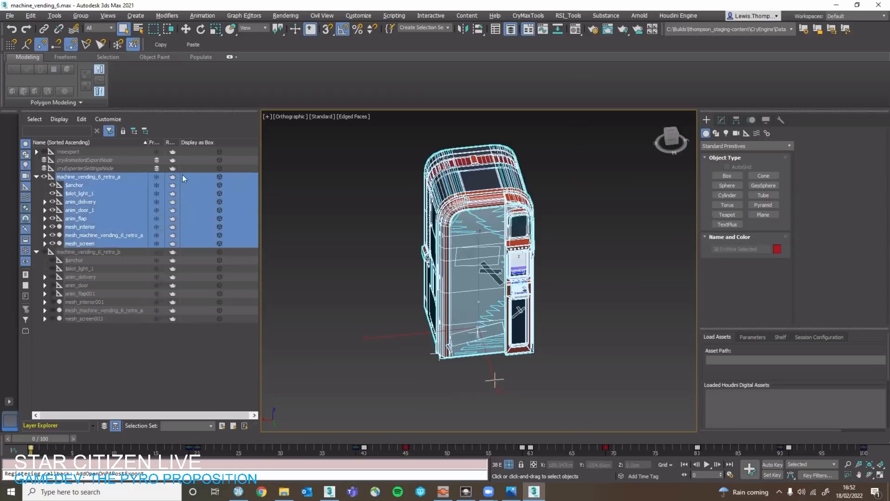
pyautogui.click(161, 45)
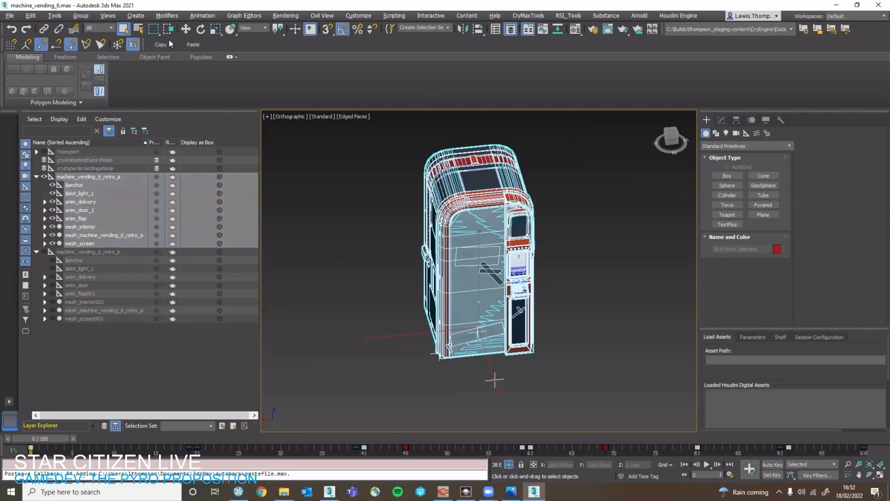
pyautogui.click(330, 492)
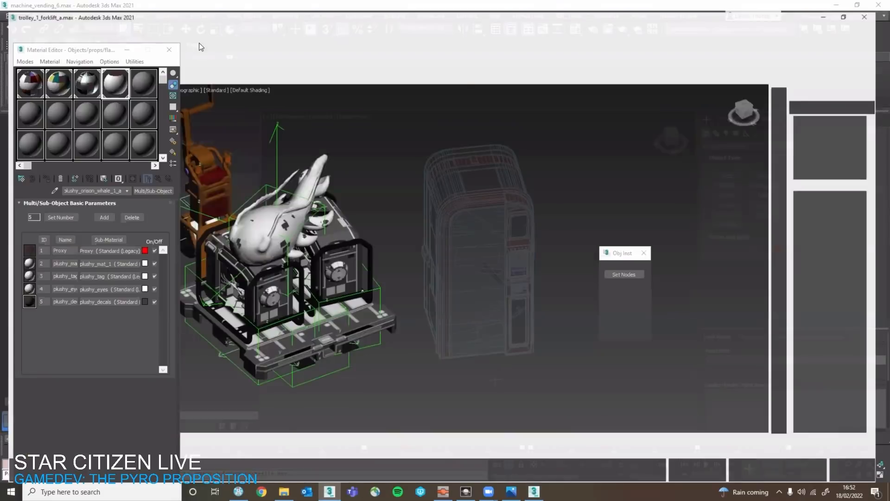
pyautogui.click(197, 45)
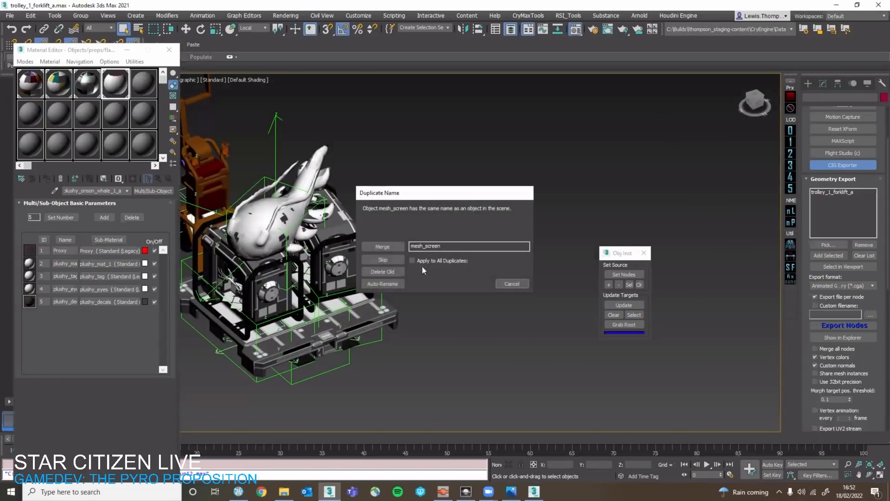
pyautogui.click(391, 283)
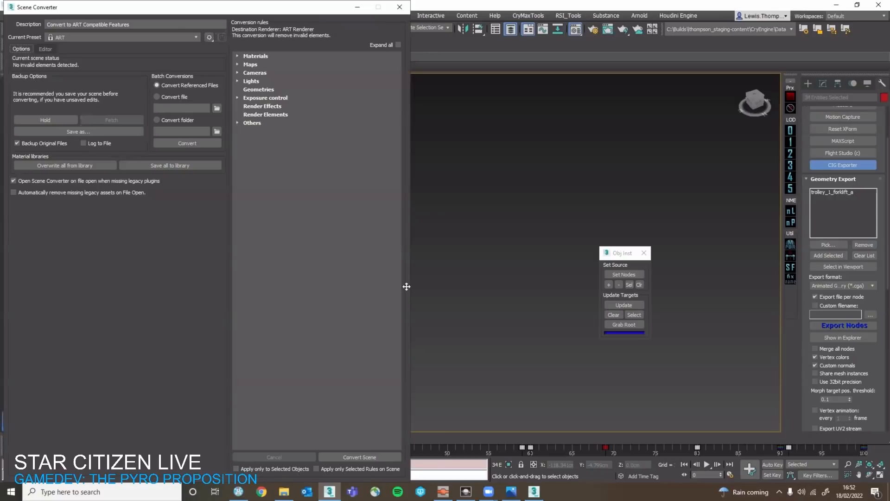
# Move the pasted vending machine off the trolley to the empty space beside it.
pyautogui.scroll(4, 465, 304)
pyautogui.keyDown('alt'); pyautogui.moveTo(451, 318); pyautogui.dragTo(520, 290, button='middle'); pyautogui.keyUp('alt')
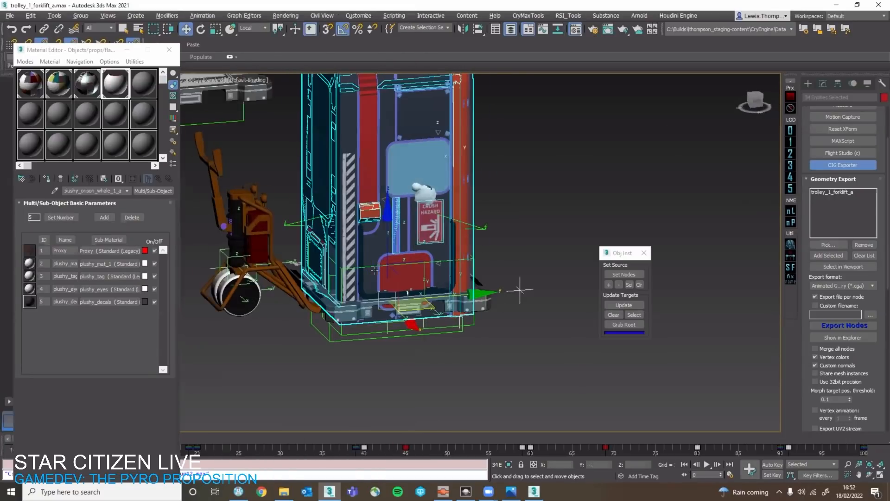
pyautogui.keyDown('alt'); pyautogui.moveTo(399, 259); pyautogui.dragTo(357, 287, button='middle'); pyautogui.keyUp('alt')
pyautogui.scroll(-4, 374, 270)
pyautogui.moveTo(374, 270); pyautogui.dragTo(506, 186)
pyautogui.moveTo(462, 300); pyautogui.dragTo(321, 319, button='middle')
# Close the Material Editor and delete one of the two generator hierarchies from the trolley's pallet.
pyautogui.click(321, 319)
pyautogui.scroll(5, 325, 319)
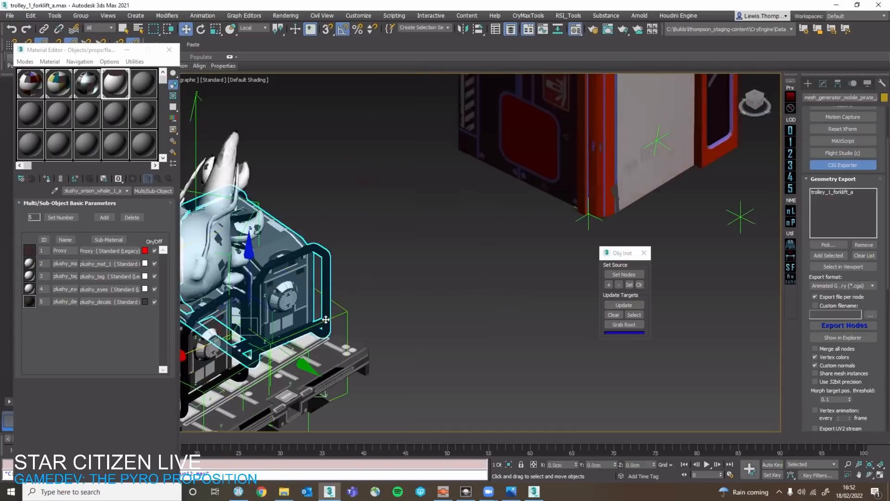
pyautogui.click(326, 319)
pyautogui.click(169, 49)
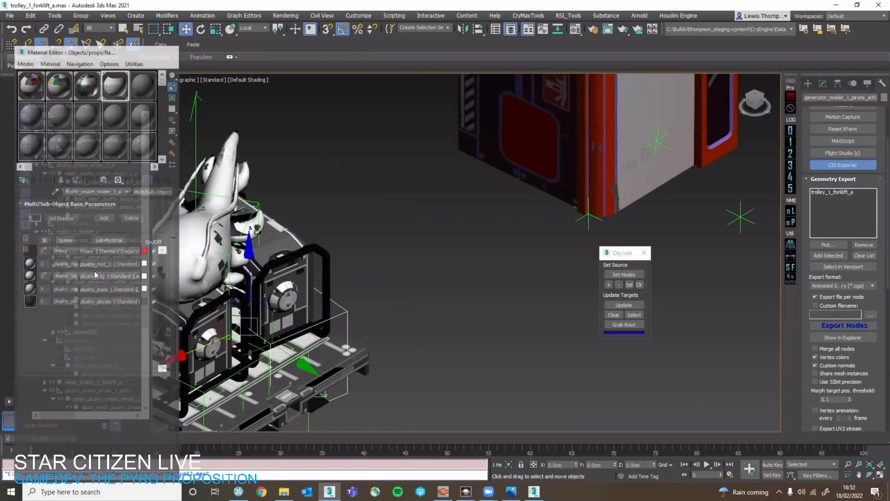
pyautogui.moveTo(260, 324); pyautogui.dragTo(374, 240, button='middle')
pyautogui.scroll(3, 374, 240)
pyautogui.doubleClick(130, 274)
pyautogui.press('Delete')
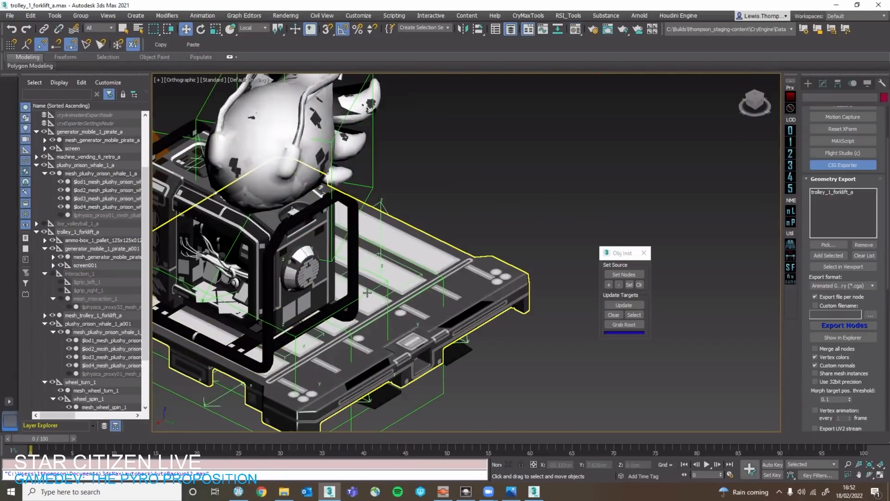
# Delete the remaining generator hierarchy, generator_mobile_1_pirate_a001, from the trolley.
pyautogui.click(367, 293)
pyautogui.hotkey('ctrl', 'z')
pyautogui.click(117, 249)
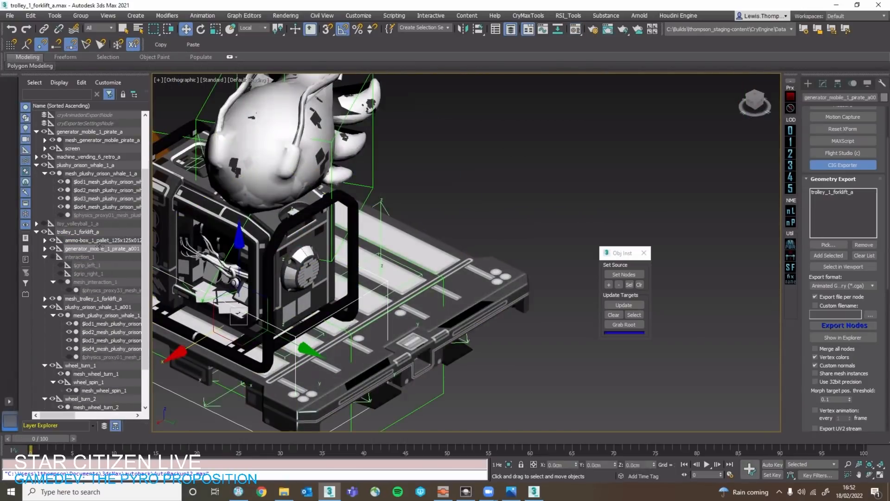
pyautogui.doubleClick(99, 248)
pyautogui.press('Delete')
# Delete the plushy_orison_whale_1_a001 hierarchy from the trolley, leaving the pallet in place.
pyautogui.click(240, 237)
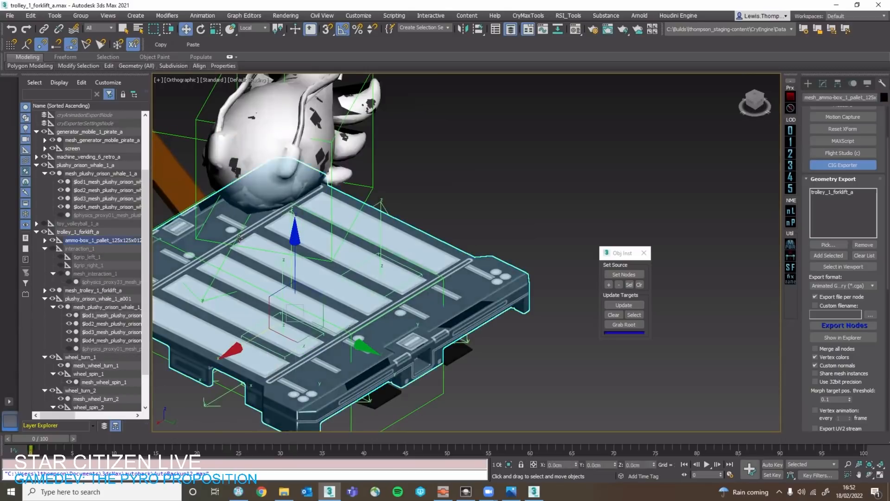
pyautogui.doubleClick(104, 298)
pyautogui.press('Delete')
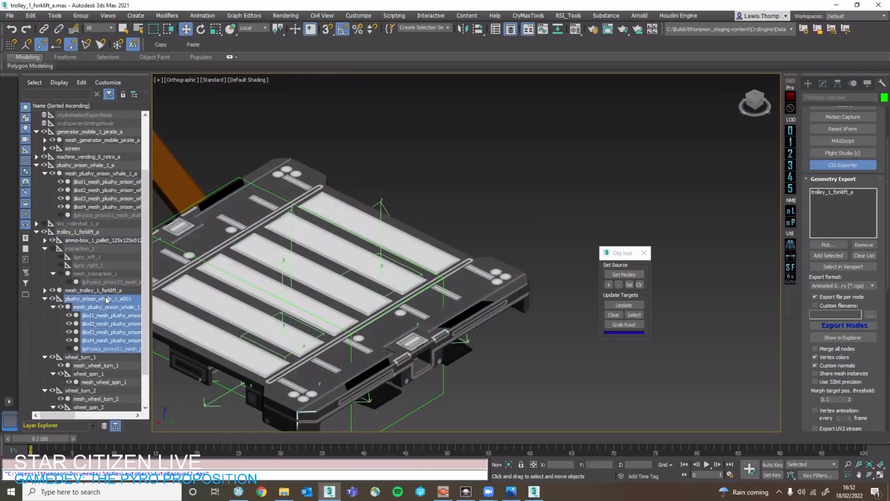
# Clone the machine_vending_6_retro_a root node as one copy and snap it onto the trolley's pallet in wireframe display.
pyautogui.scroll(-7, 340, 247)
pyautogui.click(451, 196)
pyautogui.scroll(2, 443, 216)
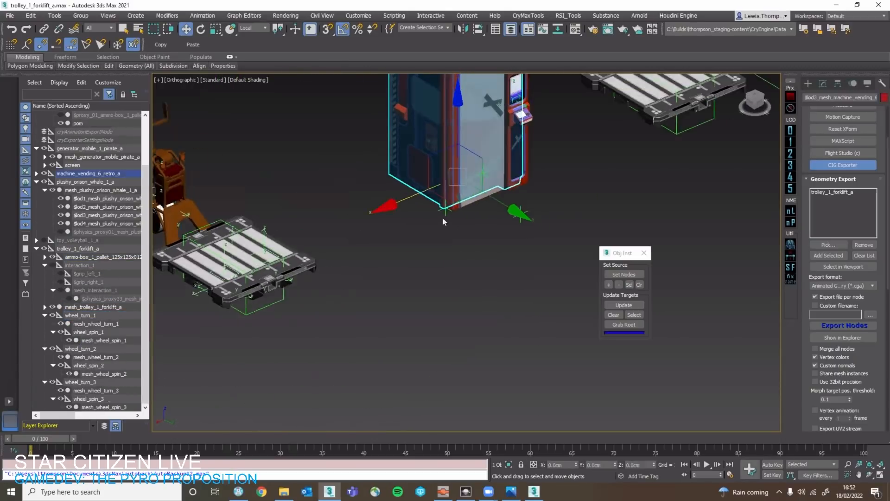
pyautogui.moveTo(442, 217)
pyautogui.keyDown('alt'); pyautogui.mouseDown(button='middle')
pyautogui.moveTo(477, 260)
pyautogui.moveTo(483, 250)
pyautogui.moveTo(472, 271)
pyautogui.mouseUp(button='middle'); pyautogui.keyUp('alt')
pyautogui.press('F3')
pyautogui.click(454, 230)
pyautogui.click(108, 175)
pyautogui.keyDown('alt'); pyautogui.moveTo(416, 235); pyautogui.dragTo(404, 287, button='middle'); pyautogui.keyUp('alt')
pyautogui.press('s')
pyautogui.moveTo(479, 230)
pyautogui.keyDown('shift'); pyautogui.mouseDown()
pyautogui.moveTo(305, 261)
pyautogui.moveTo(219, 309)
pyautogui.mouseUp(); pyautogui.keyUp('shift')
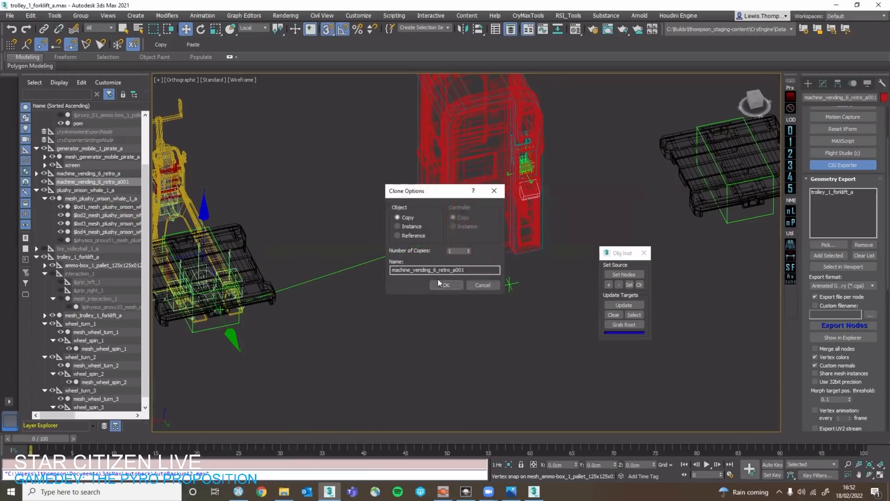
pyautogui.click(443, 284)
# Examine the cloned node's placement on the pallet and the original vending machine's anchor and root positions in wireframe display.
pyautogui.scroll(6, 298, 258)
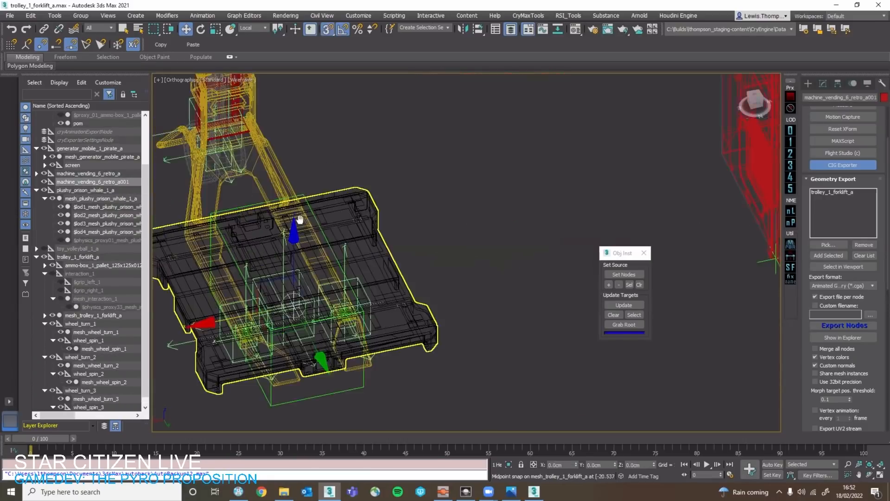
pyautogui.press('F3')
pyautogui.scroll(-4, 300, 219)
pyautogui.moveTo(404, 241)
pyautogui.keyDown('alt'); pyautogui.mouseDown(button='middle')
pyautogui.moveTo(407, 269)
pyautogui.moveTo(425, 264)
pyautogui.moveTo(467, 210)
pyautogui.mouseUp(button='middle'); pyautogui.keyUp('alt')
pyautogui.press('F3')
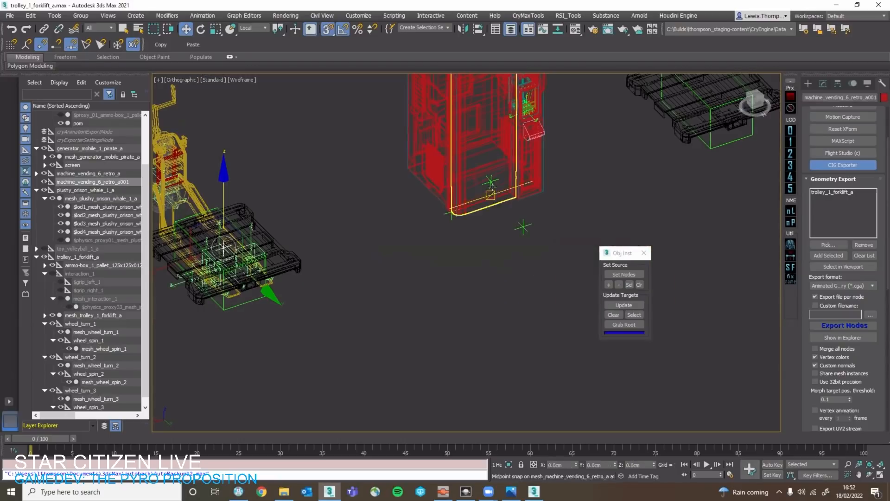
pyautogui.click(522, 227)
pyautogui.scroll(2, 519, 232)
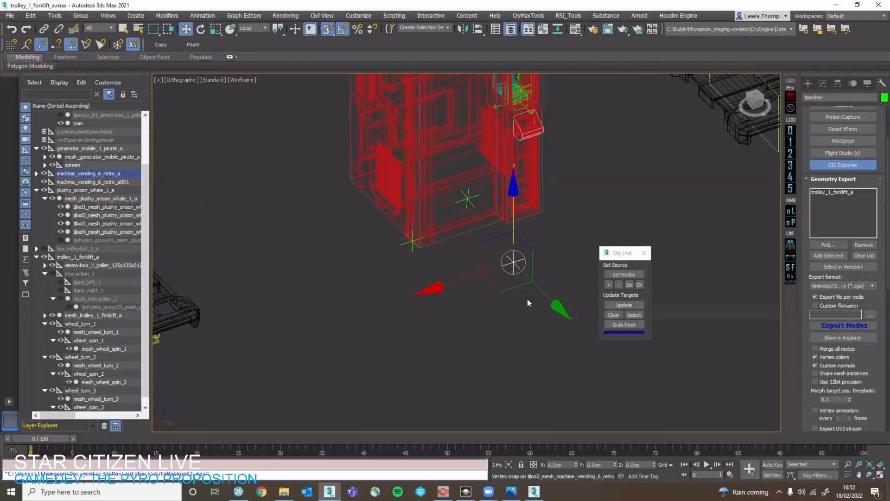
pyautogui.keyDown('alt'); pyautogui.moveTo(518, 288); pyautogui.dragTo(566, 281, button='middle'); pyautogui.keyUp('alt')
pyautogui.click(85, 190)
pyautogui.click(83, 174)
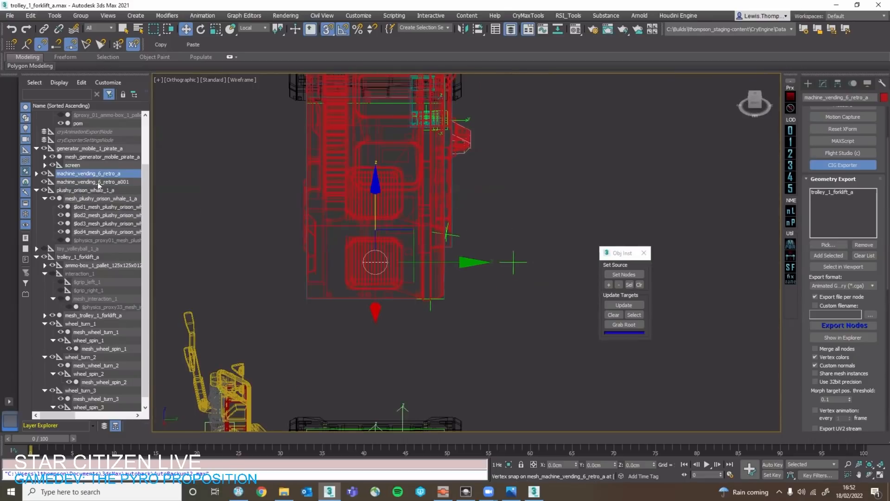
pyautogui.keyDown('alt'); pyautogui.moveTo(393, 256); pyautogui.dragTo(308, 279, button='middle'); pyautogui.keyUp('alt')
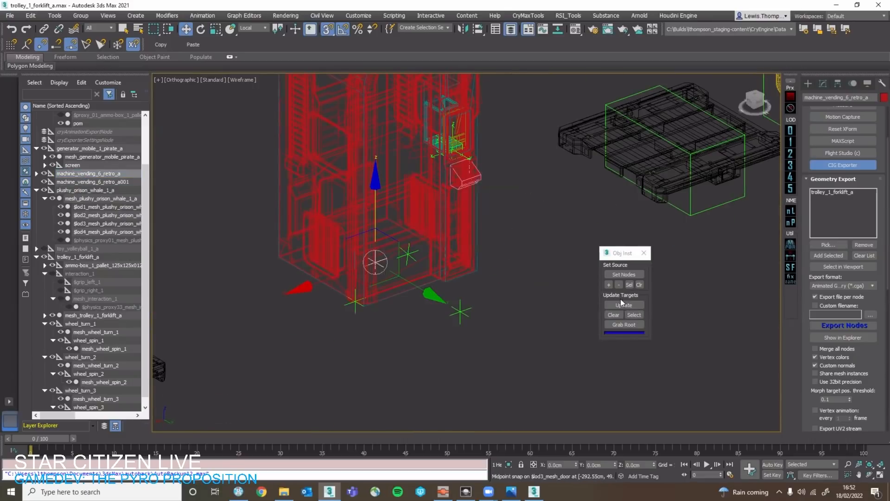
# Return to shaded display and update the clone on the pallet with Obj Inst to fill in the vending machine geometry.
pyautogui.scroll(-5, 344, 301)
pyautogui.scroll(4, 347, 319)
pyautogui.moveTo(348, 319); pyautogui.dragTo(490, 324, button='middle')
pyautogui.press('F3')
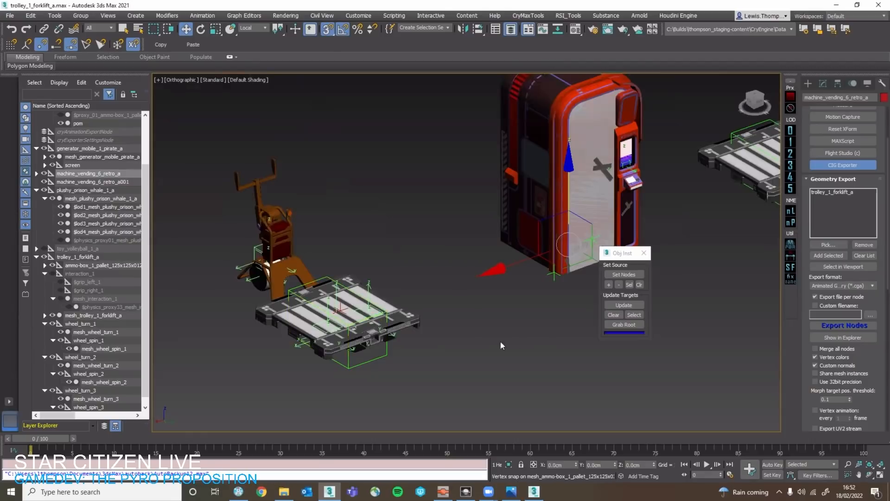
pyautogui.click(624, 305)
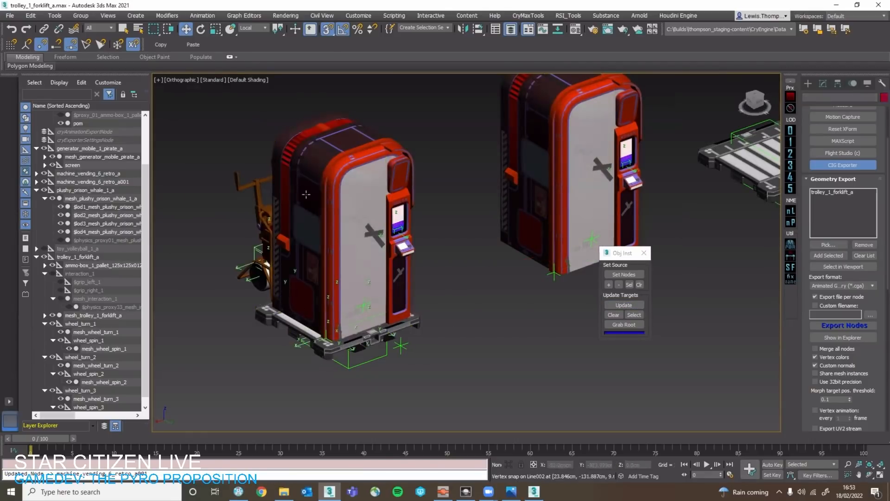
# Parent the machine_vending_6_retro_a001 hierarchy to trolley_1_forklift_a.
pyautogui.doubleClick(77, 182)
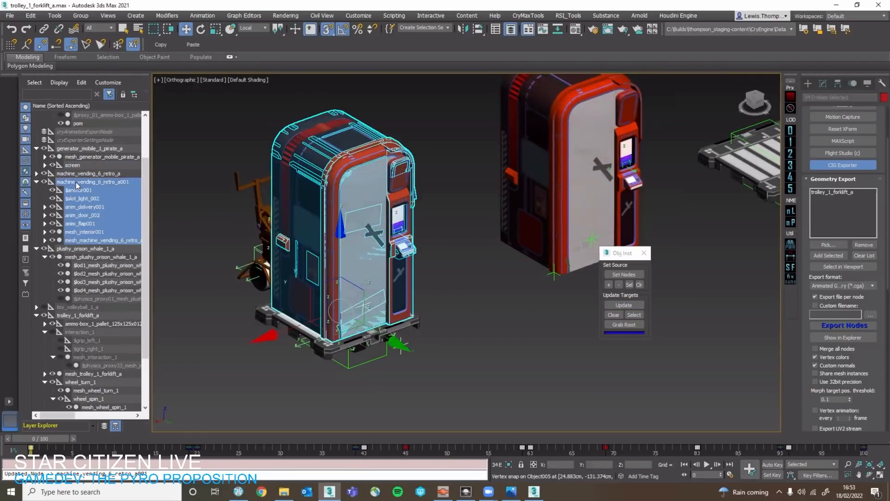
pyautogui.click(77, 182)
pyautogui.moveTo(76, 183); pyautogui.dragTo(94, 319)
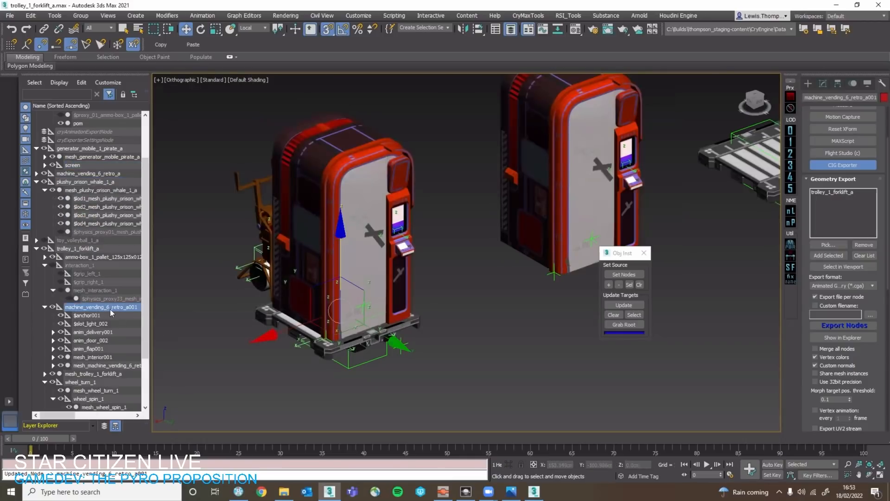
pyautogui.click(186, 352)
pyautogui.click(90, 311)
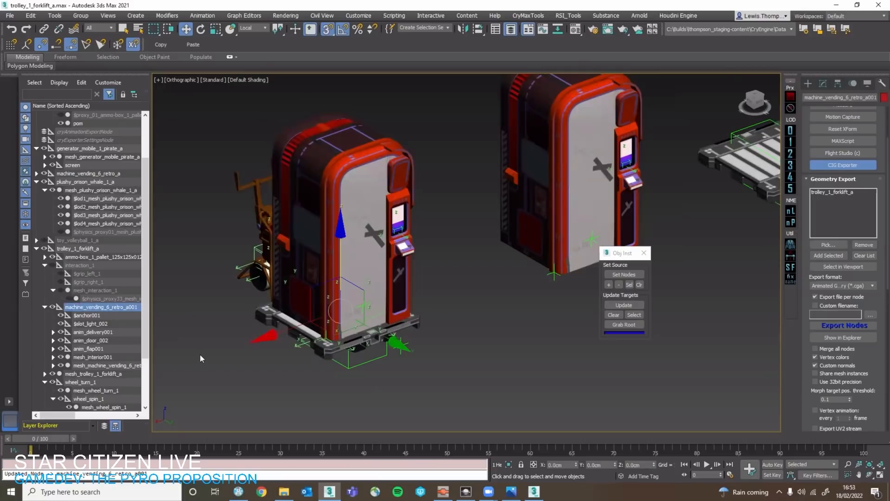
# Export trolley_1_forklift_a with the CIG Exporter and switch to the level editor.
pyautogui.click(155, 304)
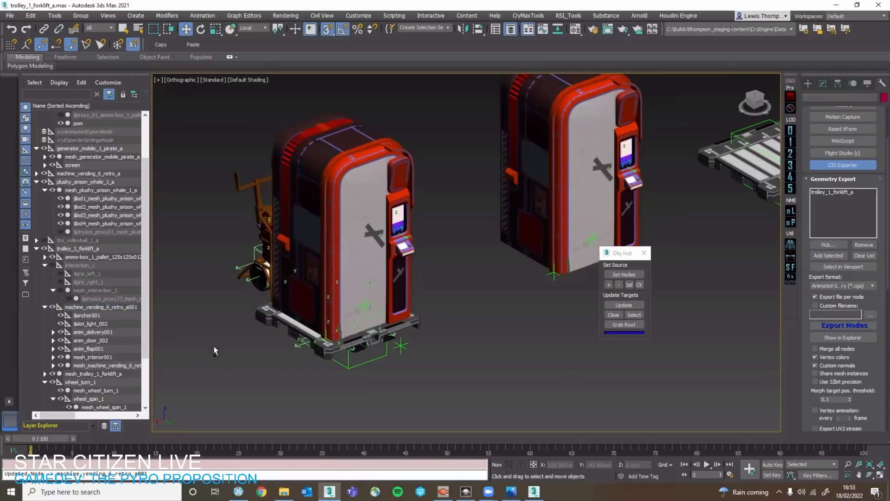
pyautogui.click(230, 186)
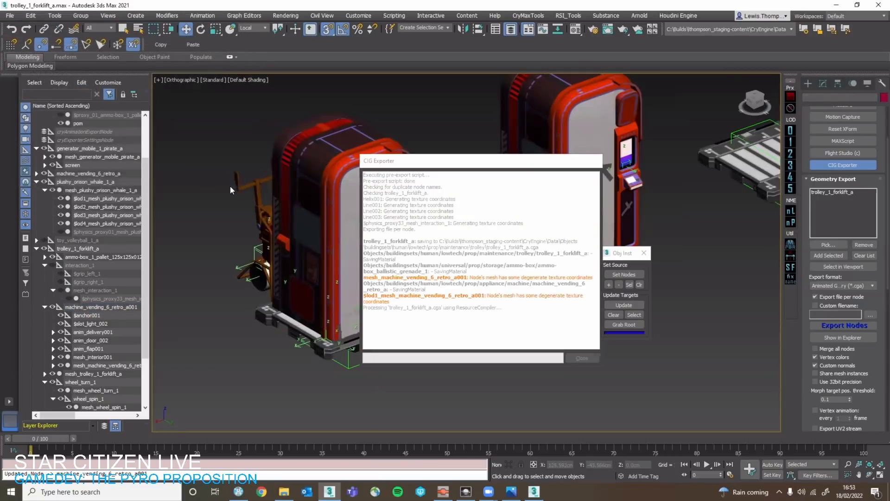
pyautogui.click(466, 492)
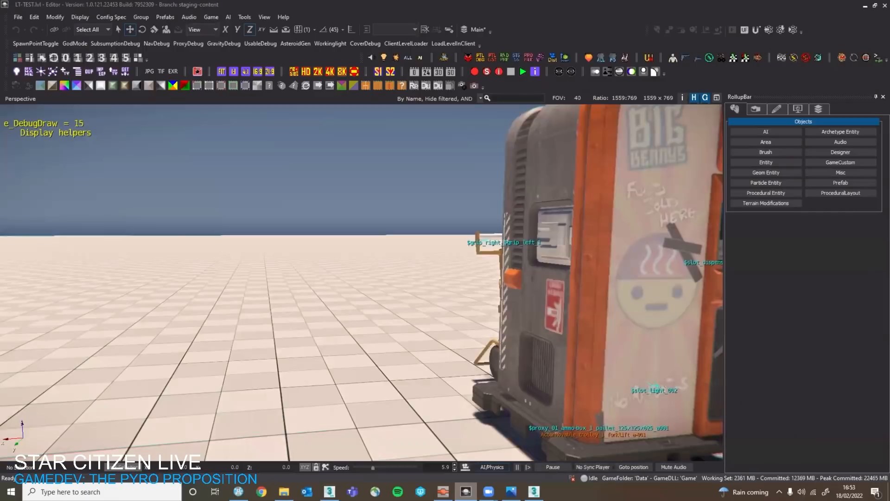
# Fly back from the vending machine trolley and select its ActorMovable_trolley_1_forklift_a-001 entity.
pyautogui.press('s')
pyautogui.moveTo(361, 297); pyautogui.dragTo(424, 306, button='right')
pyautogui.click(327, 385)
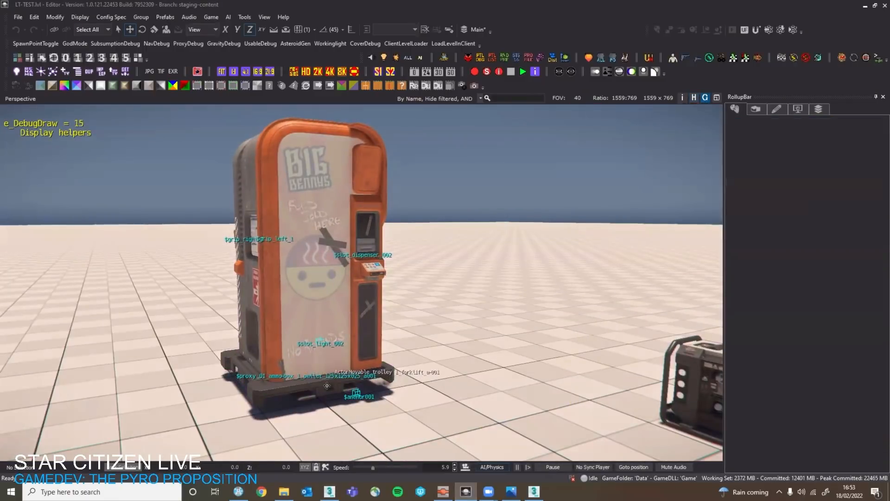
pyautogui.press('a')
pyautogui.press('s')
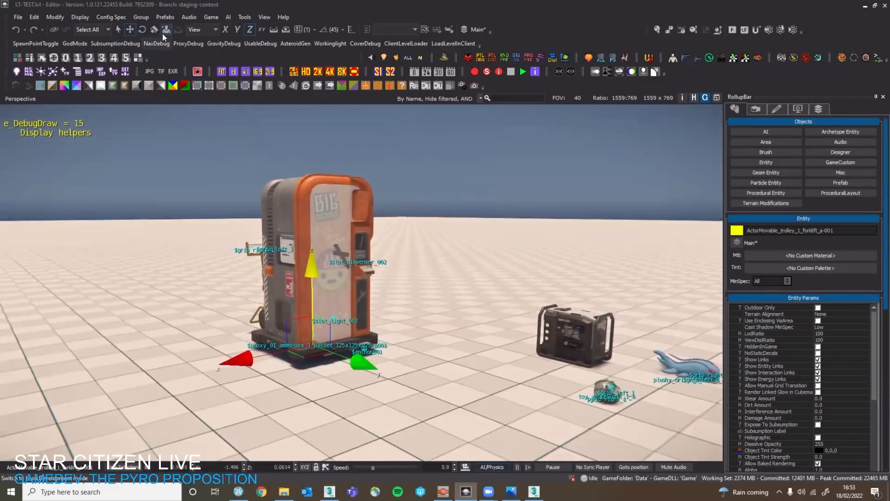
# Fly around the selected trolley and close in on the front of its vending machine to inspect it.
pyautogui.click(162, 33)
pyautogui.click(162, 33)
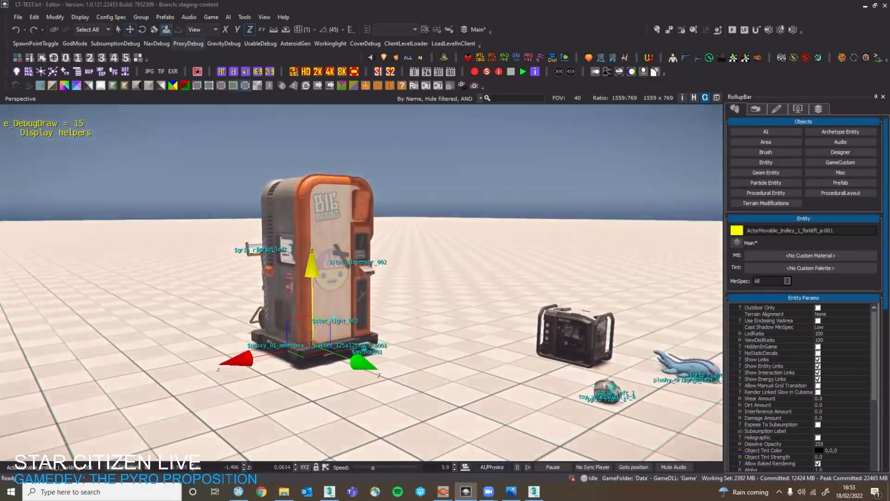
pyautogui.press('w')
pyautogui.press('s')
pyautogui.press('a')
pyautogui.press('w')
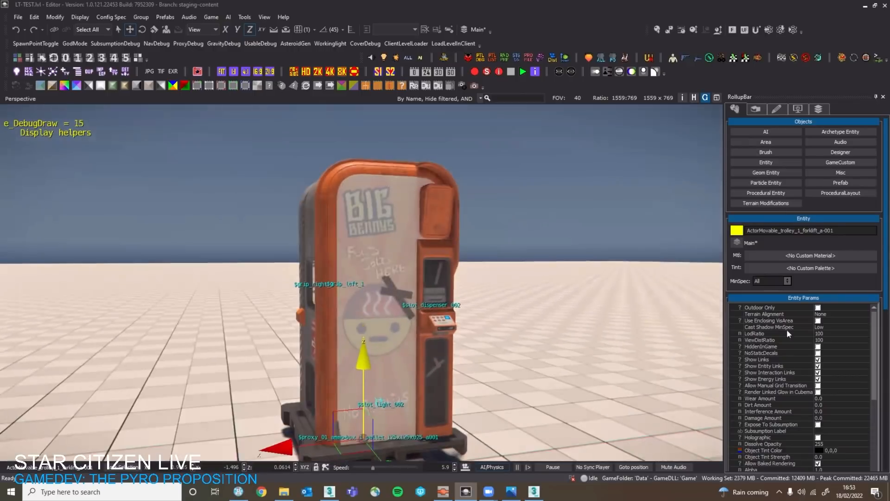
# Set the selected trolley's Wear Amount to 1.0 and Dirt Amount to 0.47, and deselect it.
pyautogui.click(860, 398)
pyautogui.moveTo(860, 402)
pyautogui.mouseDown()
pyautogui.moveTo(882, 400)
pyautogui.moveTo(860, 406)
pyautogui.mouseUp()
pyautogui.click(859, 405)
pyautogui.moveTo(635, 263); pyautogui.dragTo(616, 210, button='right')
pyautogui.click(594, 183)
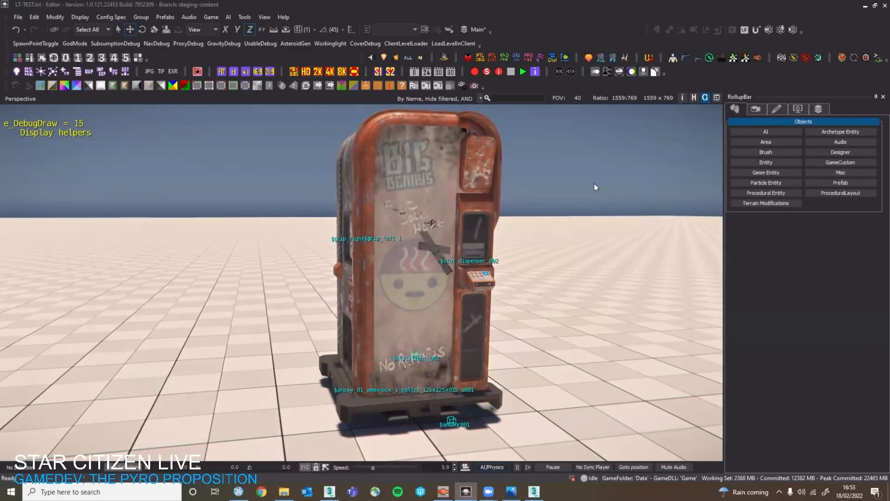
# Fly around the worn vending machine to its rear to examine the weathered casing and the trolley handle.
pyautogui.press('s')
pyautogui.moveTo(594, 183); pyautogui.dragTo(577, 203, button='right')
pyautogui.press('a')
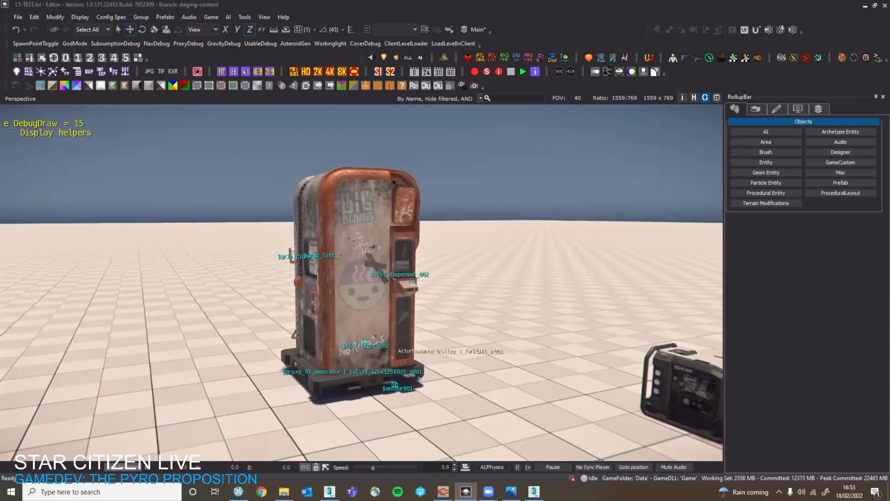
pyautogui.press('w')
pyautogui.moveTo(392, 345); pyautogui.dragTo(423, 322, button='right')
pyautogui.press('s')
pyautogui.press('a')
pyautogui.press('w')
pyautogui.press('s')
pyautogui.press('s')
pyautogui.press('w')
pyautogui.press('s')
pyautogui.press('d')
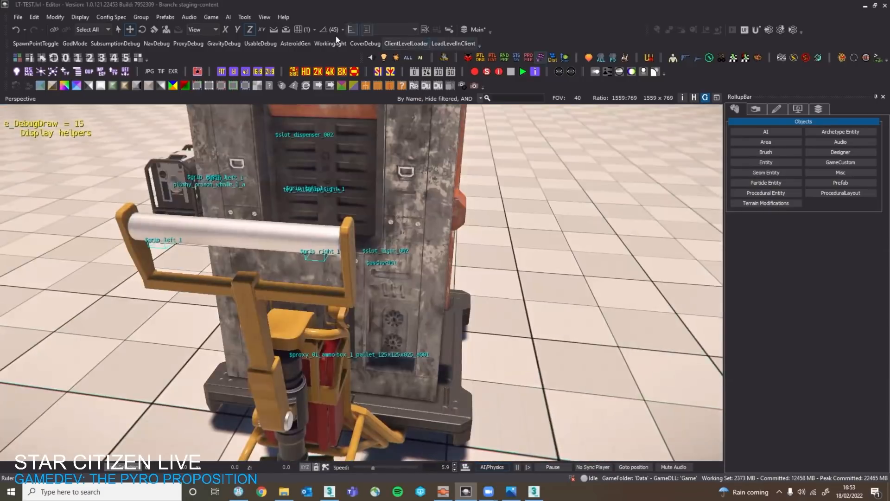
pyautogui.moveTo(562, 190); pyautogui.dragTo(576, 195, button='right')
pyautogui.press('`')
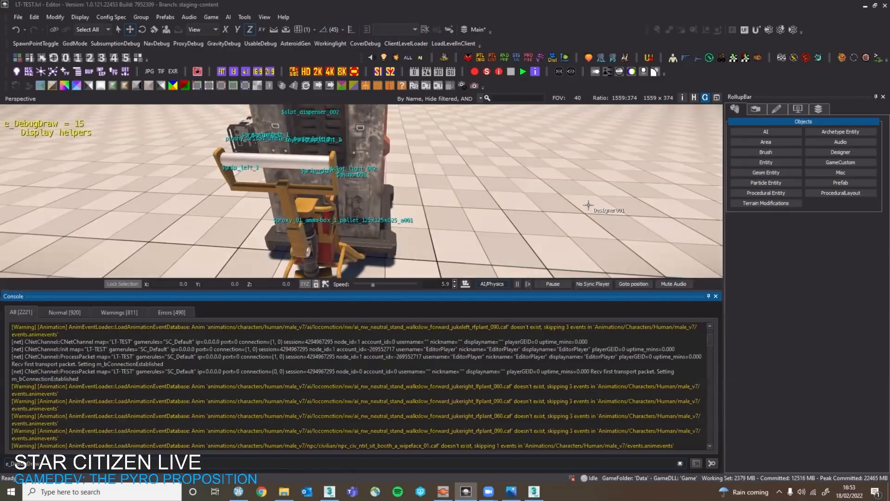
pyautogui.press('`')
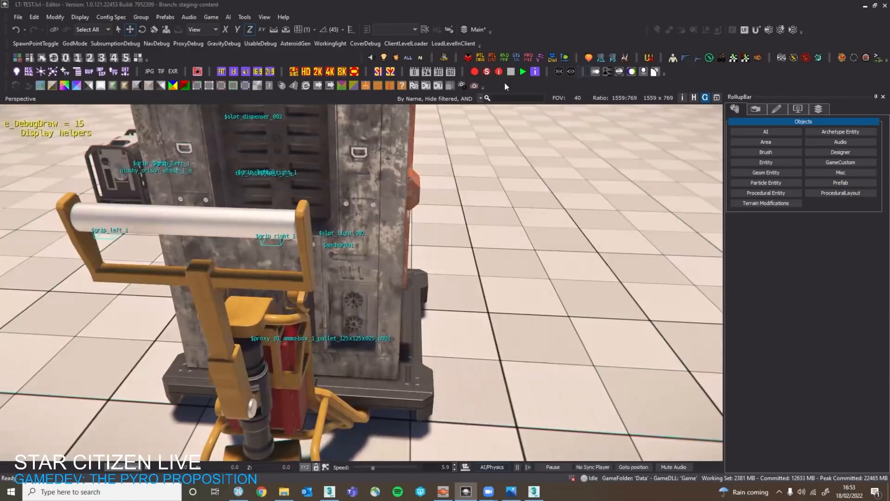
pyautogui.click(244, 18)
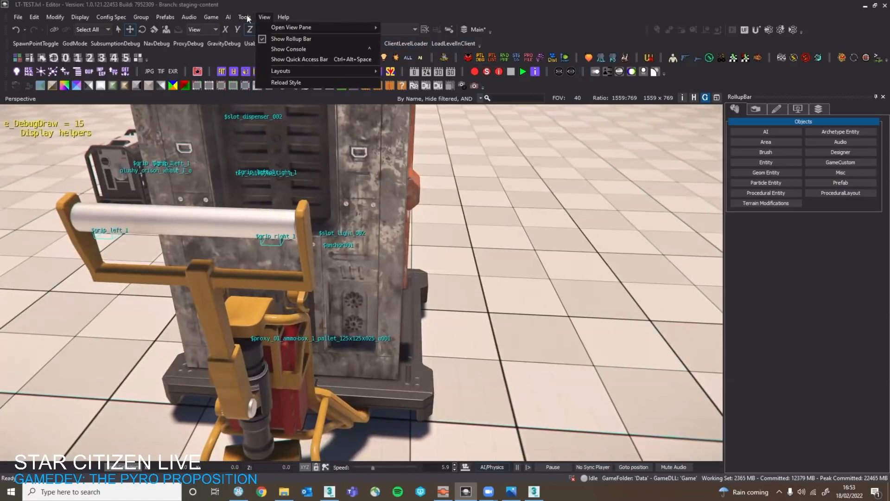
pyautogui.press('Escape')
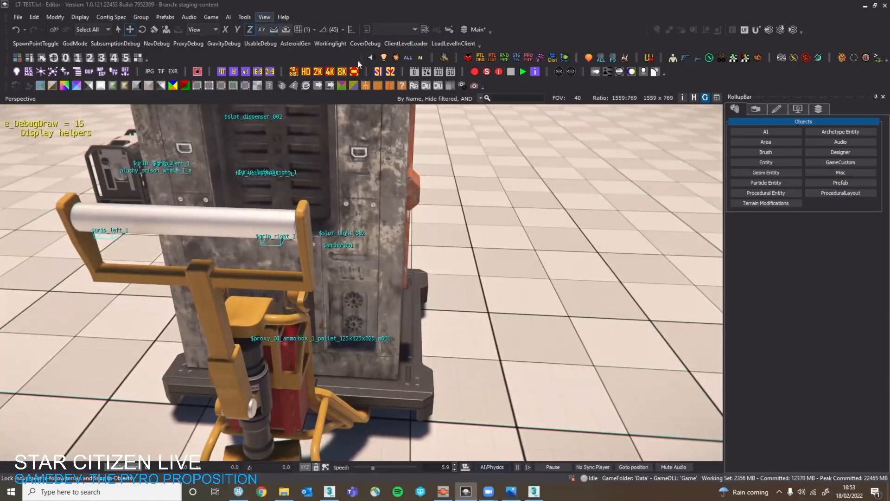
# Fly back to the vending machine's front and play the level there with the character in third-person view.
pyautogui.press('s')
pyautogui.moveTo(436, 213); pyautogui.dragTo(366, 227, button='right')
pyautogui.press('d')
pyautogui.moveTo(603, 192); pyautogui.dragTo(585, 164, button='right')
pyautogui.press('s')
pyautogui.press('w')
pyautogui.press('d')
pyautogui.press('F4')
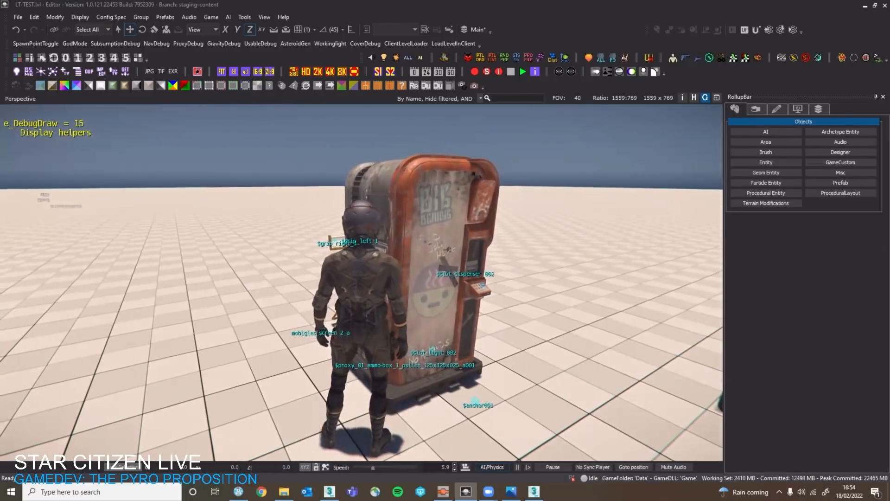
# Walk the character around the vending machine to compare their sizes, and examine its front in first person.
pyautogui.press('d')
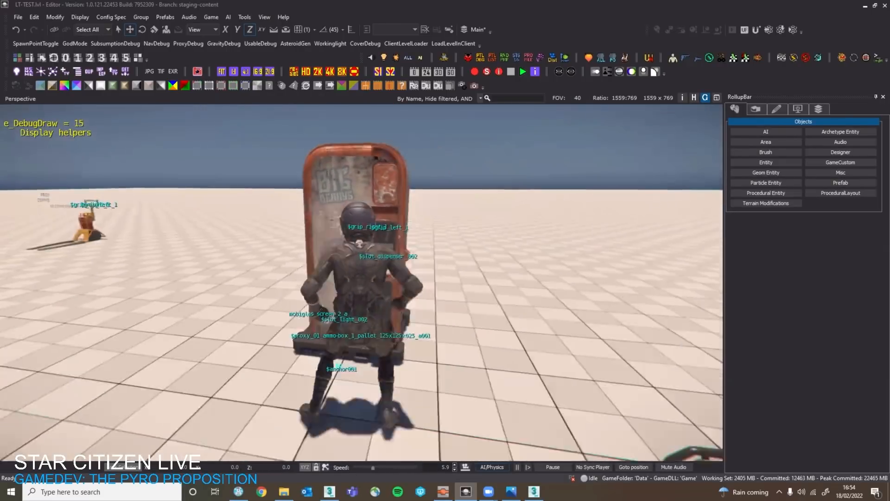
pyautogui.press('a')
pyautogui.press('d')
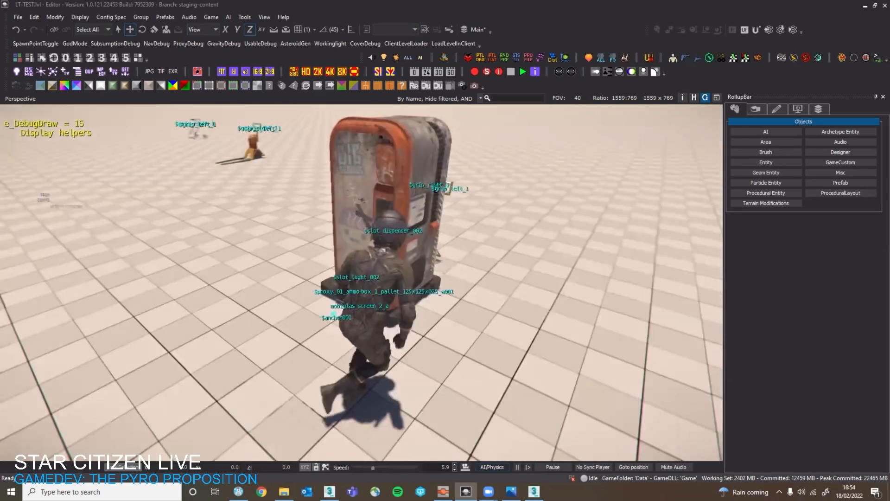
pyautogui.press('F4')
pyautogui.press('a')
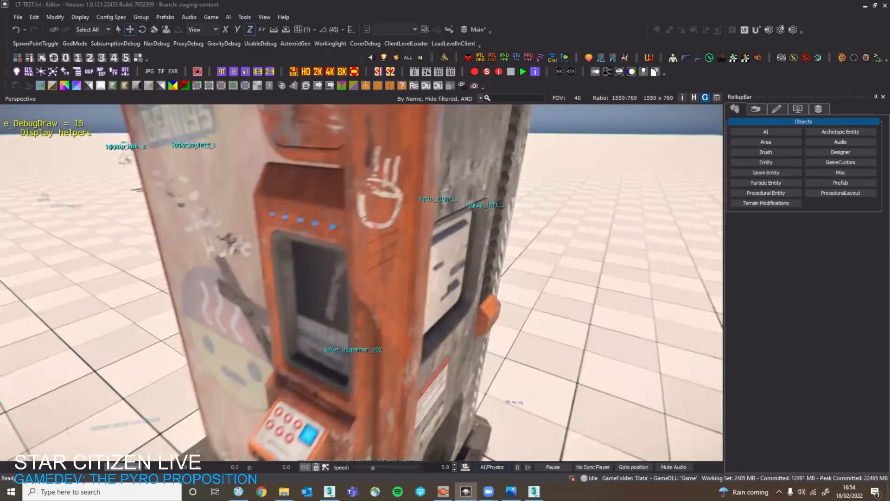
pyautogui.press('s')
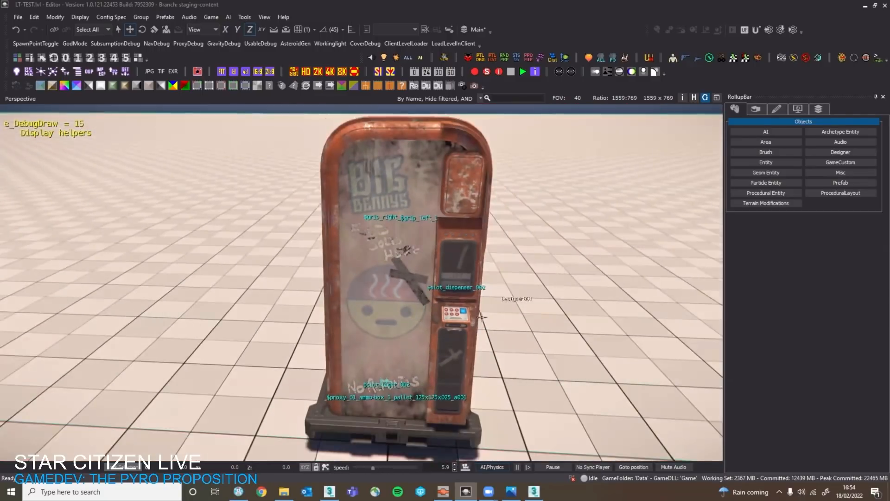
# Leave game mode, select the ActorMovable_trolley_1_forklift_a-001 entity and set its Interference Amount to 0.76.
pyautogui.hotkey('shift', 'space')
pyautogui.click(448, 367)
pyautogui.moveTo(448, 368); pyautogui.dragTo(468, 377, button='right')
pyautogui.press('d')
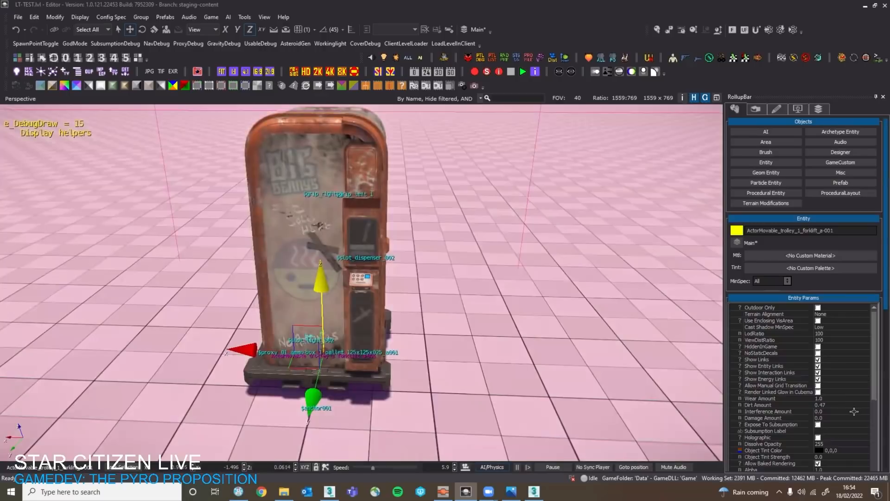
pyautogui.moveTo(853, 410); pyautogui.dragTo(862, 411)
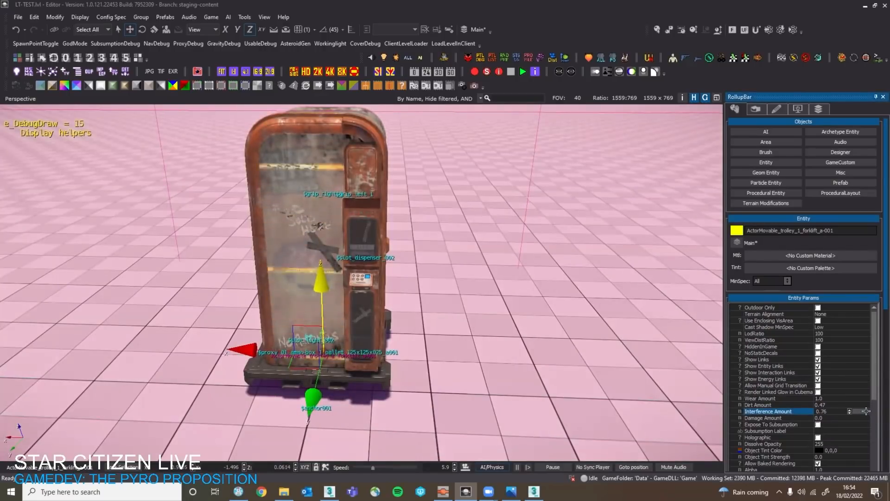
# Fly around the vending machine to examine the interference effect on its front panel, keeping the trolley entity selected.
pyautogui.press('w')
pyautogui.moveTo(470, 297); pyautogui.dragTo(441, 306, button='right')
pyautogui.press('s')
pyautogui.press('Escape')
pyautogui.press('s')
pyautogui.press('a')
pyautogui.press('s')
pyautogui.press('w')
pyautogui.press('s')
pyautogui.click(372, 370)
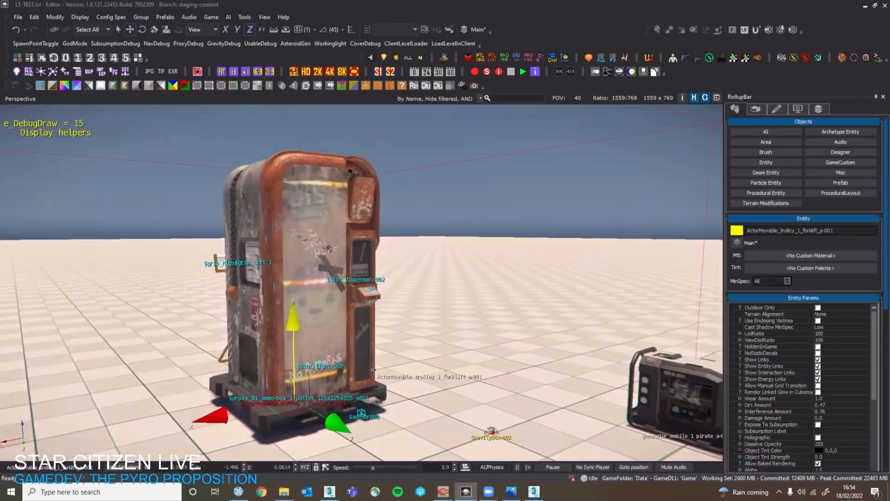
# Close in on the machine's front panel and preview it in Look Development mode, returning to the level.
pyautogui.moveTo(487, 342); pyautogui.dragTo(432, 214, button='right')
pyautogui.press('w')
pyautogui.press('d')
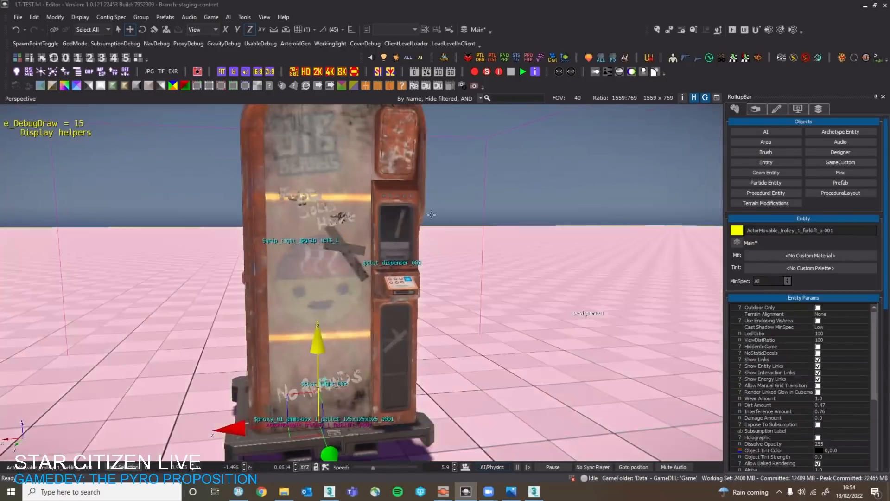
pyautogui.click(163, 31)
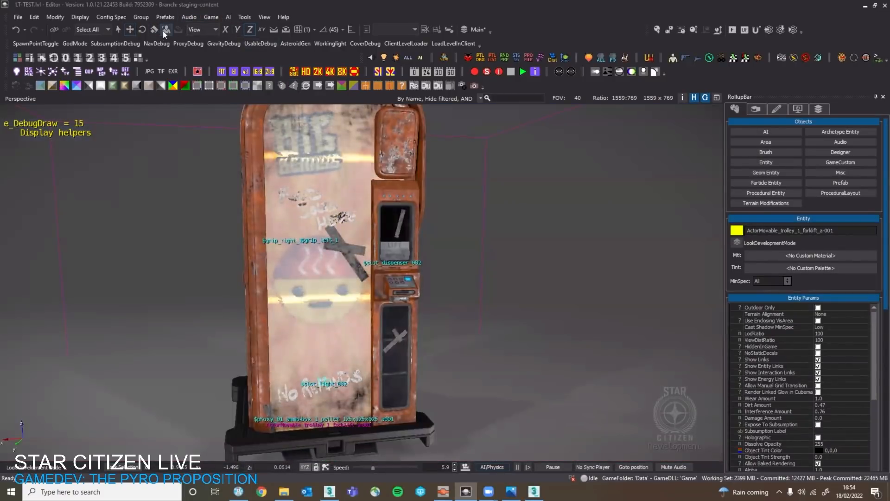
pyautogui.click(163, 31)
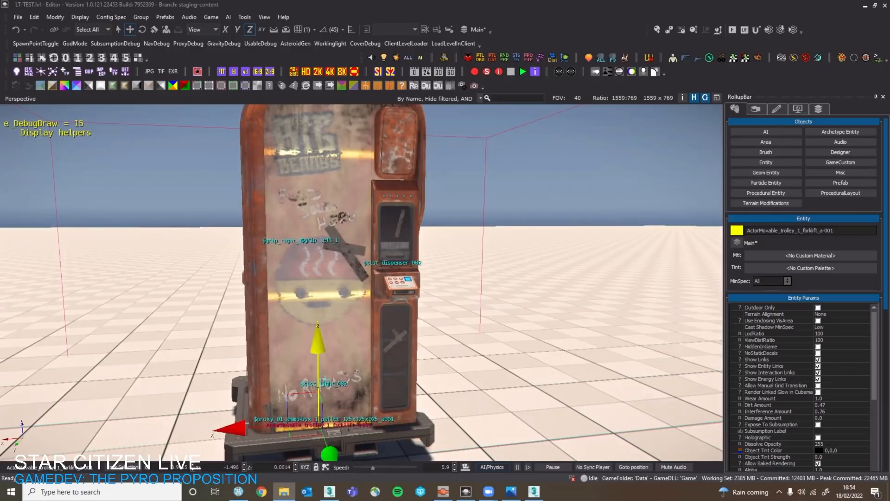
# Switch to Photos, review BigBenny_Concept_01.jpg and the in-game vending machine screenshot, and close both images.
pyautogui.hotkey('alt', 'Tab')
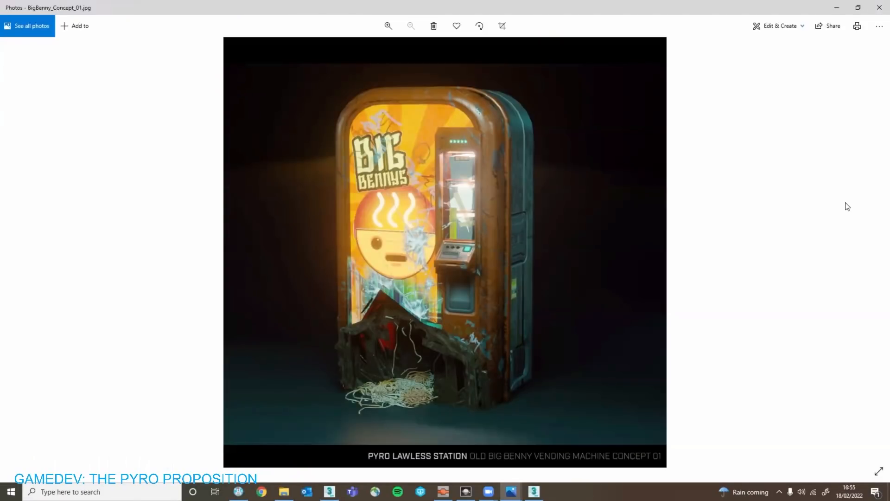
pyautogui.click(878, 9)
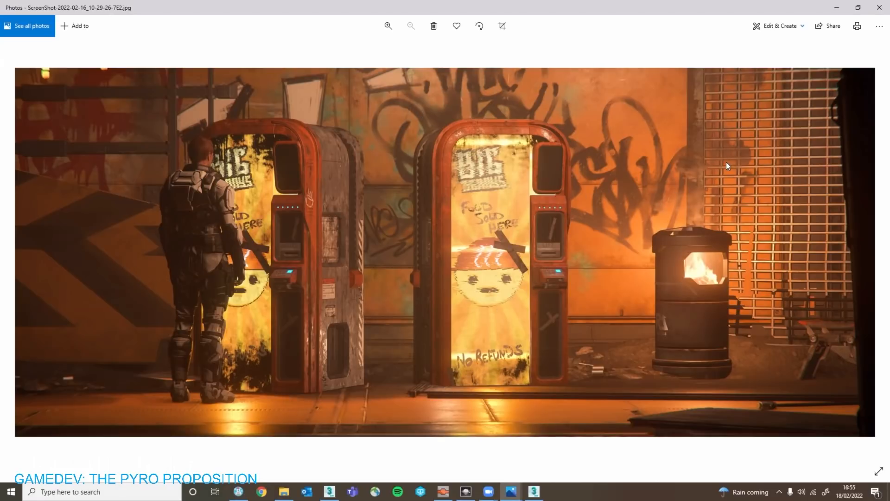
pyautogui.click(879, 10)
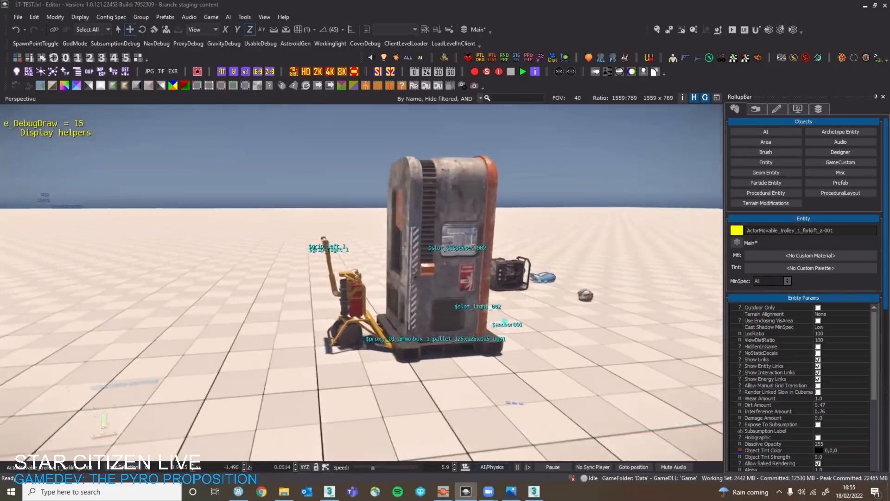
# Walk up to the side of the trolley's vending machine in game mode and view the character beside it in third person.
pyautogui.press('w')
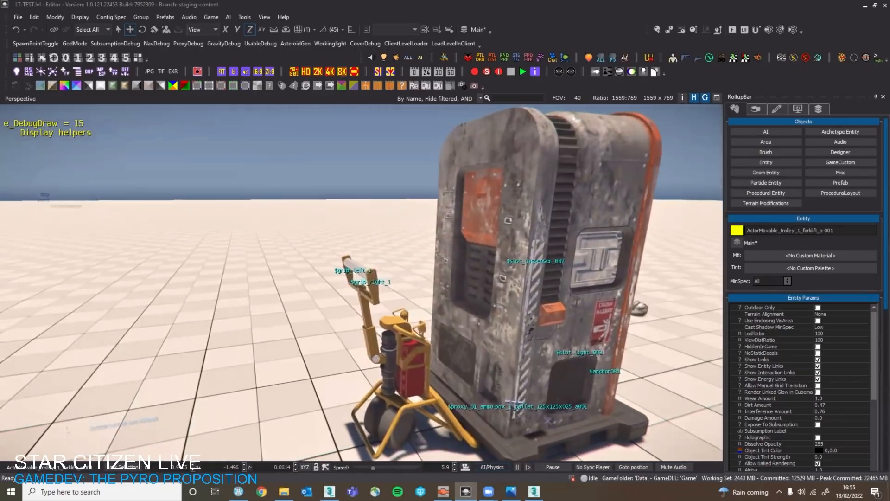
pyautogui.press('w')
pyautogui.press('F4')
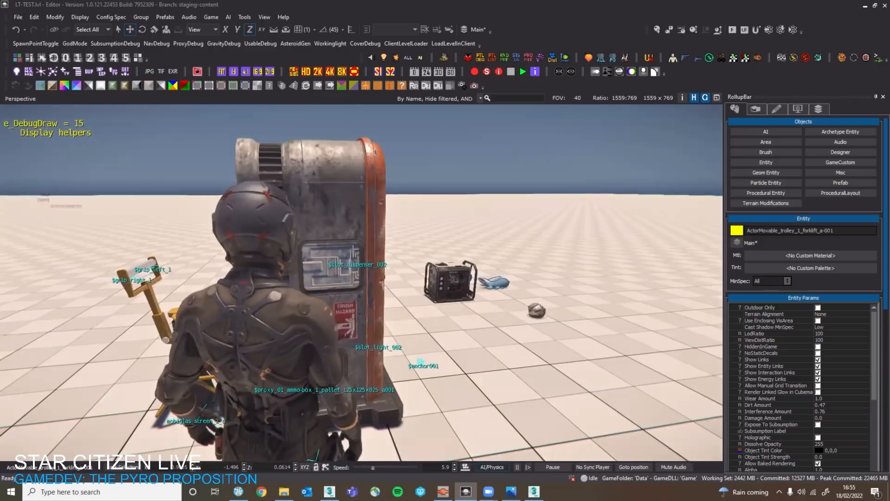
pyautogui.press('w')
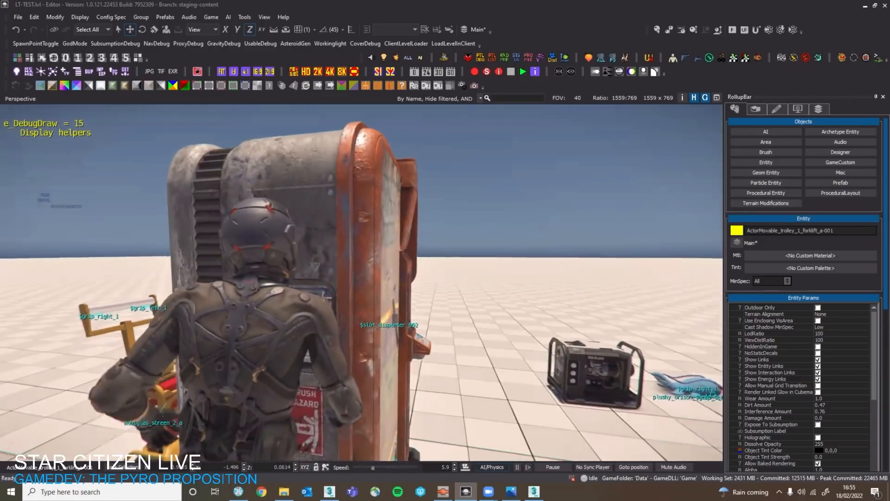
pyautogui.press('s')
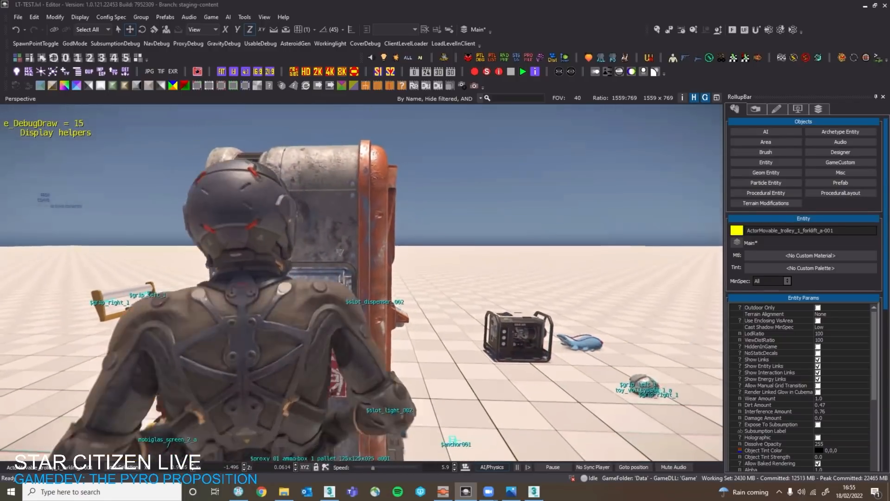
pyautogui.press('s')
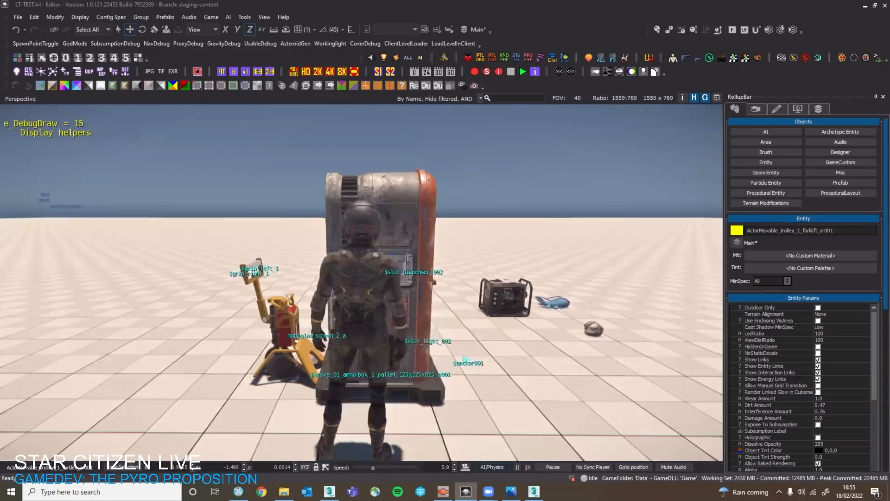
# Return to first-person view, walk behind the vending machine and grab the trolley's handle.
pyautogui.press('F4')
pyautogui.press('w')
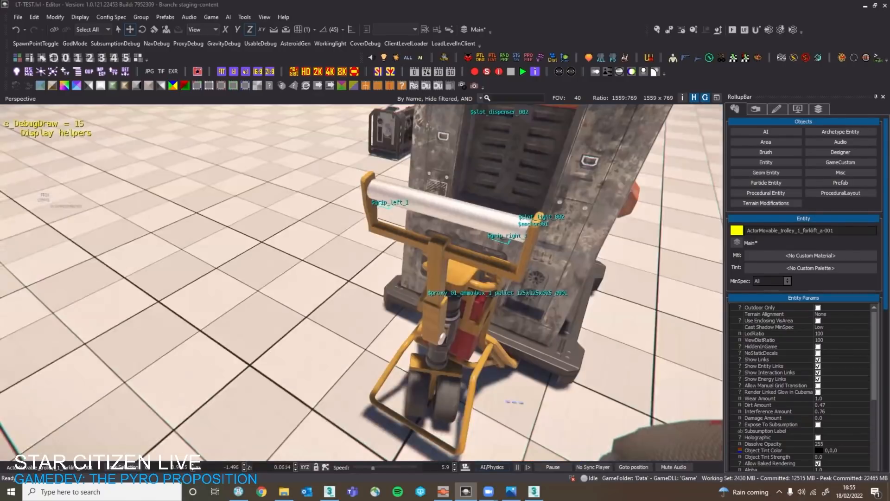
pyautogui.press('w')
pyautogui.press('f')
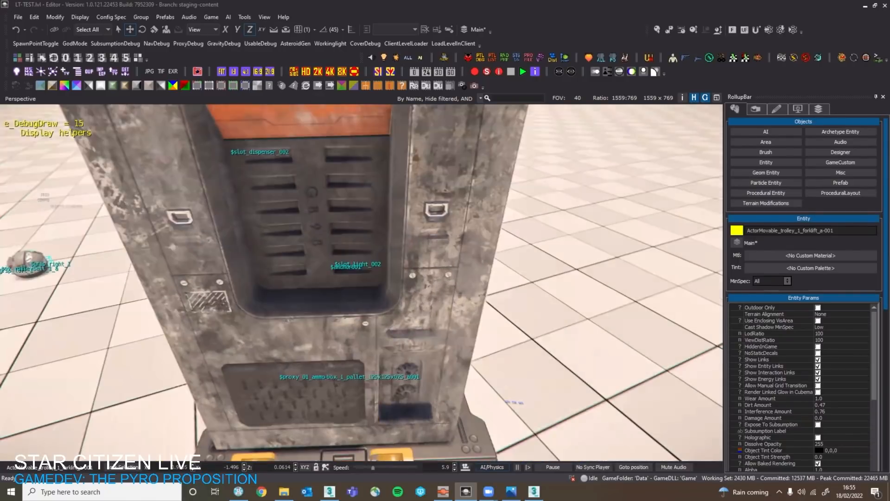
# Push the vending machine trolley across the floor while watching the character in third-person view.
pyautogui.press('F4')
pyautogui.press('w')
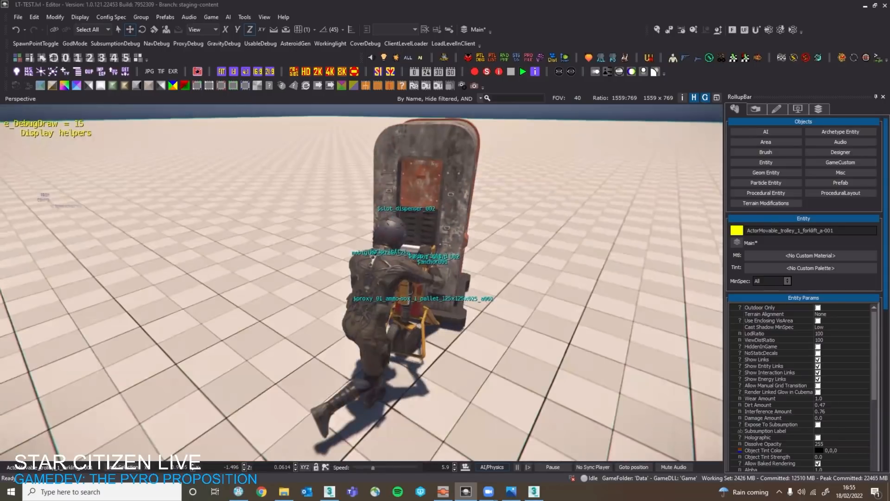
pyautogui.press('`')
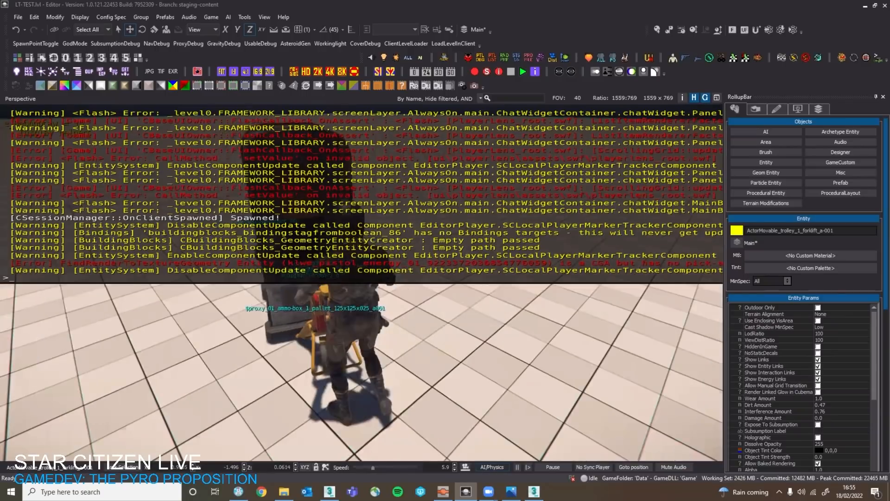
pyautogui.press('`')
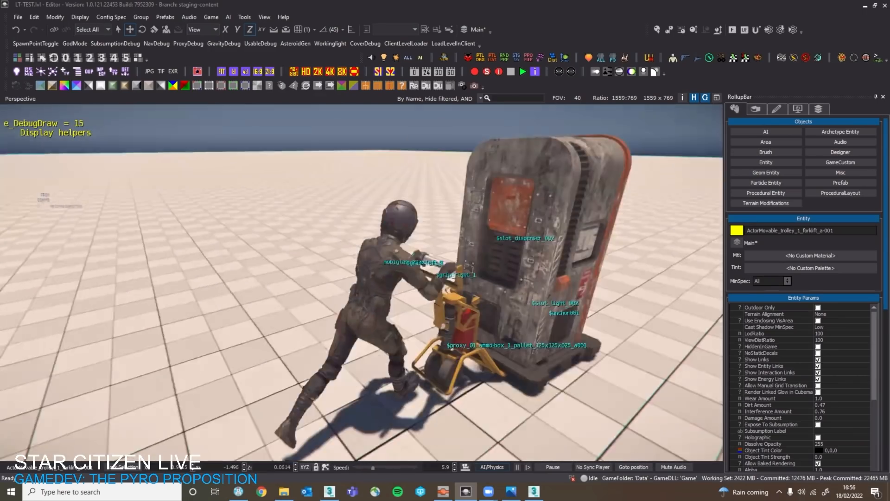
# Return to first-person view, let go of the trolley and walk around its yellow forklift jack to inspect it.
pyautogui.press('F4')
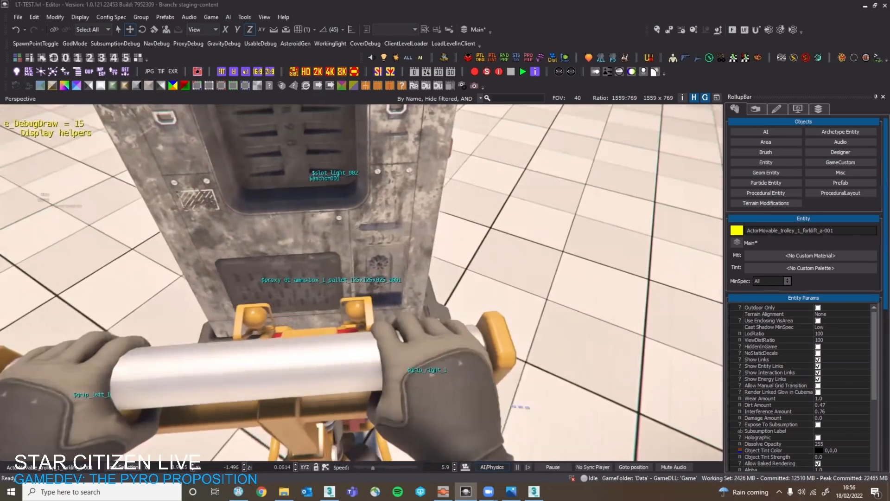
pyautogui.press('f')
pyautogui.press('a')
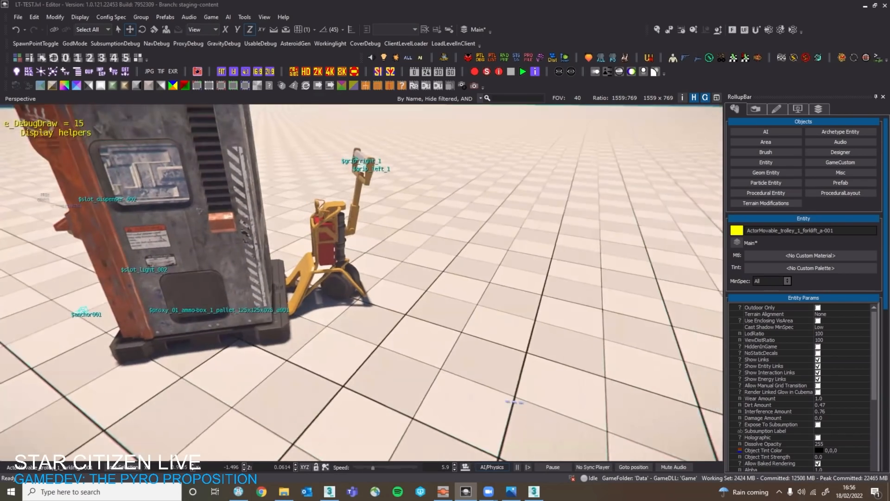
pyautogui.press('w')
pyautogui.press('w')
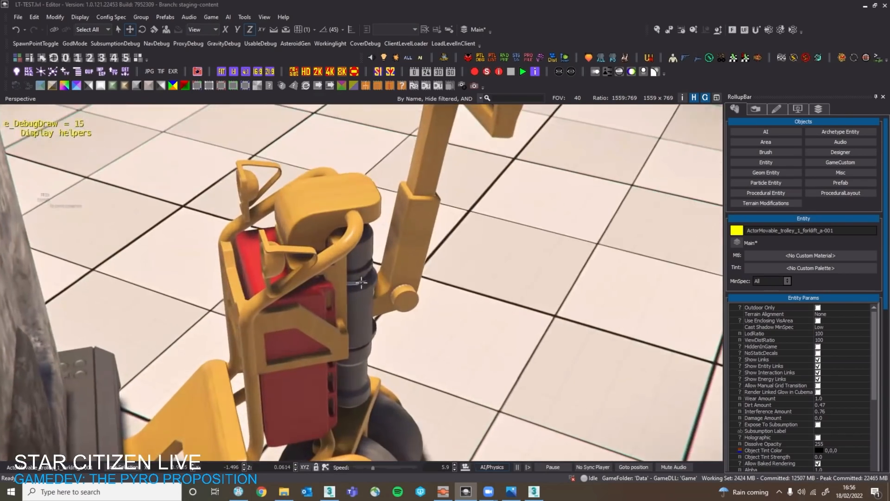
pyautogui.press('s')
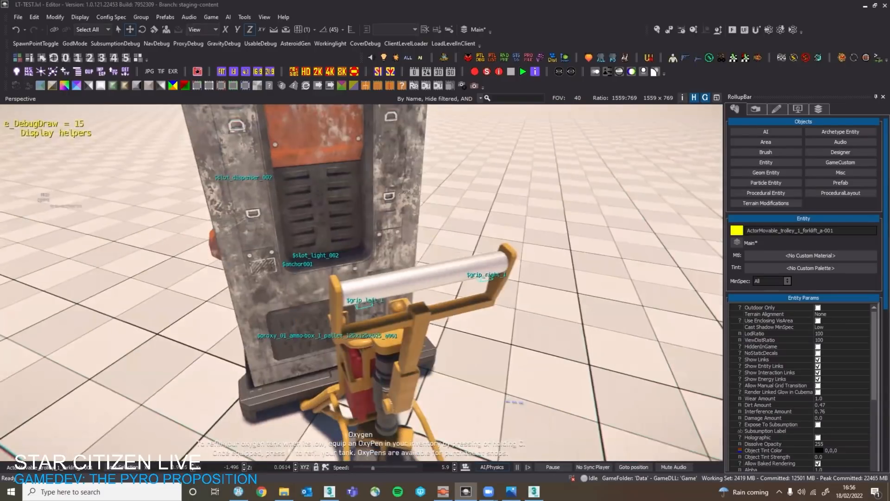
# Walk around the forklift trolley's handle to examine the jack and the side of the vending machine.
pyautogui.press('w')
pyautogui.press('w')
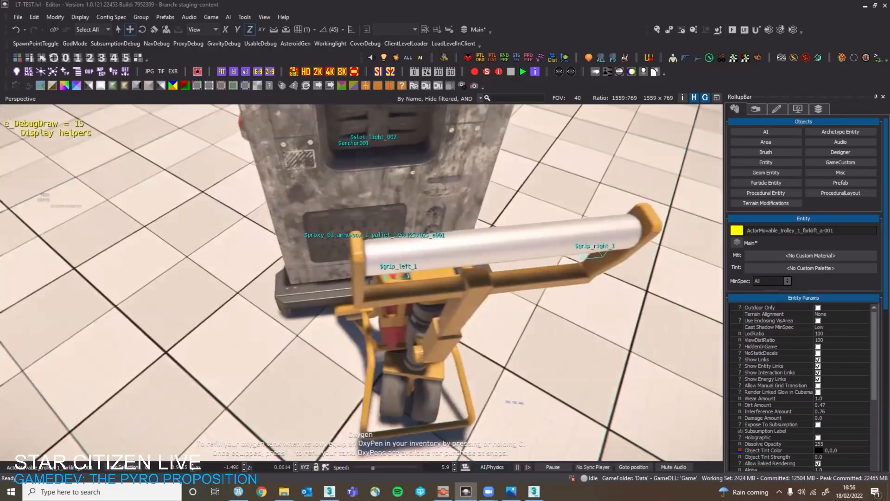
pyautogui.press('a')
pyautogui.press('w')
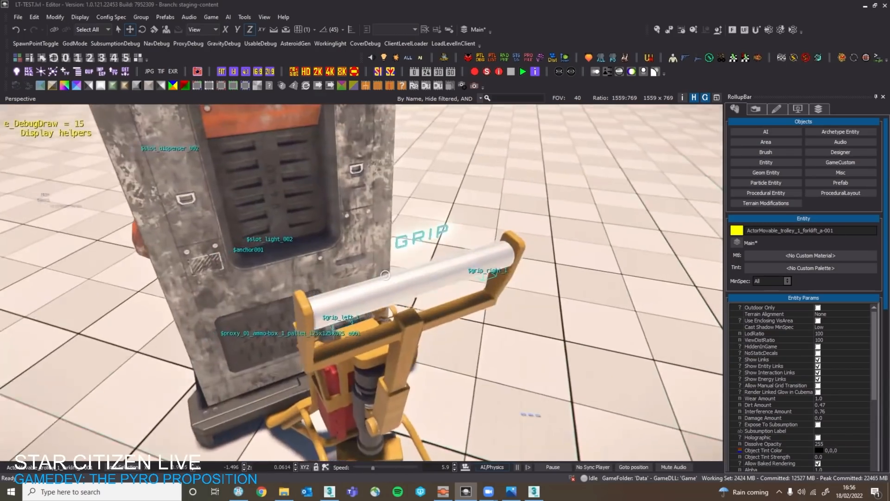
# Go back behind the vending machine, grab the trolley's handle with both hands and release it.
pyautogui.click(385, 275)
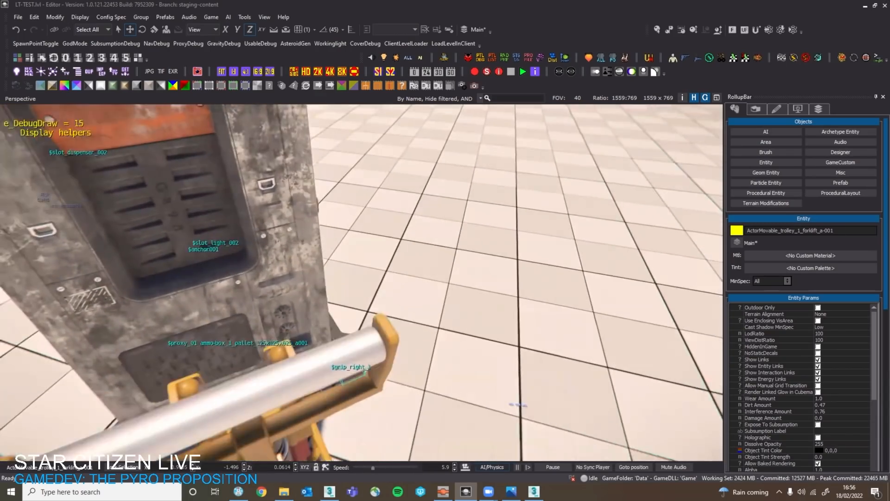
pyautogui.press('w')
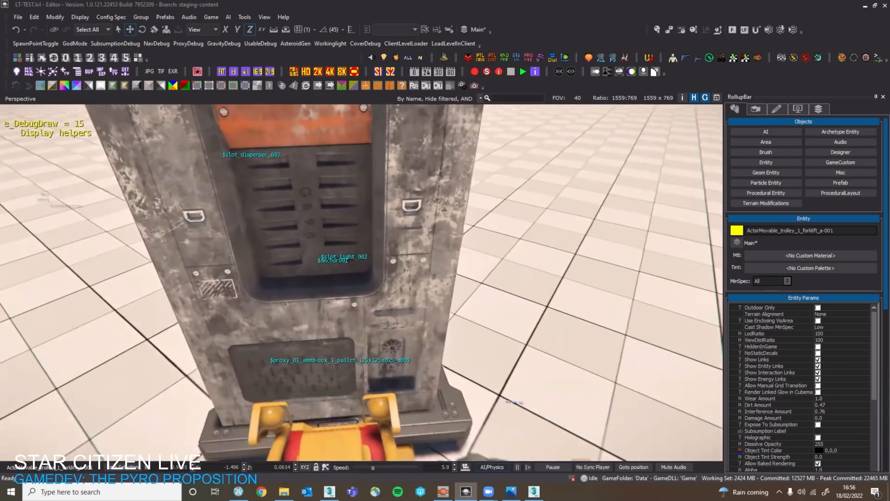
pyautogui.press('w')
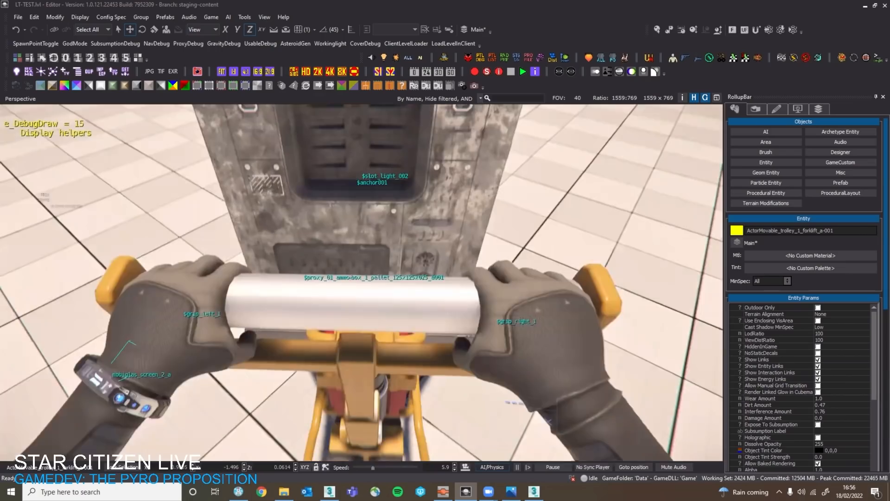
pyautogui.press('s')
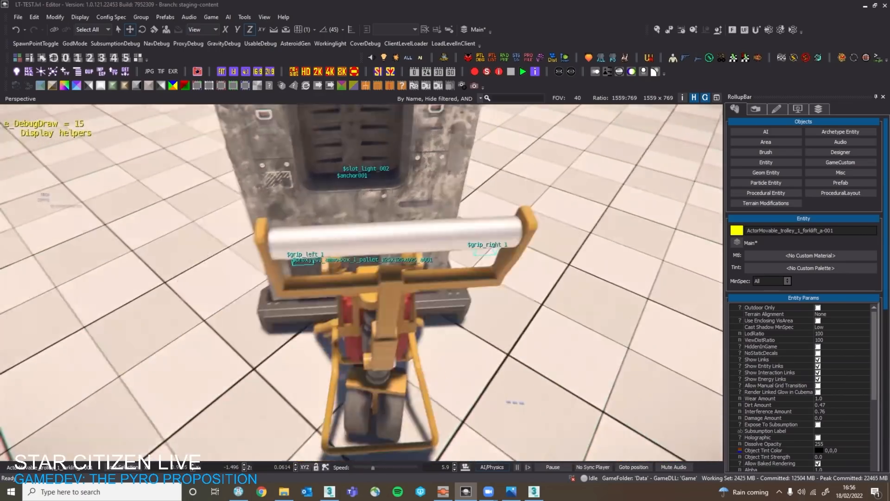
# Walk around the trolley to view the front of the Big Benny's vending machine.
pyautogui.press('a')
pyautogui.press('w')
pyautogui.press('a')
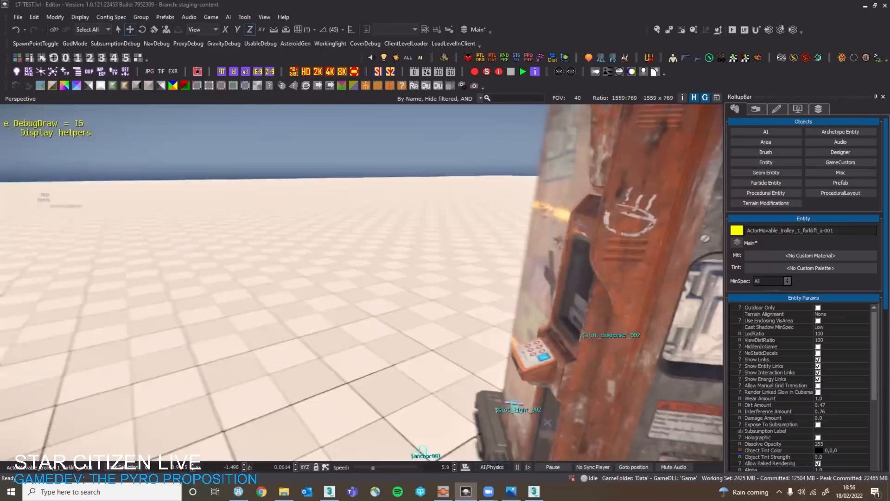
pyautogui.press('s')
pyautogui.press('w')
pyautogui.press('a')
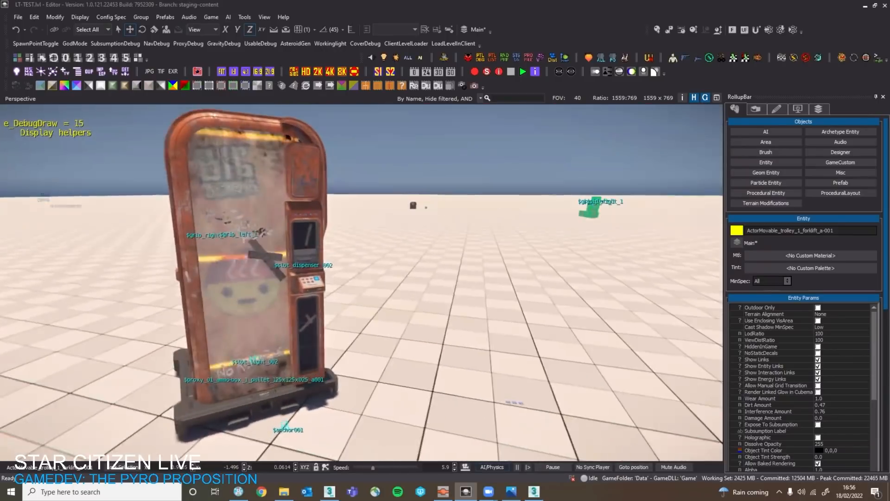
# Leave game mode and select the trolley_1_forklift_a entity carrying the vending machine in the level.
pyautogui.press('Escape')
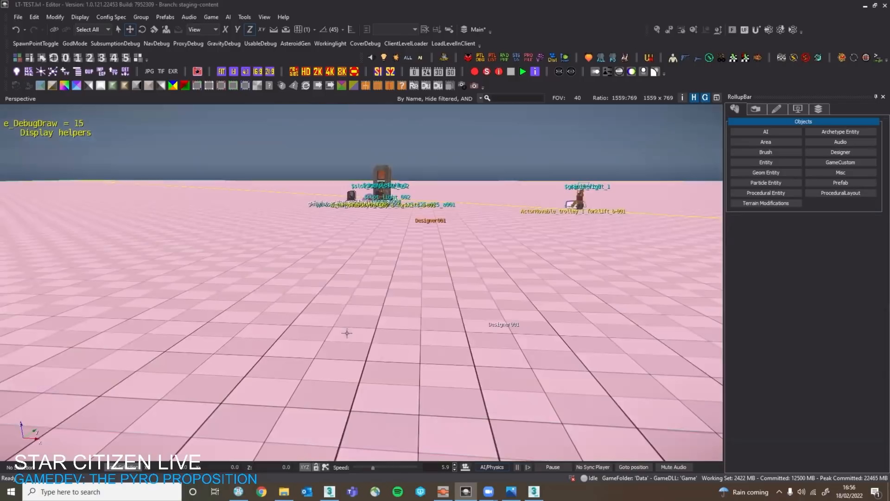
pyautogui.moveTo(362, 328); pyautogui.dragTo(714, 394, button='right')
pyautogui.press('s')
pyautogui.scroll(2, 373, 324)
pyautogui.press('w')
pyautogui.press('d')
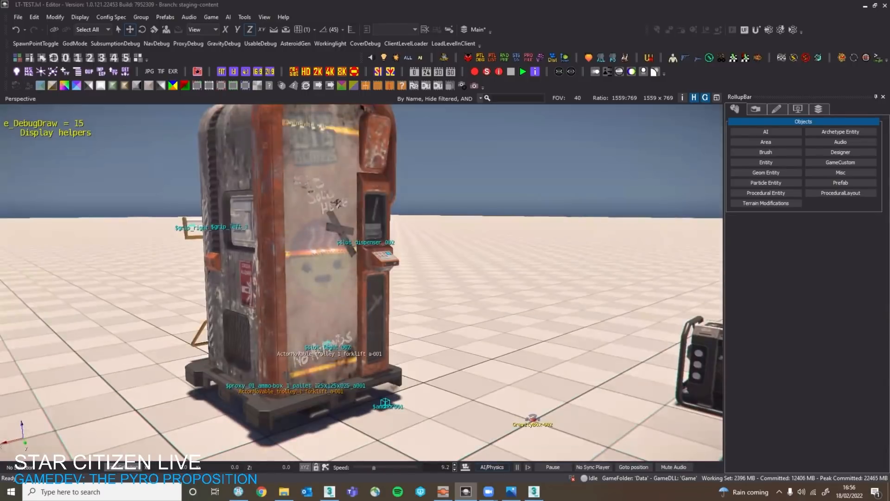
pyautogui.click(337, 202)
pyautogui.press('s')
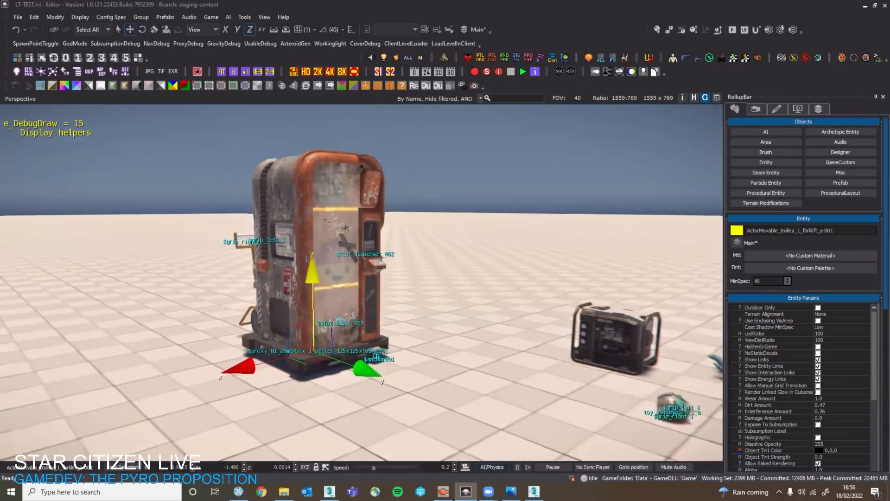
# Switch to the actor_movable.gif animation in Photos and enlarge it to 214% to examine the loaded trolley.
pyautogui.click(283, 491)
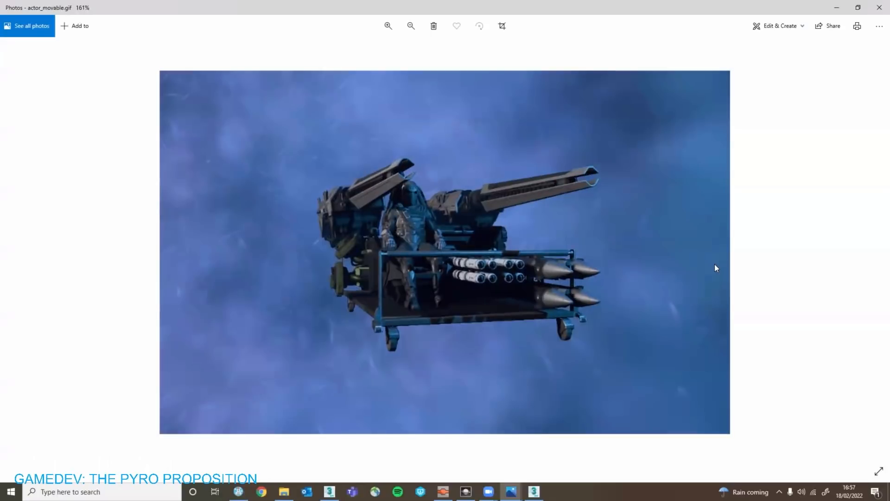
pyautogui.scroll(2, 714, 263)
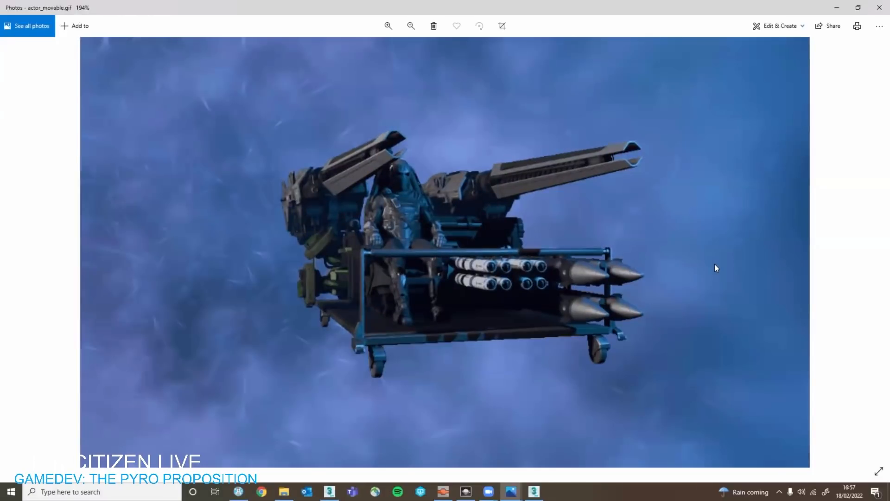
pyautogui.scroll(1, 530, 274)
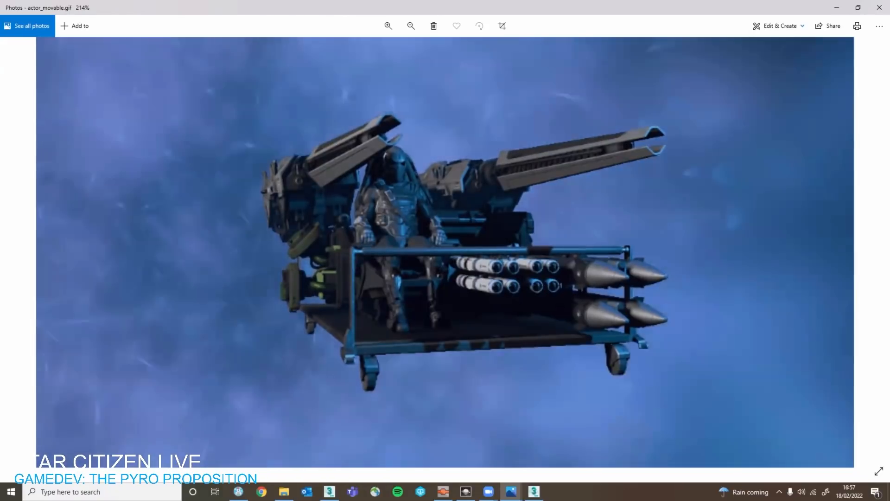
pyautogui.click(375, 491)
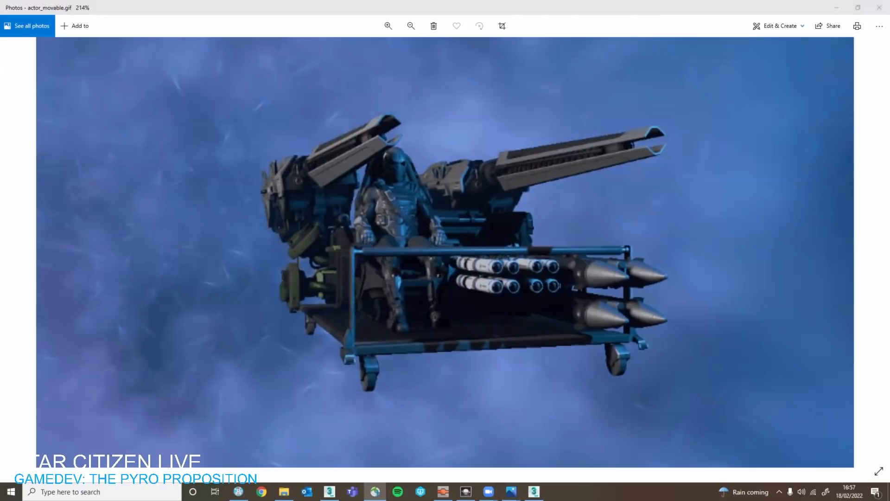